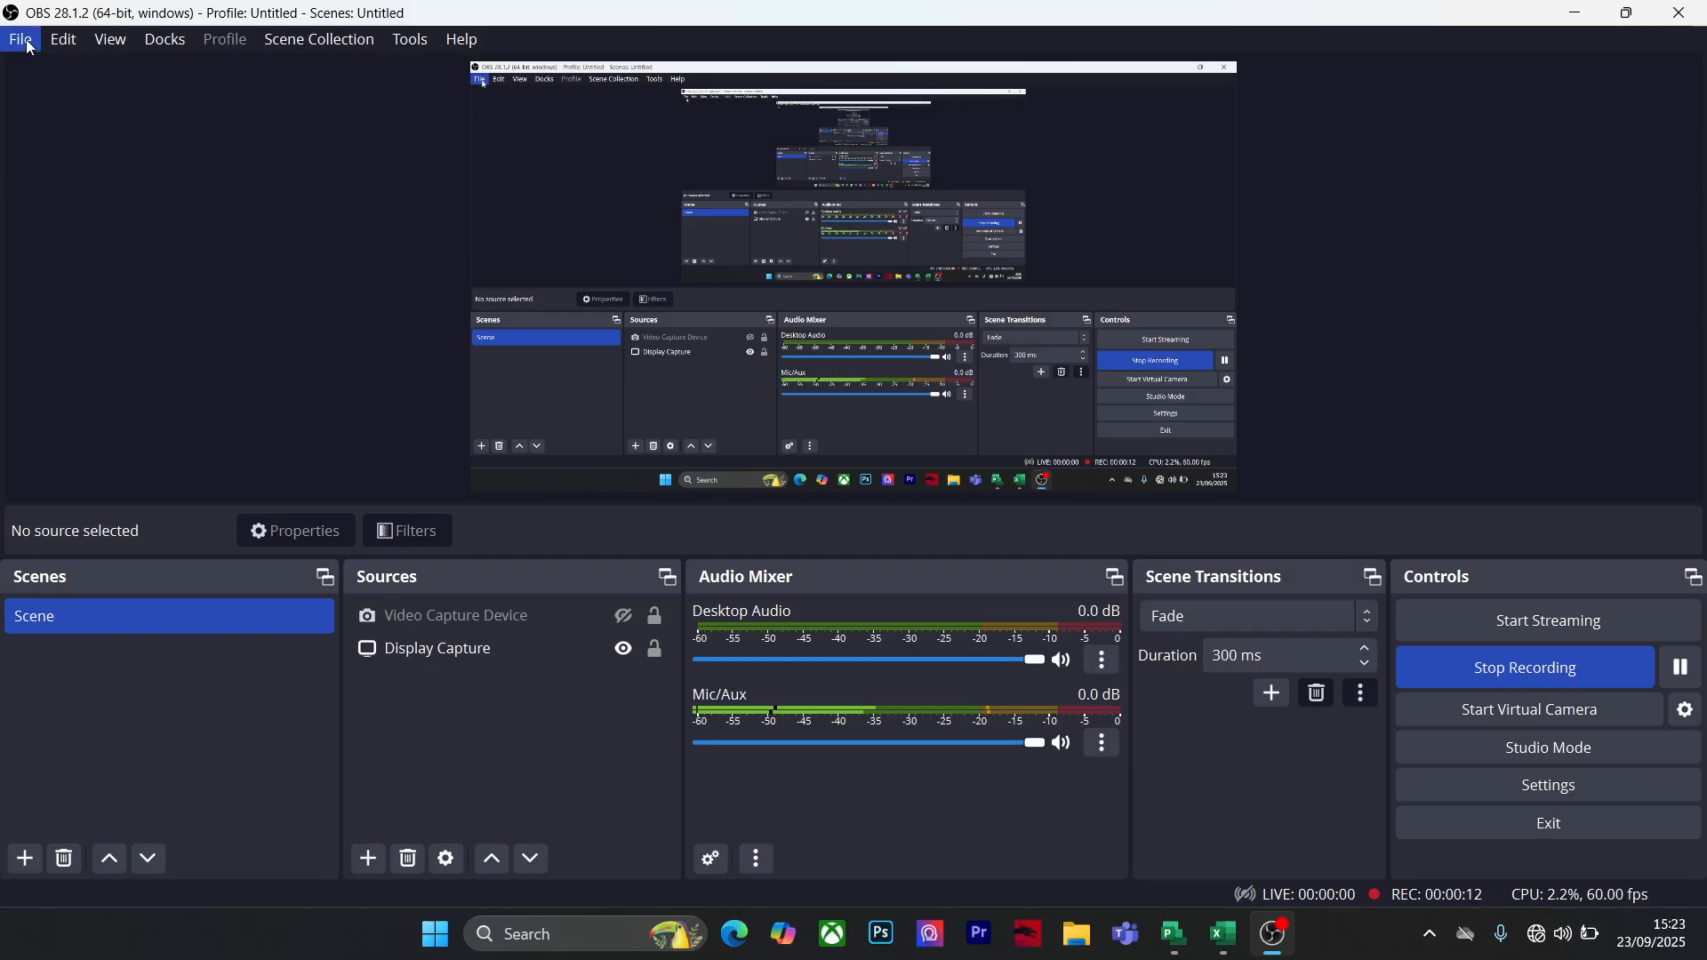
Review the global audio device settings in the OBS settings
{"action": "left_click", "coordinate": [21, 39]}
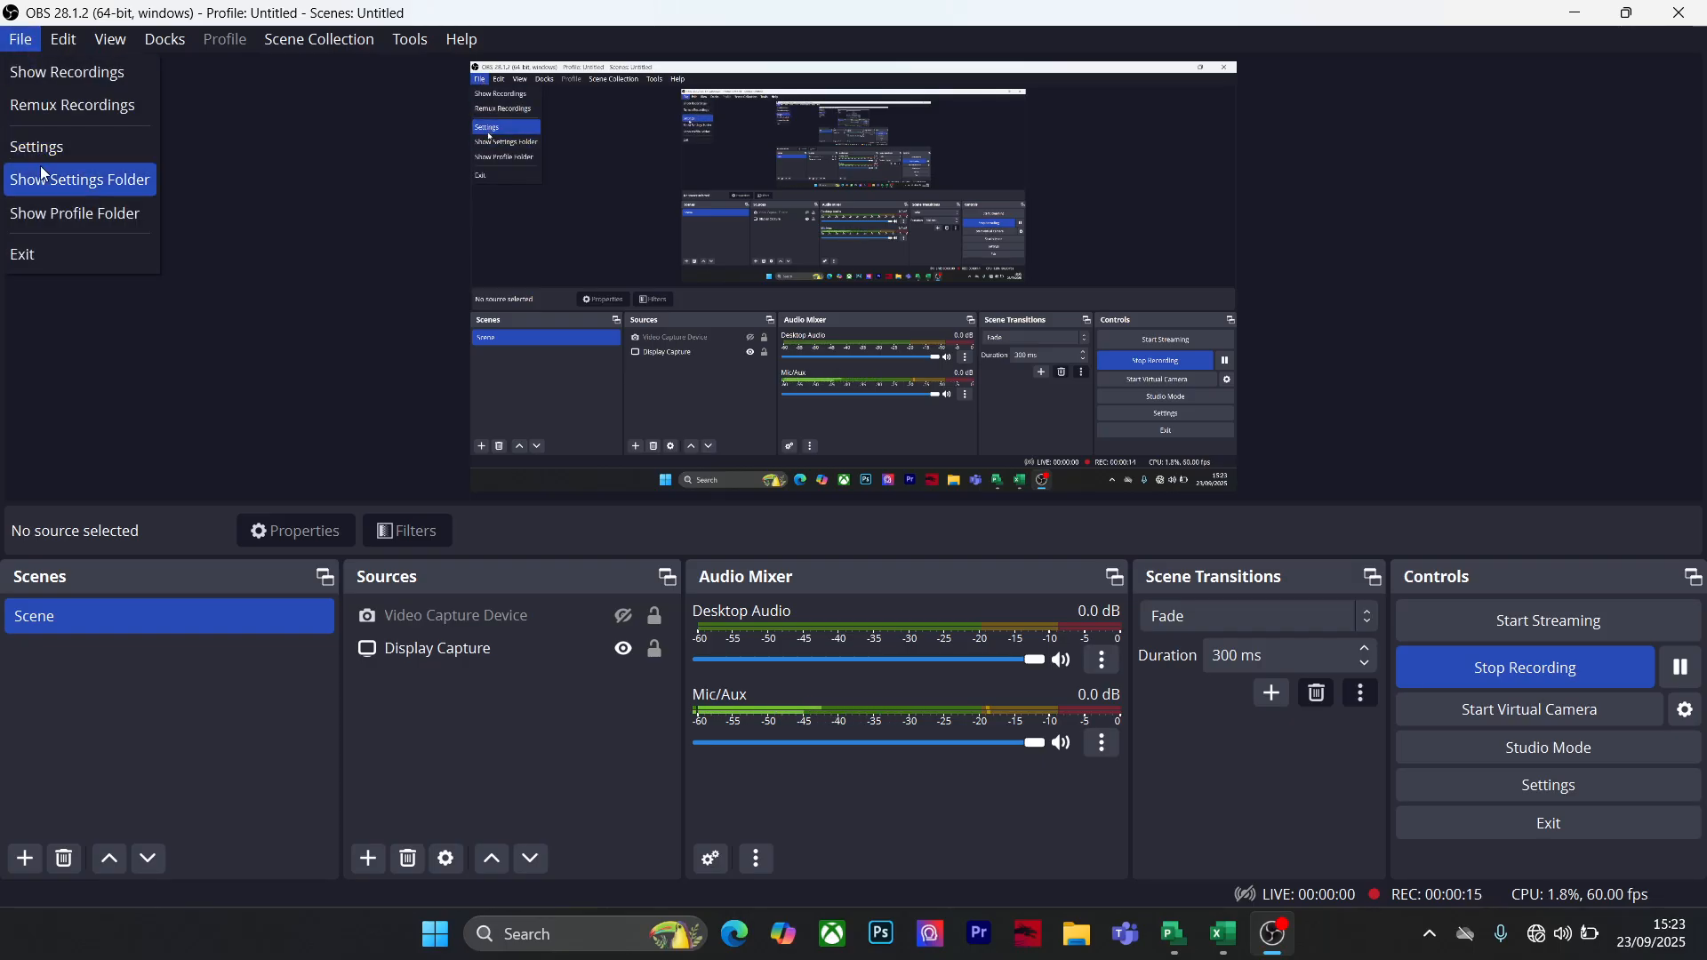
{"action": "left_click", "coordinate": [96, 149]}
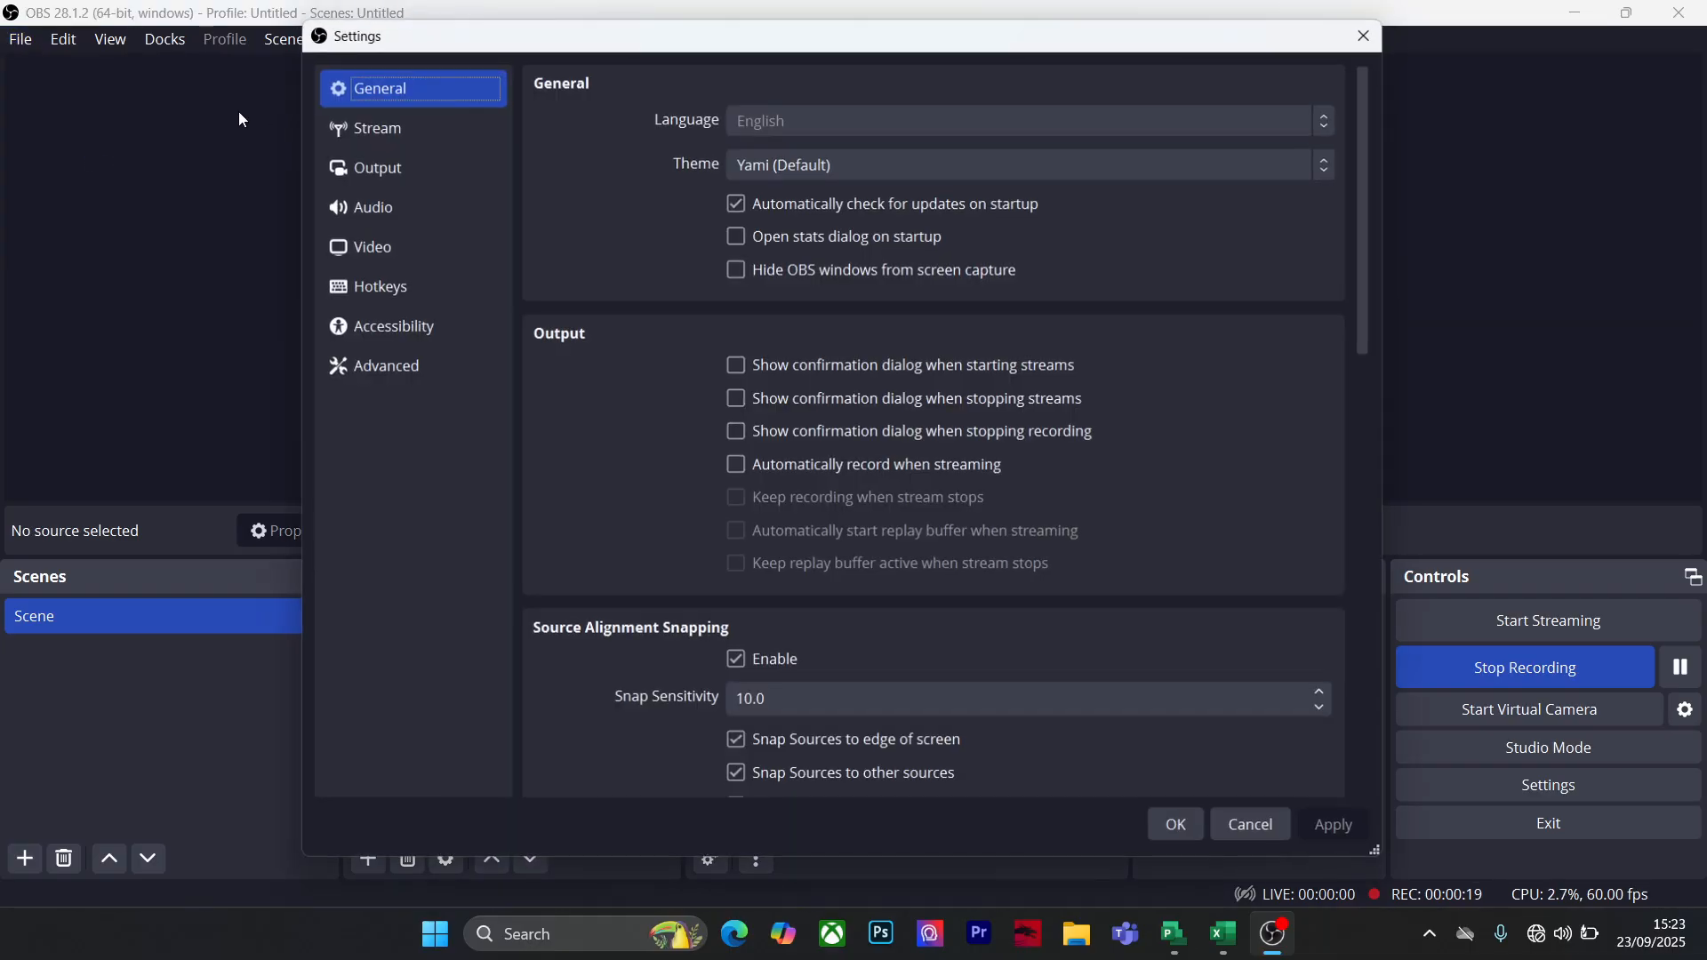
{"action": "left_click", "coordinate": [428, 205]}
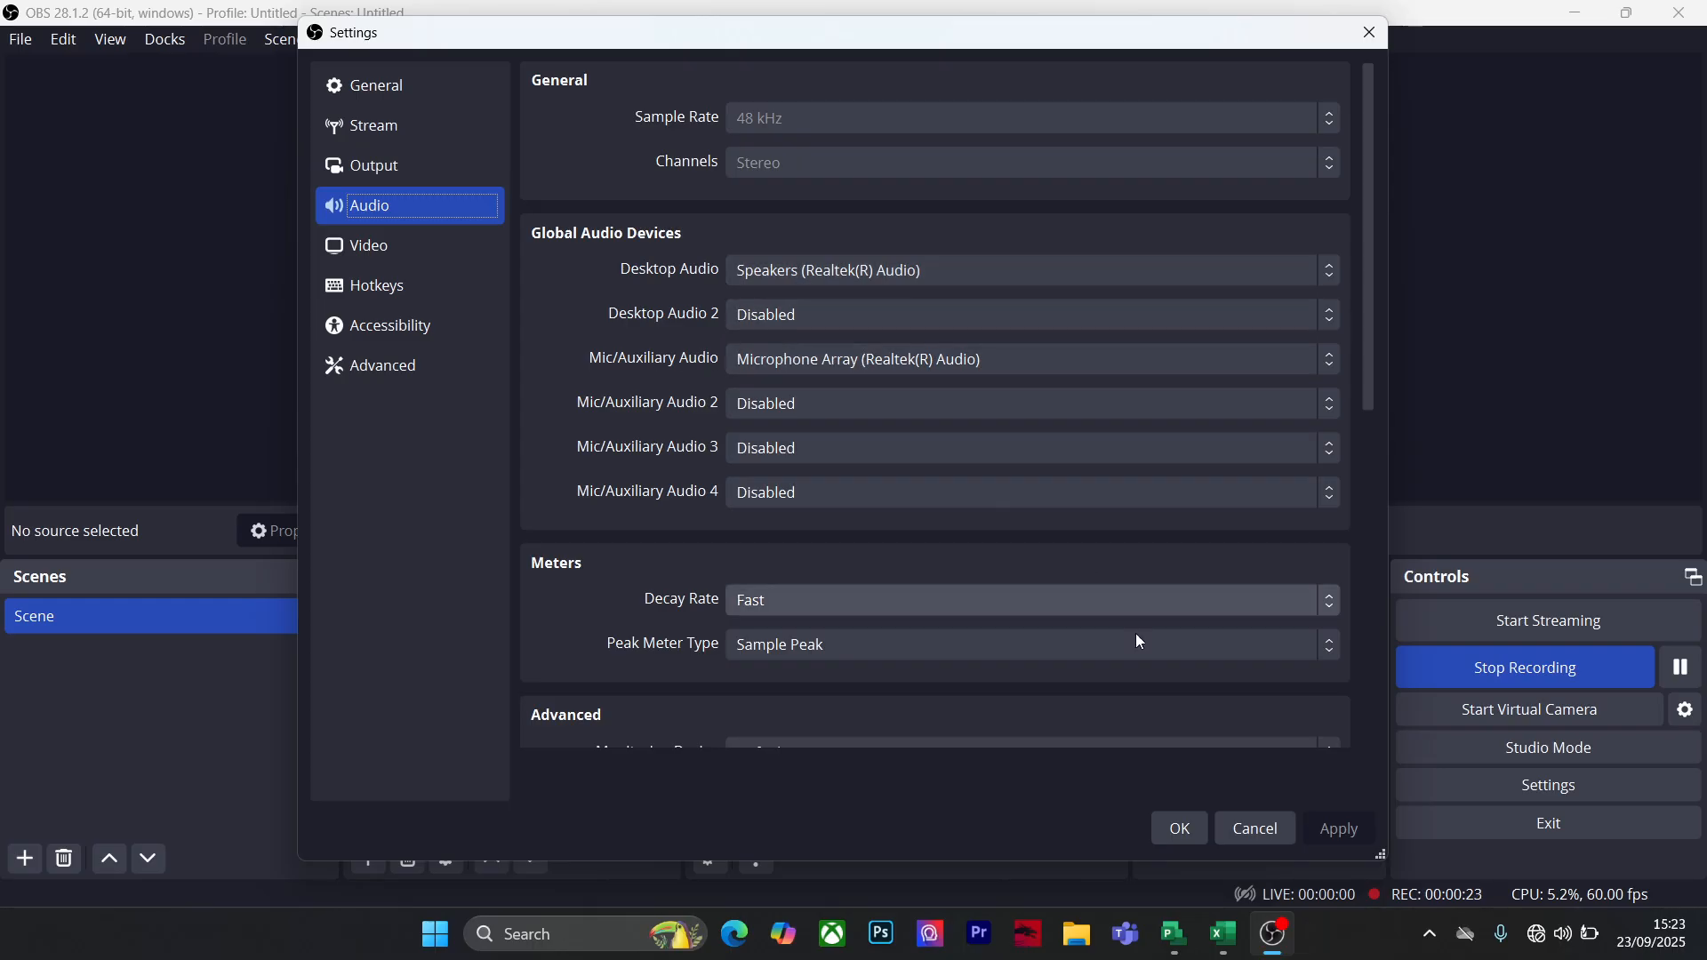
{"action": "left_click", "coordinate": [1173, 827]}
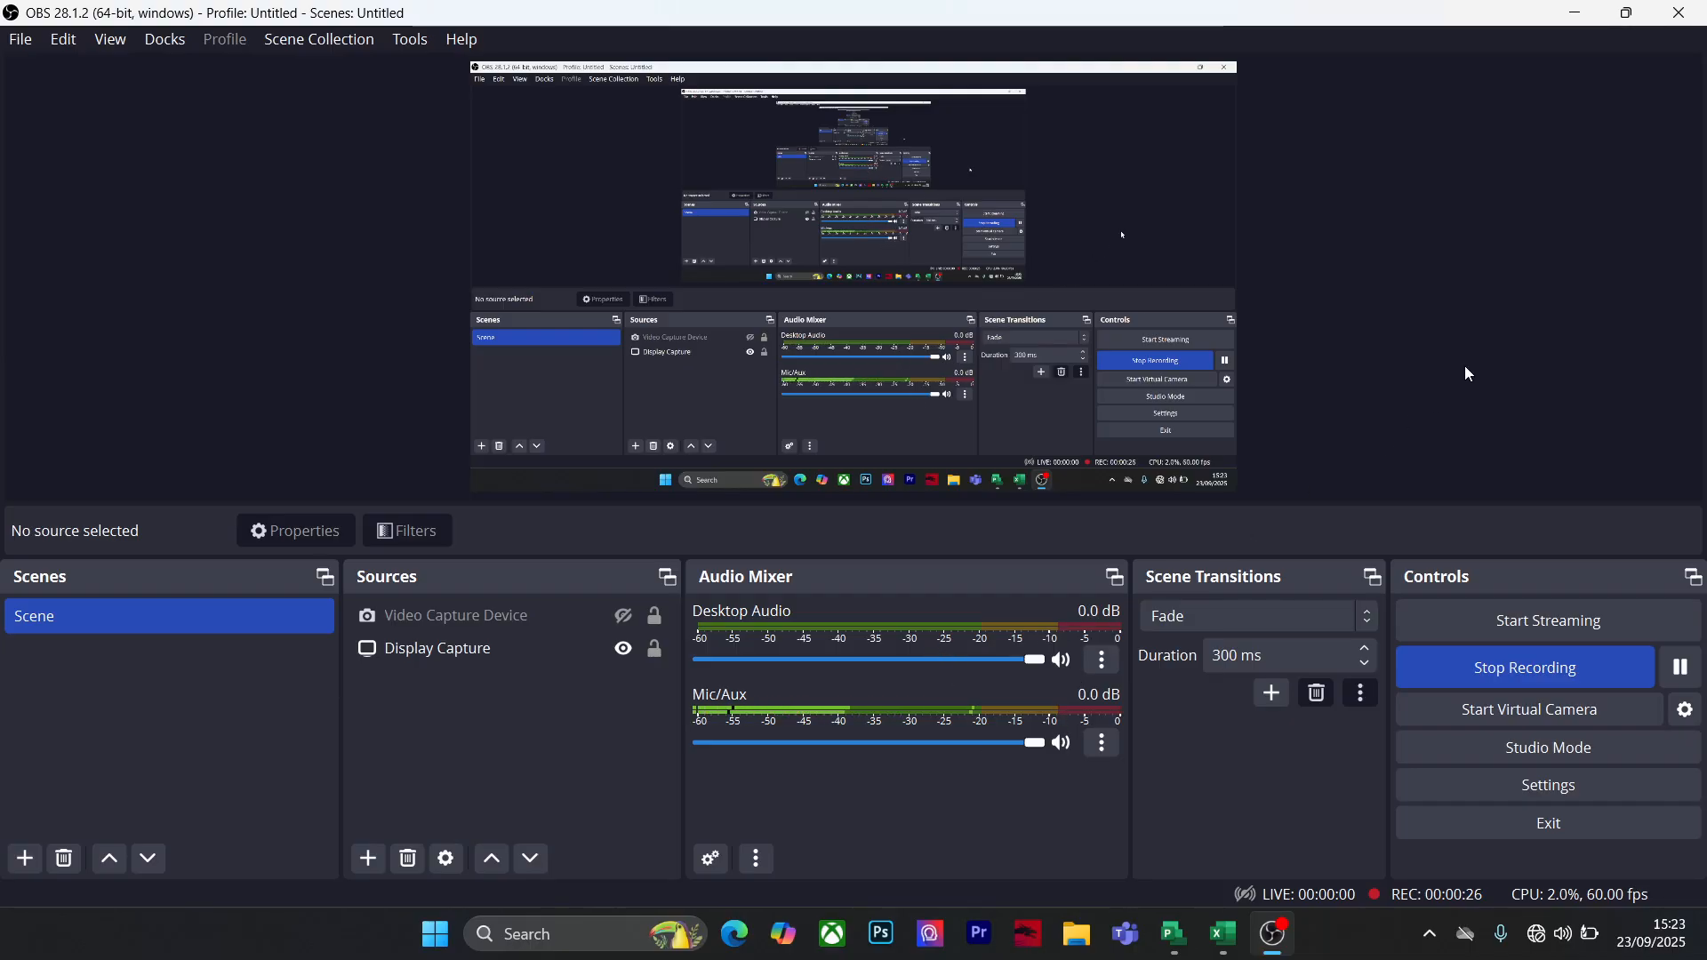
Minimize OBS and switch to the open project APLIKOM LATIHAN 1 (2).mpp in Microsoft Project
{"action": "left_click", "coordinate": [1681, 12]}
{"action": "left_click", "coordinate": [1081, 489]}
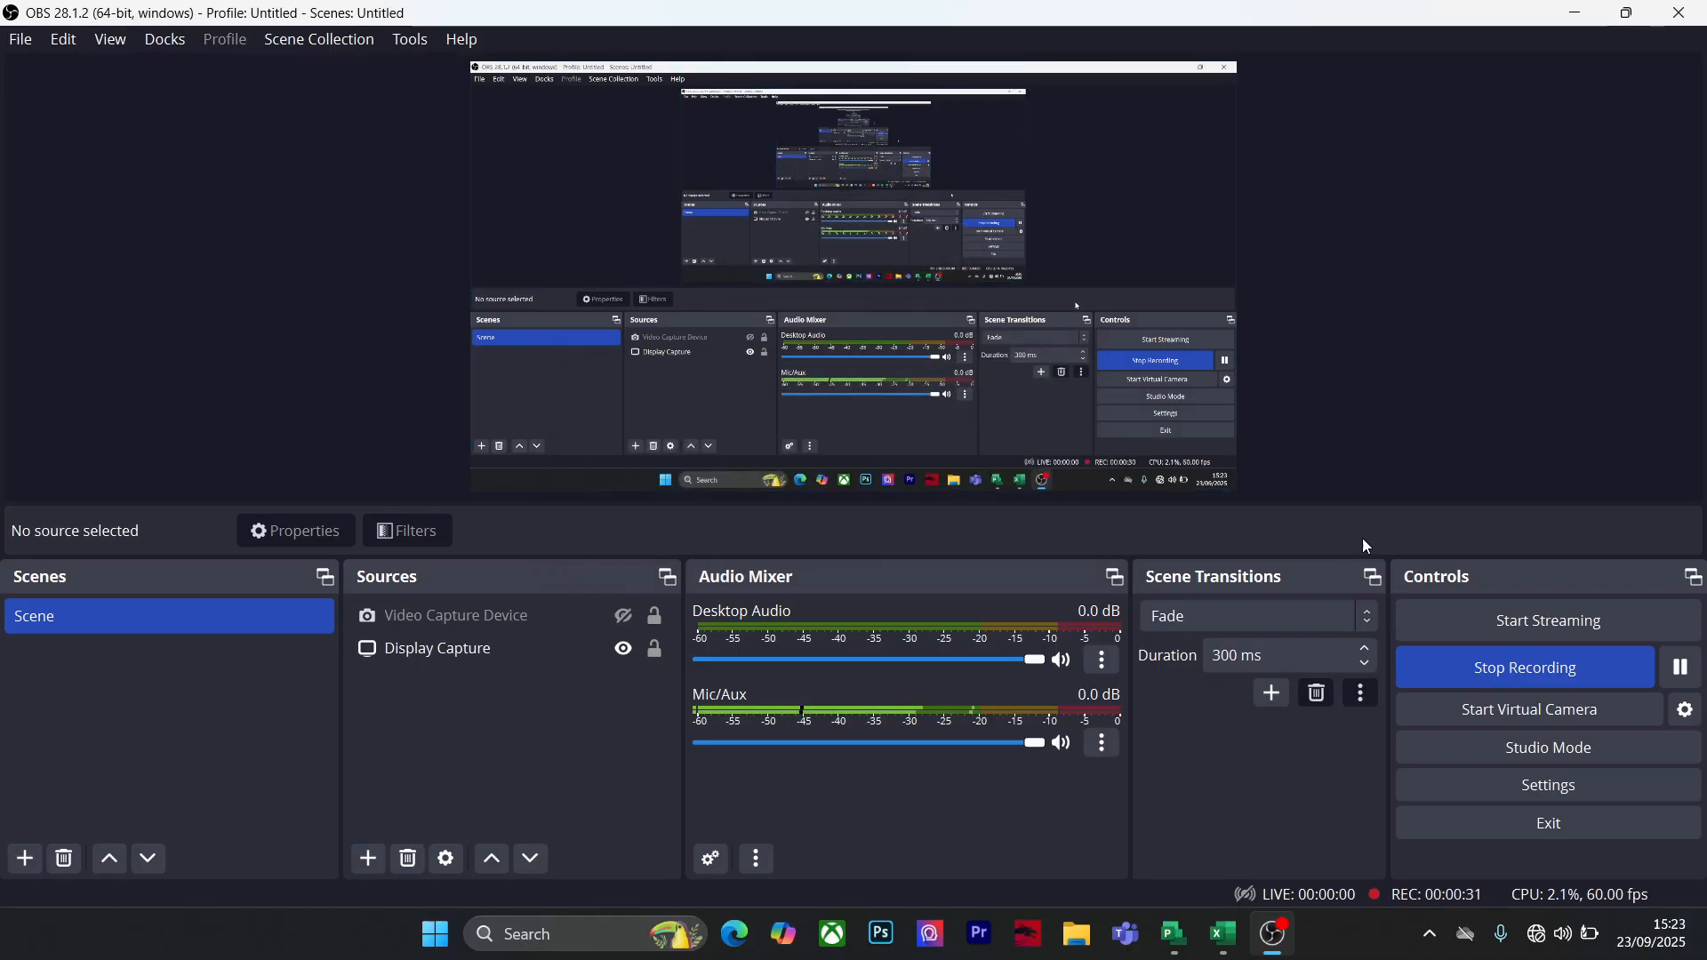
{"action": "left_click", "coordinate": [1577, 12]}
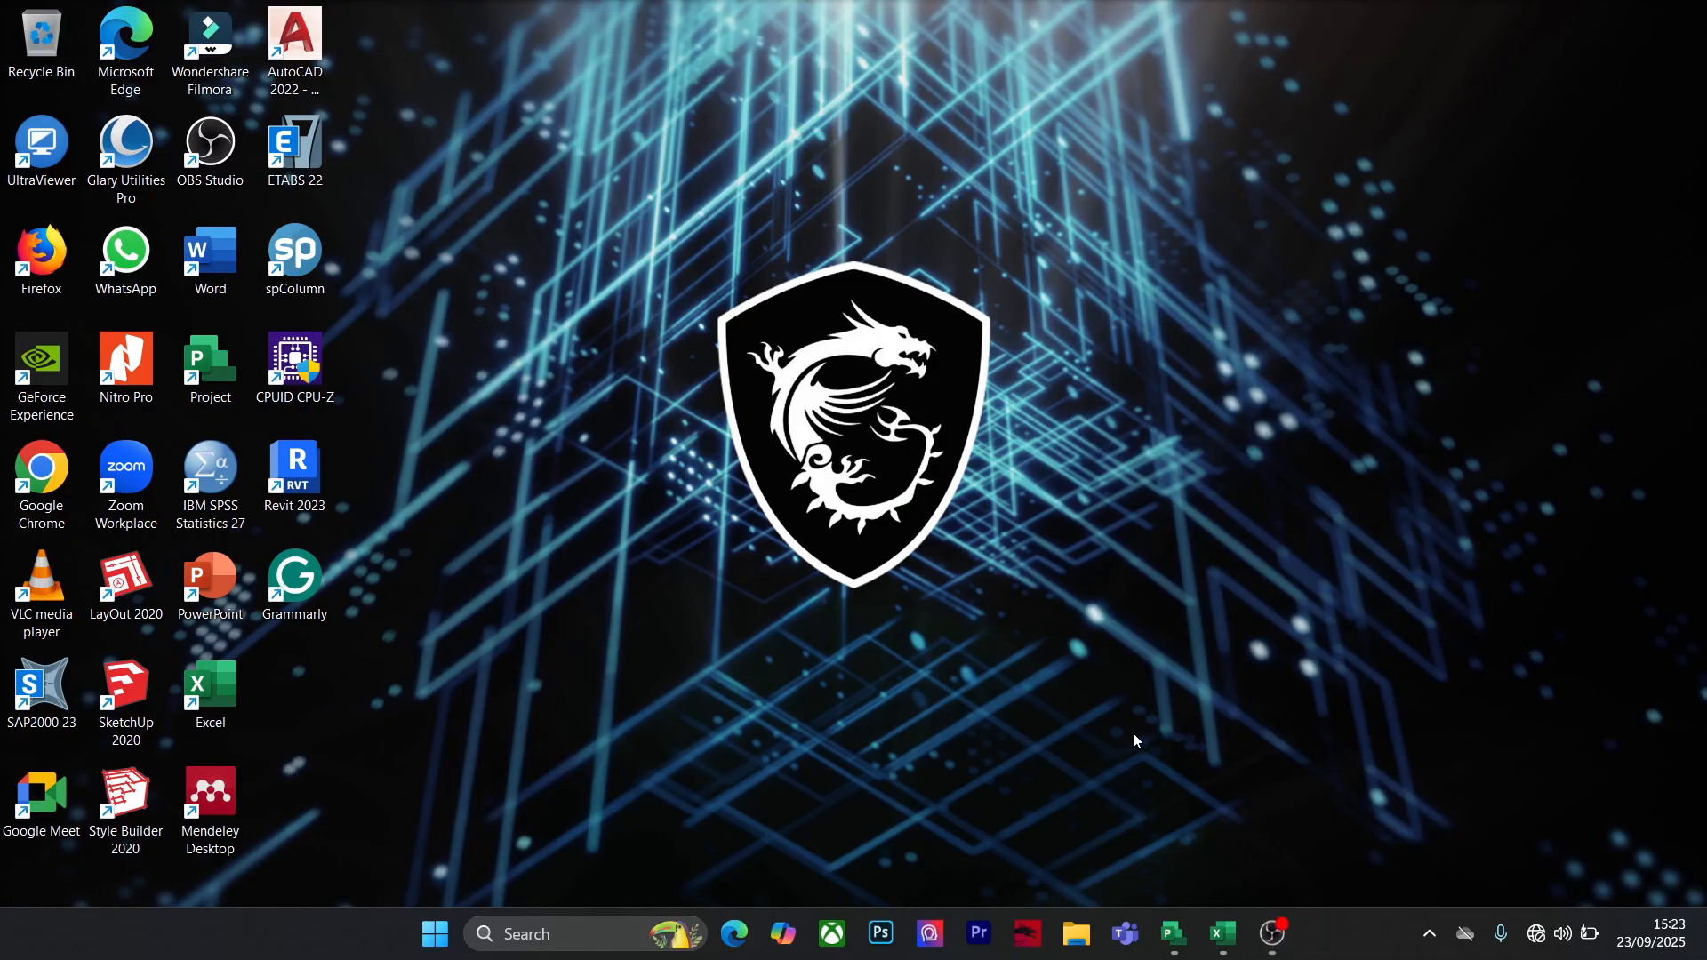
{"action": "left_click", "coordinate": [1174, 934]}
{"action": "left_click", "coordinate": [1127, 672]}
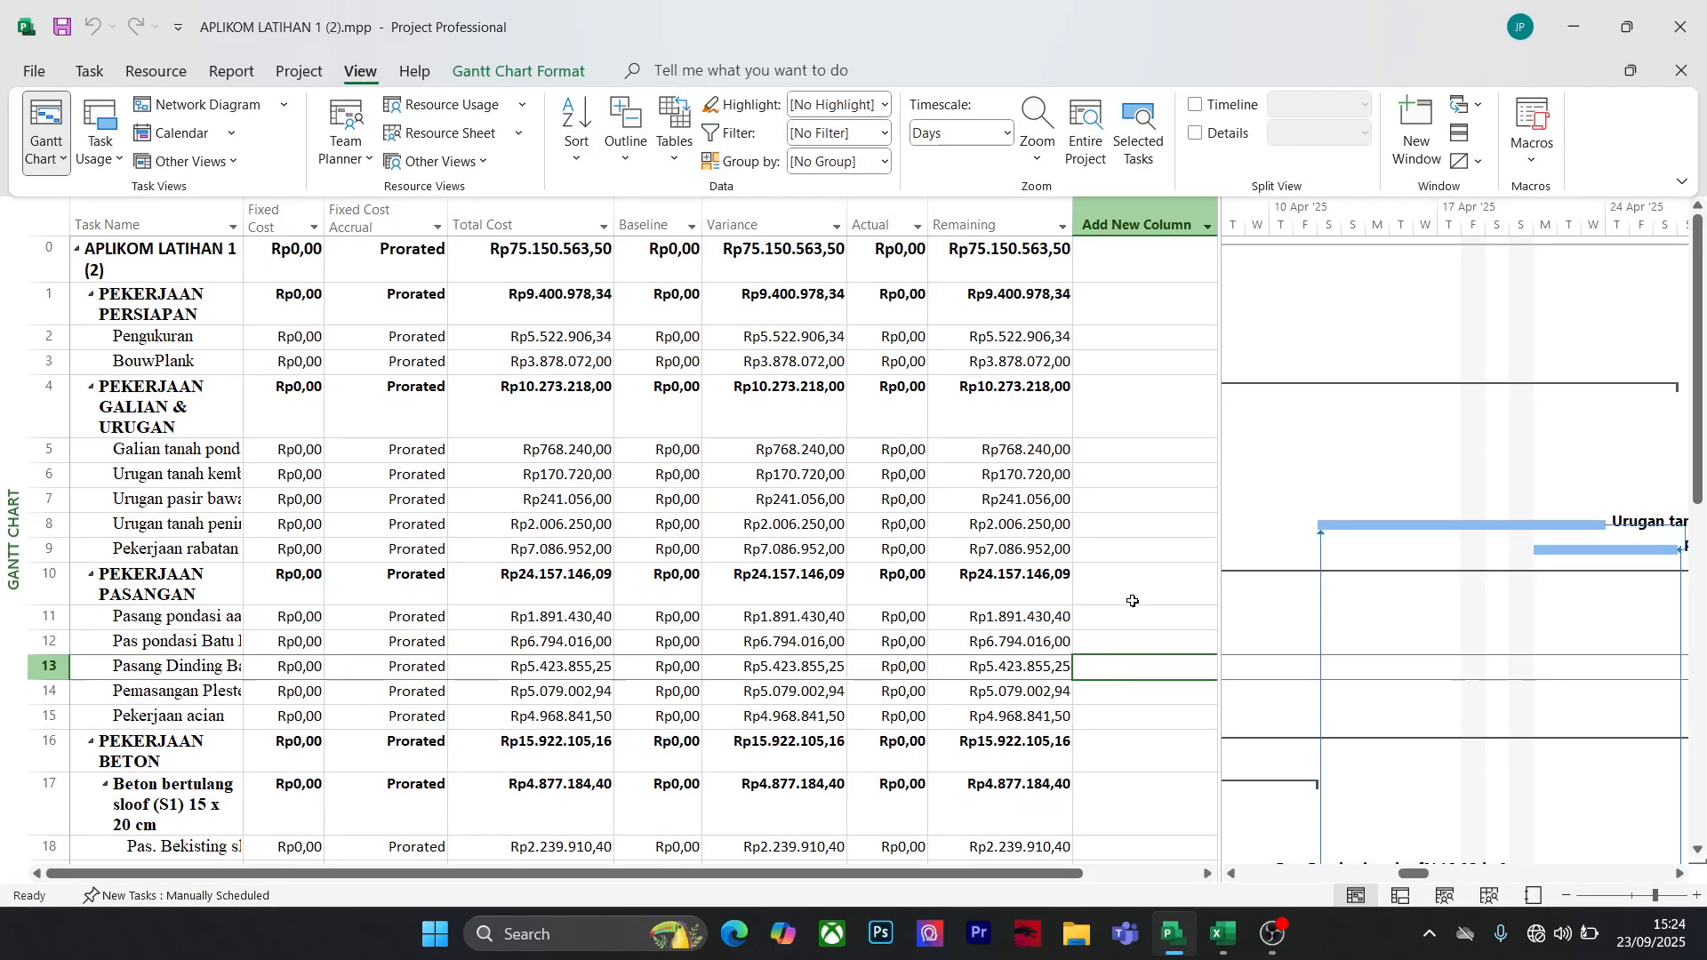
Review the calendar and scheduling settings in the Schedule section of the project options
{"action": "scroll", "coordinate": [1135, 608], "scroll_direction": "down", "scroll_amount": 1}
{"action": "scroll", "coordinate": [1136, 608], "scroll_direction": "up", "scroll_amount": 1}
{"action": "left_click", "coordinate": [54, 69]}
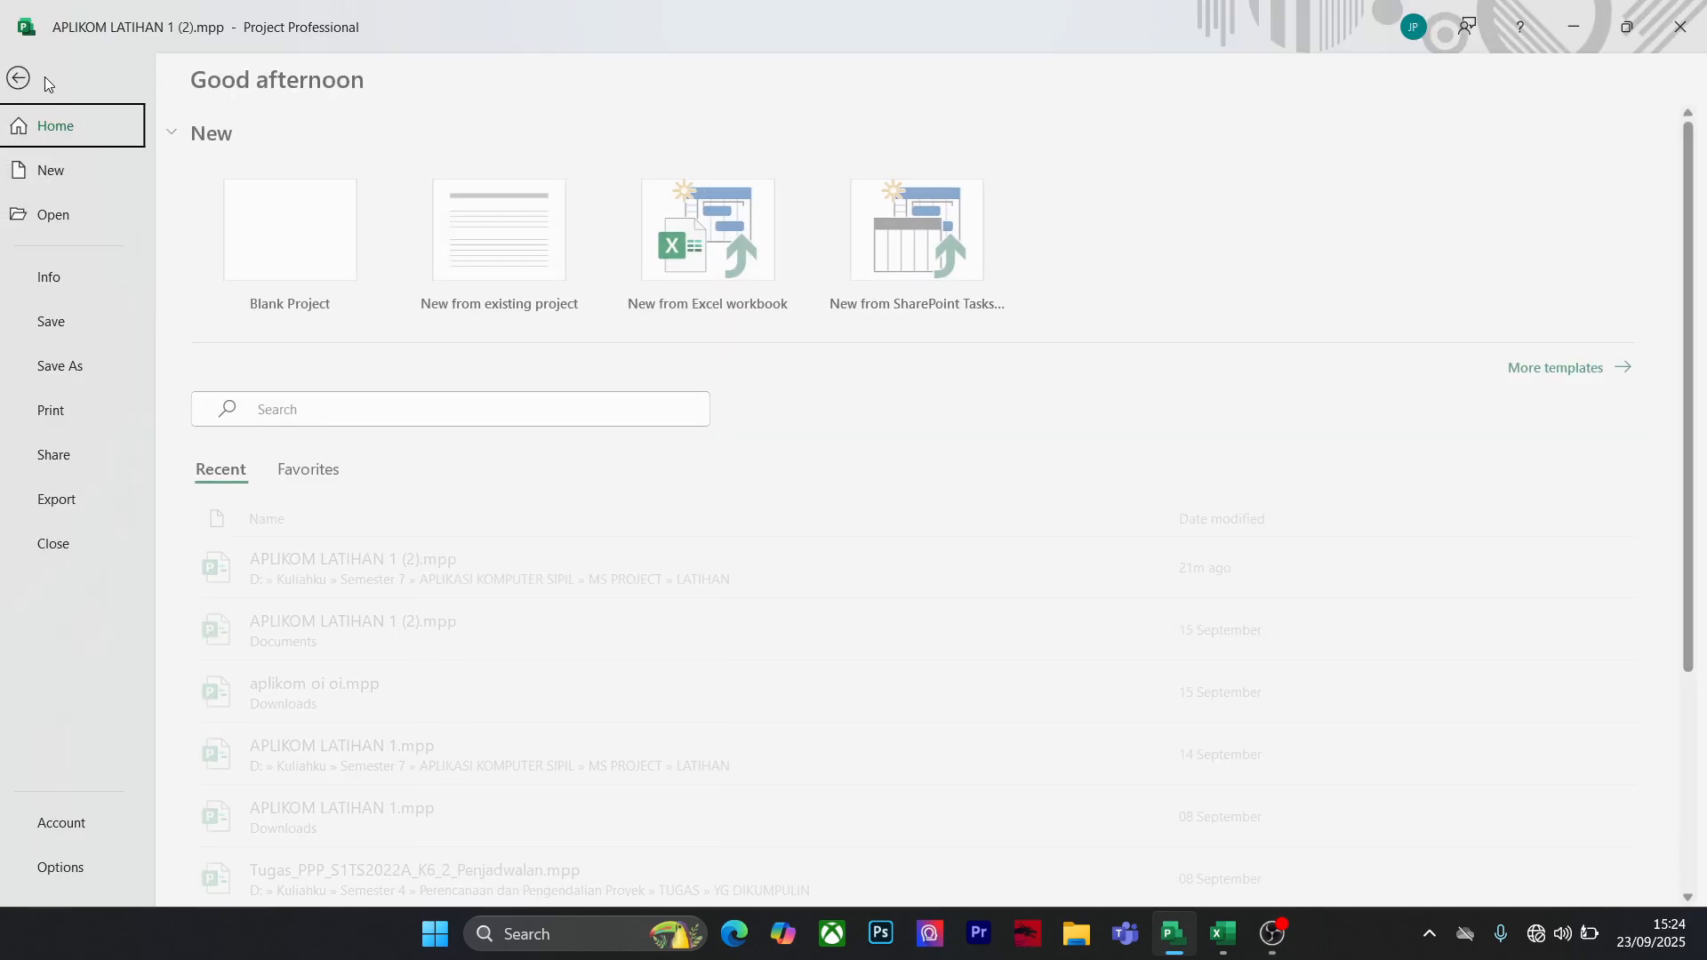
{"action": "left_click", "coordinate": [92, 862]}
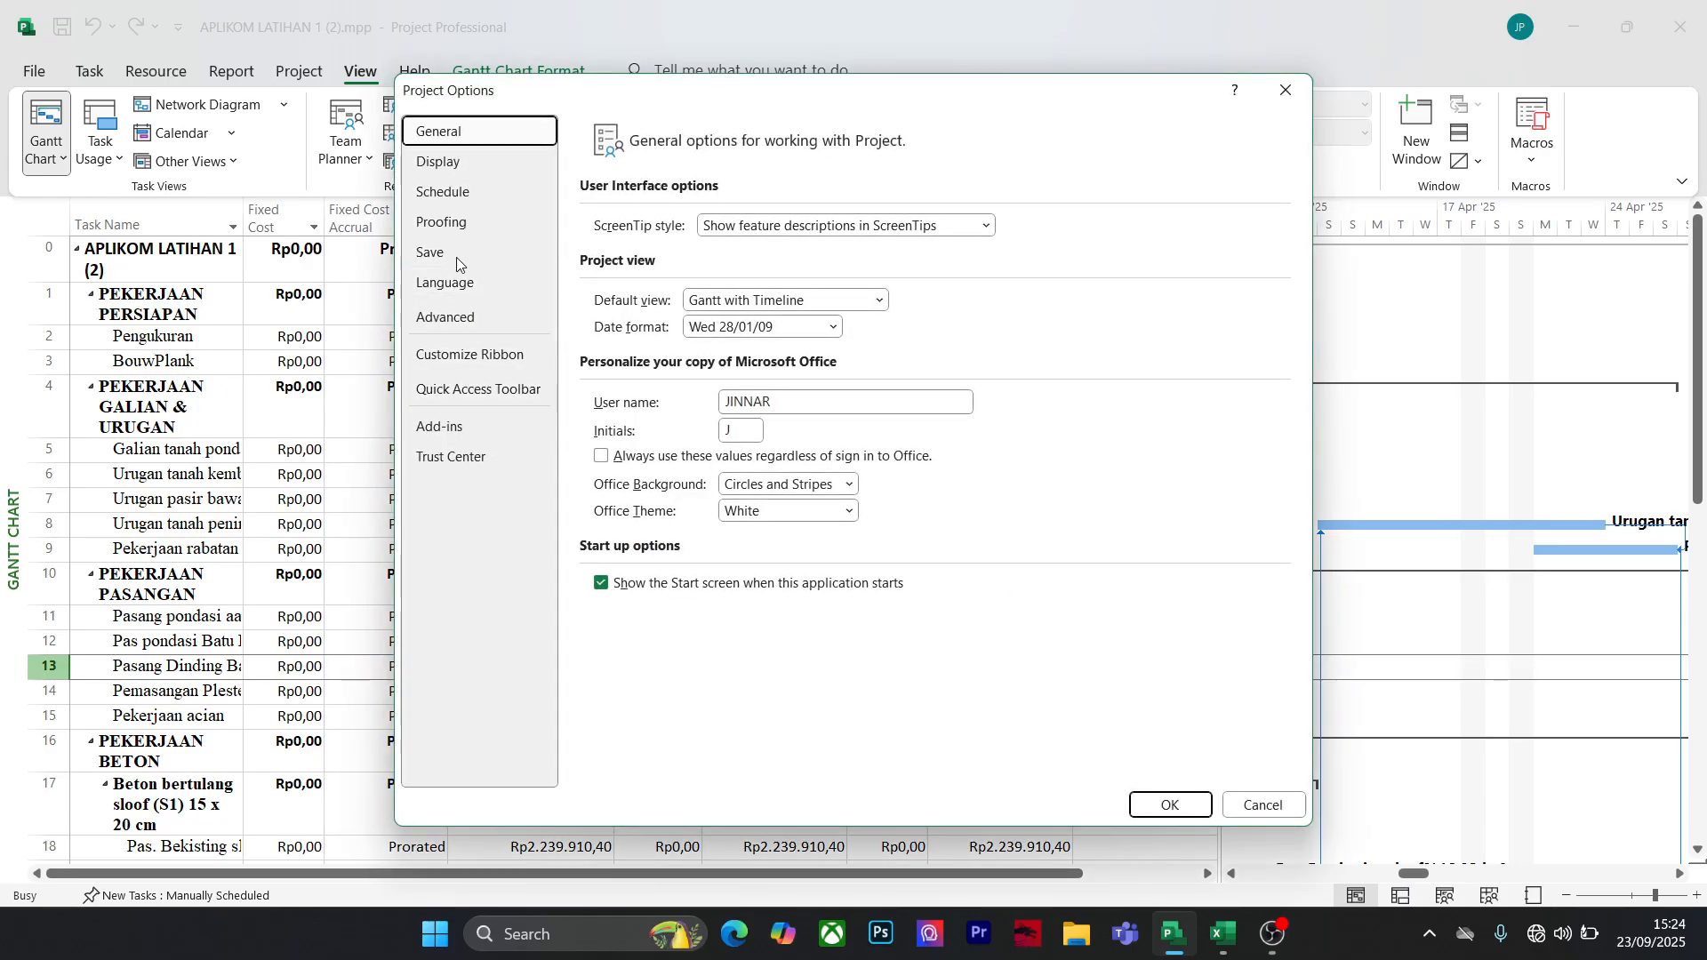
{"action": "left_click", "coordinate": [473, 195]}
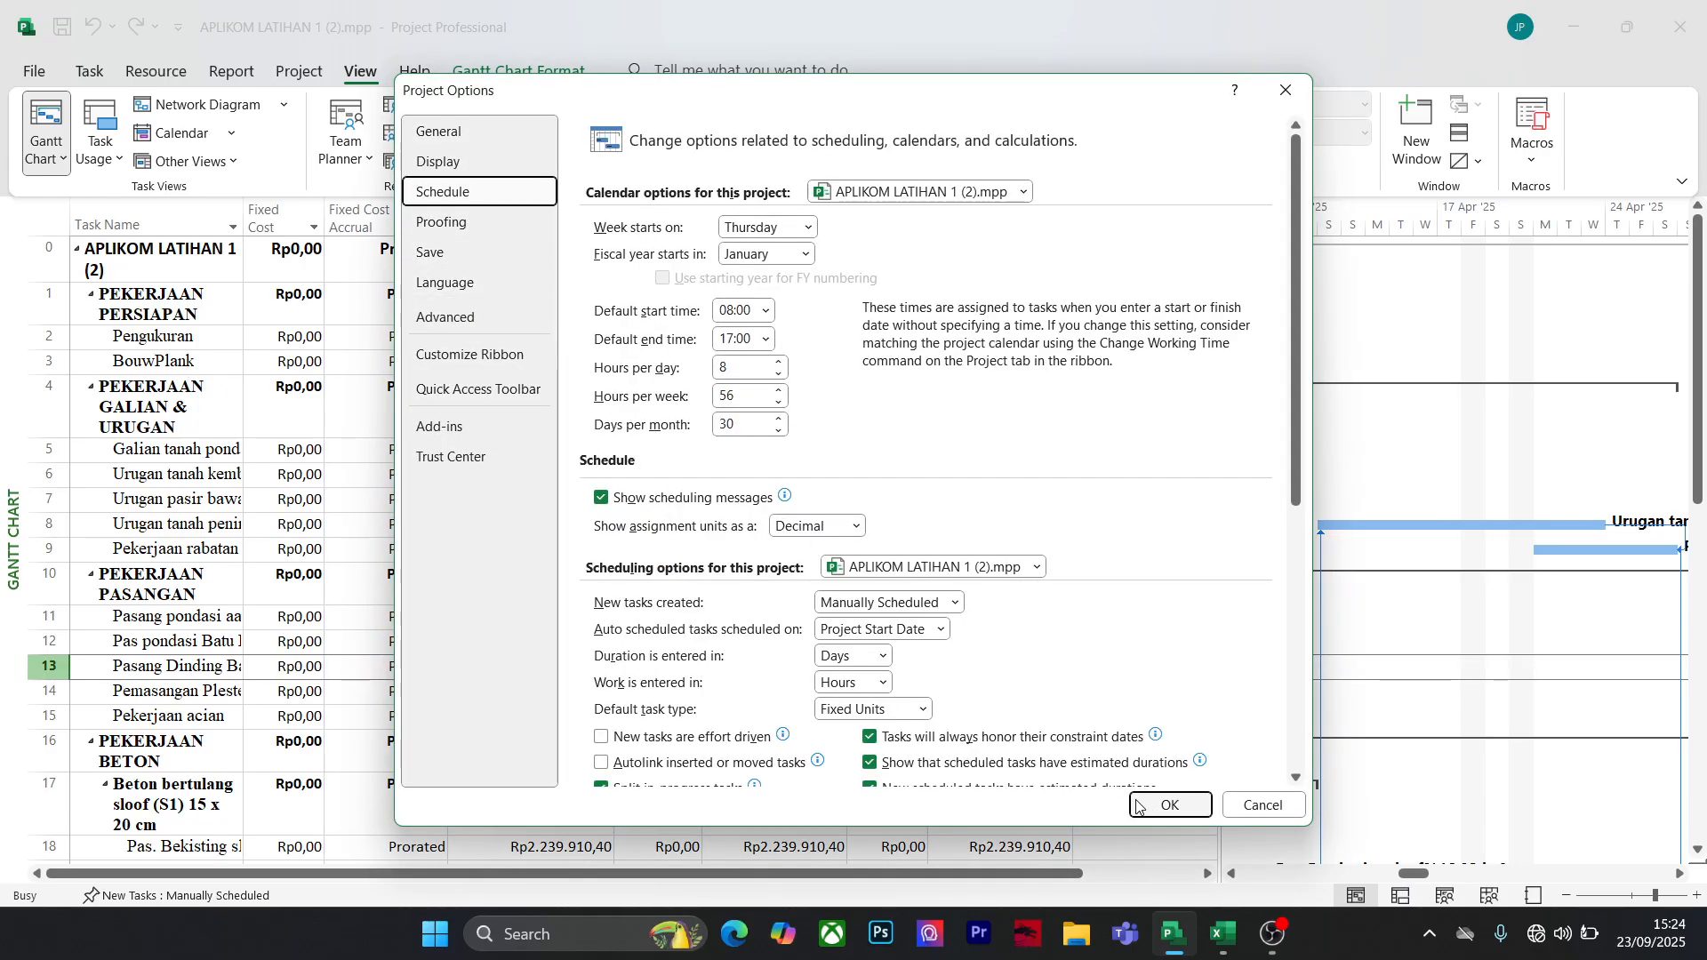
{"action": "left_click", "coordinate": [1170, 805]}
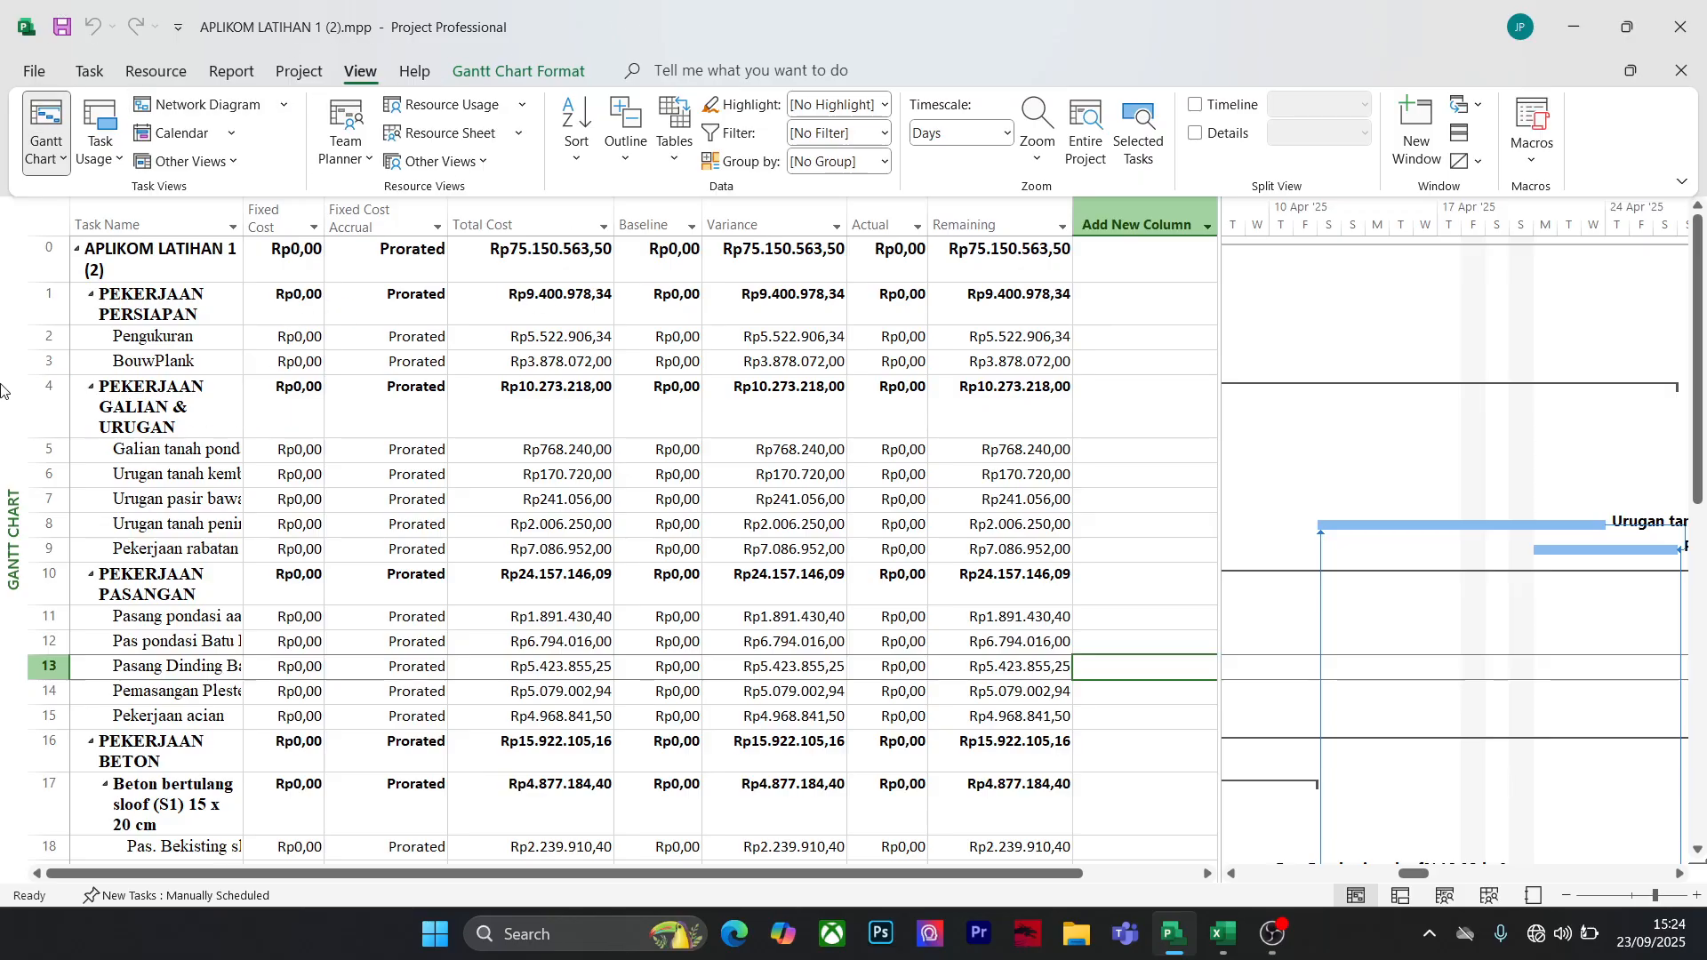
Switch from the Gantt Chart to the Resource Sheet view and look over its cost columns
{"action": "left_click", "coordinate": [56, 160]}
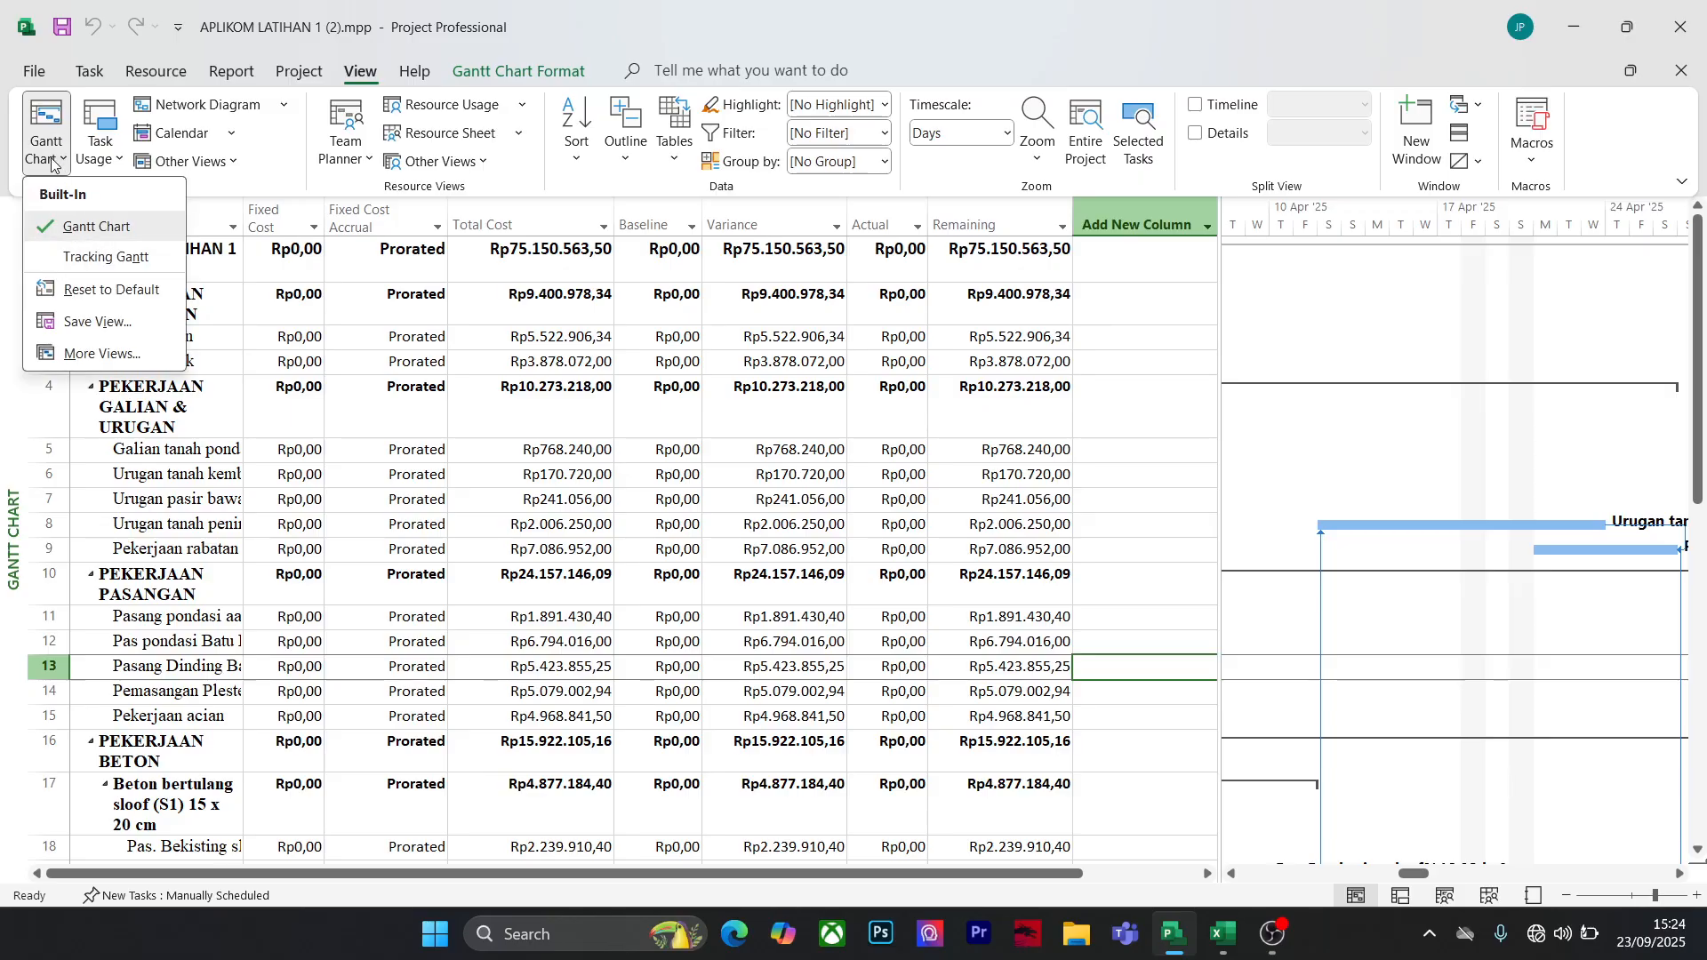
{"action": "left_click", "coordinate": [88, 71]}
{"action": "left_click", "coordinate": [52, 160]}
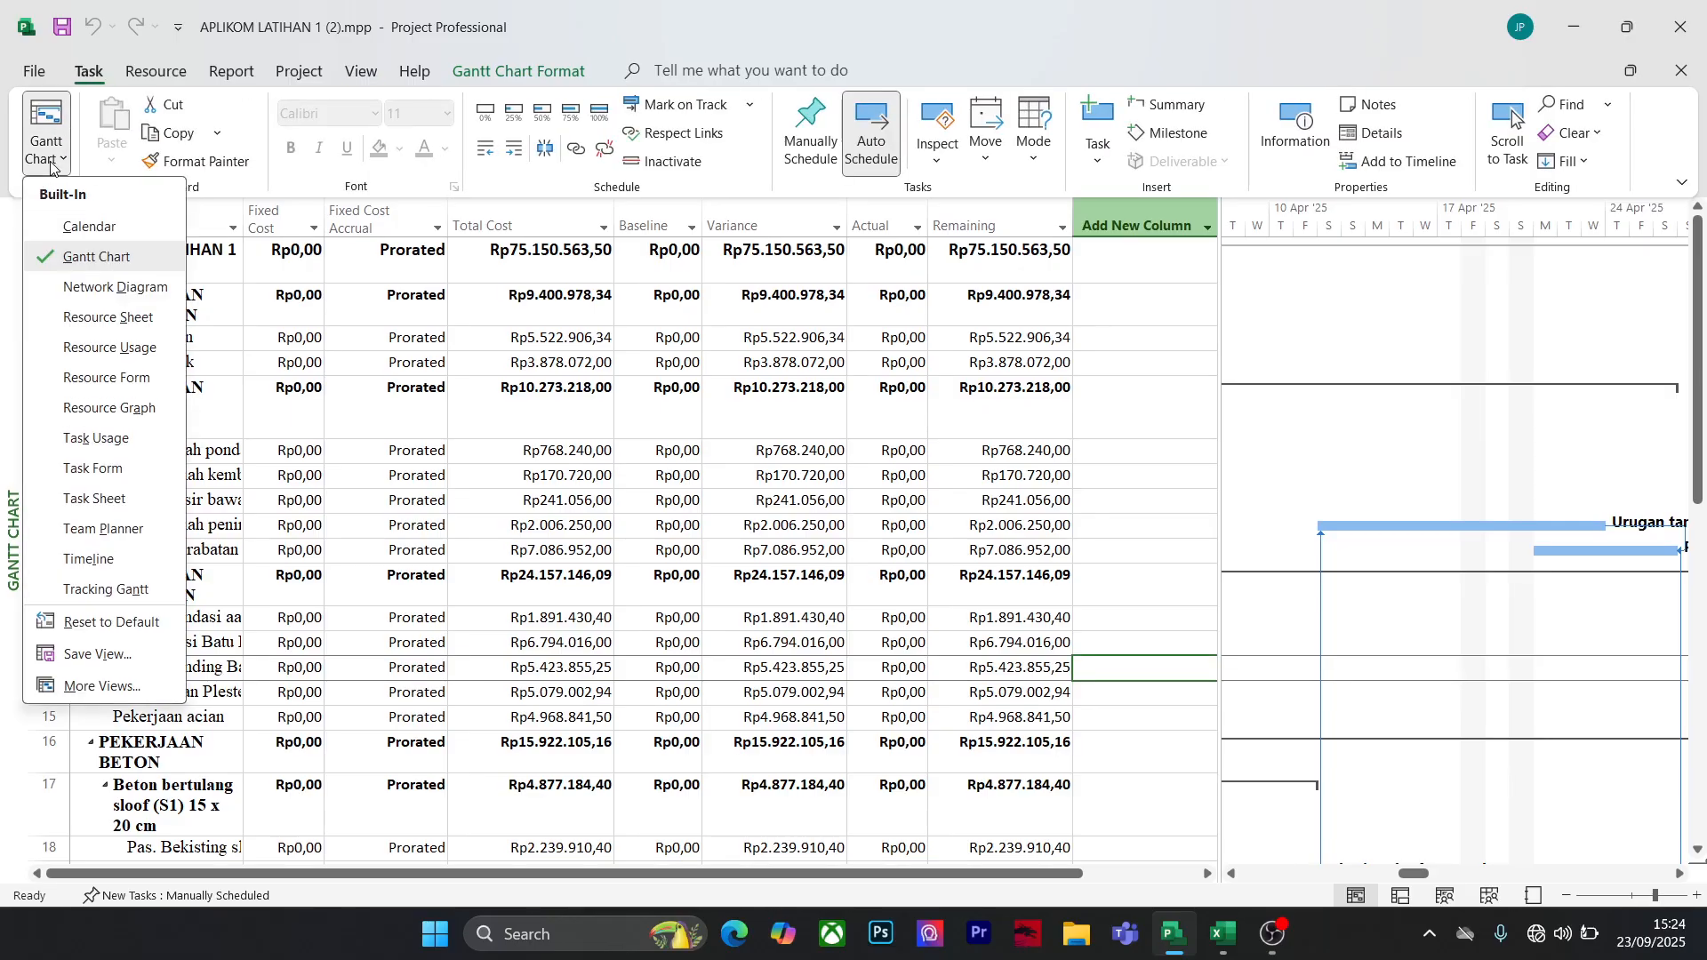
{"action": "left_click", "coordinate": [115, 317]}
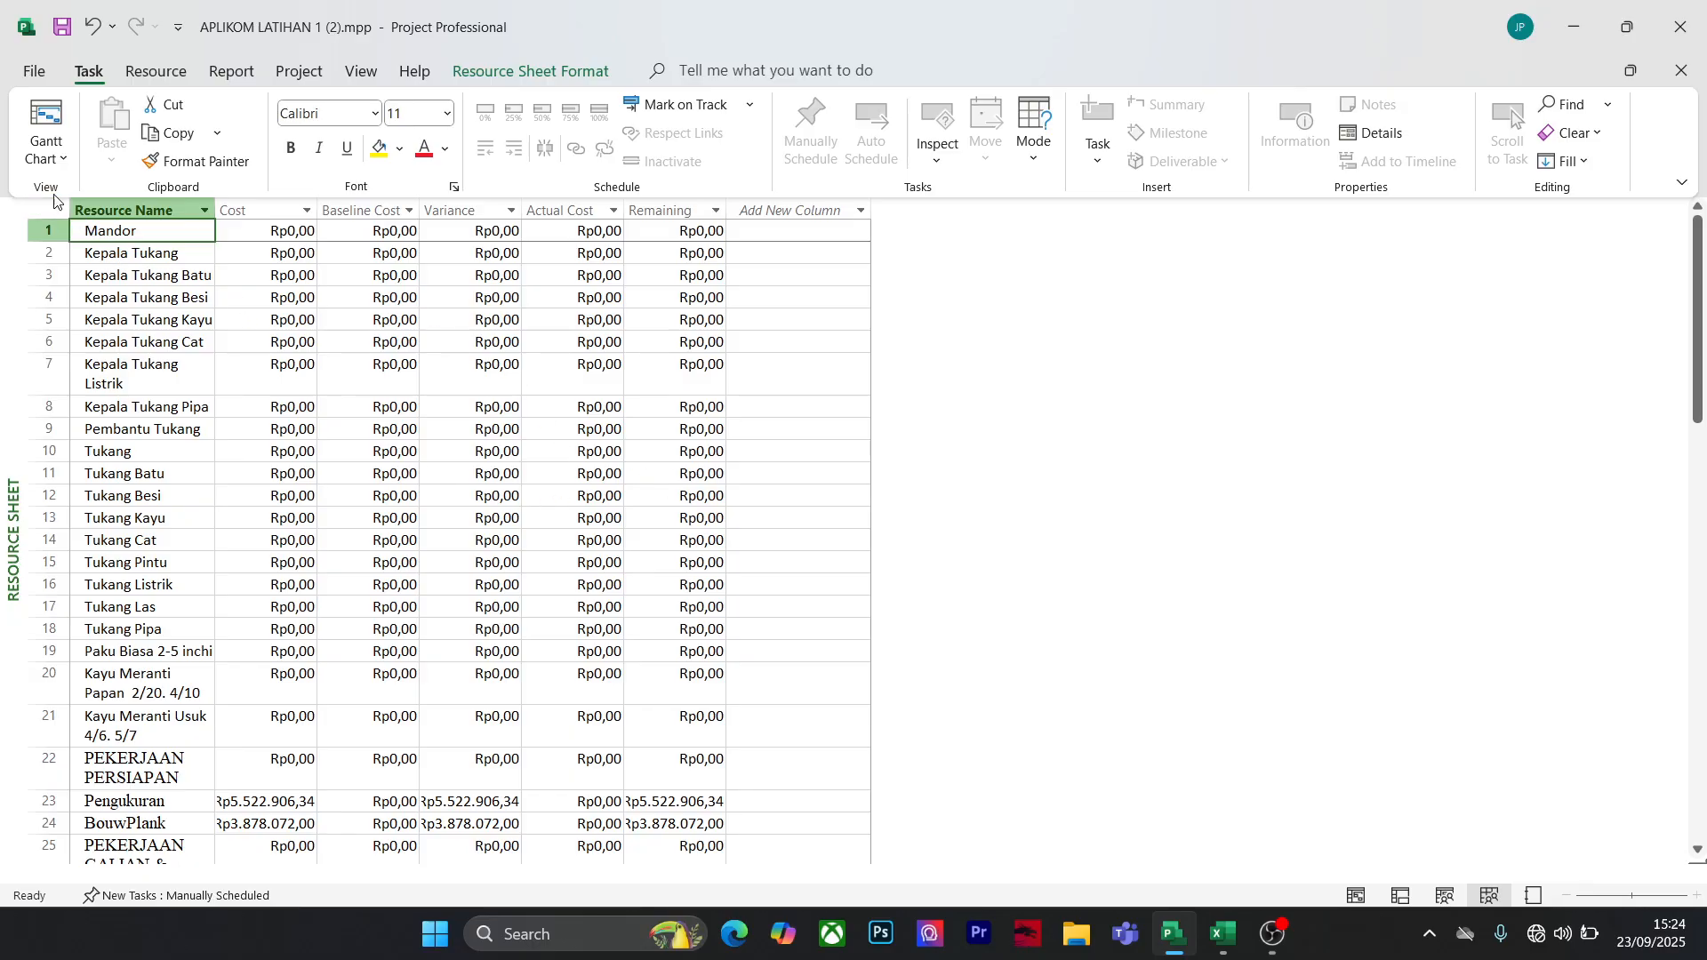
{"action": "left_click", "coordinate": [57, 162]}
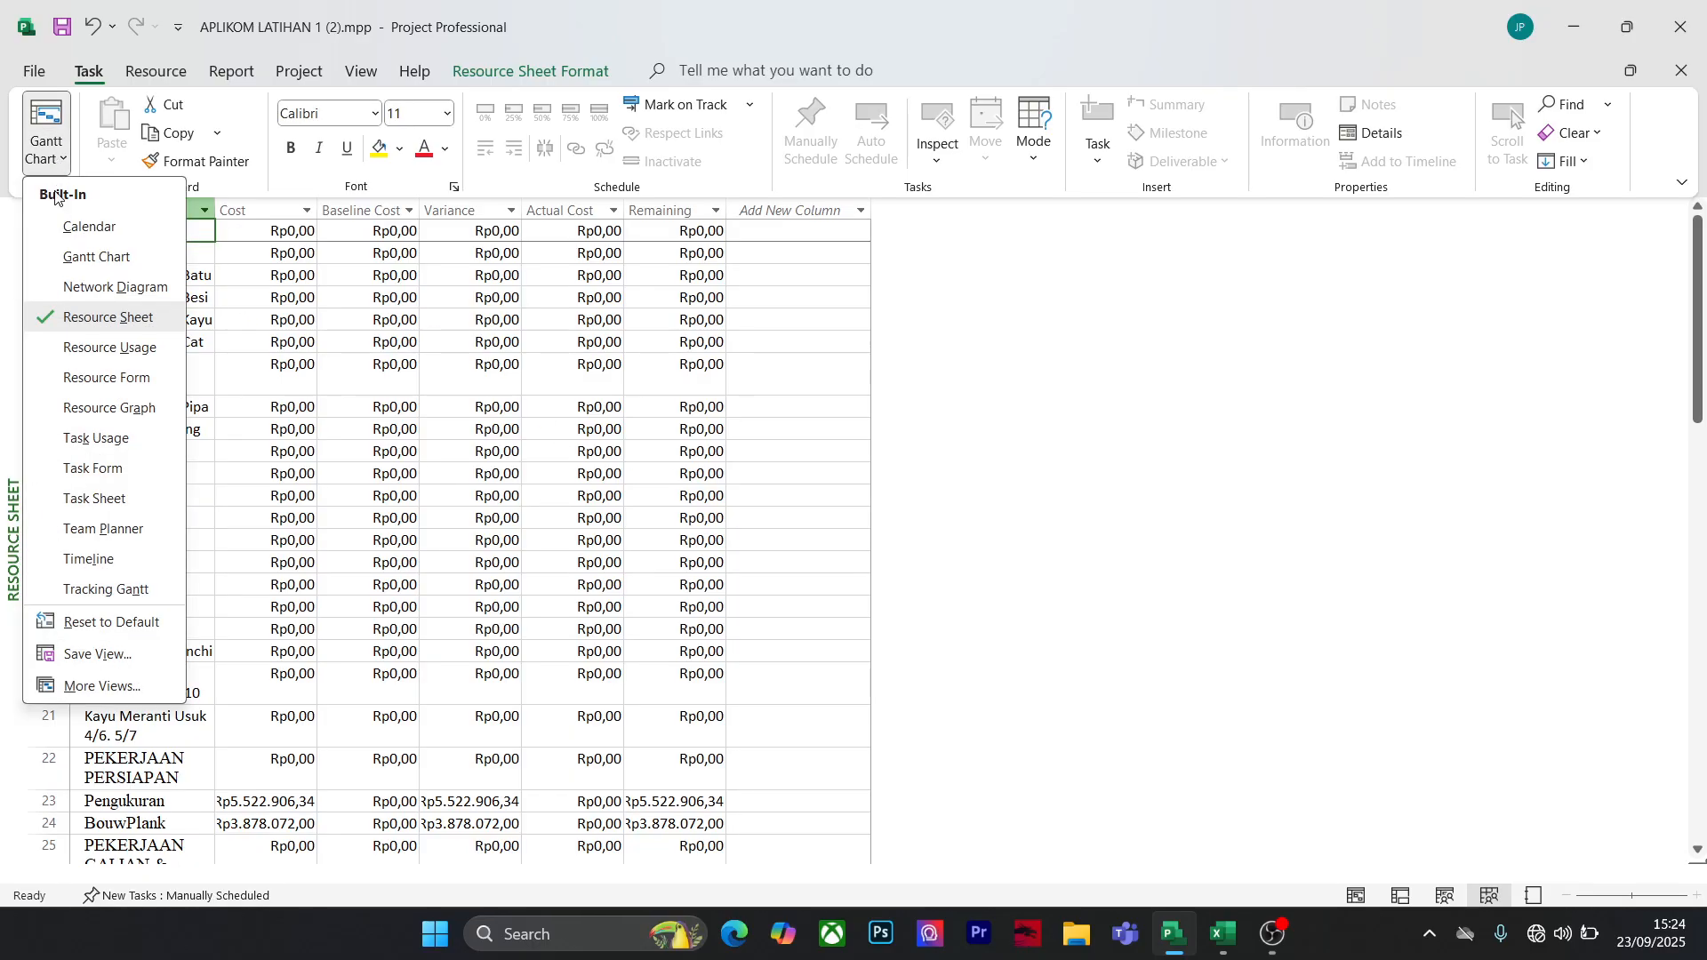
{"action": "left_click", "coordinate": [119, 325]}
{"action": "left_click", "coordinate": [731, 471]}
{"action": "scroll", "coordinate": [489, 469], "scroll_direction": "down", "scroll_amount": 3}
{"action": "scroll", "coordinate": [489, 469], "scroll_direction": "up", "scroll_amount": 3}
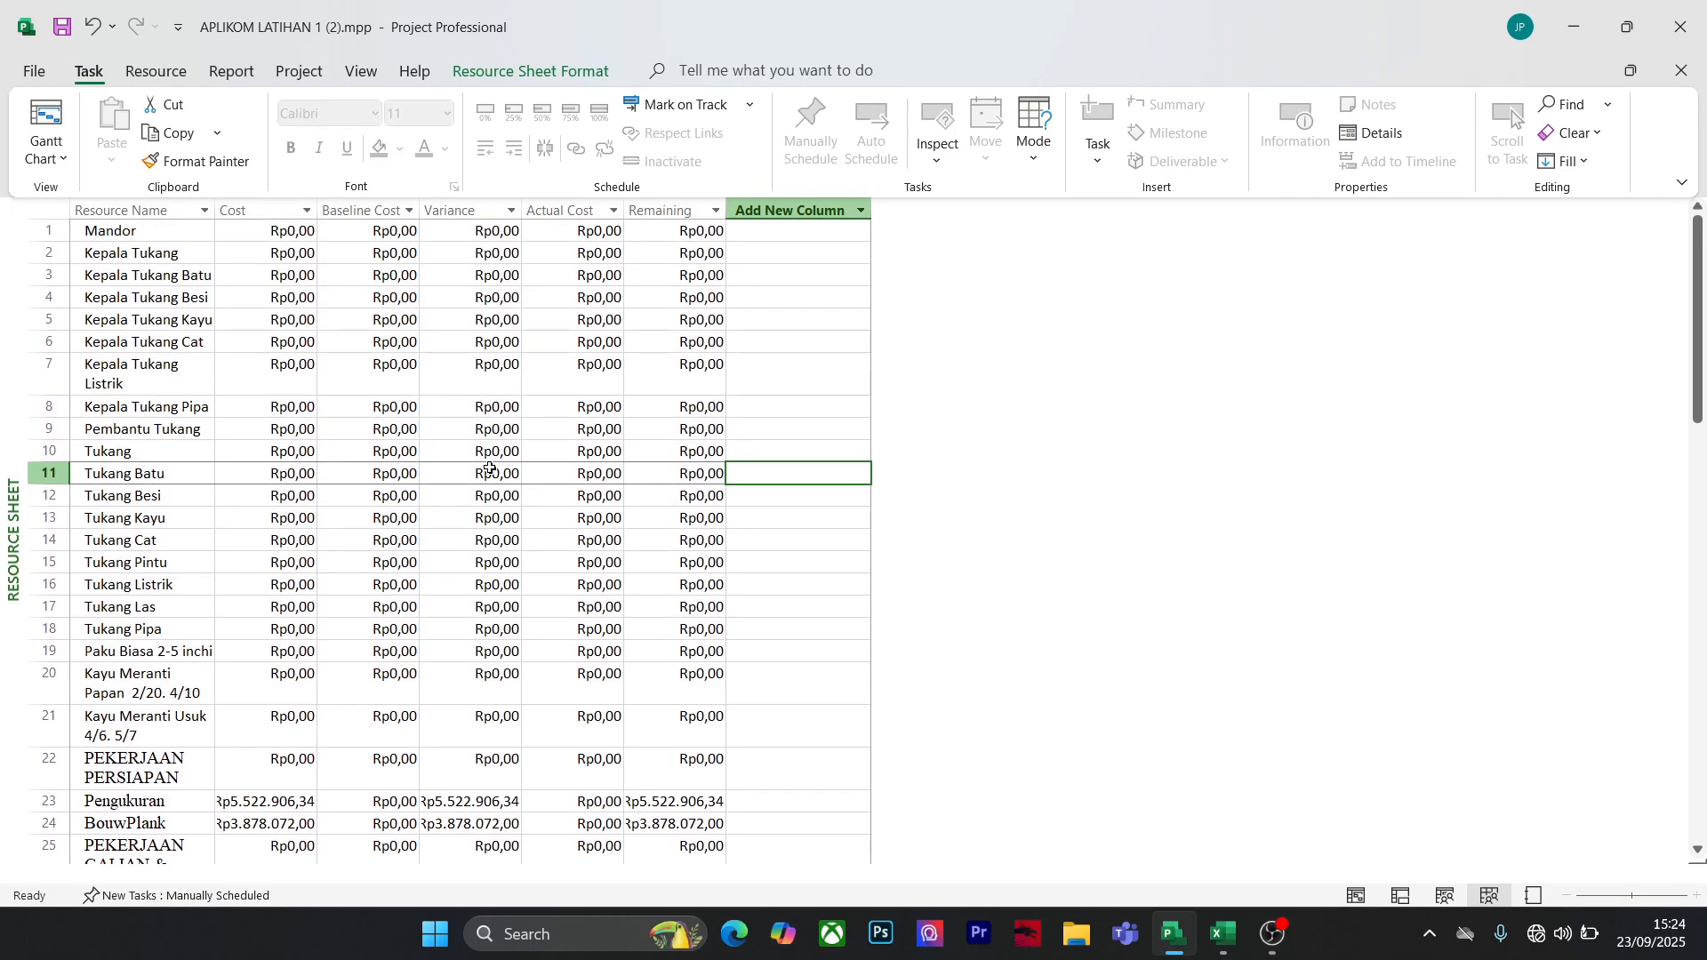
Return to the Gantt Chart view and apply the Entry table to it
{"action": "left_click", "coordinate": [58, 160]}
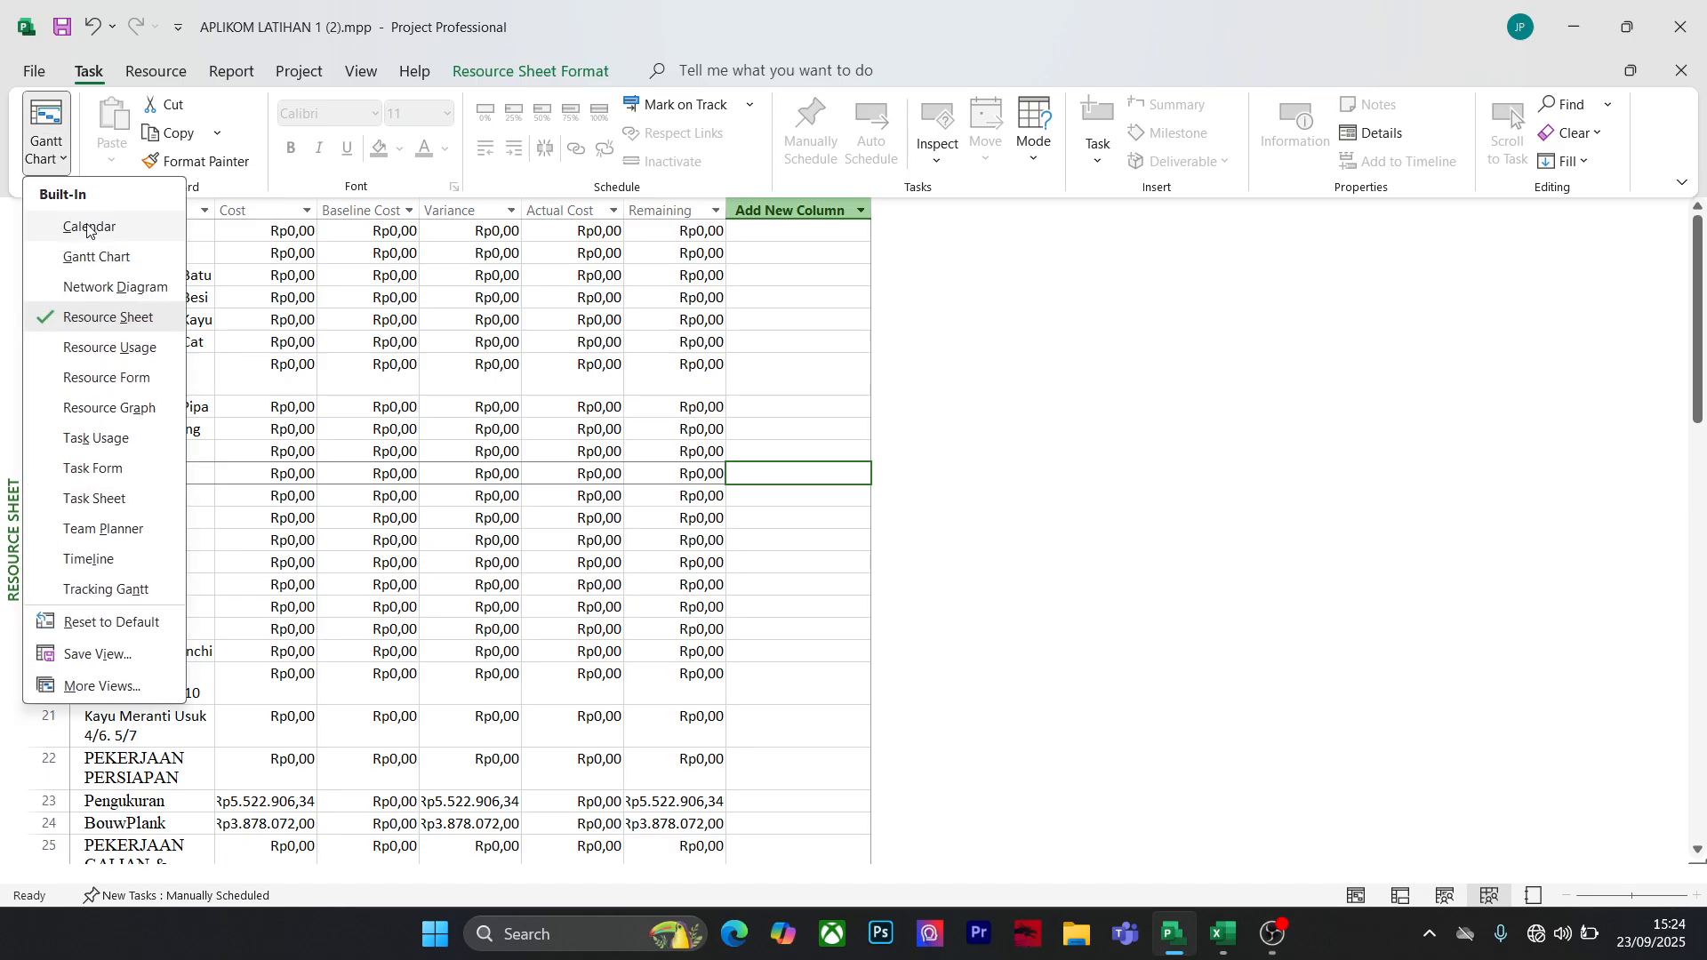
{"action": "left_click", "coordinate": [105, 258]}
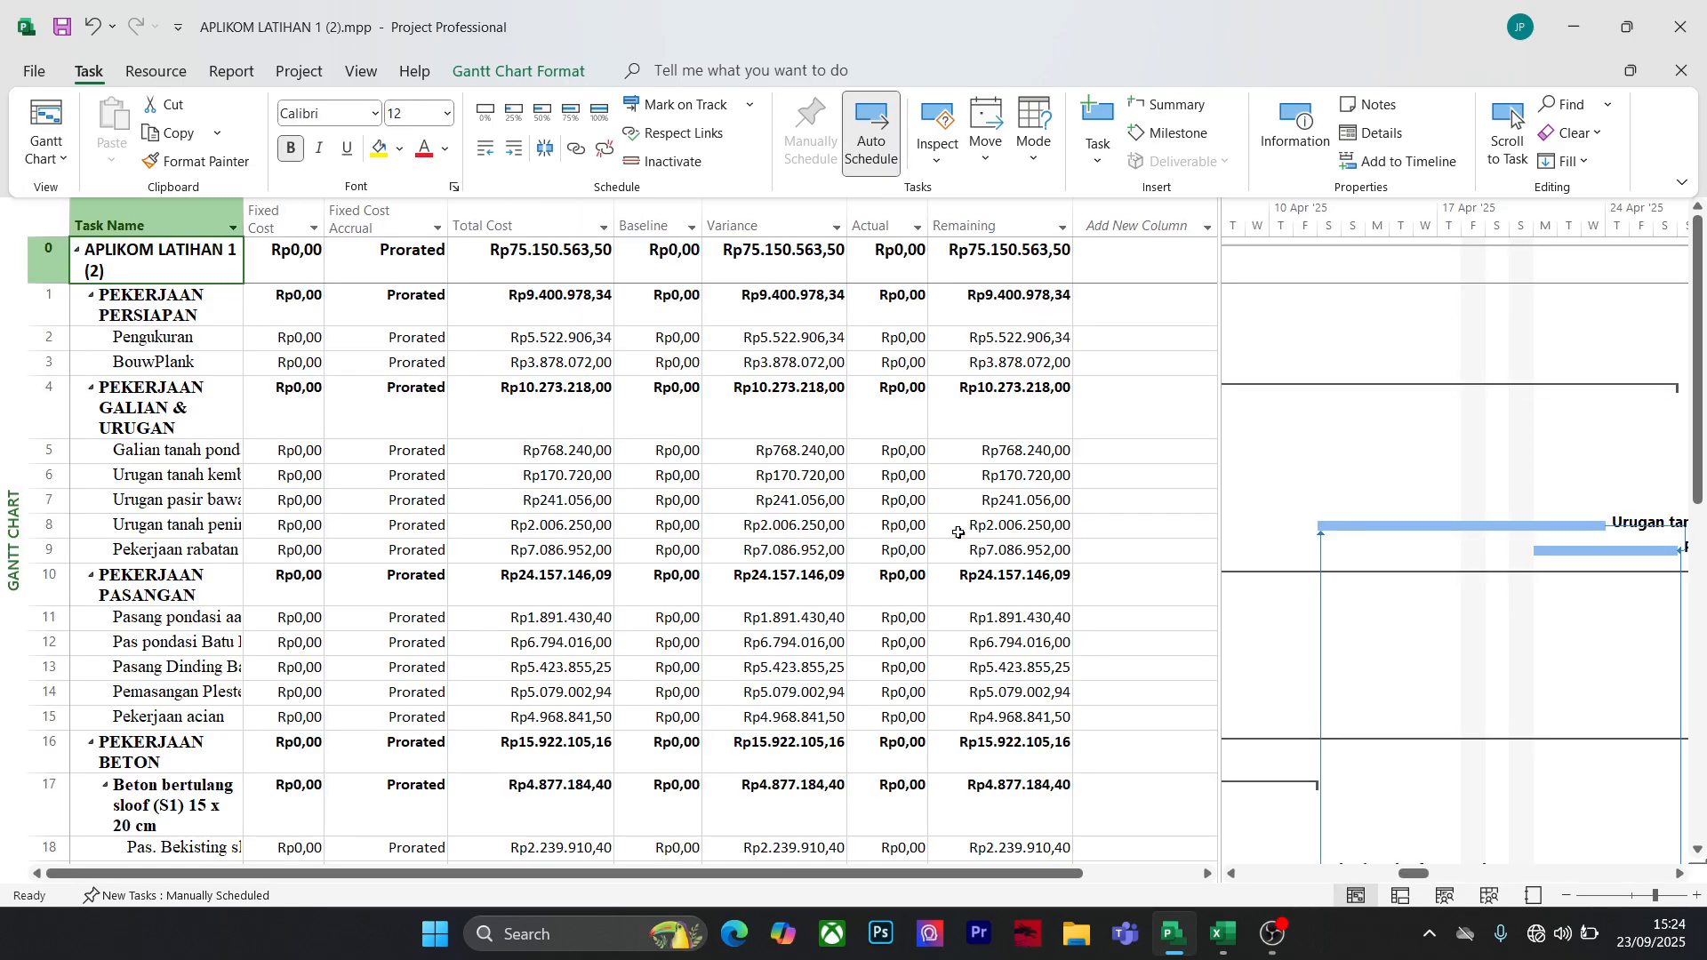
{"action": "left_click", "coordinate": [1166, 552]}
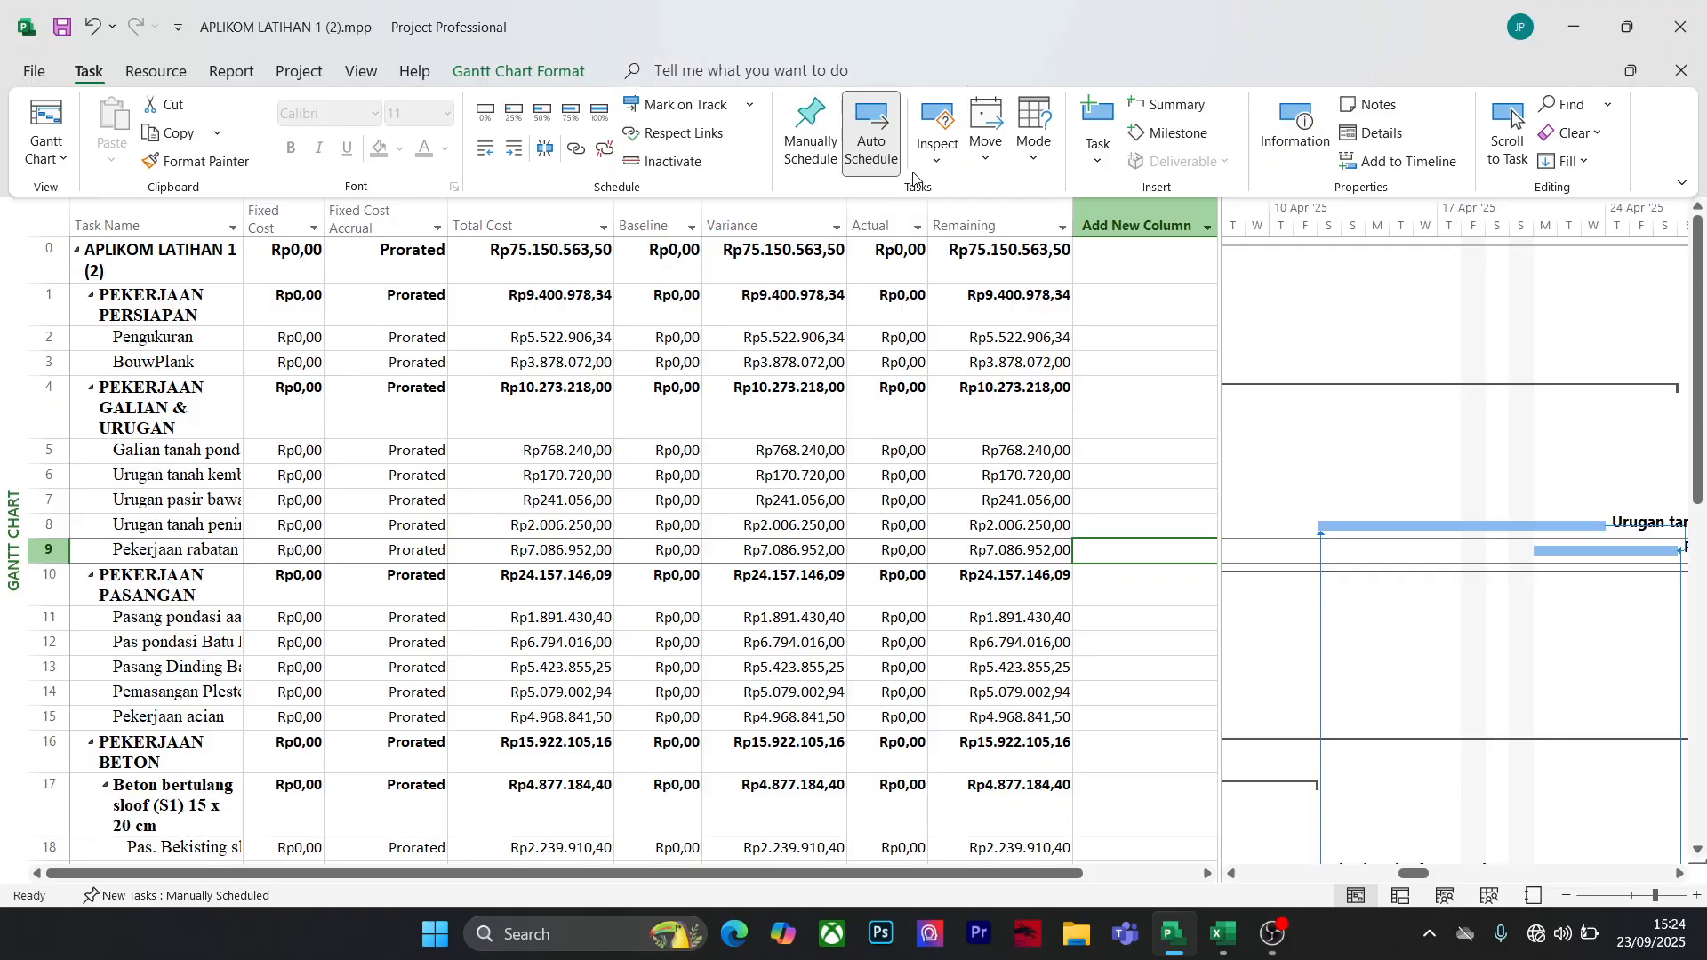
{"action": "key", "text": "Up"}
{"action": "key", "text": "Up"}
{"action": "key", "text": "Up"}
{"action": "key", "text": "Up"}
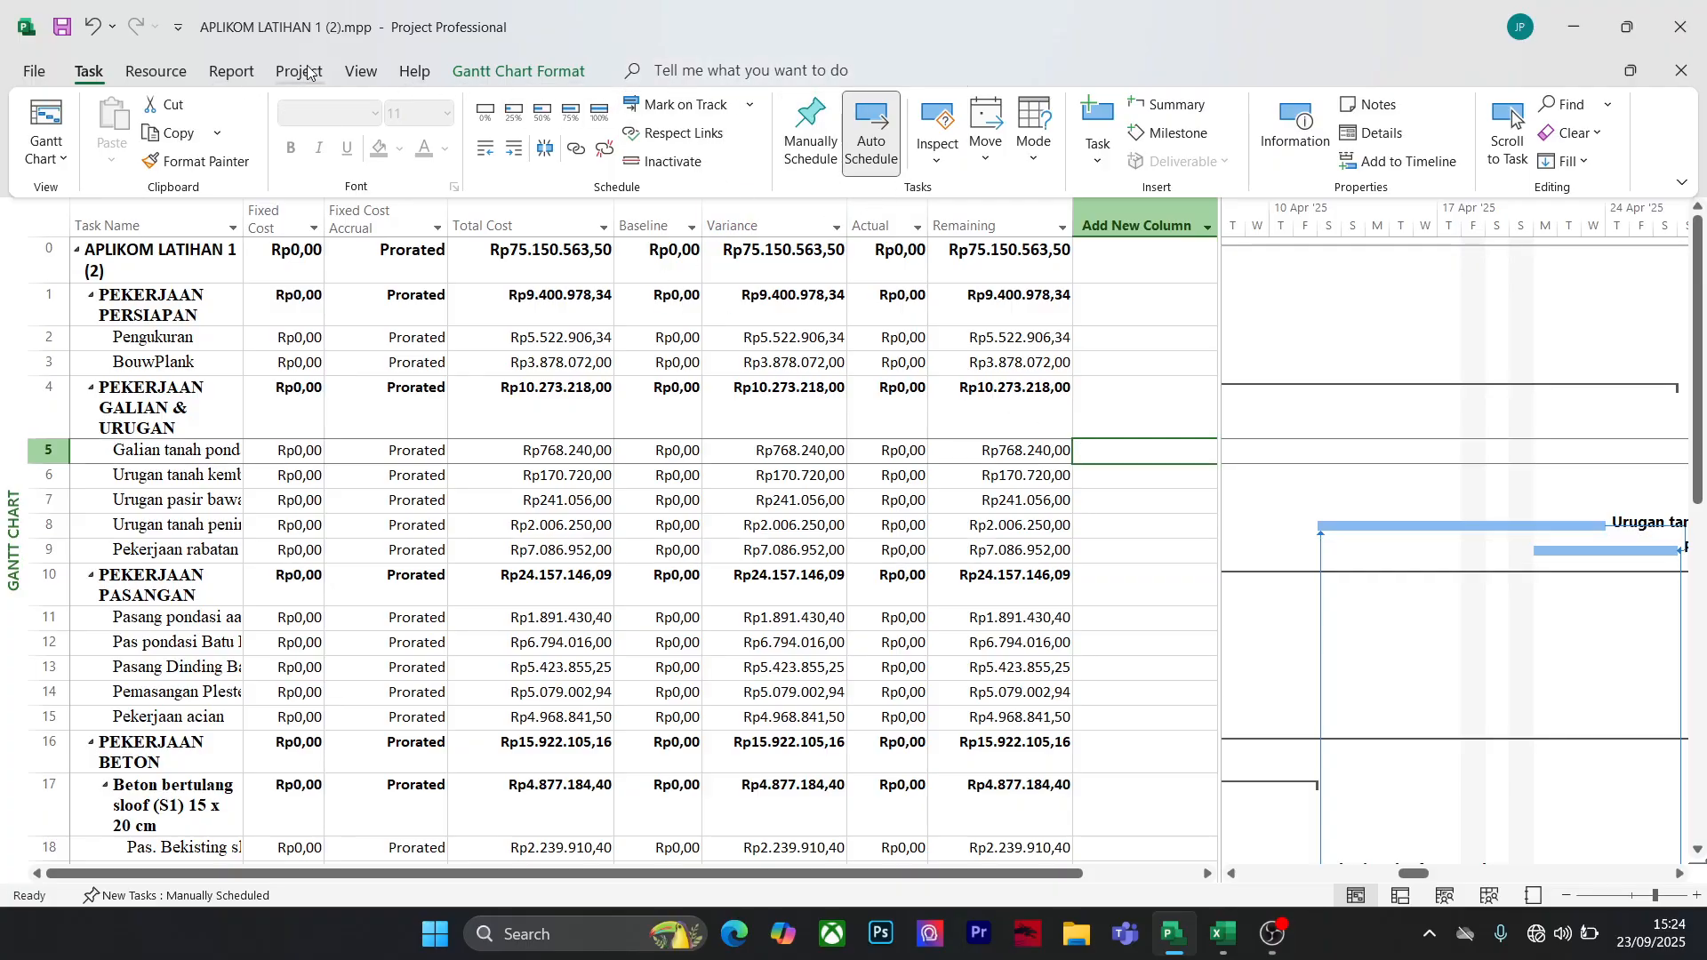
{"action": "left_click", "coordinate": [231, 71]}
{"action": "left_click", "coordinate": [360, 71]}
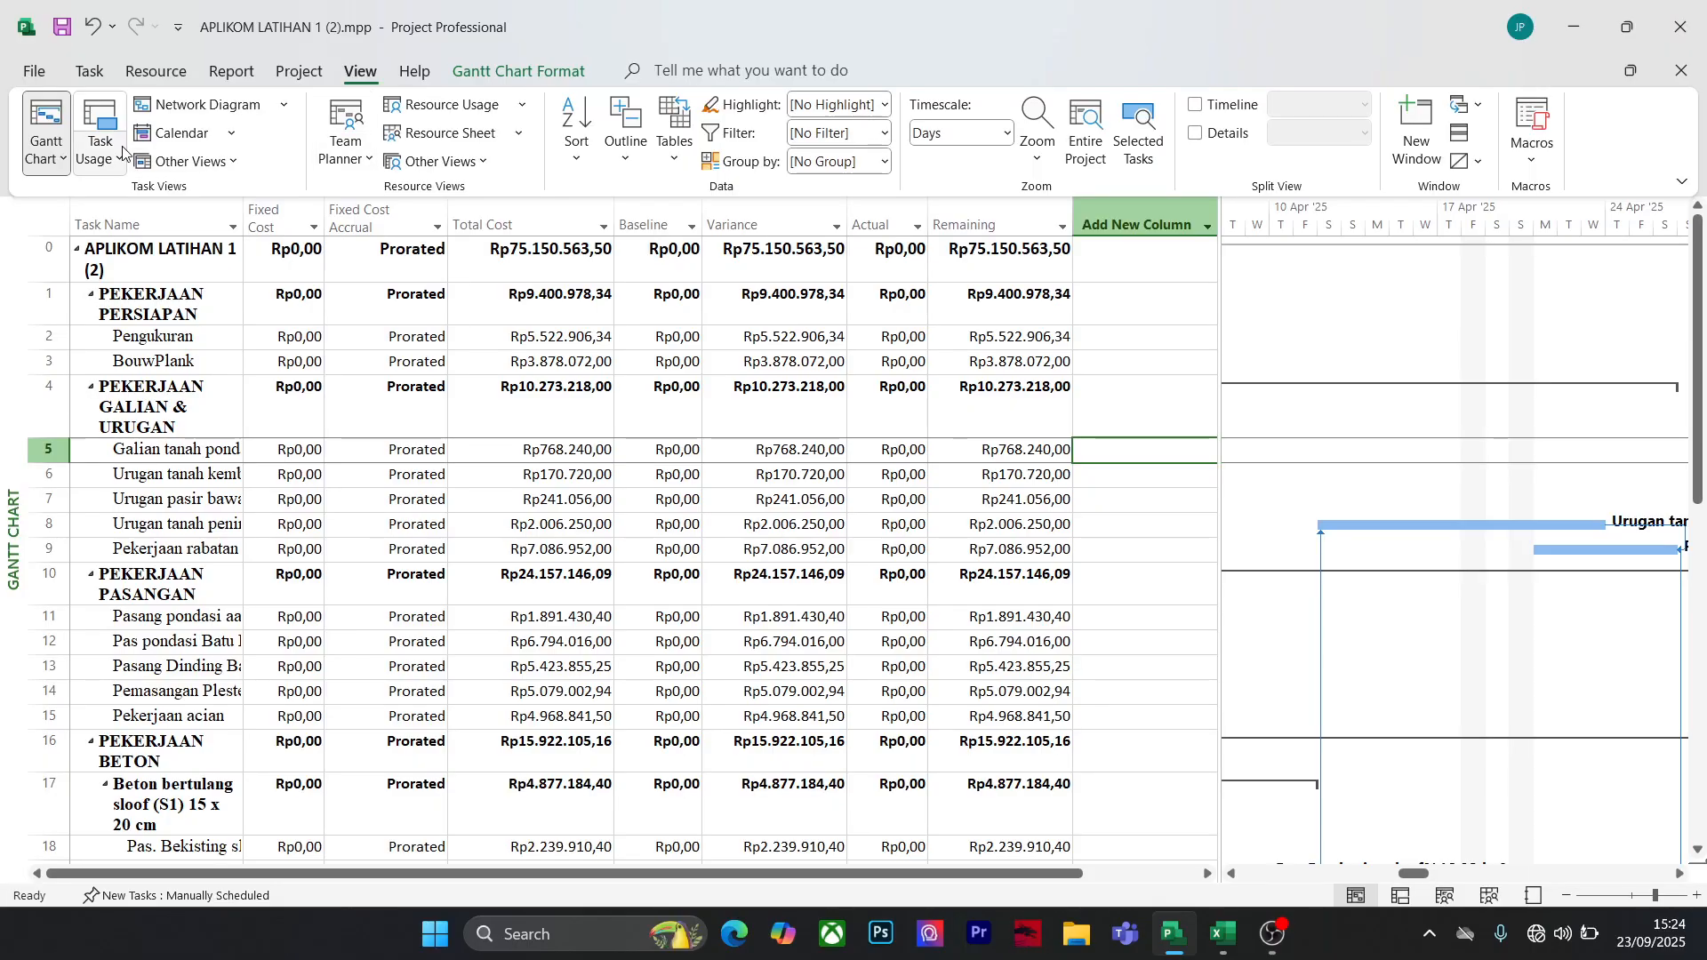
{"action": "left_click", "coordinate": [693, 158]}
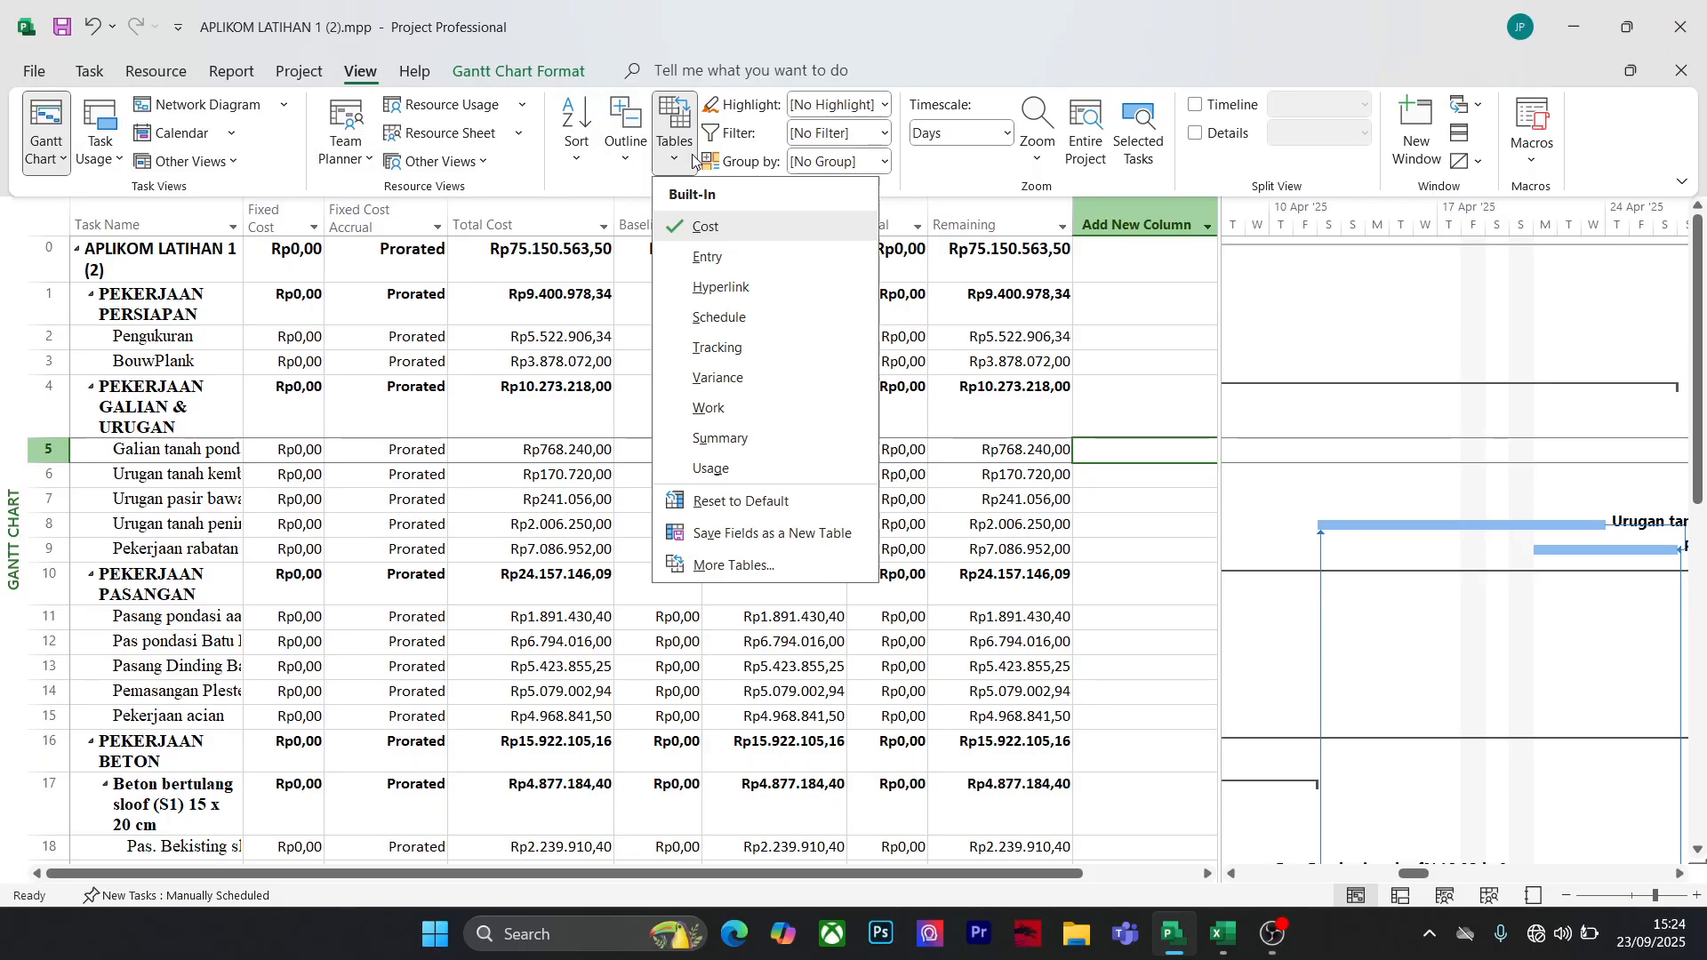
{"action": "left_click", "coordinate": [709, 257]}
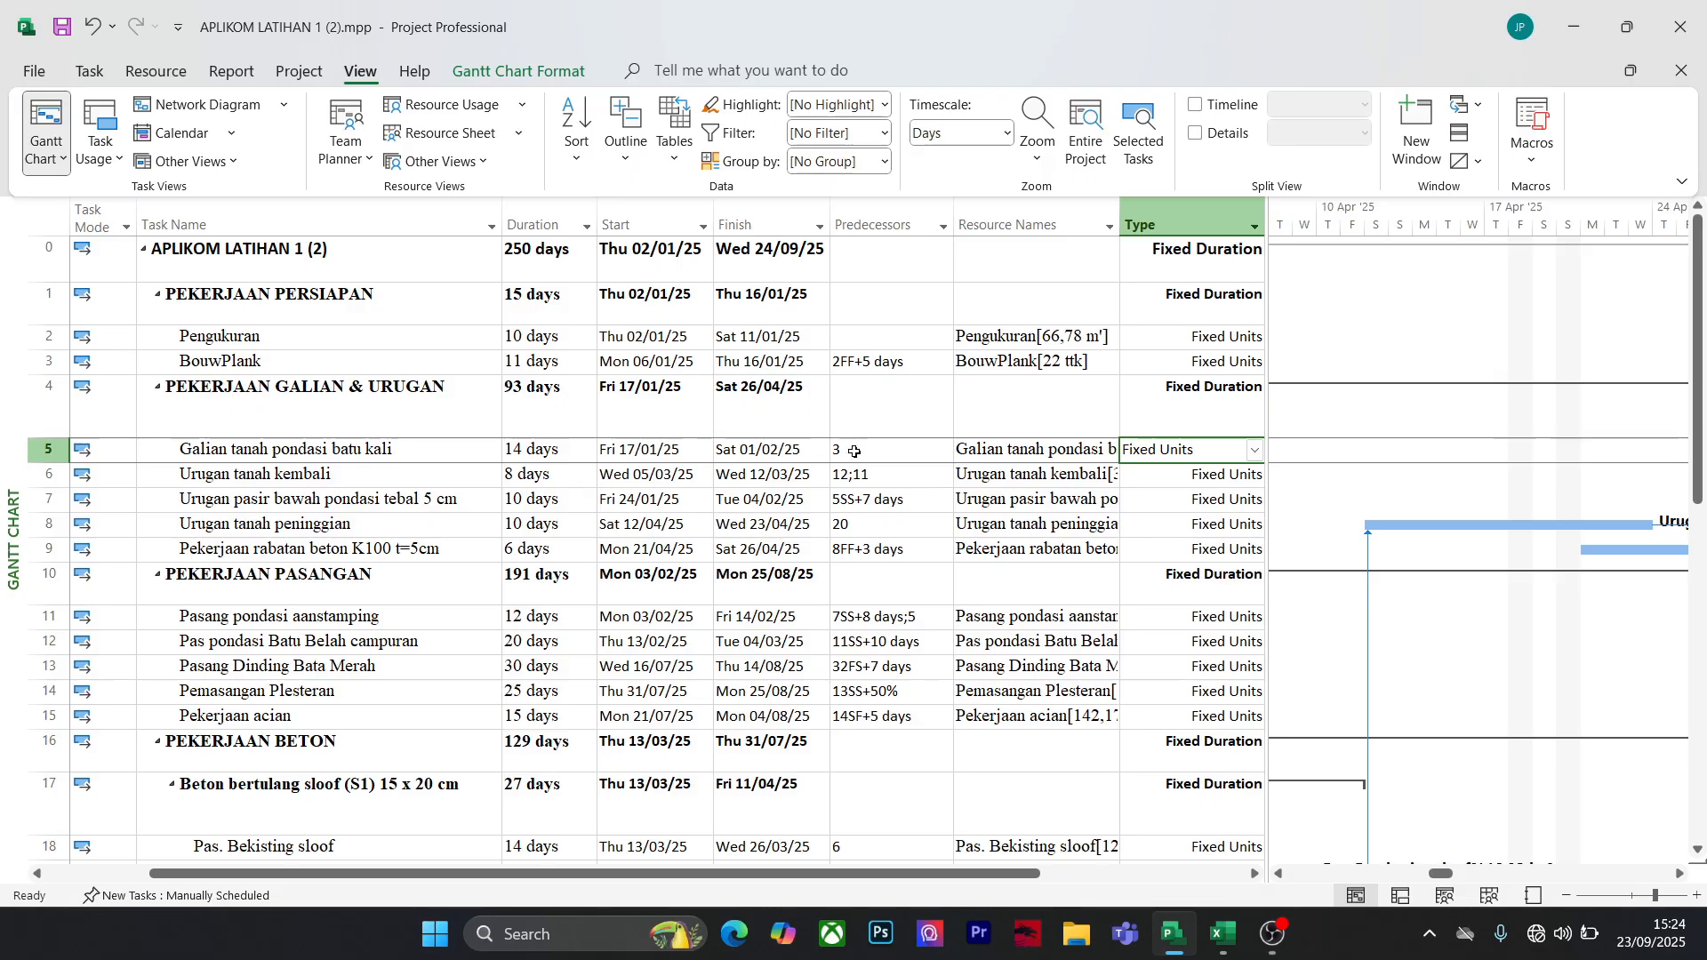
Open the Resource Sheet view and examine the costs of all resources down to the end of the list
{"action": "left_click", "coordinate": [89, 71]}
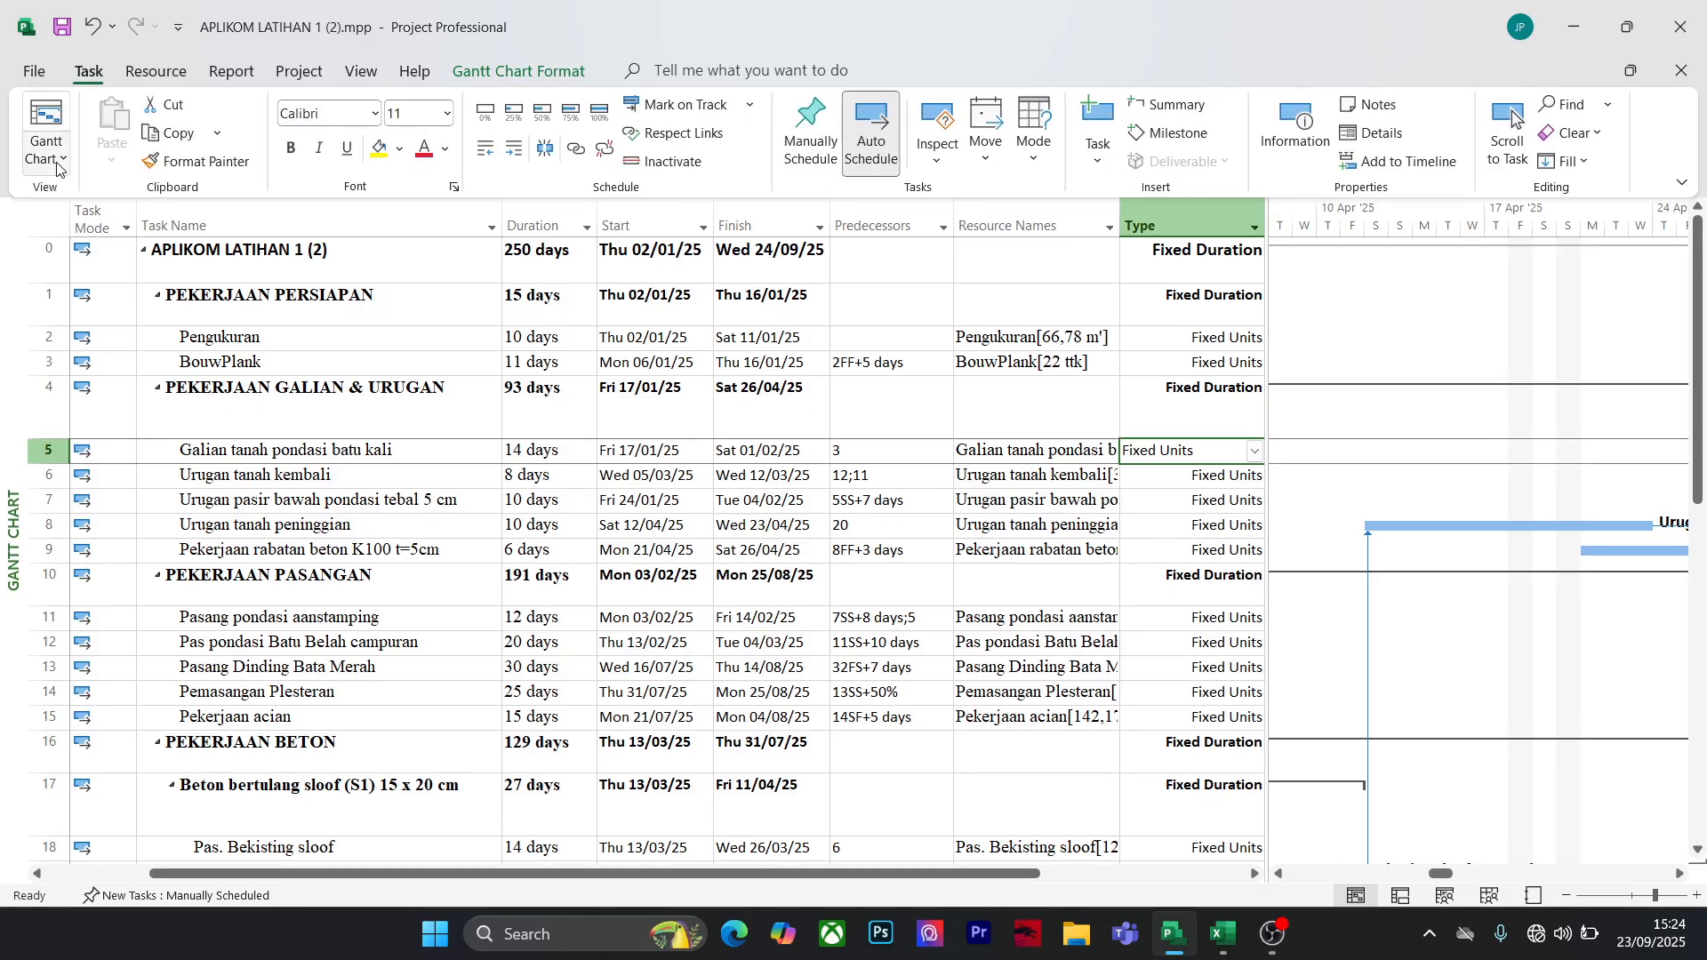
{"action": "left_click", "coordinate": [57, 167]}
{"action": "left_click", "coordinate": [121, 318]}
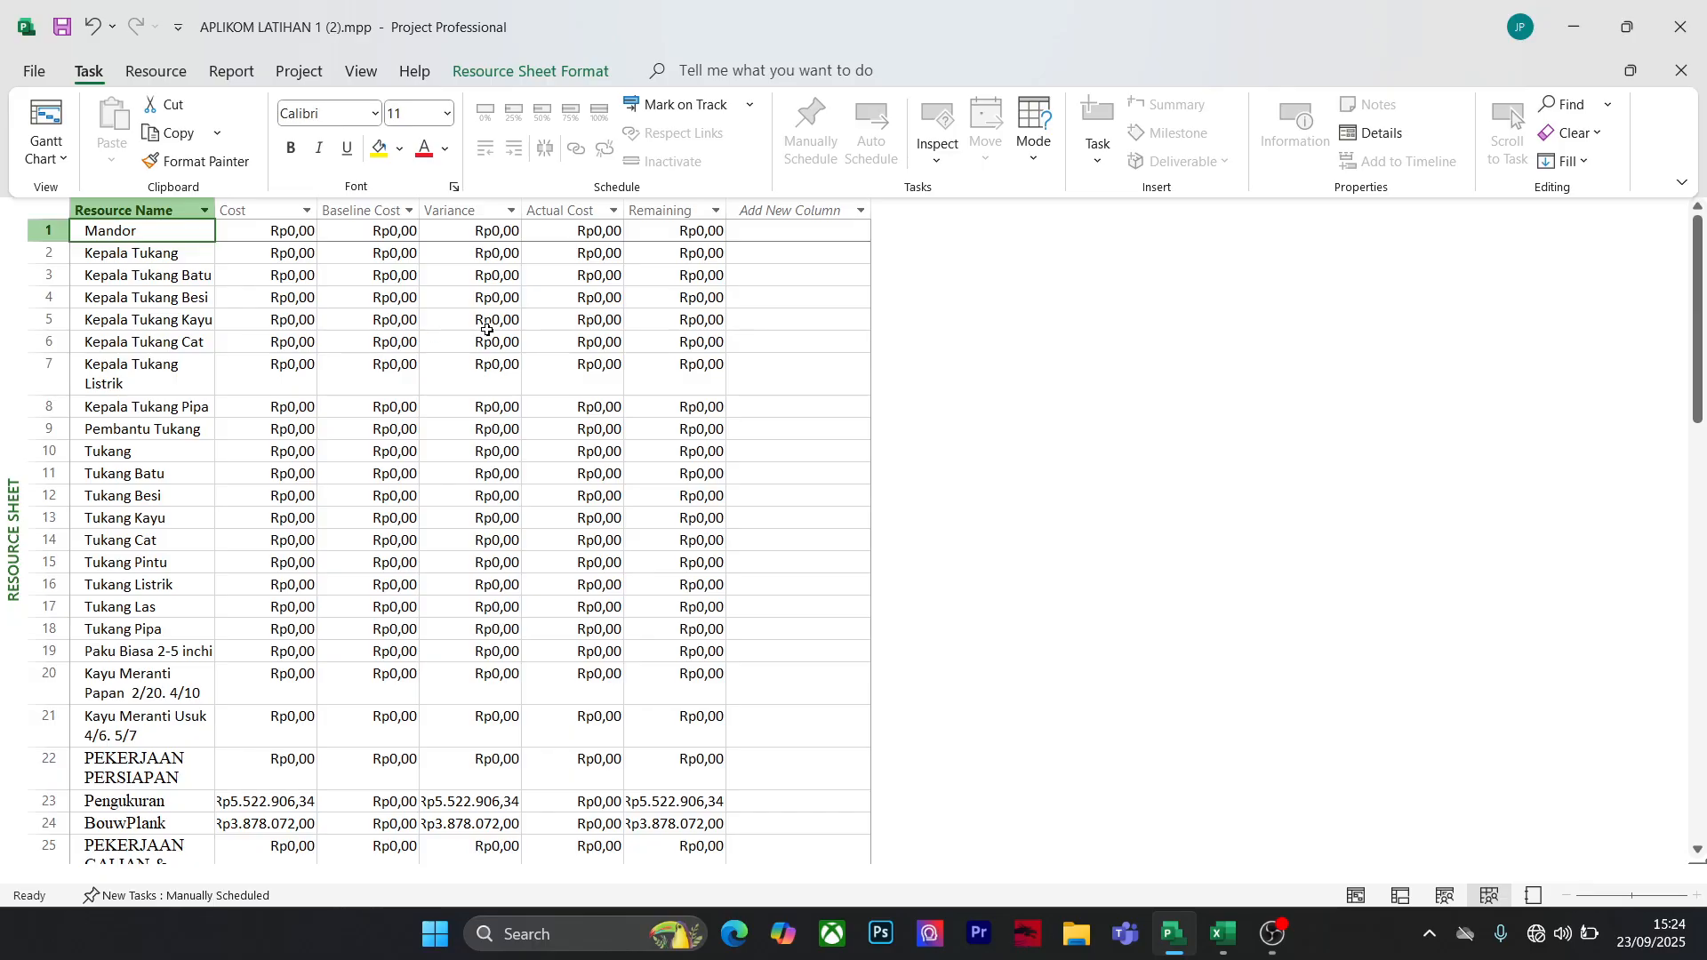
{"action": "scroll", "coordinate": [542, 396], "scroll_direction": "down", "scroll_amount": 7}
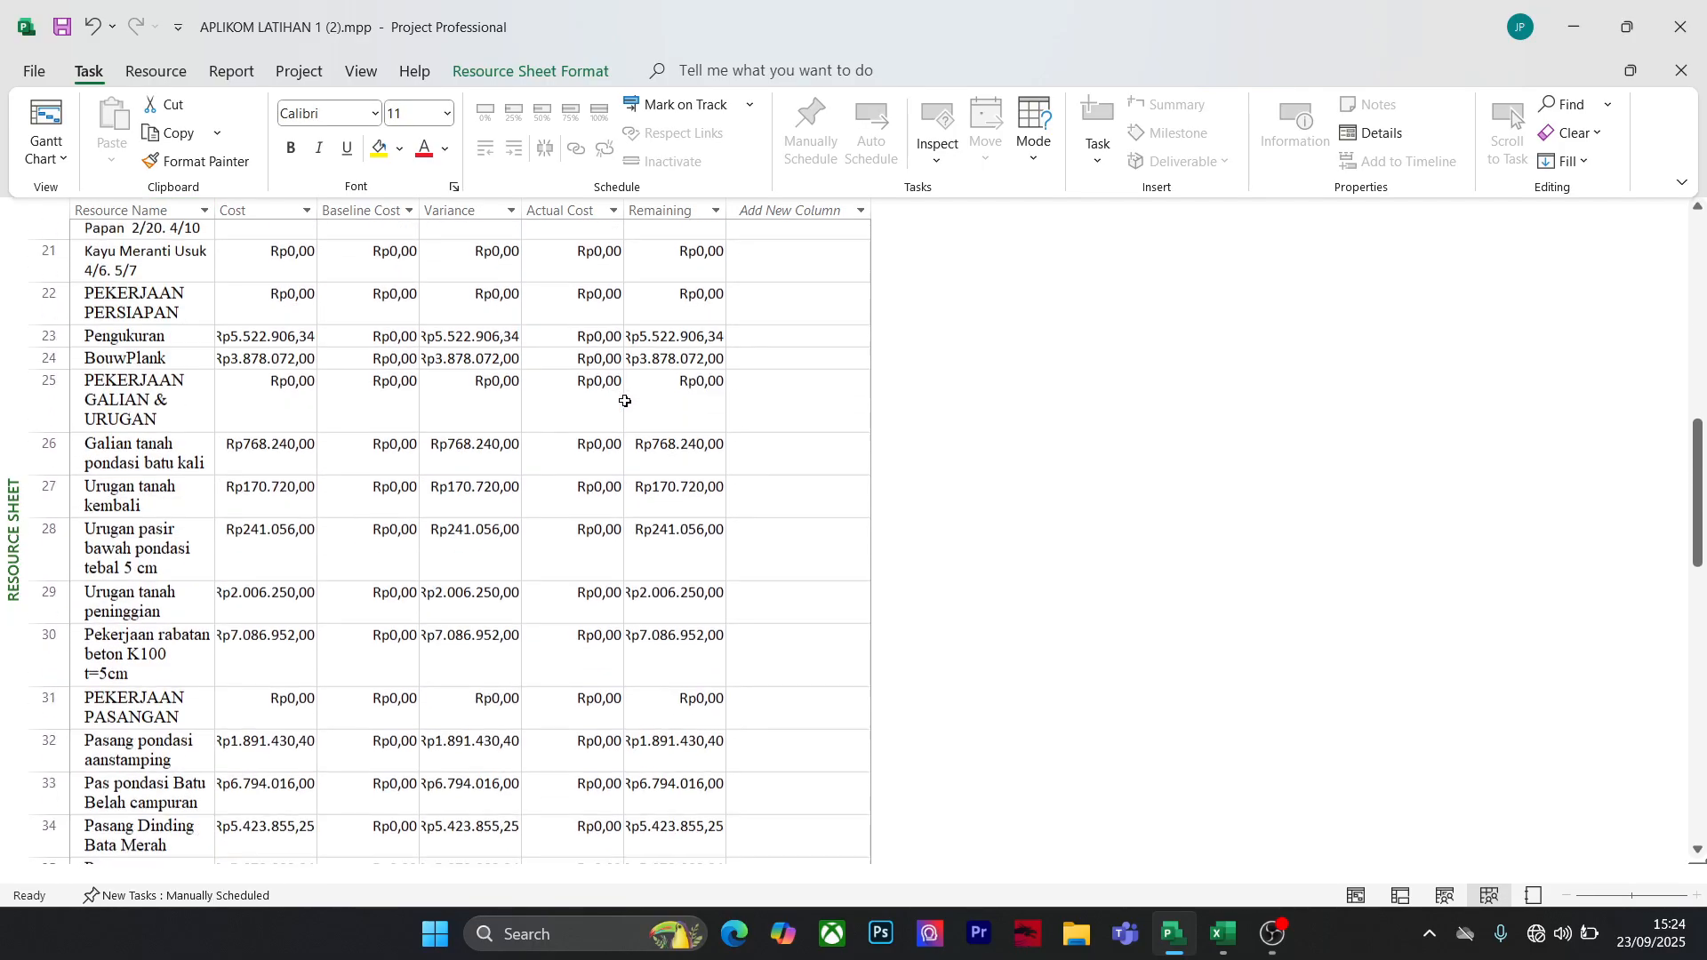
{"action": "scroll", "coordinate": [667, 412], "scroll_direction": "down", "scroll_amount": 8}
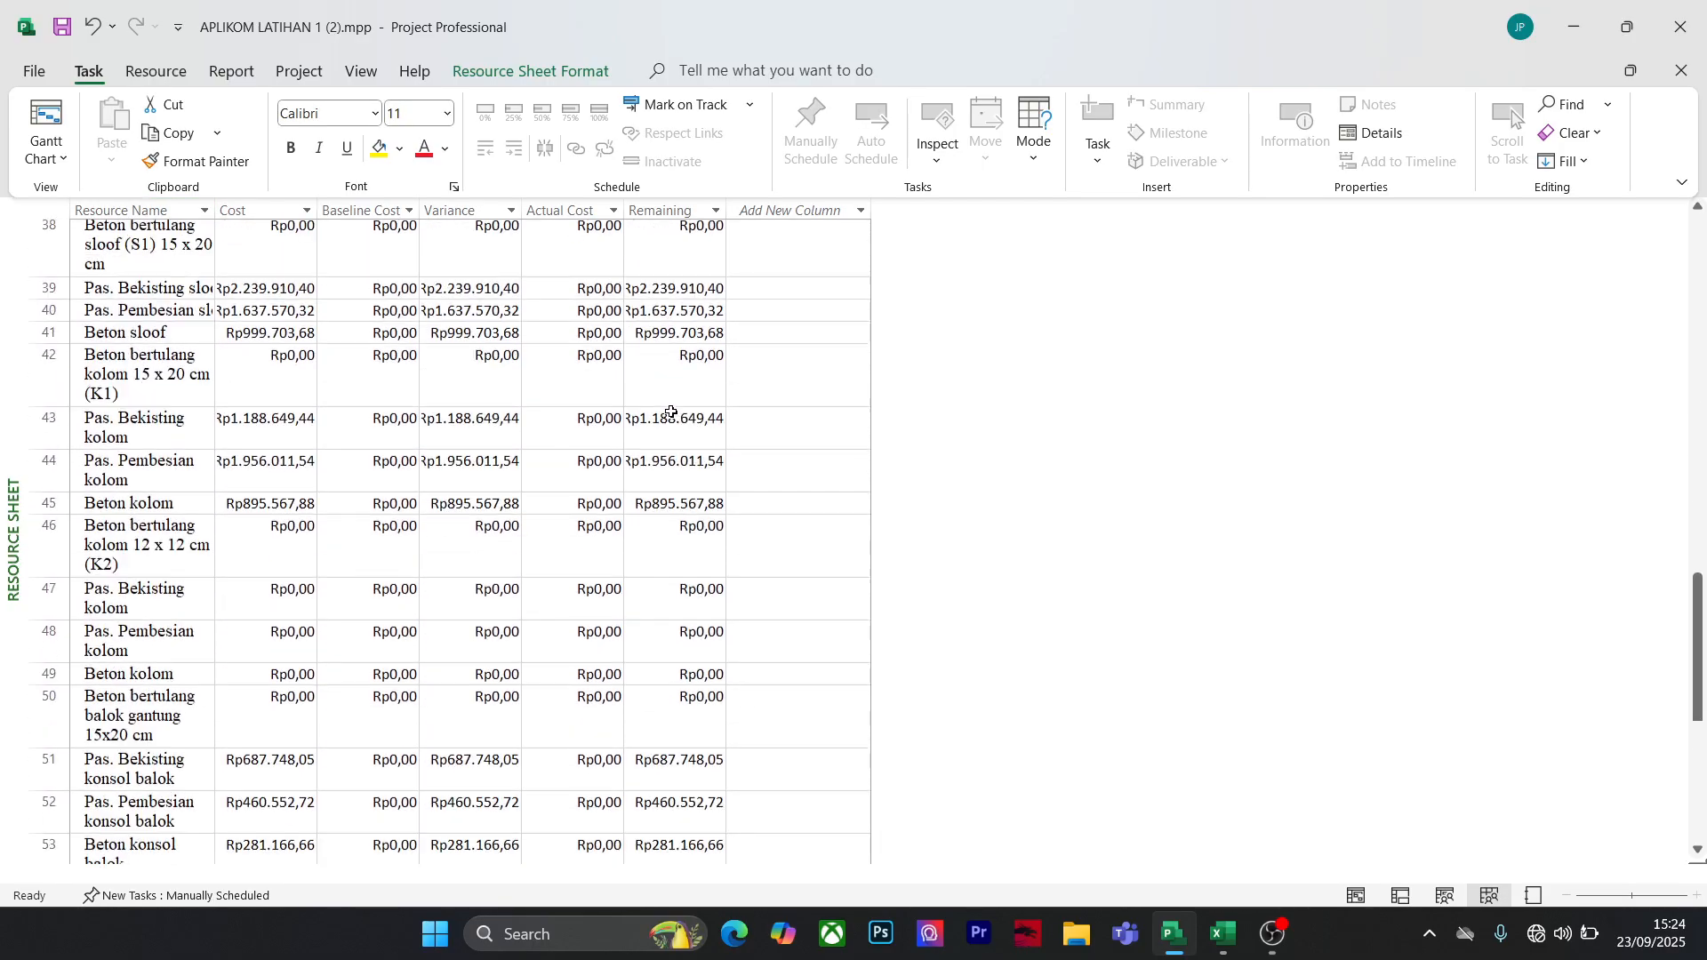
{"action": "scroll", "coordinate": [673, 411], "scroll_direction": "down", "scroll_amount": 5}
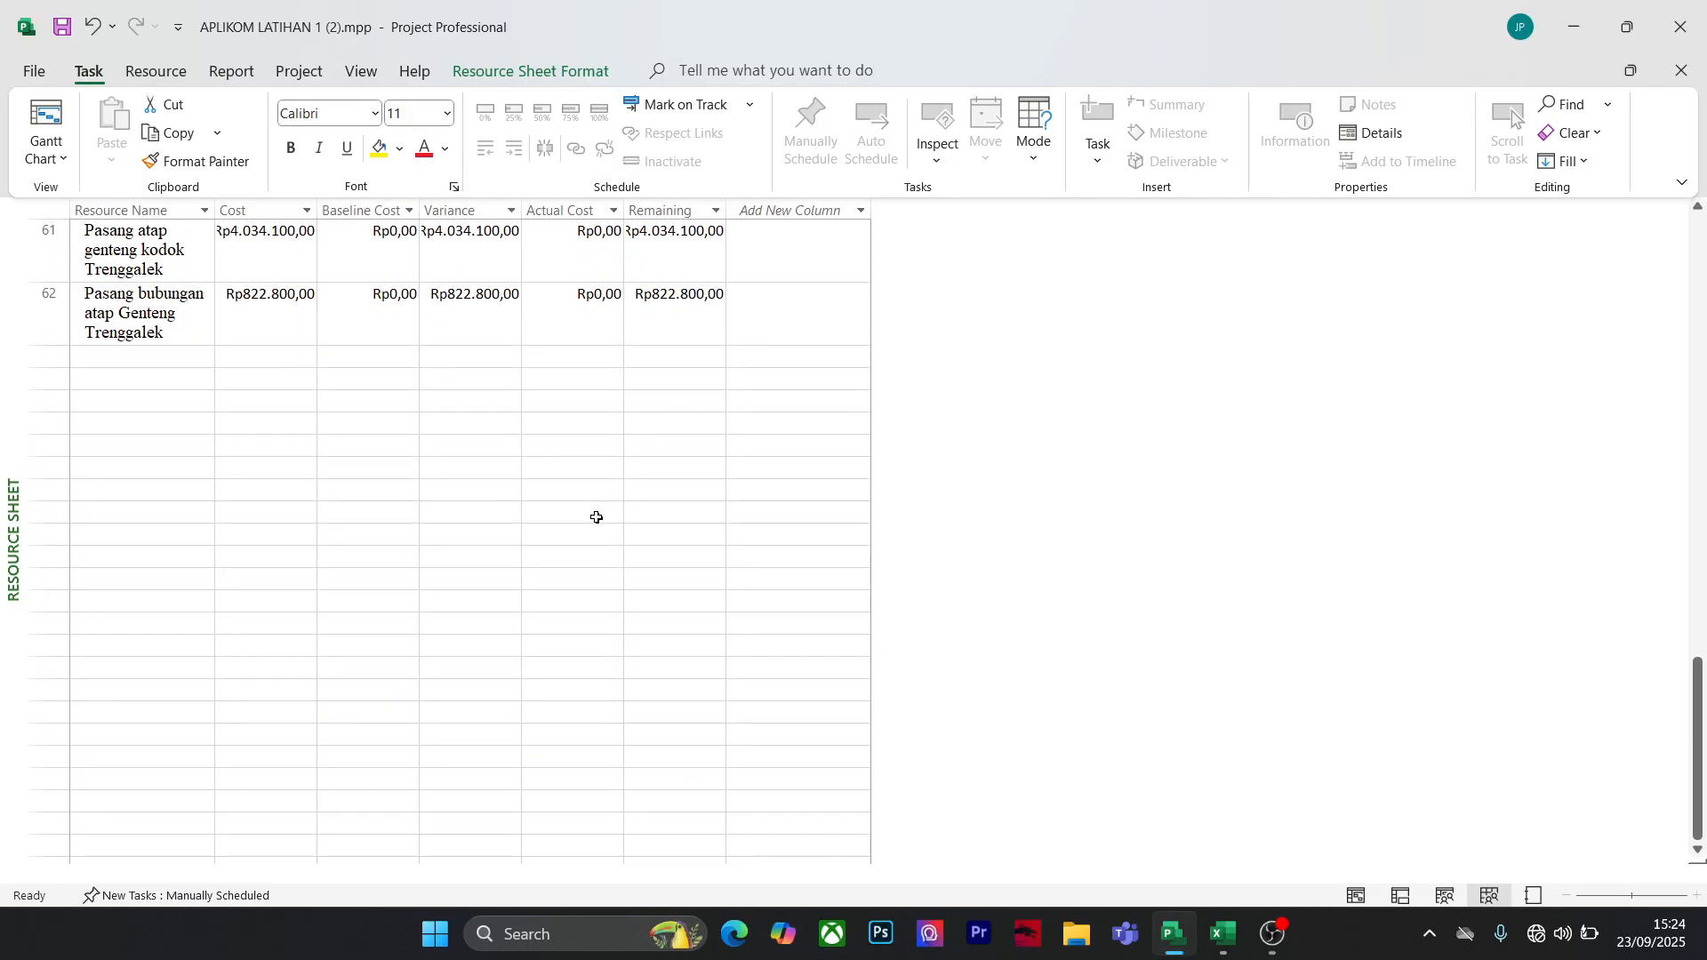
{"action": "scroll", "coordinate": [596, 518], "scroll_direction": "up", "scroll_amount": 4}
{"action": "left_click", "coordinate": [752, 565]}
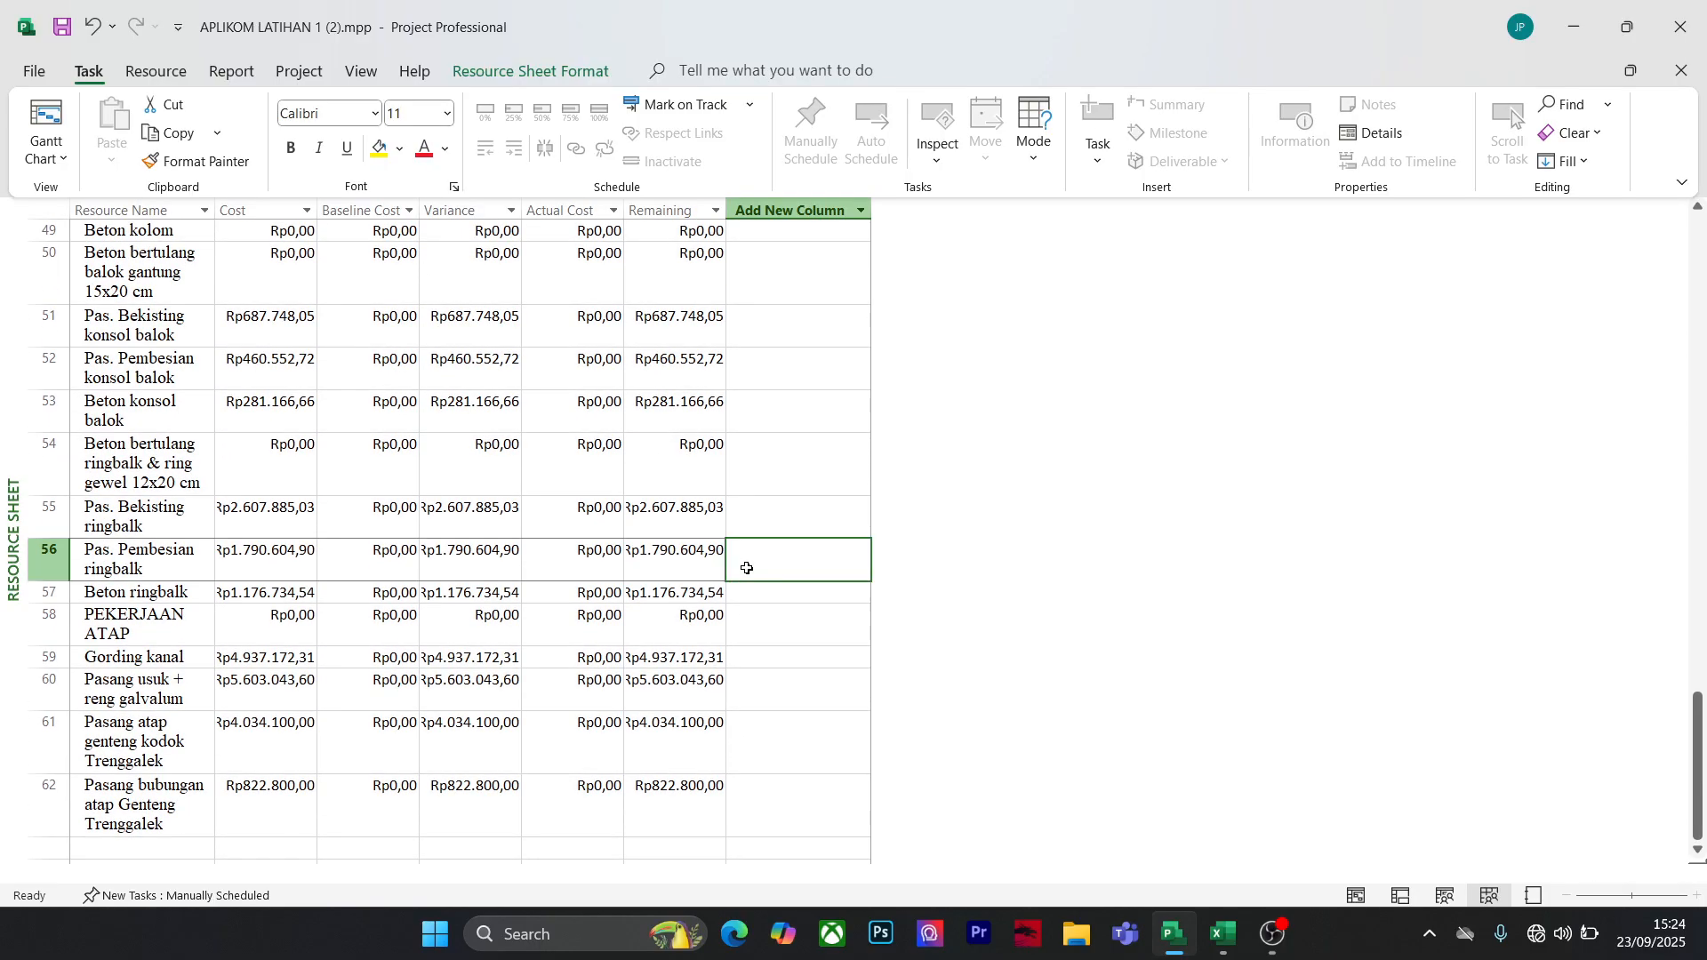
{"action": "scroll", "coordinate": [622, 450], "scroll_direction": "up", "scroll_amount": 4}
{"action": "scroll", "coordinate": [636, 438], "scroll_direction": "up", "scroll_amount": 12}
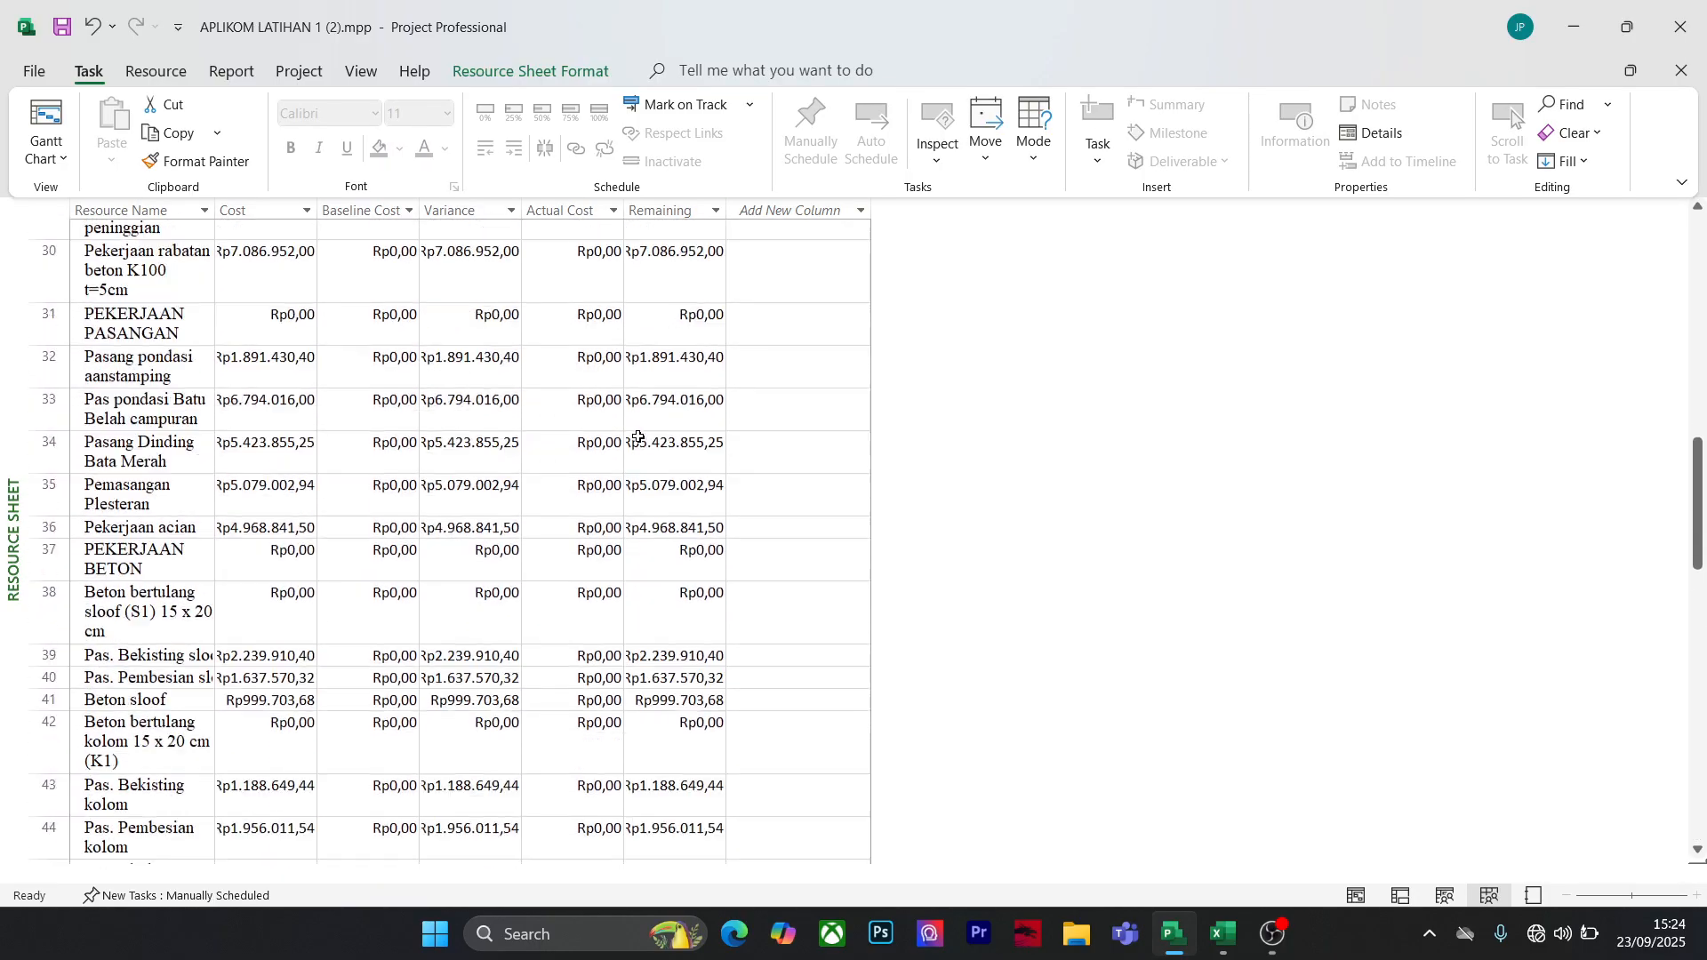
{"action": "scroll", "coordinate": [643, 438], "scroll_direction": "up", "scroll_amount": 1}
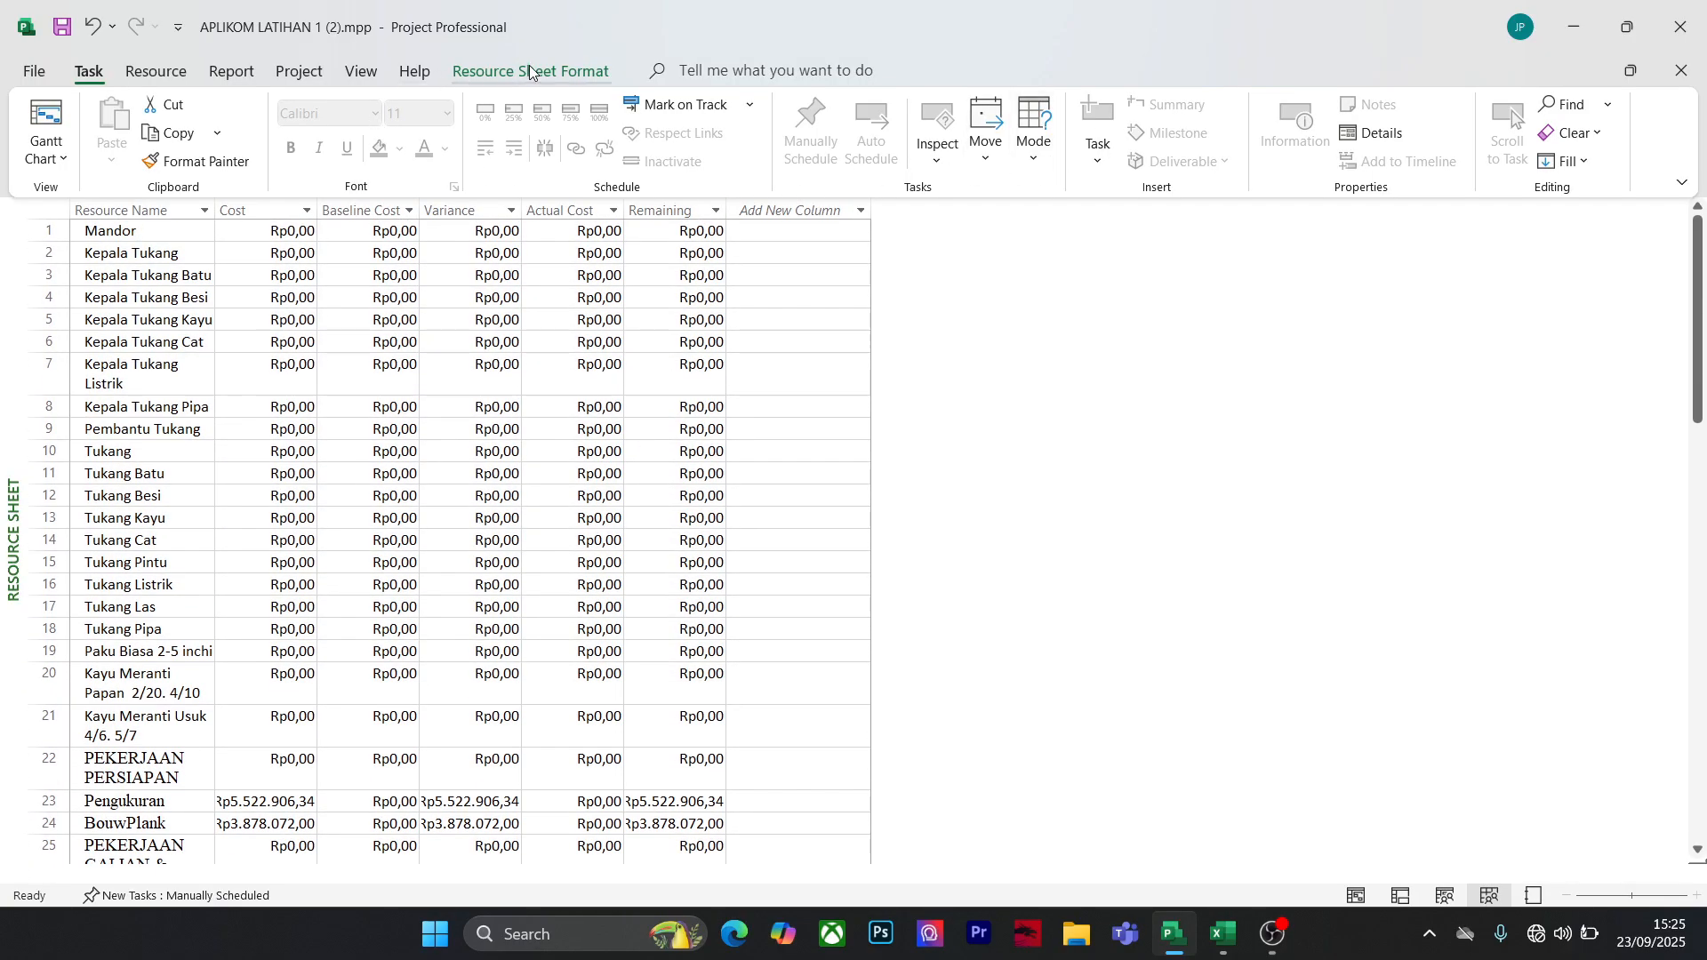
{"action": "left_click", "coordinate": [1039, 158]}
{"action": "left_click", "coordinate": [1042, 167]}
{"action": "left_click", "coordinate": [1044, 163]}
{"action": "left_click", "coordinate": [1048, 167]}
Switch between the Gantt Chart and Resource Sheet views and look over the project's task list
{"action": "left_click", "coordinate": [69, 159]}
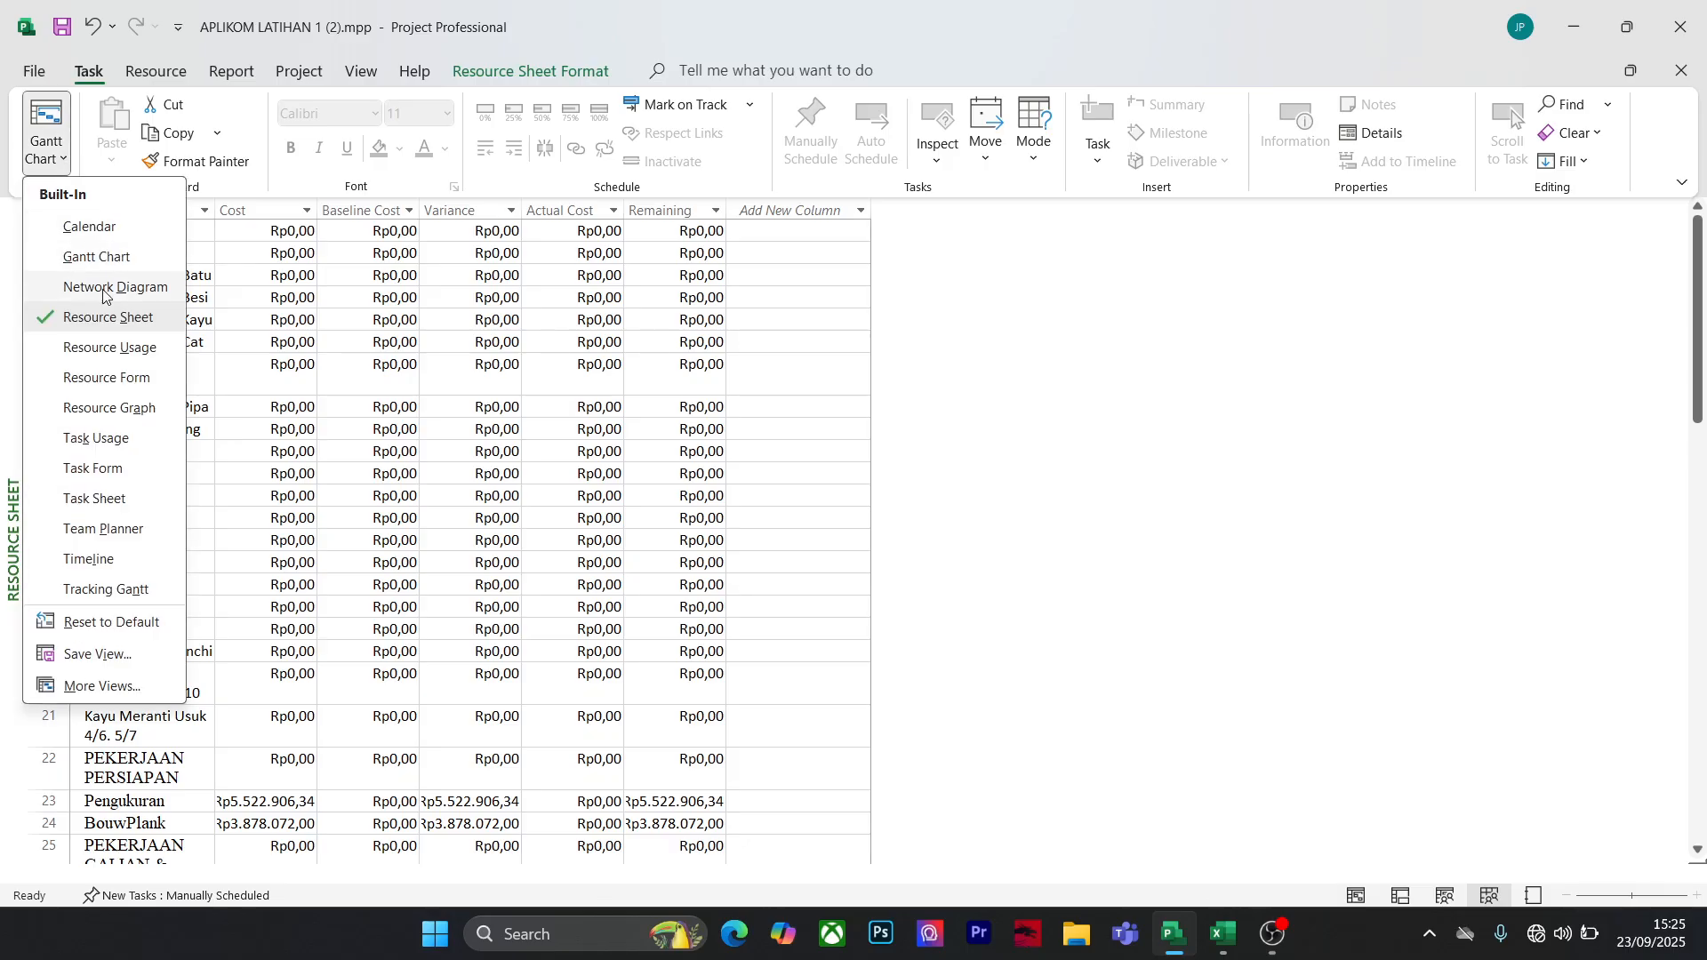
{"action": "left_click", "coordinate": [129, 259]}
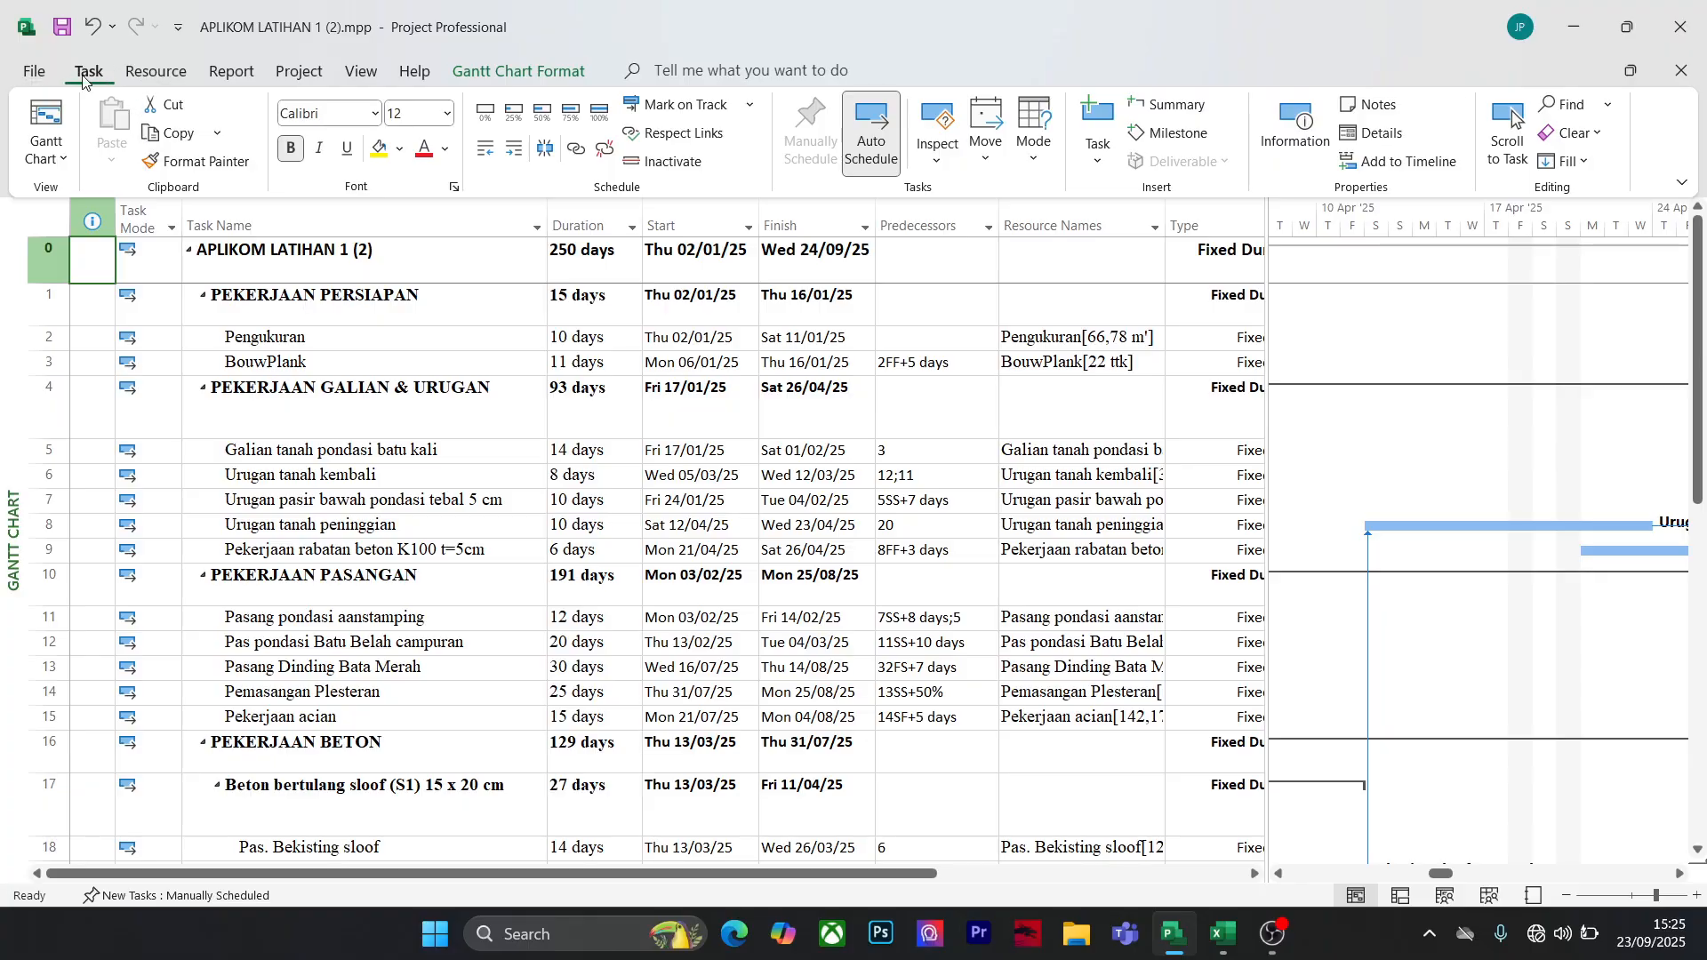
{"action": "left_click", "coordinate": [50, 156]}
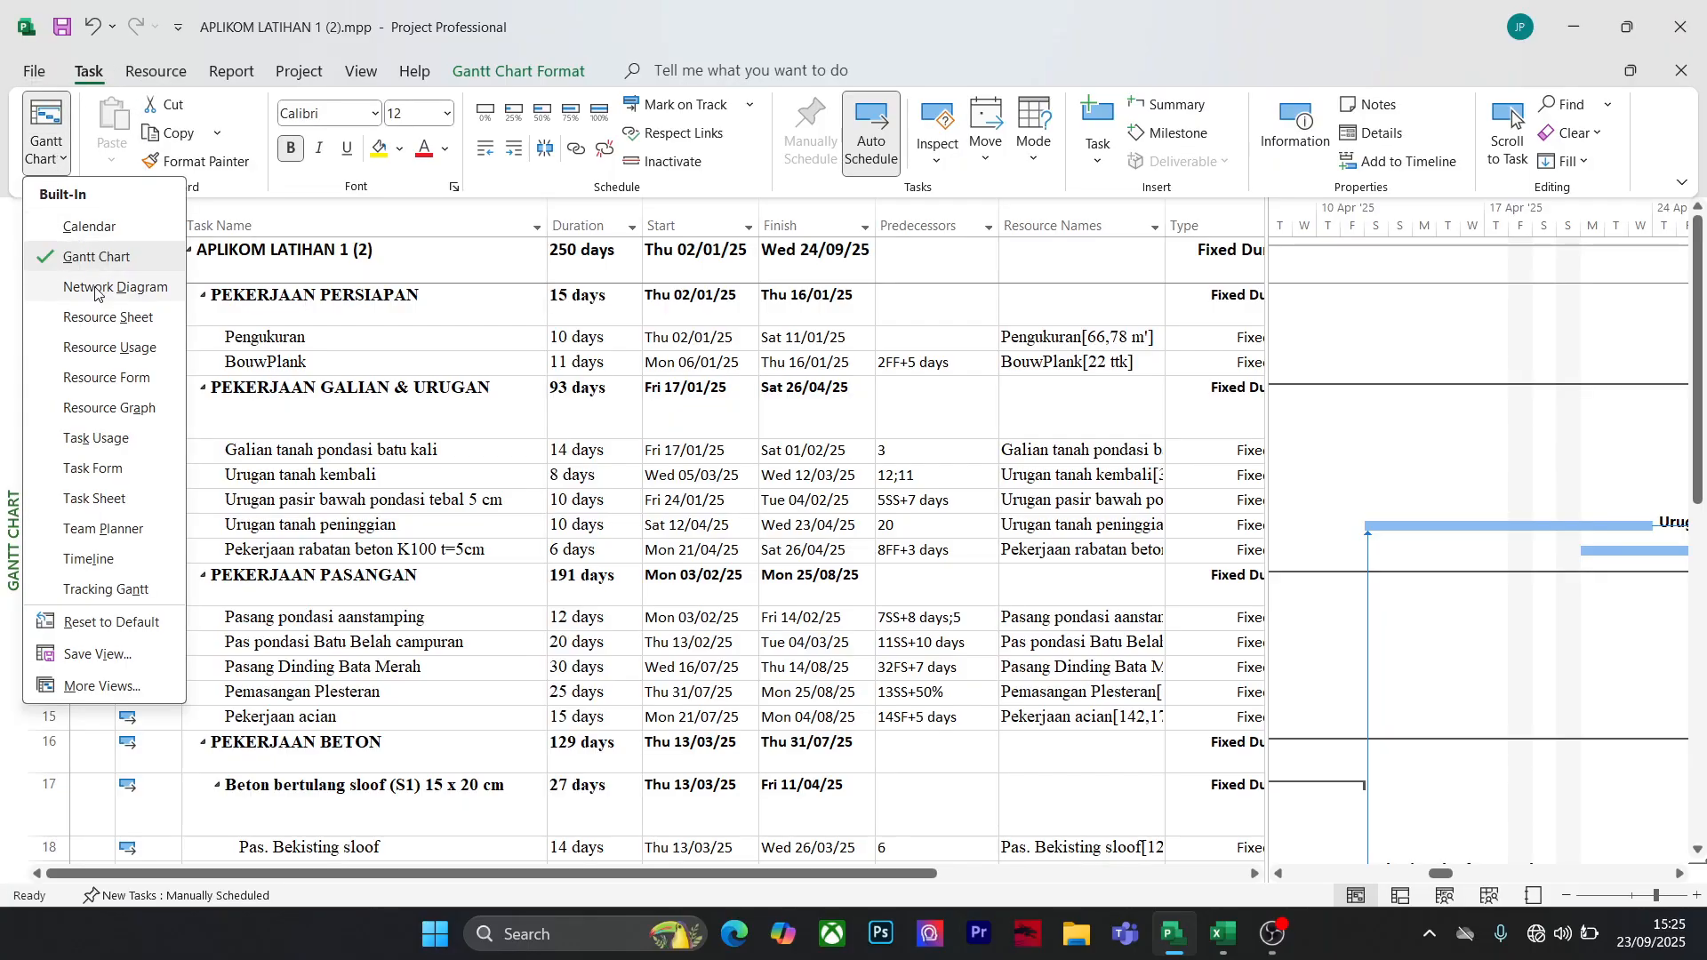
{"action": "left_click", "coordinate": [108, 318]}
{"action": "left_click", "coordinate": [51, 156]}
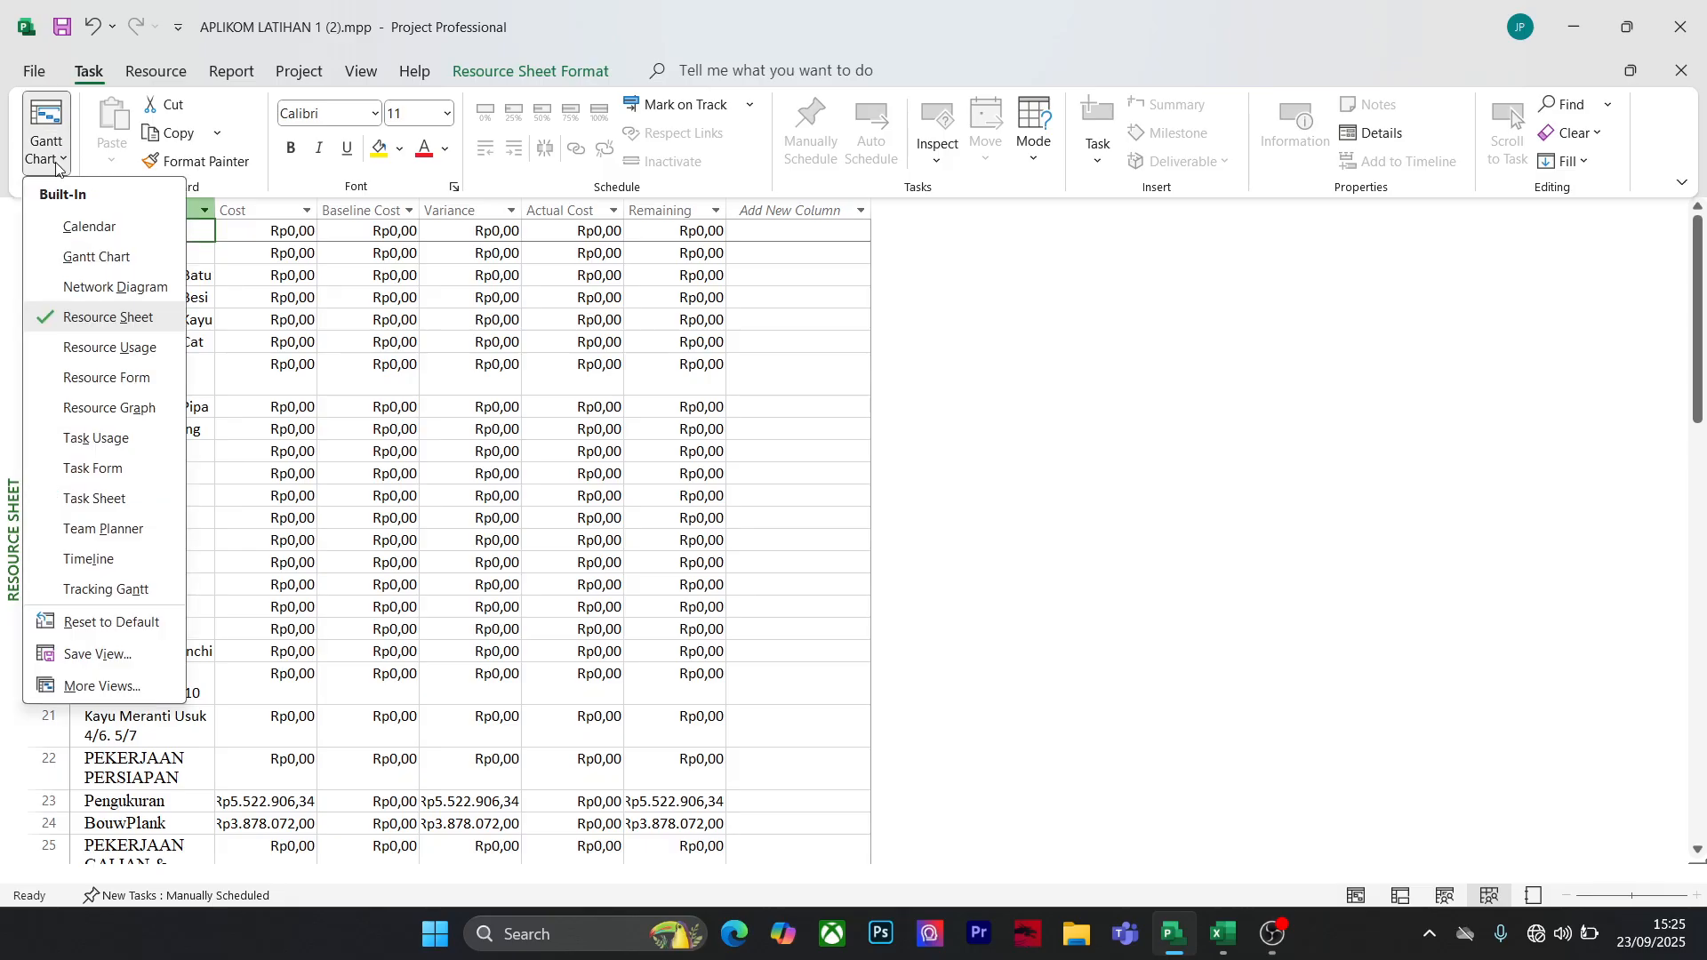
{"action": "left_click", "coordinate": [97, 258]}
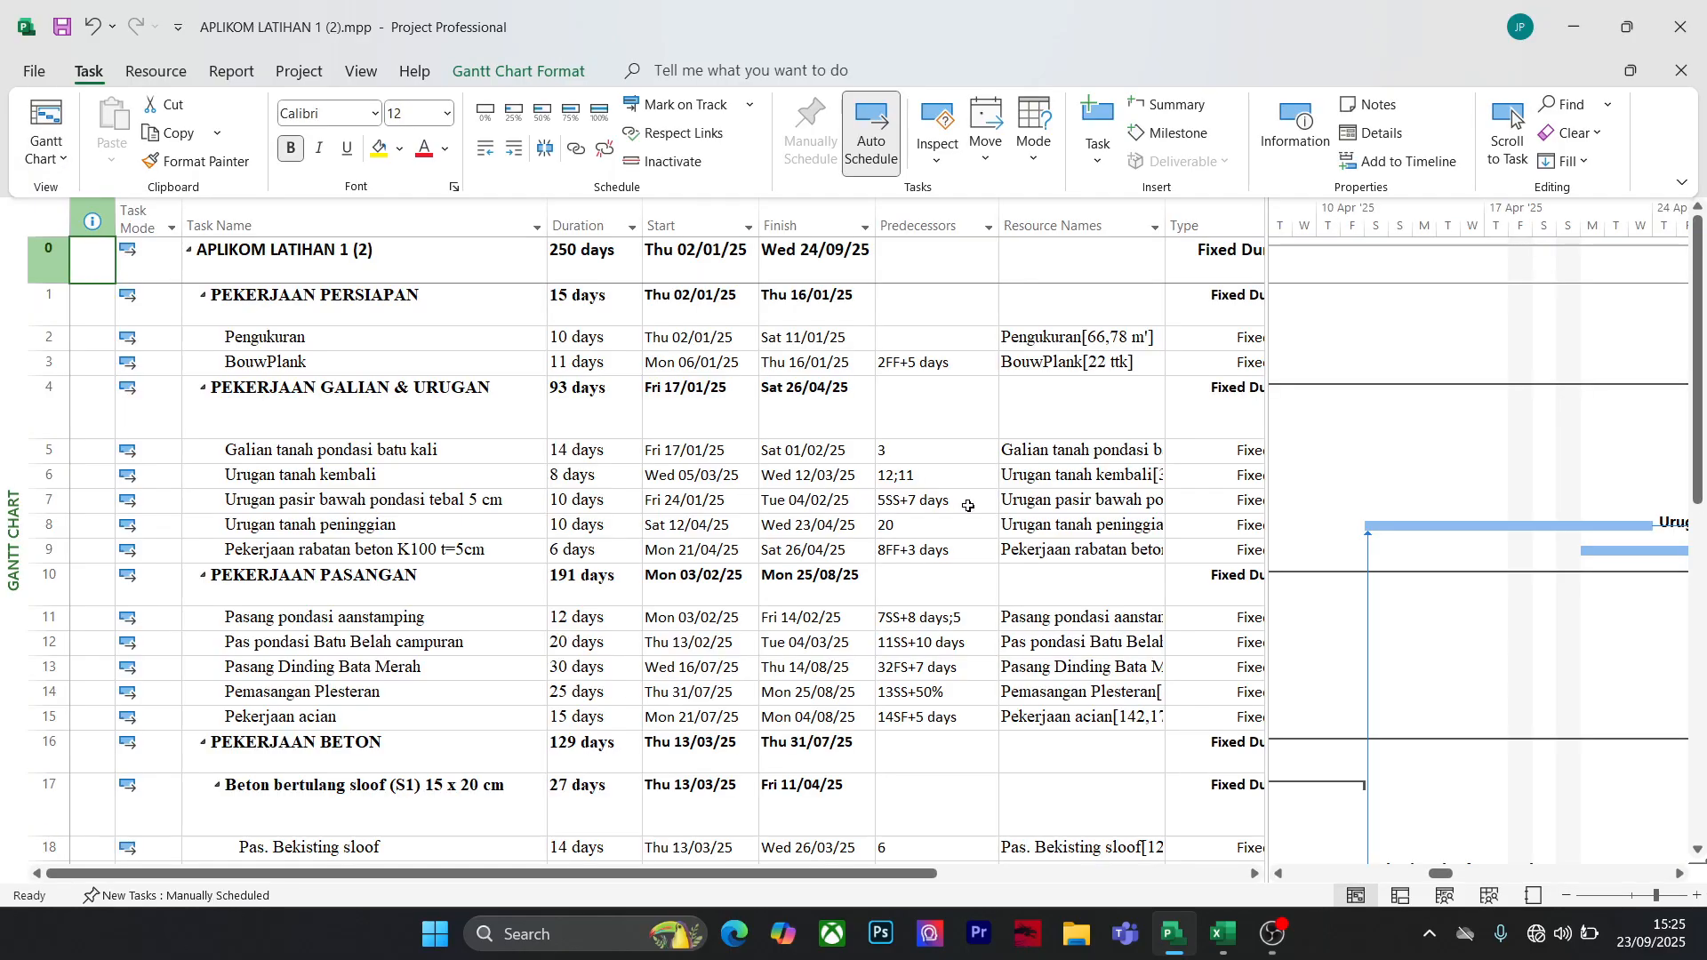
{"action": "scroll", "coordinate": [968, 506], "scroll_direction": "down", "scroll_amount": 2}
{"action": "scroll", "coordinate": [969, 506], "scroll_direction": "up", "scroll_amount": 2}
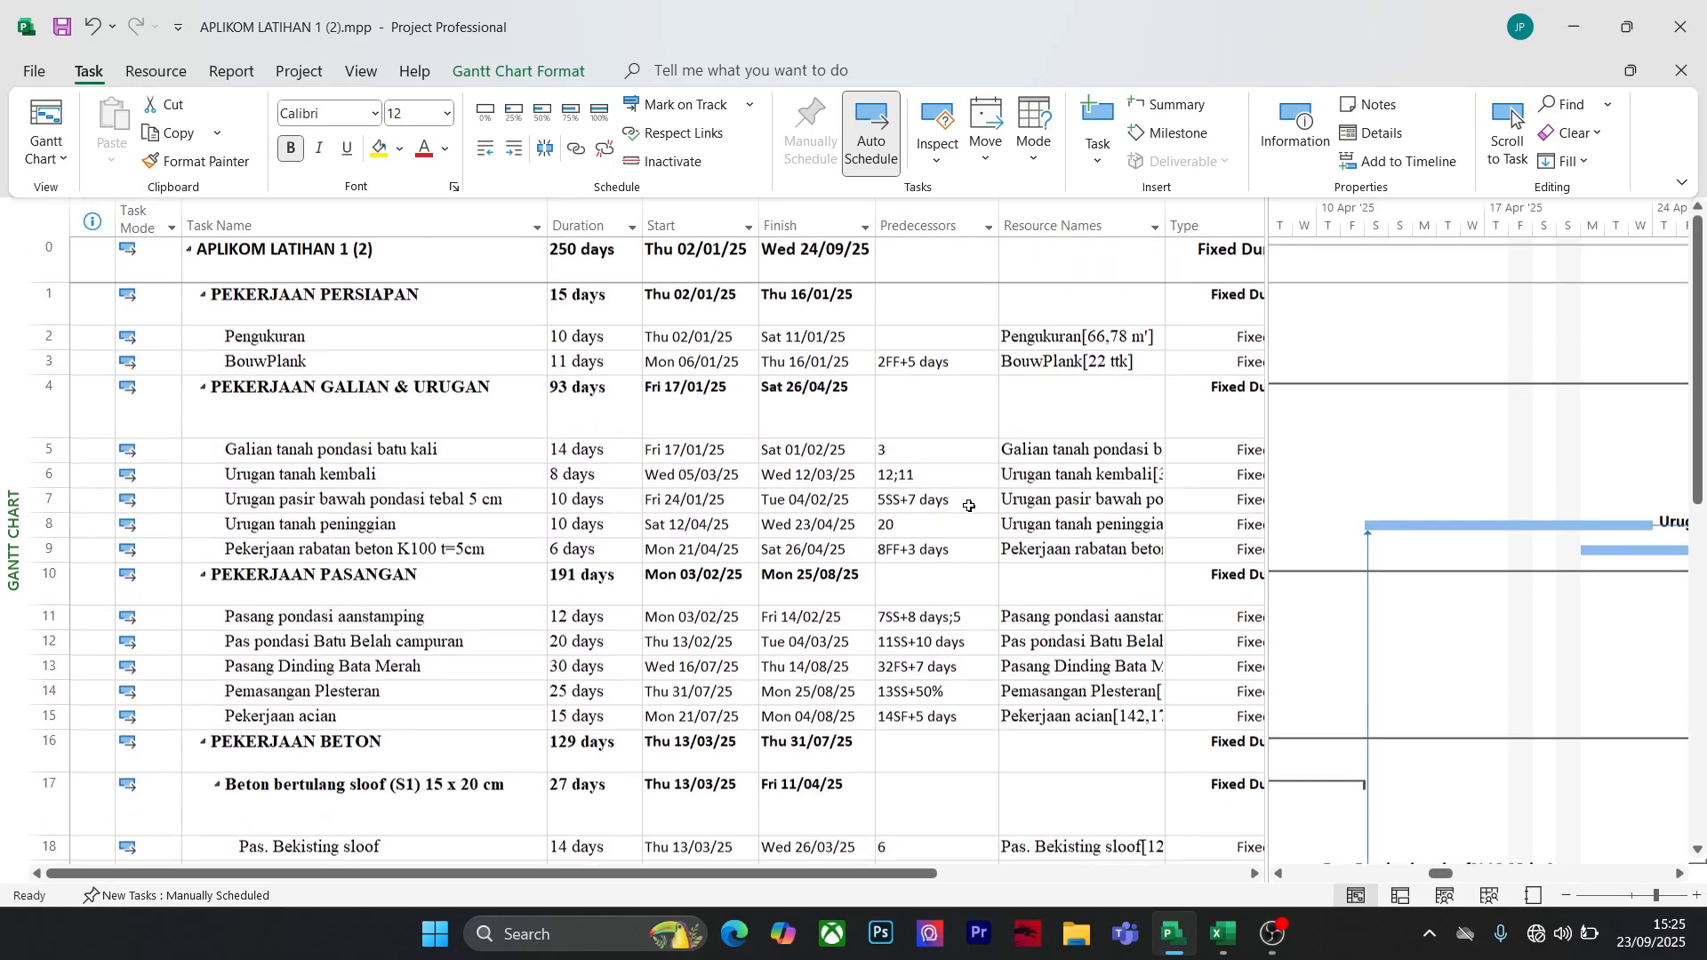
Open the Resource Sheet view and apply the Entry table to it
{"action": "left_click", "coordinate": [299, 71]}
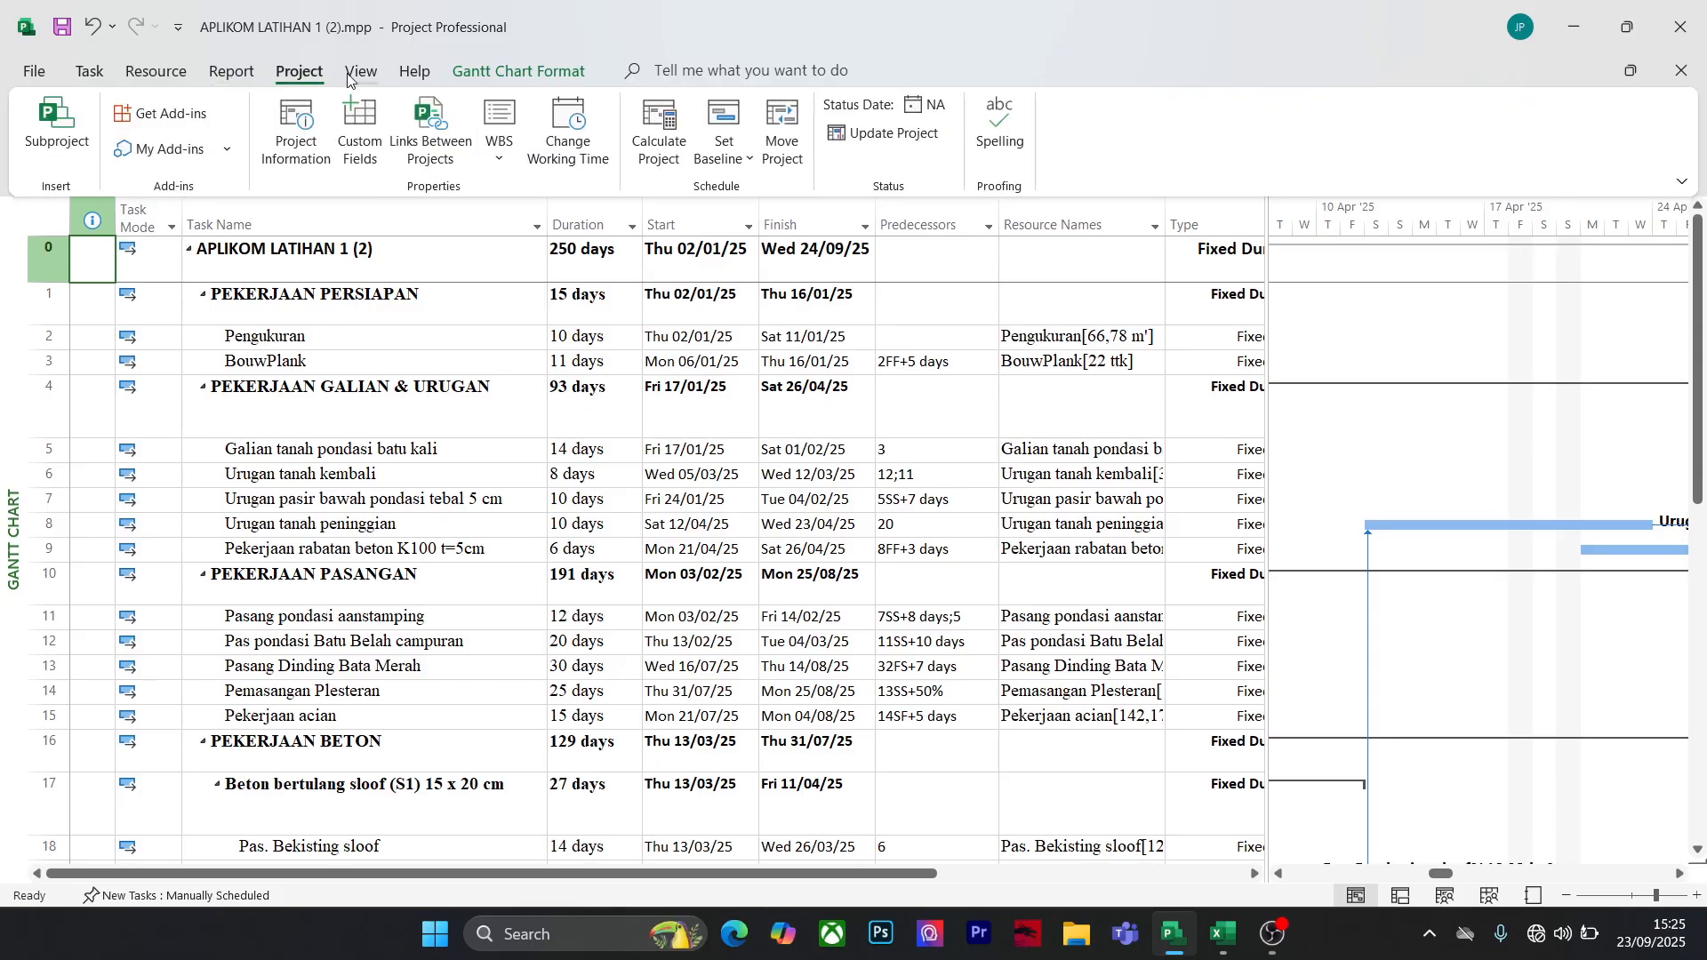
{"action": "left_click", "coordinate": [357, 73]}
{"action": "left_click", "coordinate": [457, 134]}
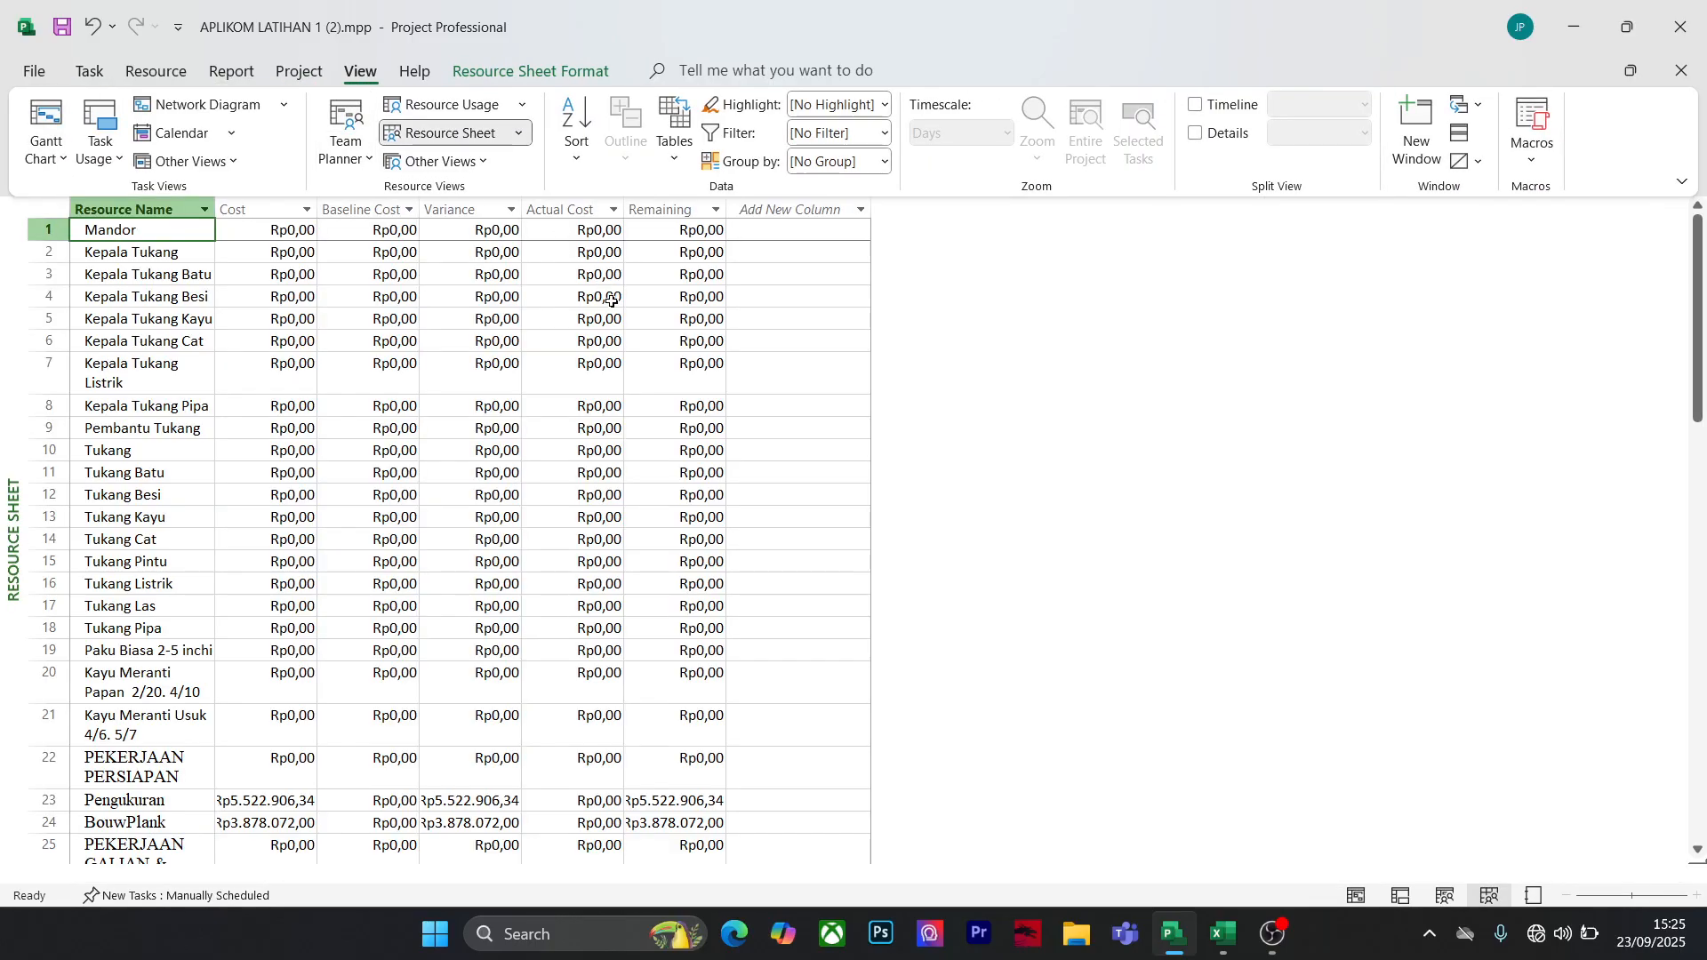
{"action": "left_click", "coordinate": [821, 526]}
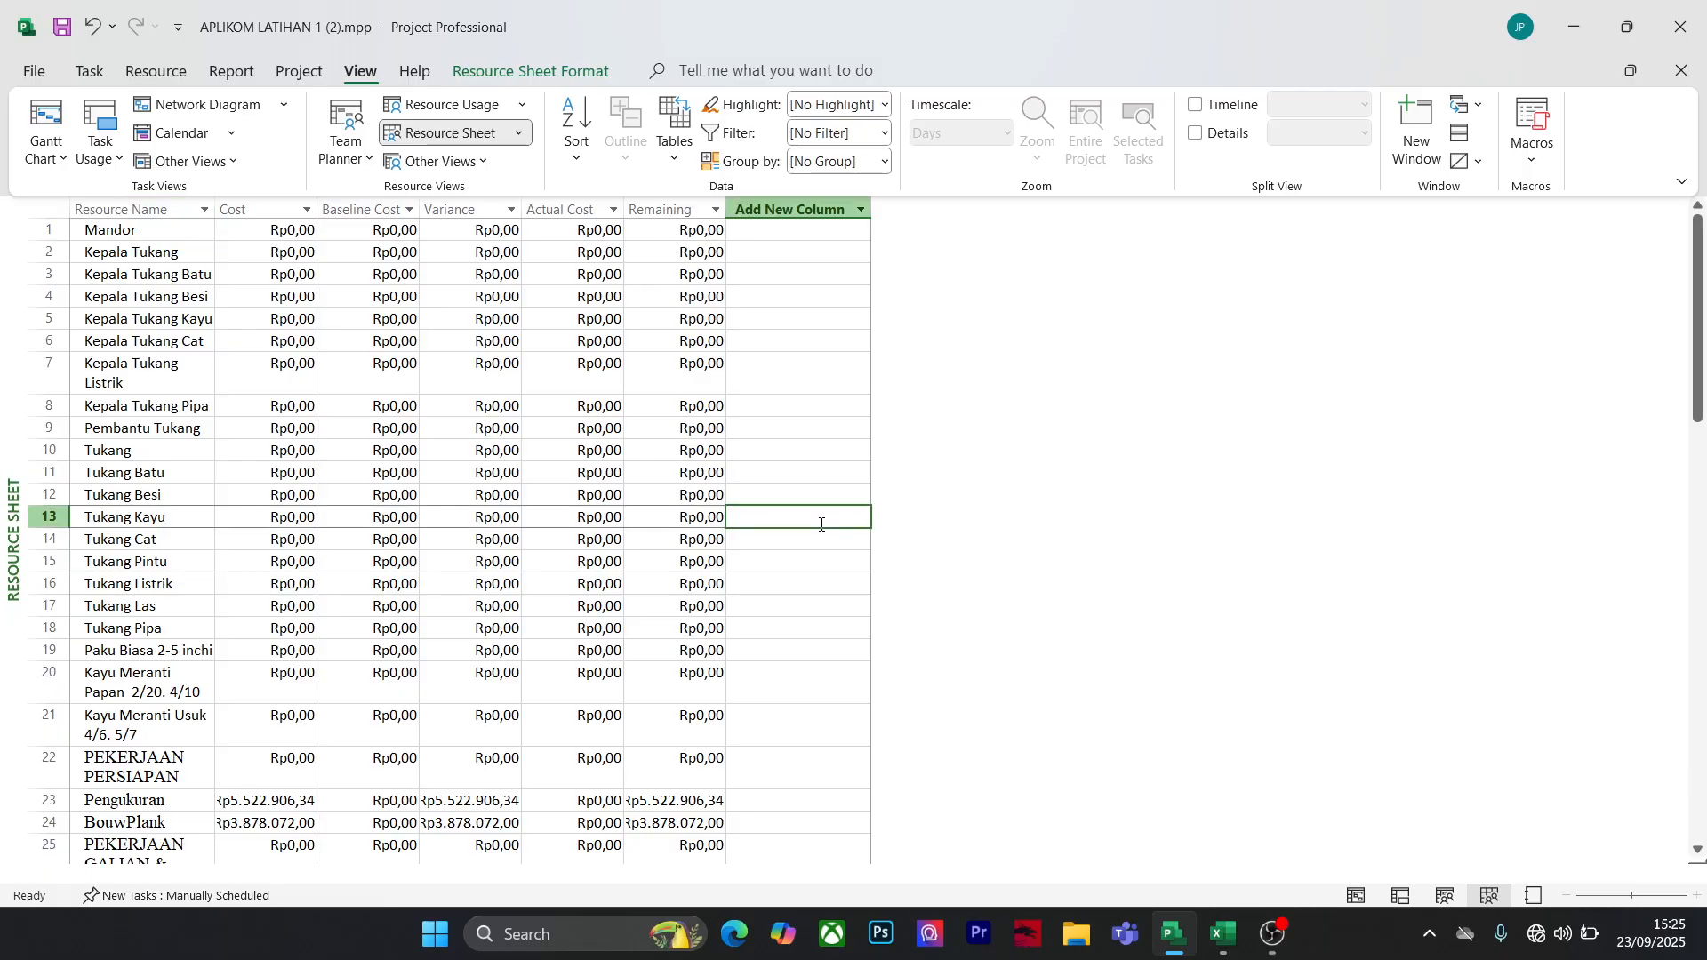
{"action": "left_click", "coordinate": [674, 134]}
{"action": "left_click", "coordinate": [731, 260]}
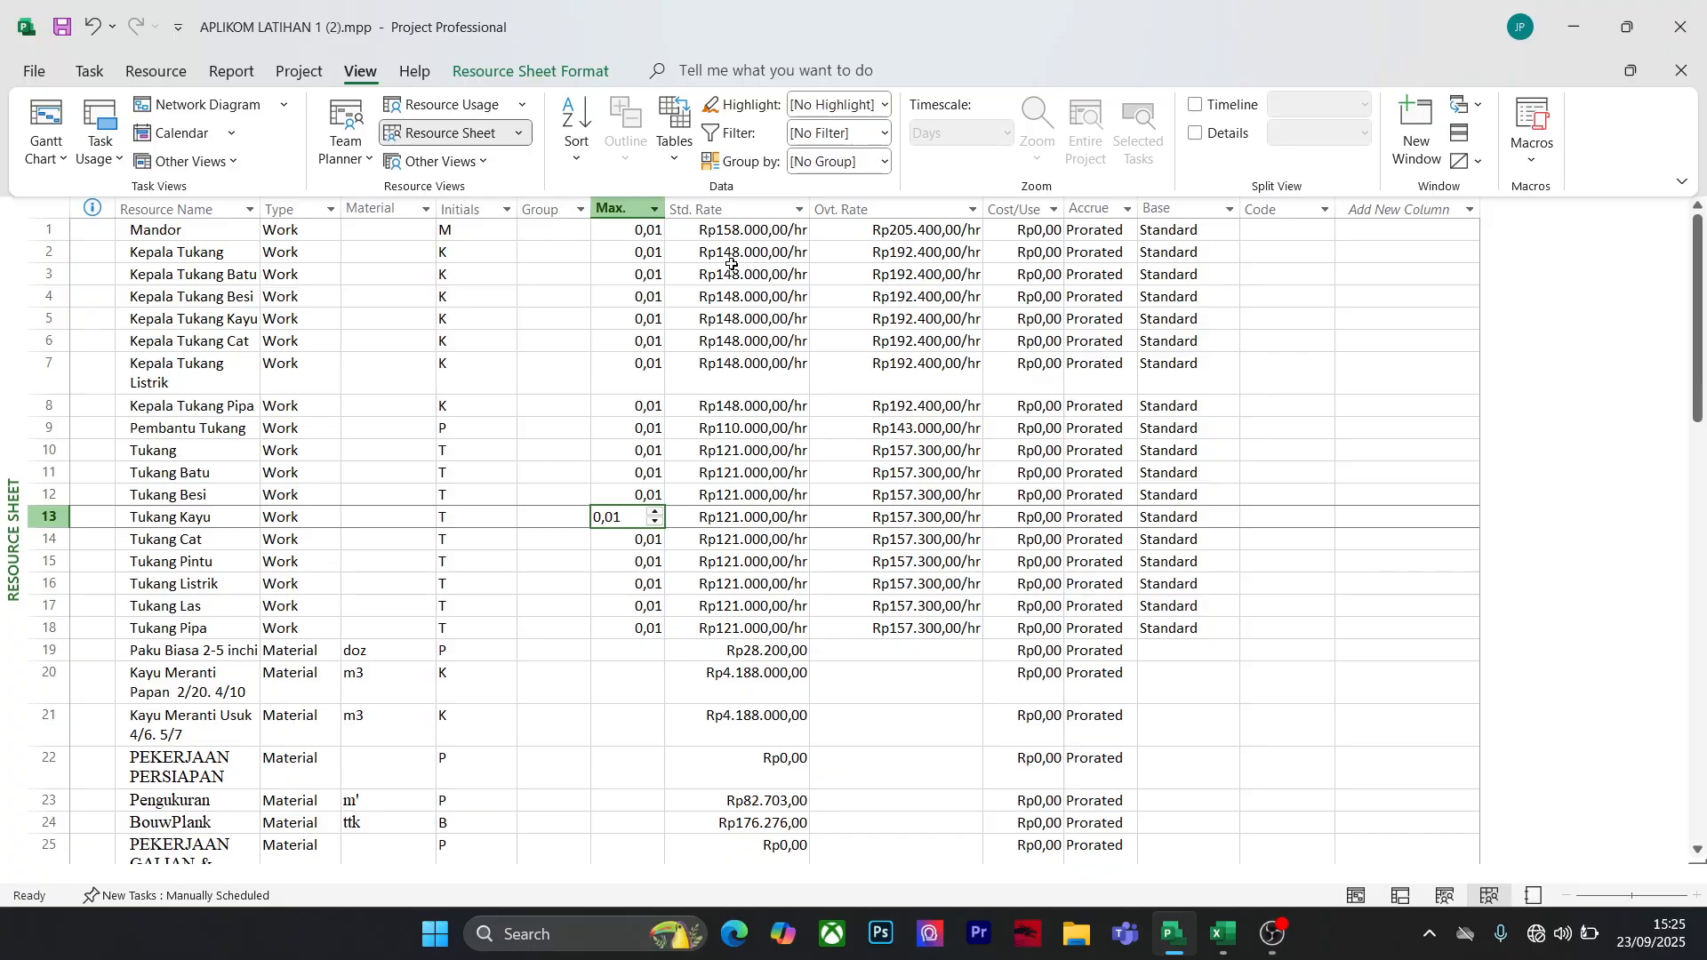
Set the maximum units to 1 for all work resources, from Mandor to Tukang Pipa
{"action": "scroll", "coordinate": [744, 464], "scroll_direction": "down", "scroll_amount": 3}
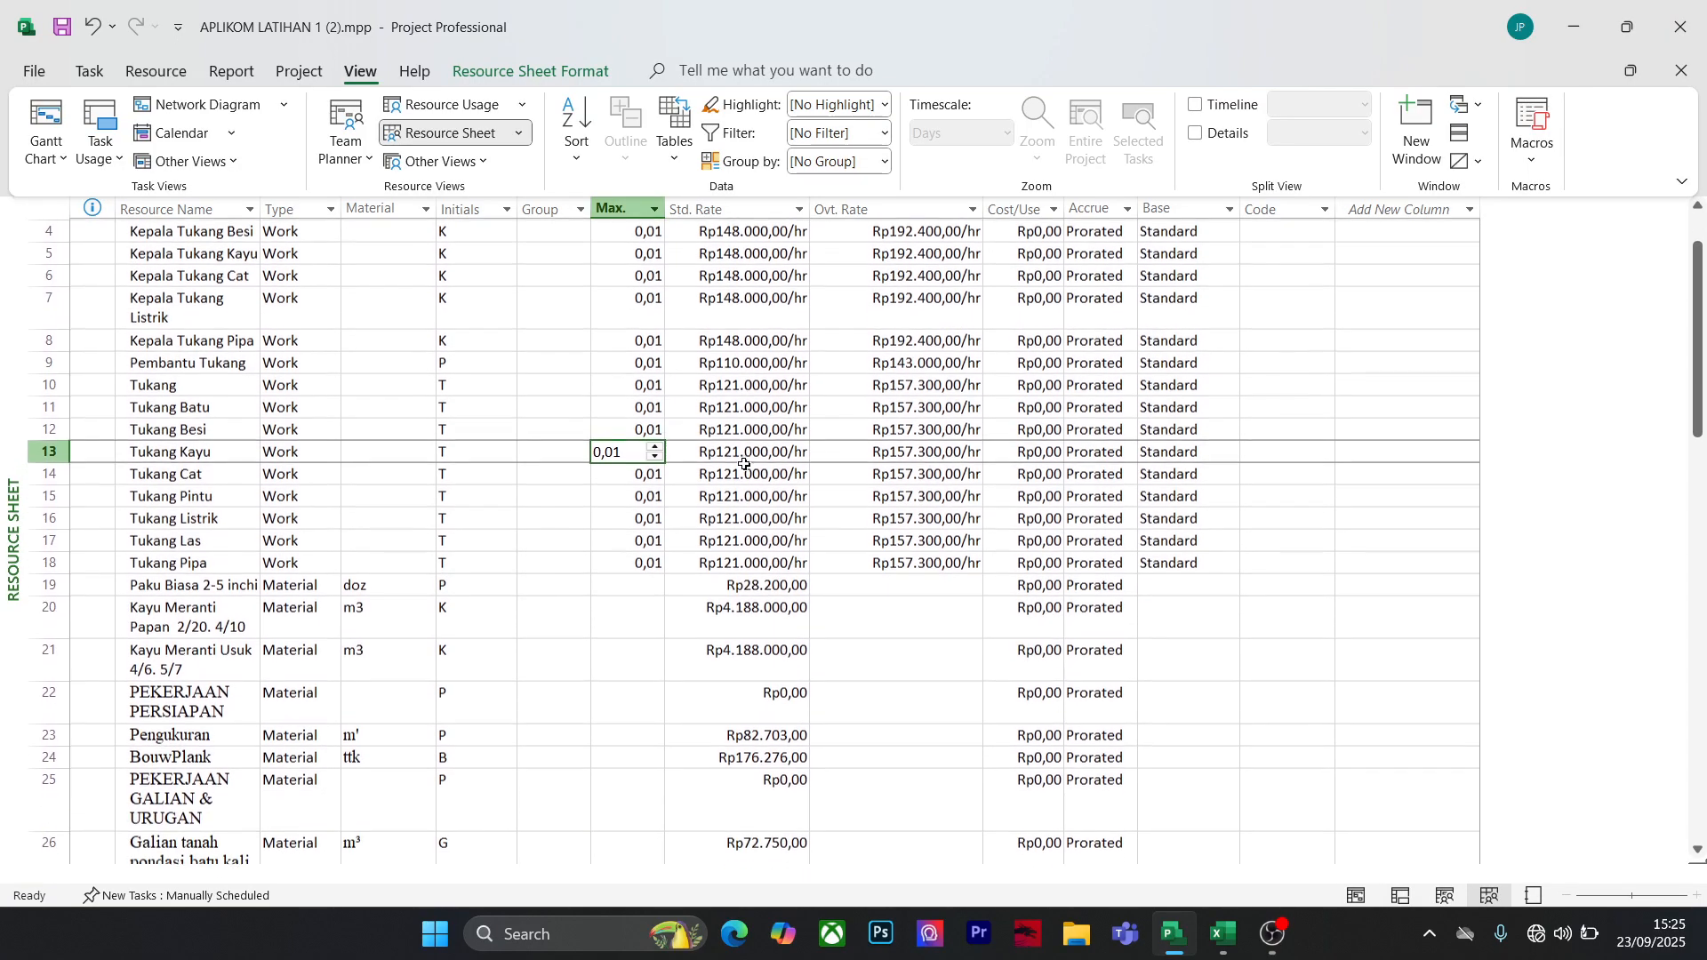
{"action": "scroll", "coordinate": [745, 464], "scroll_direction": "up", "scroll_amount": 3}
{"action": "key", "text": "ctrl+Up"}
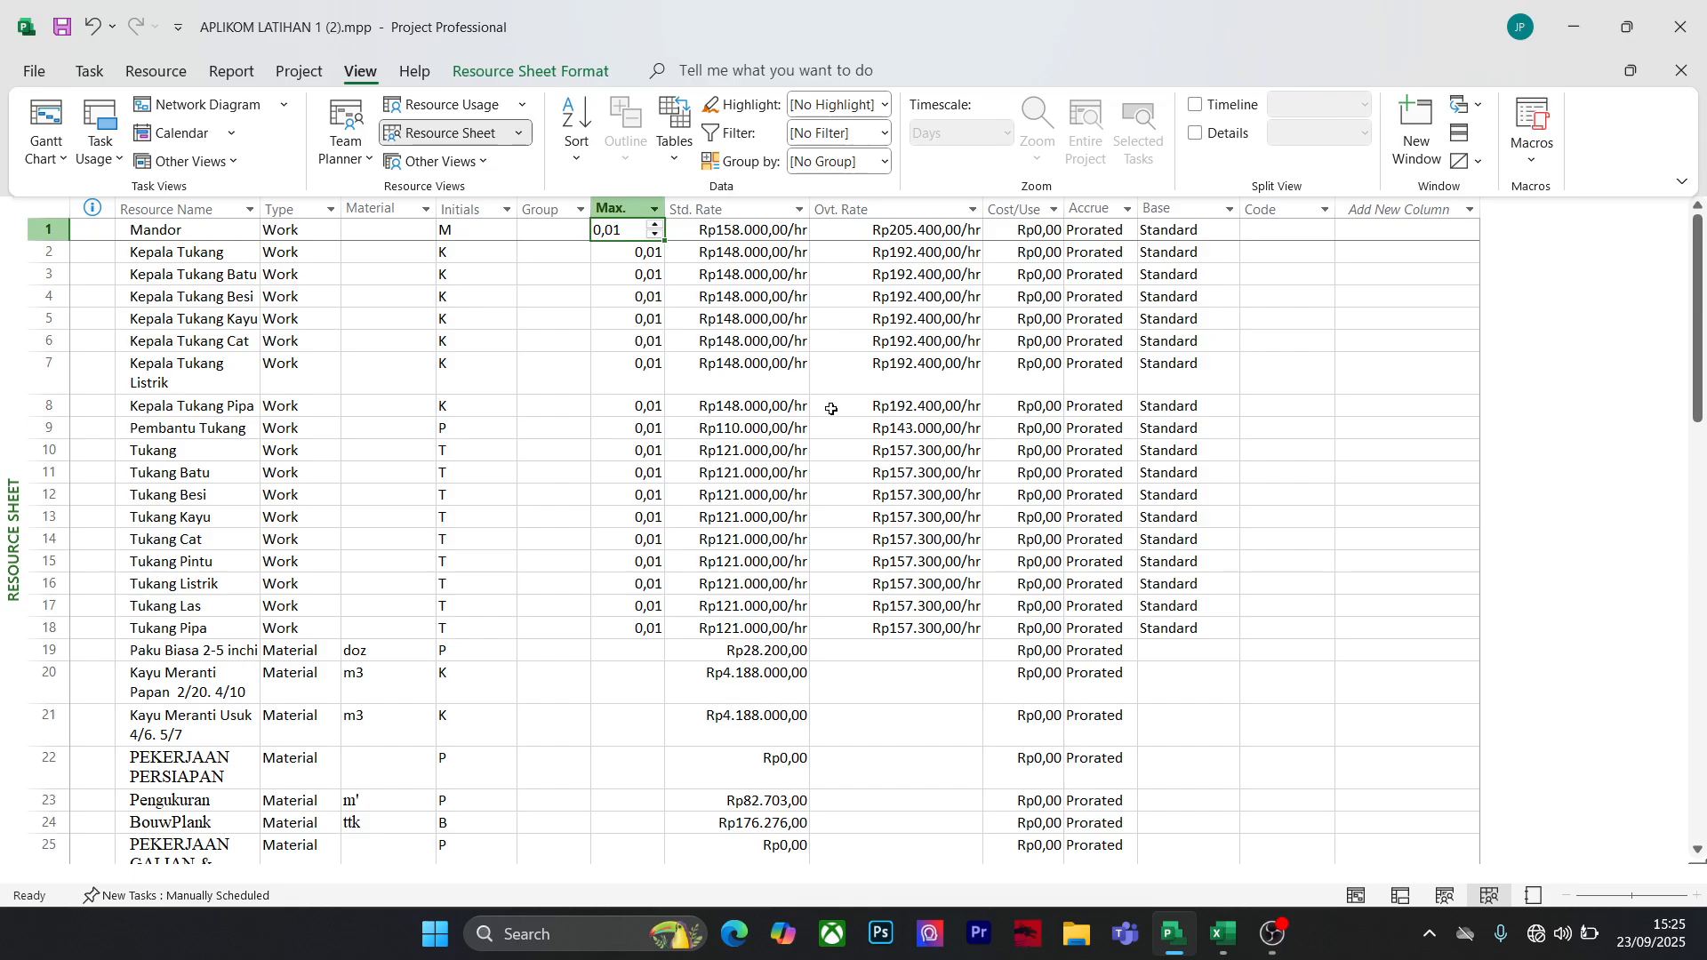
{"action": "type", "text": "1"}
{"action": "key", "text": "Return"}
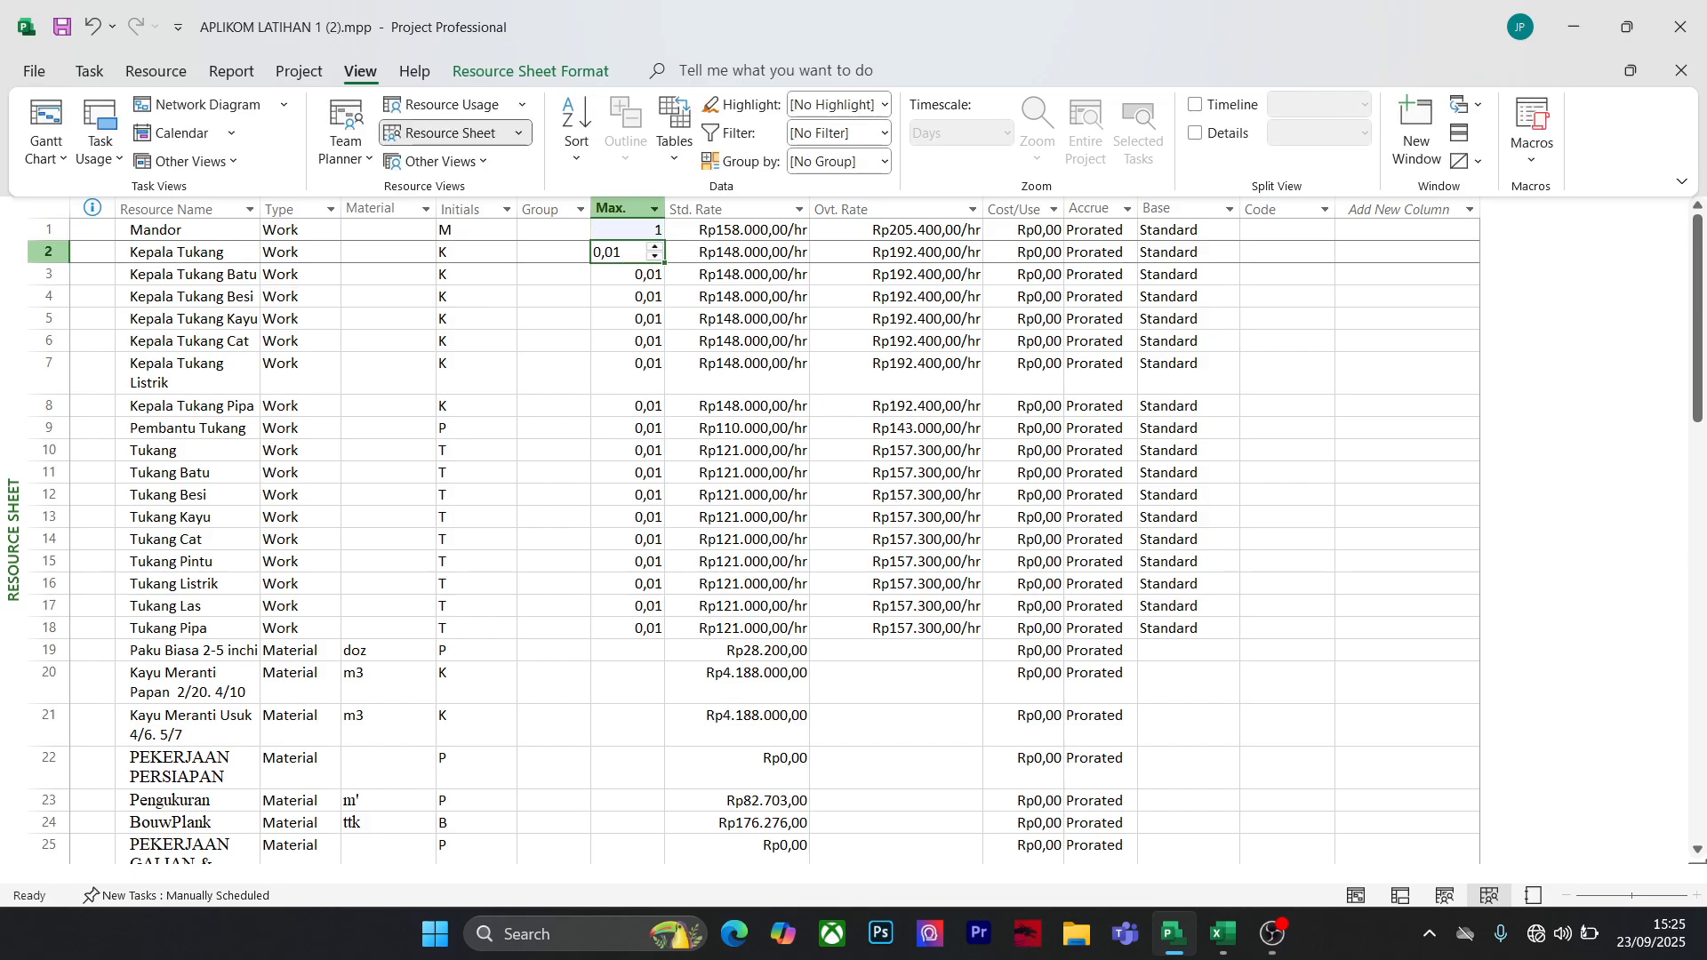
{"action": "left_click", "coordinate": [627, 228]}
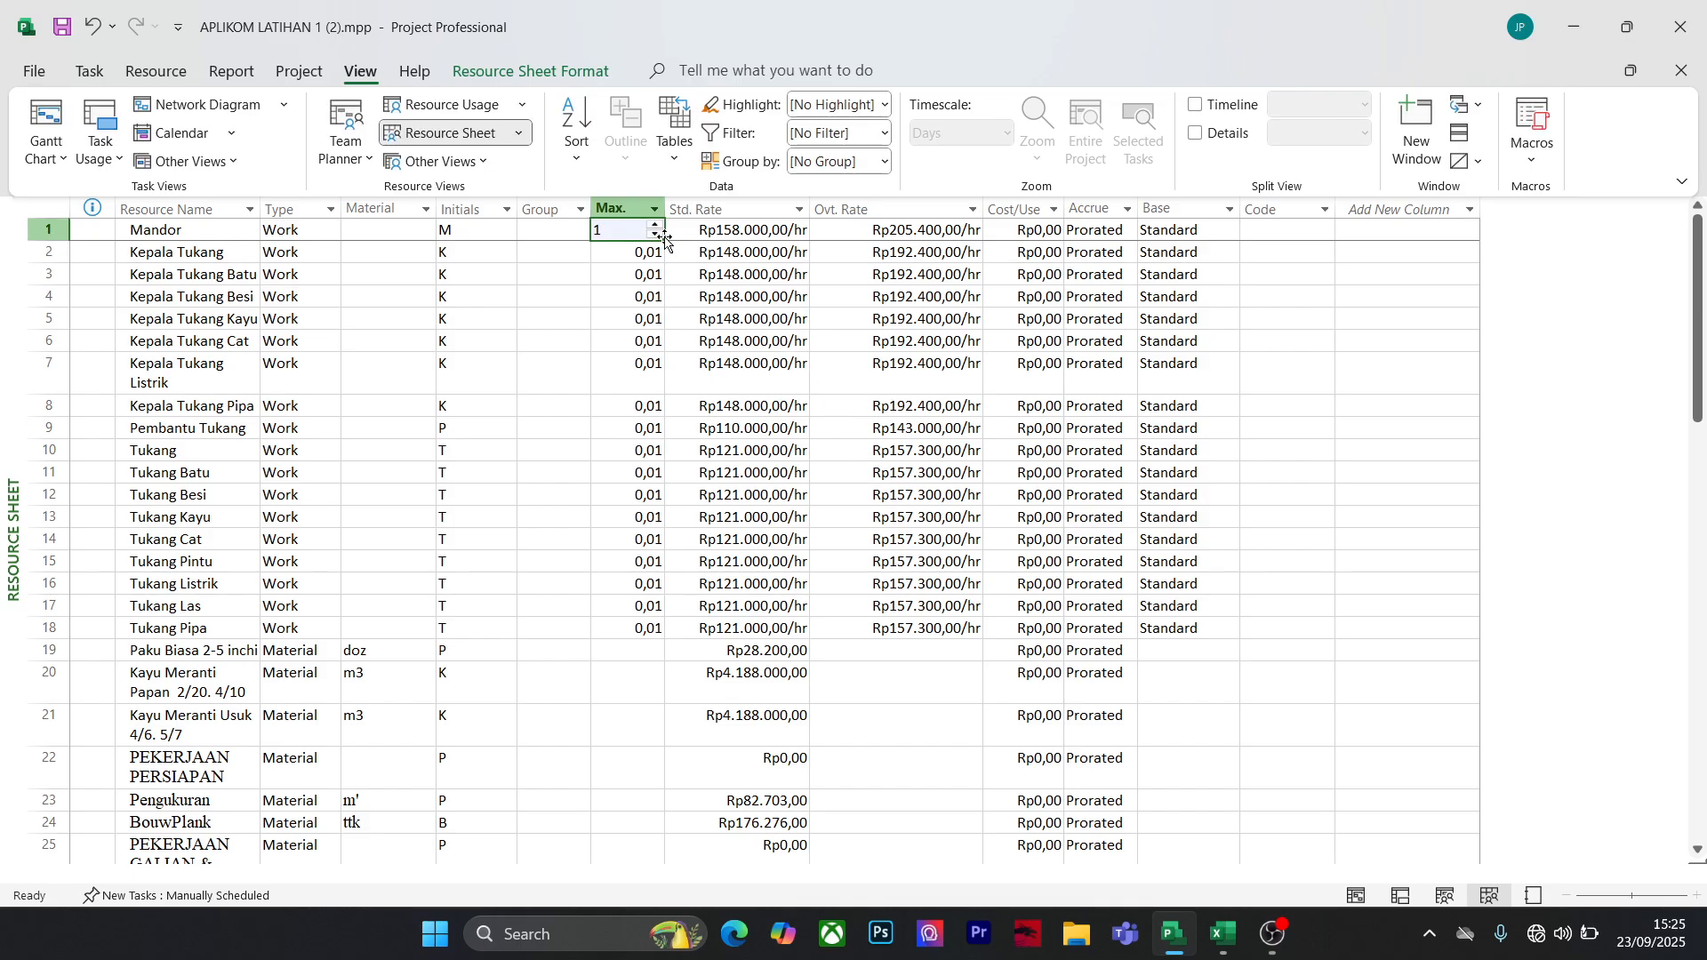
{"action": "left_click_drag", "start_coordinate": [662, 238], "coordinate": [662, 635]}
{"action": "left_click", "coordinate": [1371, 687]}
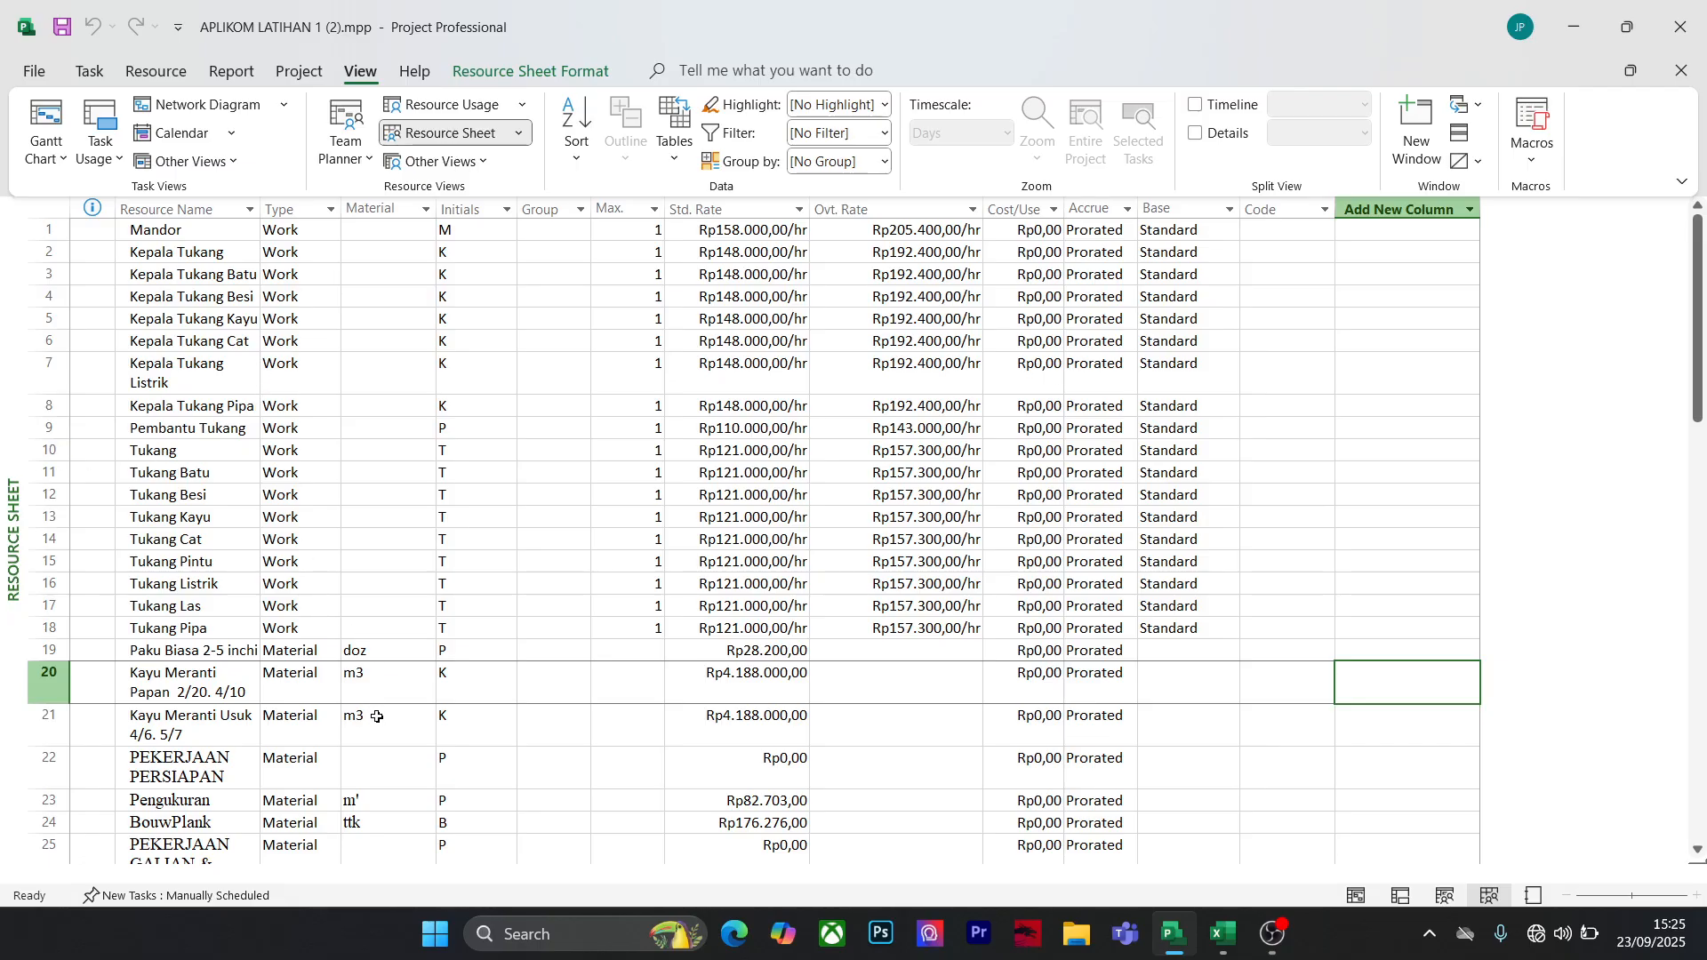
Look over the material resources' units and standard rates further down the resource sheet
{"action": "scroll", "coordinate": [377, 716], "scroll_direction": "down", "scroll_amount": 6}
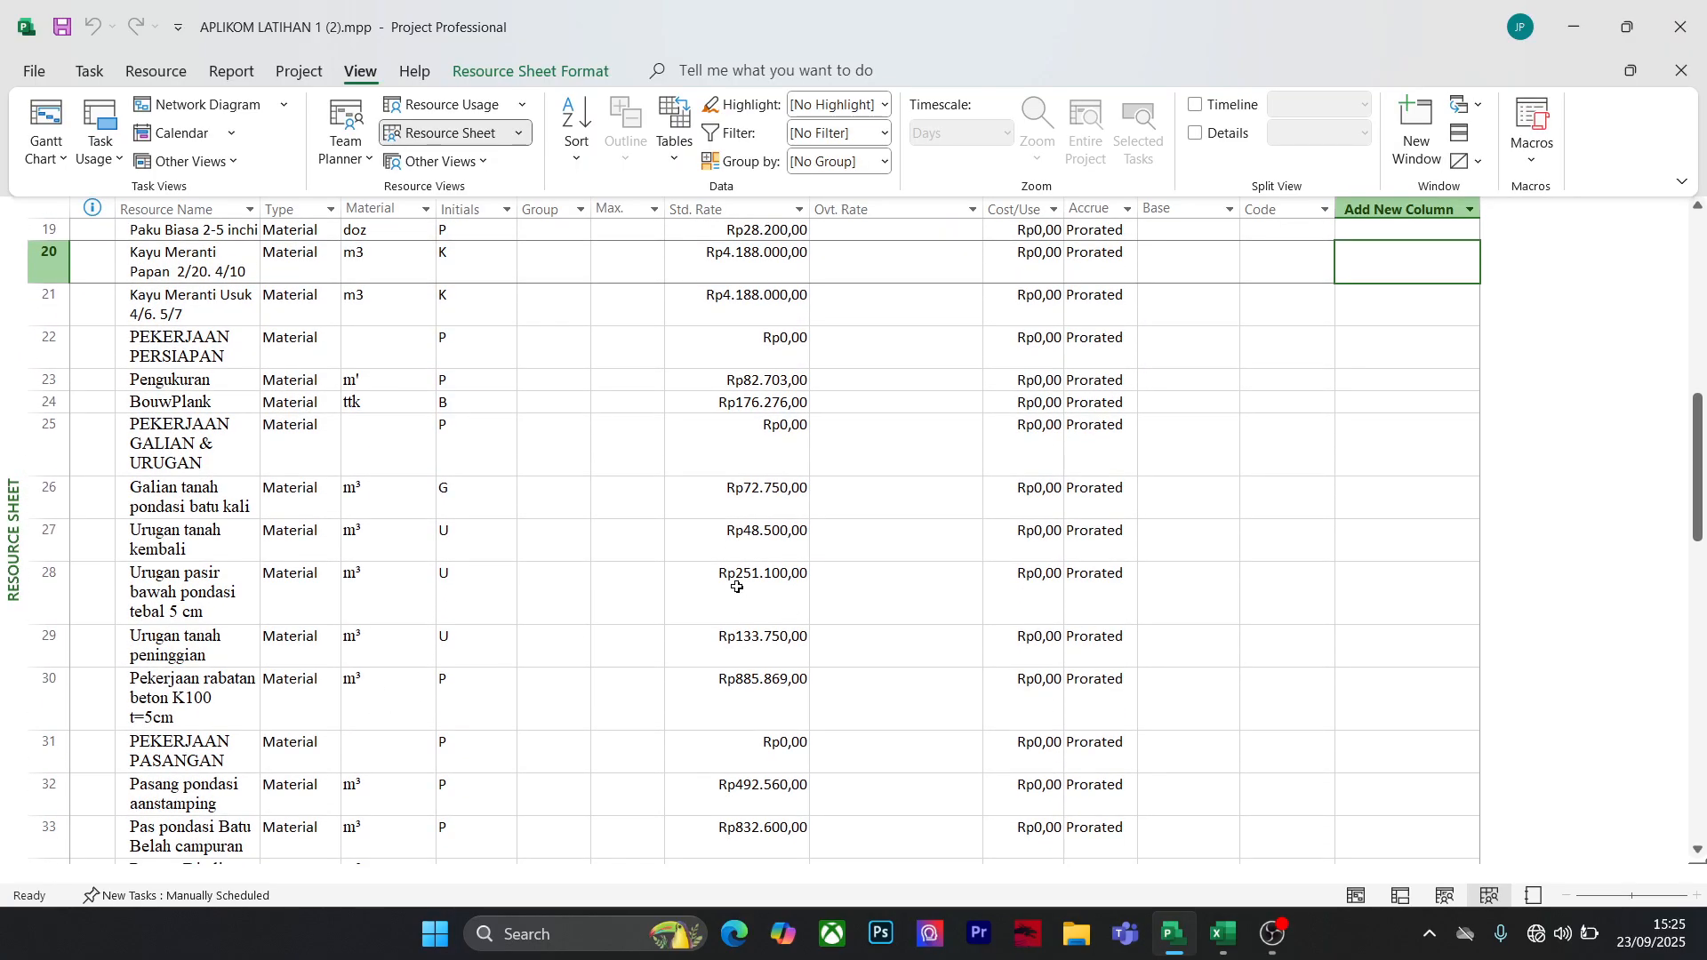
{"action": "scroll", "coordinate": [663, 584], "scroll_direction": "up", "scroll_amount": 3}
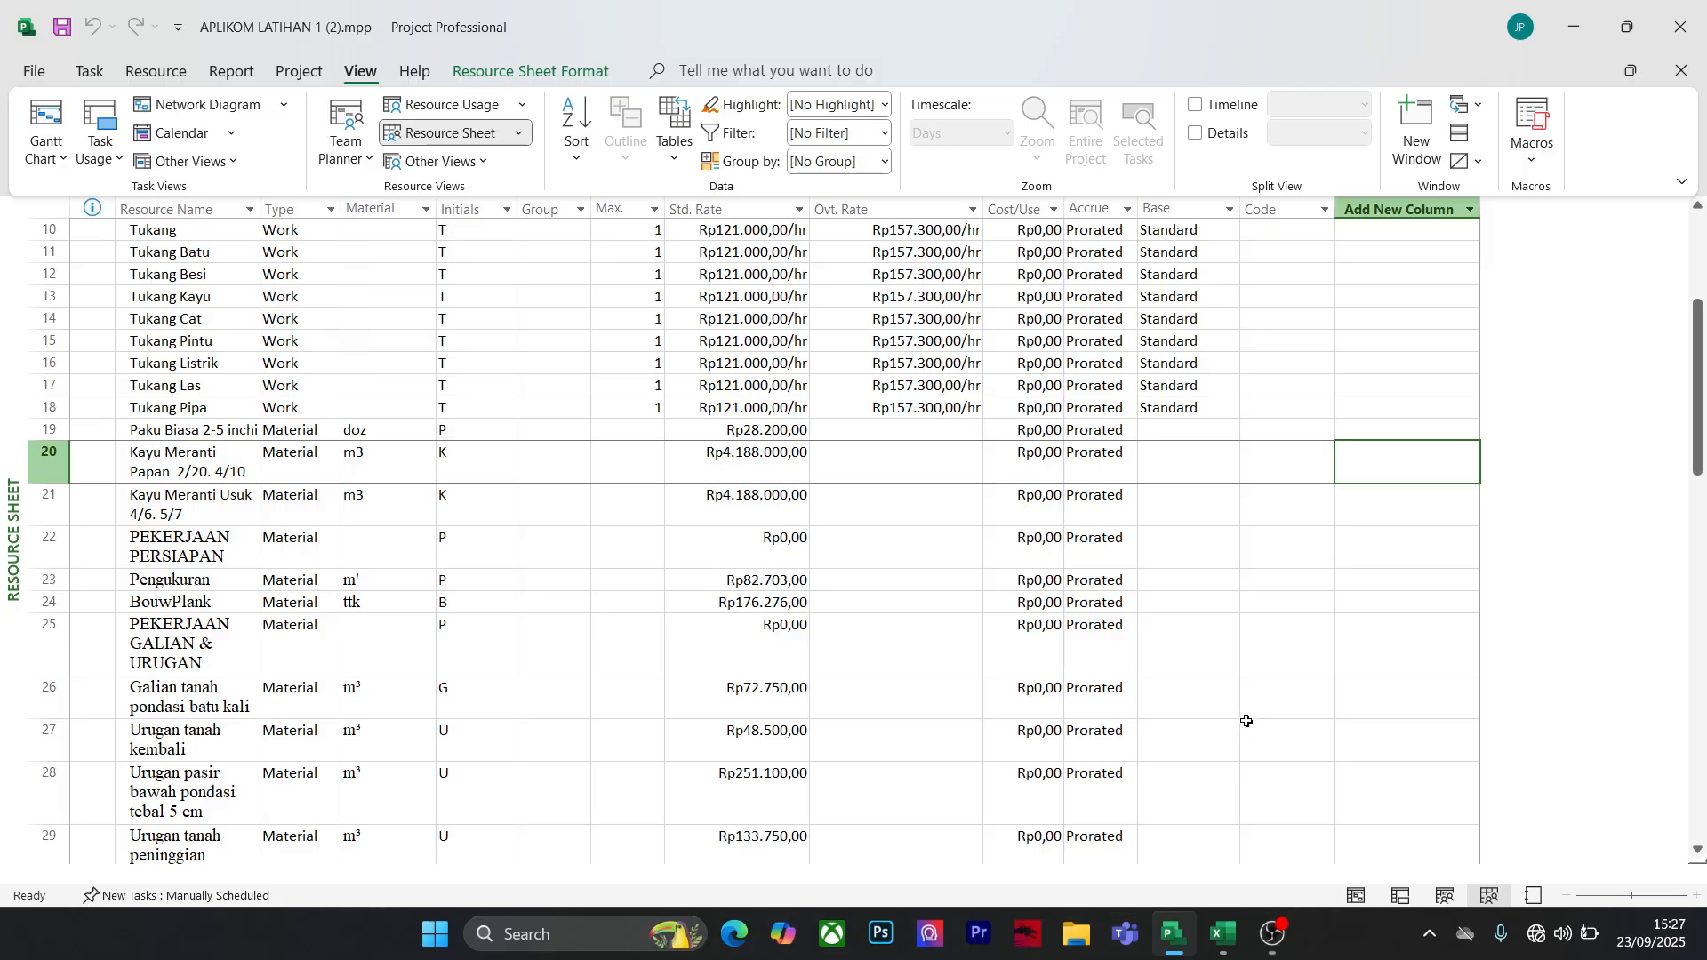
{"action": "scroll", "coordinate": [1246, 721], "scroll_direction": "up", "scroll_amount": 3}
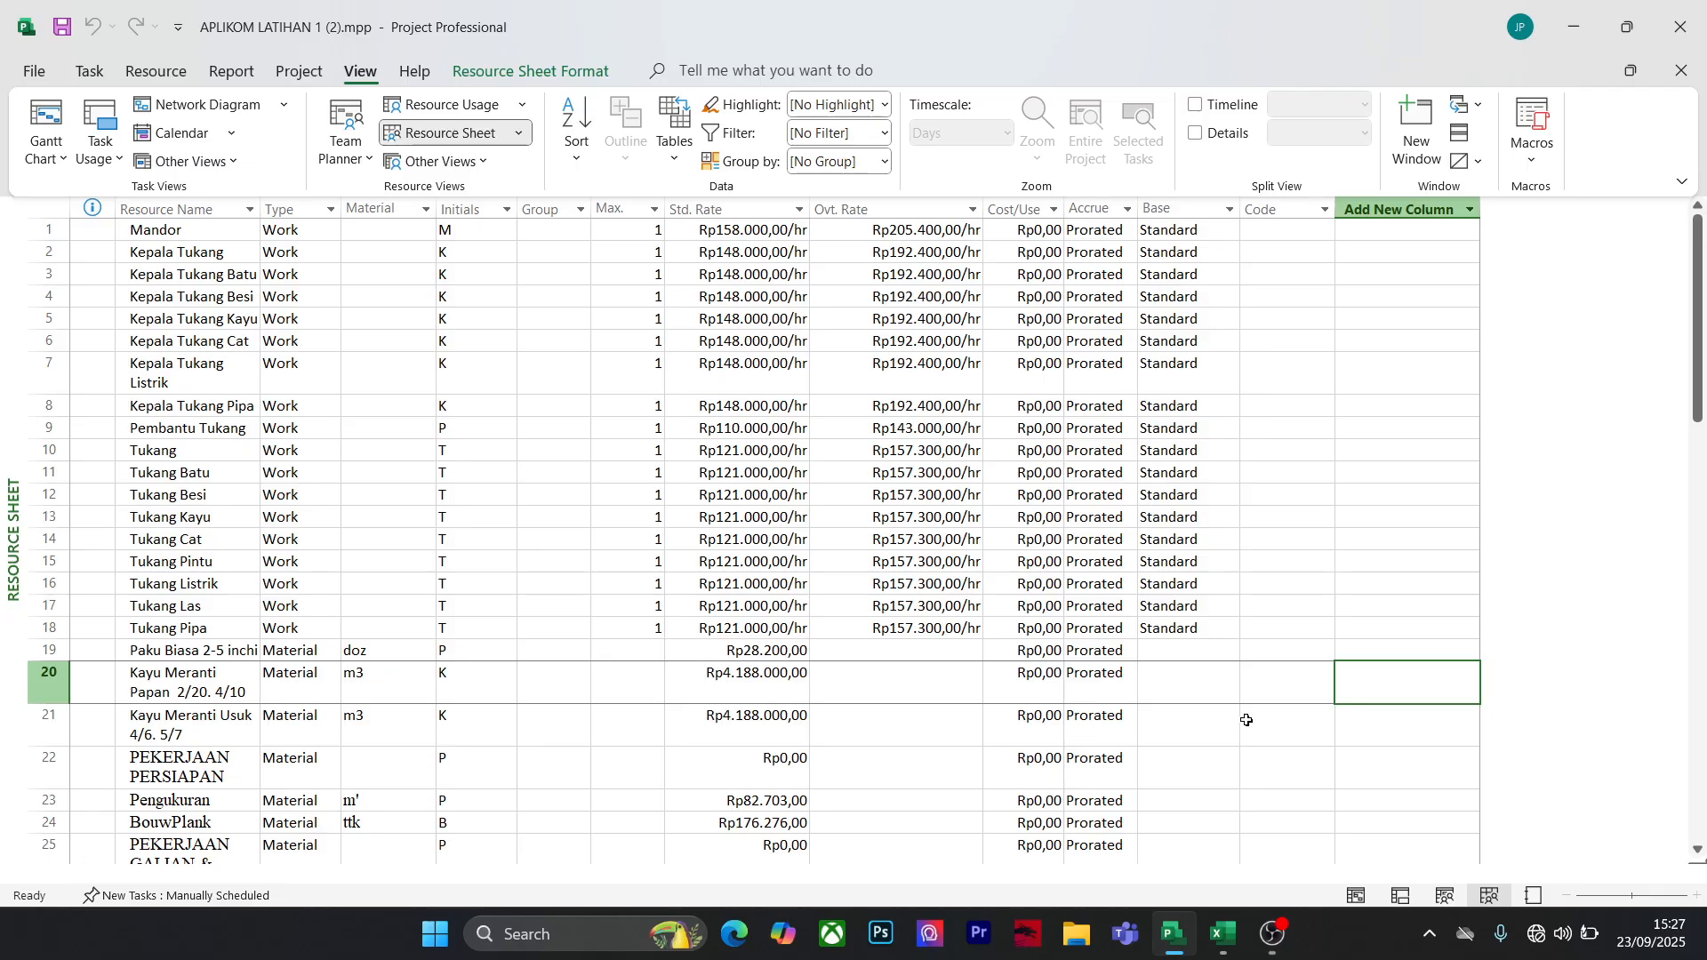
{"action": "scroll", "coordinate": [1246, 721], "scroll_direction": "down", "scroll_amount": 2}
{"action": "scroll", "coordinate": [1242, 717], "scroll_direction": "up", "scroll_amount": 2}
Examine the overtime rates of the work resources and compare them with the material rows
{"action": "left_click_drag", "start_coordinate": [942, 236], "coordinate": [967, 642]}
{"action": "scroll", "coordinate": [916, 762], "scroll_direction": "down", "scroll_amount": 7}
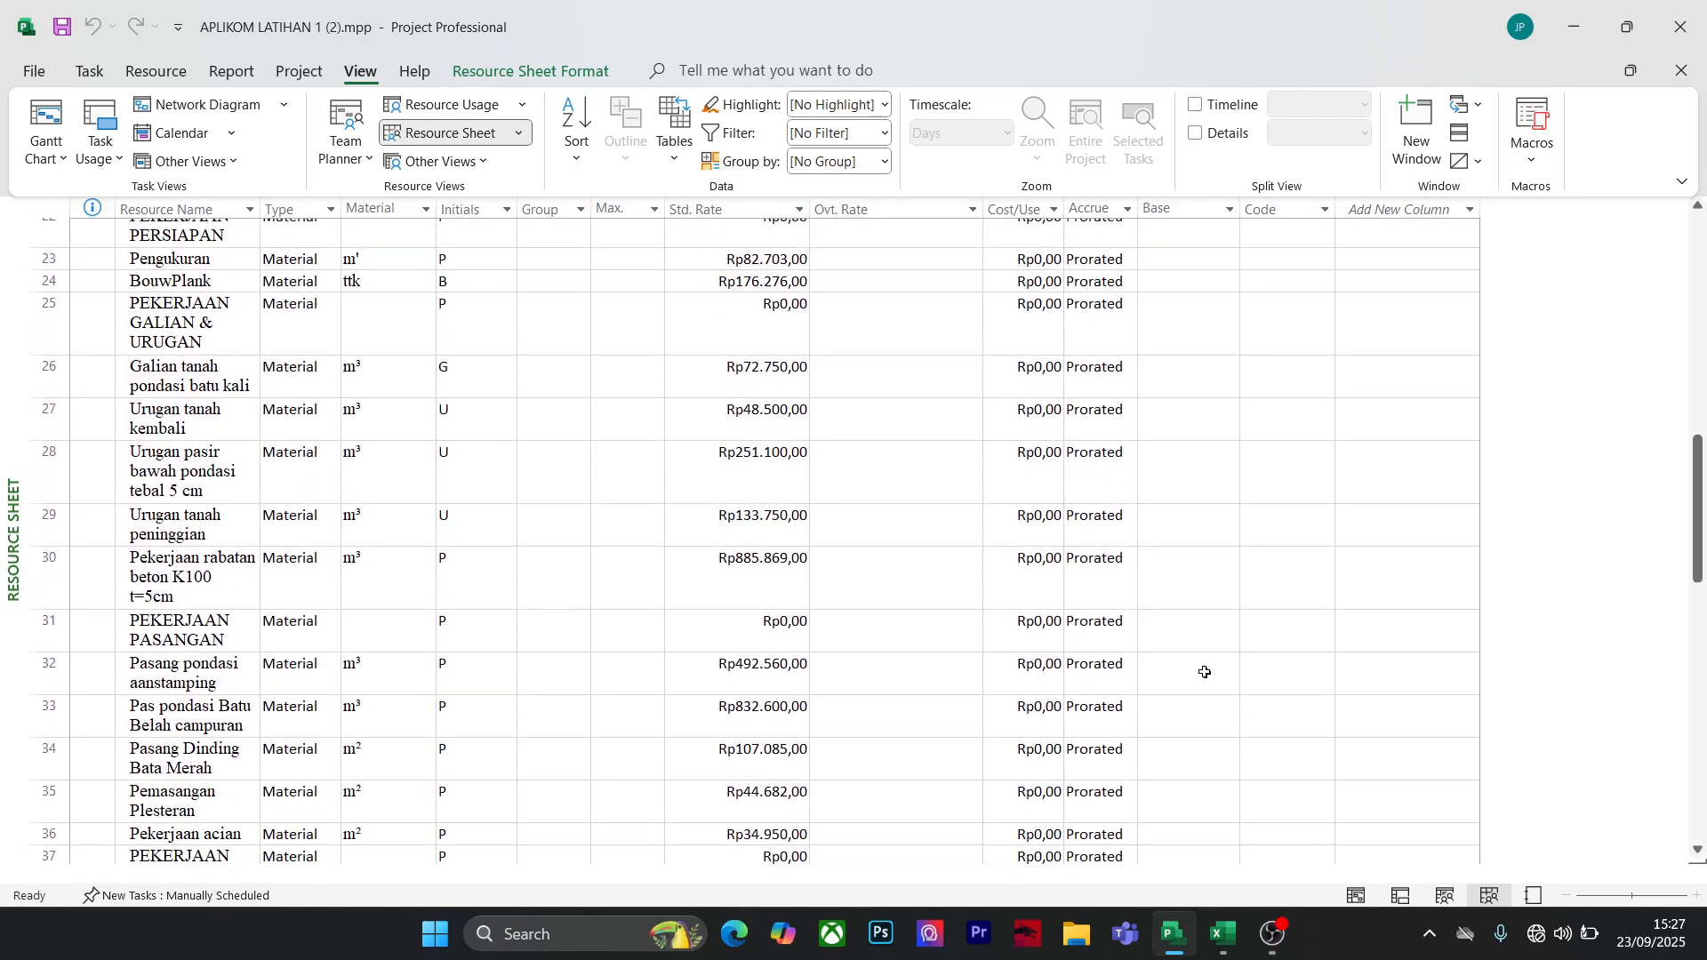
{"action": "scroll", "coordinate": [1205, 673], "scroll_direction": "up", "scroll_amount": 7}
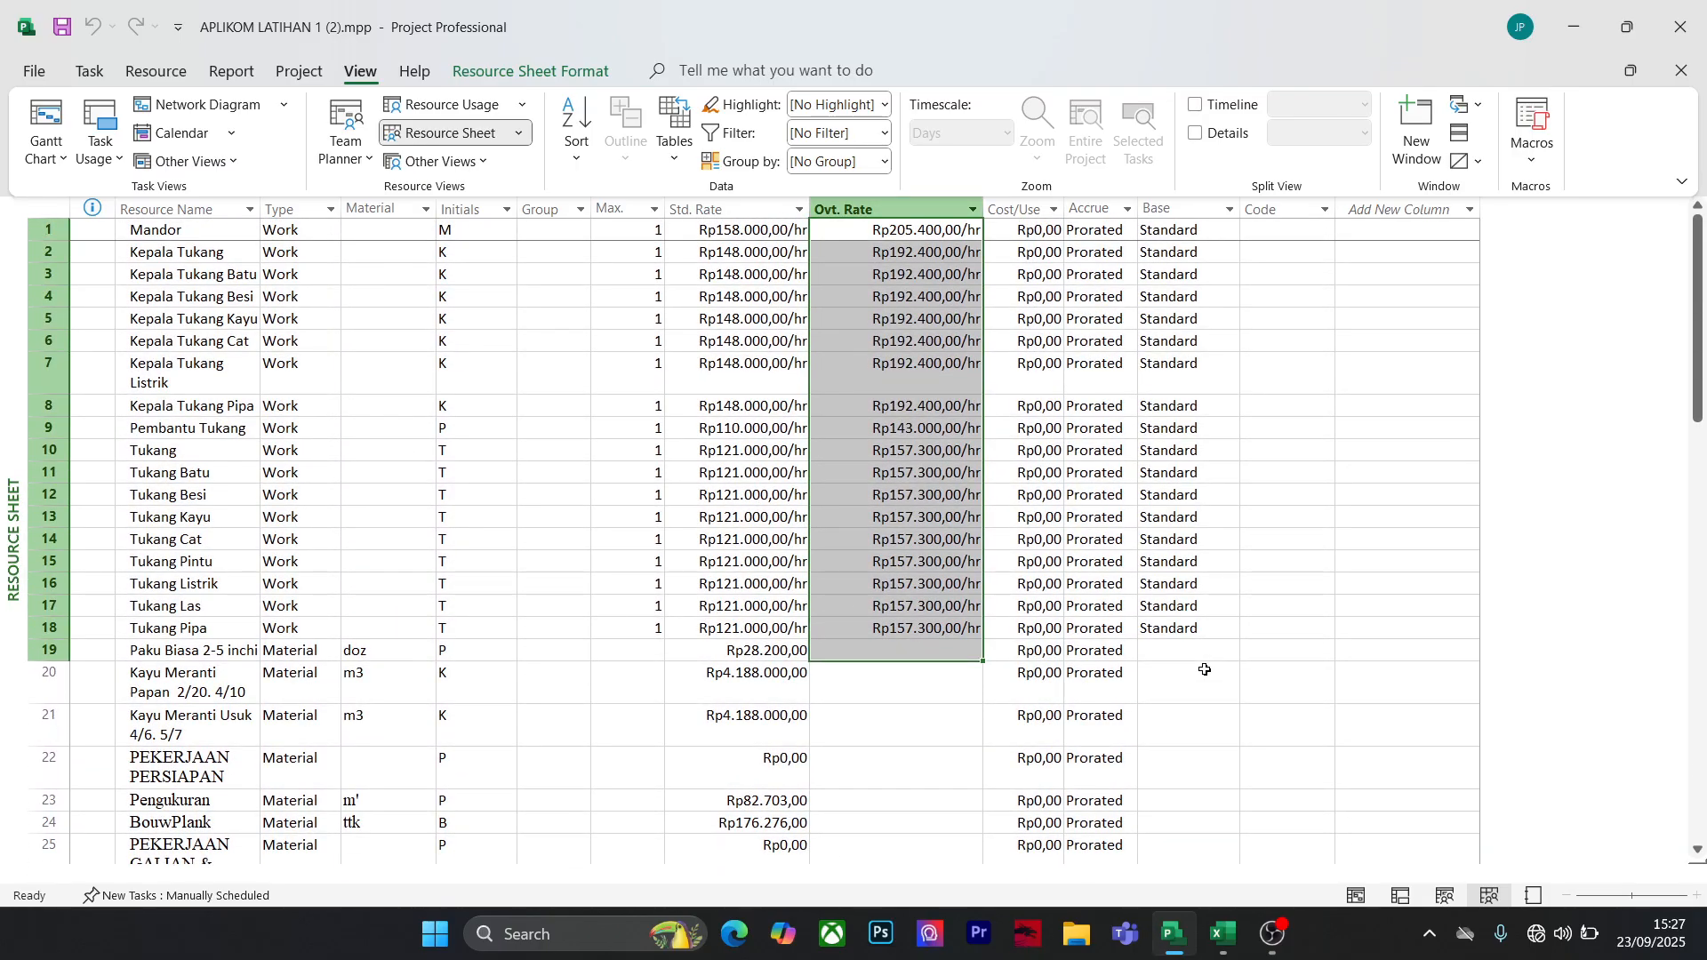
{"action": "scroll", "coordinate": [1205, 669], "scroll_direction": "down", "scroll_amount": 1}
{"action": "scroll", "coordinate": [1203, 668], "scroll_direction": "up", "scroll_amount": 1}
{"action": "scroll", "coordinate": [1200, 667], "scroll_direction": "down", "scroll_amount": 1}
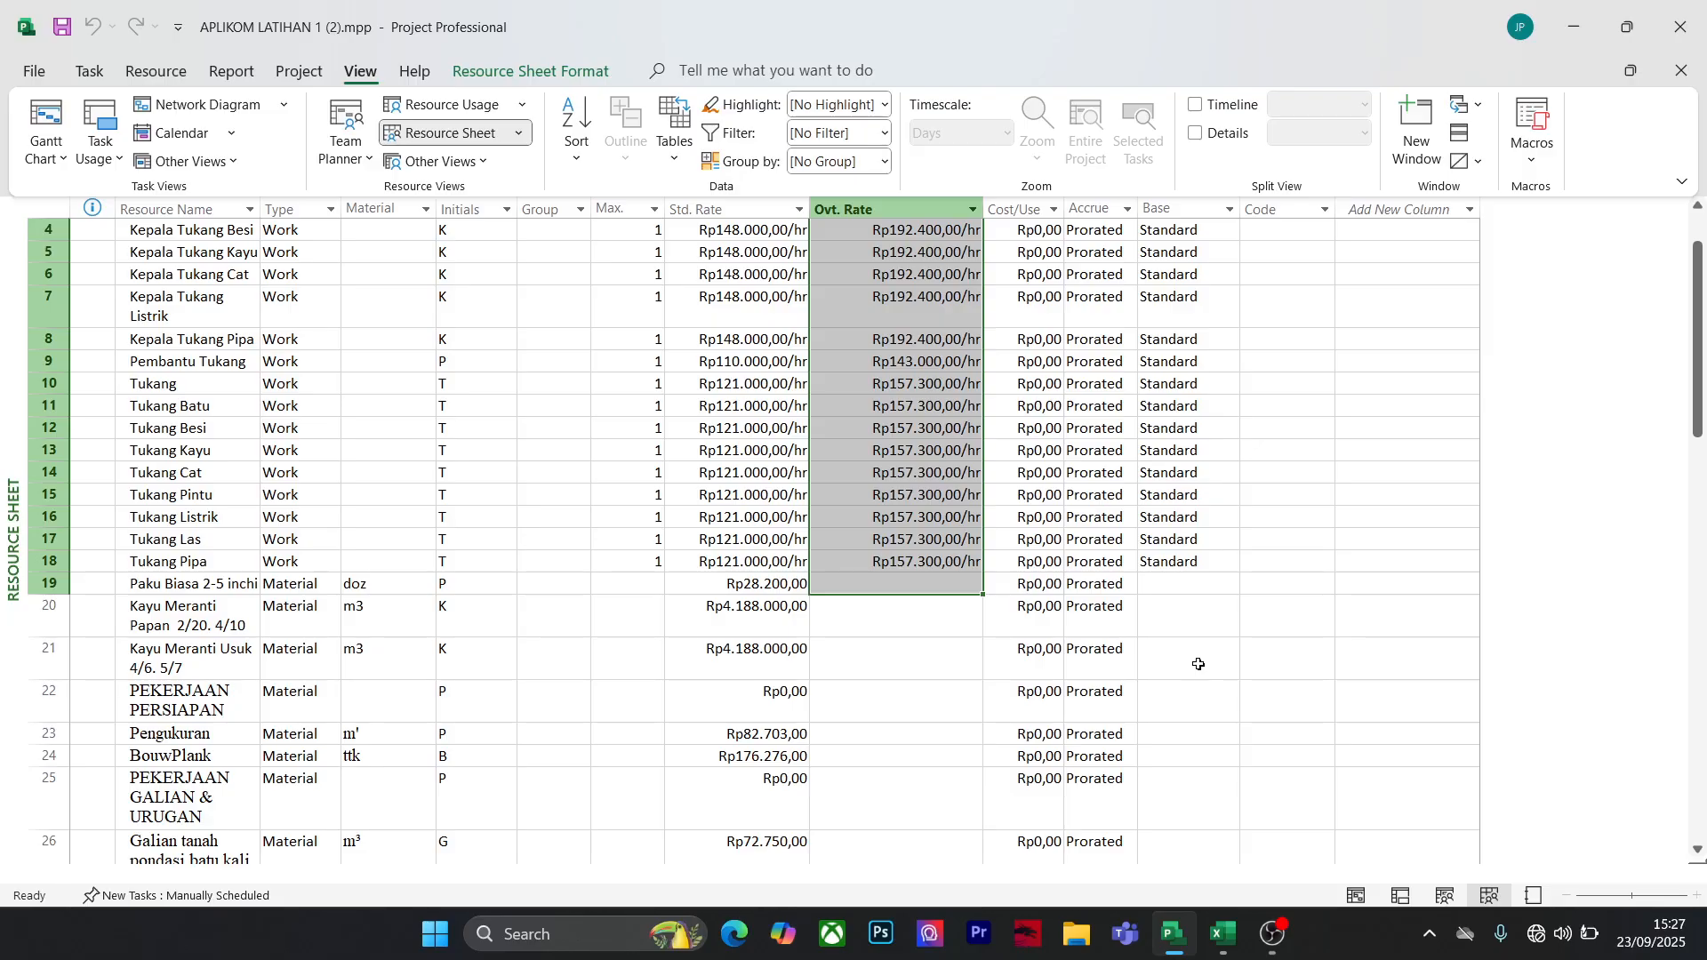
{"action": "left_click", "coordinate": [1342, 604]}
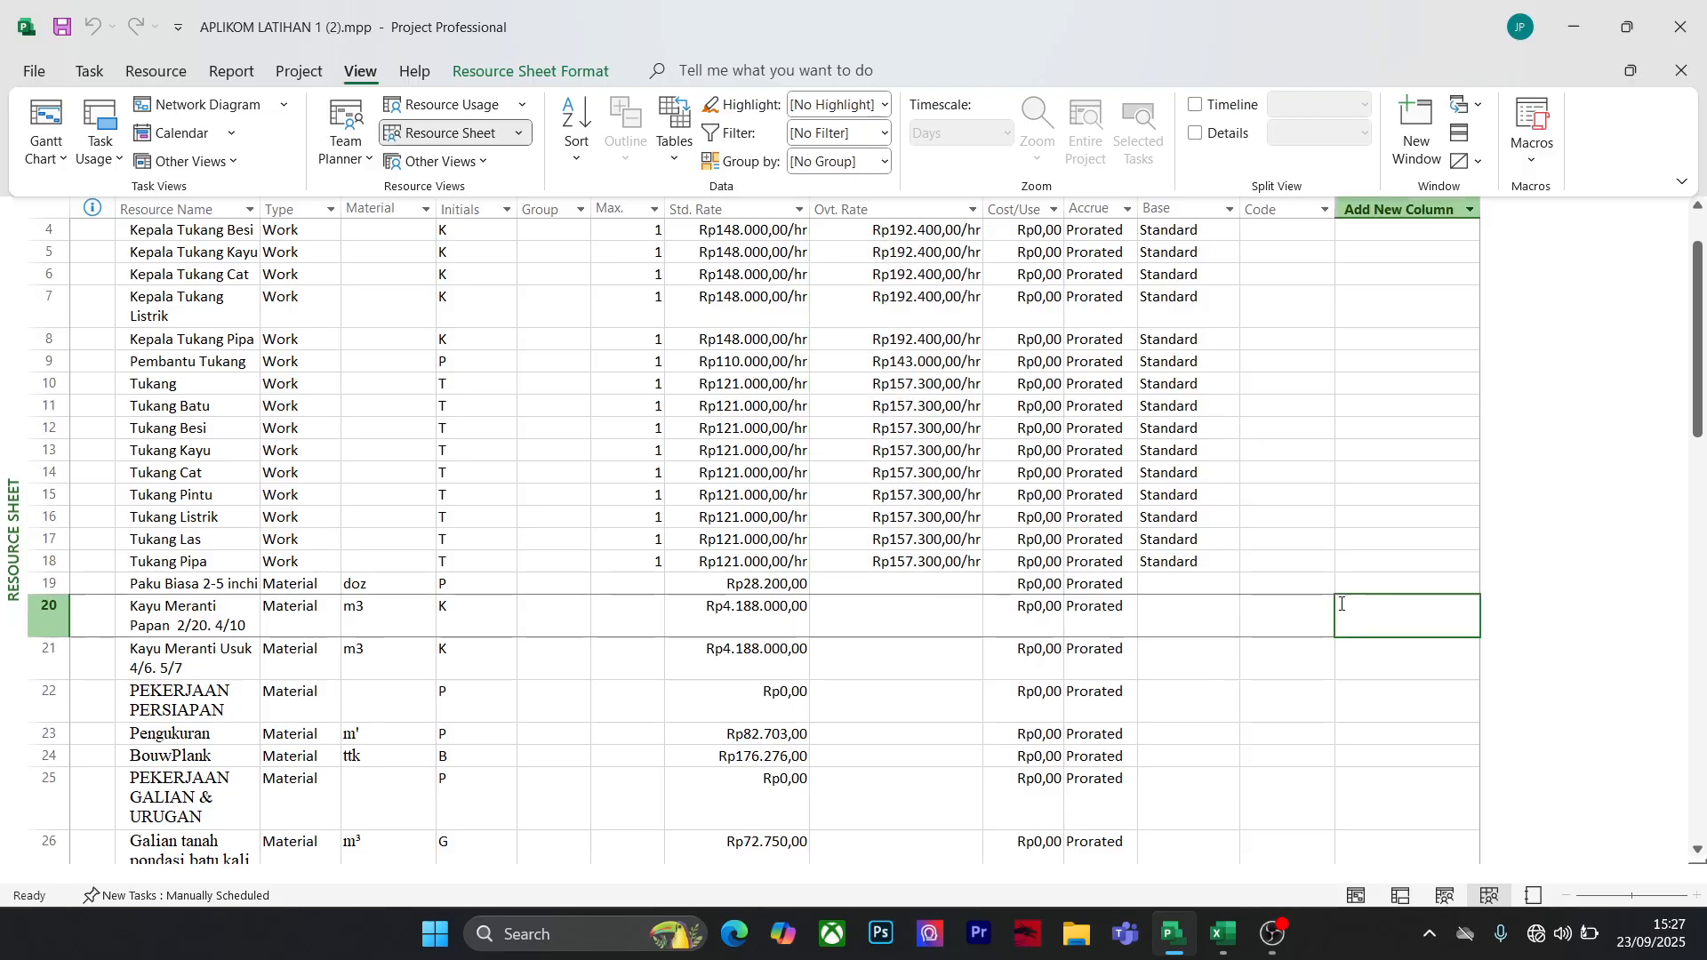
{"action": "left_click", "coordinate": [938, 562]}
{"action": "scroll", "coordinate": [948, 611], "scroll_direction": "up", "scroll_amount": 1}
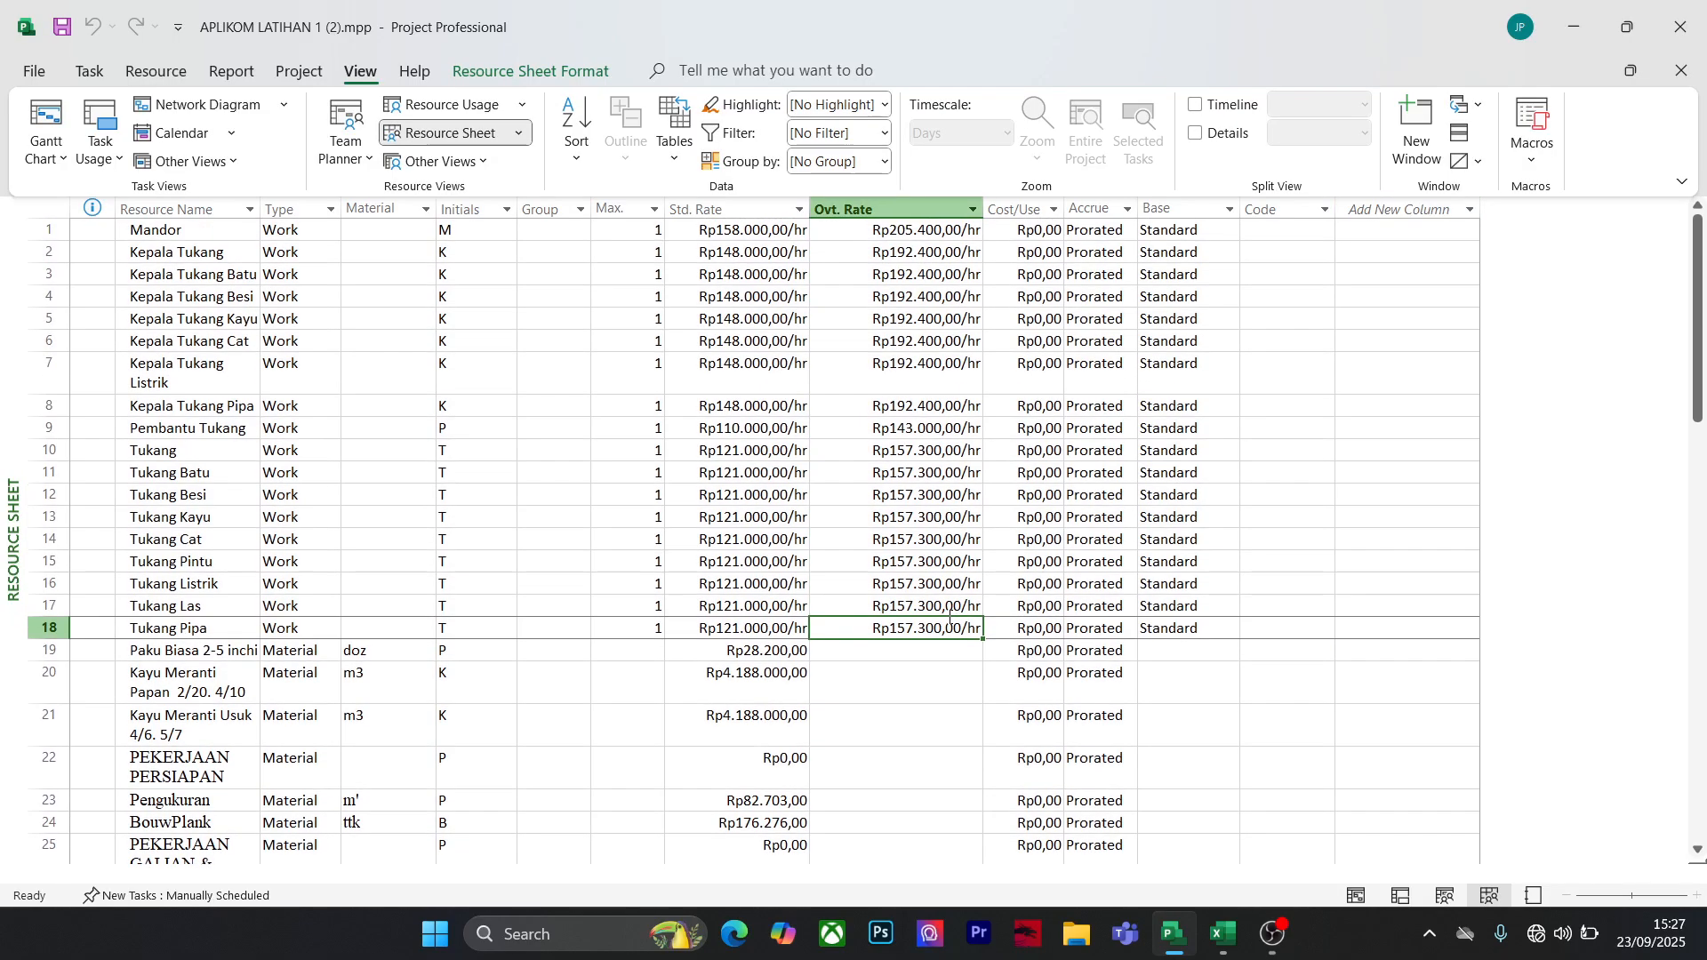
{"action": "left_click", "coordinate": [954, 671]}
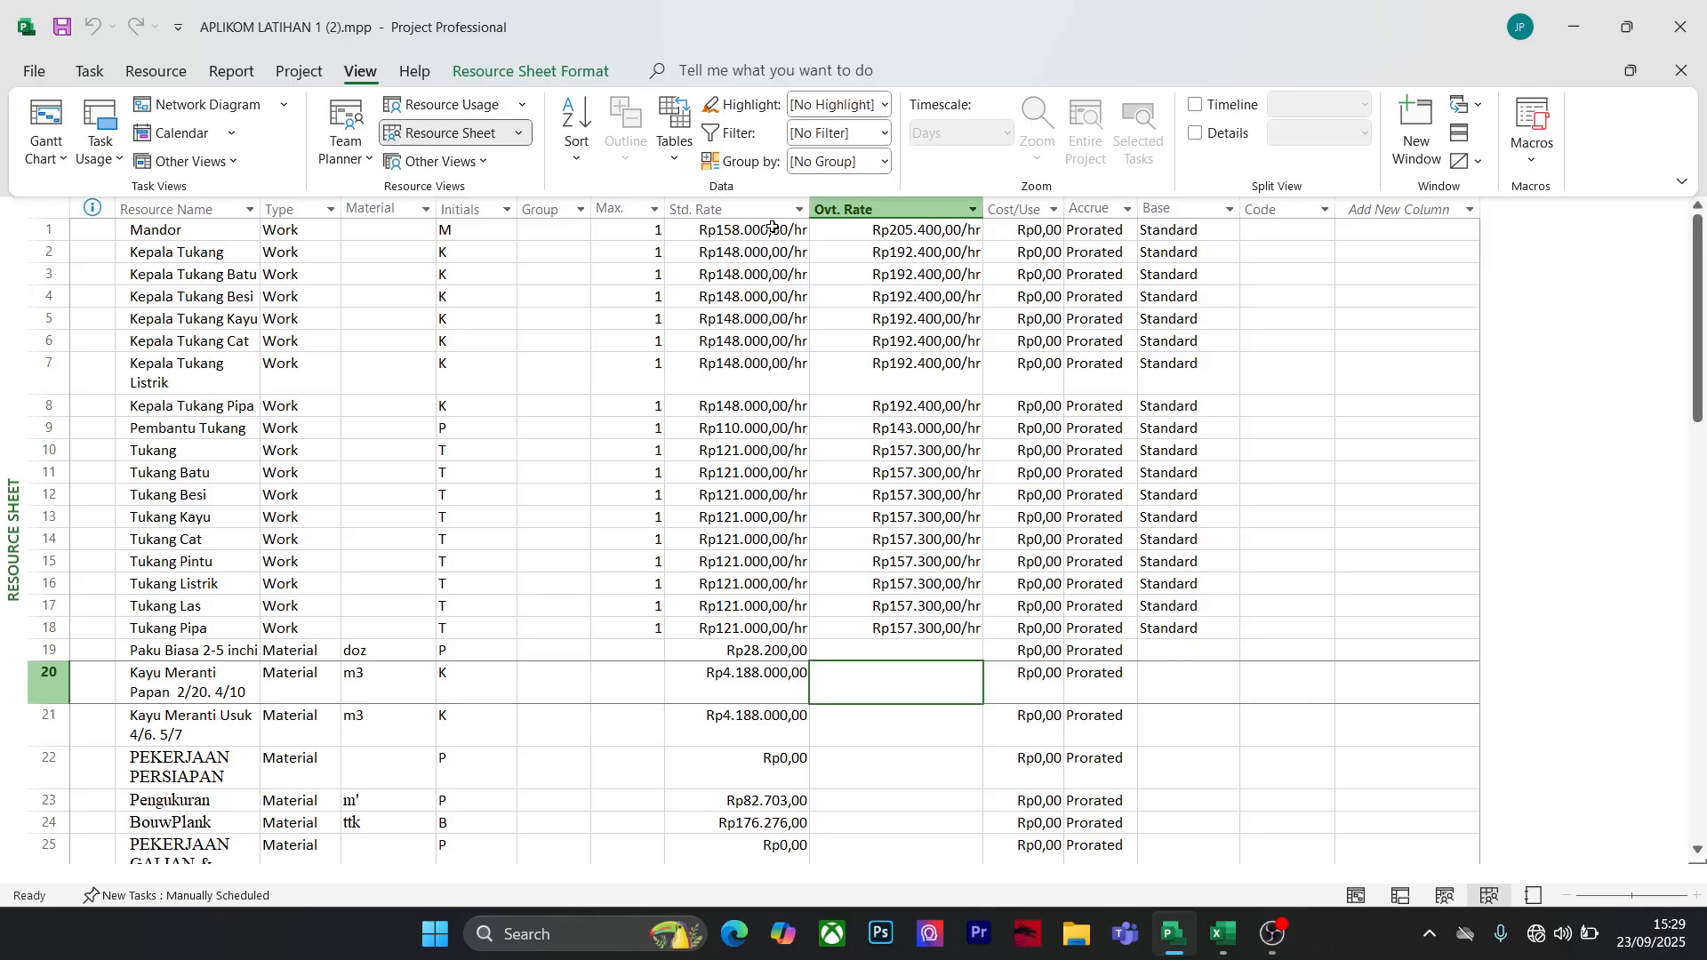
Clear the standard rates of all resources, including the materials down to the end of the list
{"action": "left_click_drag", "start_coordinate": [771, 229], "coordinate": [782, 401]}
{"action": "key", "text": "Delete"}
{"action": "scroll", "coordinate": [924, 512], "scroll_direction": "up", "scroll_amount": 10}
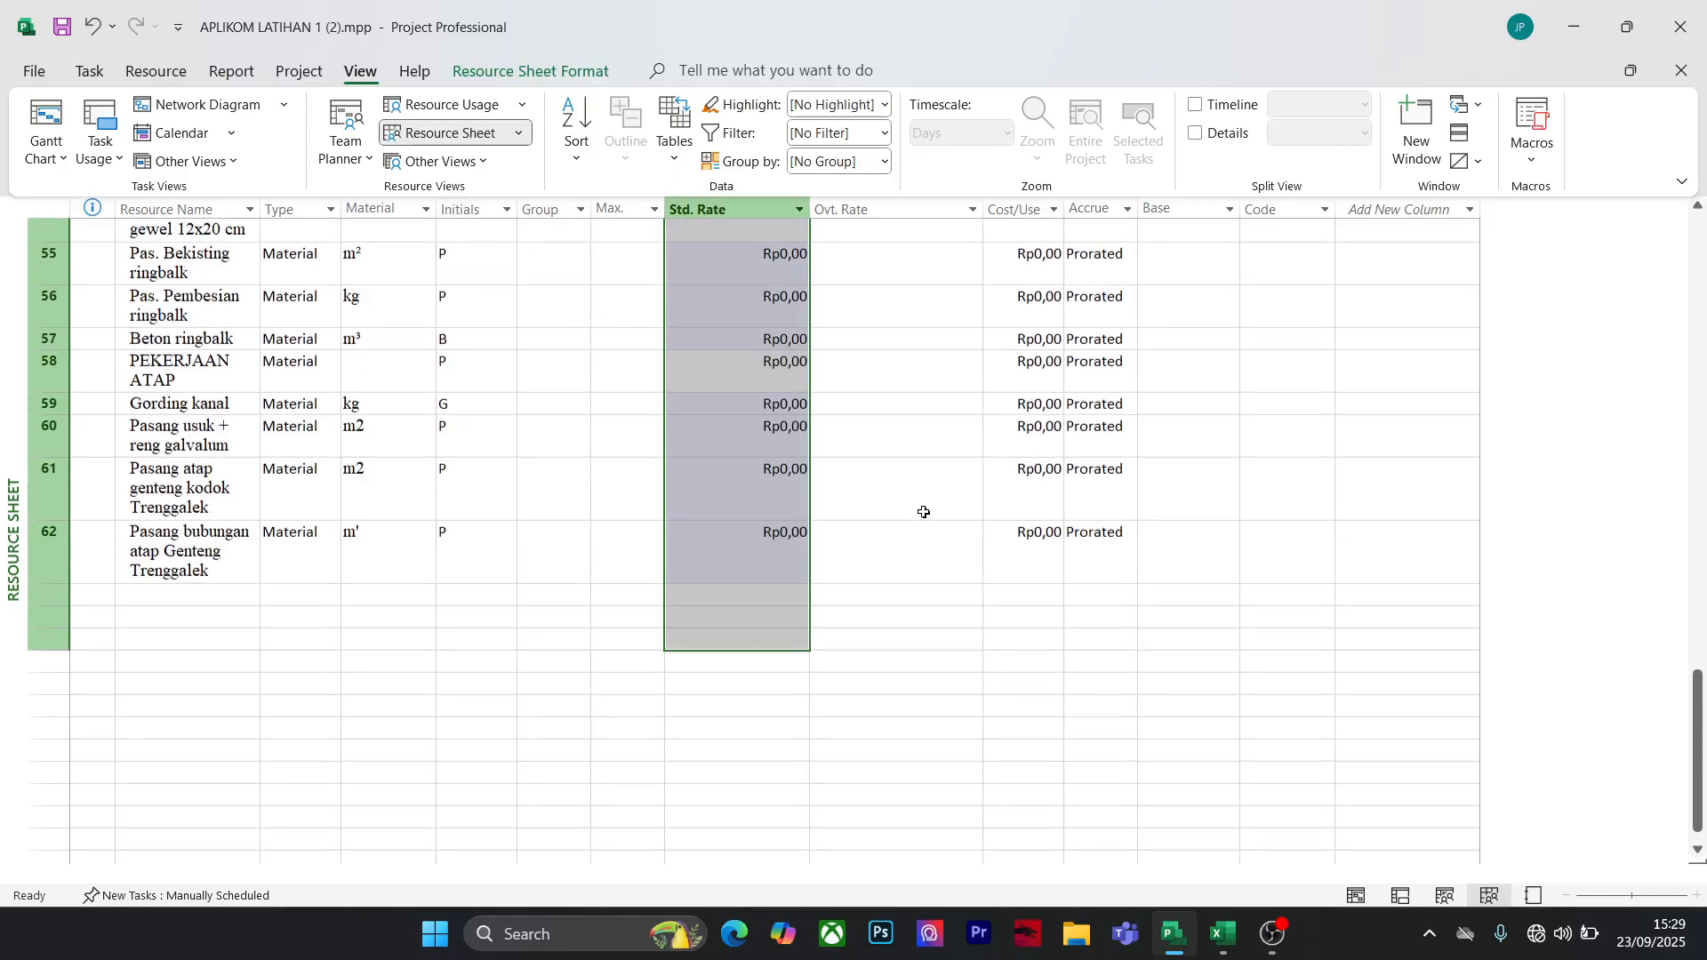
{"action": "scroll", "coordinate": [924, 512], "scroll_direction": "up", "scroll_amount": 10}
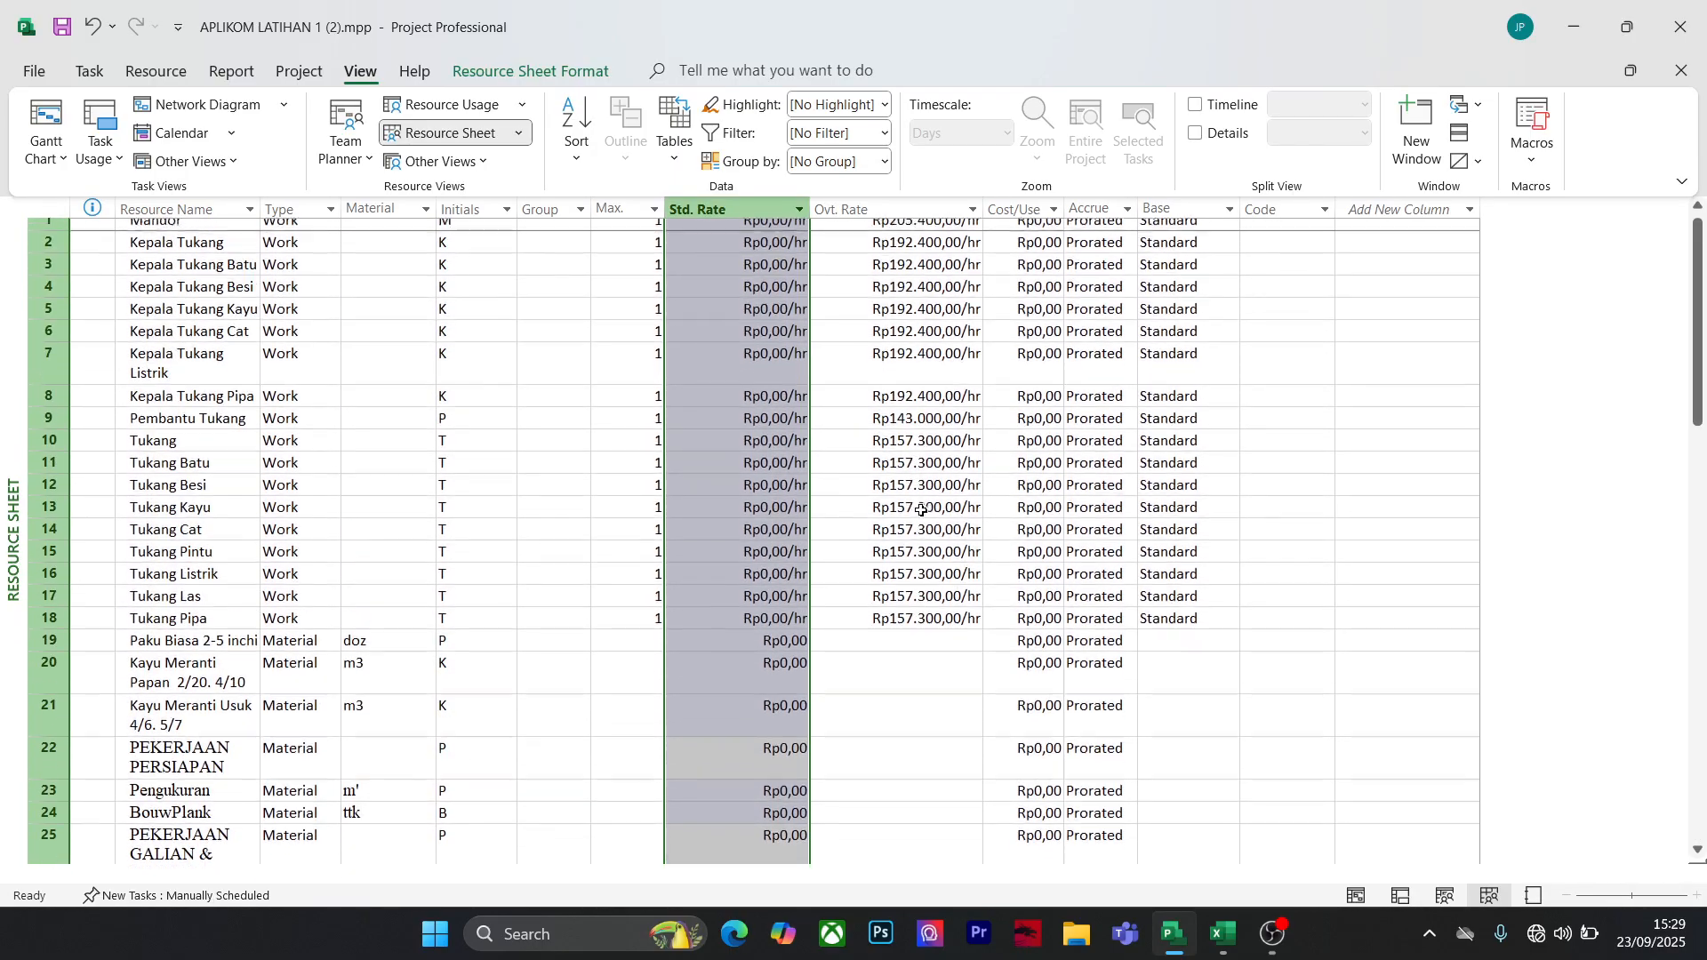
{"action": "scroll", "coordinate": [921, 510], "scroll_direction": "up", "scroll_amount": 2}
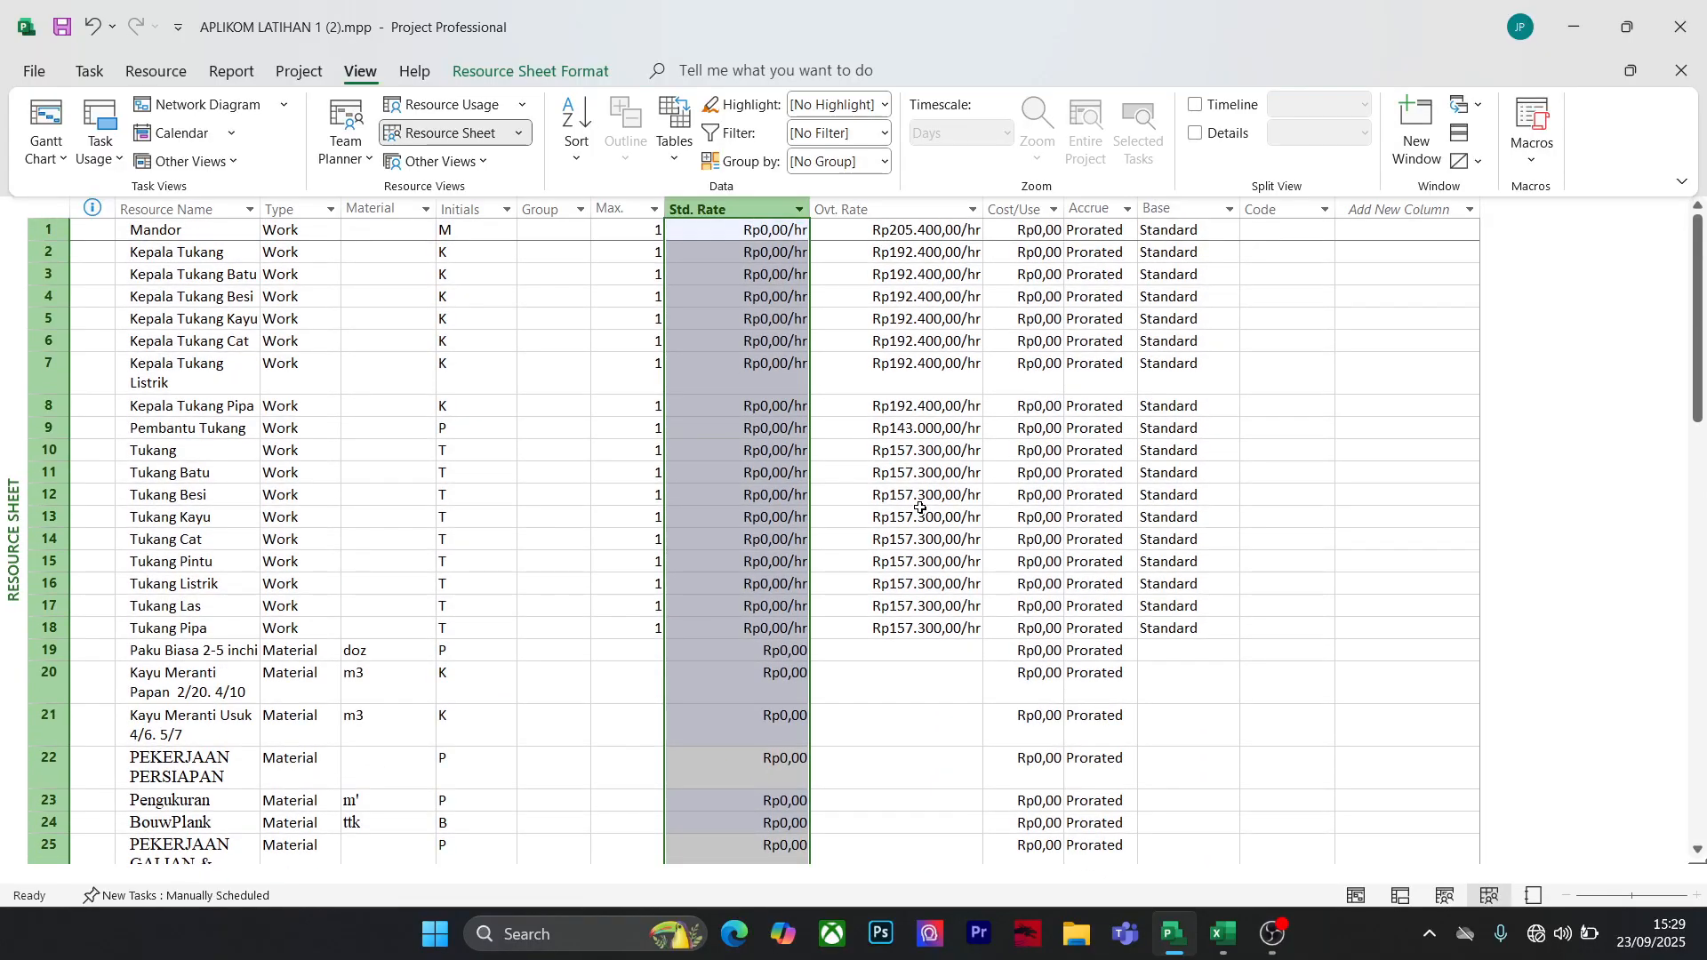
Clear the overtime rates of the work resources from Mandor to Tukang Pipa
{"action": "left_click", "coordinate": [934, 408]}
{"action": "left_click_drag", "start_coordinate": [935, 225], "coordinate": [931, 630]}
{"action": "key", "text": "Delete"}
{"action": "left_click", "coordinate": [925, 744]}
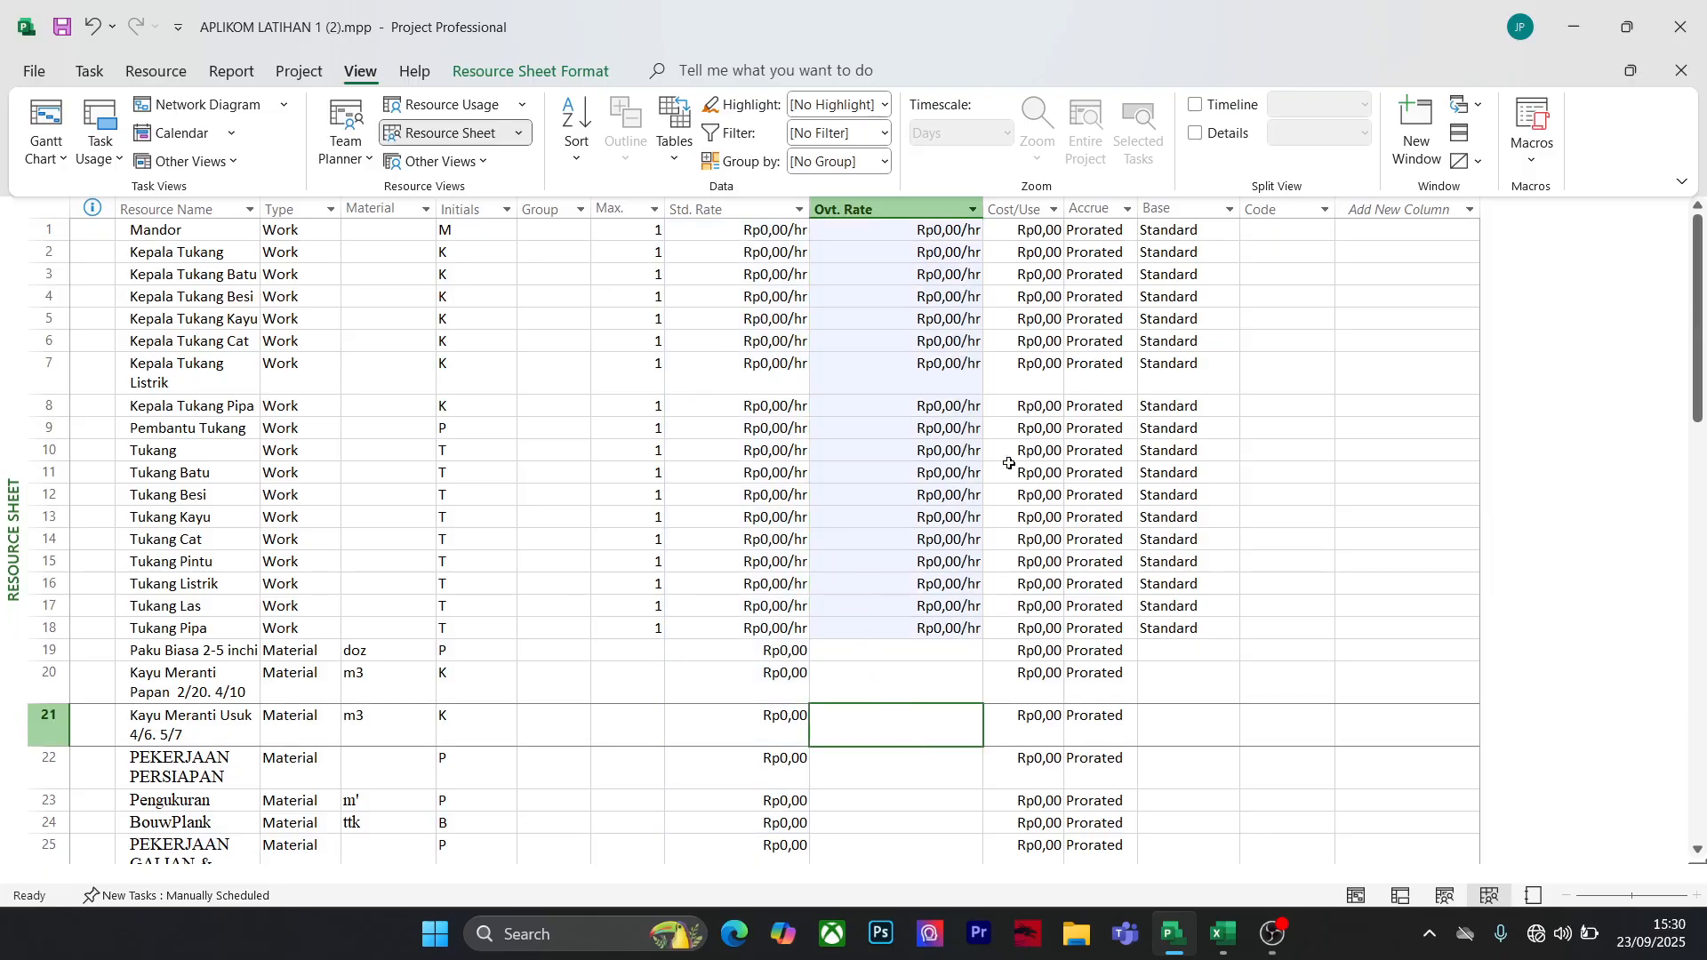
{"action": "left_click", "coordinate": [1302, 542]}
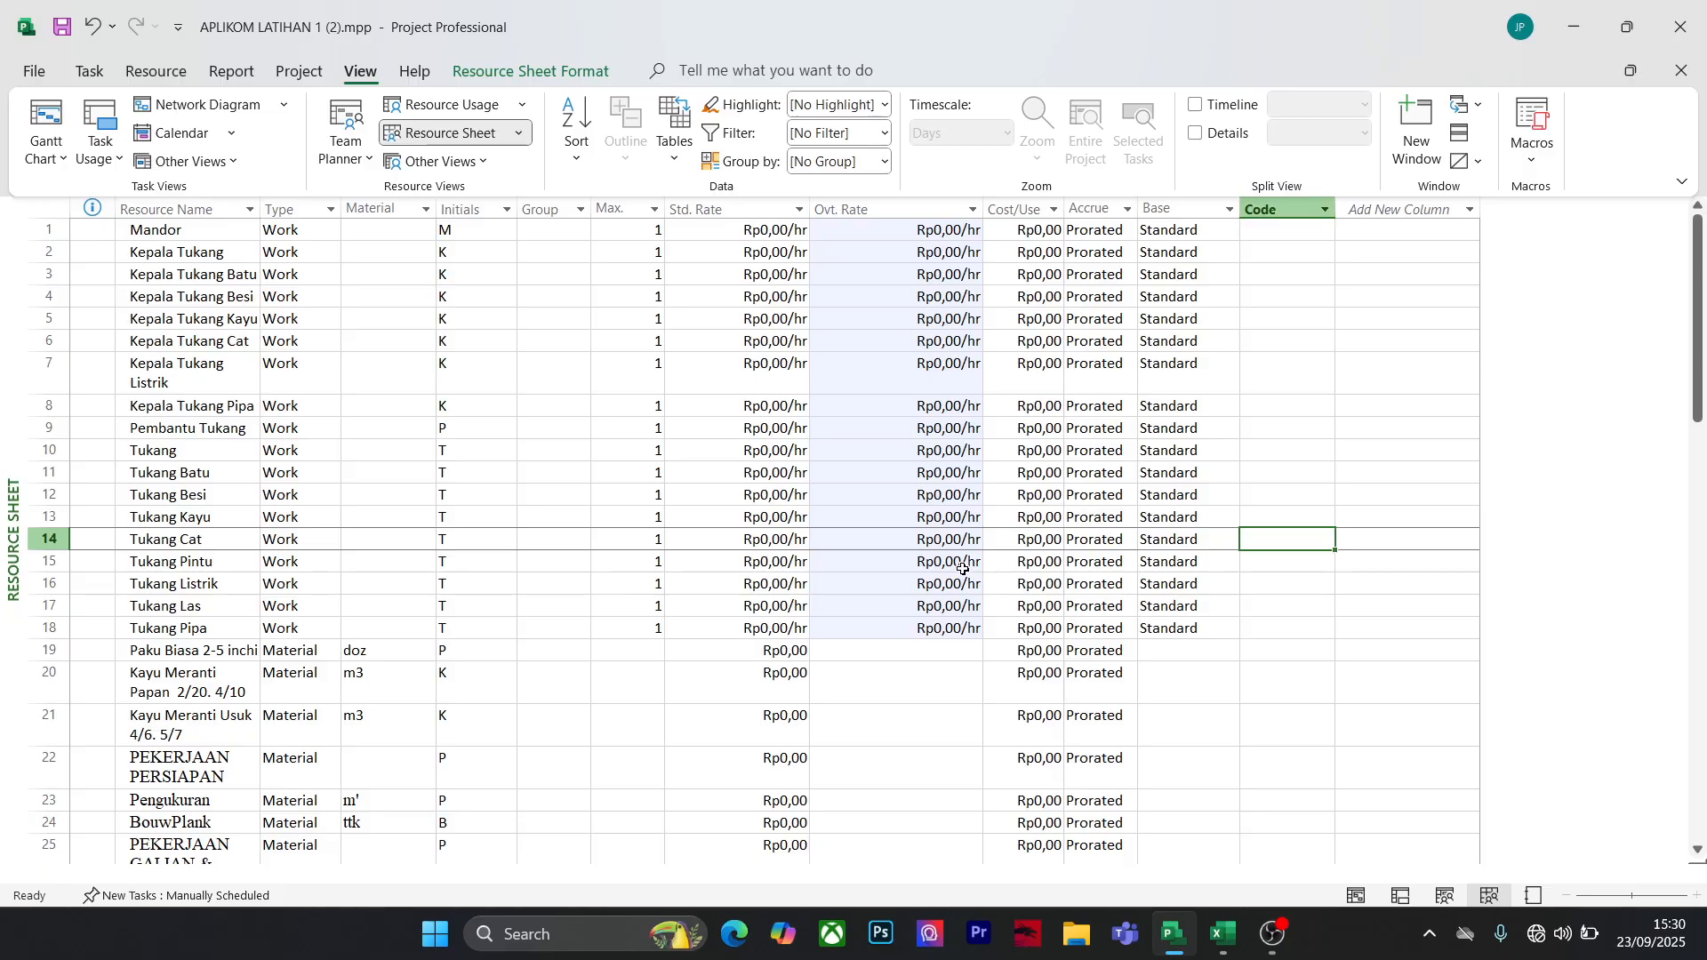
{"action": "scroll", "coordinate": [923, 640], "scroll_direction": "down", "scroll_amount": 1}
{"action": "scroll", "coordinate": [922, 640], "scroll_direction": "up", "scroll_amount": 1}
{"action": "scroll", "coordinate": [920, 642], "scroll_direction": "down", "scroll_amount": 1}
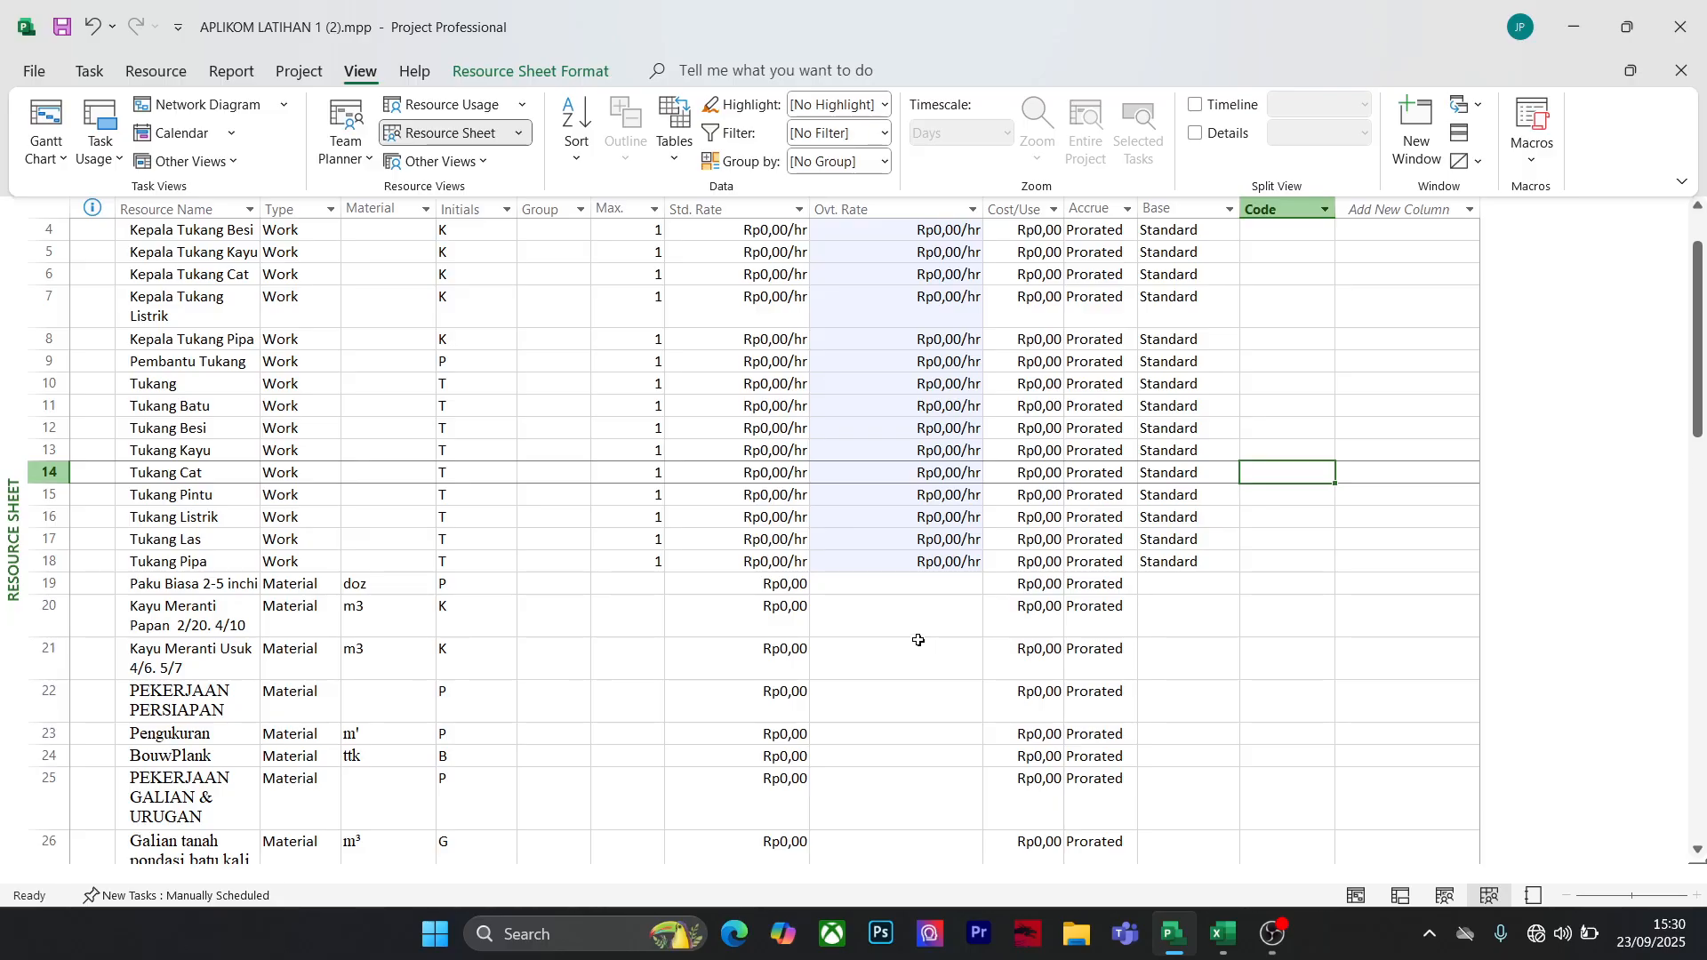
Undo the clearing of the overtime rates and the standard rates, and return to the first resources
{"action": "key", "text": "ctrl+z"}
{"action": "key", "text": "ctrl+z"}
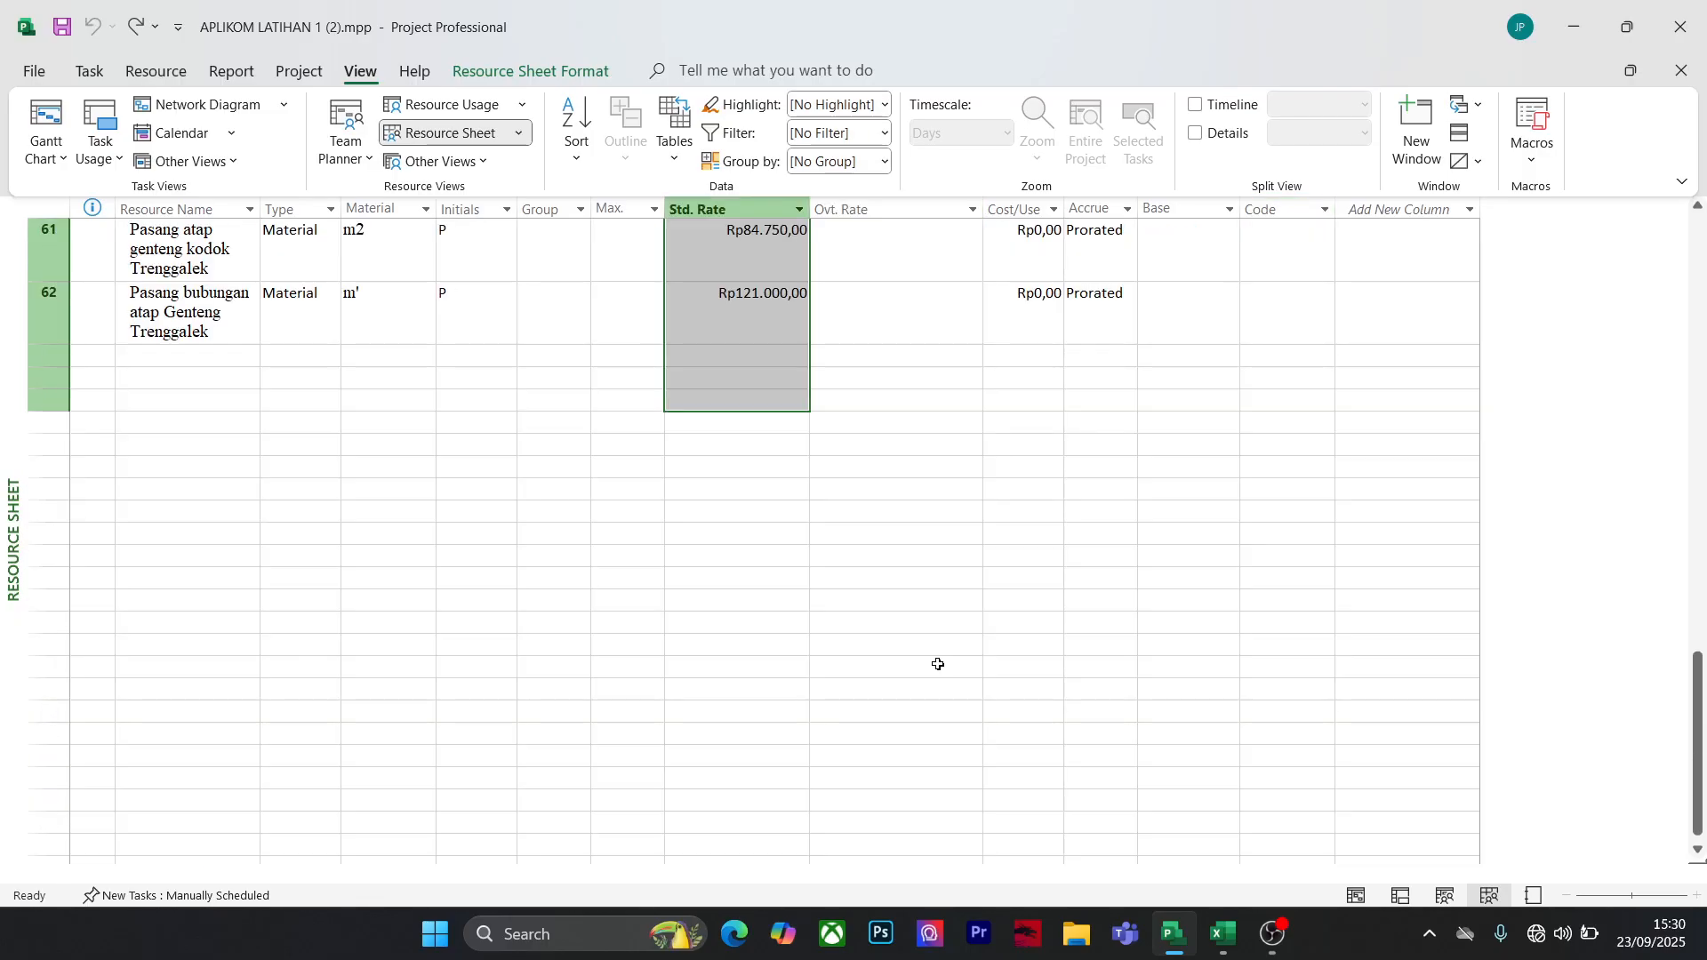
{"action": "left_click", "coordinate": [936, 653]}
{"action": "scroll", "coordinate": [905, 614], "scroll_direction": "down", "scroll_amount": 2}
{"action": "scroll", "coordinate": [903, 611], "scroll_direction": "up", "scroll_amount": 3}
{"action": "left_click_drag", "start_coordinate": [1697, 685], "coordinate": [1705, 245]}
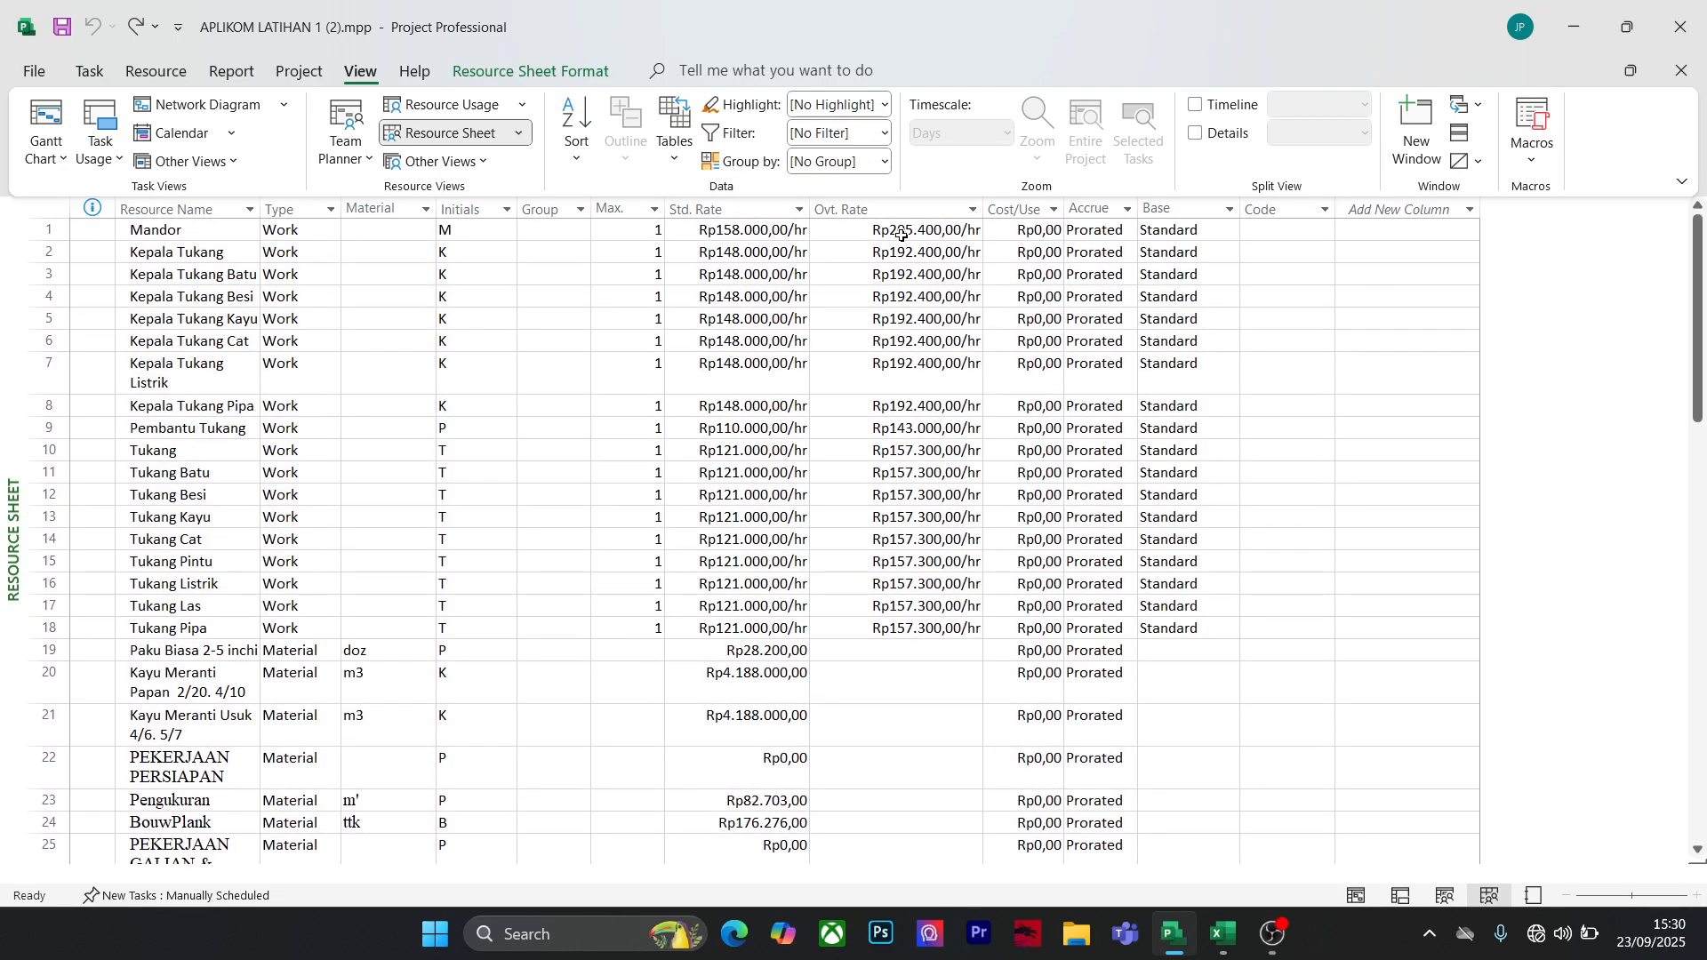
Clear both the overtime and standard rates of only the work resources, Mandor to Tukang Pipa
{"action": "left_click_drag", "start_coordinate": [905, 232], "coordinate": [896, 625]}
{"action": "key", "text": "Delete"}
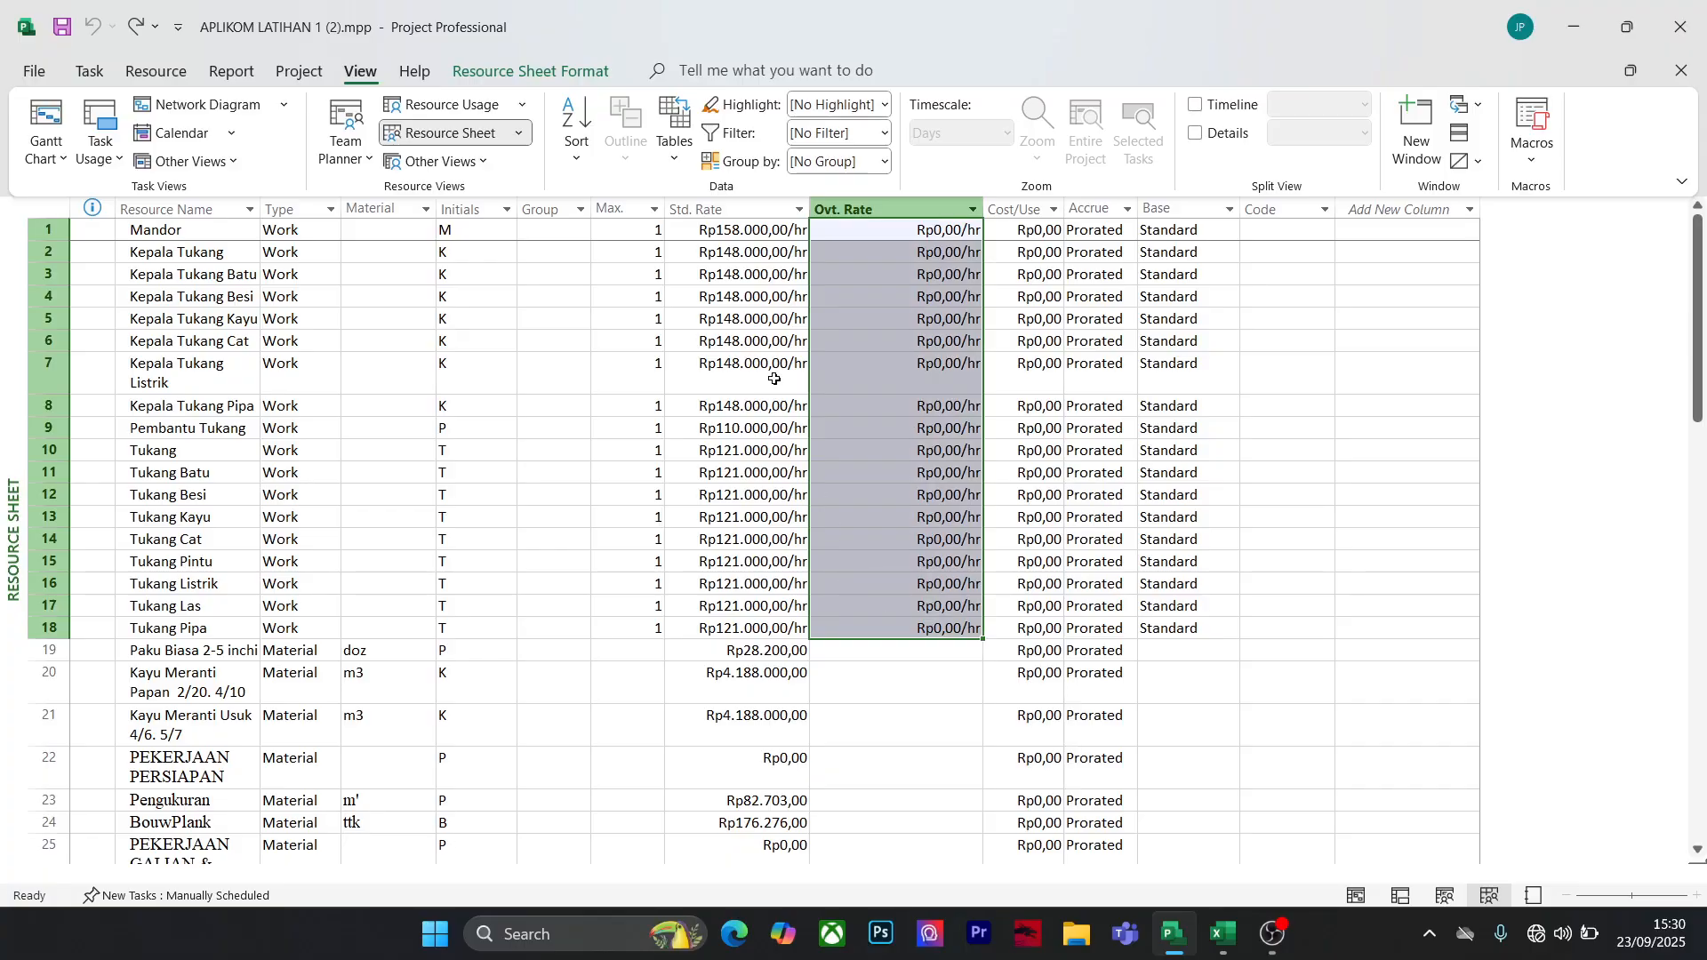
{"action": "left_click_drag", "start_coordinate": [788, 232], "coordinate": [785, 620]}
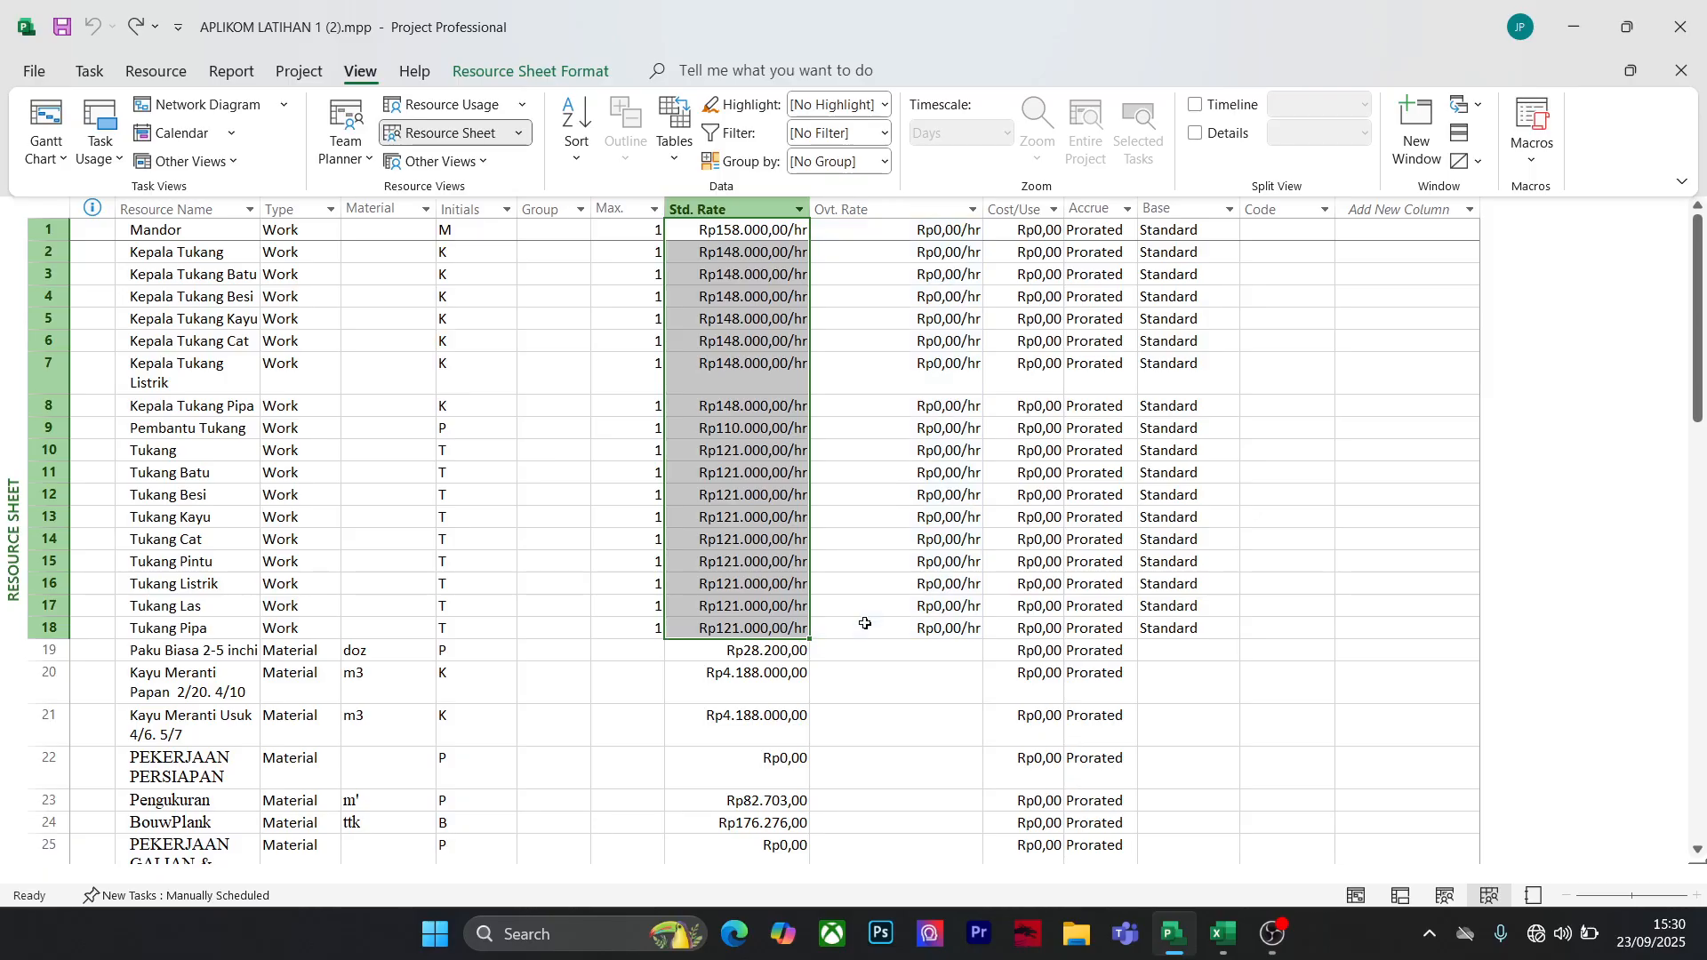
{"action": "key", "text": "Delete"}
{"action": "left_click", "coordinate": [949, 716]}
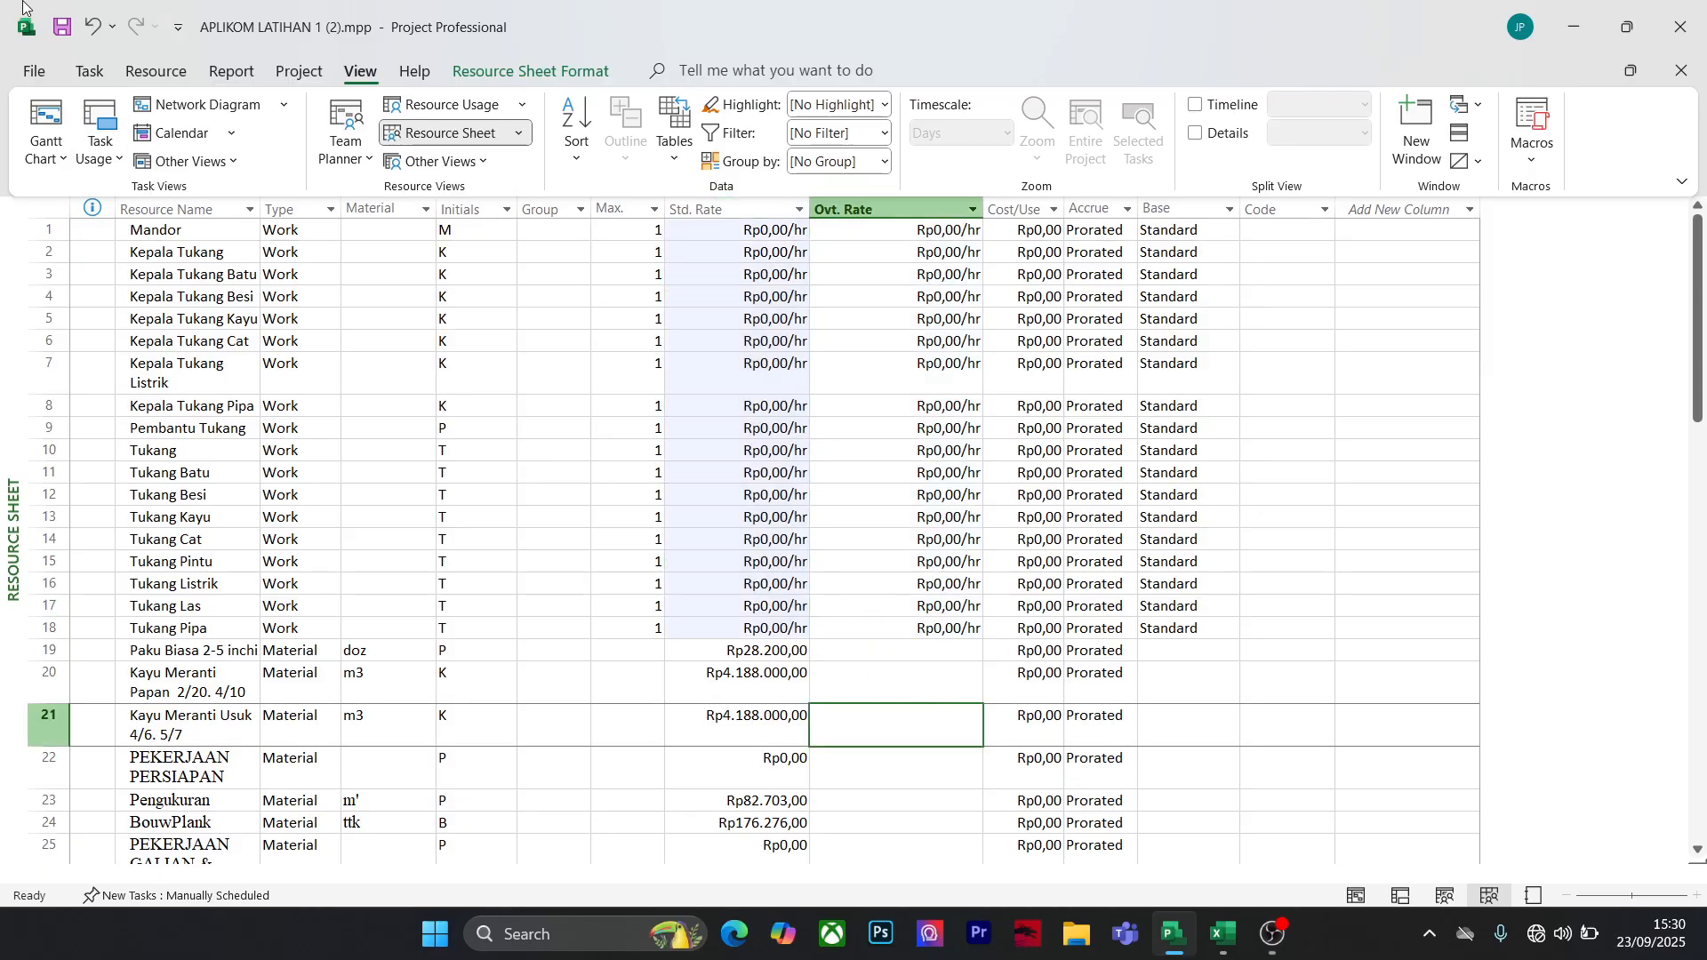
Show the project's Gantt Chart, and switch to the house project workbook in Excel to examine the labour coefficients and prices on AHSP
{"action": "left_click", "coordinate": [44, 133]}
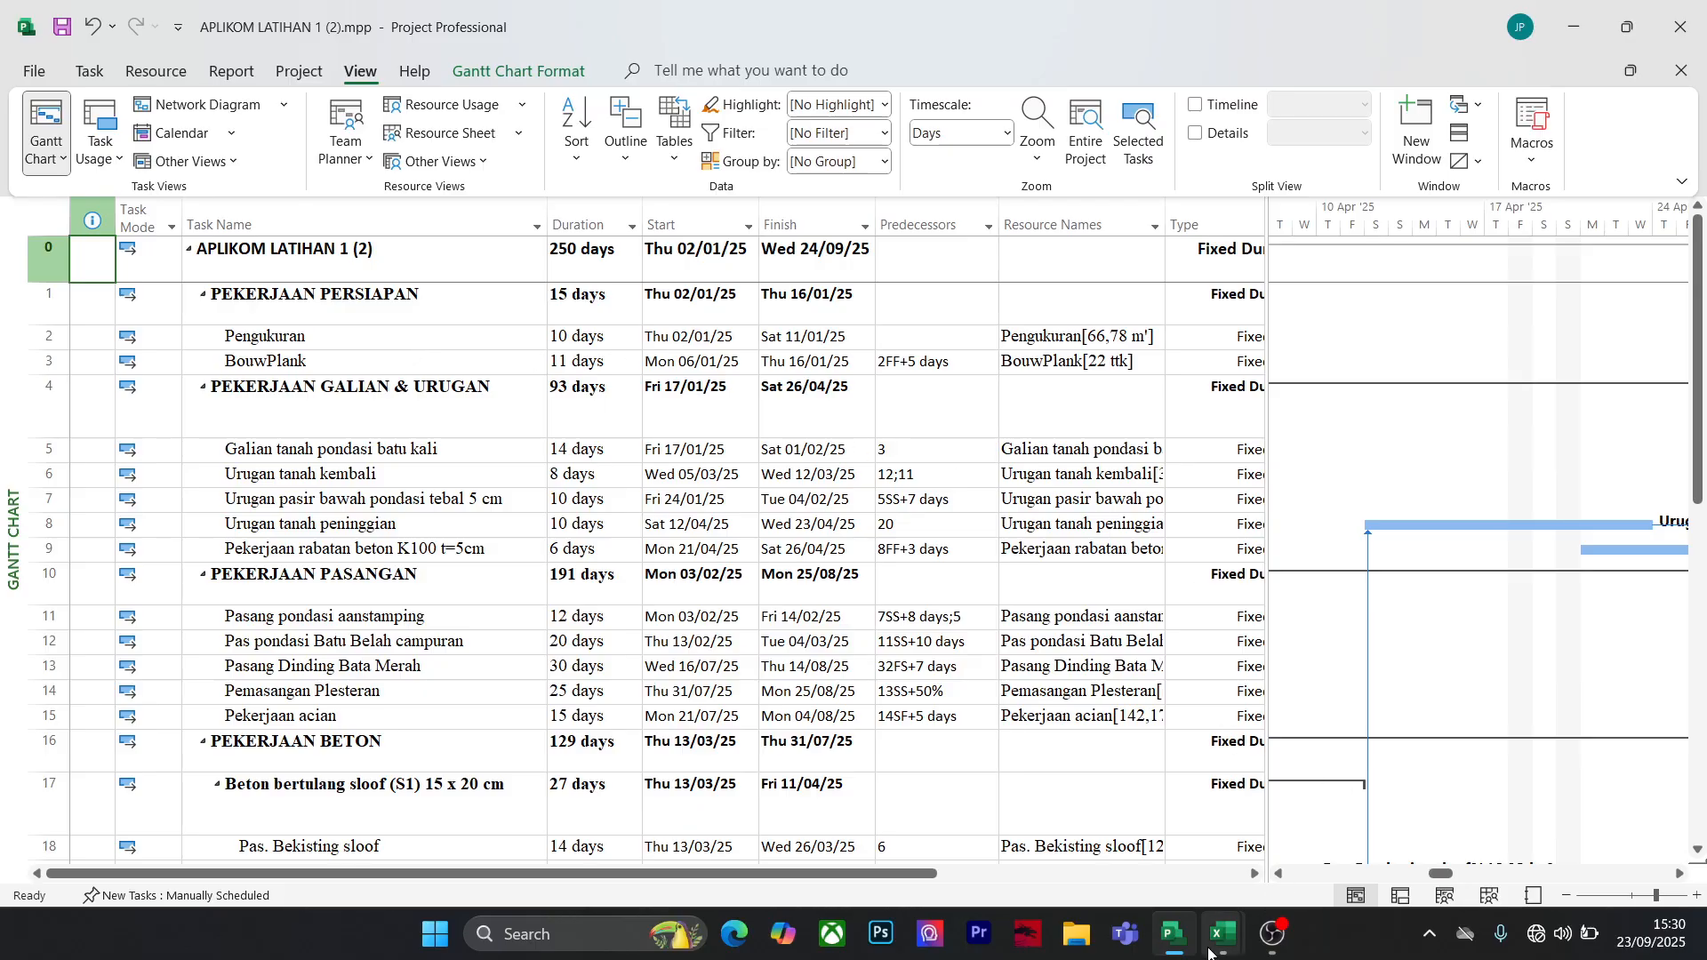
{"action": "mouse_move", "coordinate": [1226, 934]}
{"action": "mouse_move", "coordinate": [1161, 819]}
{"action": "left_click", "coordinate": [1342, 826]}
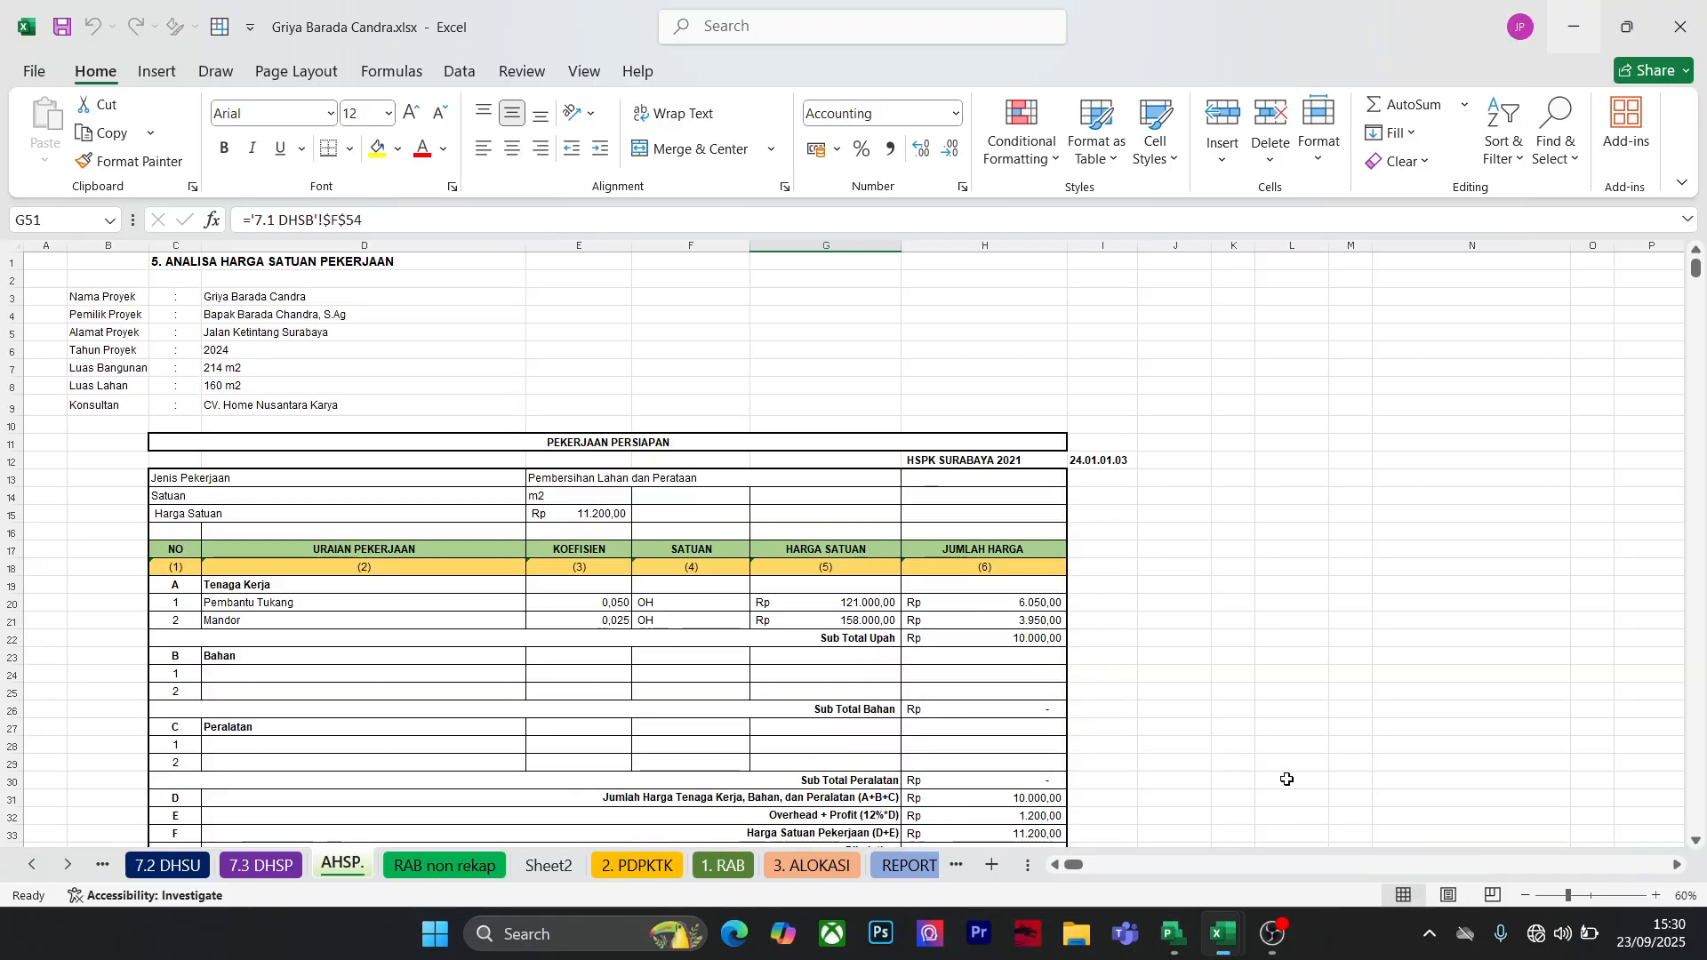
{"action": "left_click", "coordinate": [1654, 897]}
{"action": "left_click", "coordinate": [1654, 897]}
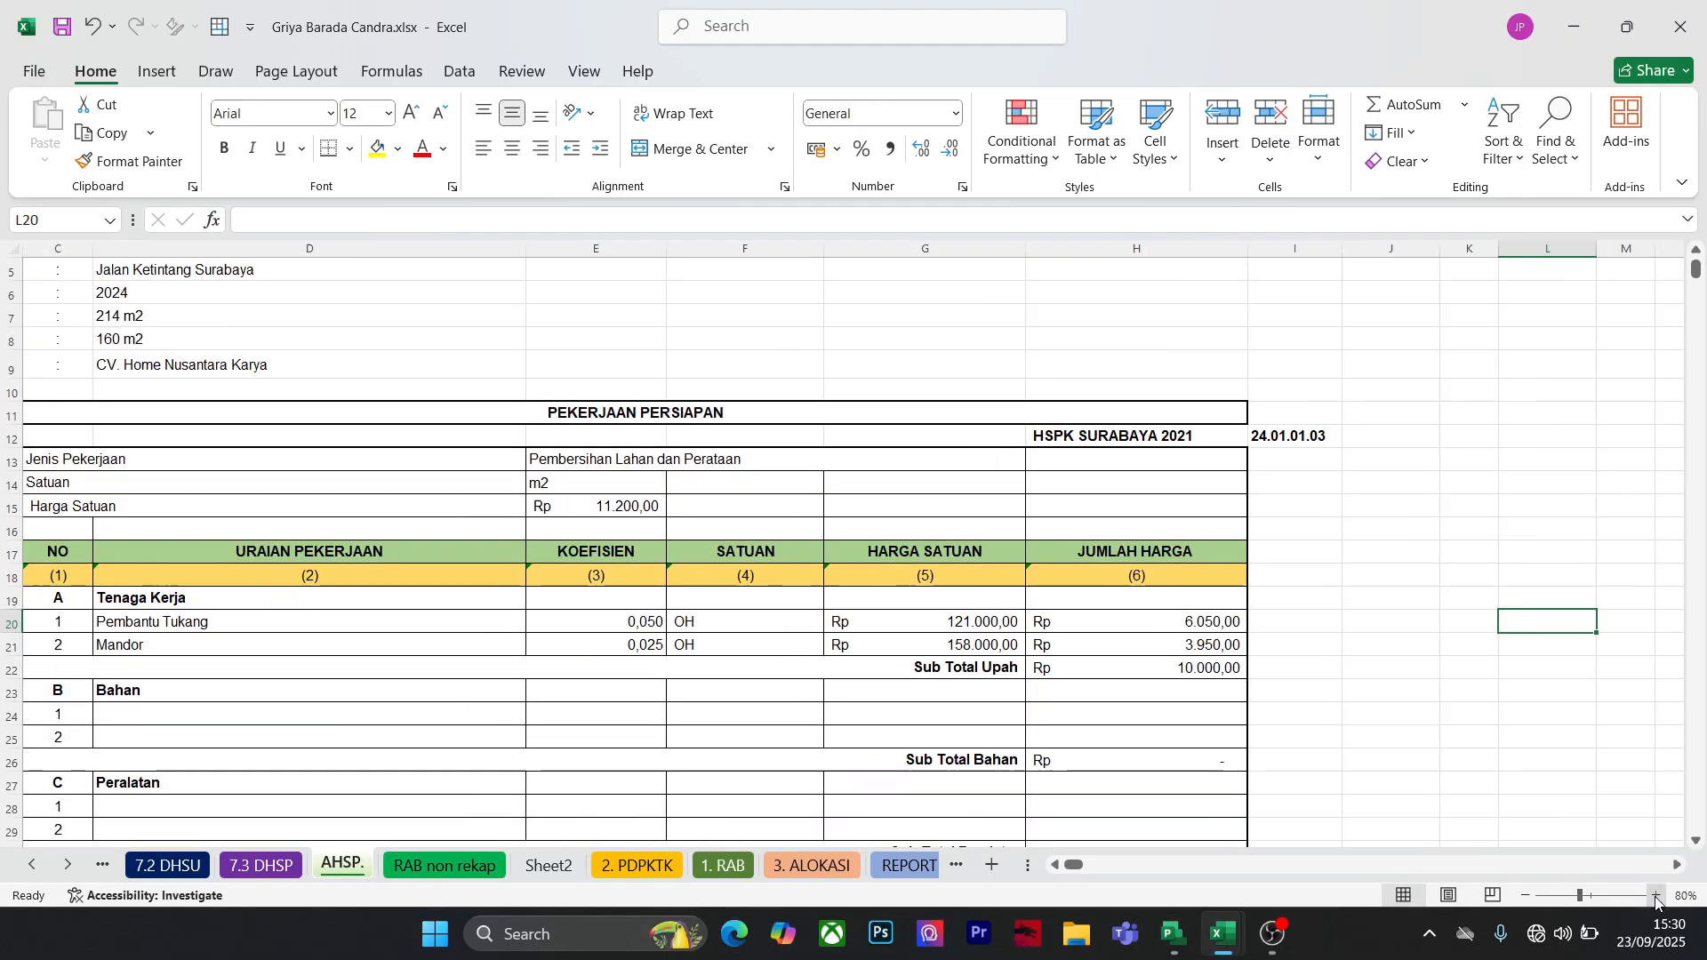
{"action": "scroll", "coordinate": [1200, 571], "scroll_direction": "down", "scroll_amount": 5}
{"action": "scroll", "coordinate": [1201, 571], "scroll_direction": "up", "scroll_amount": 1}
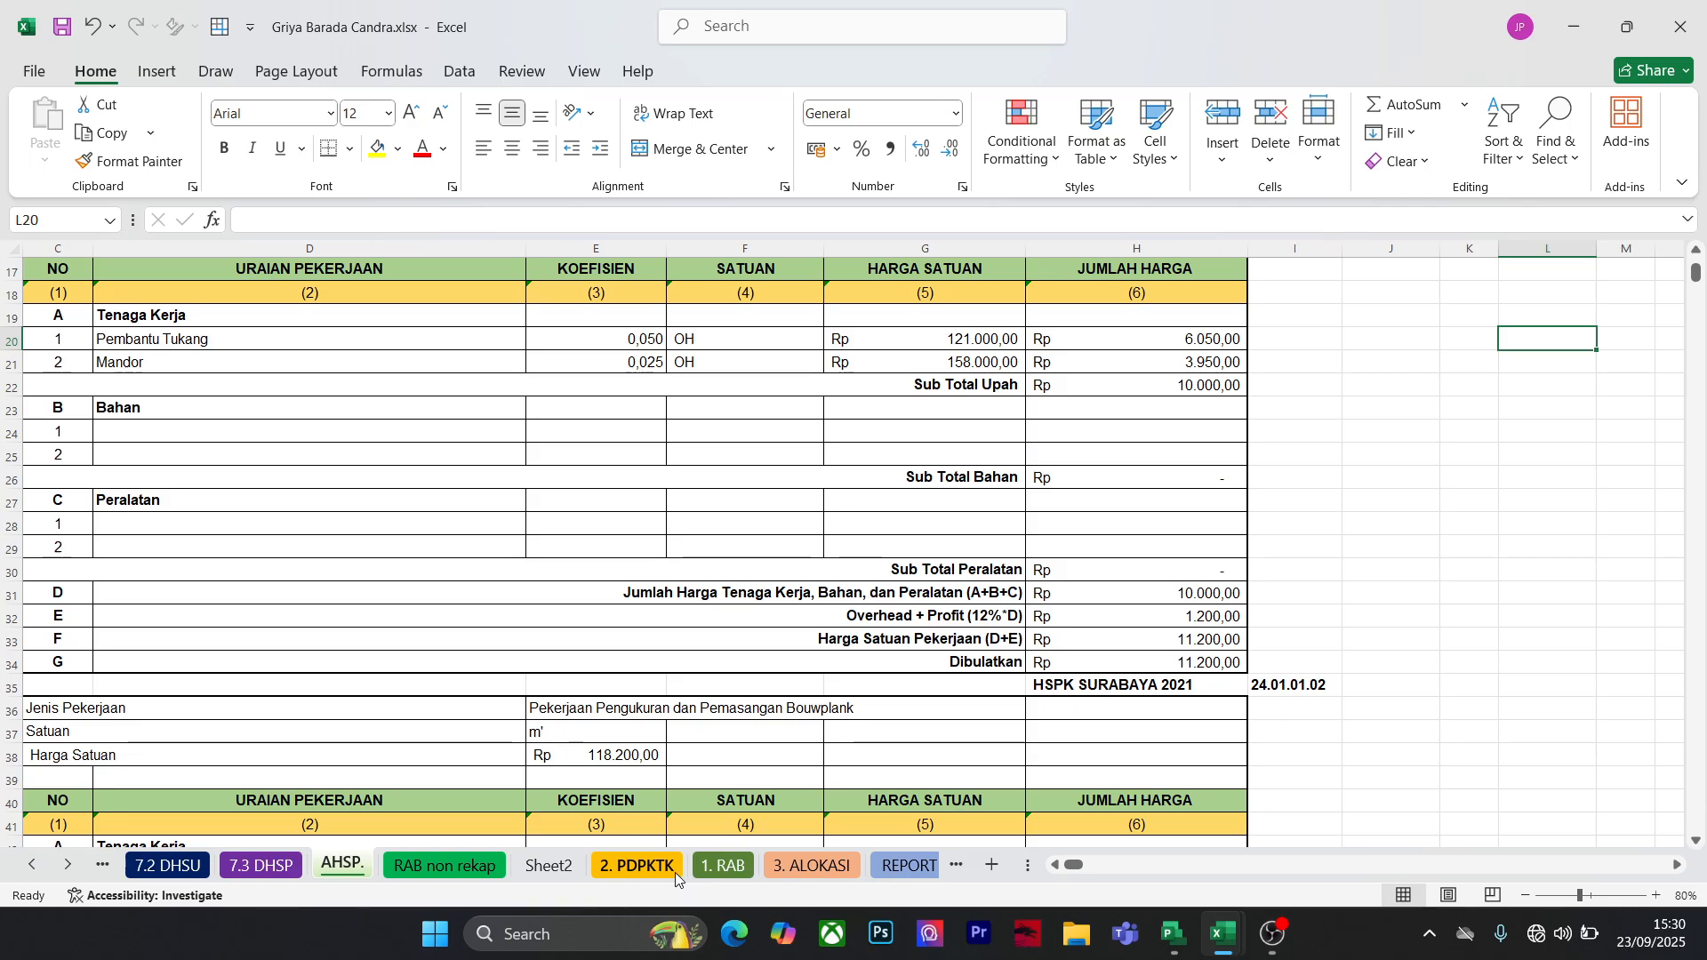
Look over the labour requirements of the Lantai 1 work items on the 2. PDPKTK sheet
{"action": "left_click", "coordinate": [637, 866]}
{"action": "scroll", "coordinate": [794, 663], "scroll_direction": "up", "scroll_amount": 2}
{"action": "scroll", "coordinate": [794, 663], "scroll_direction": "up", "scroll_amount": 3}
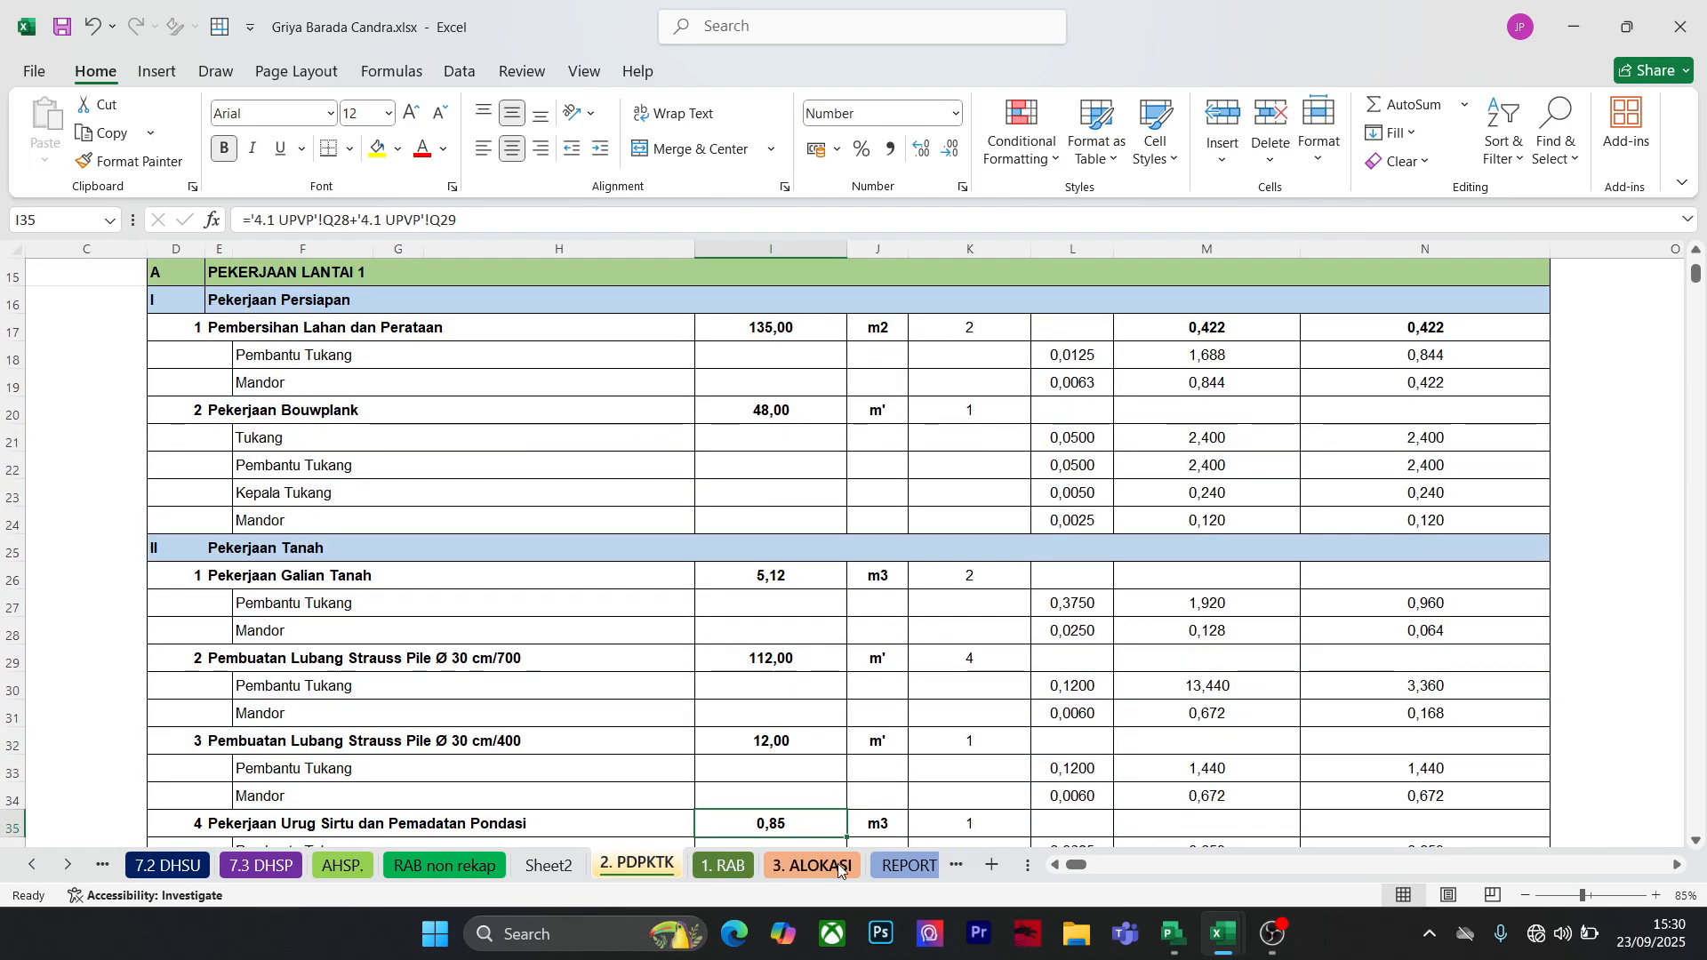
Examine the daily worker counts per trade and the Tenaga Kerja limit checks for both floors on the 3. ALOKASI sheet
{"action": "left_click", "coordinate": [807, 870]}
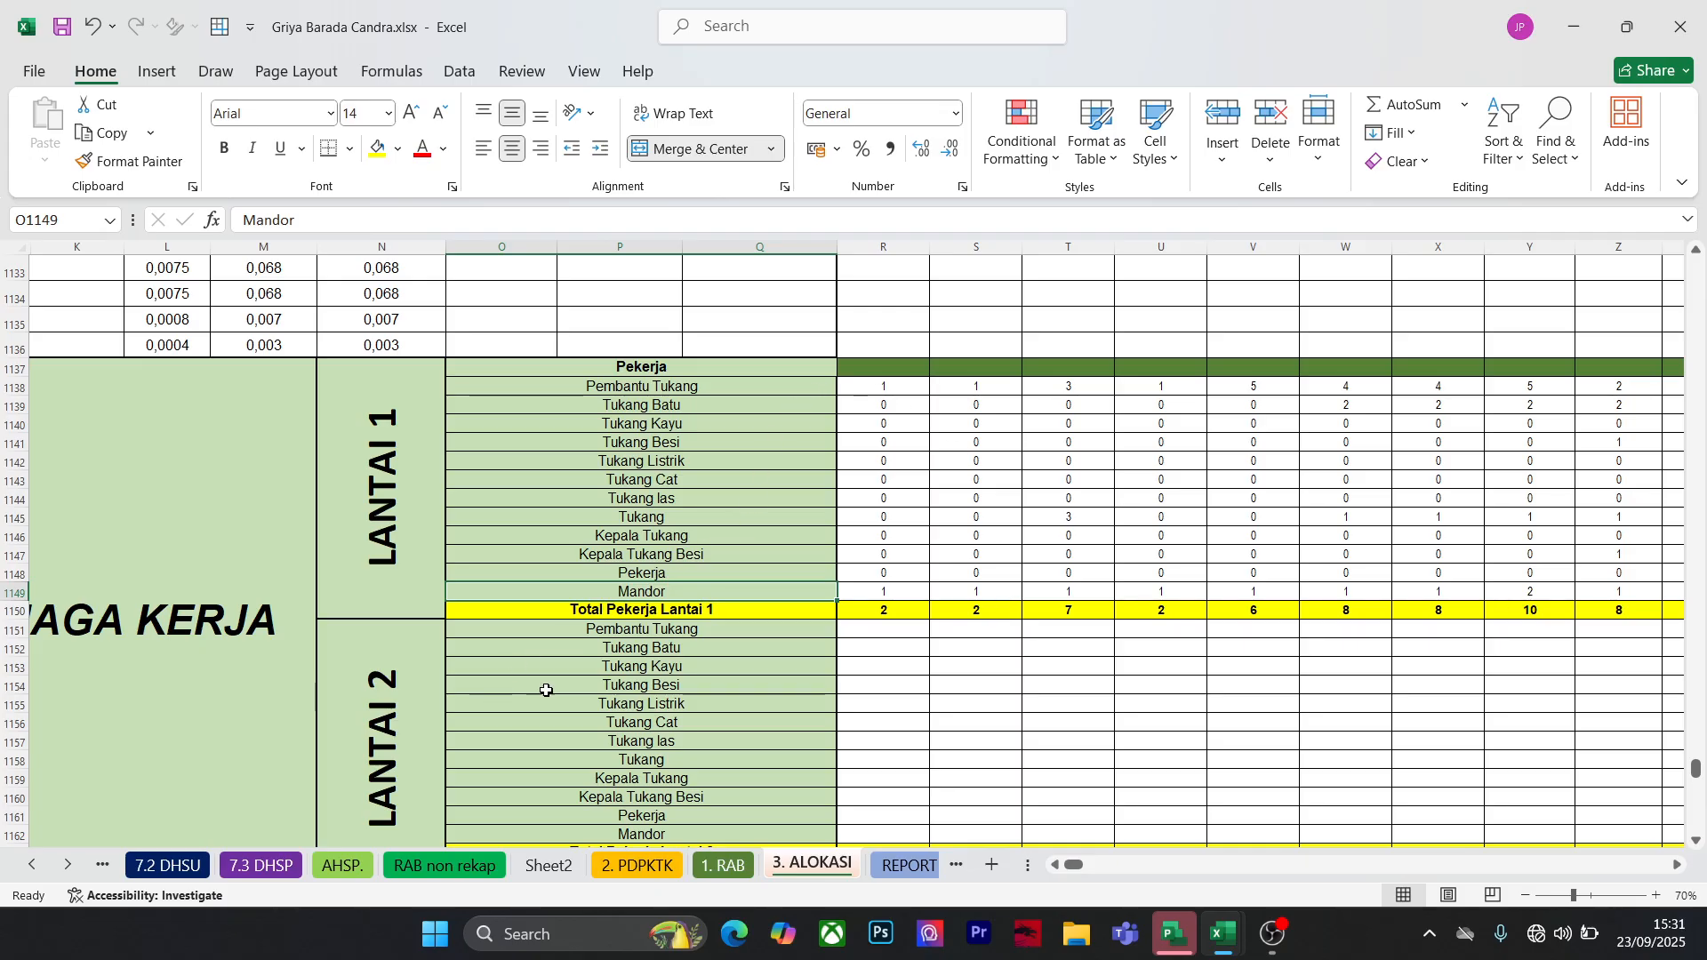
{"action": "left_click", "coordinate": [1031, 744]}
{"action": "scroll", "coordinate": [1033, 743], "scroll_direction": "down", "scroll_amount": 2}
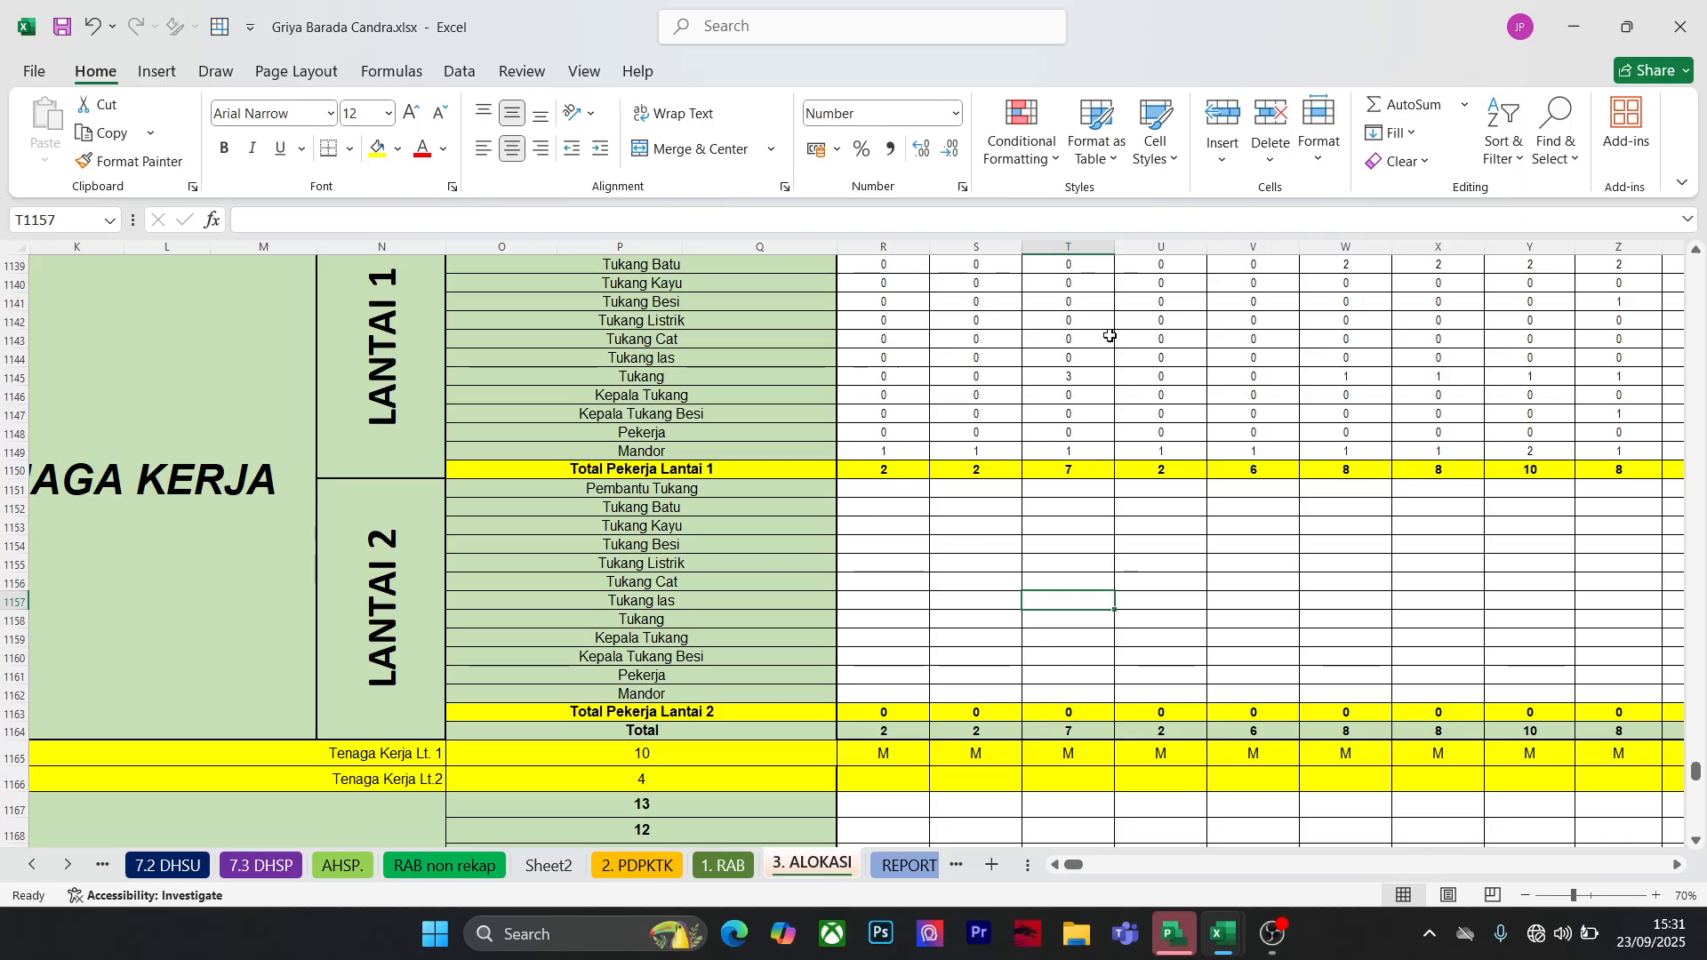
{"action": "left_click", "coordinate": [1080, 360]}
{"action": "left_click", "coordinate": [1081, 396]}
{"action": "left_click", "coordinate": [1221, 390]}
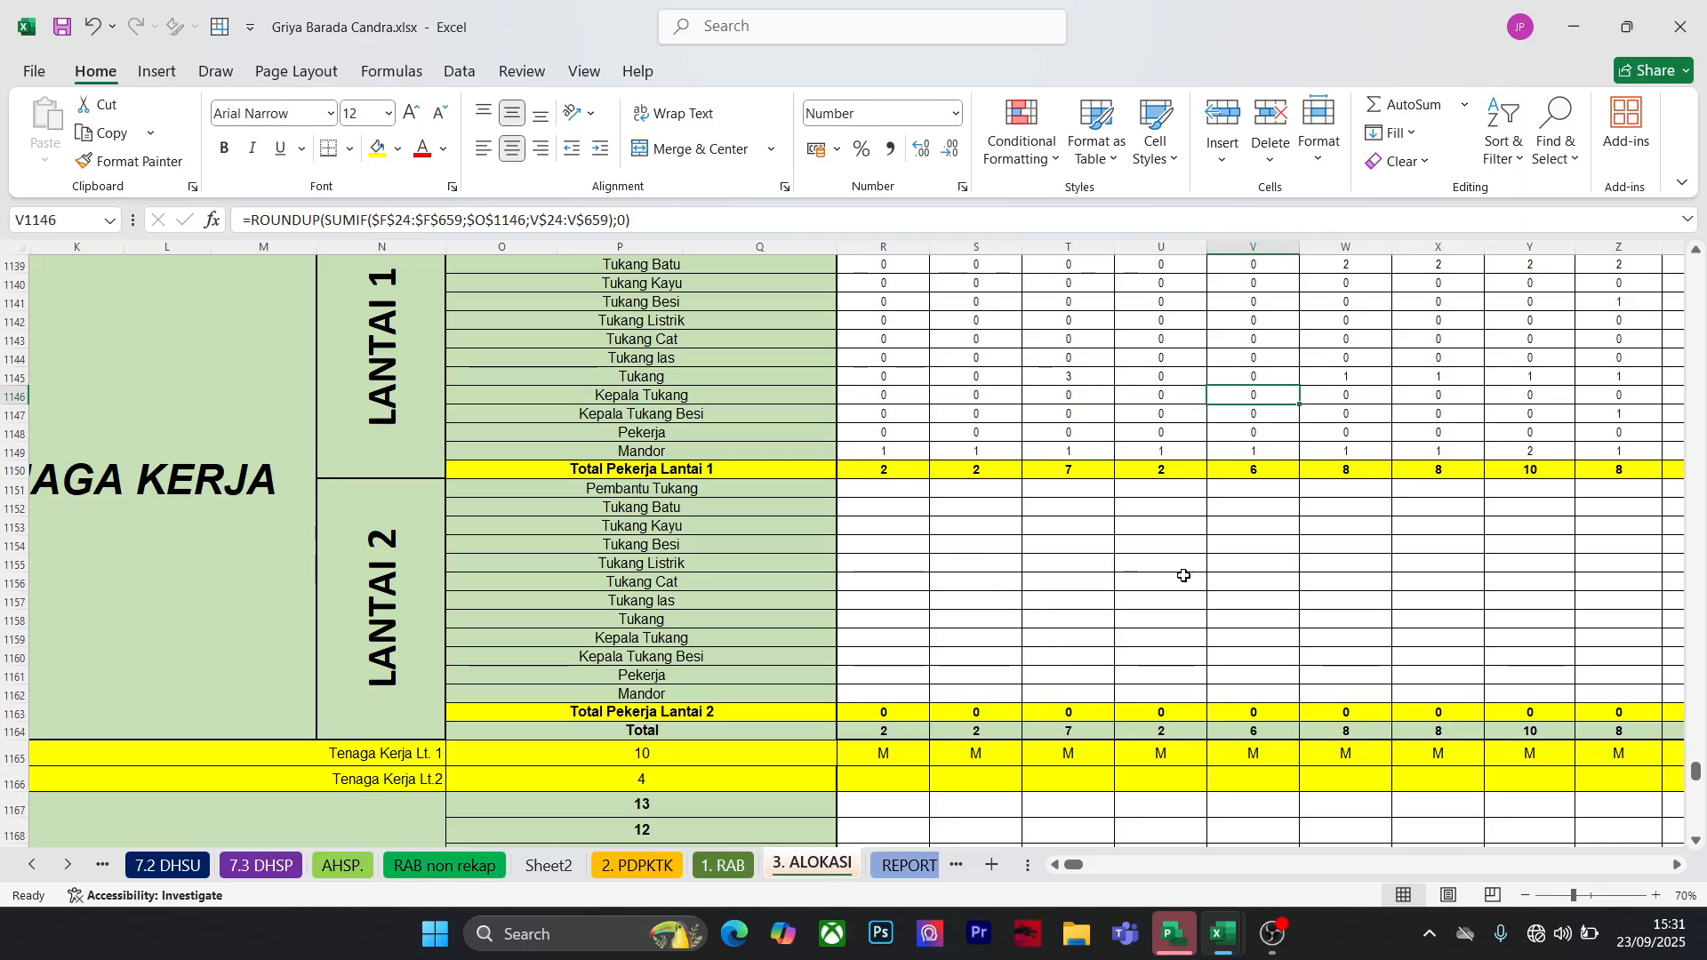
{"action": "left_click", "coordinate": [1161, 733]}
{"action": "left_click", "coordinate": [1236, 747]}
{"action": "left_click", "coordinate": [1342, 757]}
{"action": "left_click", "coordinate": [1437, 781]}
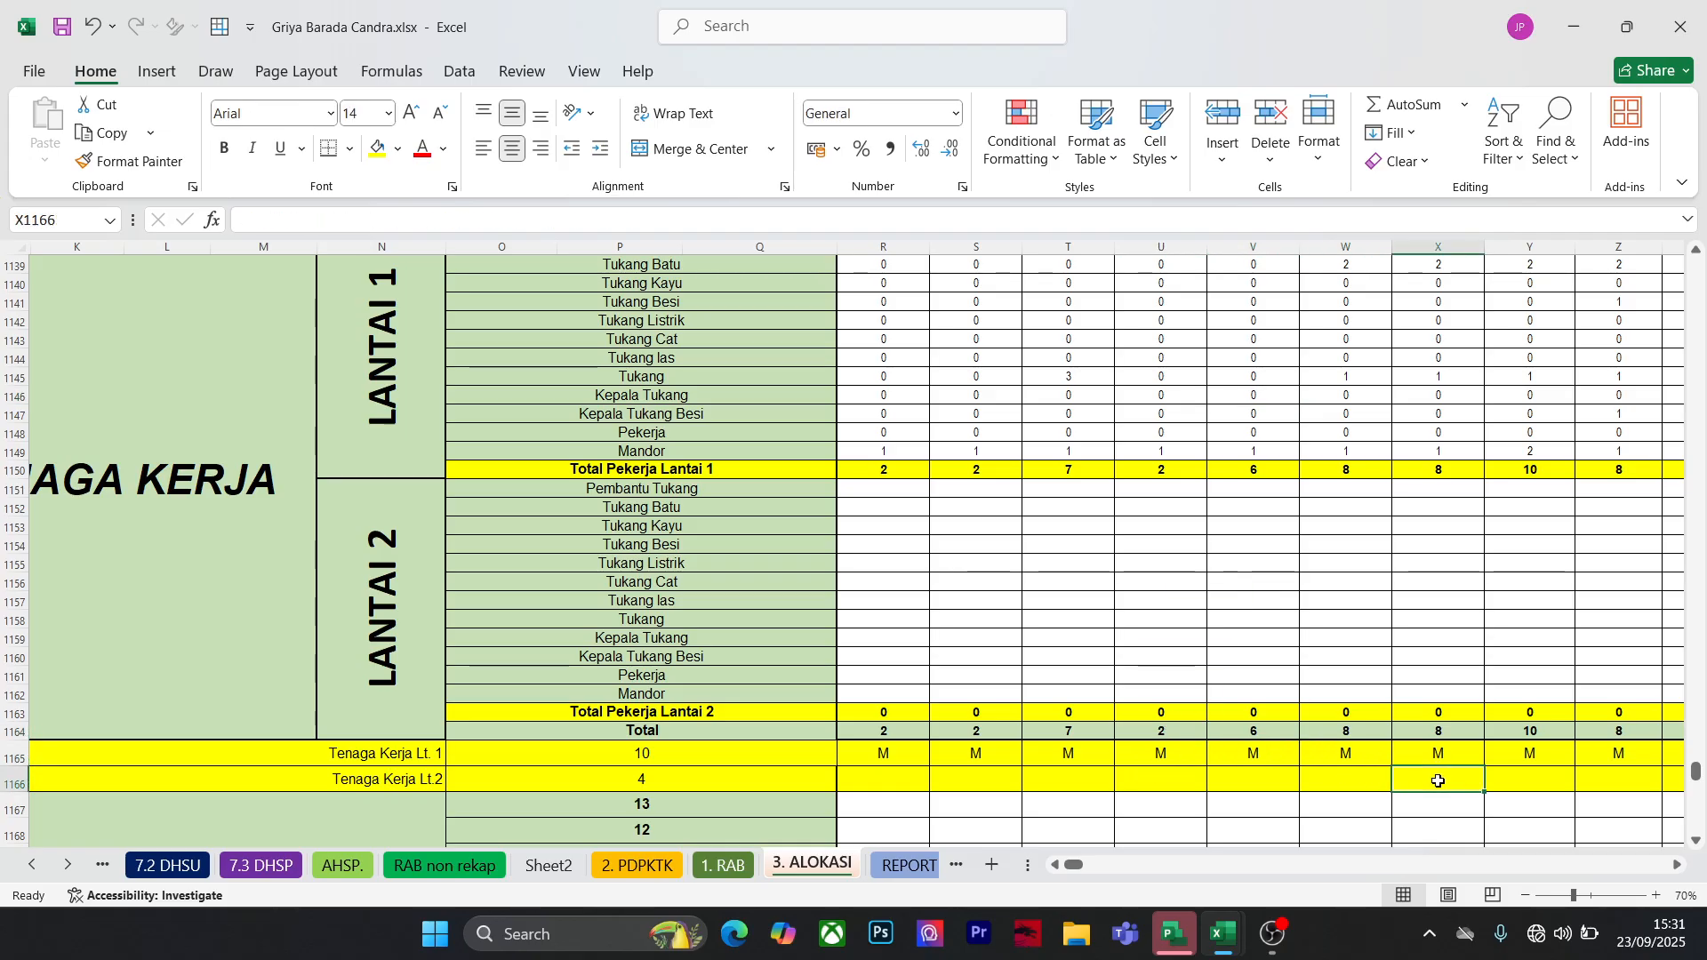
{"action": "left_click", "coordinate": [1315, 779]}
{"action": "left_click", "coordinate": [1270, 758]}
{"action": "scroll", "coordinate": [1175, 728], "scroll_direction": "down", "scroll_amount": 3}
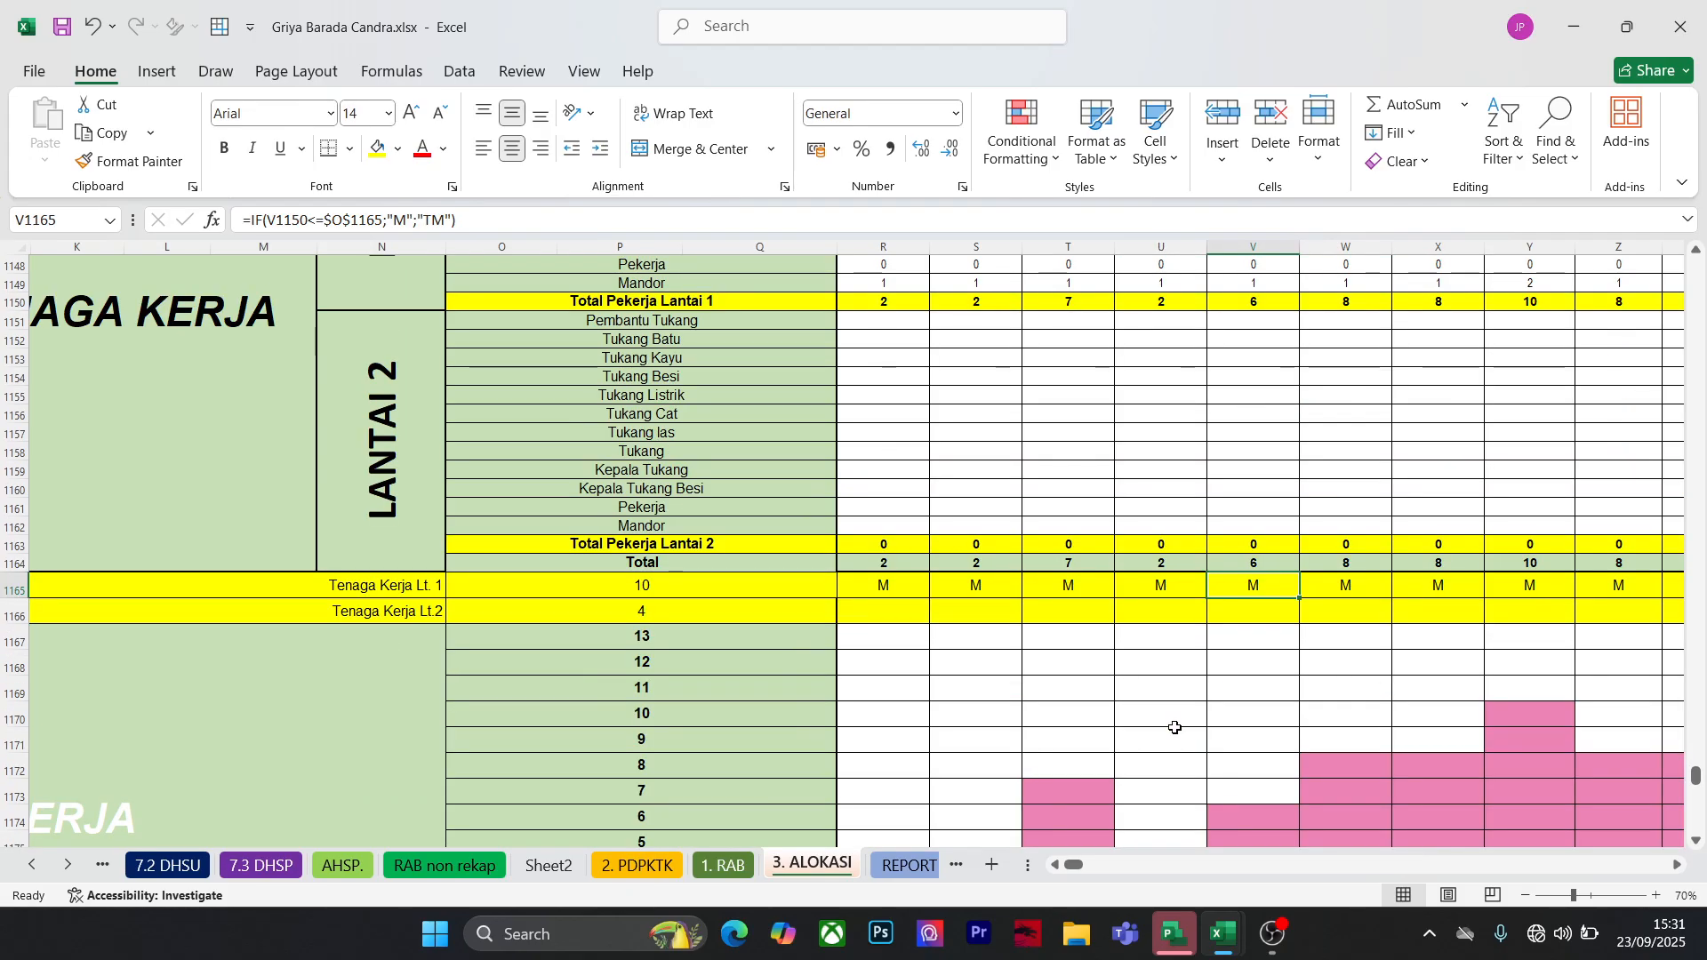
Review the last work items above the worker recap on the allocation sheet and return to the start of the sheet
{"action": "scroll", "coordinate": [1175, 728], "scroll_direction": "up", "scroll_amount": 5}
{"action": "scroll", "coordinate": [1176, 728], "scroll_direction": "up", "scroll_amount": 6}
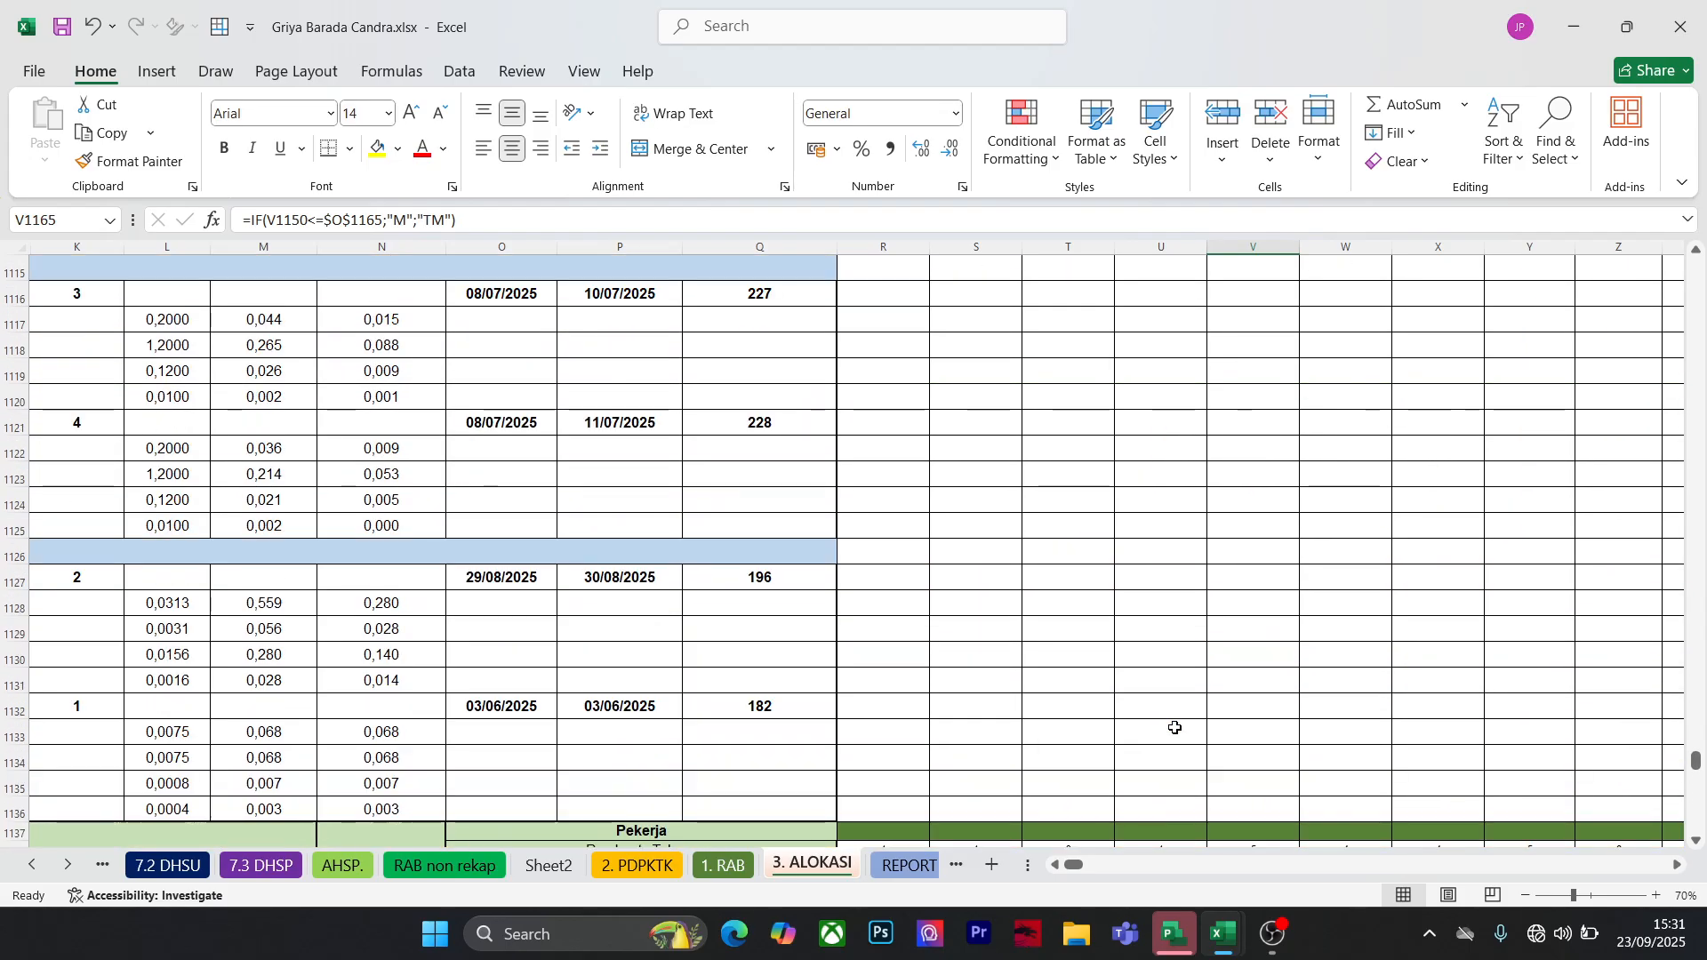
{"action": "scroll", "coordinate": [1175, 728], "scroll_direction": "down", "scroll_amount": 5}
{"action": "scroll", "coordinate": [1176, 728], "scroll_direction": "up", "scroll_amount": 3}
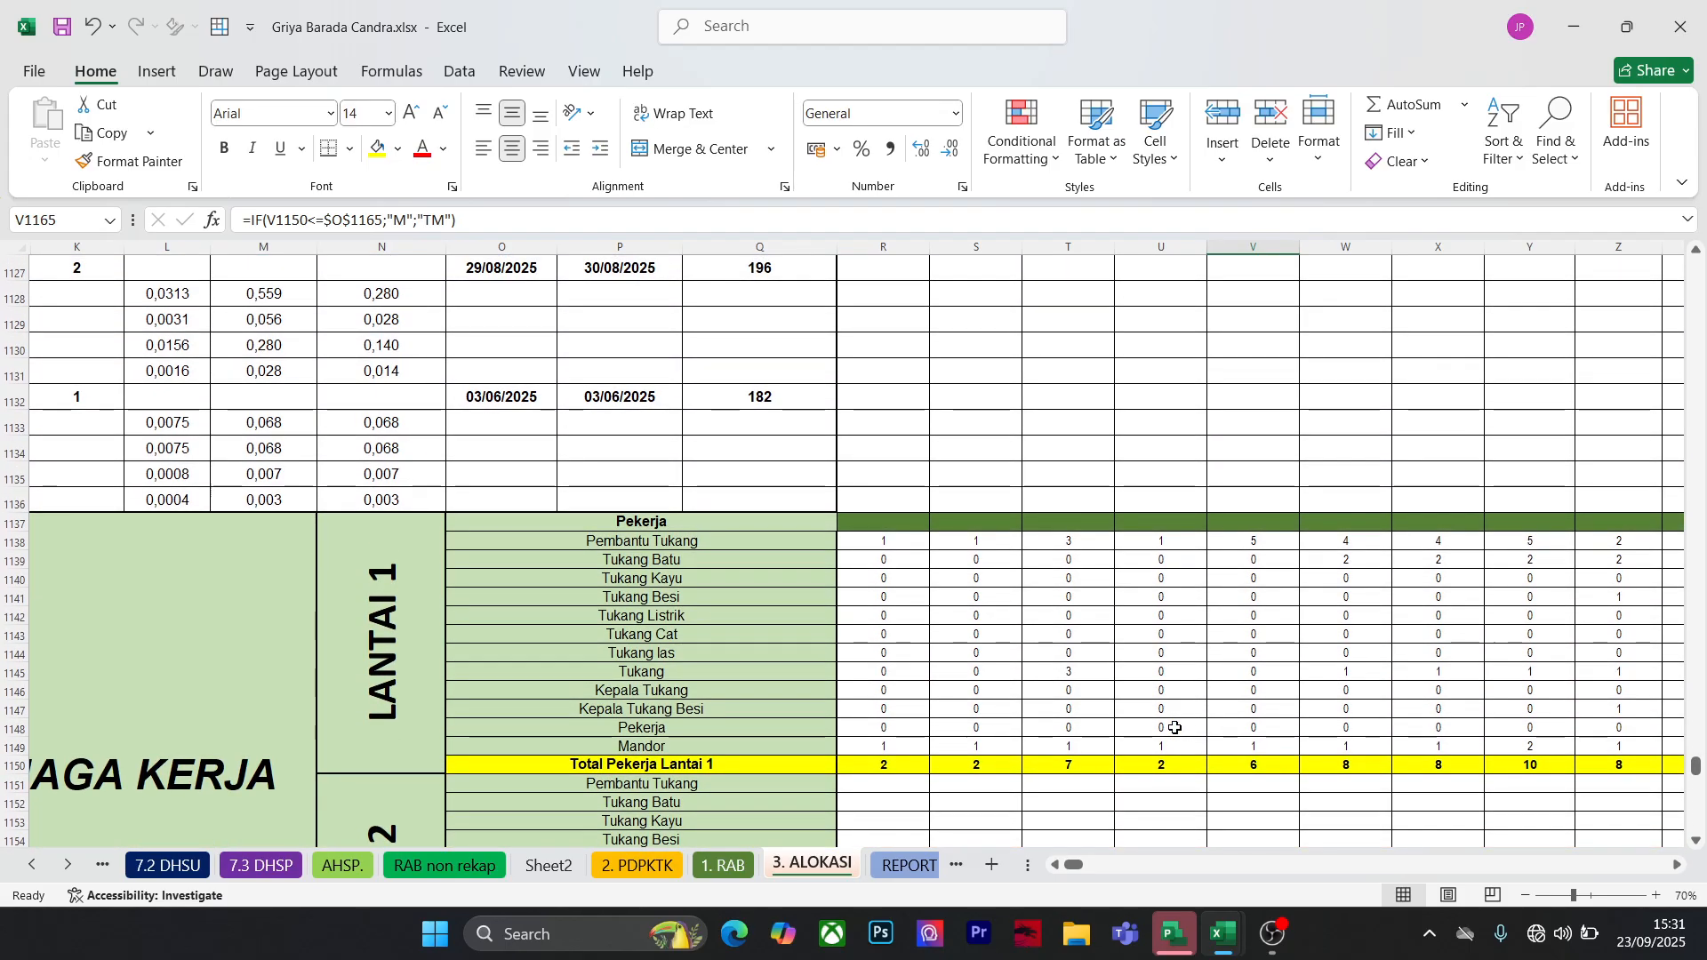
{"action": "scroll", "coordinate": [1175, 728], "scroll_direction": "down", "scroll_amount": 6}
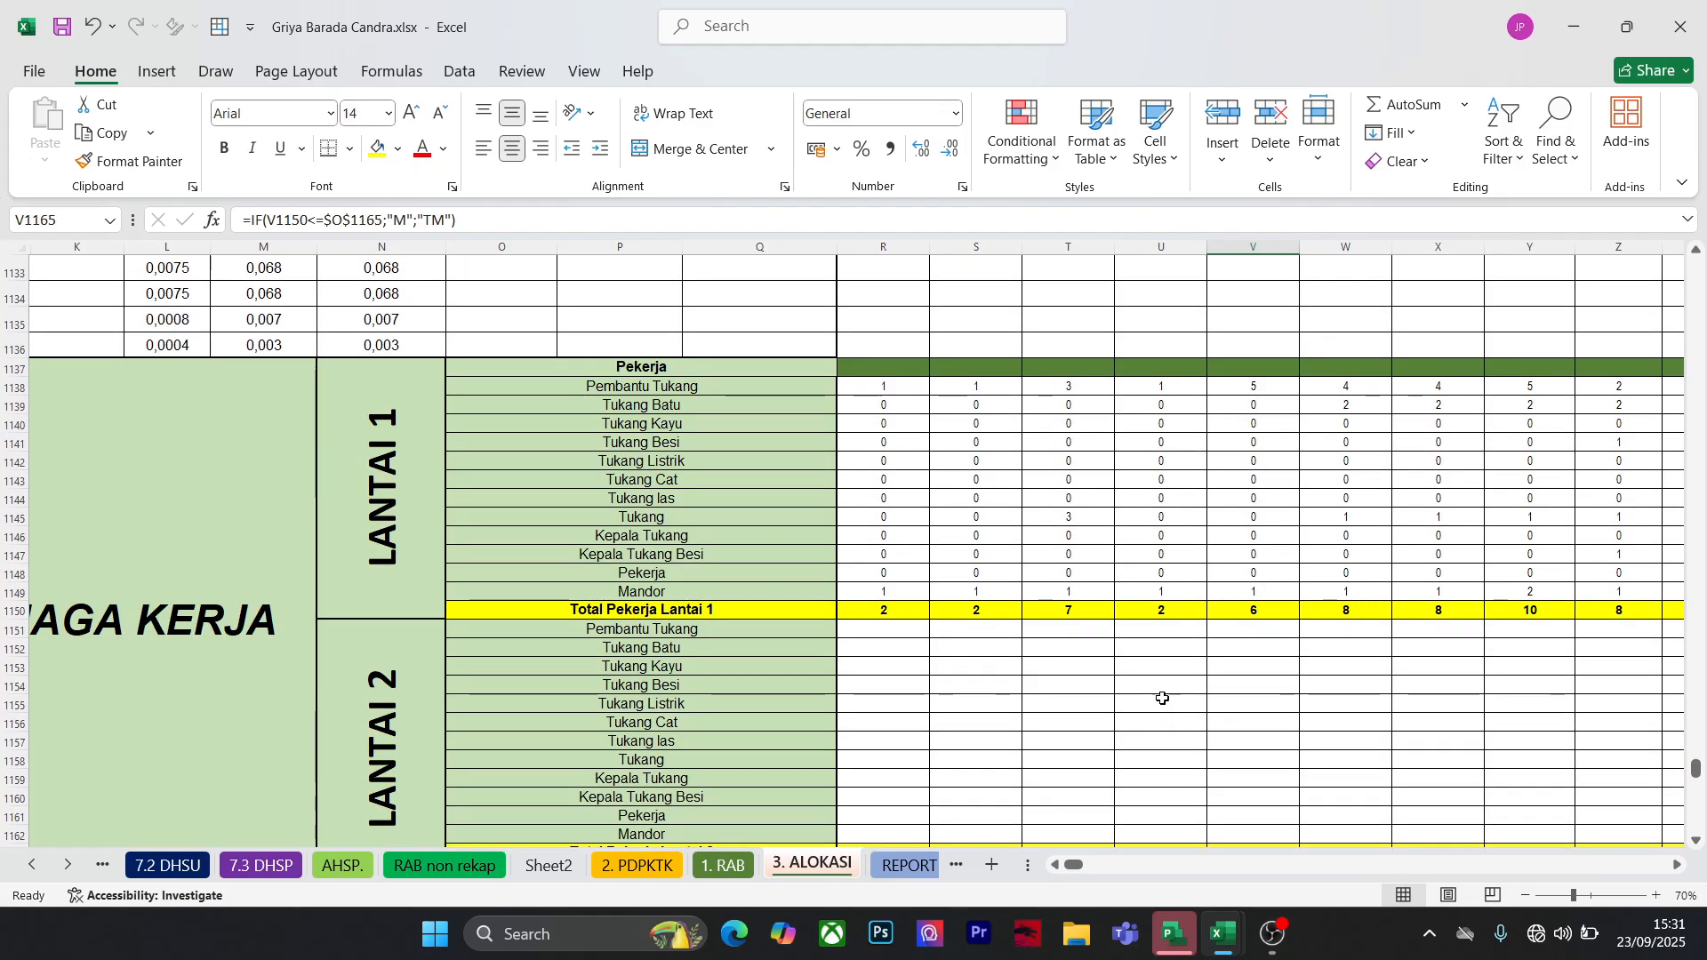
{"action": "scroll", "coordinate": [1162, 692], "scroll_direction": "up", "scroll_amount": 6}
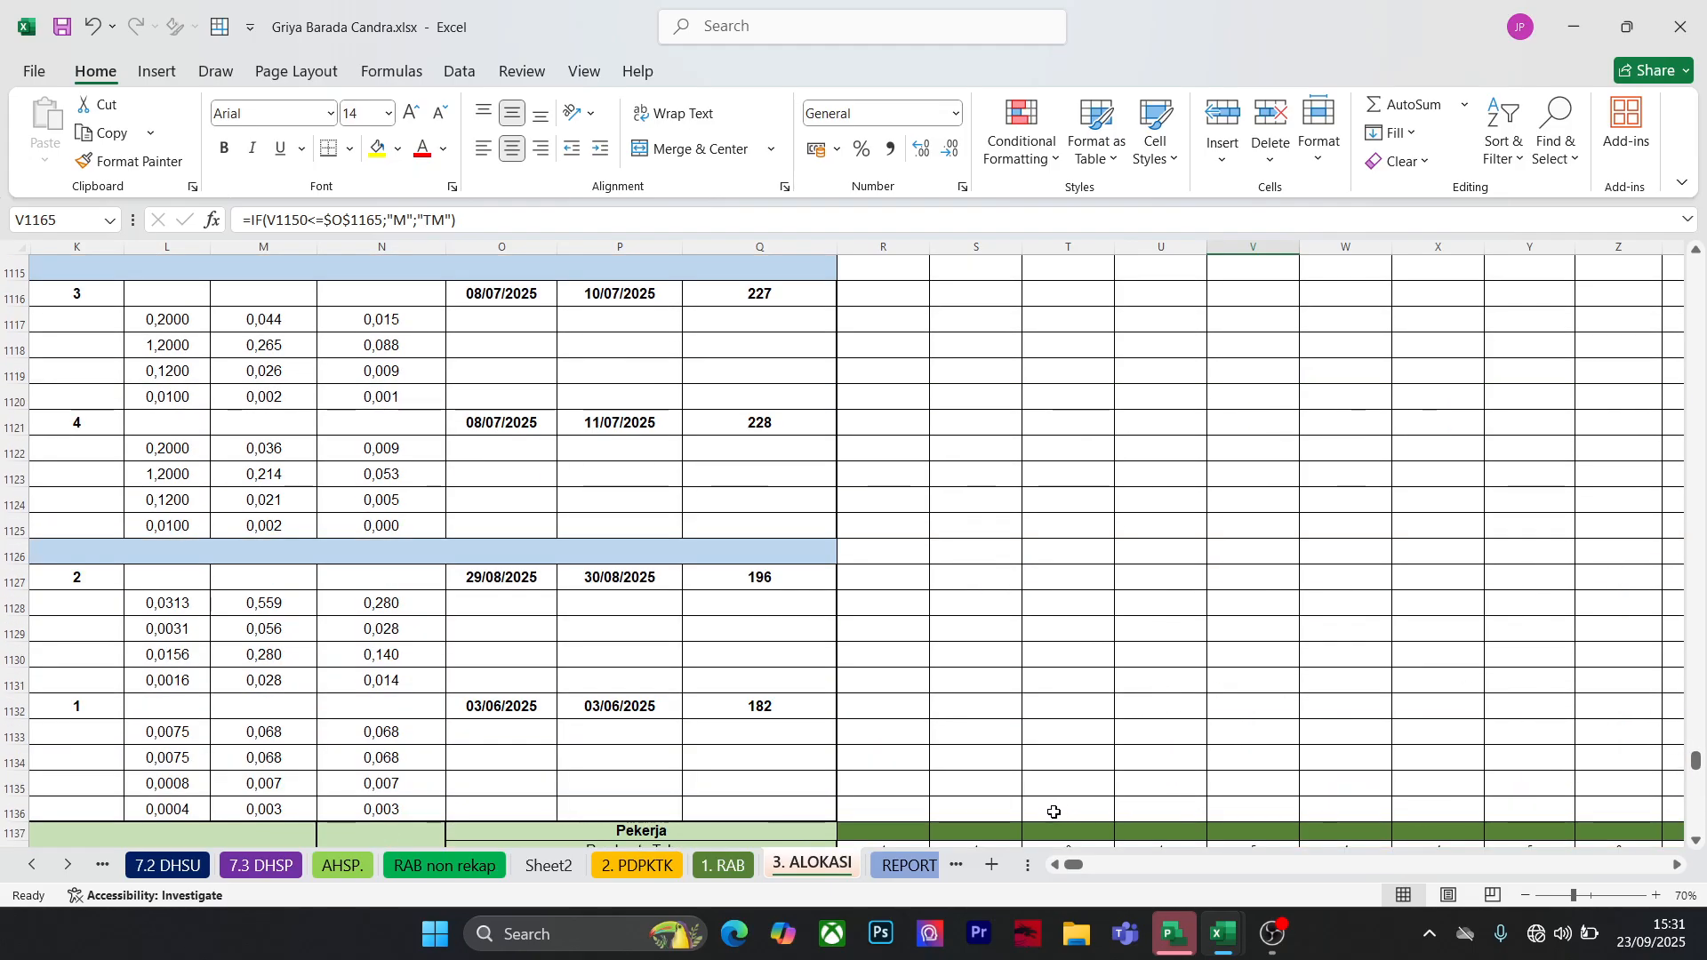
{"action": "left_click_drag", "start_coordinate": [1074, 865], "coordinate": [1032, 867]}
{"action": "scroll", "coordinate": [1181, 602], "scroll_direction": "up", "scroll_amount": 7}
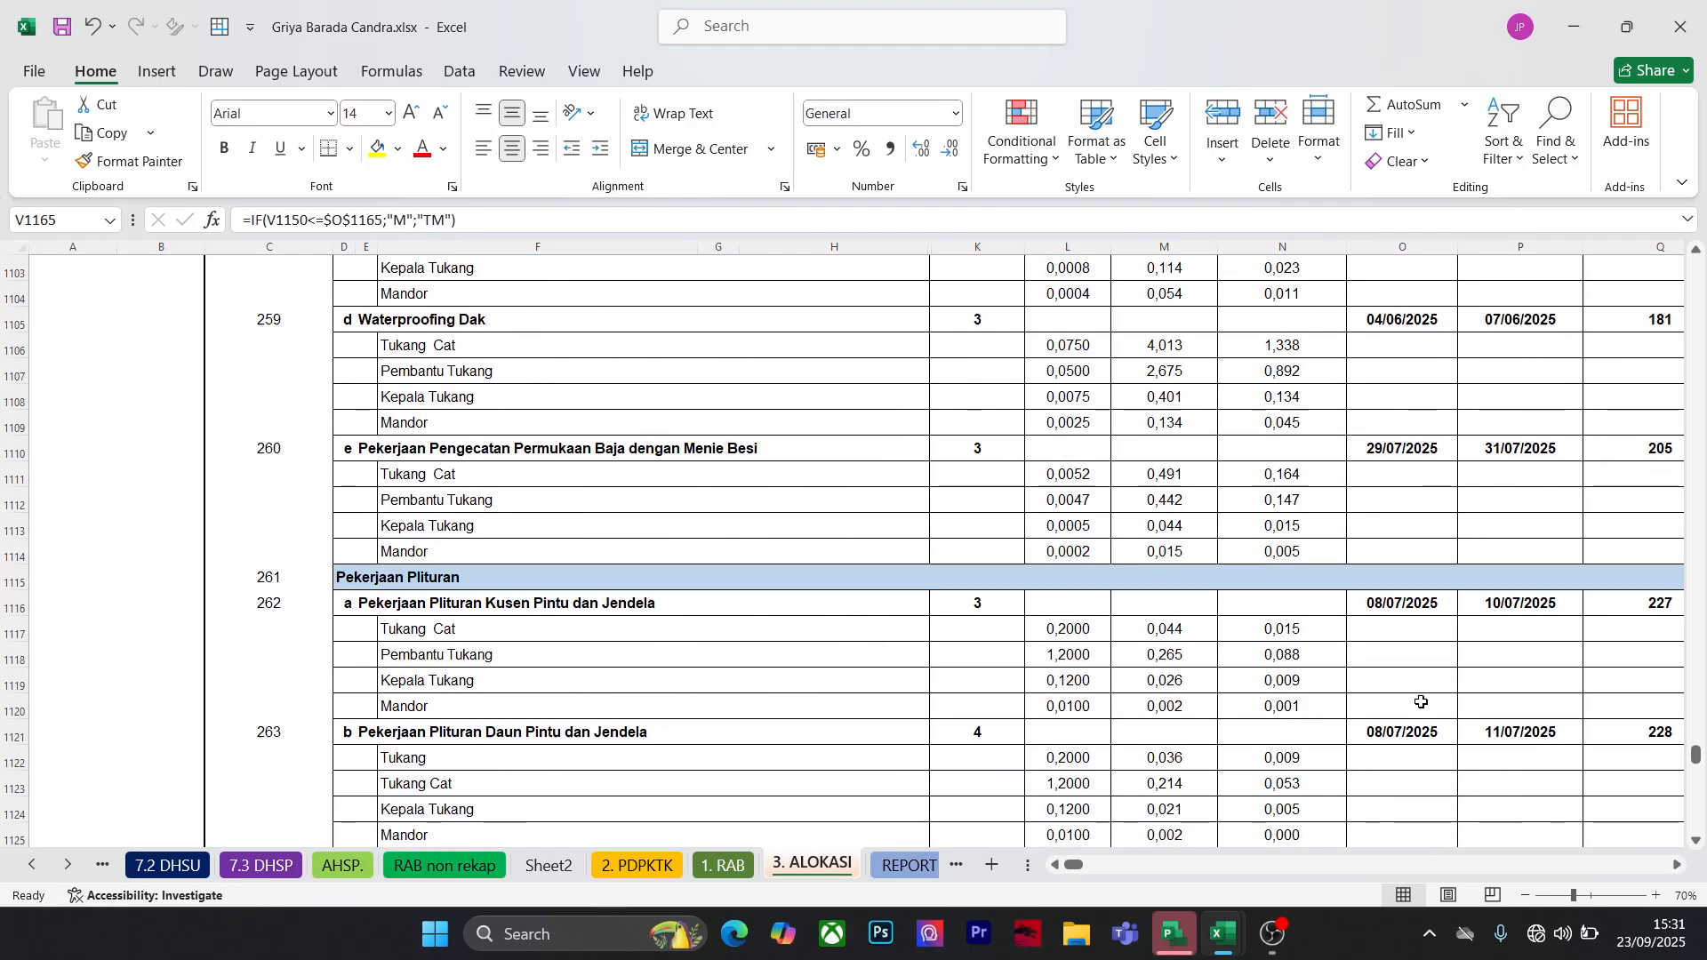
{"action": "left_click", "coordinate": [1527, 896]}
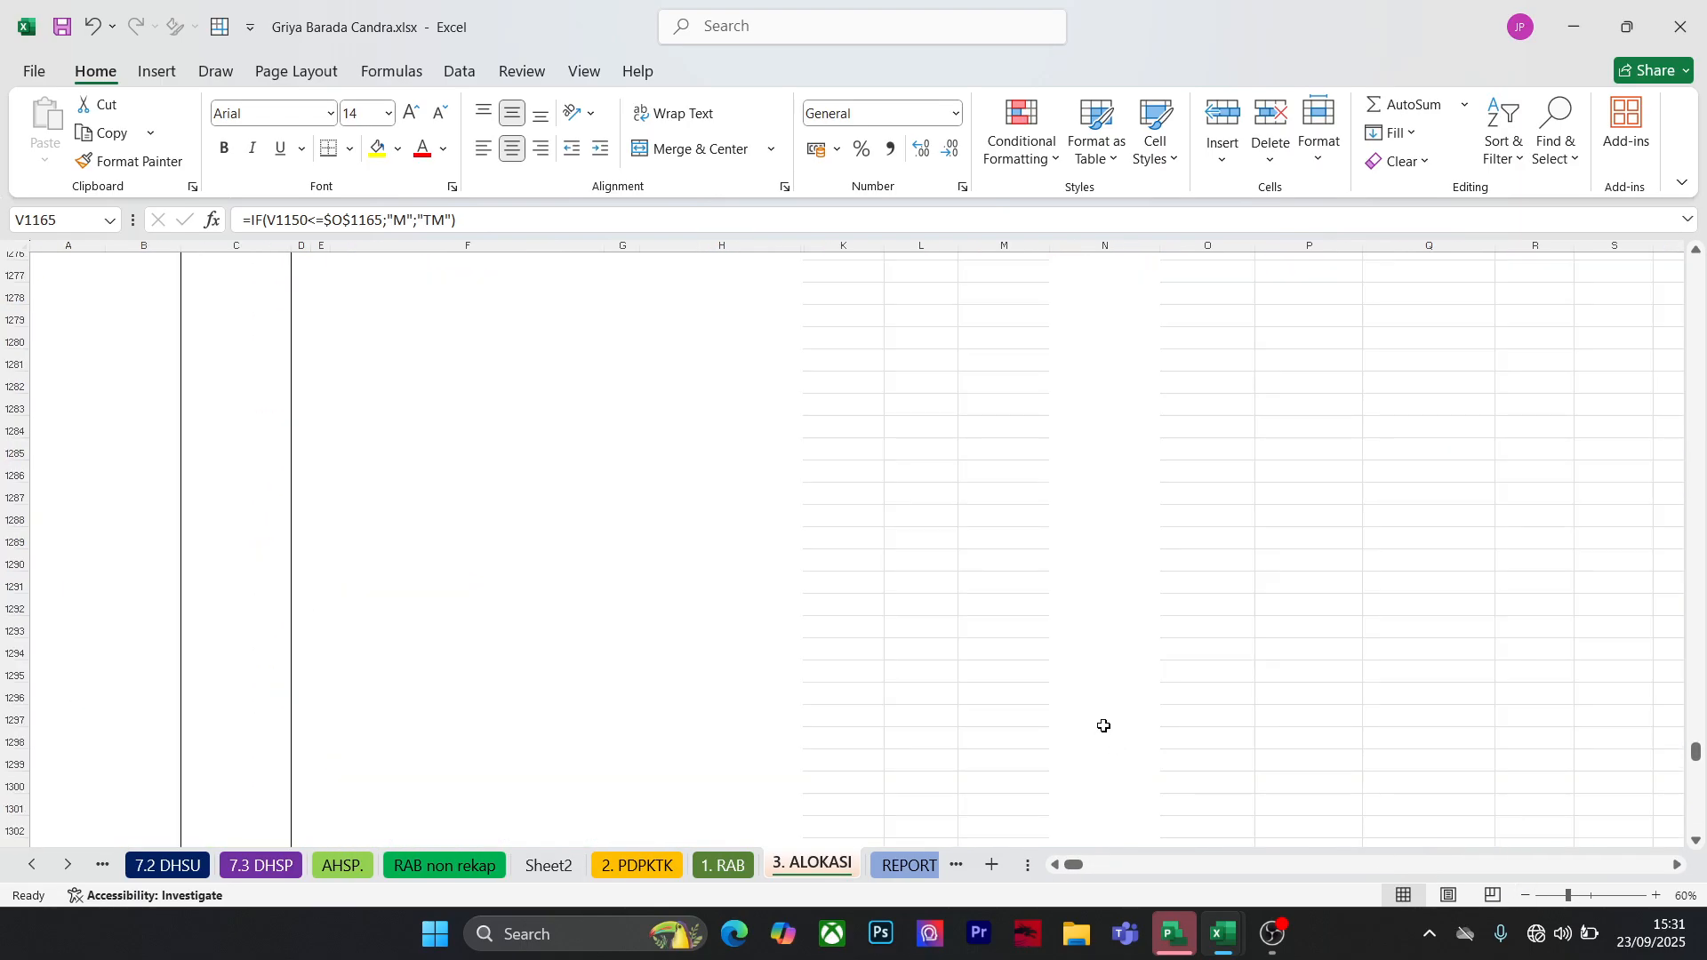
{"action": "left_click", "coordinate": [1062, 764]}
{"action": "left_click", "coordinate": [633, 632]}
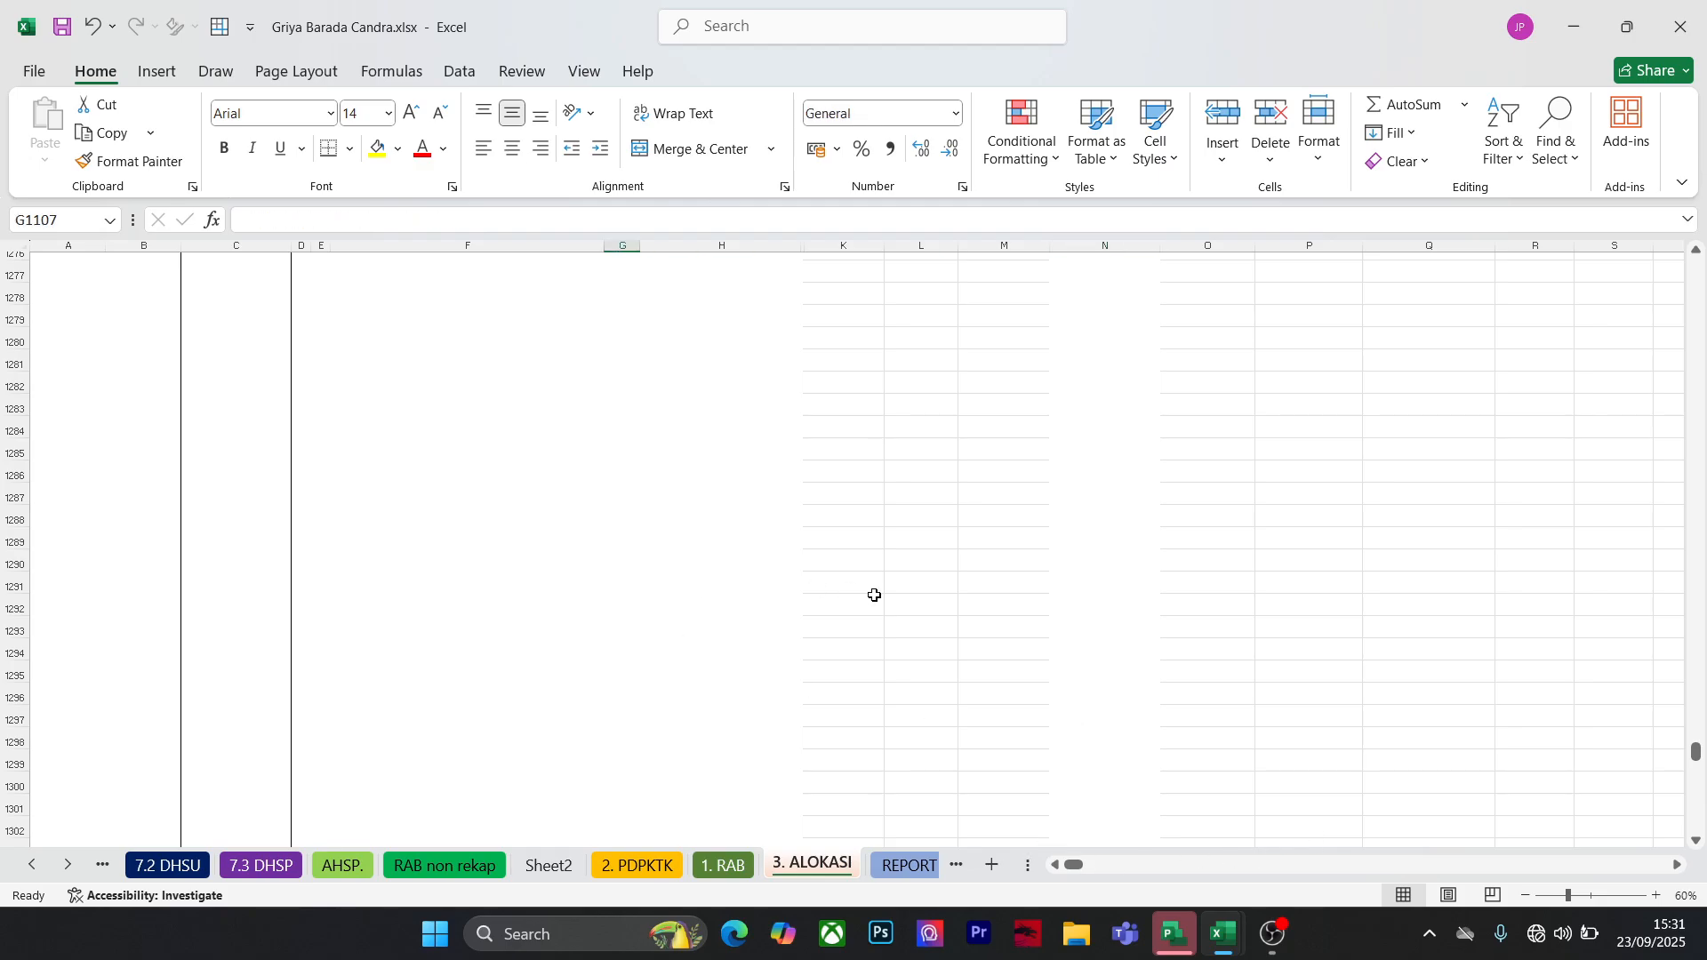
{"action": "scroll", "coordinate": [874, 596], "scroll_direction": "up", "scroll_amount": 3}
{"action": "scroll", "coordinate": [895, 598], "scroll_direction": "up", "scroll_amount": 3}
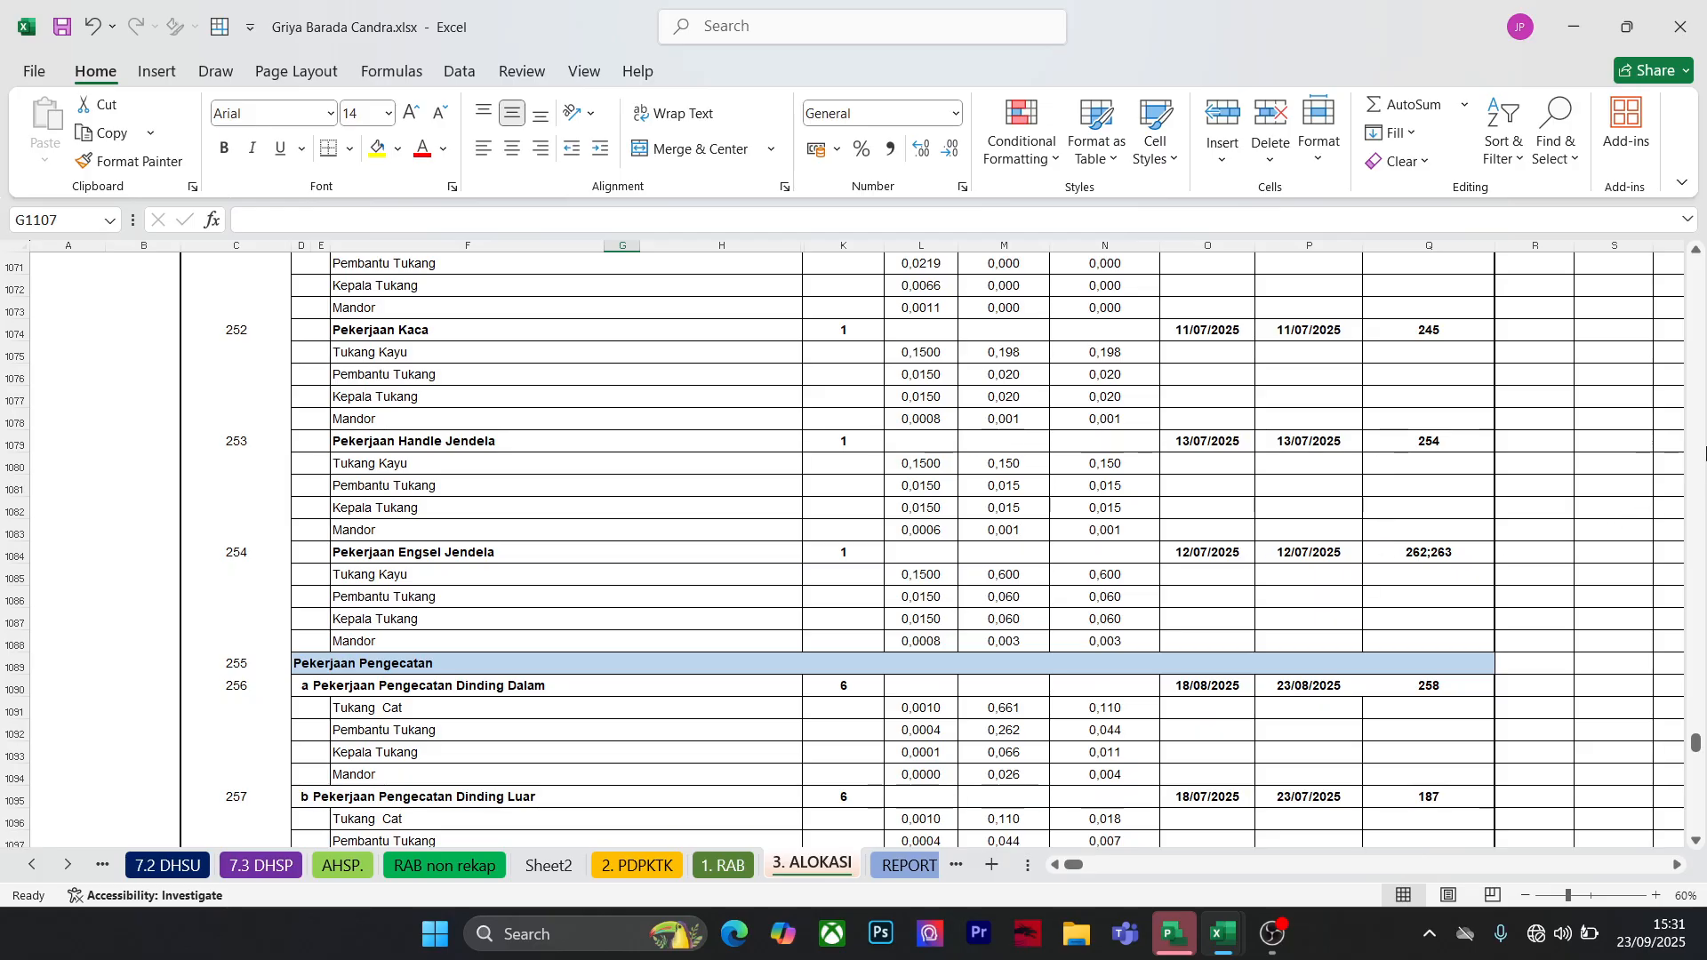
{"action": "left_click_drag", "start_coordinate": [1700, 749], "coordinate": [1698, 263]}
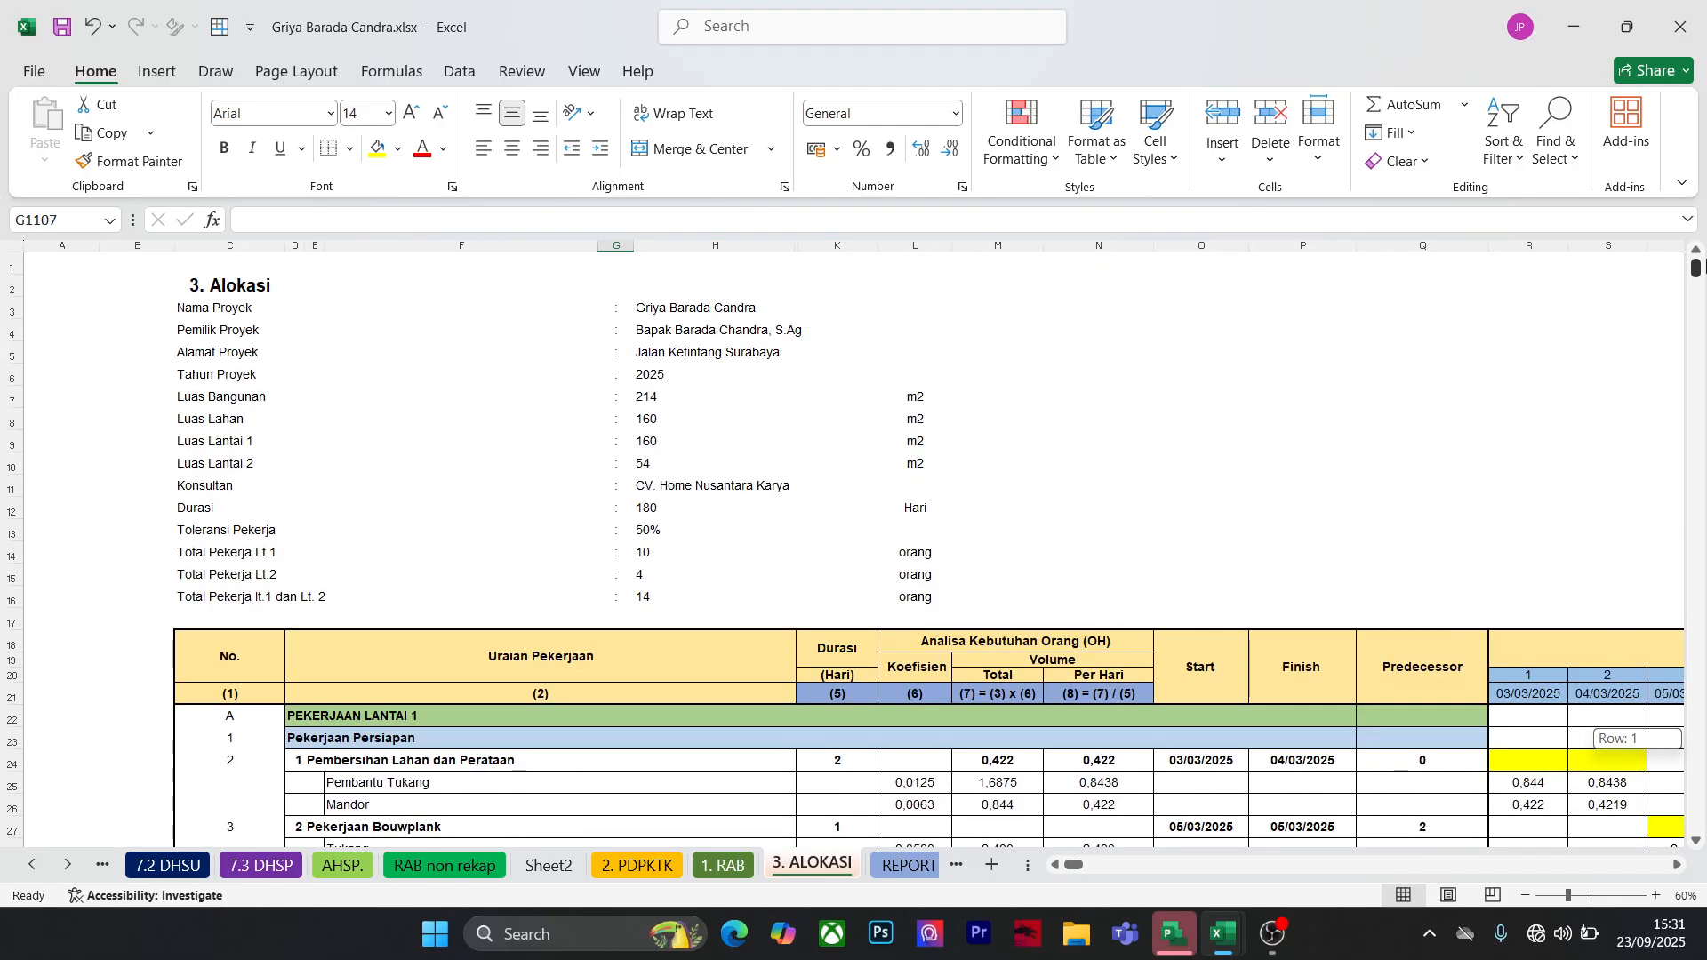
Examine the durations, labour needs, dates and predecessors of the Persiapan, Tanah and Beton work items on the allocation sheet
{"action": "scroll", "coordinate": [1123, 505], "scroll_direction": "down", "scroll_amount": 8}
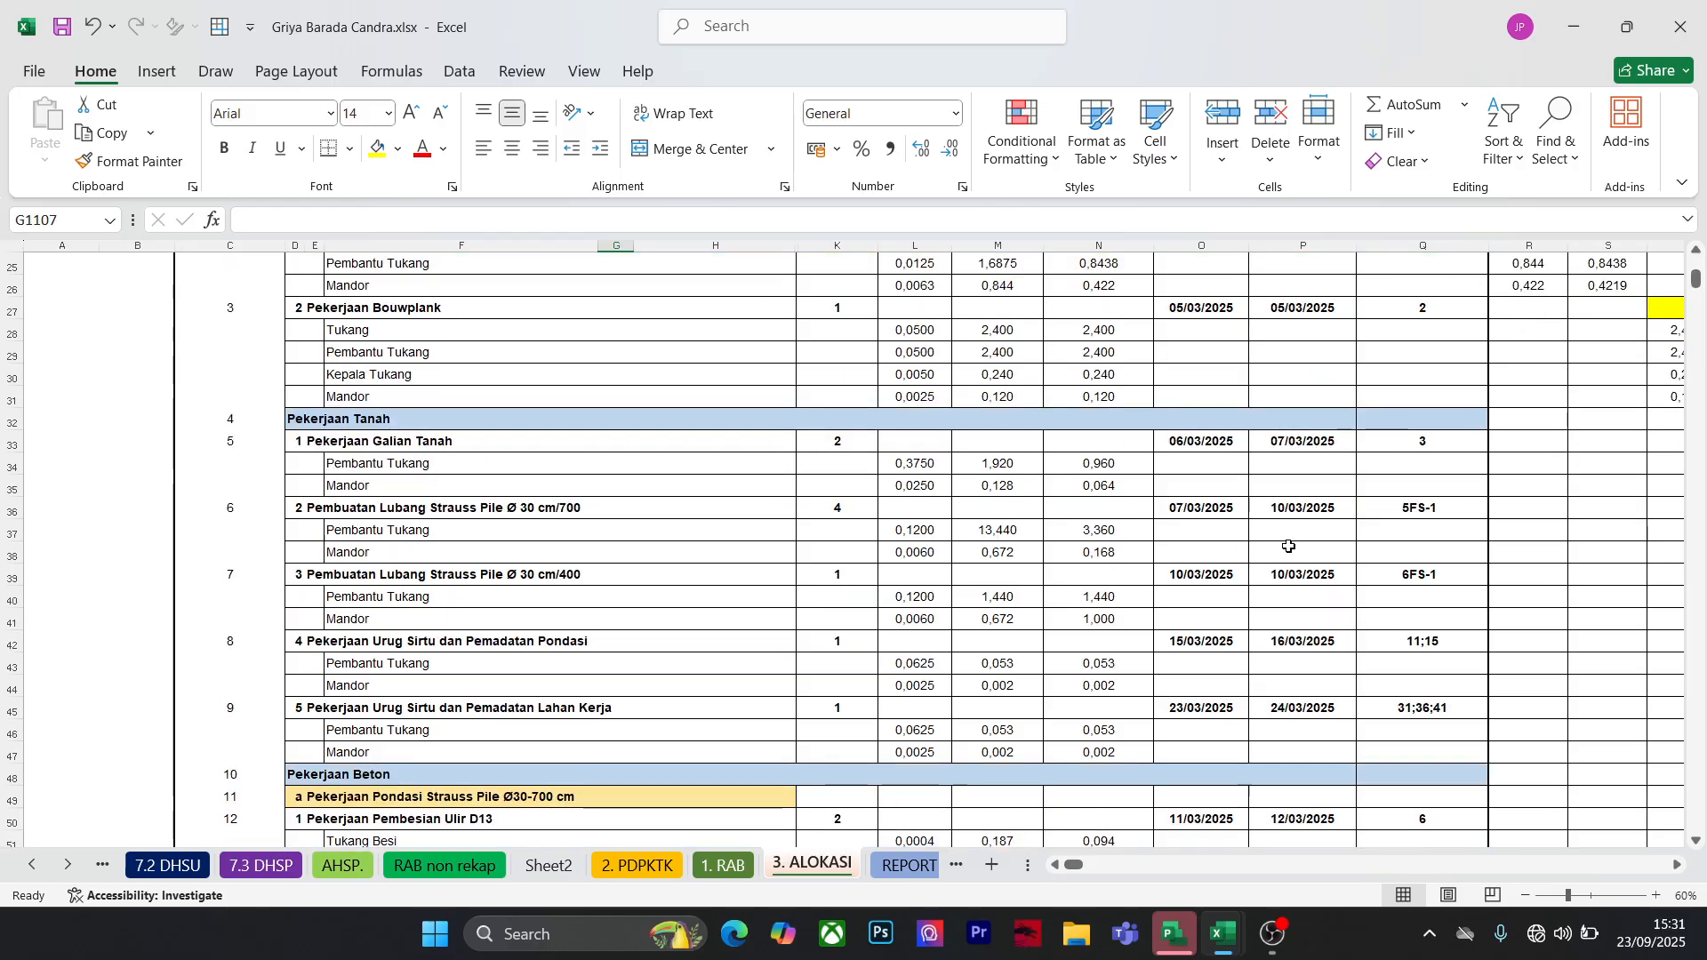
{"action": "scroll", "coordinate": [1289, 546], "scroll_direction": "down", "scroll_amount": 2}
{"action": "scroll", "coordinate": [1289, 546], "scroll_direction": "up", "scroll_amount": 3}
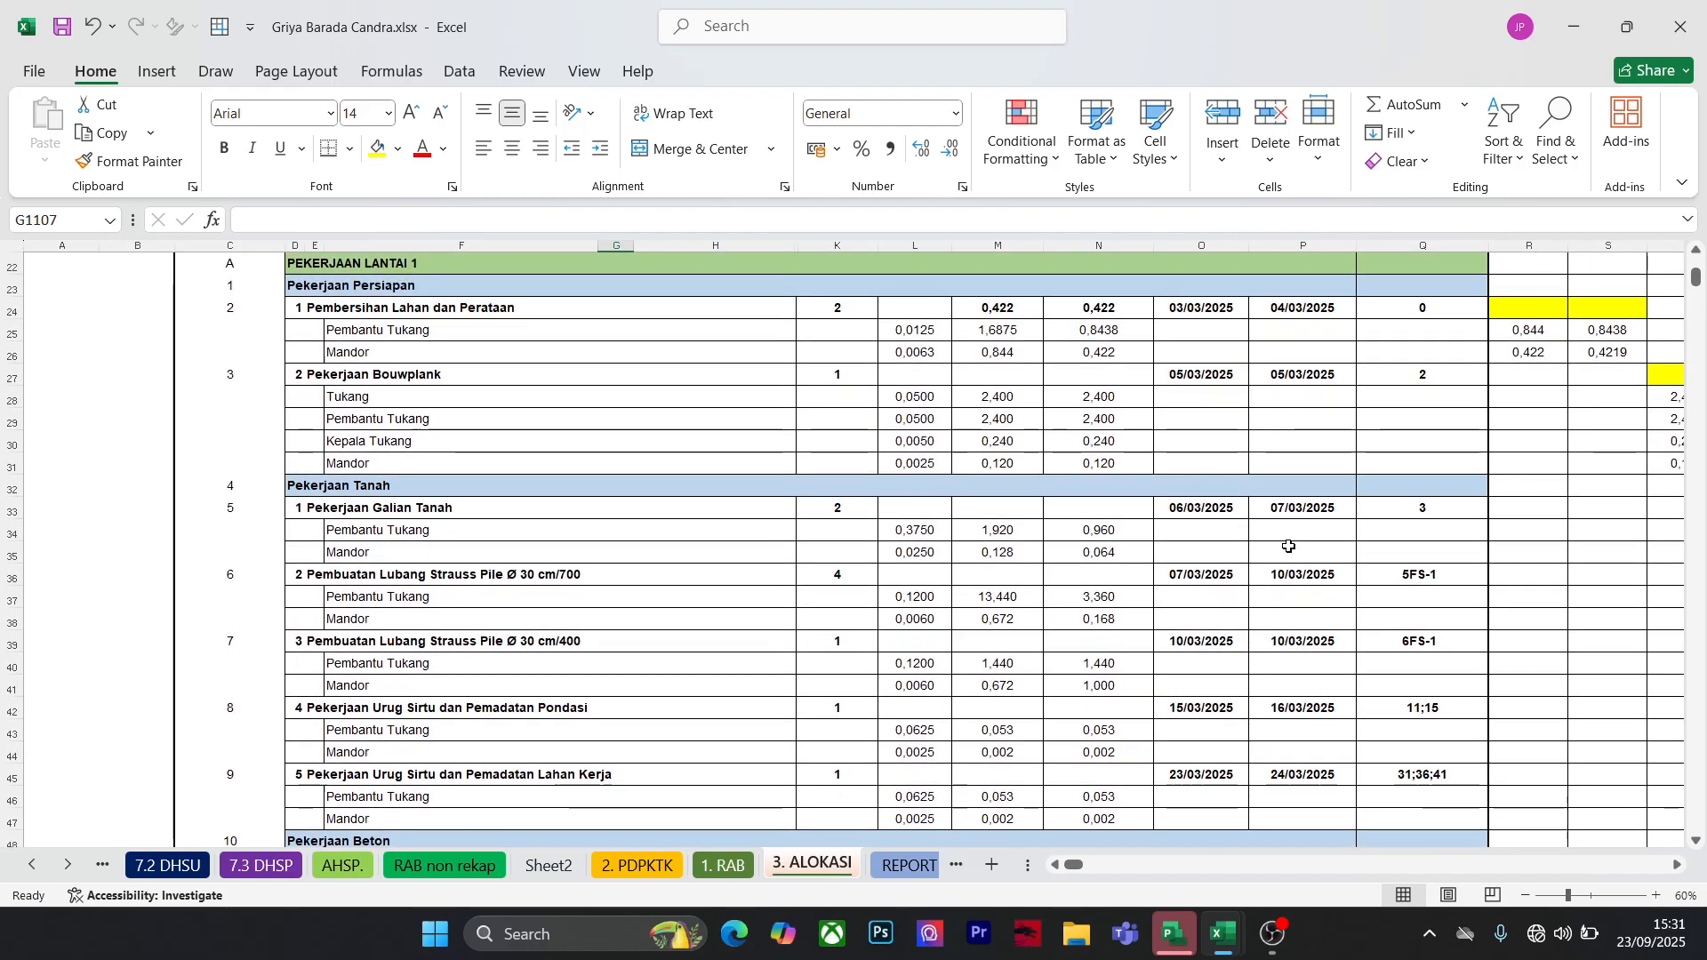
{"action": "scroll", "coordinate": [1289, 551], "scroll_direction": "down", "scroll_amount": 3}
{"action": "scroll", "coordinate": [978, 702], "scroll_direction": "down", "scroll_amount": 2}
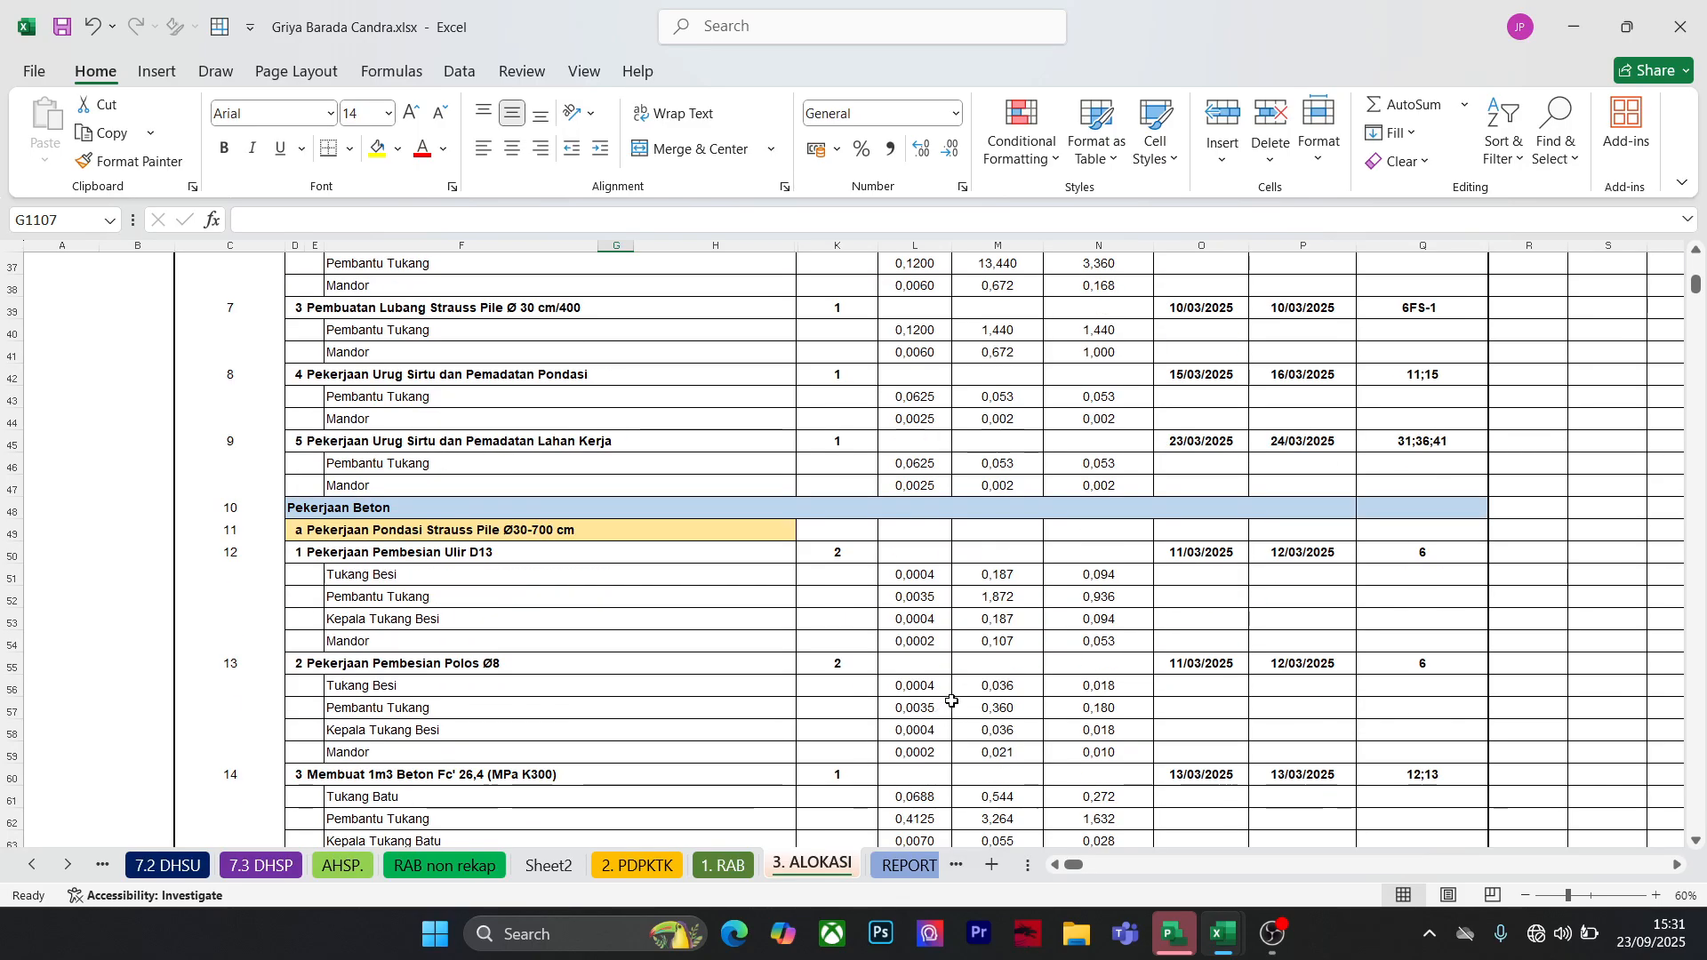
{"action": "scroll", "coordinate": [952, 702], "scroll_direction": "down", "scroll_amount": 2}
{"action": "scroll", "coordinate": [960, 693], "scroll_direction": "up", "scroll_amount": 9}
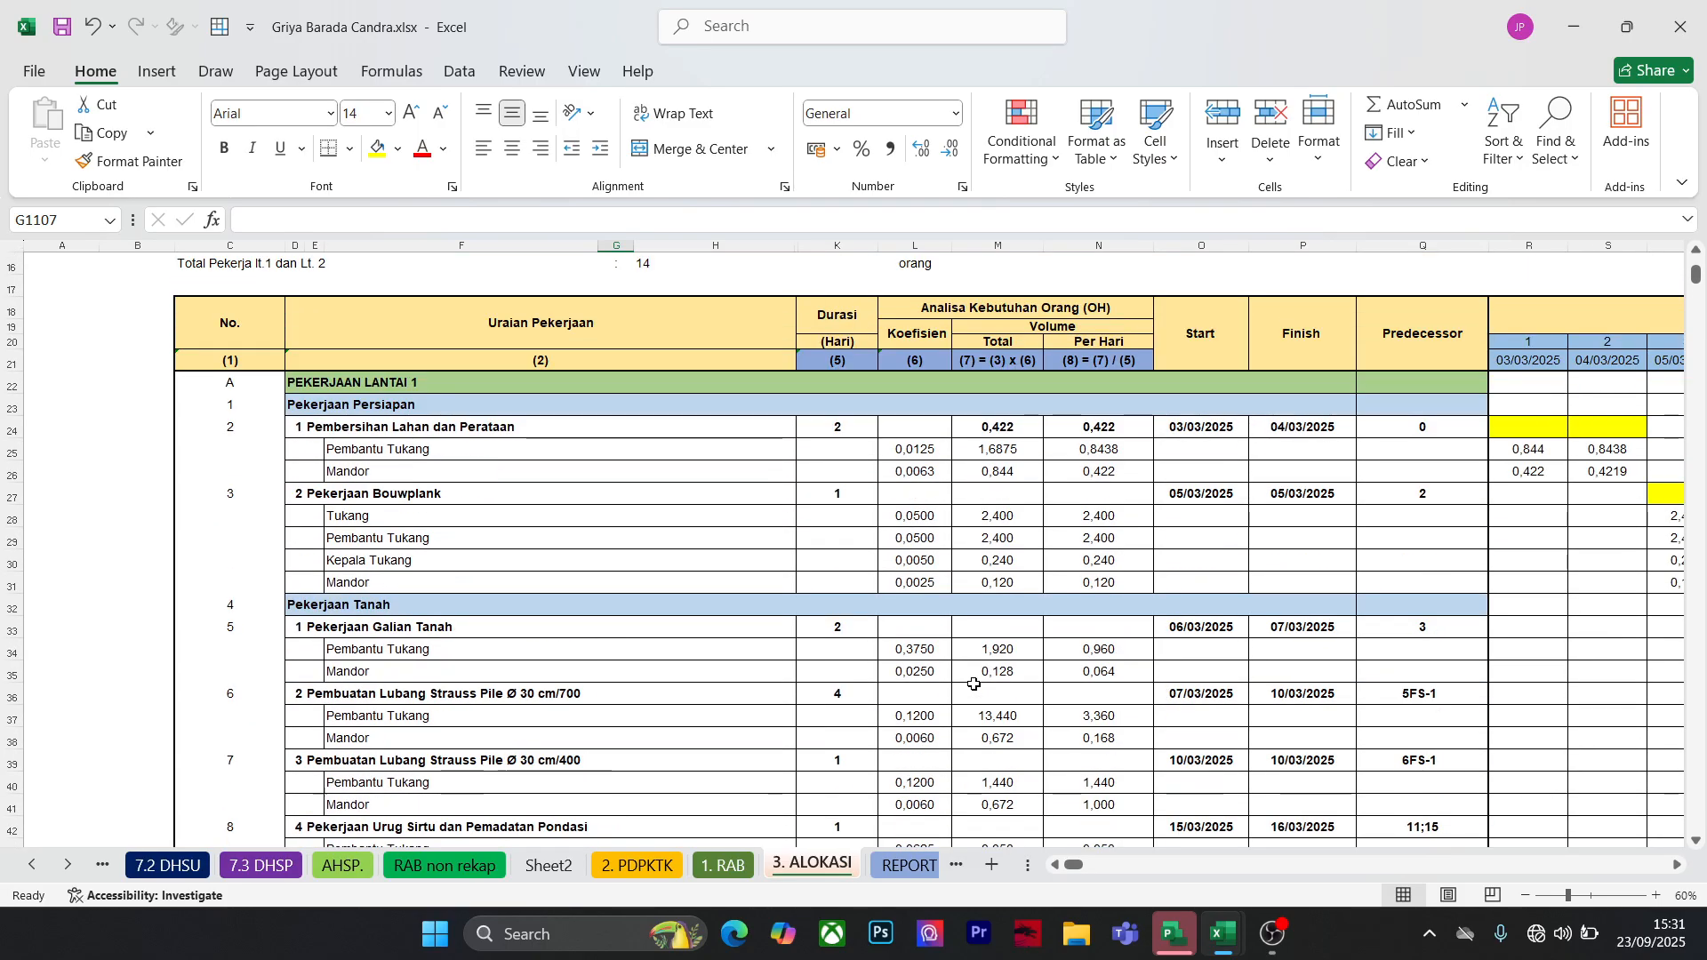
{"action": "left_click", "coordinate": [746, 695]}
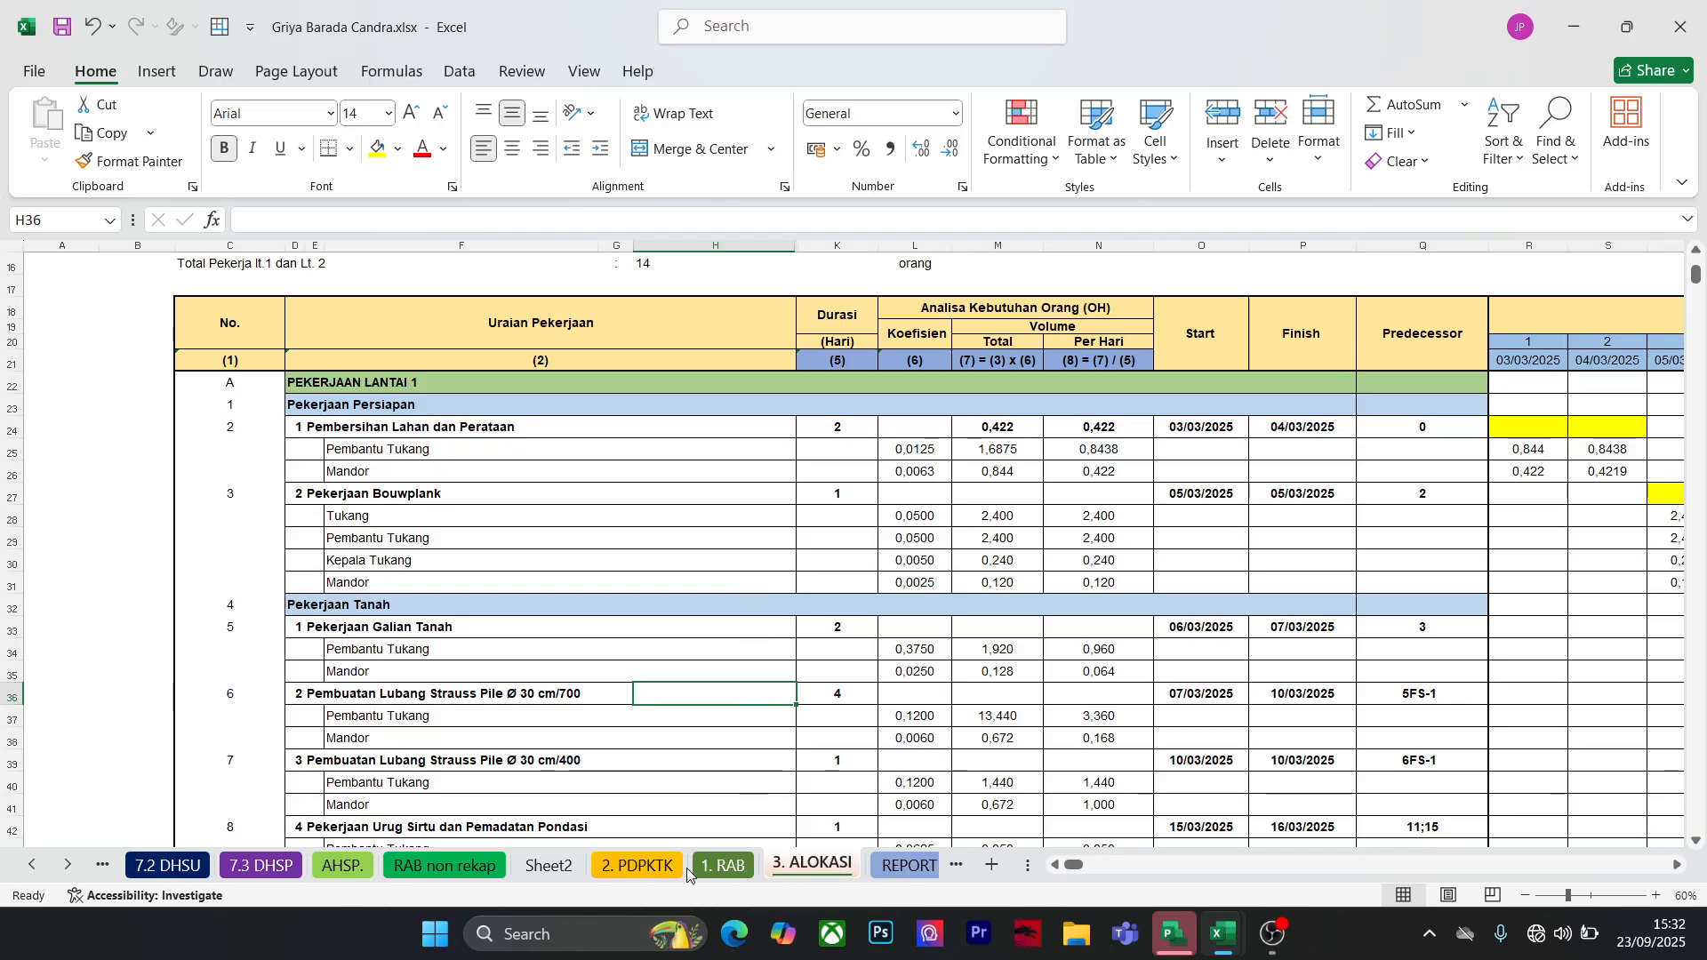
Return to the 2. PDPKTK sheet and examine its volume, duration, coefficient and Analisa Kebutuhan Orang columns
{"action": "left_click", "coordinate": [636, 865]}
{"action": "scroll", "coordinate": [1087, 687], "scroll_direction": "up", "scroll_amount": 6}
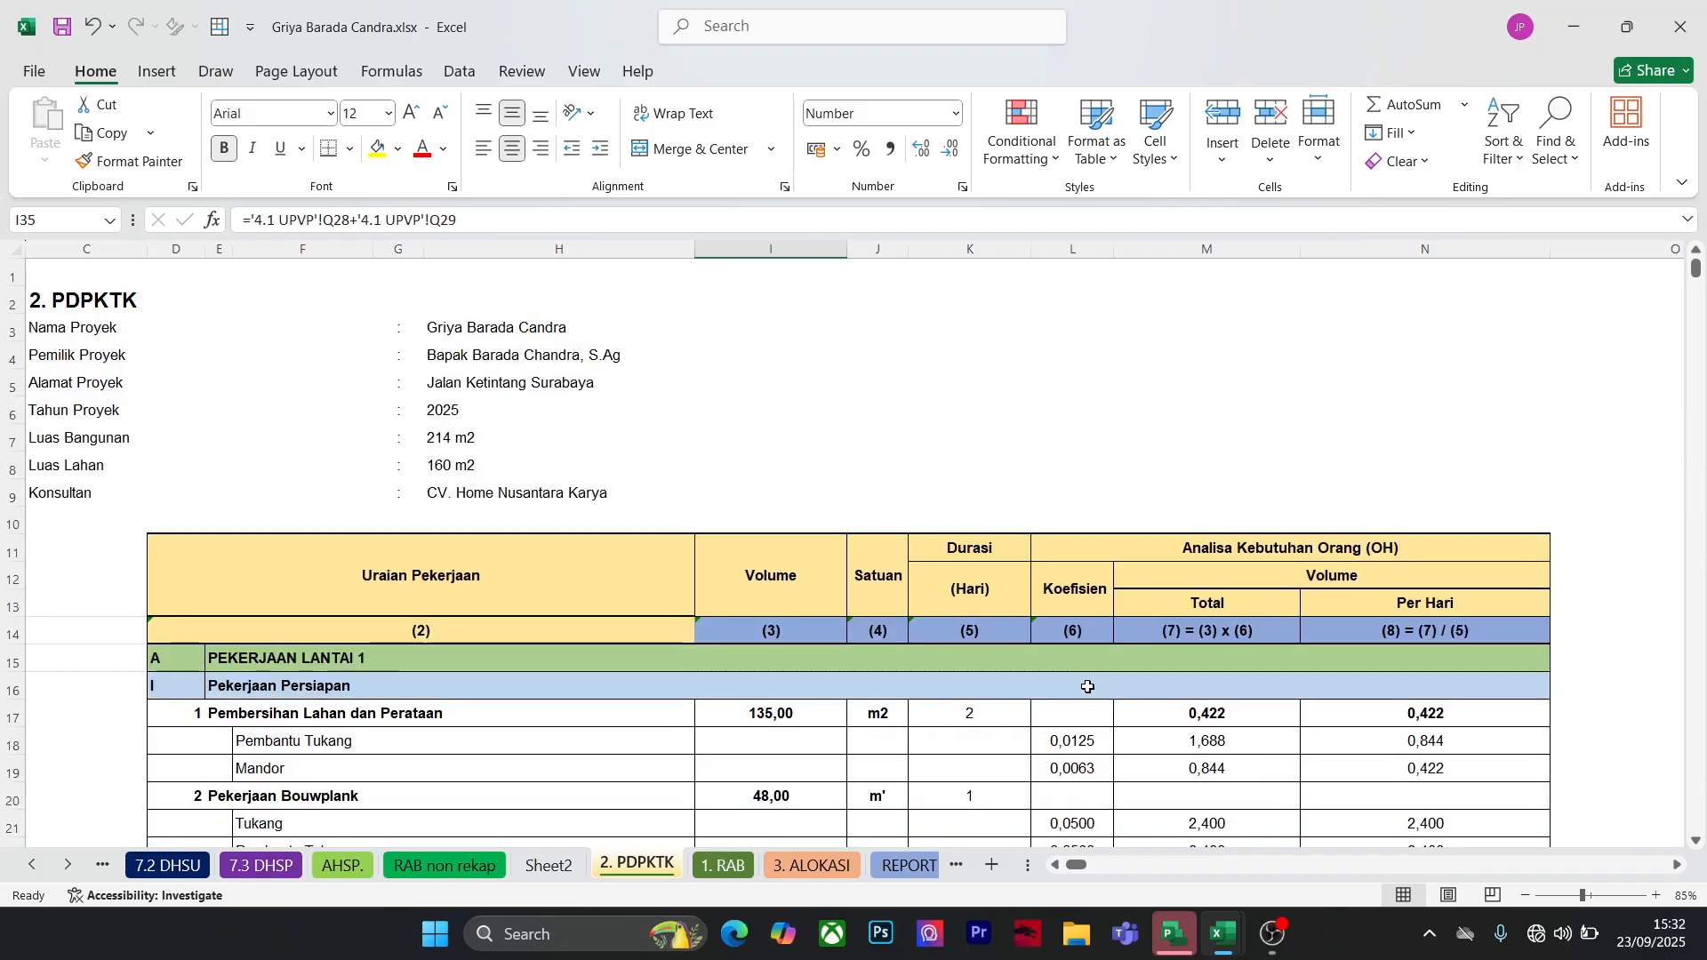
{"action": "scroll", "coordinate": [1088, 687], "scroll_direction": "down", "scroll_amount": 3}
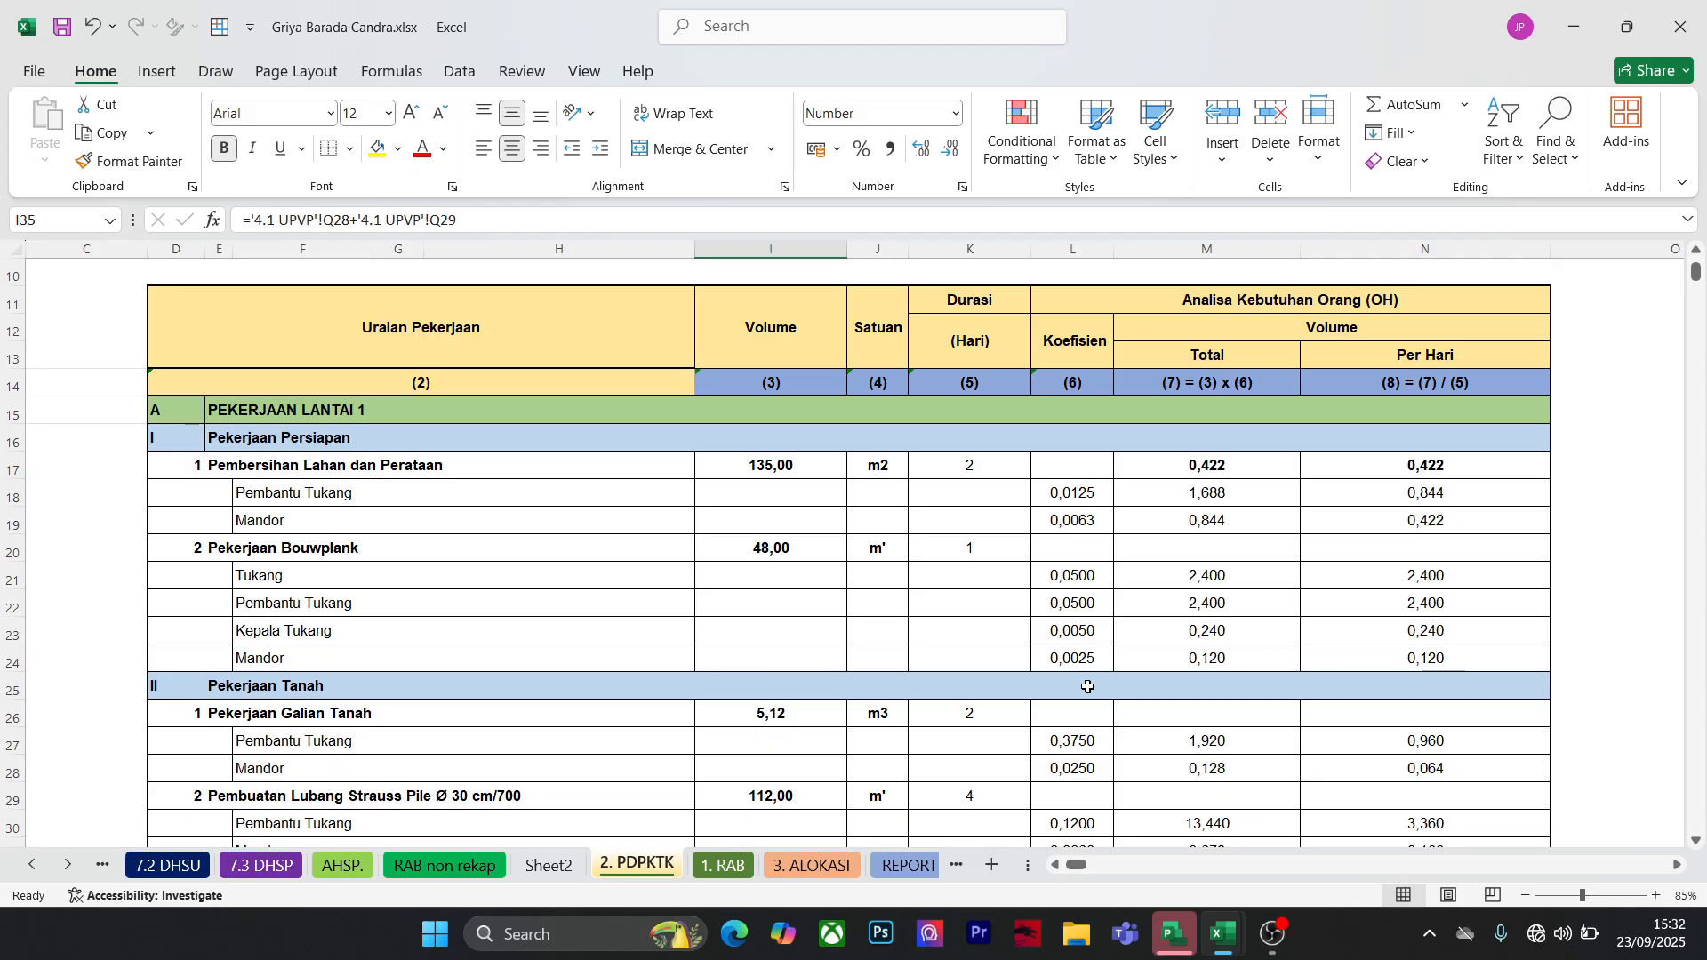
Switch back to Microsoft Project and save the changes to APLIKOM LATIHAN 1 (2).mpp
{"action": "mouse_move", "coordinate": [1173, 934]}
{"action": "left_click", "coordinate": [1101, 889]}
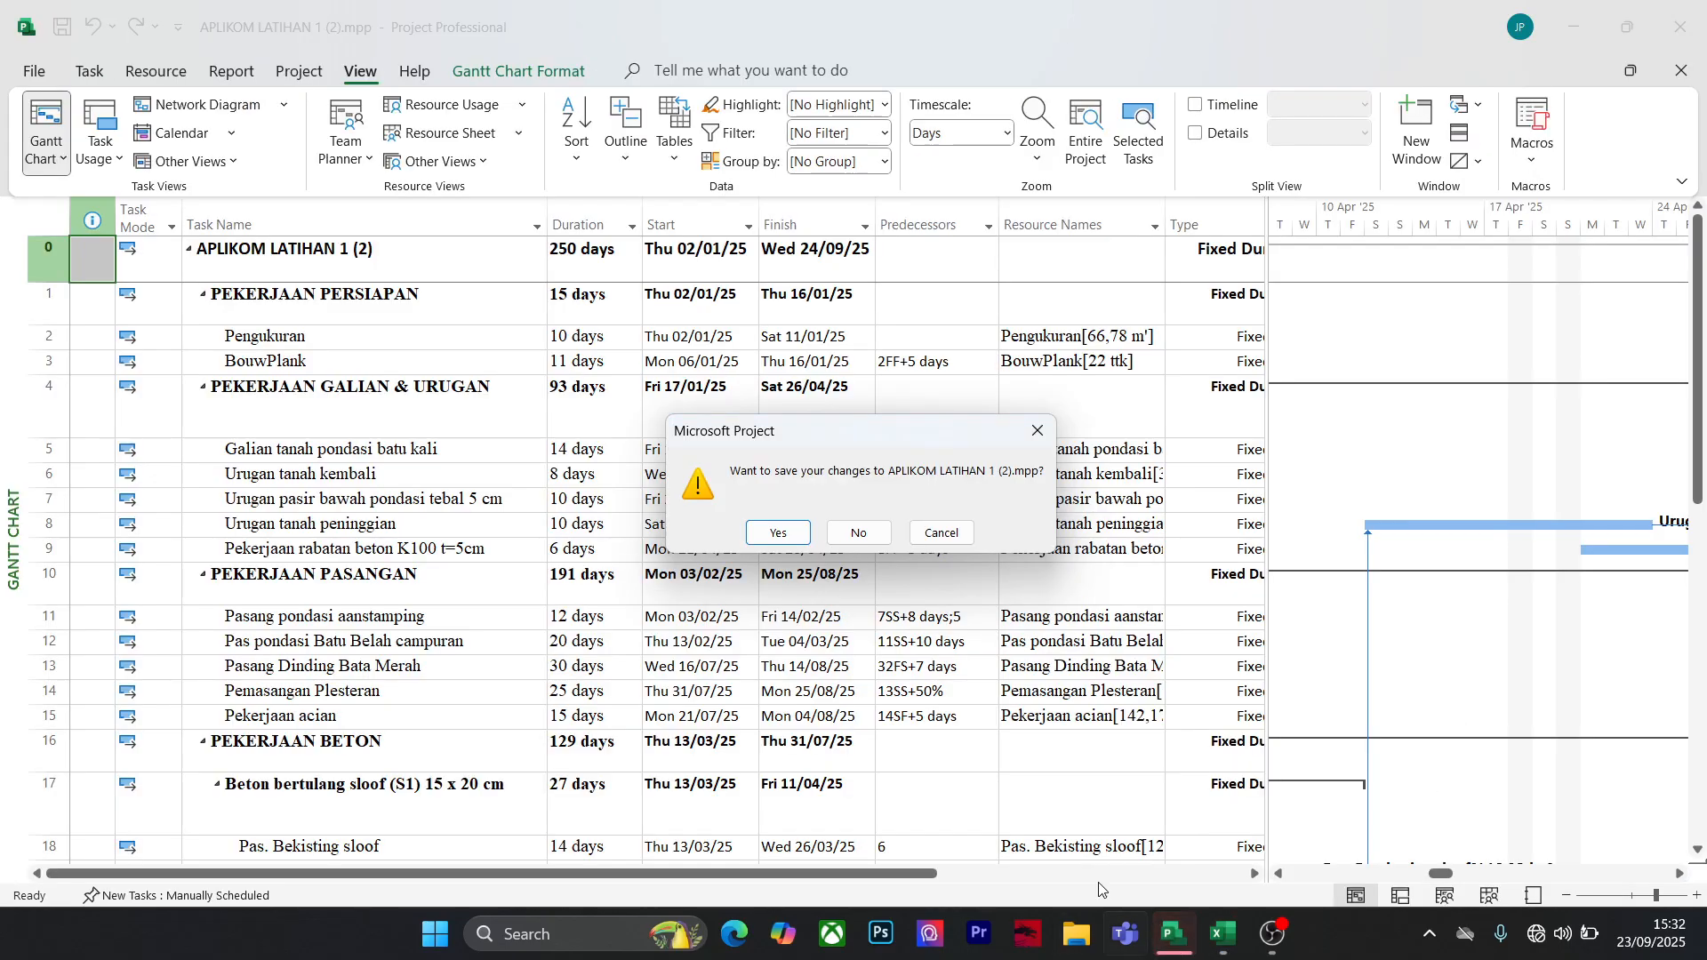
{"action": "left_click", "coordinate": [782, 532]}
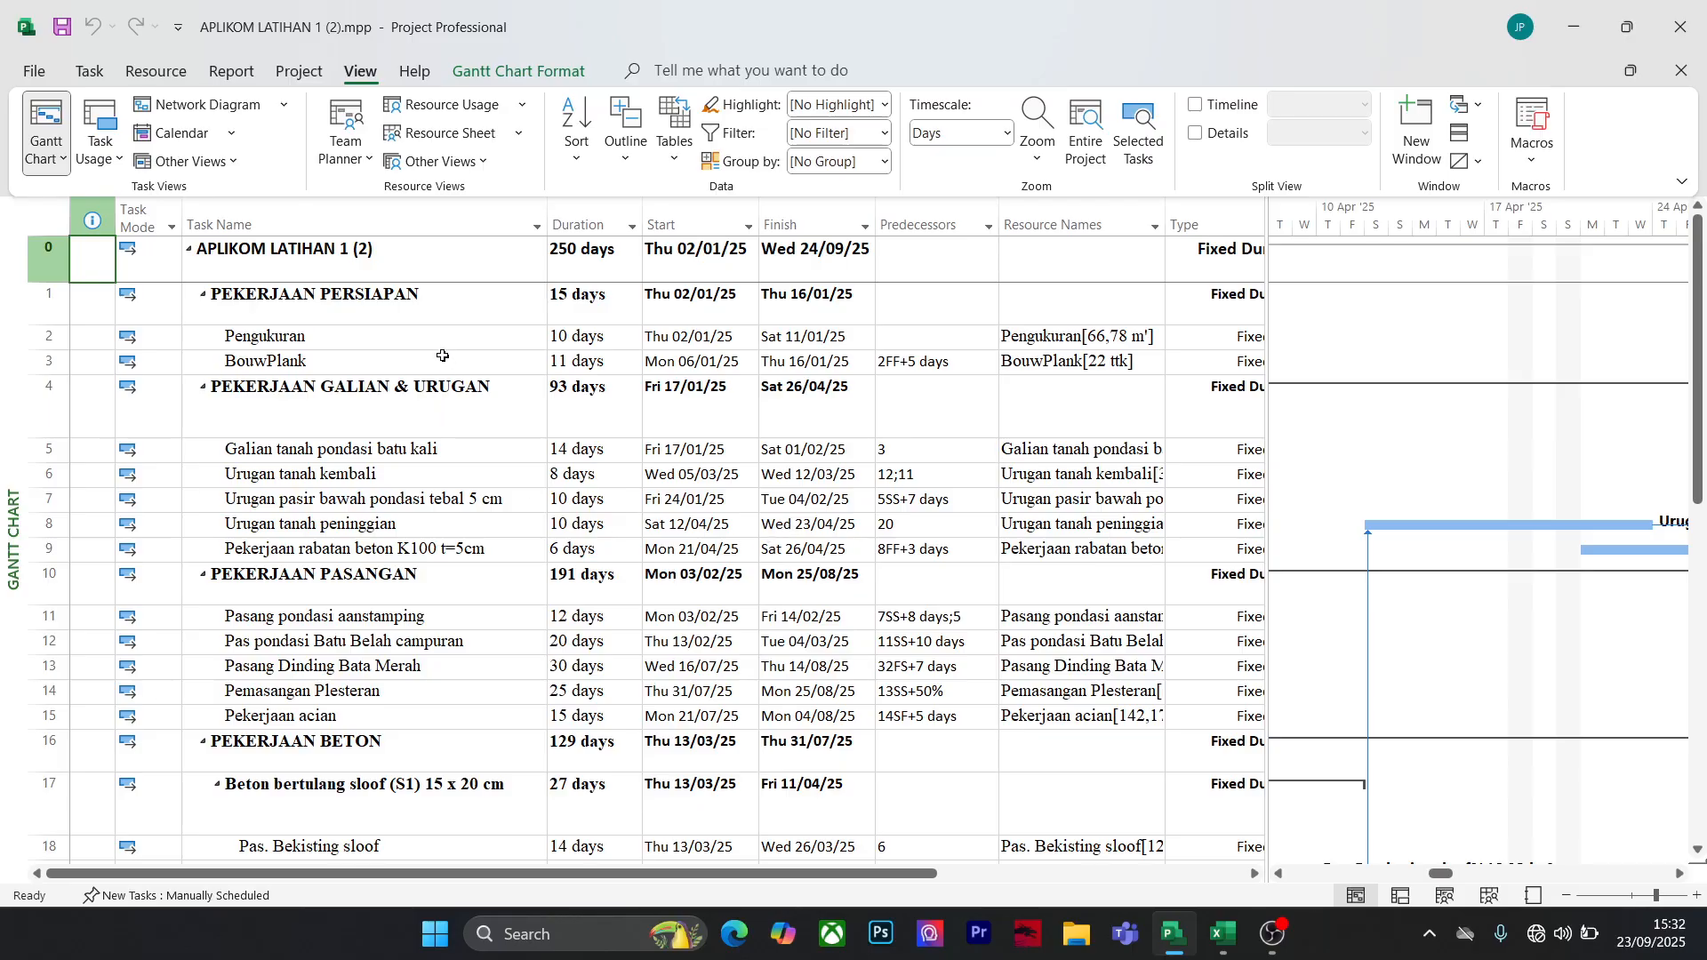
Open the task information for Pengukuran and examine the name, units and cost of its assigned resource
{"action": "left_click", "coordinate": [451, 340]}
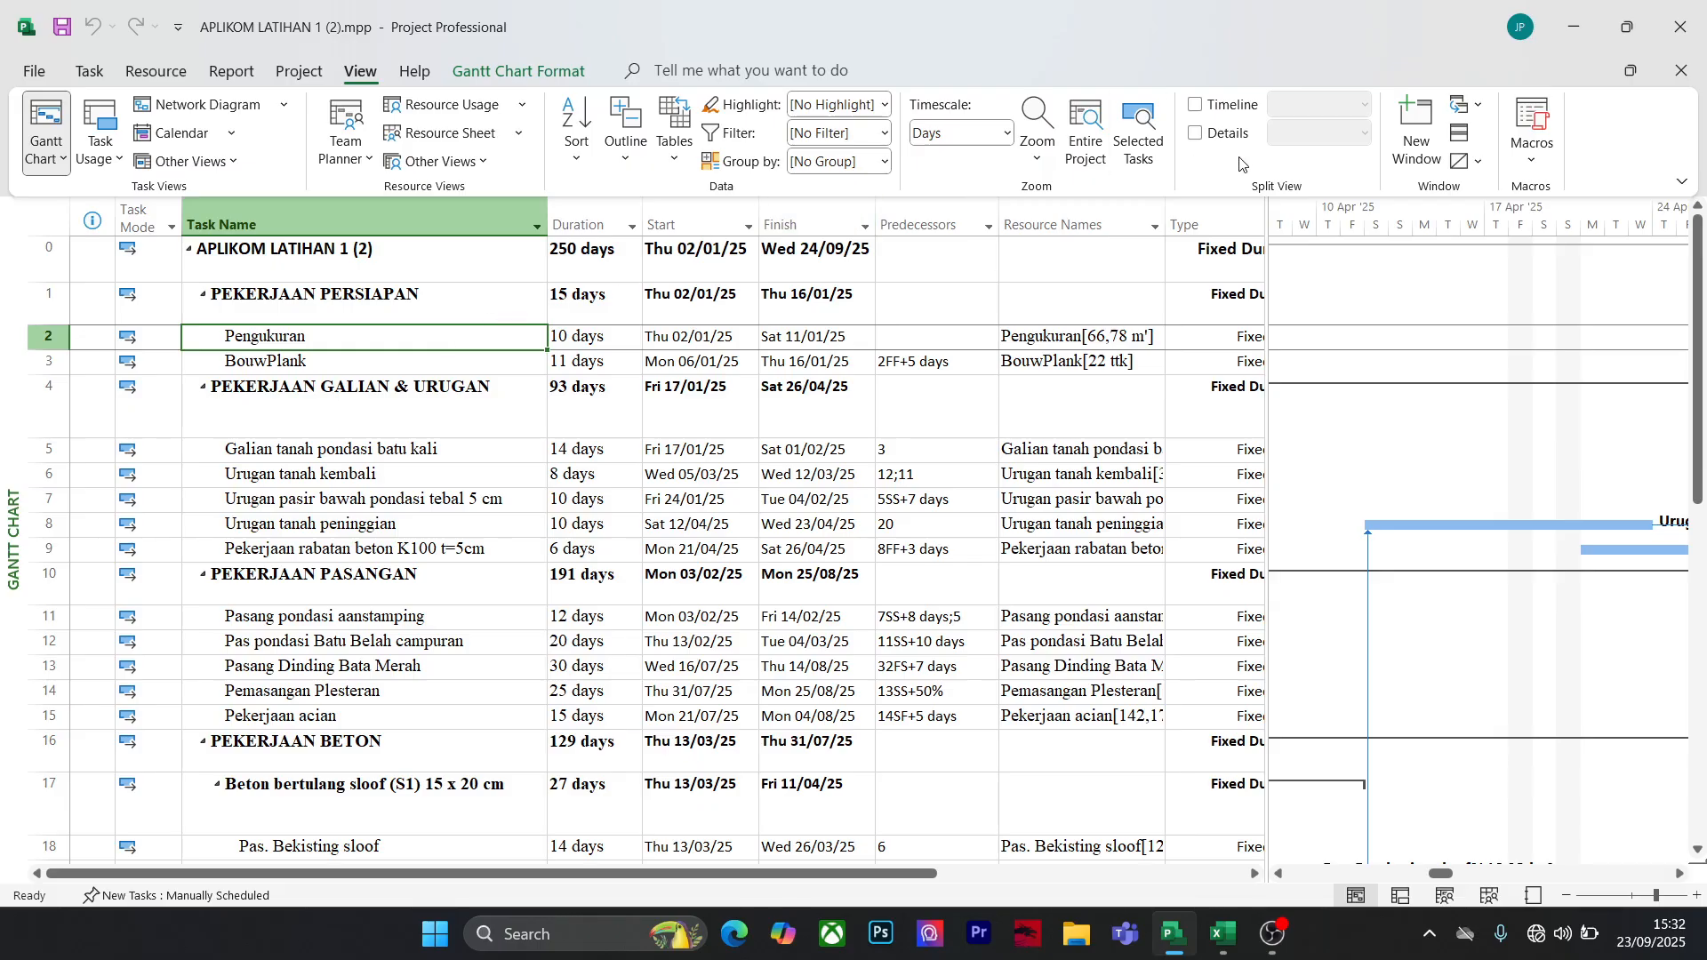
{"action": "left_click", "coordinate": [106, 70]}
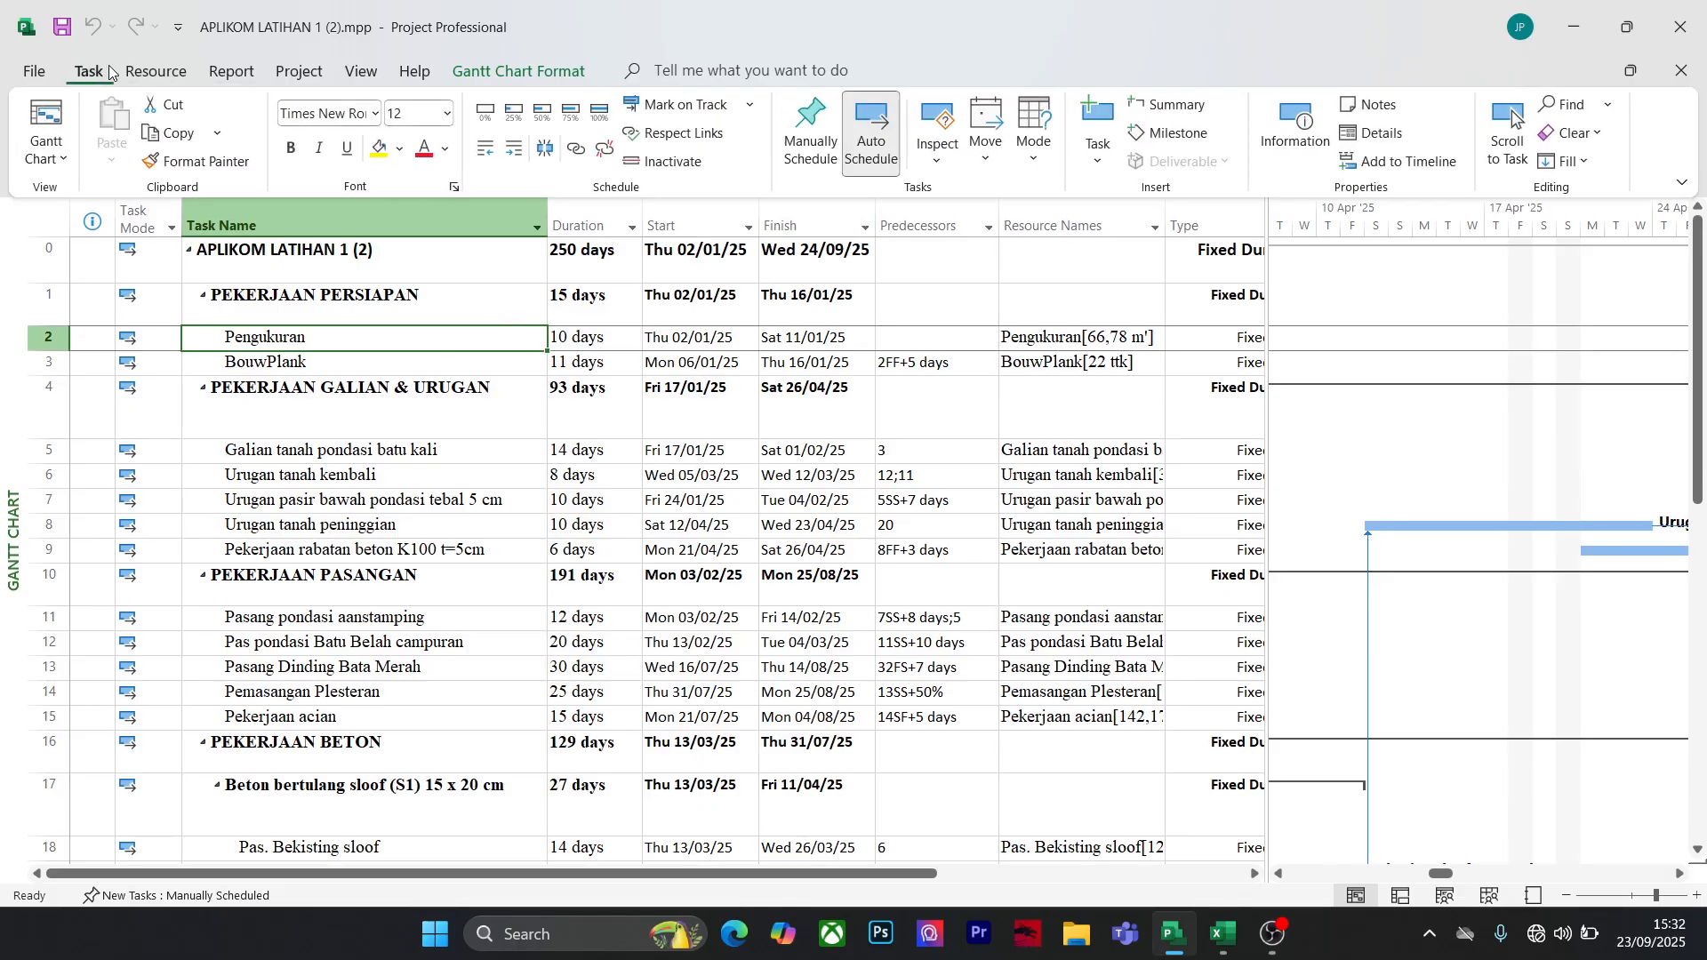
{"action": "left_click", "coordinate": [1274, 140]}
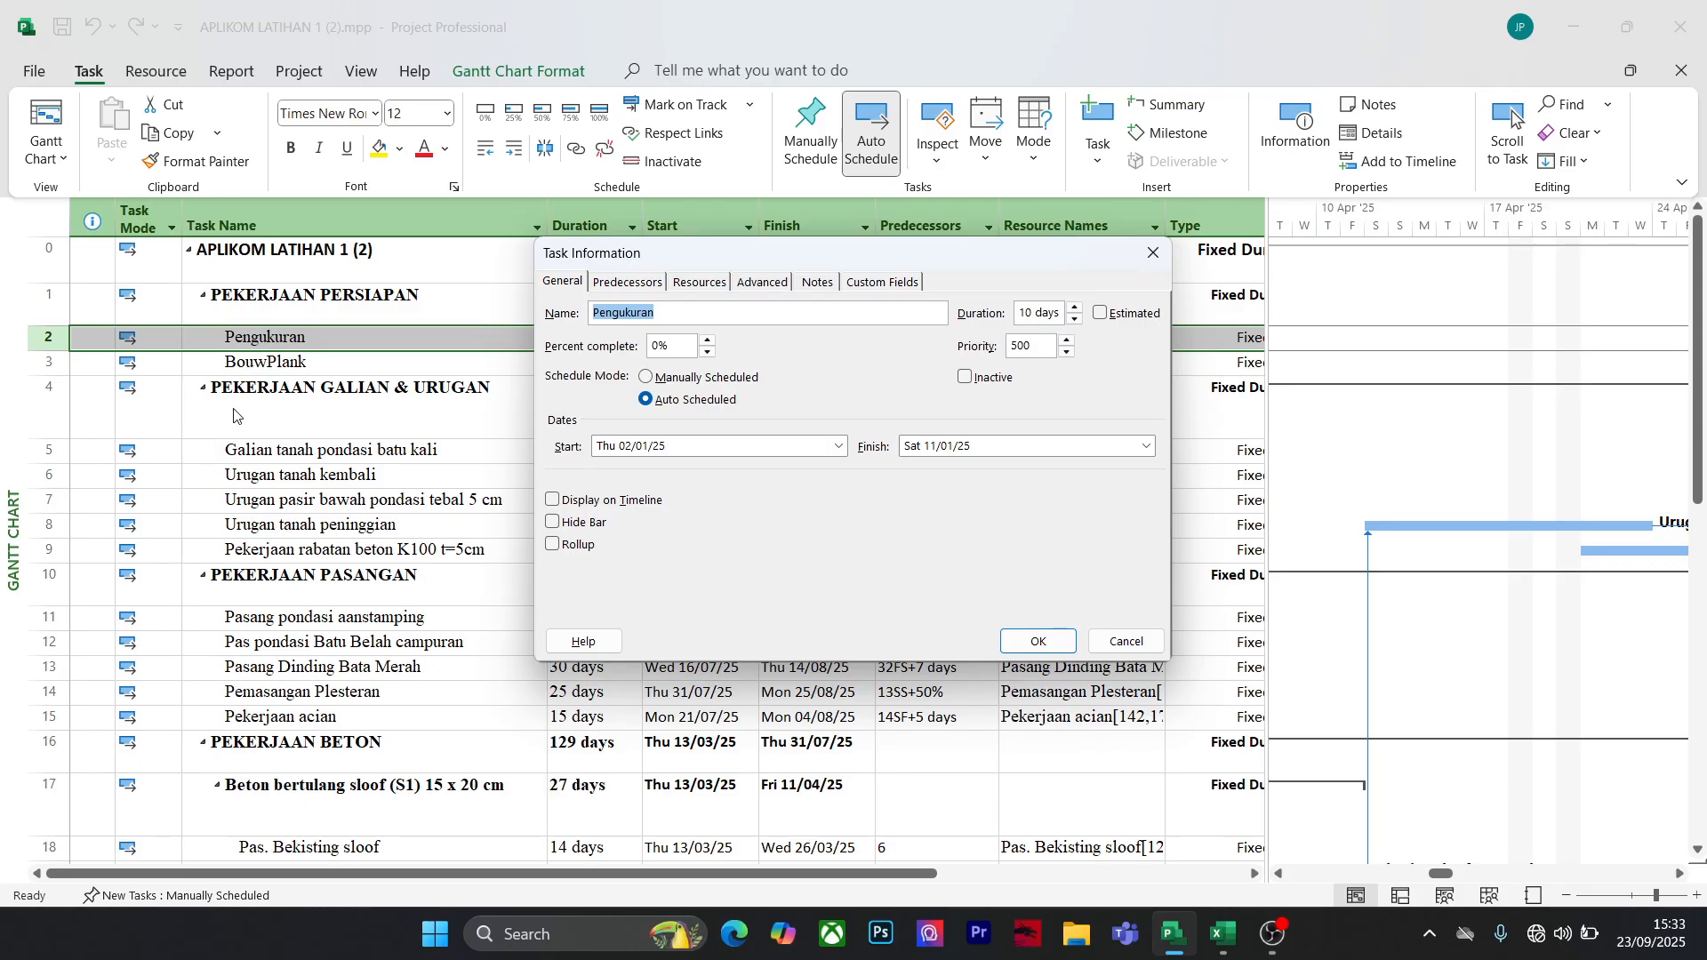
{"action": "left_click", "coordinate": [701, 283]}
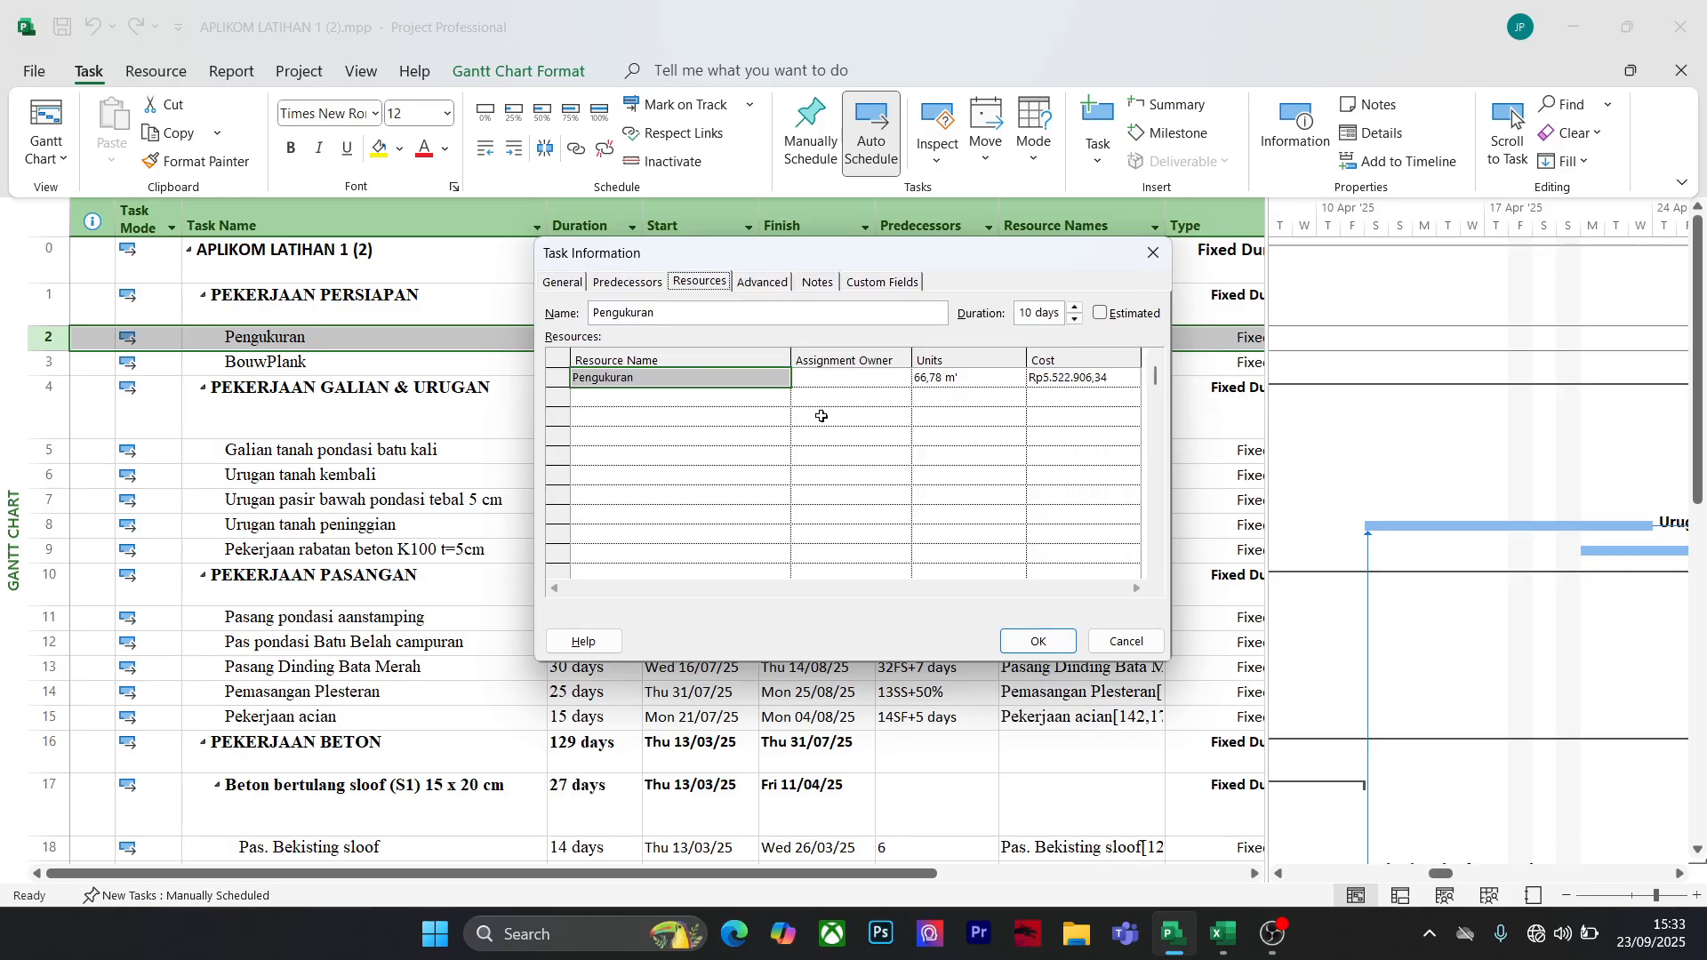
{"action": "left_click", "coordinate": [1041, 454]}
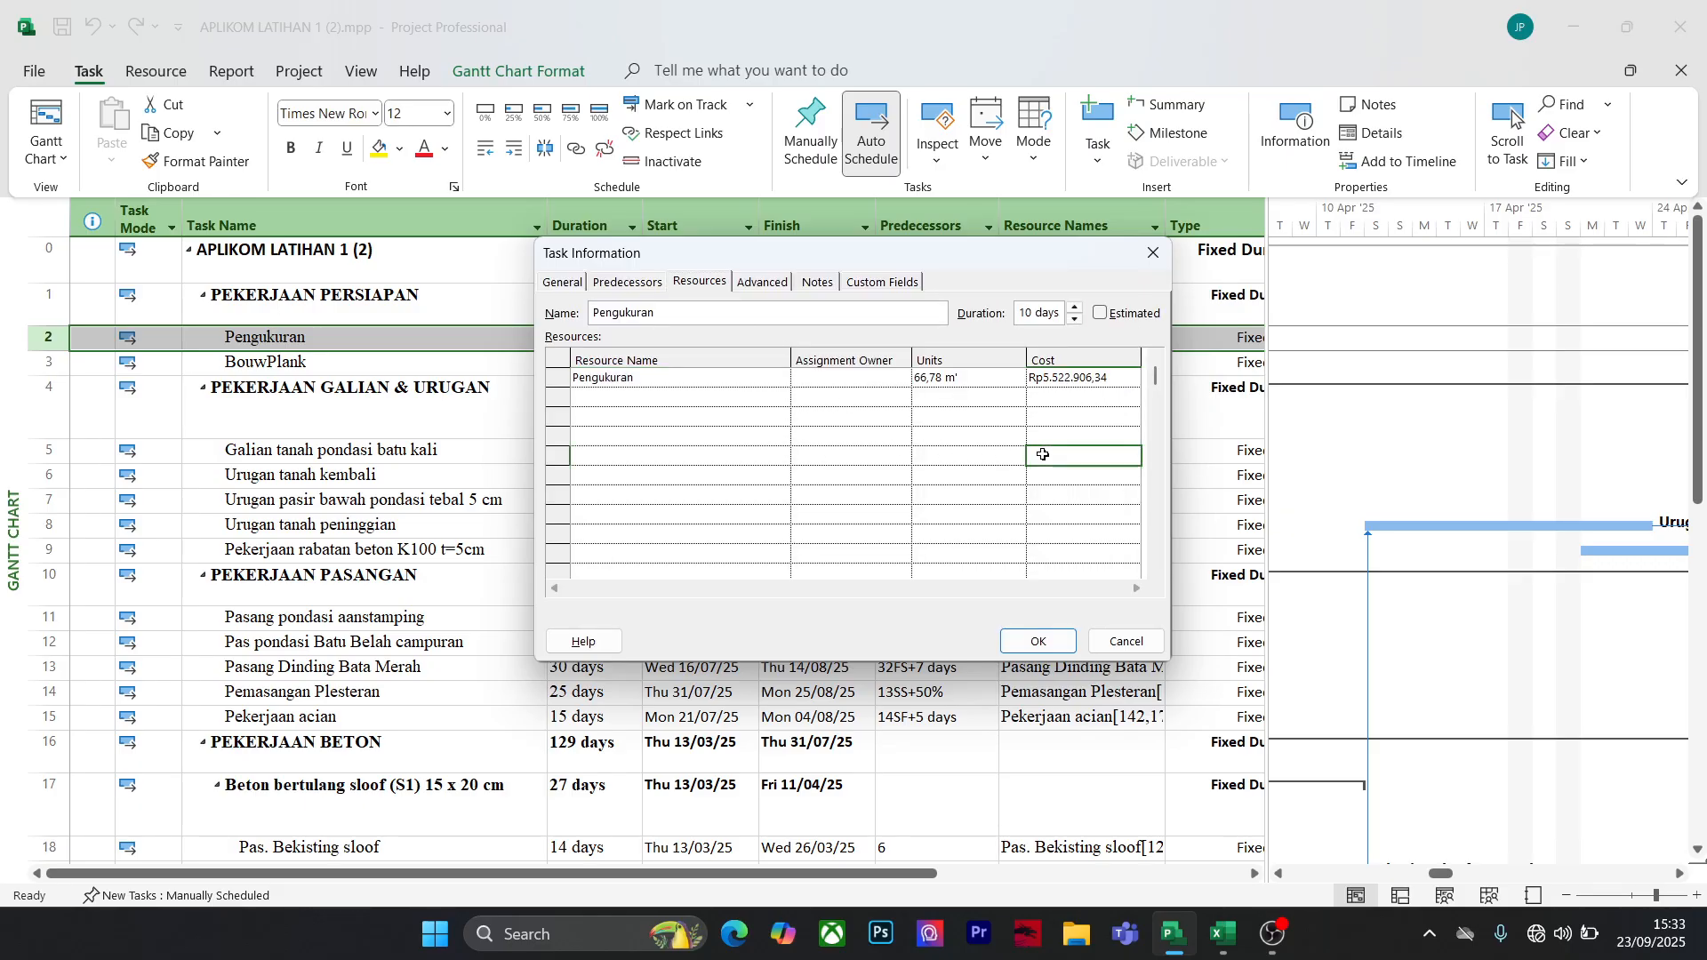
{"action": "left_click", "coordinate": [959, 384]}
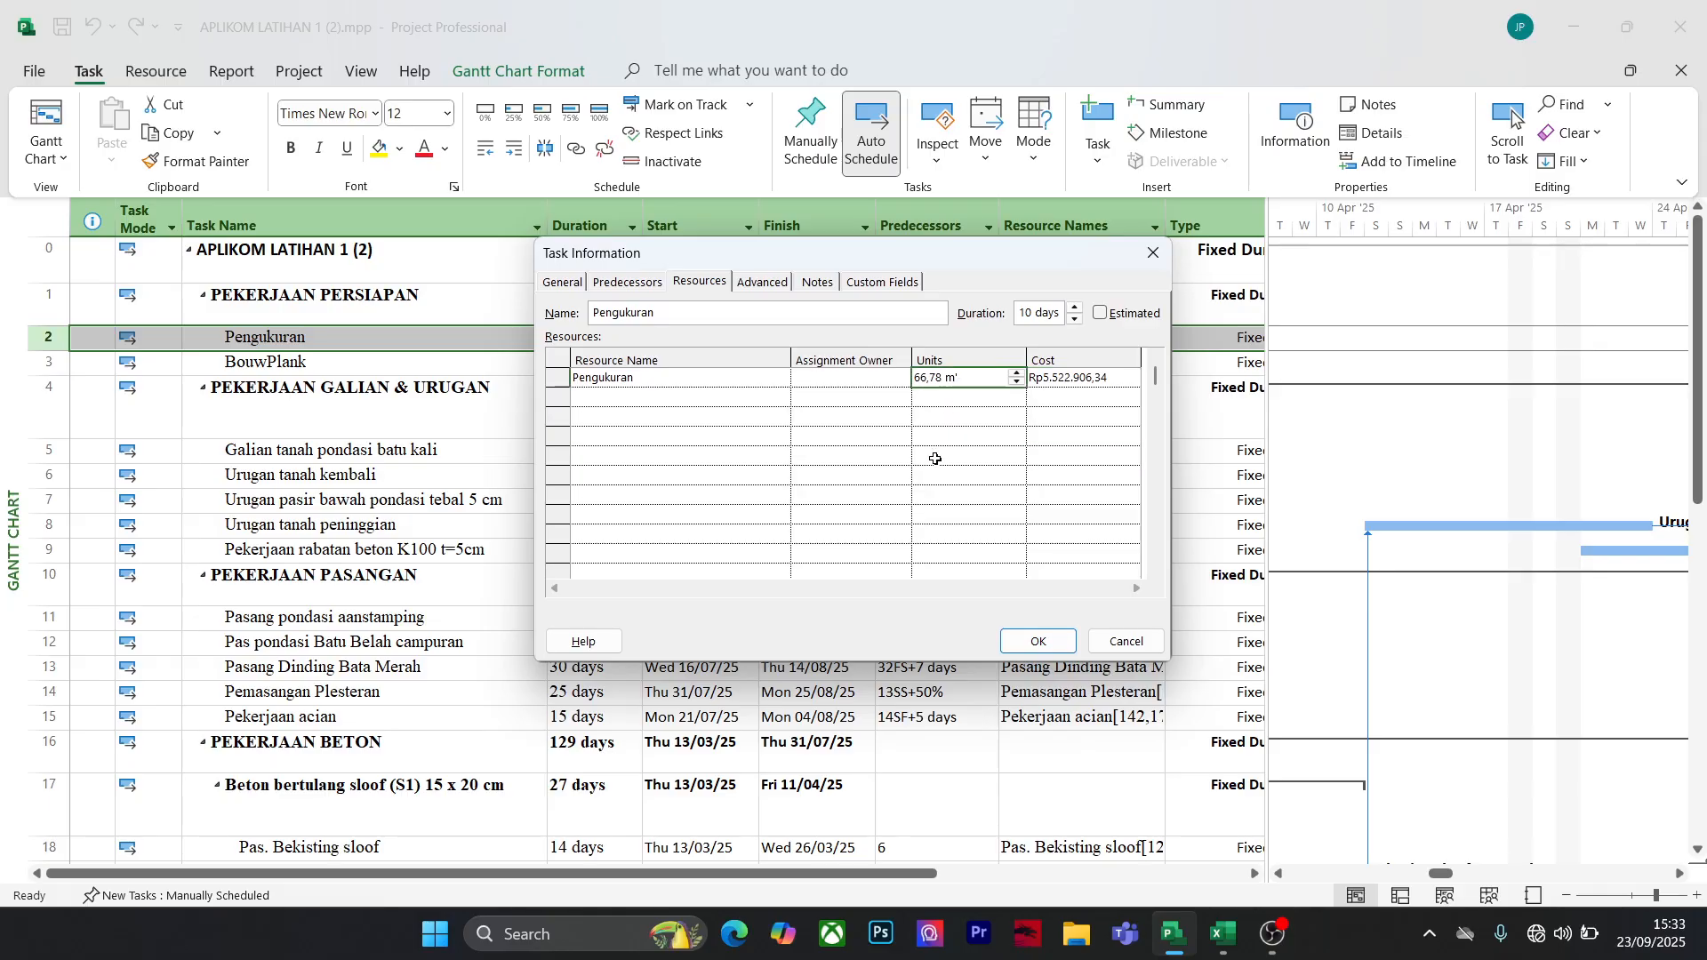
{"action": "left_click", "coordinate": [678, 383]}
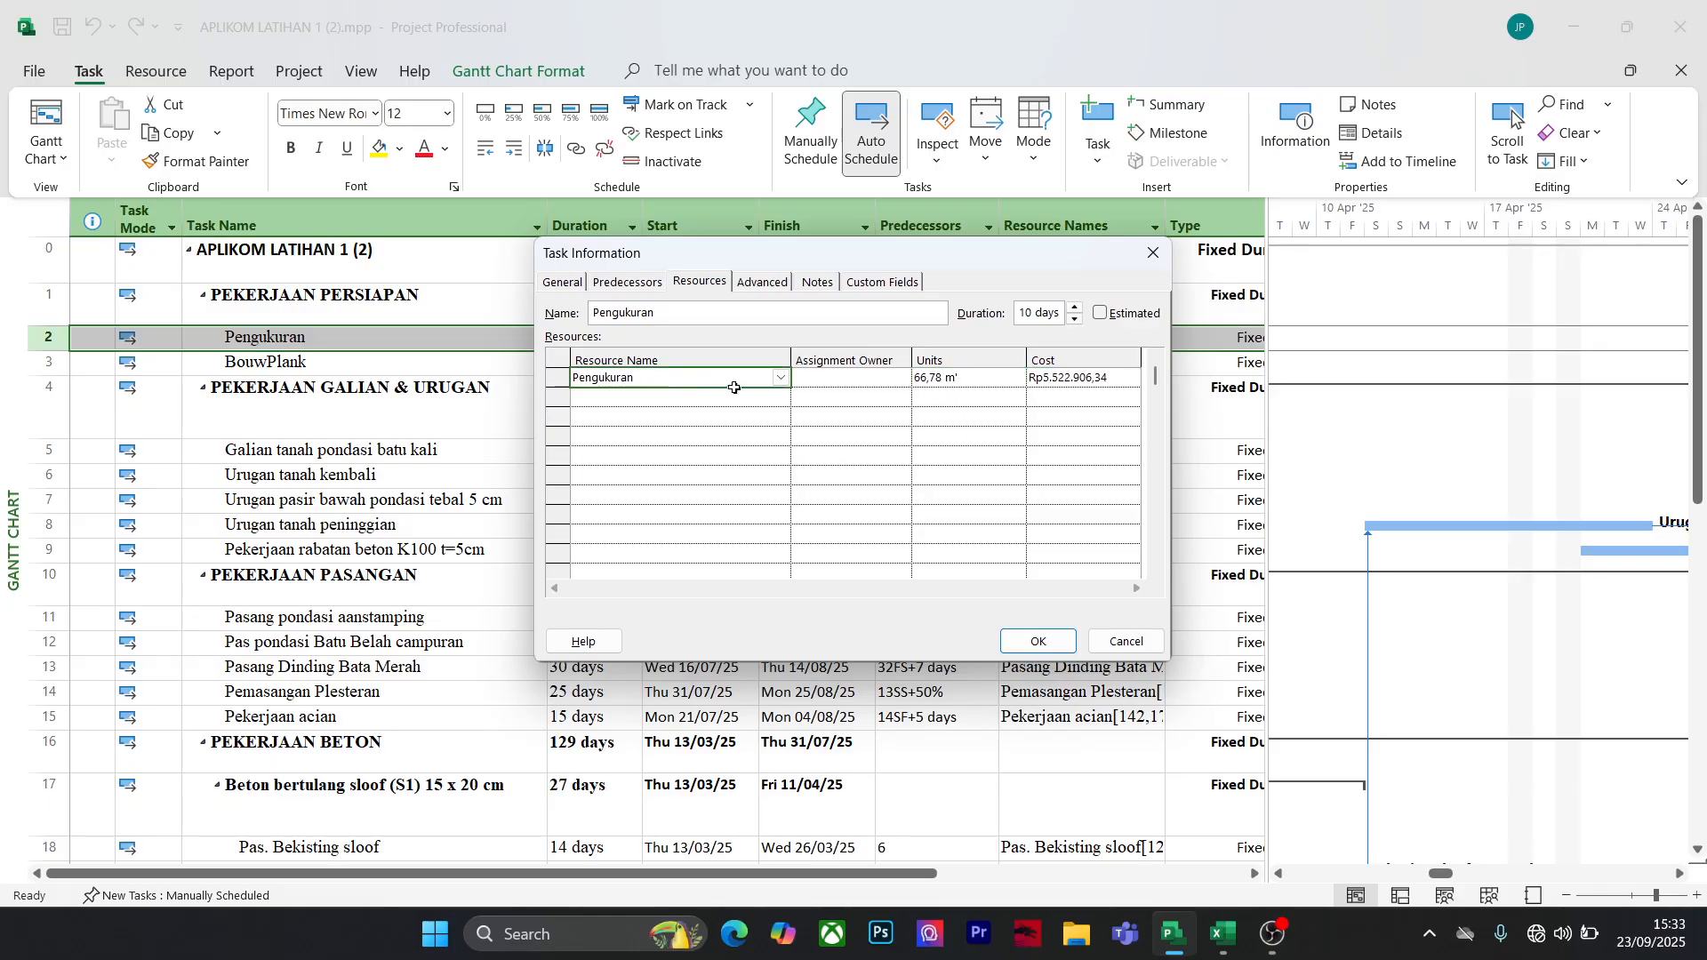
{"action": "left_click", "coordinate": [969, 382]}
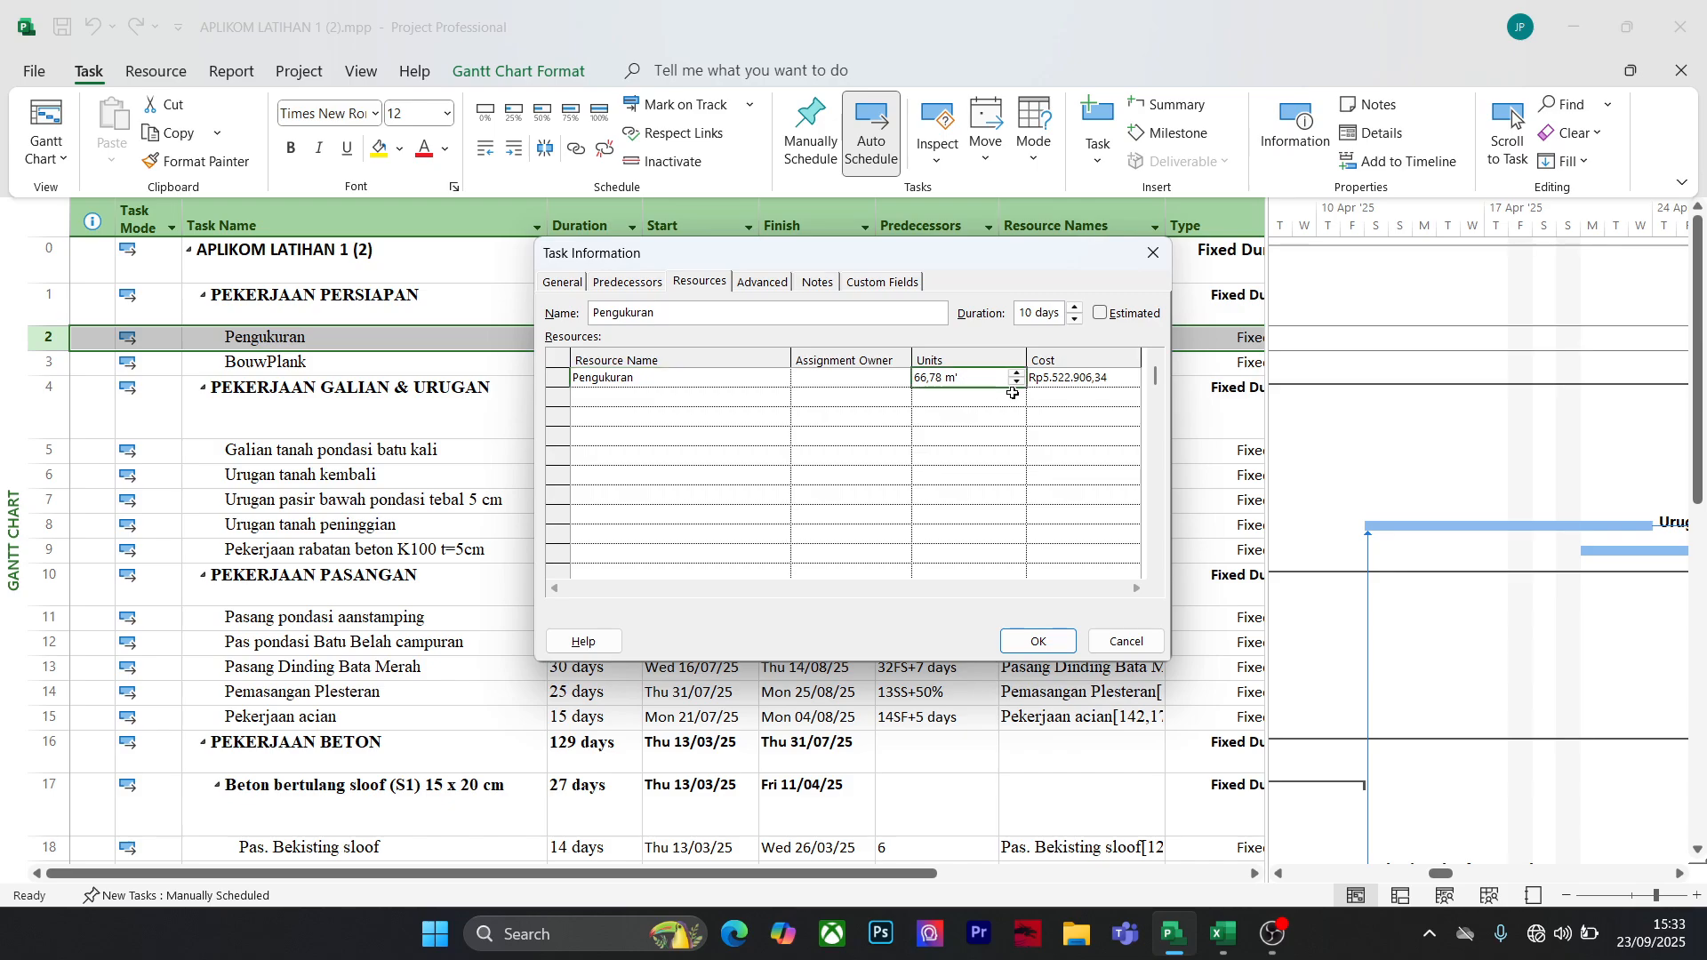
{"action": "left_click", "coordinate": [1081, 382]}
{"action": "left_click", "coordinate": [1093, 457]}
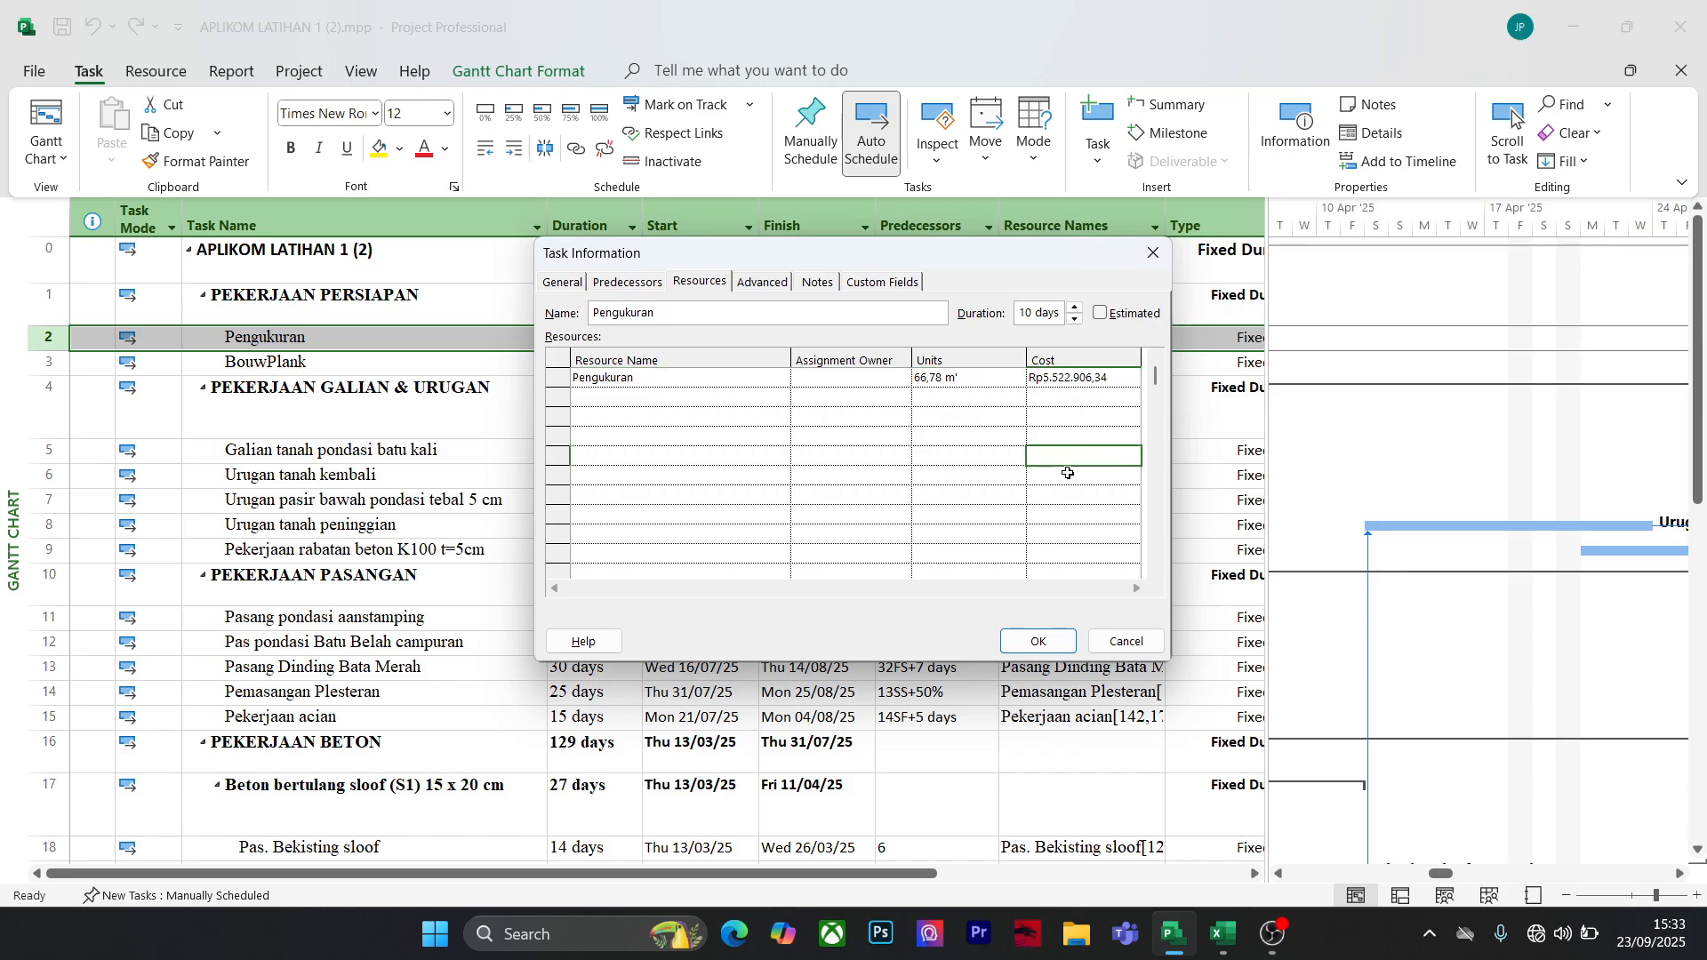
{"action": "left_click", "coordinate": [824, 500]}
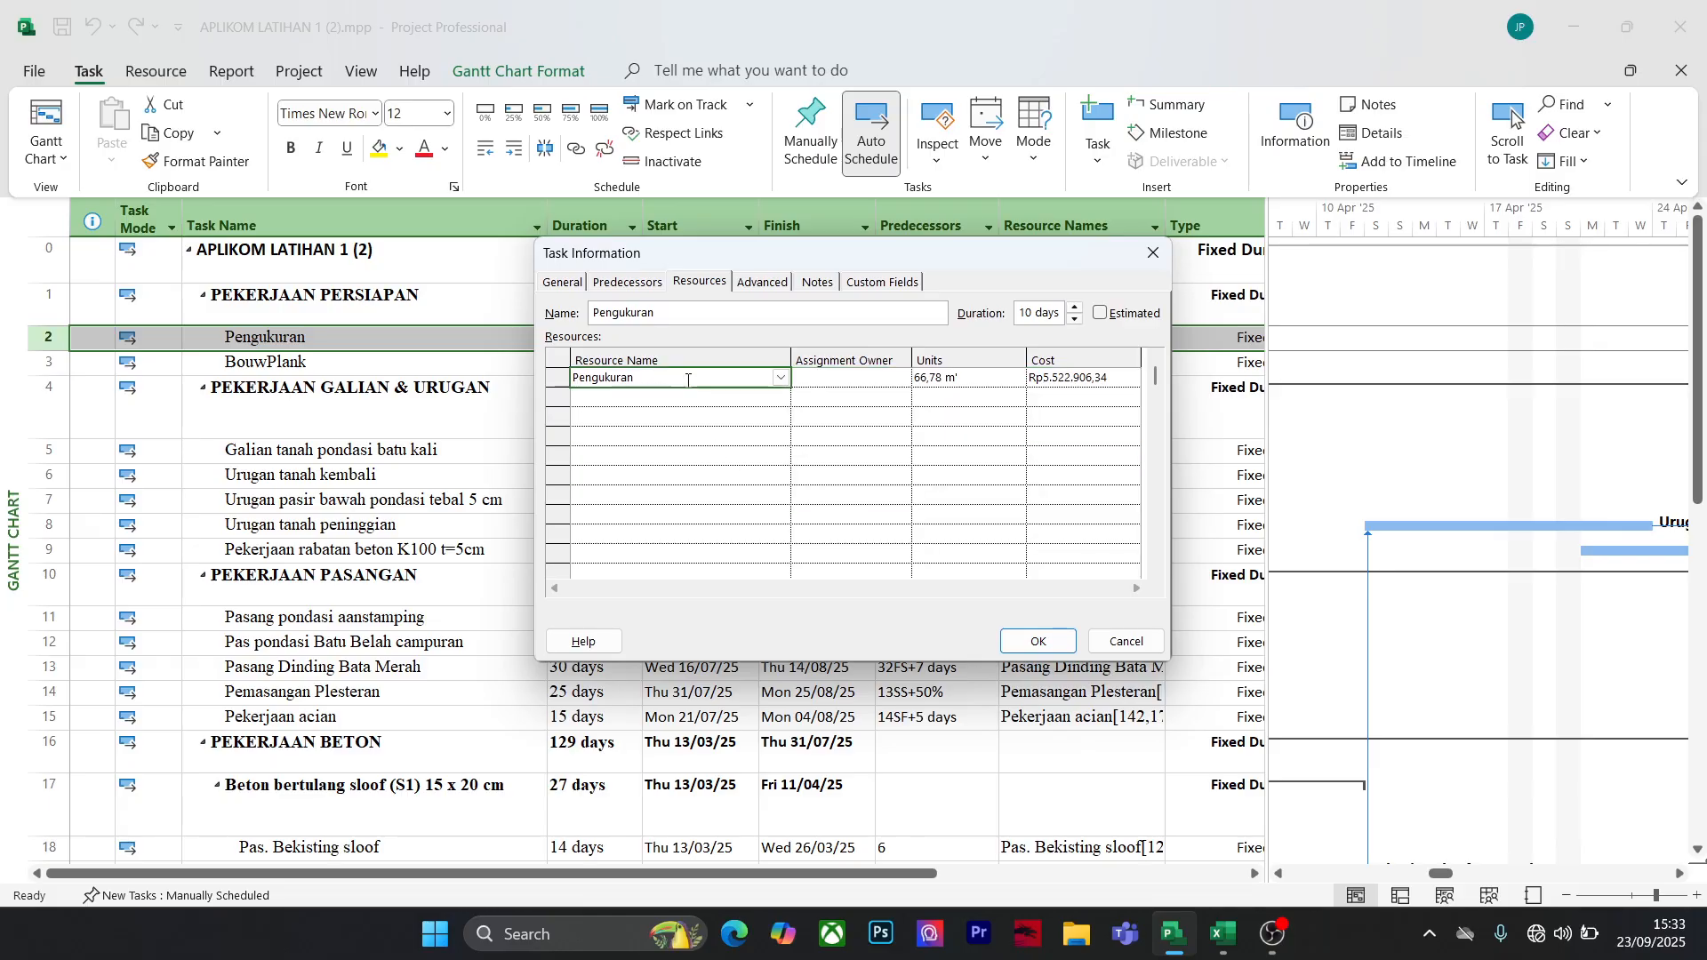
{"action": "left_click", "coordinate": [687, 381]}
Assign Tukang as a second resource to the Pengukuran task with 5 units and accept the assignment
{"action": "left_click", "coordinate": [671, 401]}
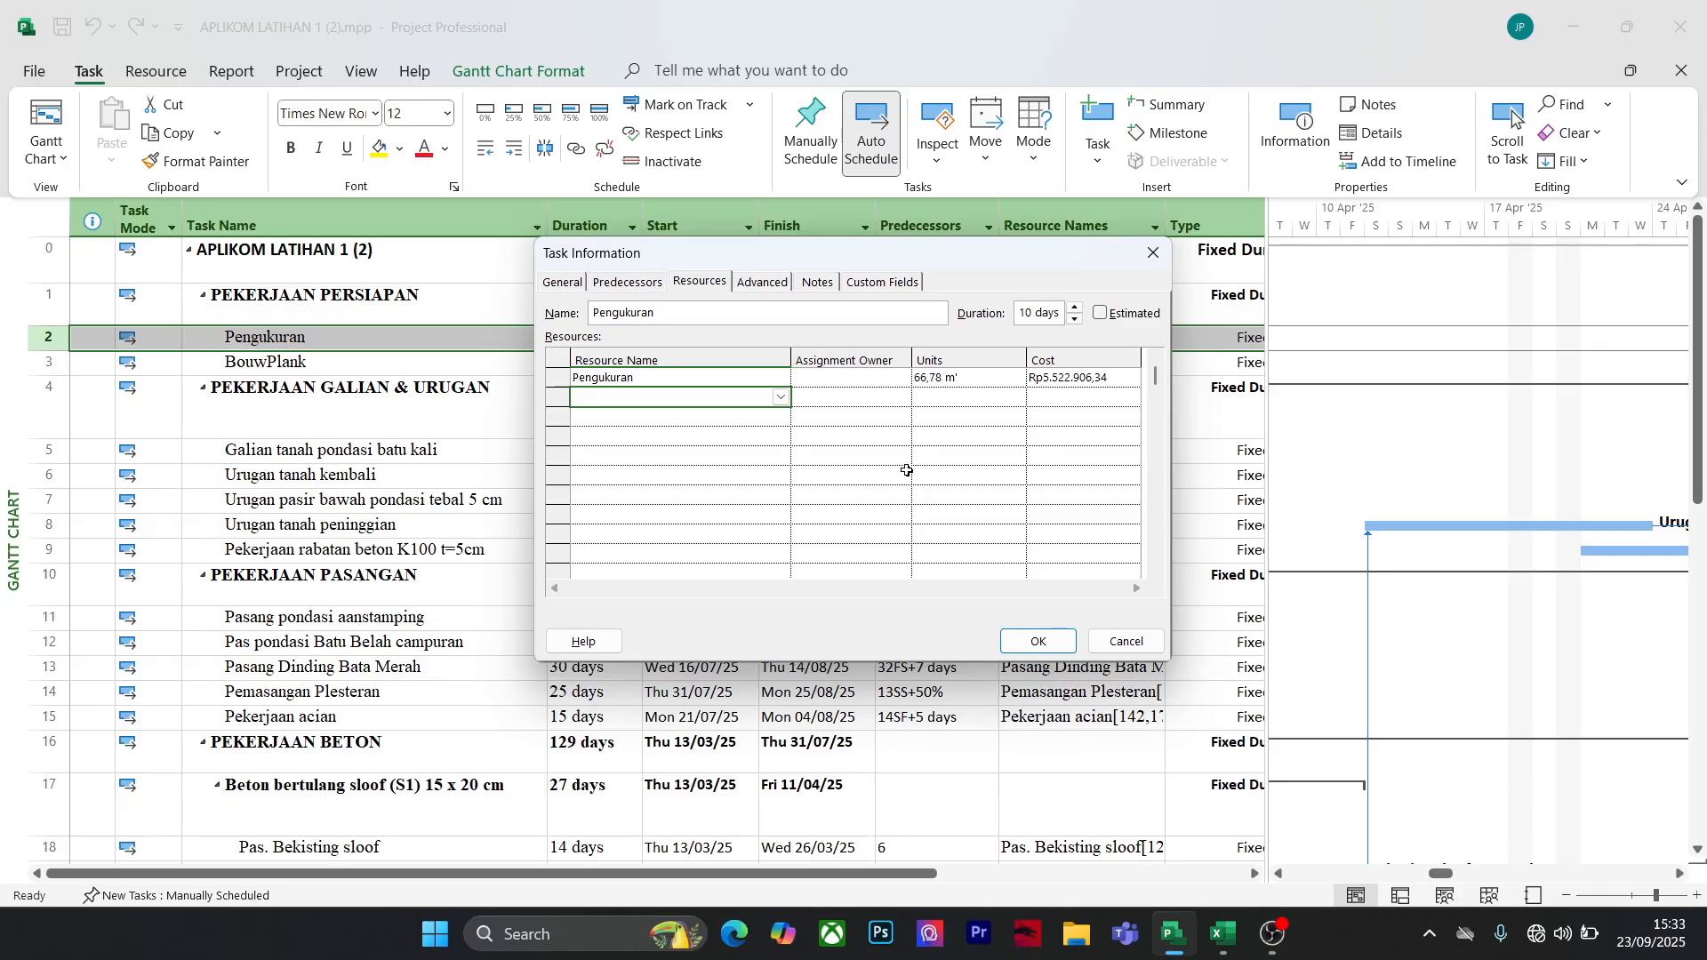
{"action": "type", "text": "Tukang"}
{"action": "left_click", "coordinate": [972, 415]}
{"action": "left_click", "coordinate": [839, 395]}
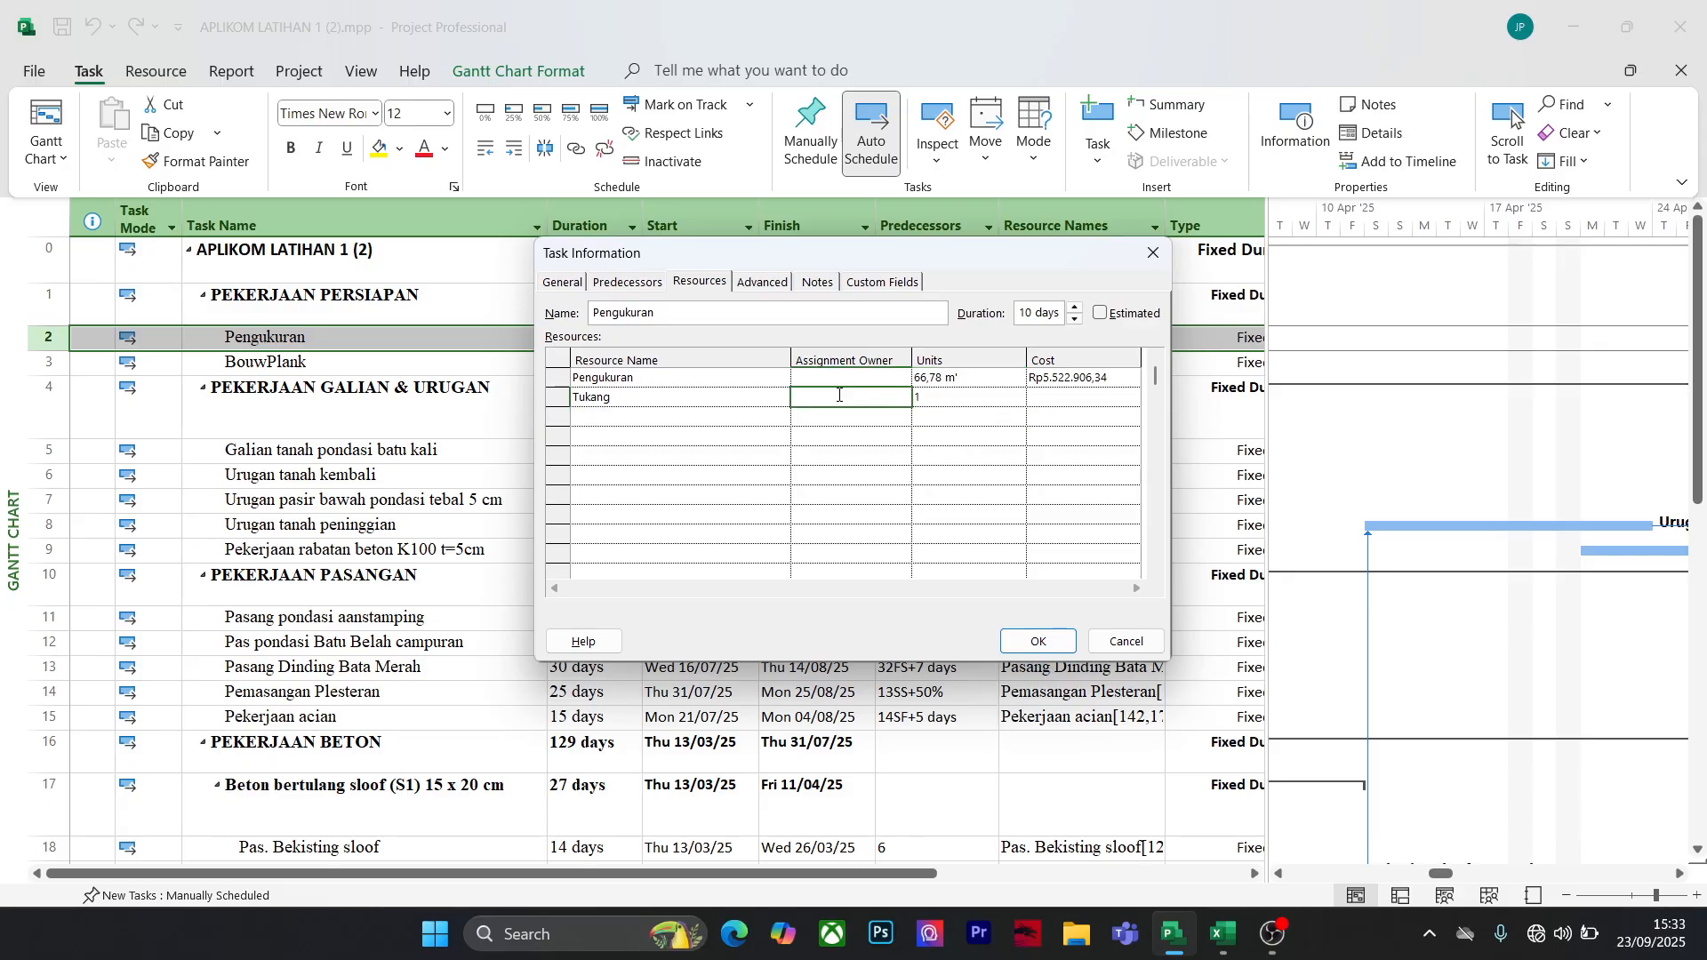
{"action": "left_click", "coordinate": [955, 400]}
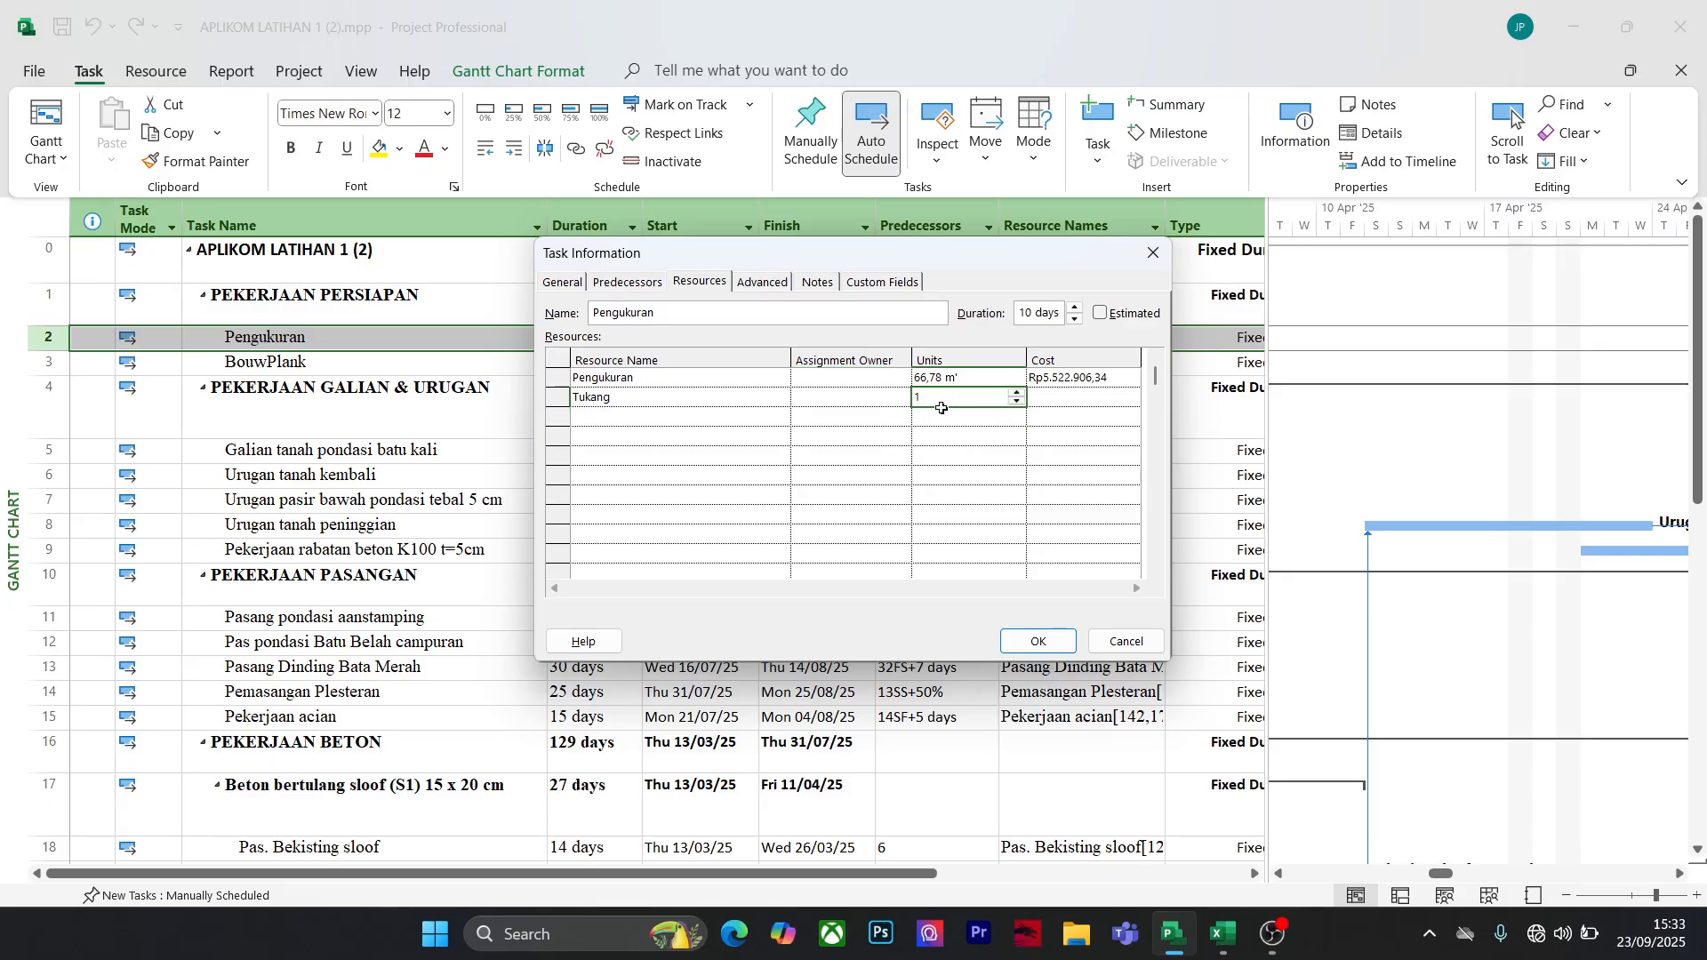
{"action": "key", "text": "BackSpace"}
{"action": "type", "text": "5"}
{"action": "key", "text": "Return"}
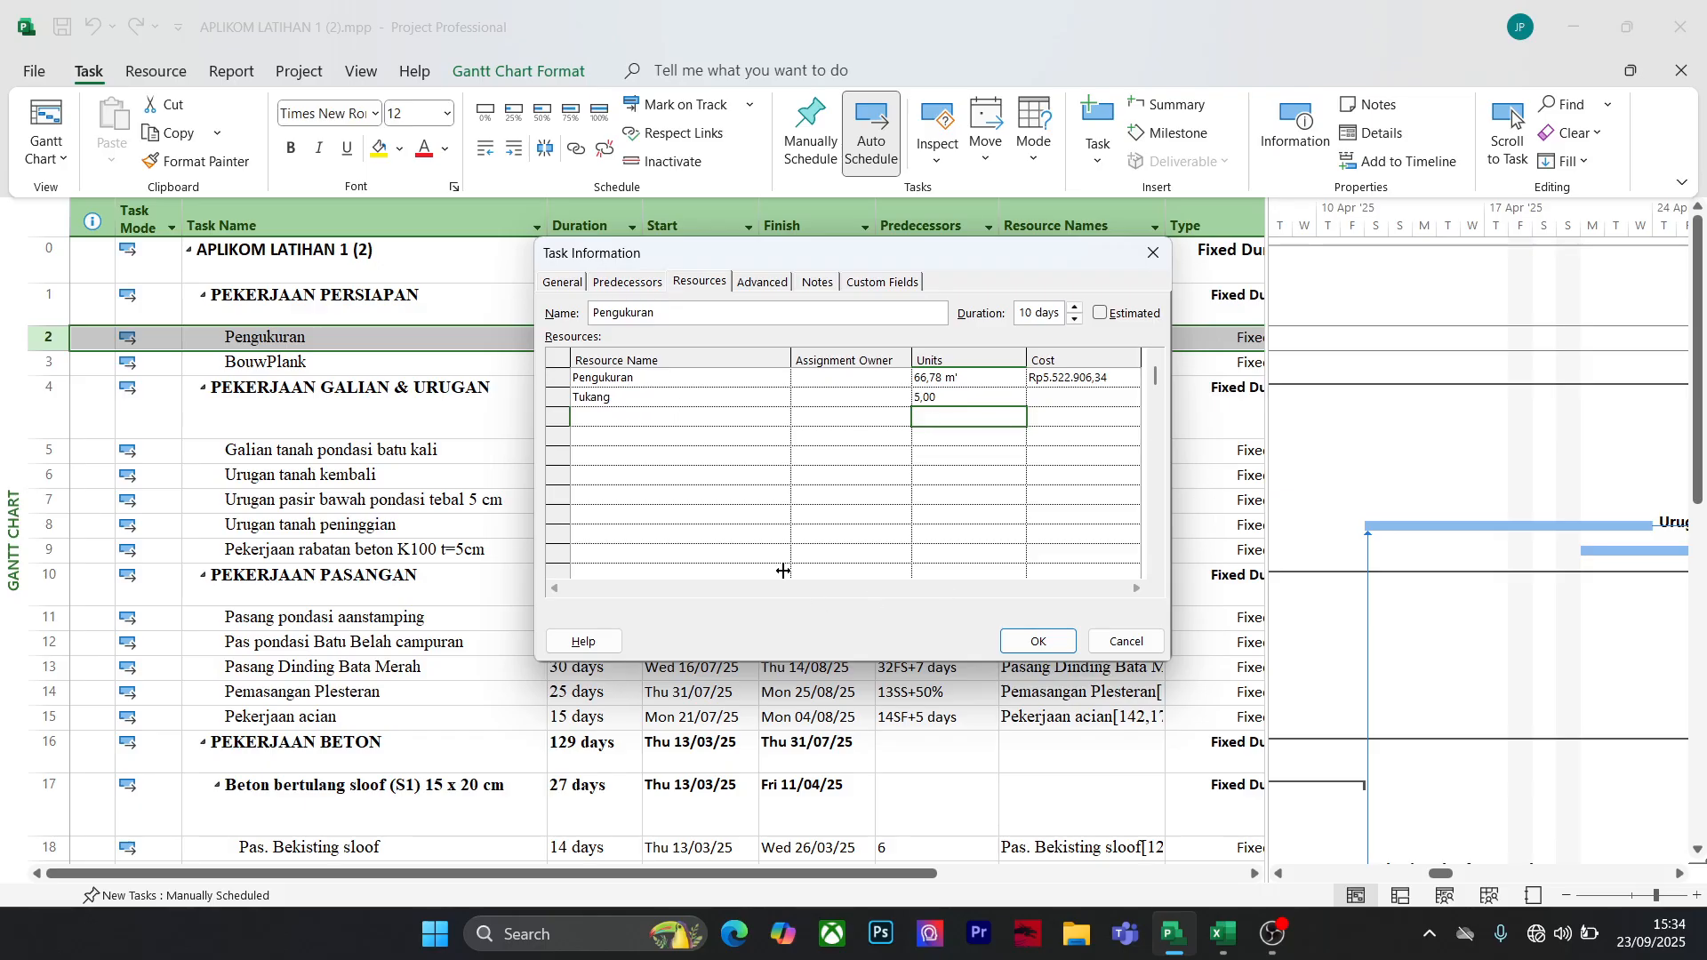
{"action": "left_click", "coordinate": [1048, 645]}
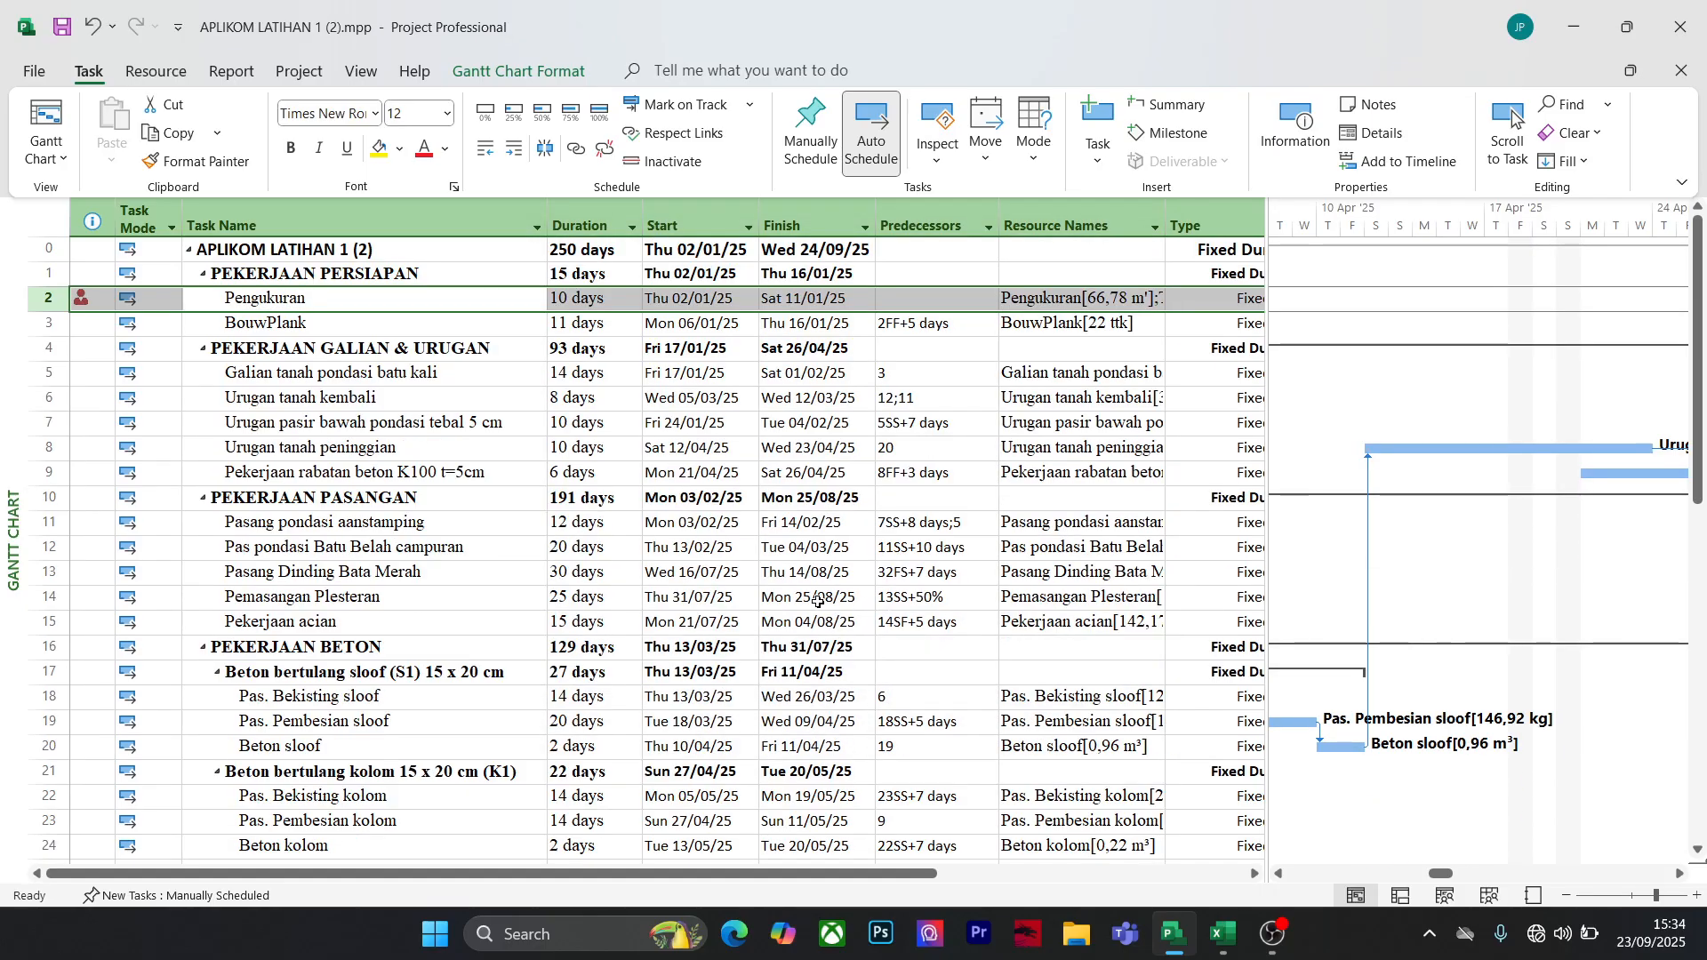
Widen the Resource Names column until the full Pengukuran assignment is readable and save the project
{"action": "left_click", "coordinate": [331, 399]}
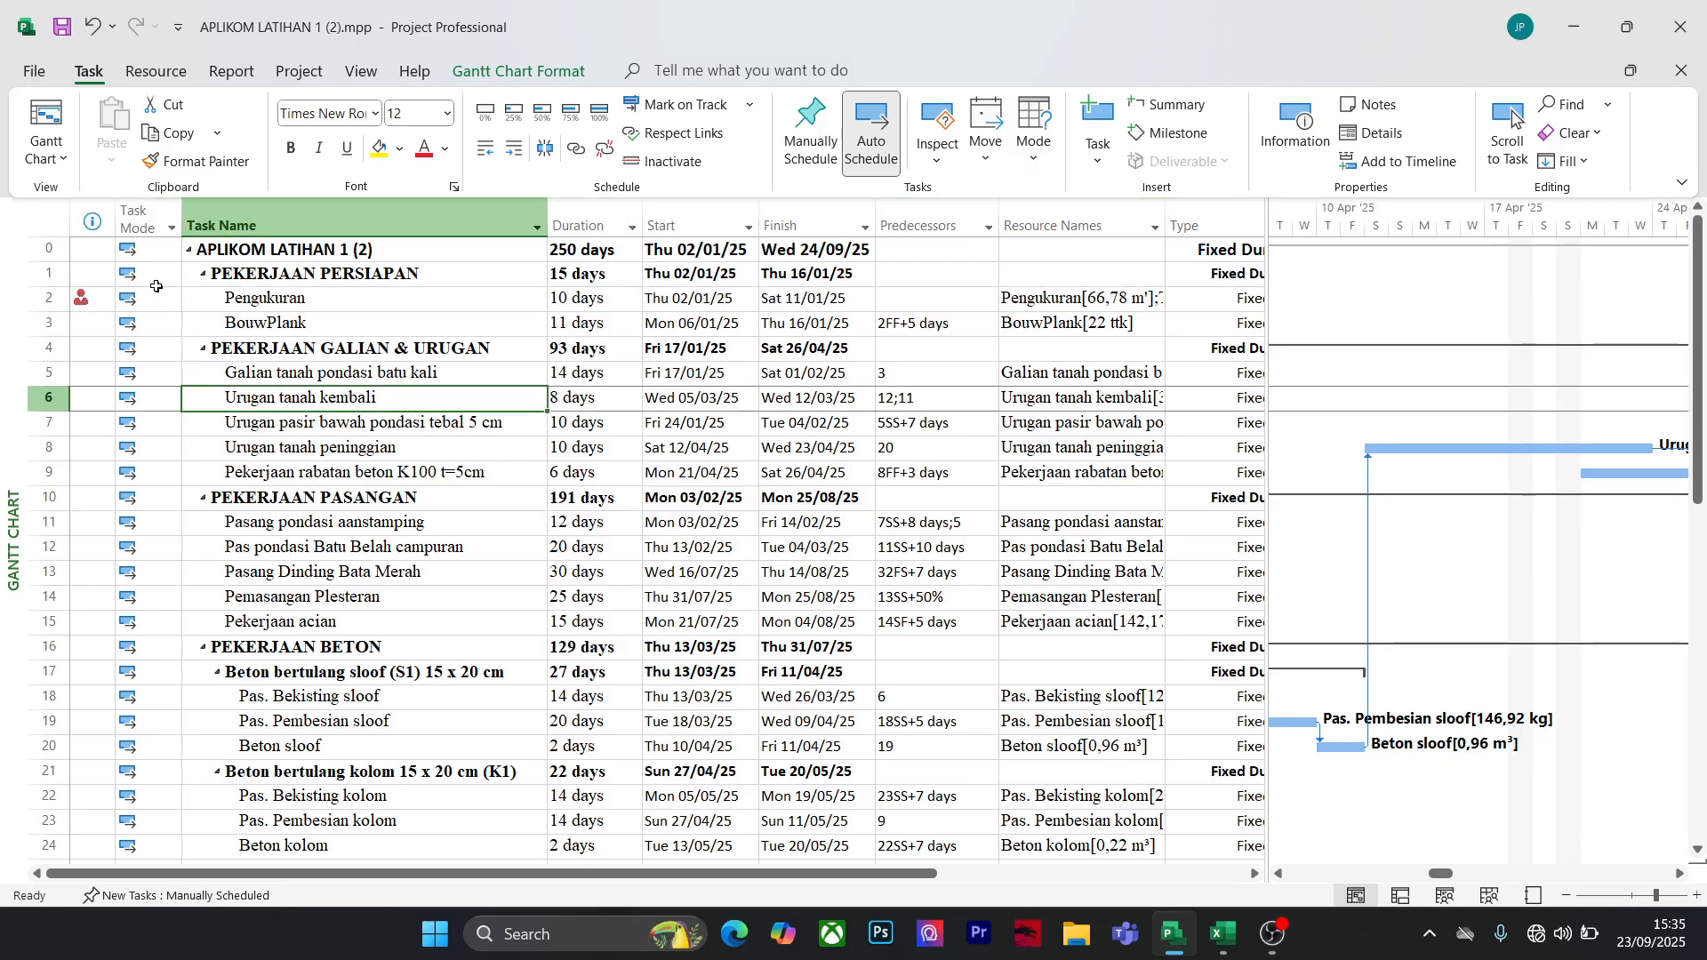
{"action": "left_click", "coordinate": [1105, 297]}
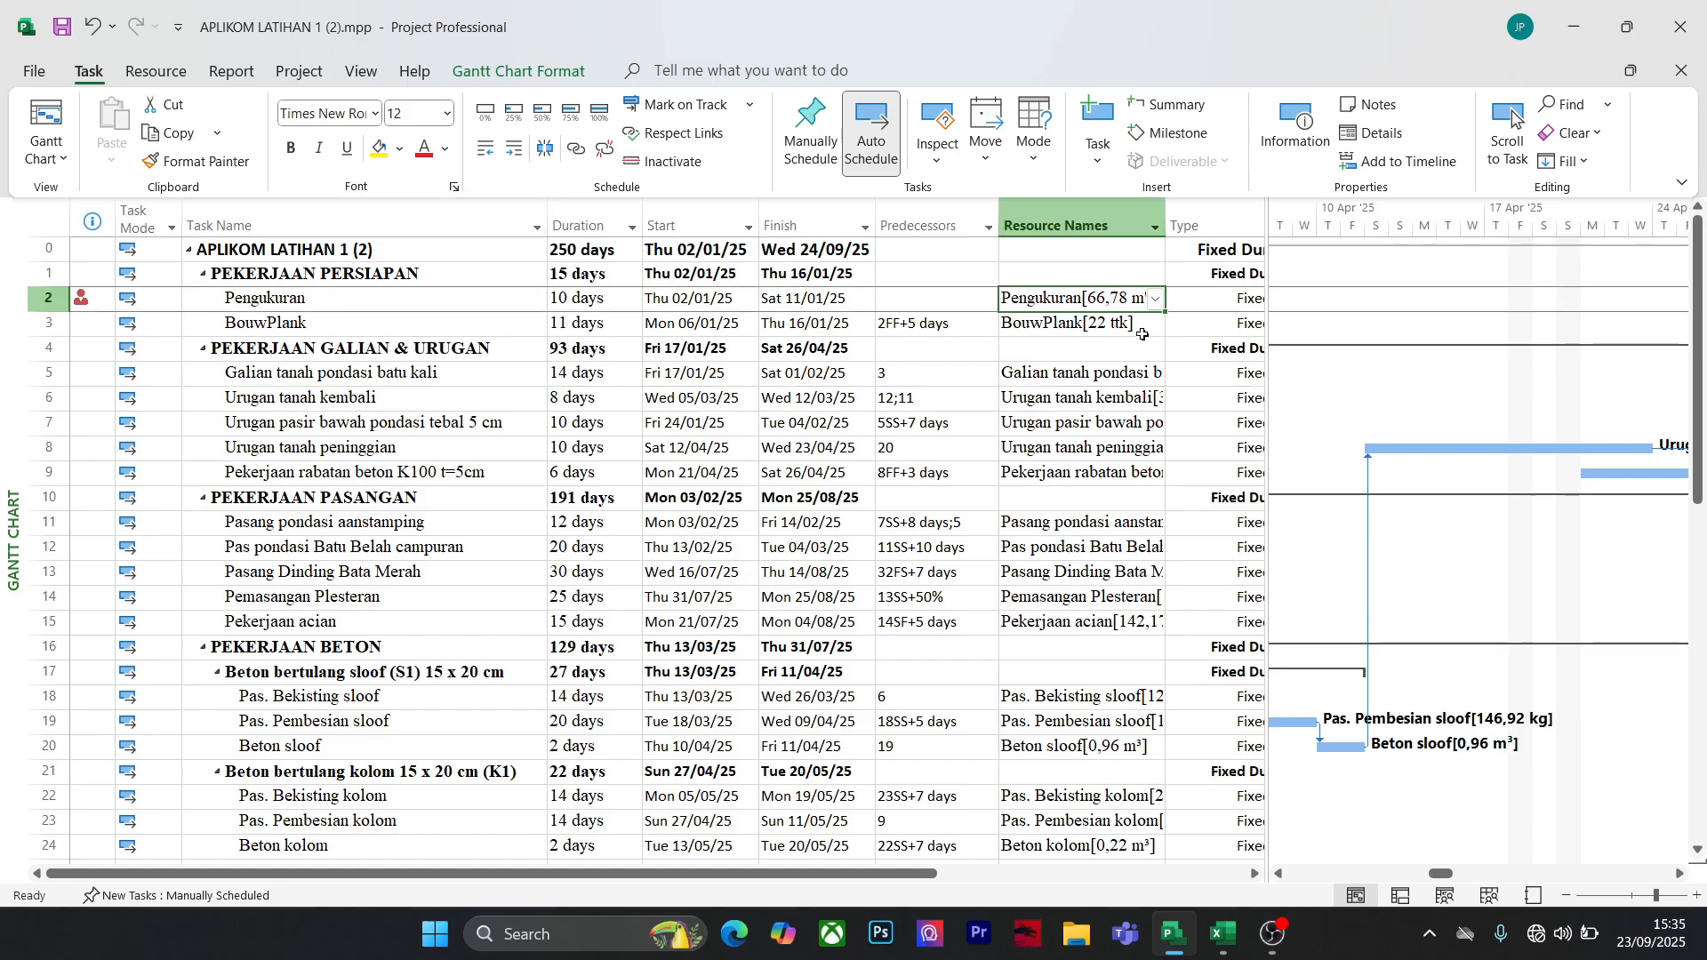
{"action": "left_click_drag", "start_coordinate": [1158, 220], "coordinate": [1223, 224]}
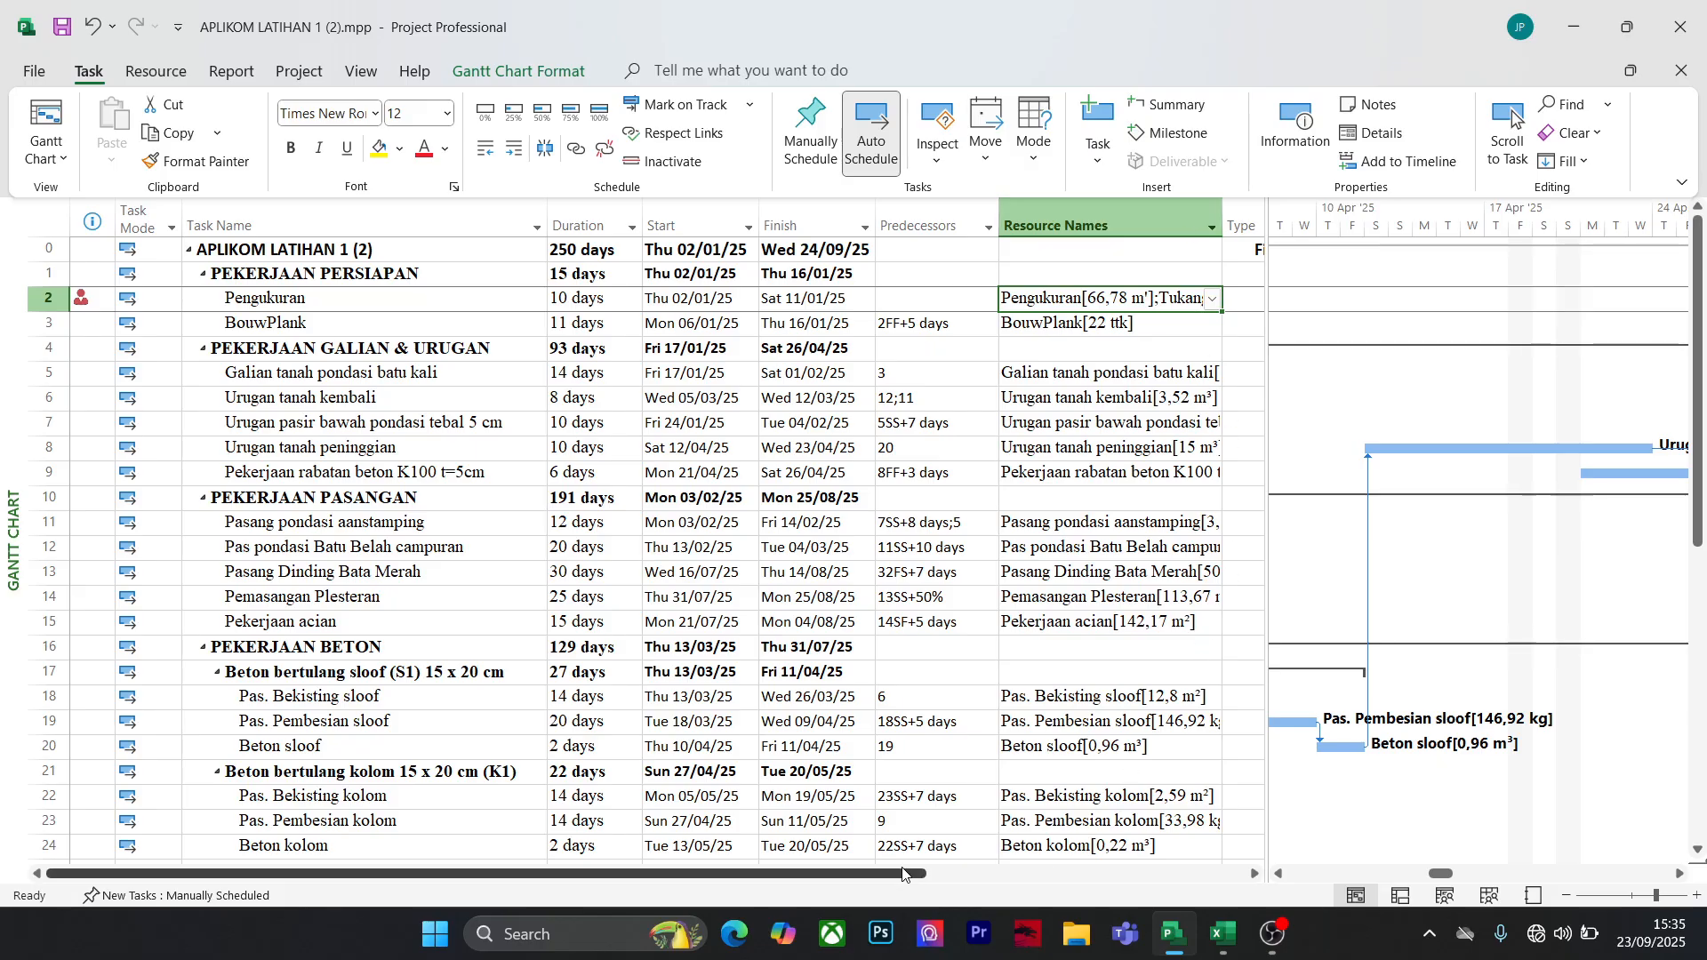
{"action": "left_click_drag", "start_coordinate": [1226, 205], "coordinate": [1261, 213]}
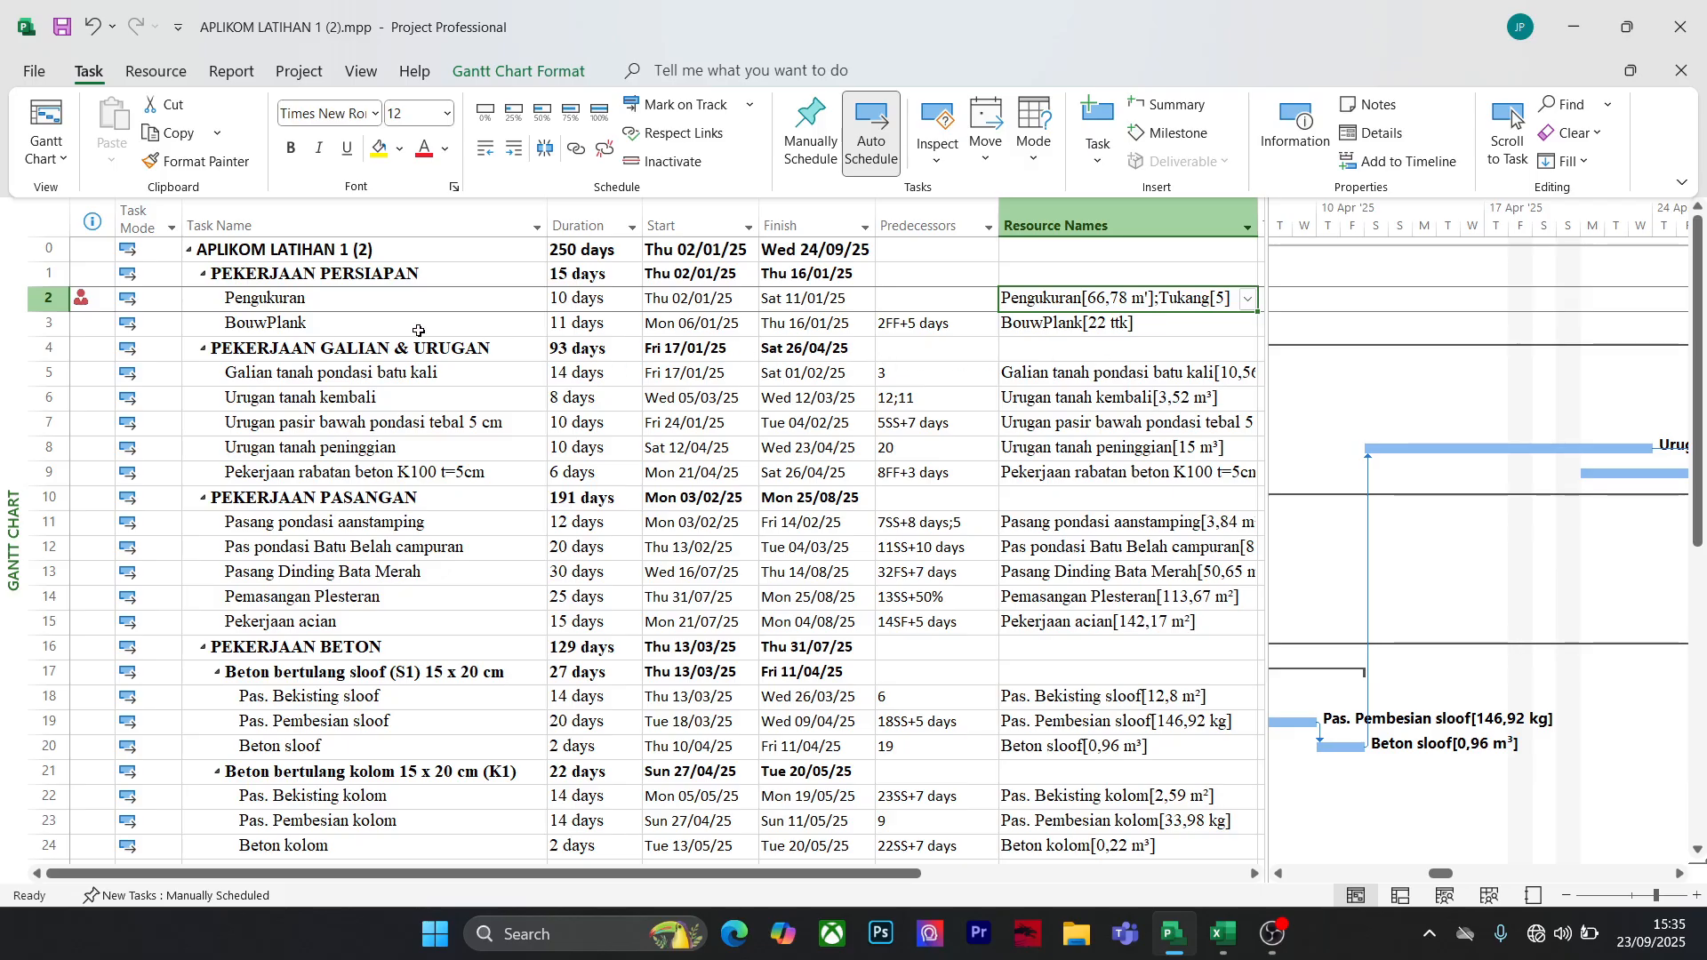
{"action": "left_click", "coordinate": [492, 352]}
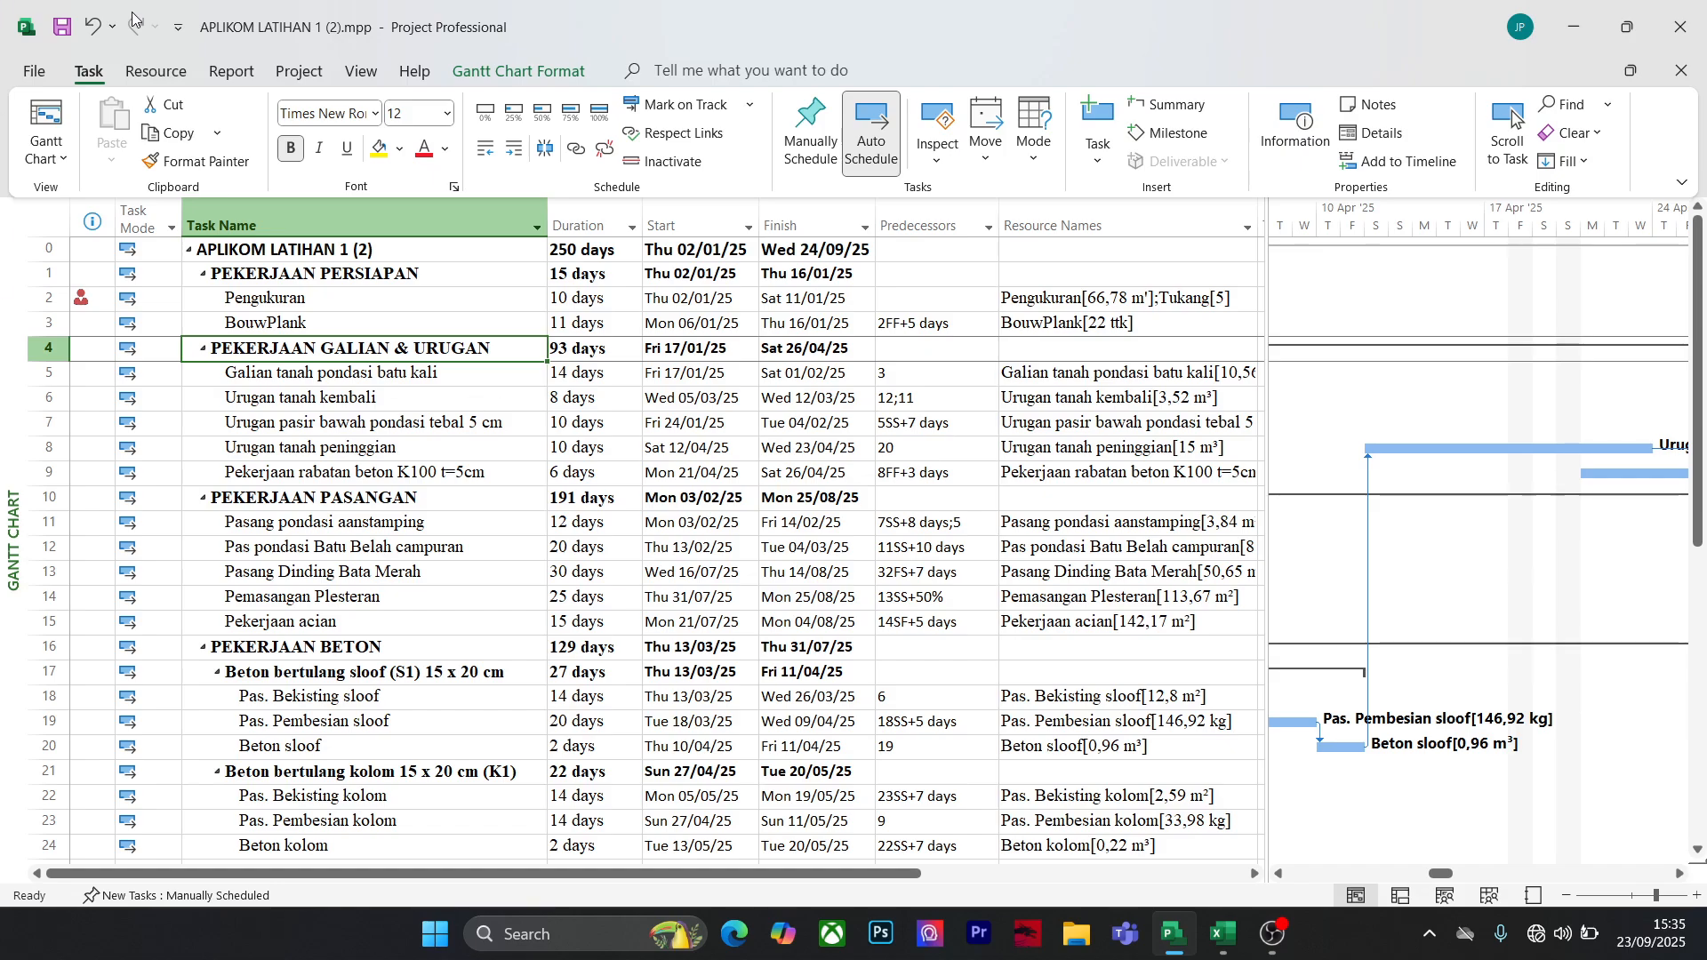
{"action": "key", "text": "ctrl+s"}
{"action": "left_click", "coordinate": [1274, 934]}
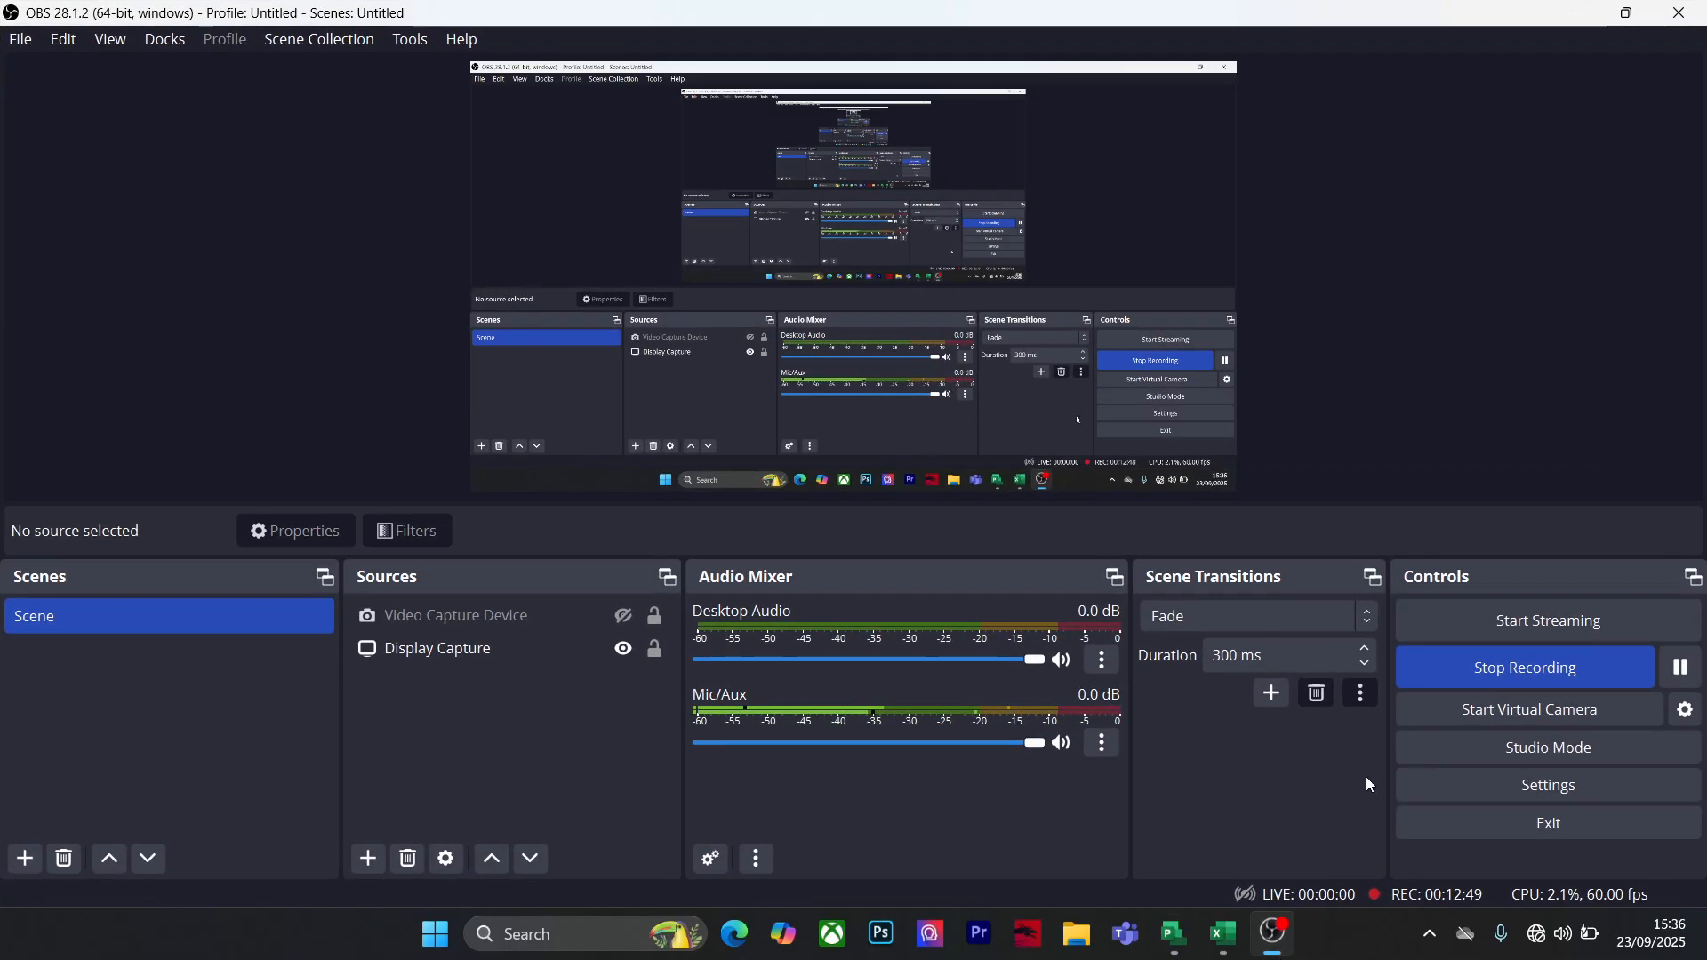
{"action": "left_click", "coordinate": [1681, 667]}
{"action": "left_click", "coordinate": [1681, 667]}
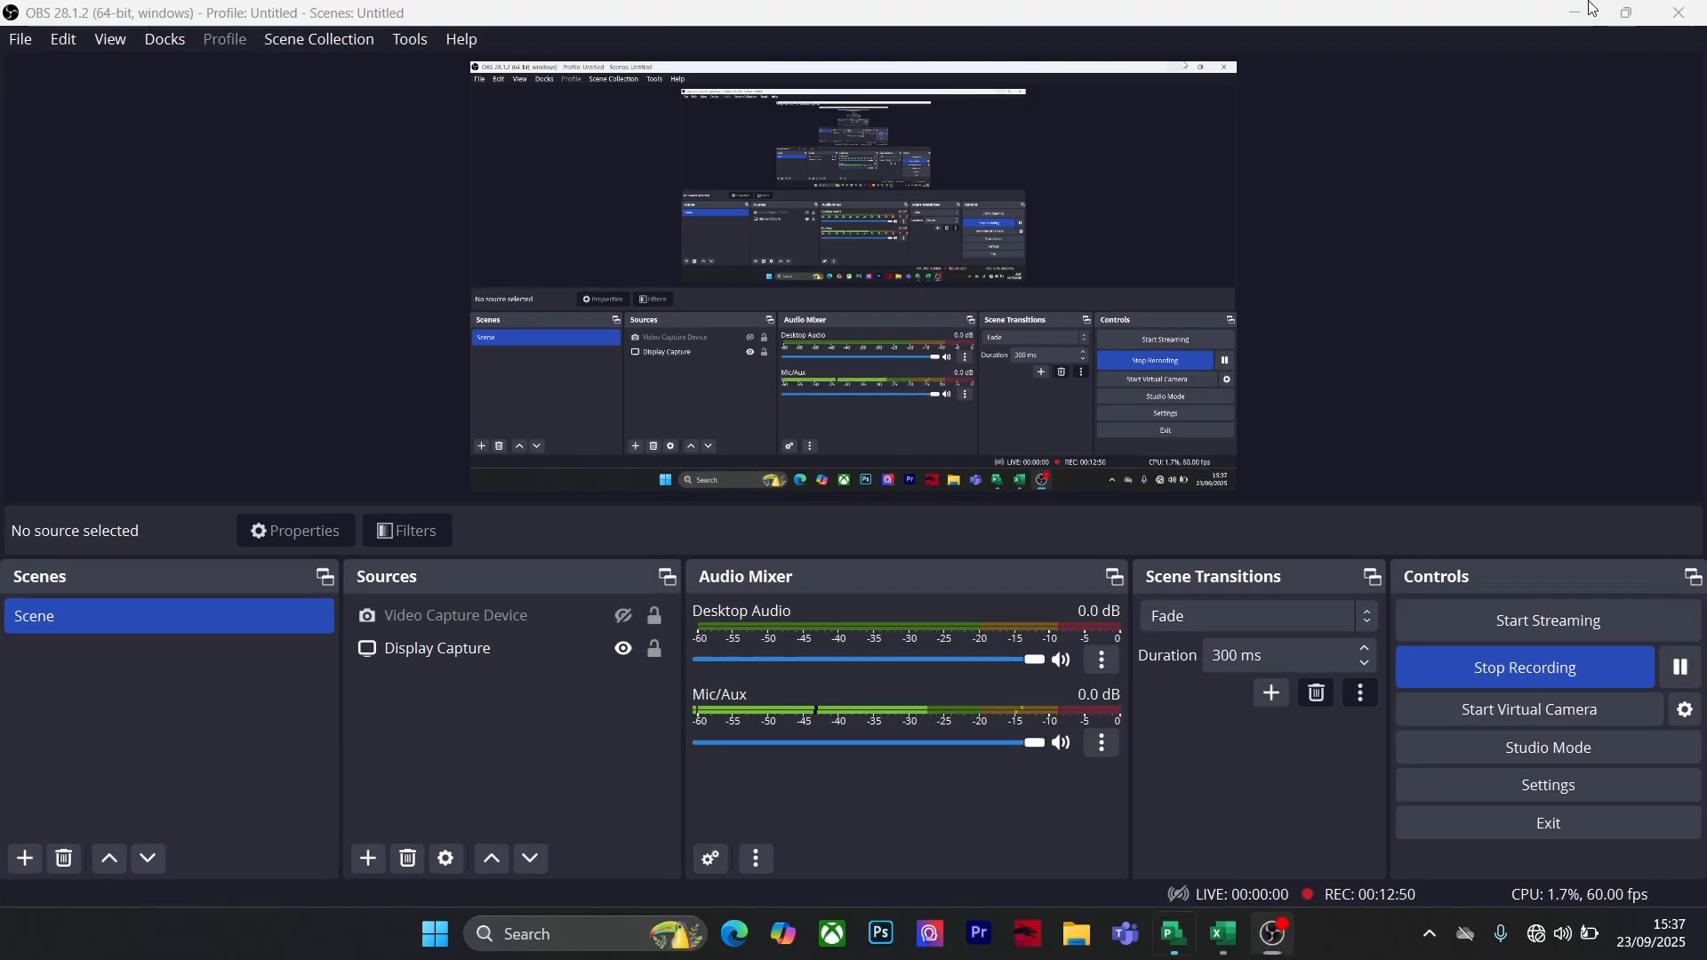
{"action": "left_click", "coordinate": [1576, 12]}
Open the resource assignments of the BouwPlank task and select the empty row below its existing resource
{"action": "left_click", "coordinate": [331, 323]}
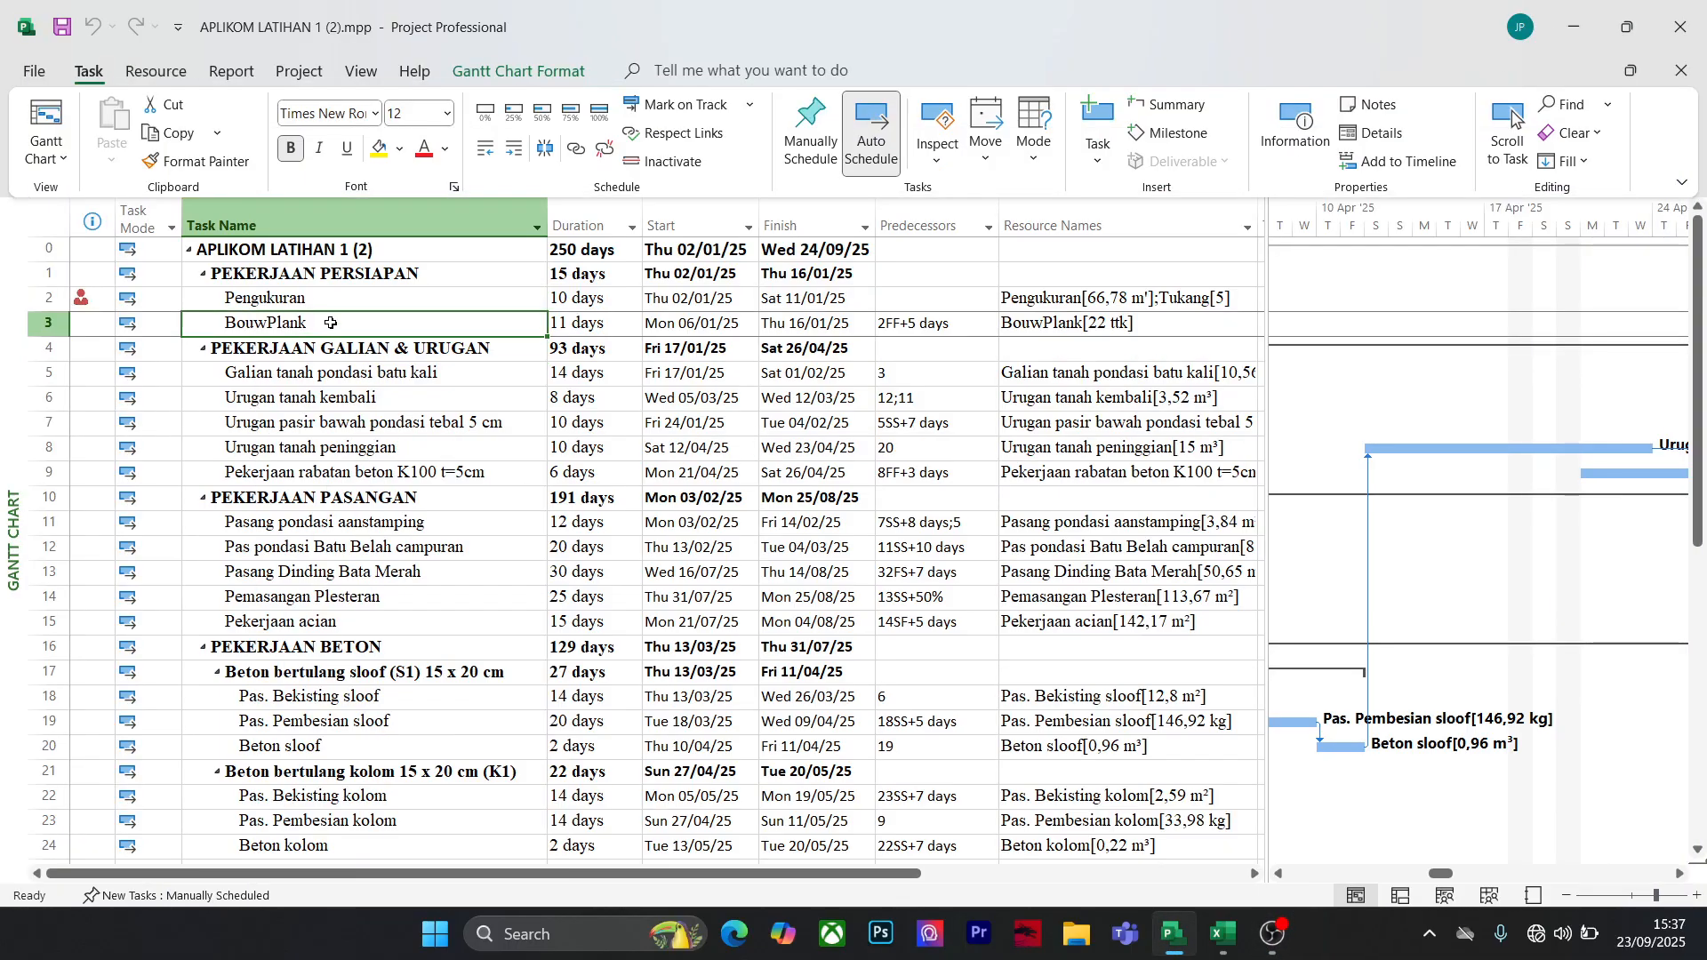
{"action": "double_click", "coordinate": [50, 323]}
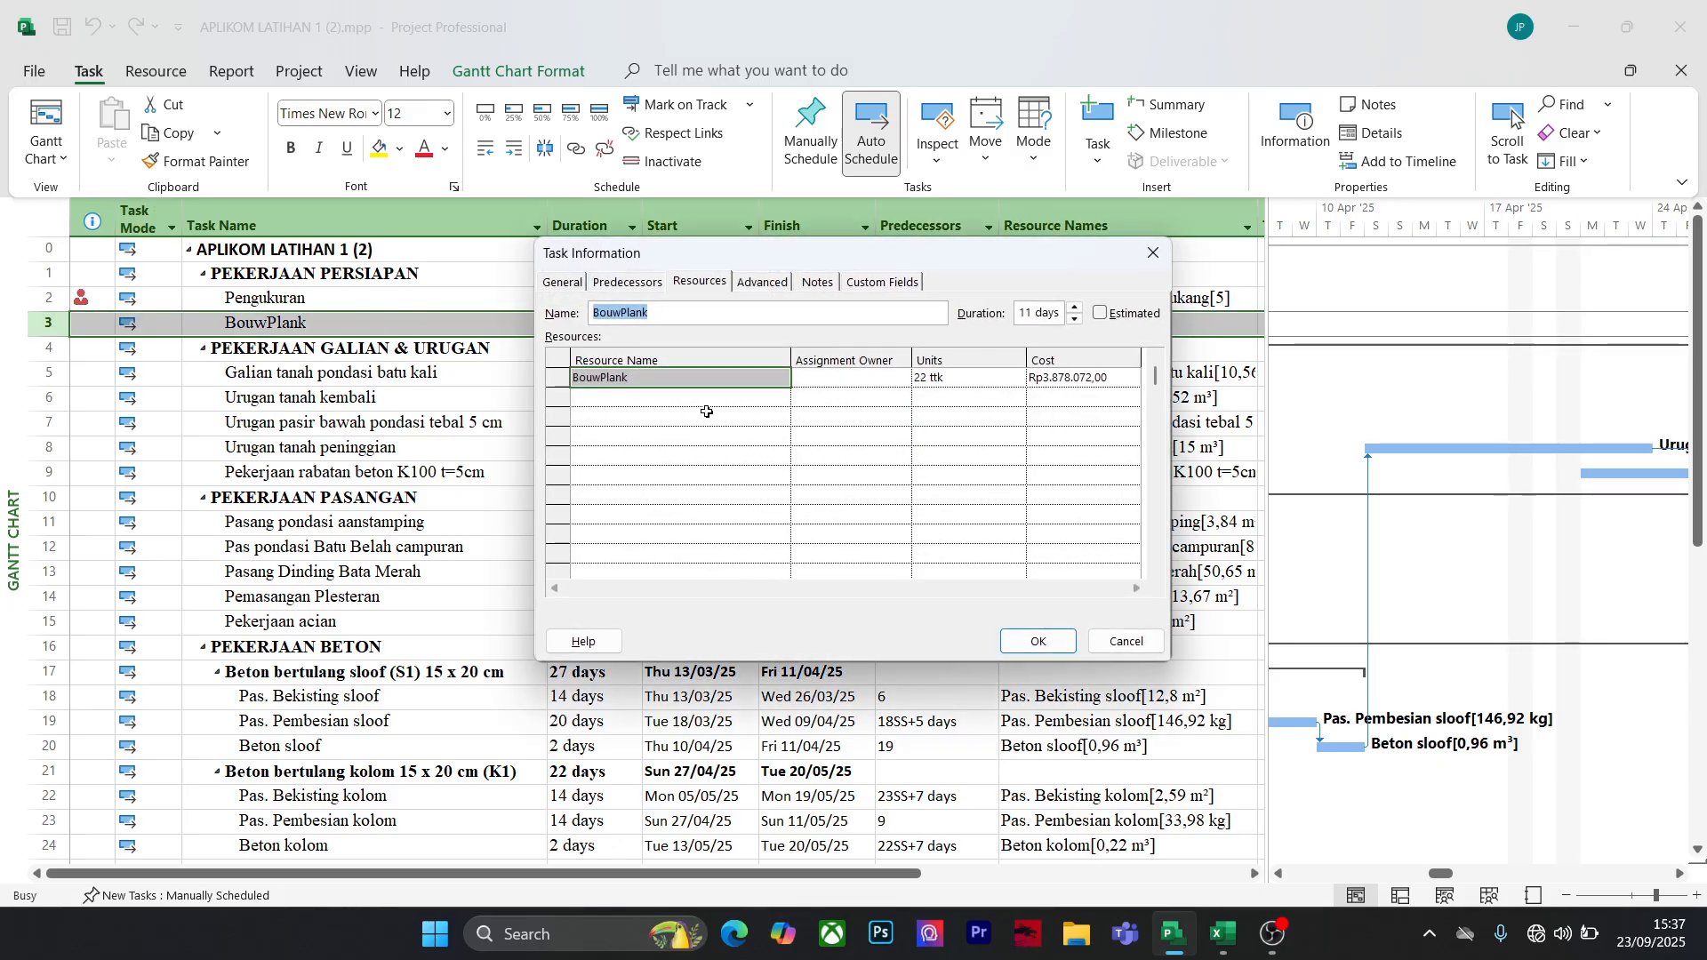
{"action": "left_click", "coordinate": [672, 398]}
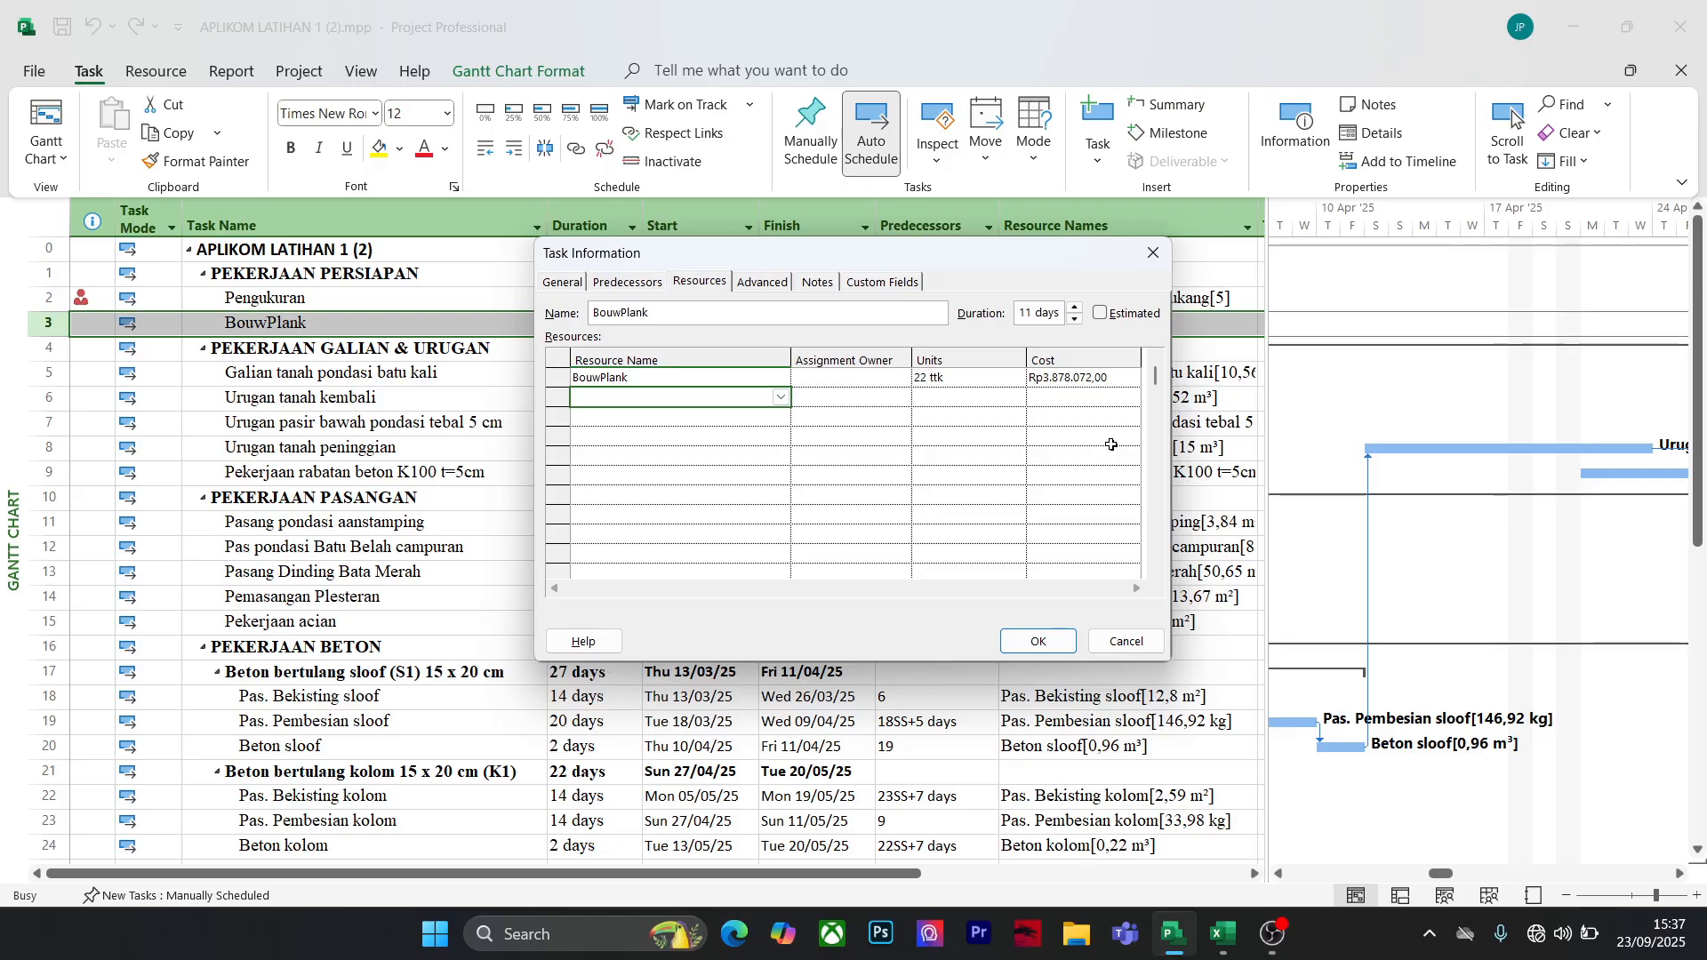
Switch to Griya Barada Candra.xlsx in Excel and examine the per-day worker needs for Pekerjaan Bouwplank on the 2. PDPKTK sheet
{"action": "left_click", "coordinate": [1240, 932]}
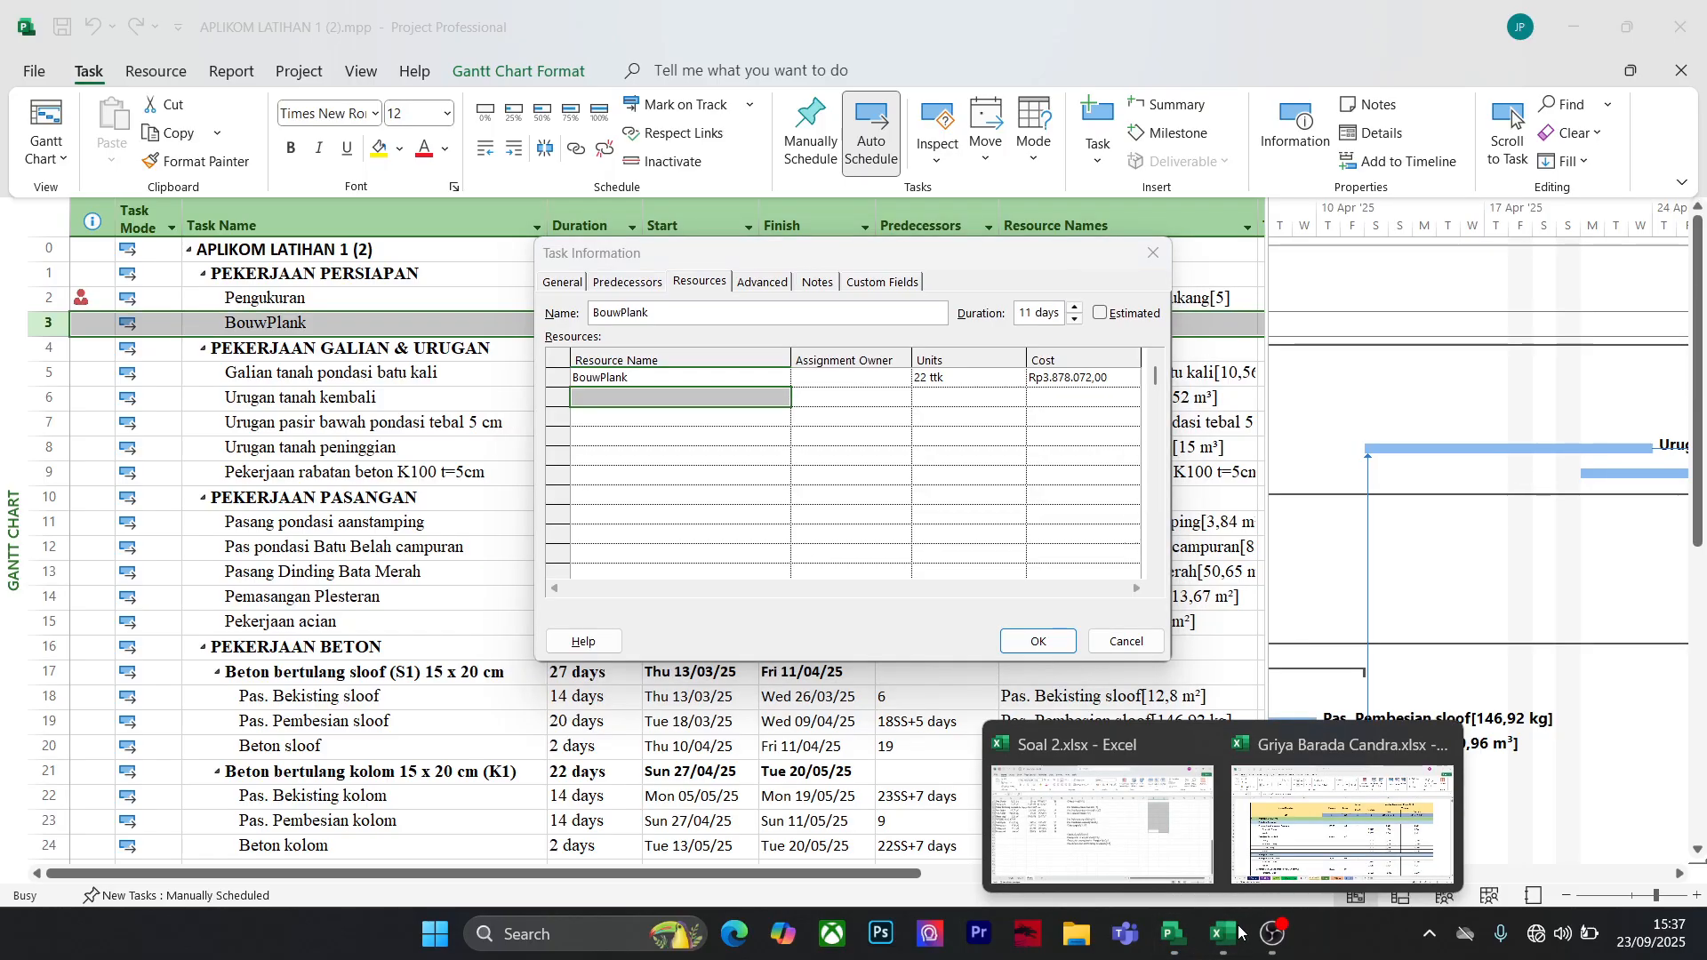
{"action": "left_click", "coordinate": [1338, 822]}
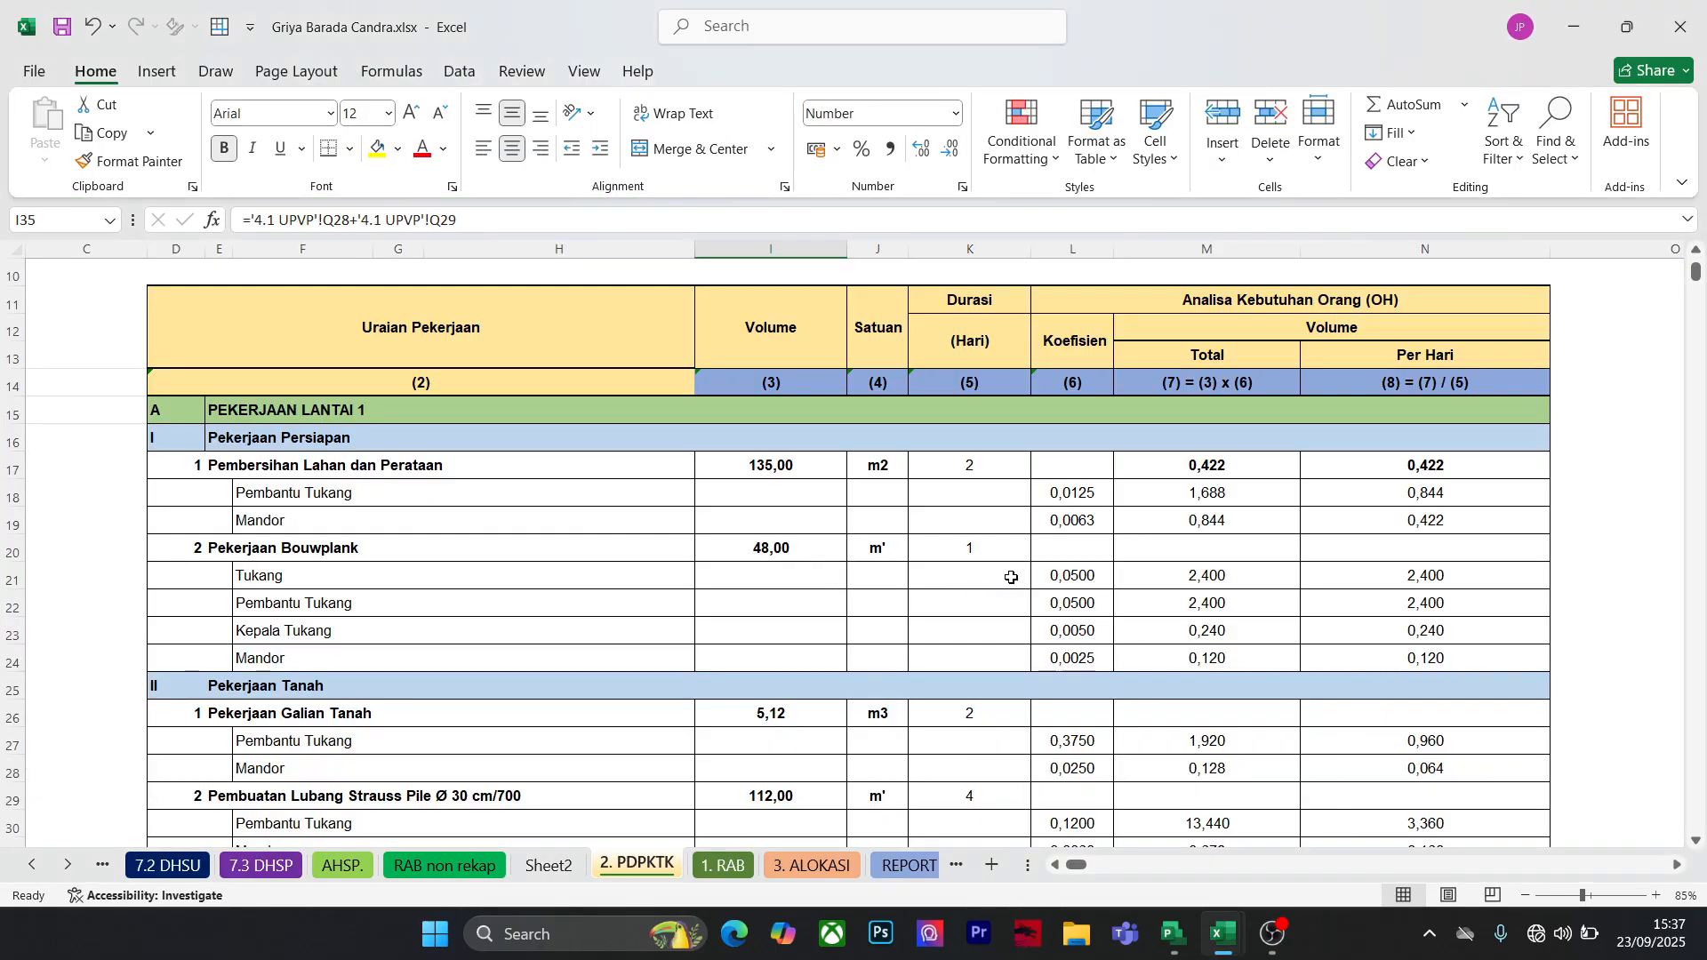
{"action": "left_click", "coordinate": [1450, 638]}
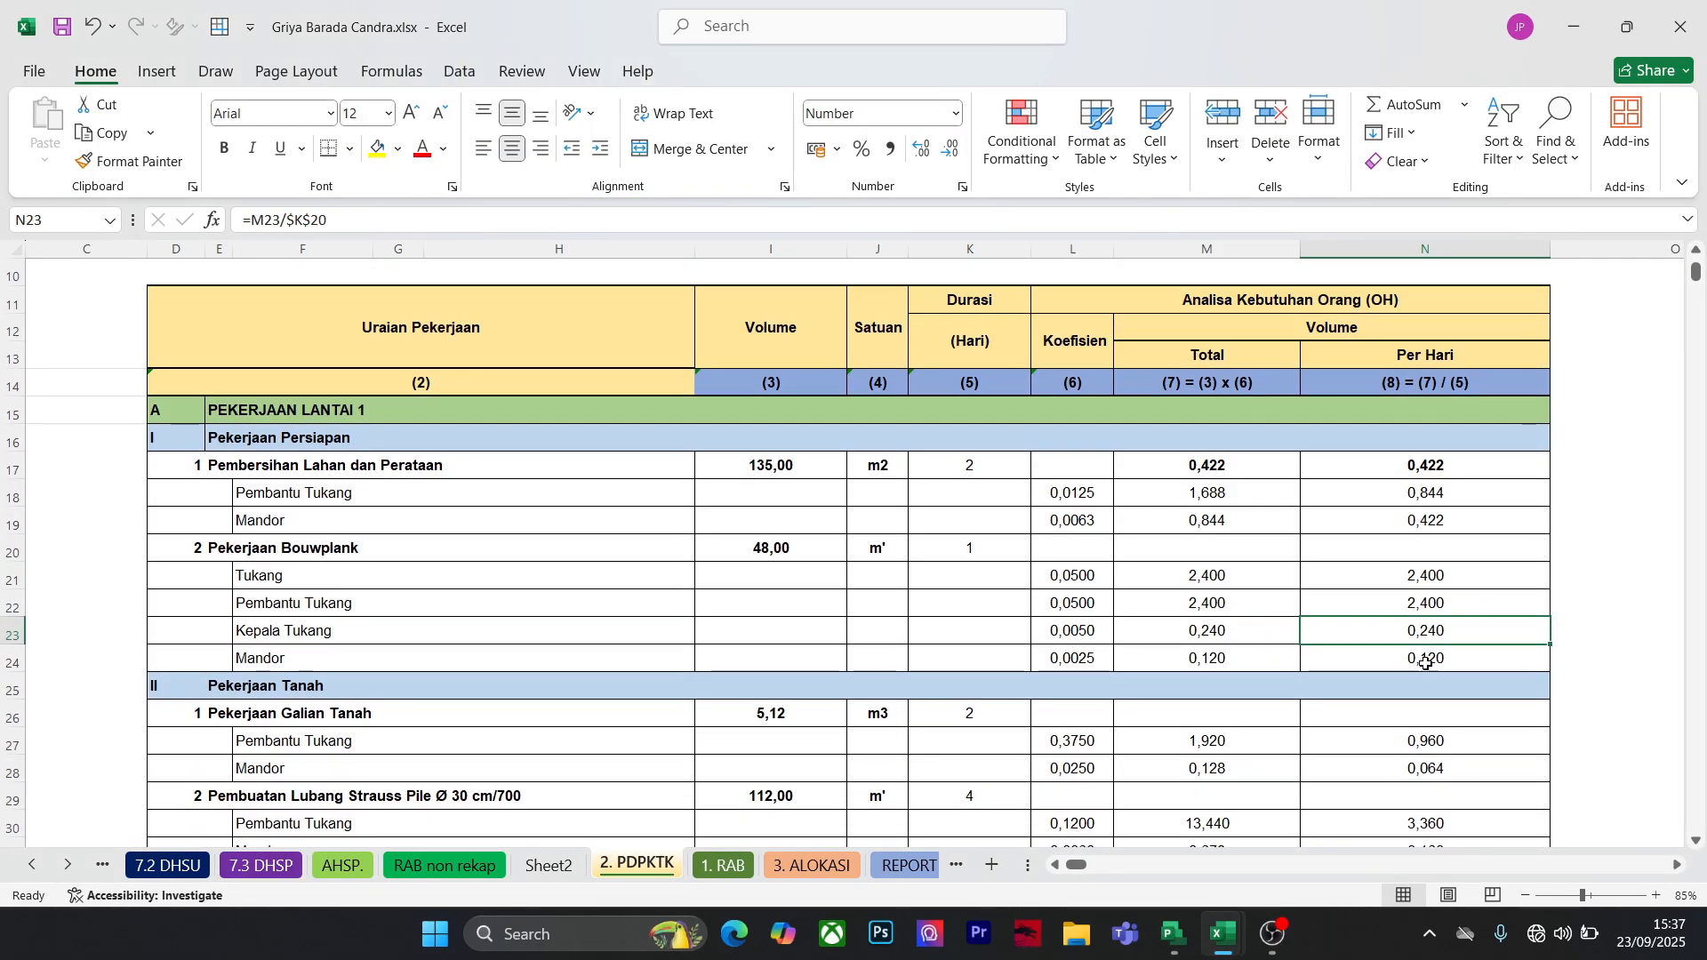
{"action": "left_click", "coordinate": [1648, 646]}
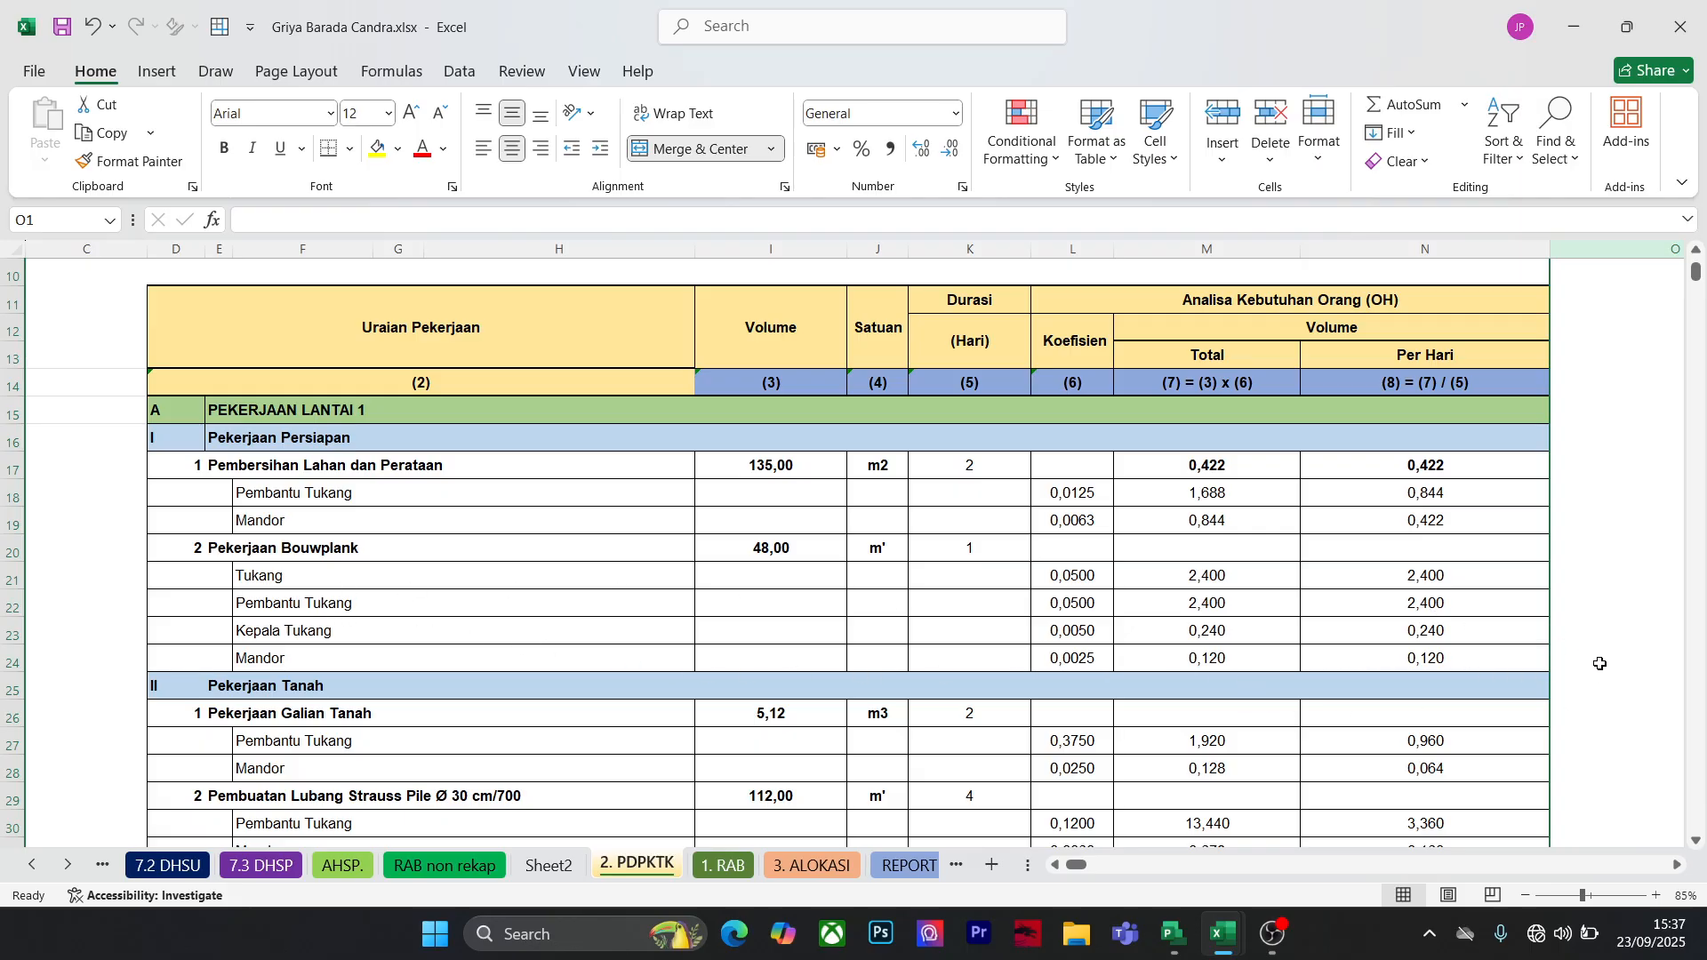
{"action": "left_click", "coordinate": [1509, 660]}
{"action": "double_click", "coordinate": [1614, 665]}
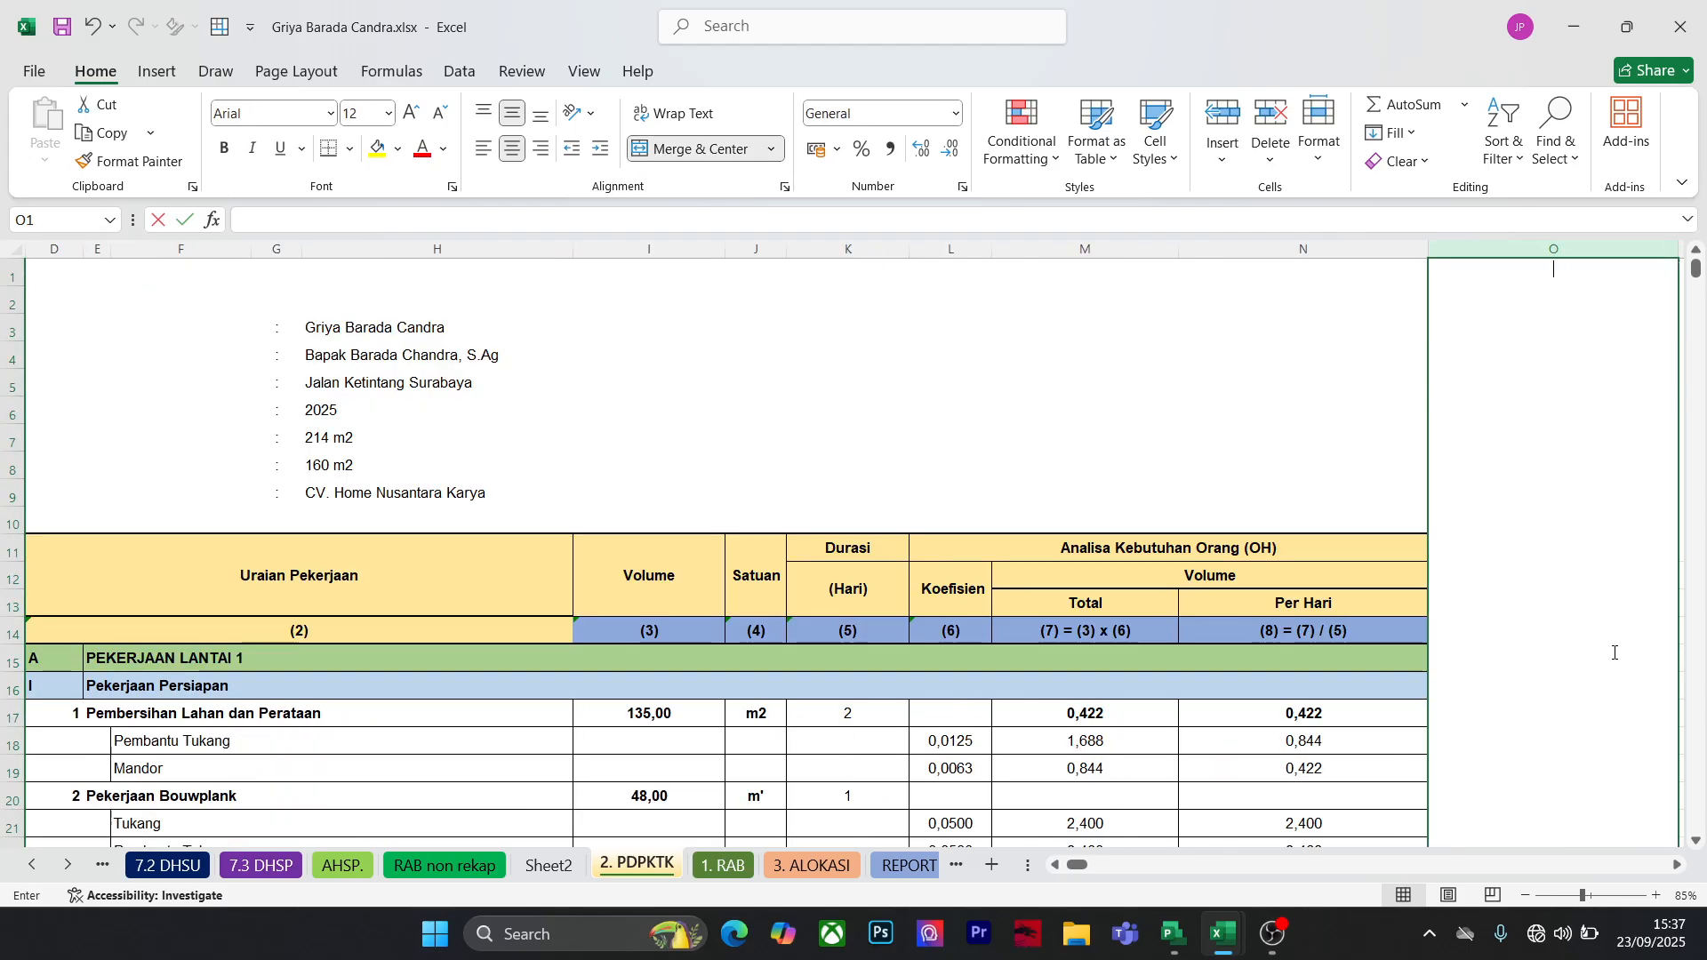
Examine the coefficient, total and per-day labour columns of the Persiapan and Tanah work items on the 2. PDPKTK sheet
{"action": "scroll", "coordinate": [1427, 608], "scroll_direction": "down", "scroll_amount": 3}
{"action": "scroll", "coordinate": [1431, 622], "scroll_direction": "down", "scroll_amount": 3}
{"action": "scroll", "coordinate": [1441, 644], "scroll_direction": "up", "scroll_amount": 5}
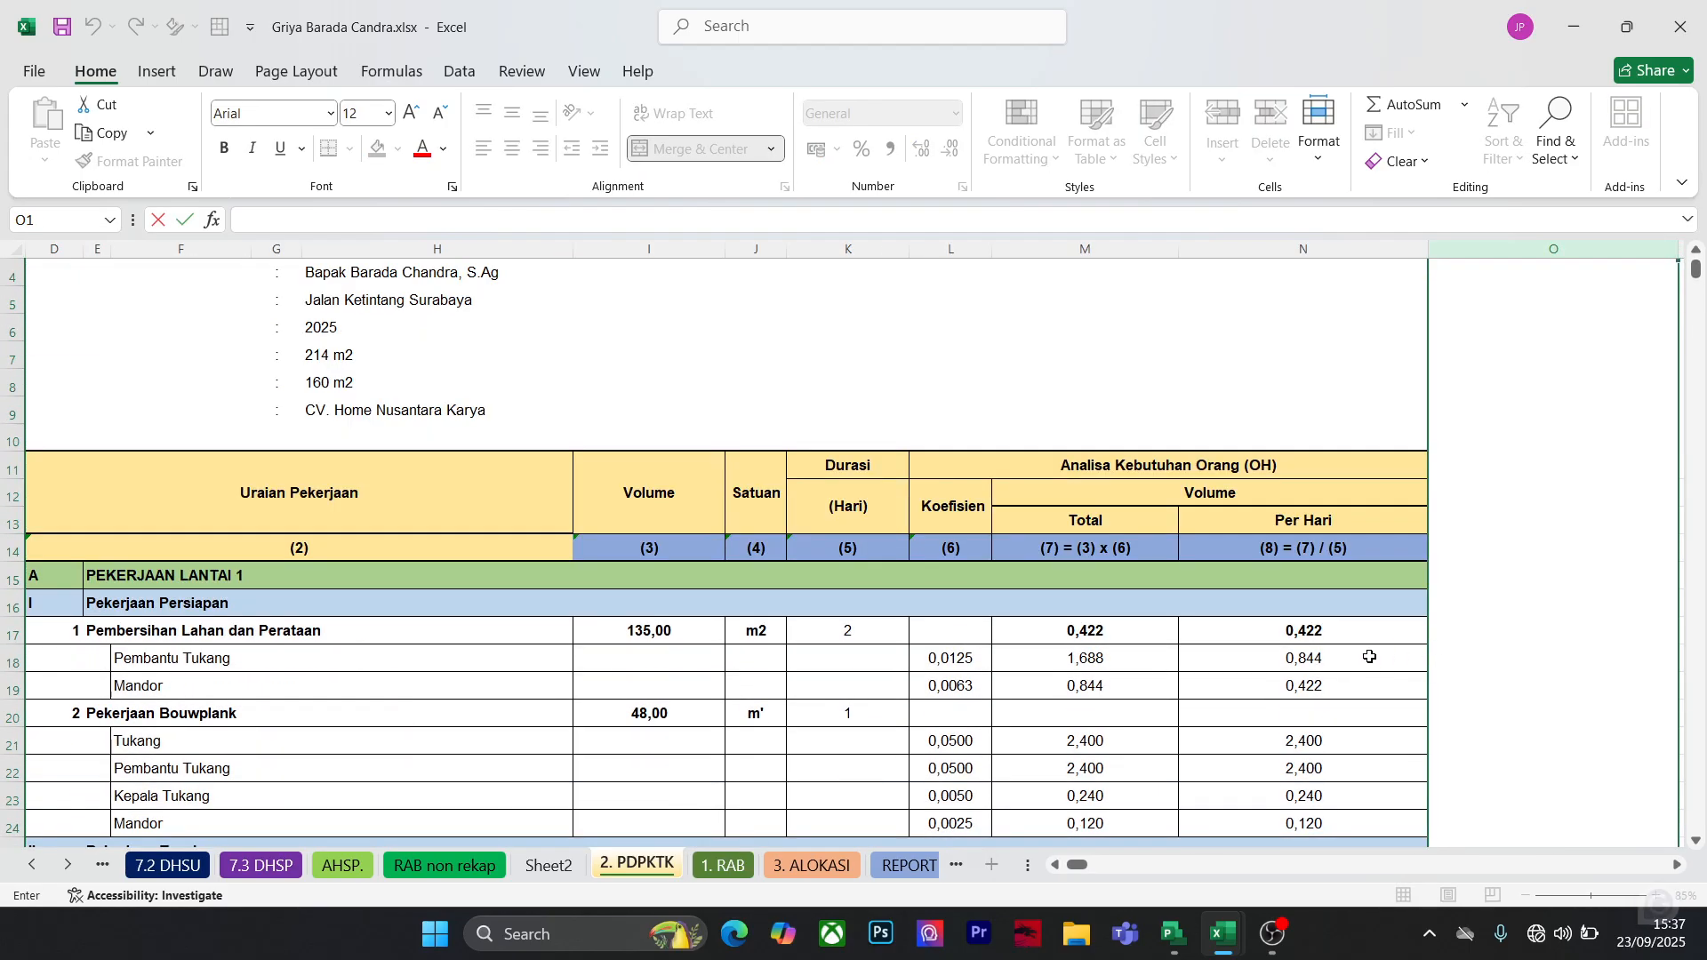
{"action": "scroll", "coordinate": [1159, 667], "scroll_direction": "down", "scroll_amount": 2}
{"action": "scroll", "coordinate": [1185, 648], "scroll_direction": "up", "scroll_amount": 3}
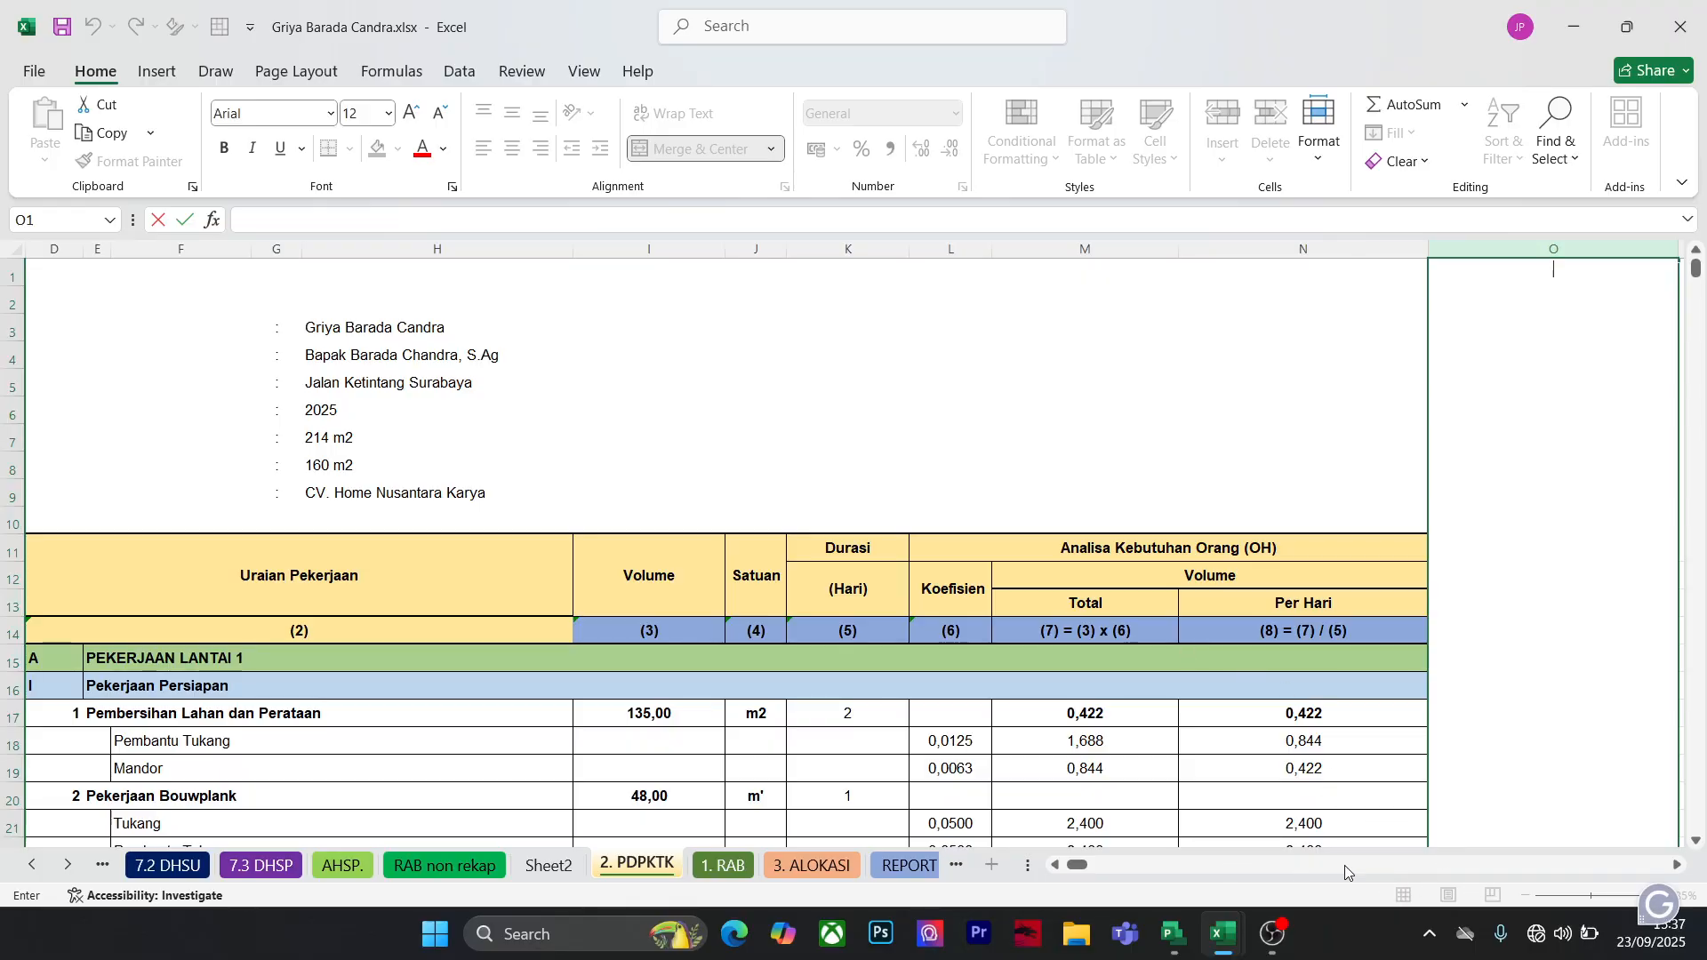
{"action": "left_click", "coordinate": [1179, 866]}
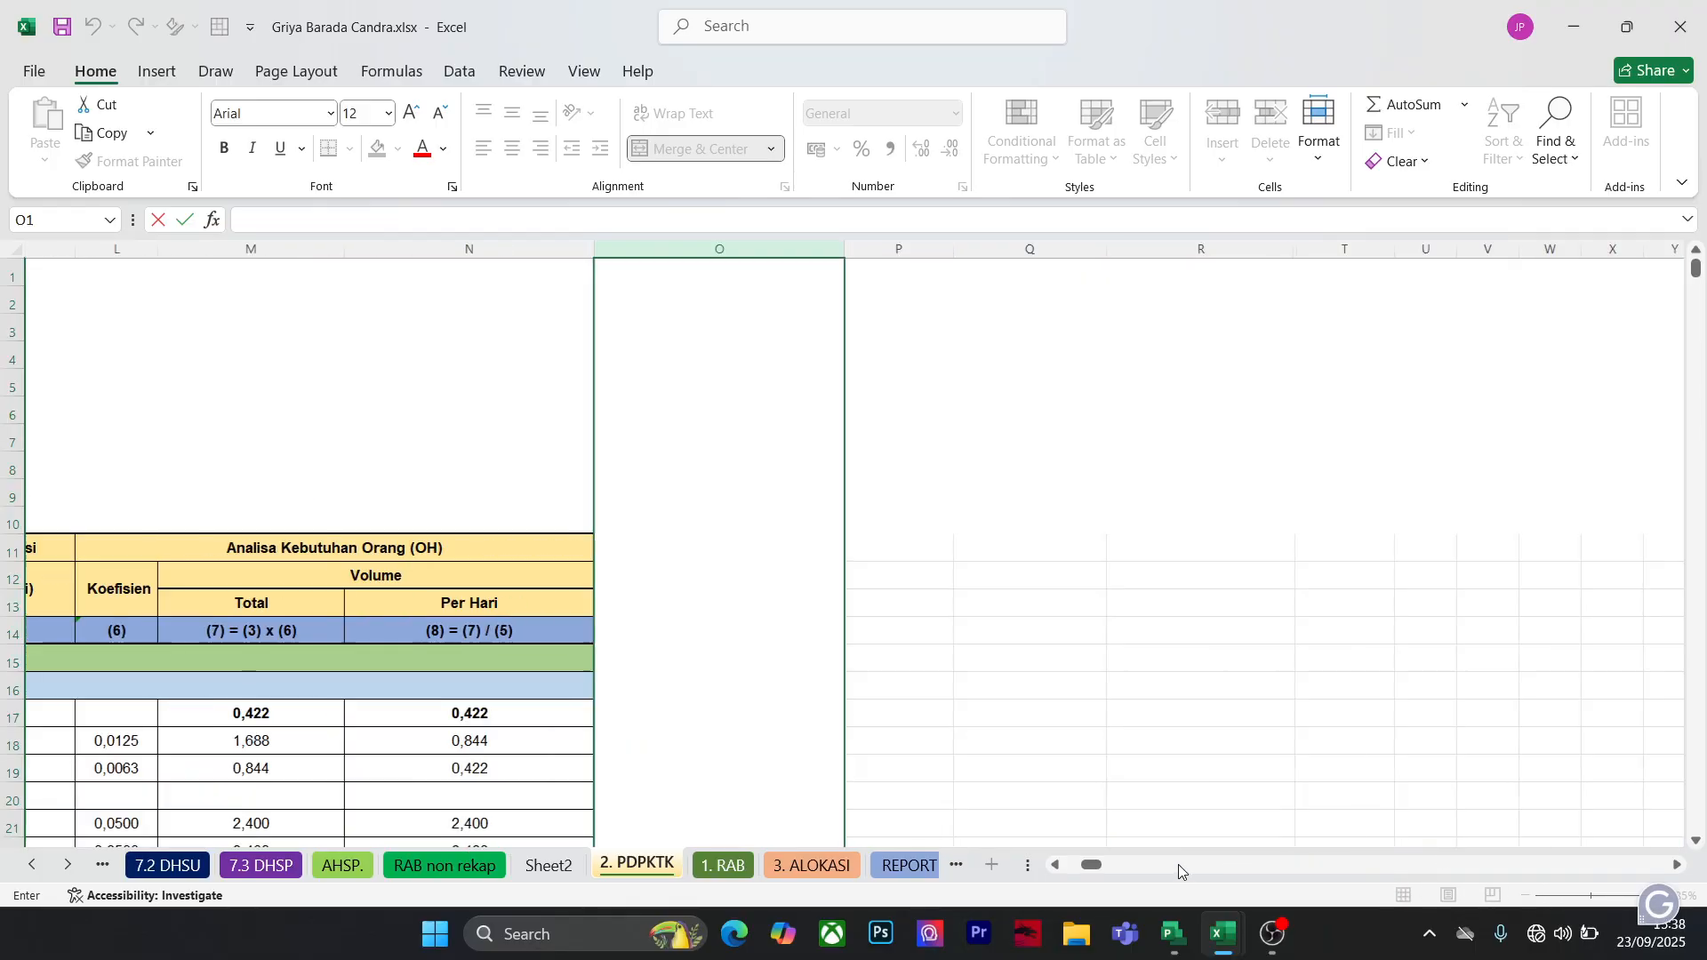
{"action": "left_click", "coordinate": [1057, 866]}
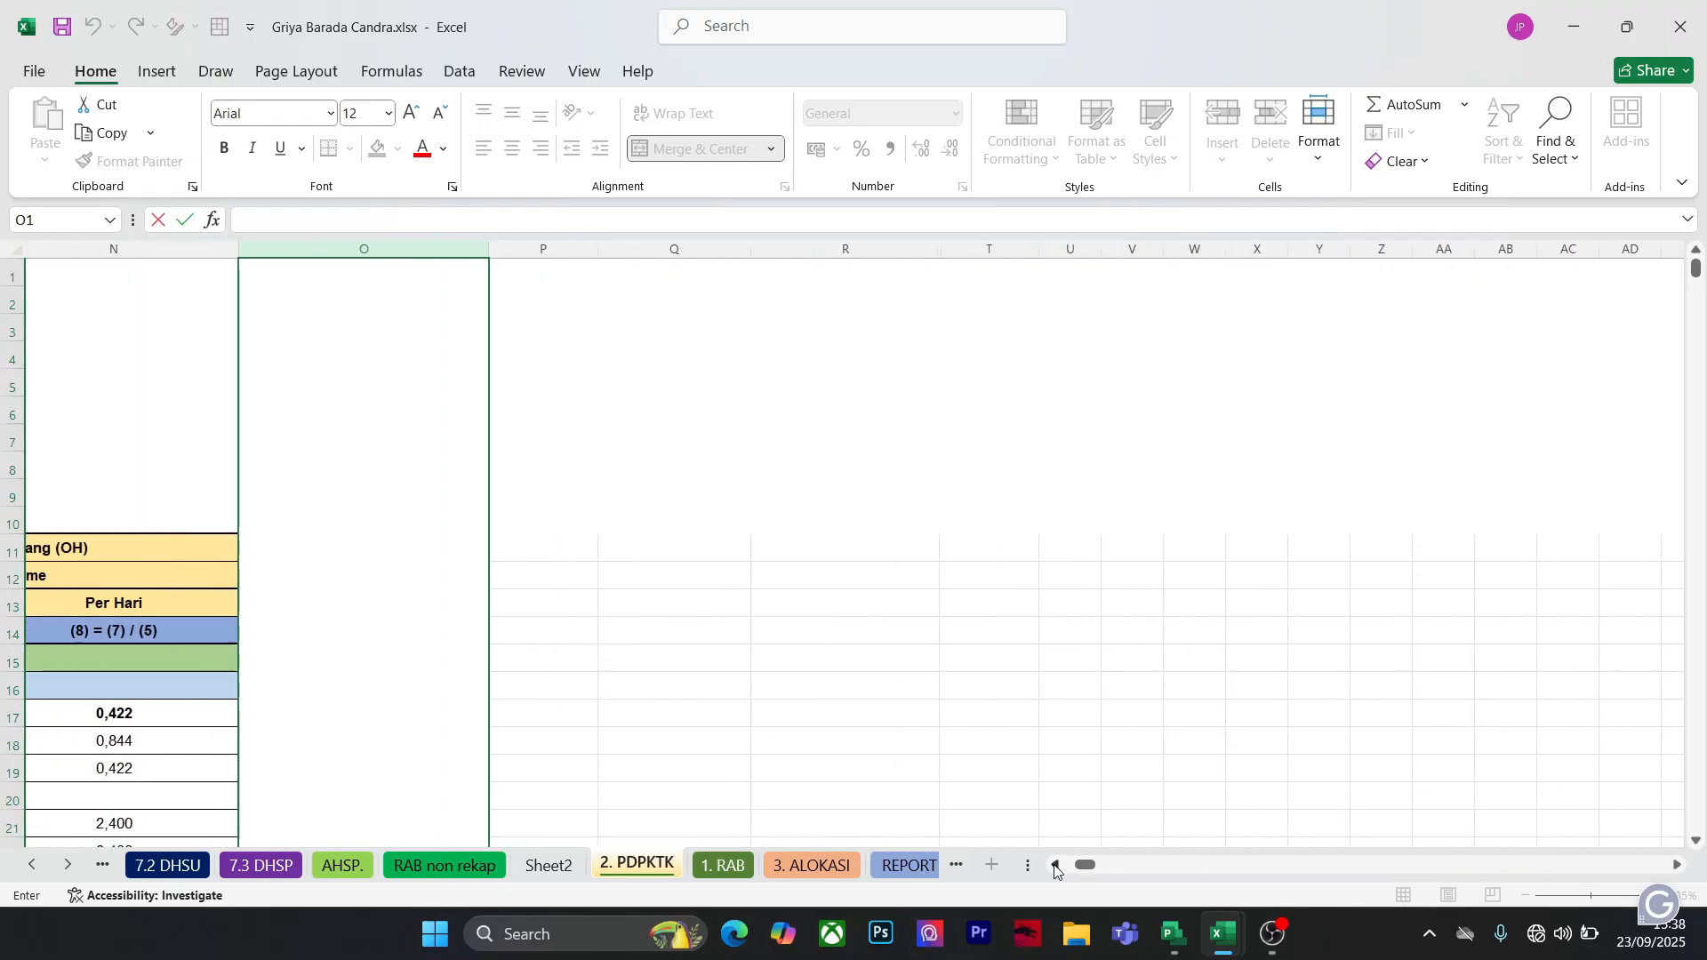
{"action": "scroll", "coordinate": [1169, 687], "scroll_direction": "down", "scroll_amount": 4}
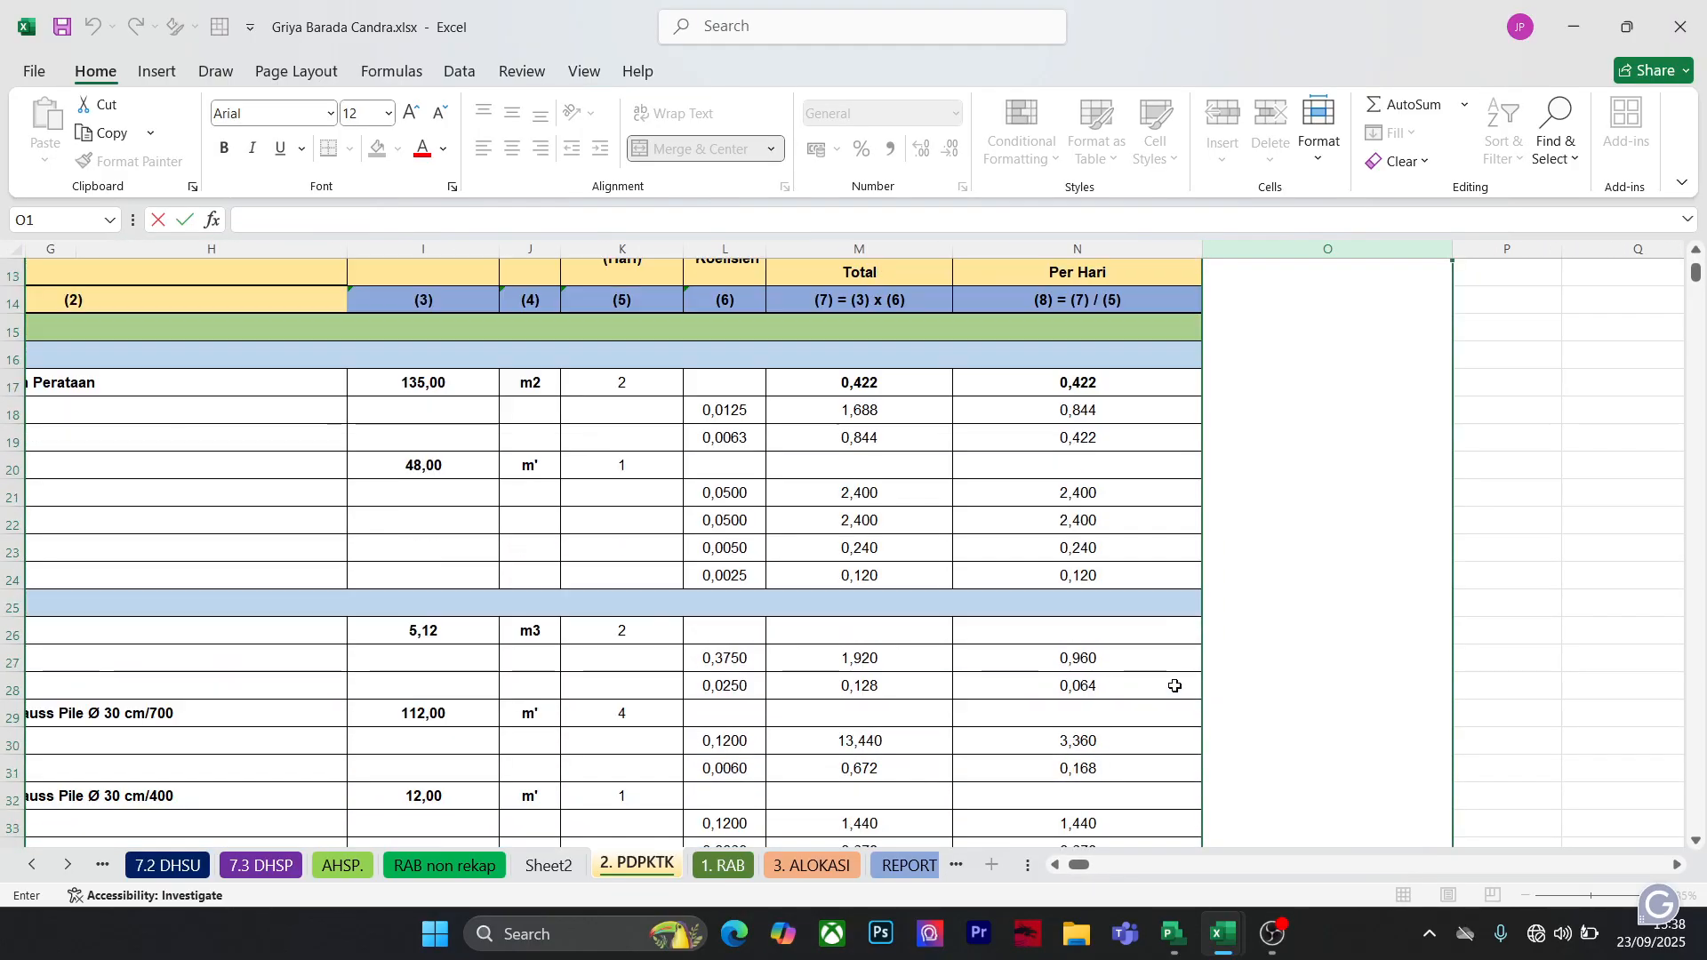
Sum the Per Hari worker needs of Pekerjaan Bouwplank in cell P25 with =SUM(N21:N24)
{"action": "left_click", "coordinate": [1506, 604]}
{"action": "type", "text": "=d"}
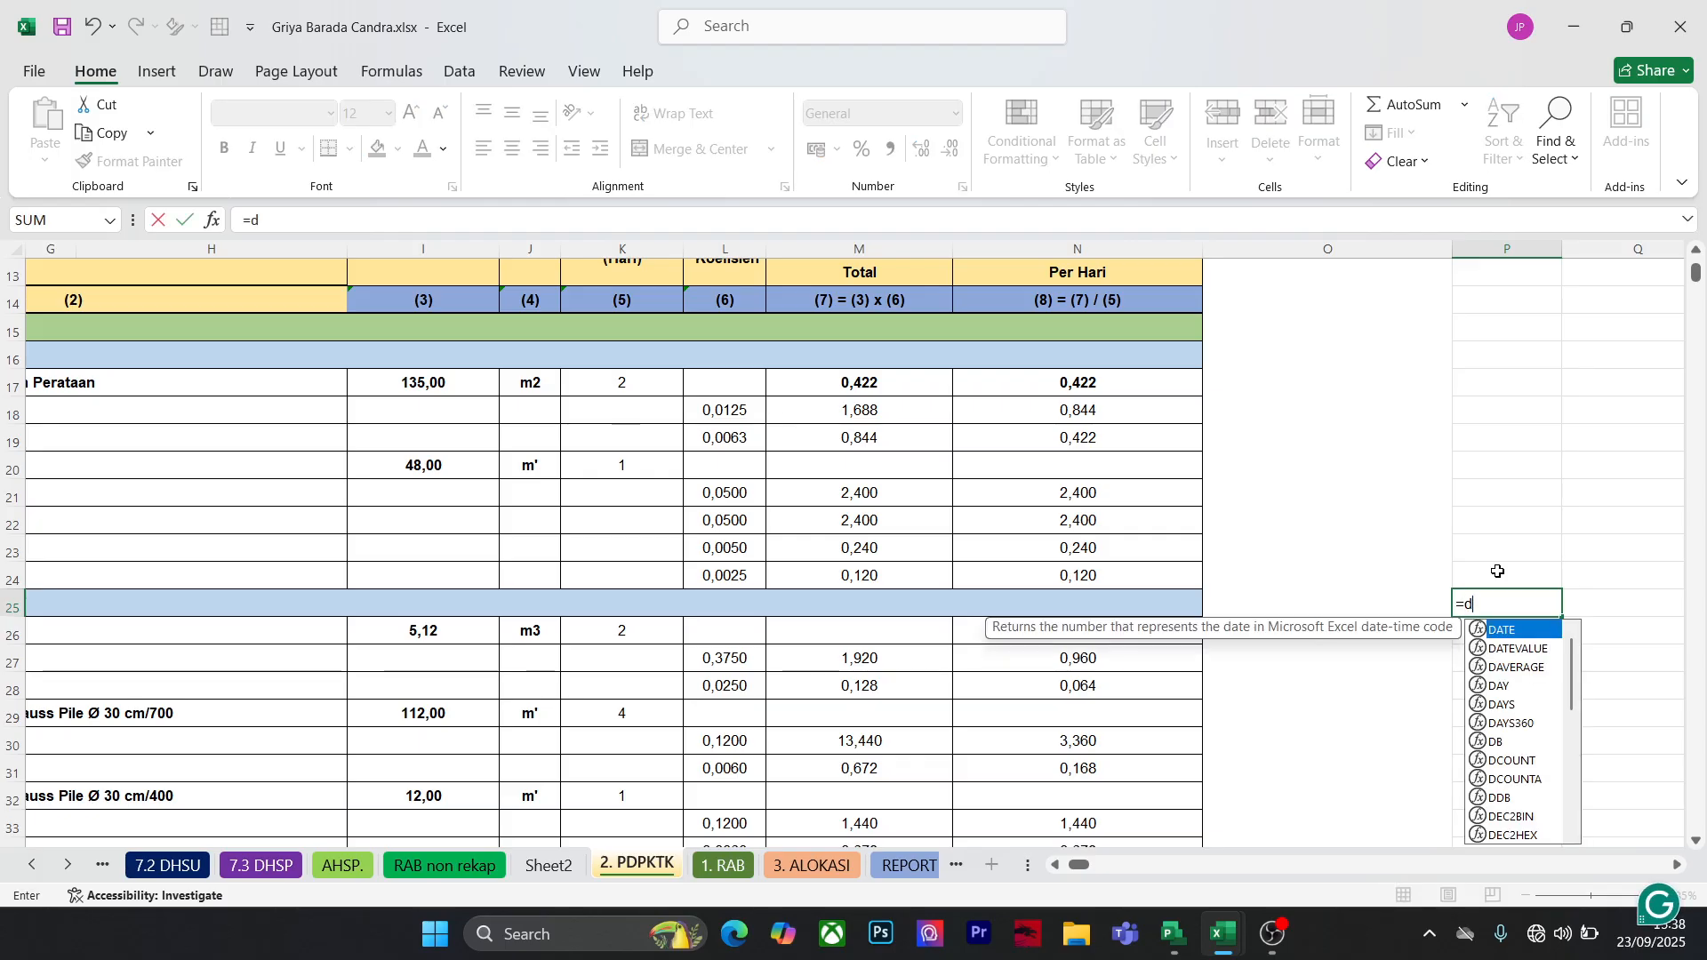
{"action": "key", "text": "BackSpace"}
{"action": "type", "text": "sum"}
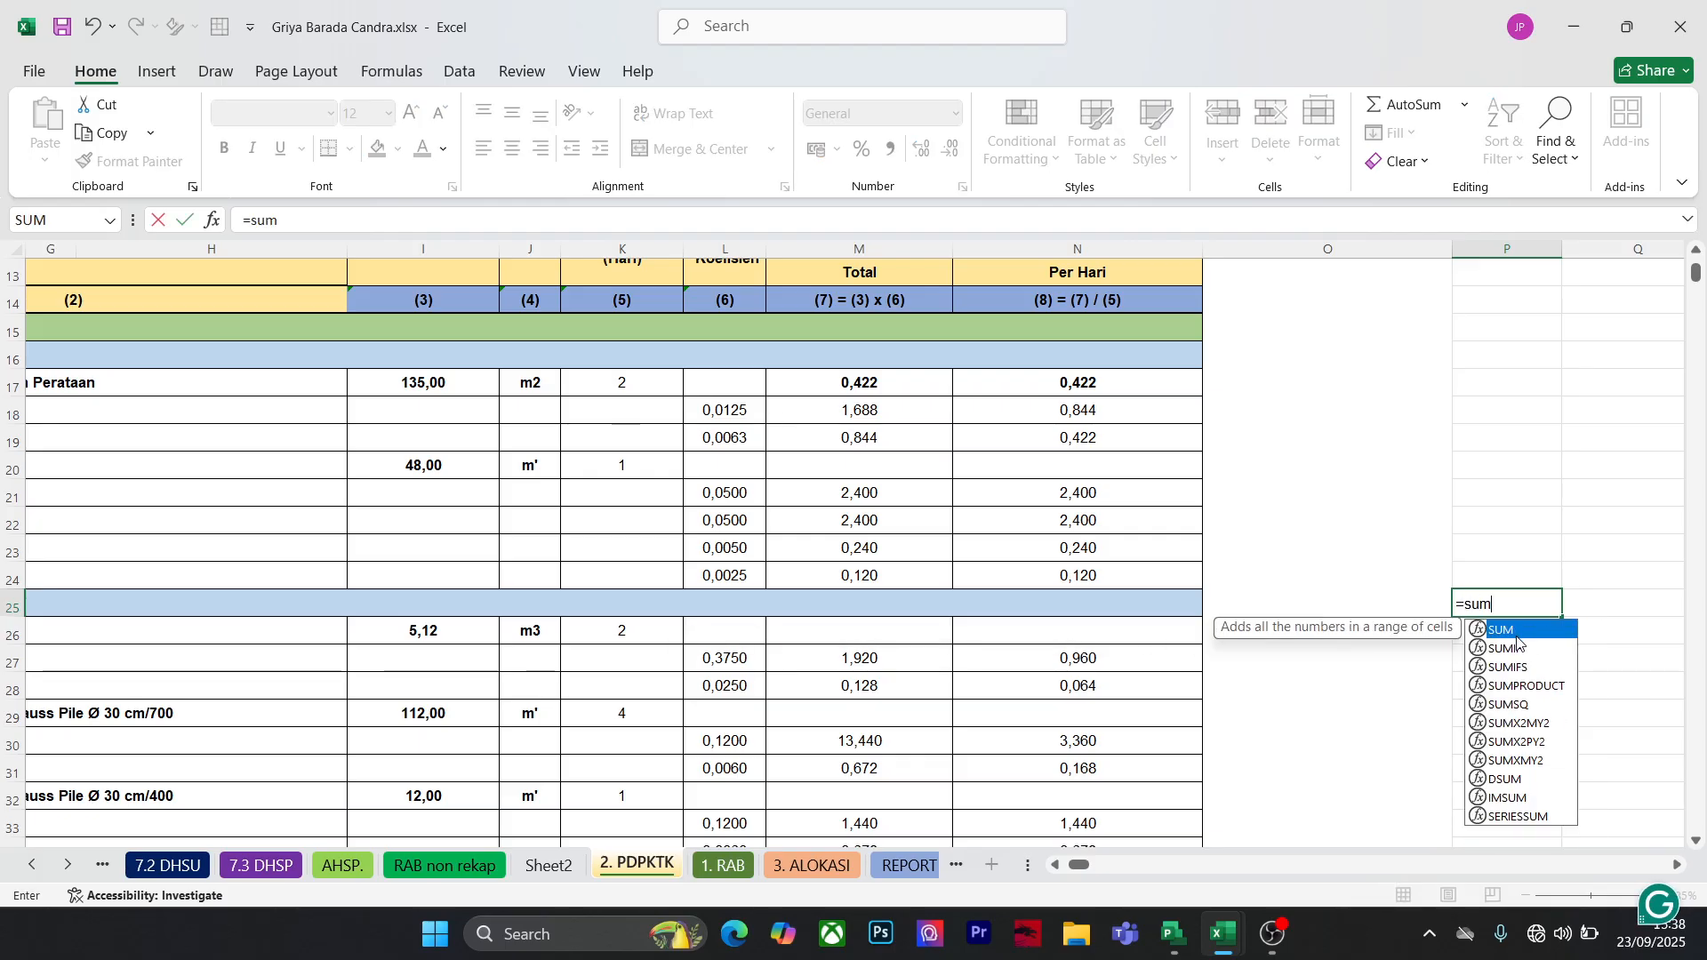
{"action": "double_click", "coordinate": [1518, 637]}
{"action": "left_click_drag", "start_coordinate": [1160, 495], "coordinate": [1156, 570]}
{"action": "key", "text": "Return"}
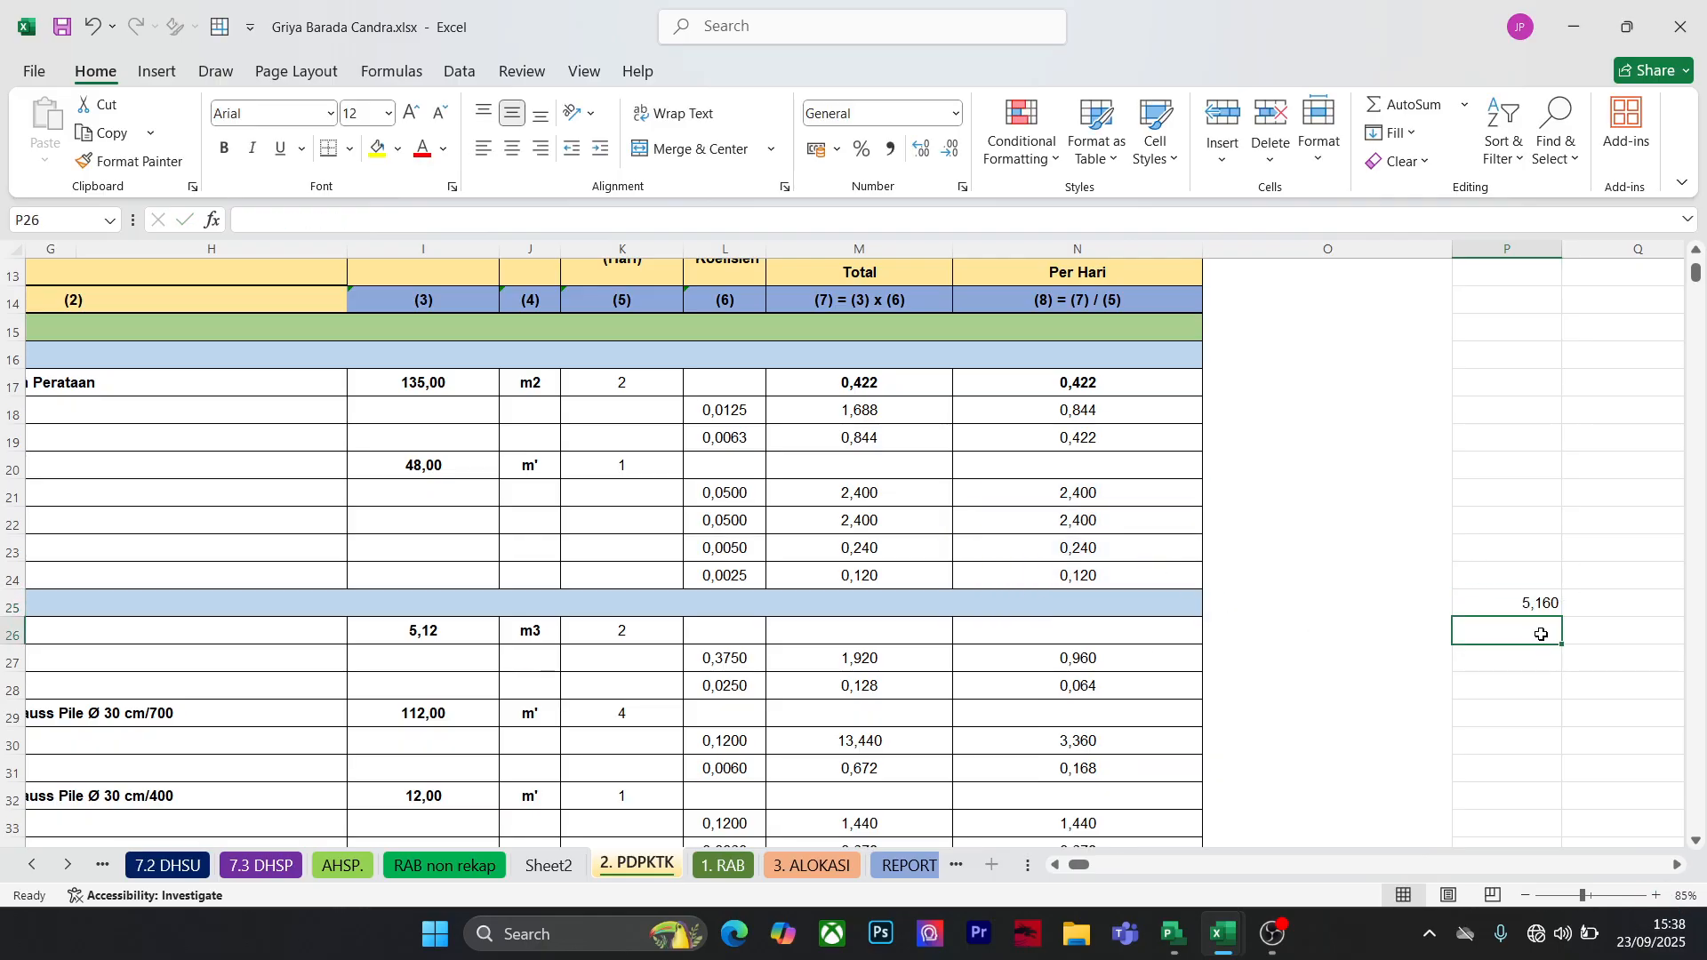
{"action": "left_click", "coordinate": [1525, 605]}
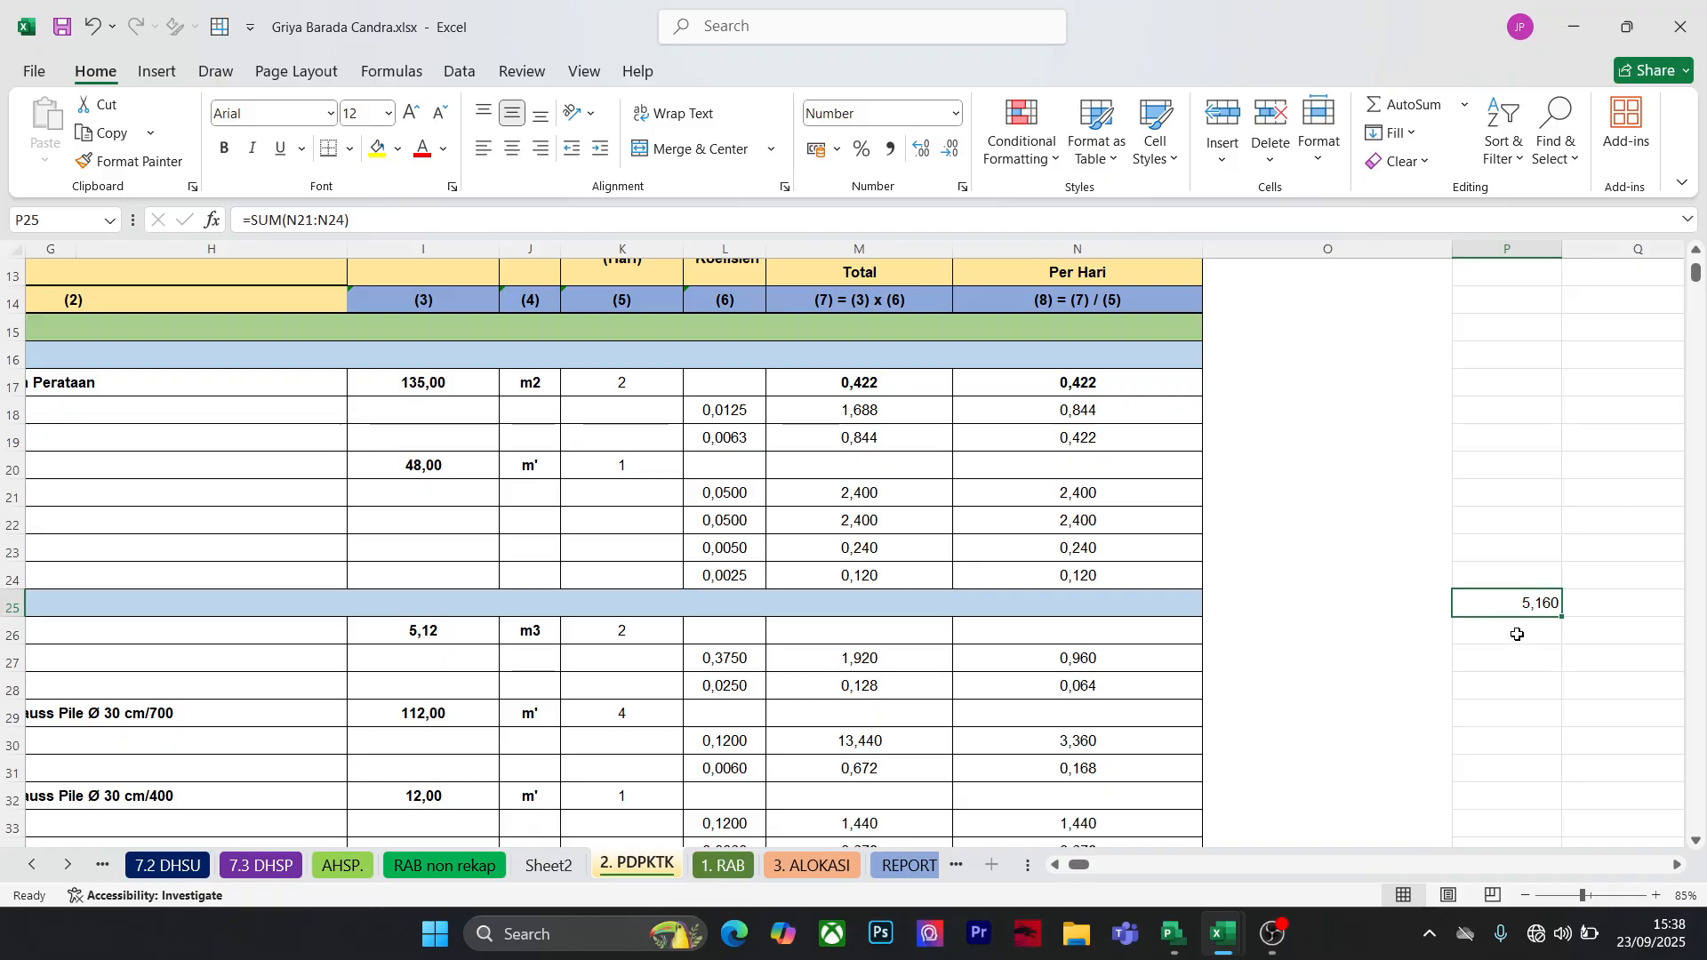
{"action": "double_click", "coordinate": [1523, 603]}
{"action": "left_click", "coordinate": [1473, 698]}
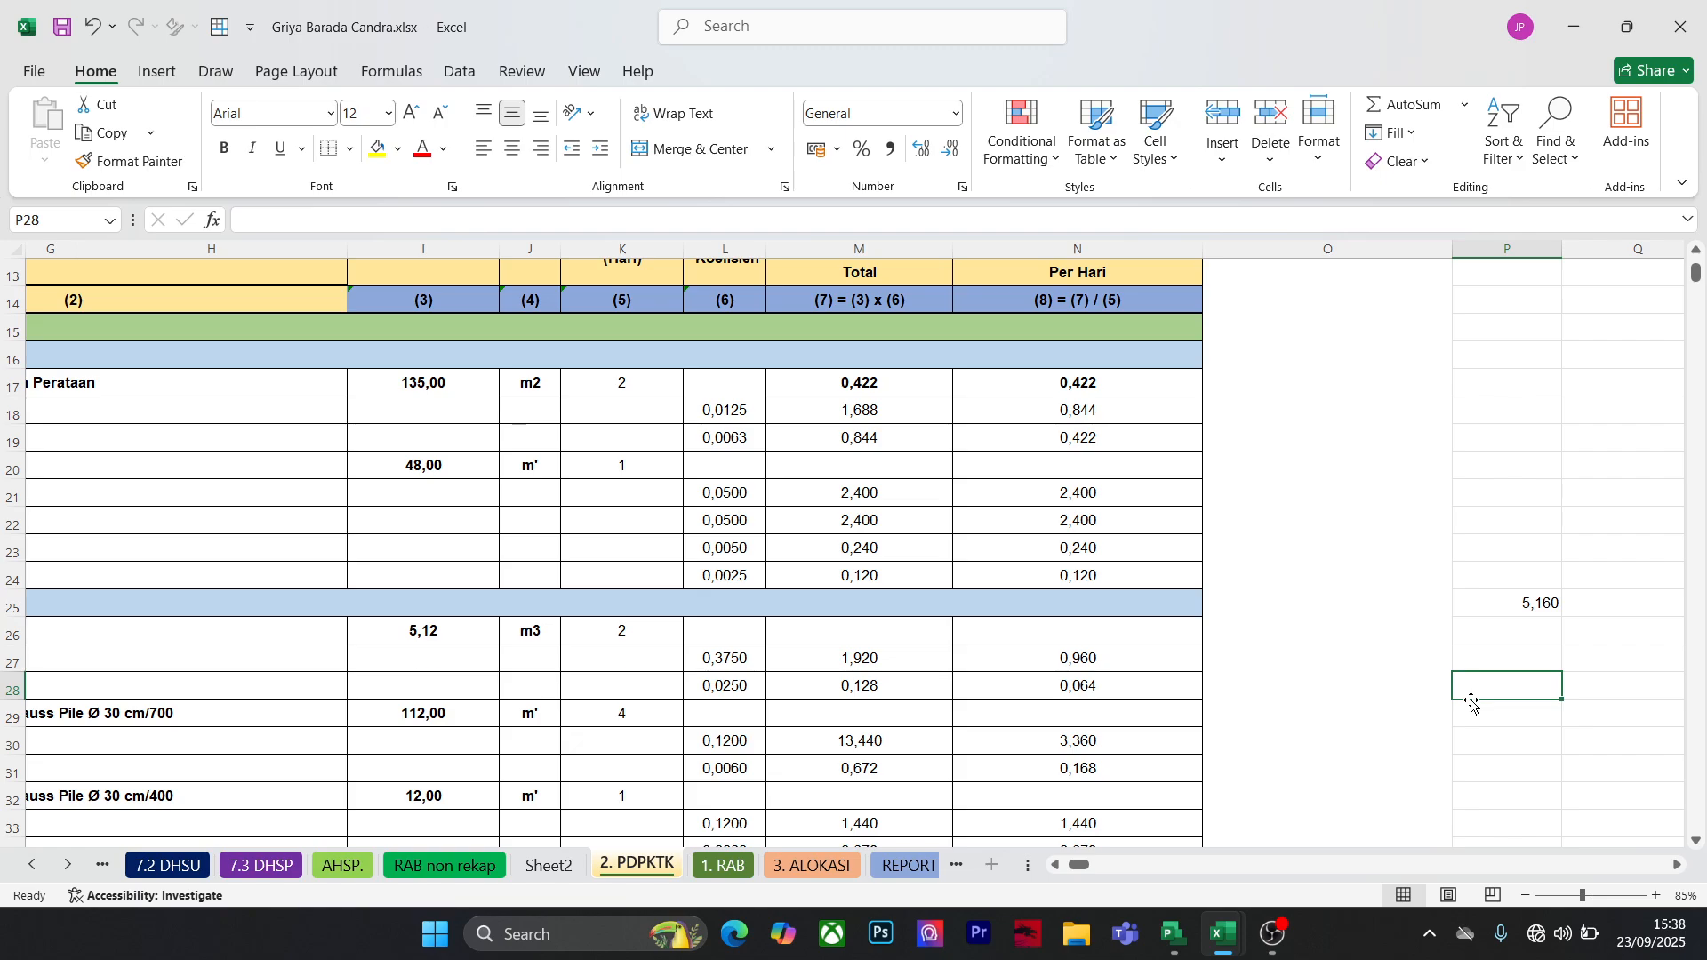
Sum the Per Hari worker needs of Pembersihan Lahan dan Perataan in cell P19 with =SUM(N18:N19)
{"action": "scroll", "coordinate": [1241, 690], "scroll_direction": "down", "scroll_amount": 1}
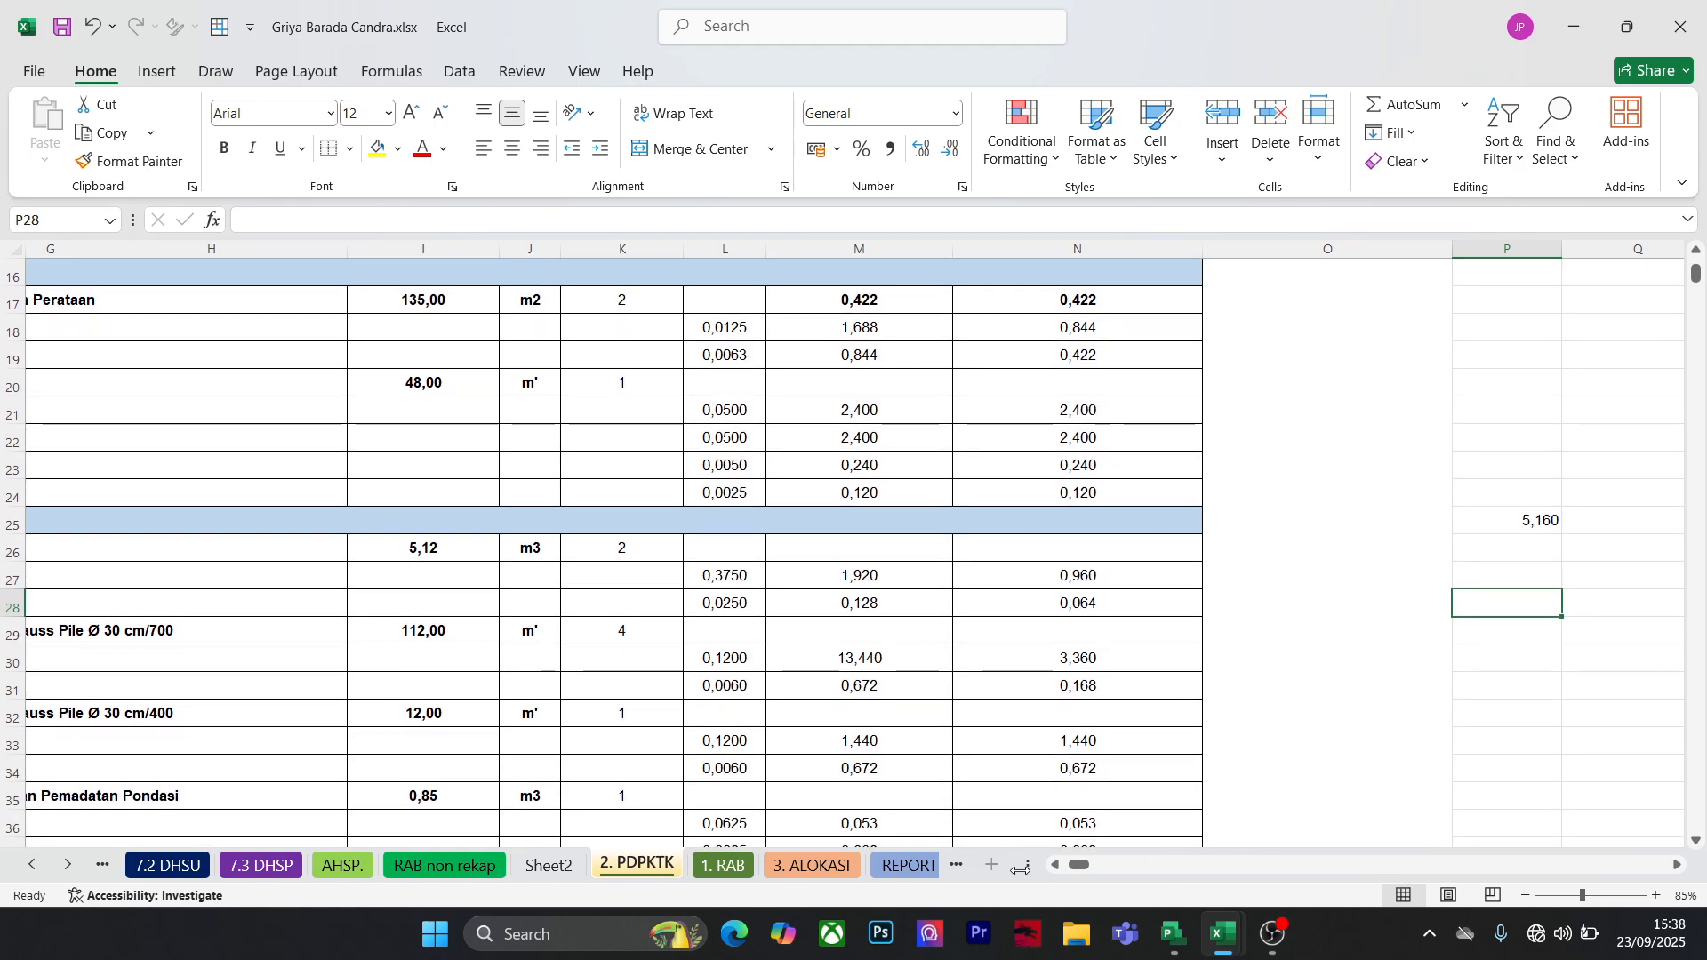
{"action": "left_click", "coordinate": [1056, 866]}
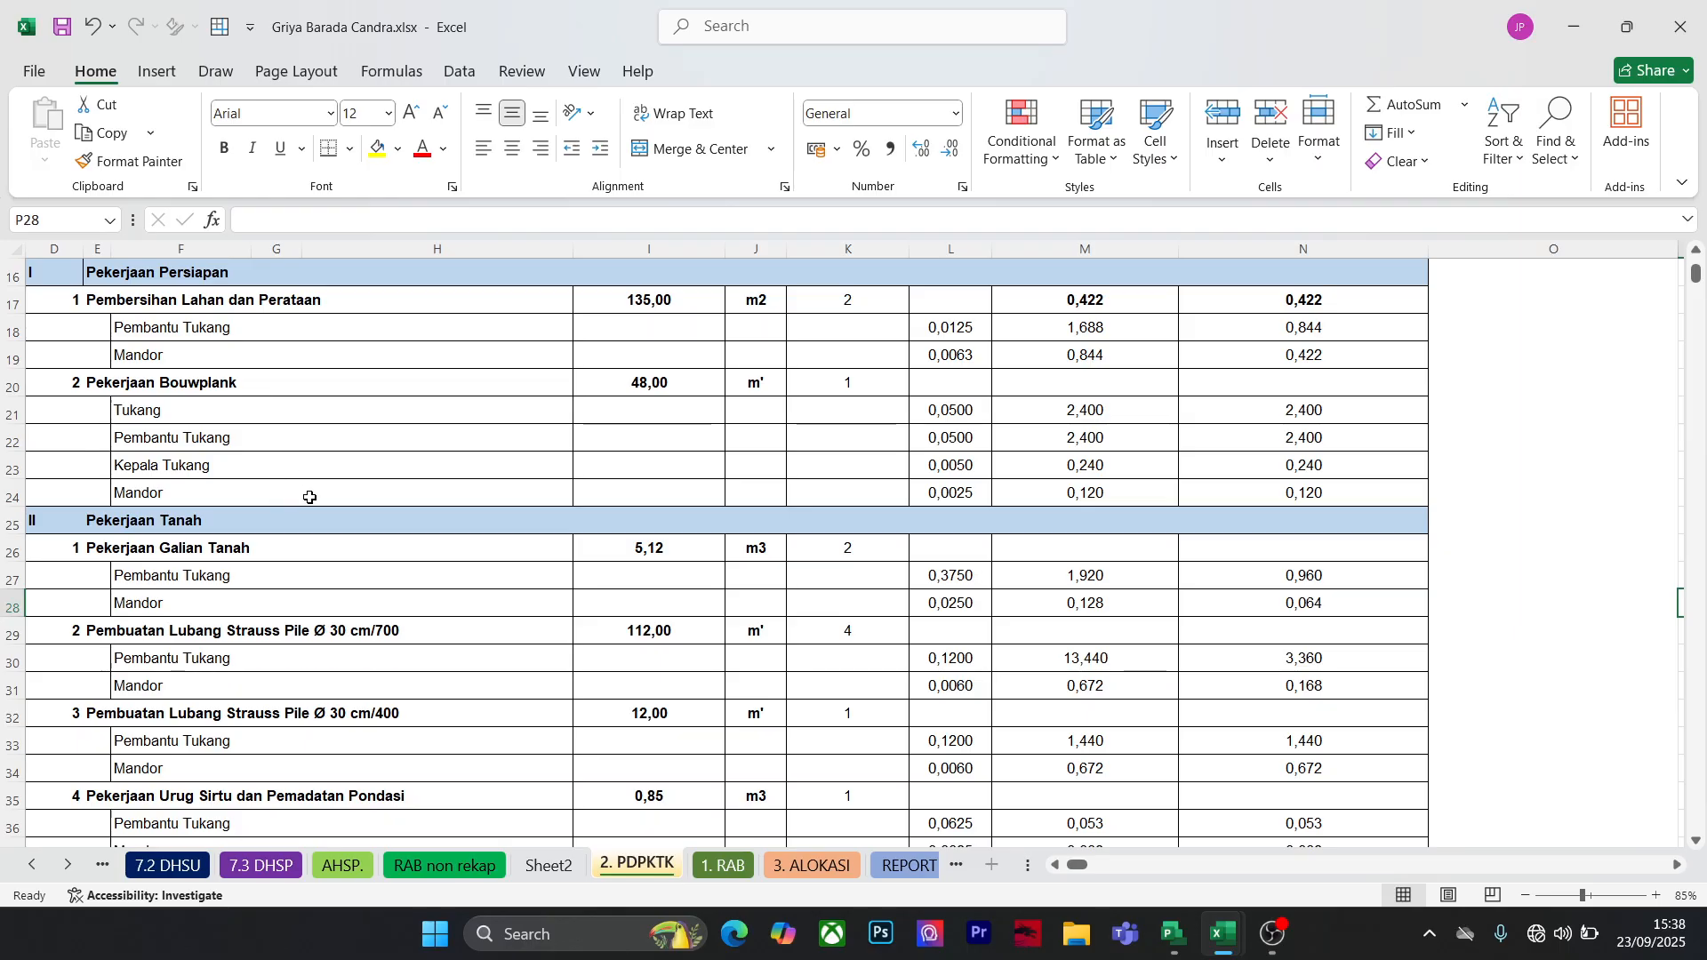
{"action": "scroll", "coordinate": [491, 509], "scroll_direction": "up", "scroll_amount": 1}
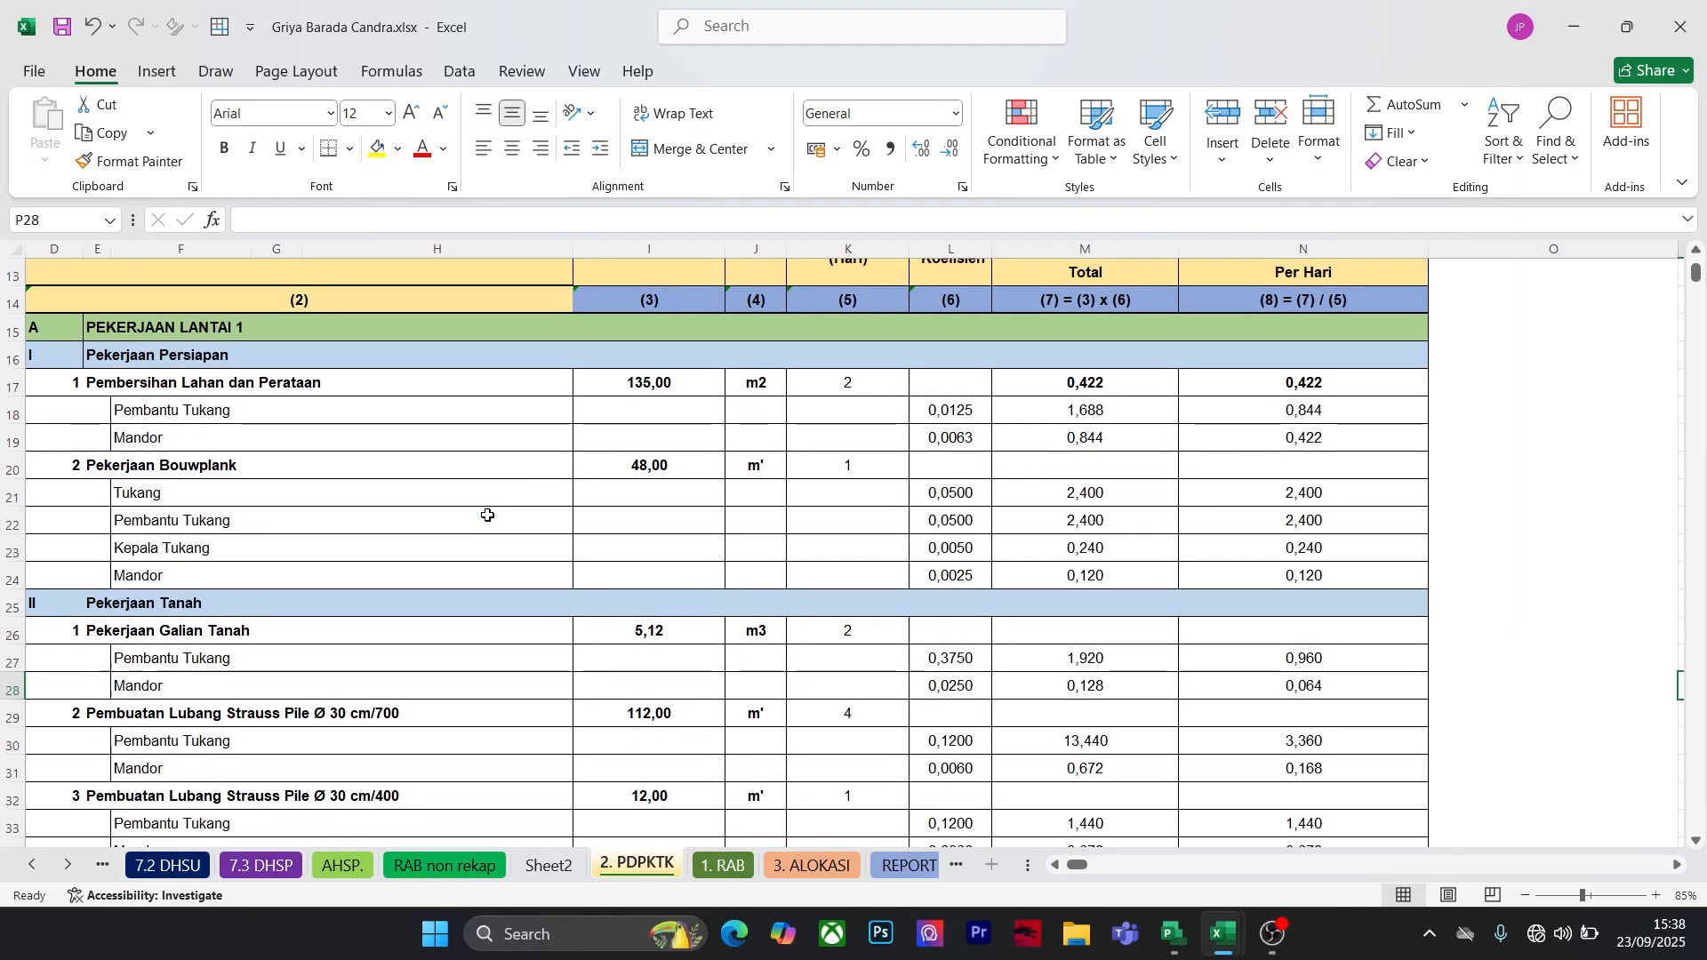
{"action": "left_click", "coordinate": [1676, 867]}
{"action": "left_click", "coordinate": [1676, 867]}
{"action": "left_click", "coordinate": [1676, 867]}
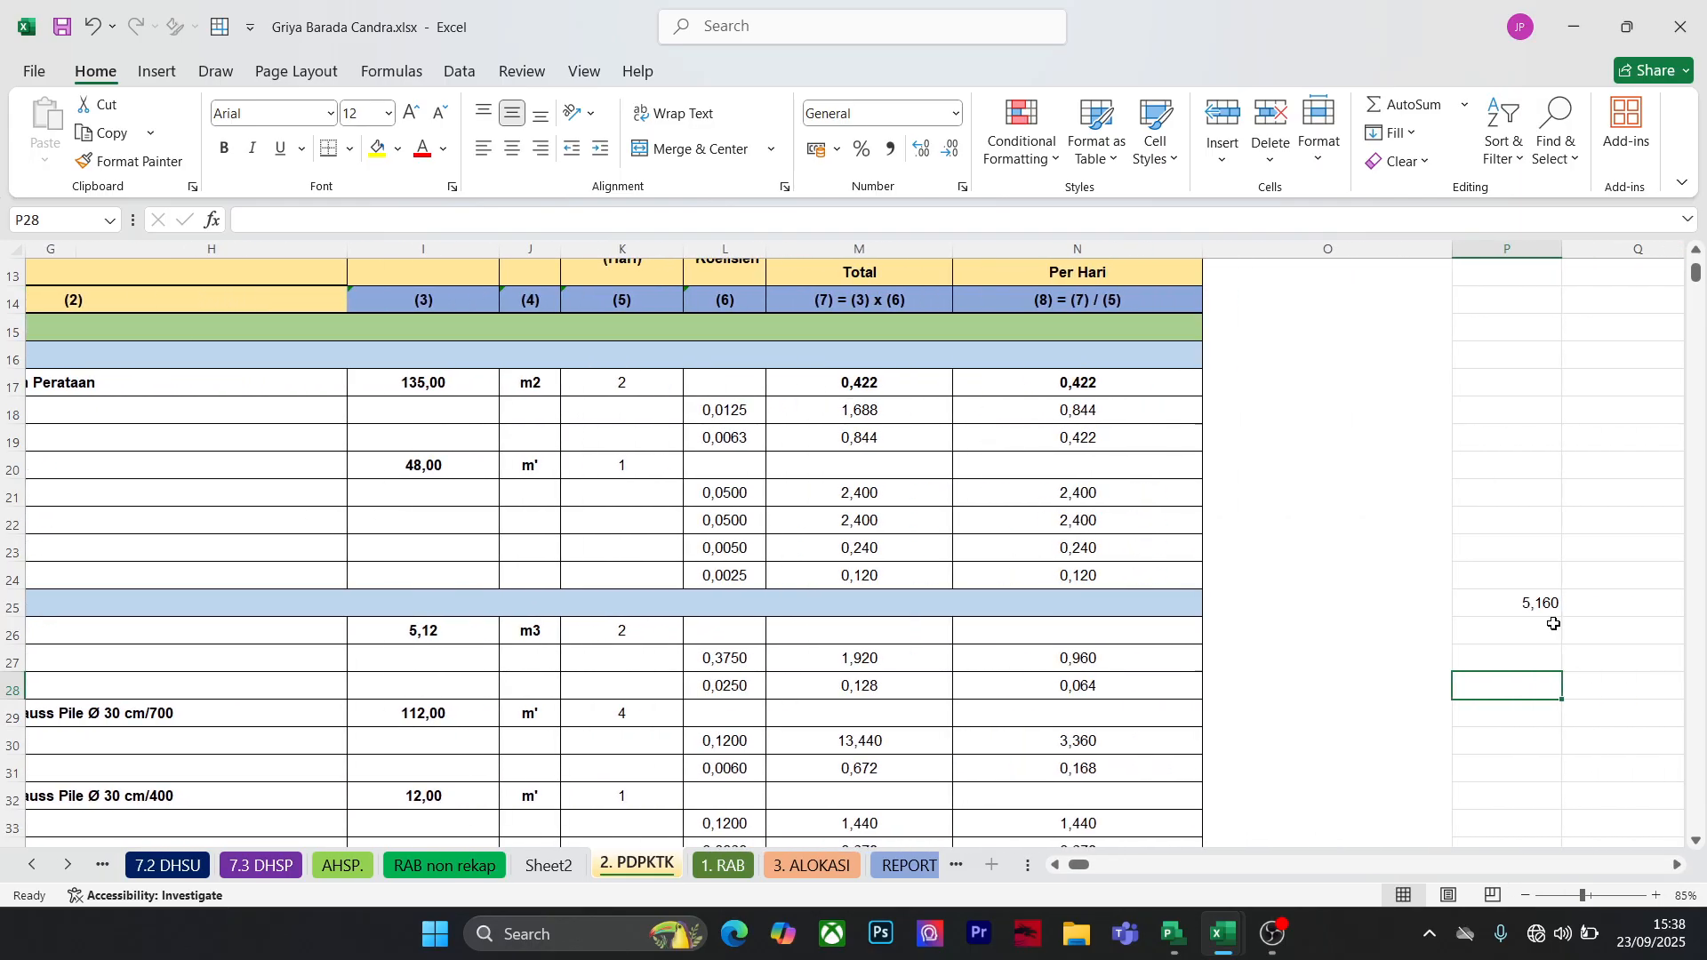
{"action": "left_click", "coordinate": [1483, 439]}
{"action": "type", "text": "=sum"}
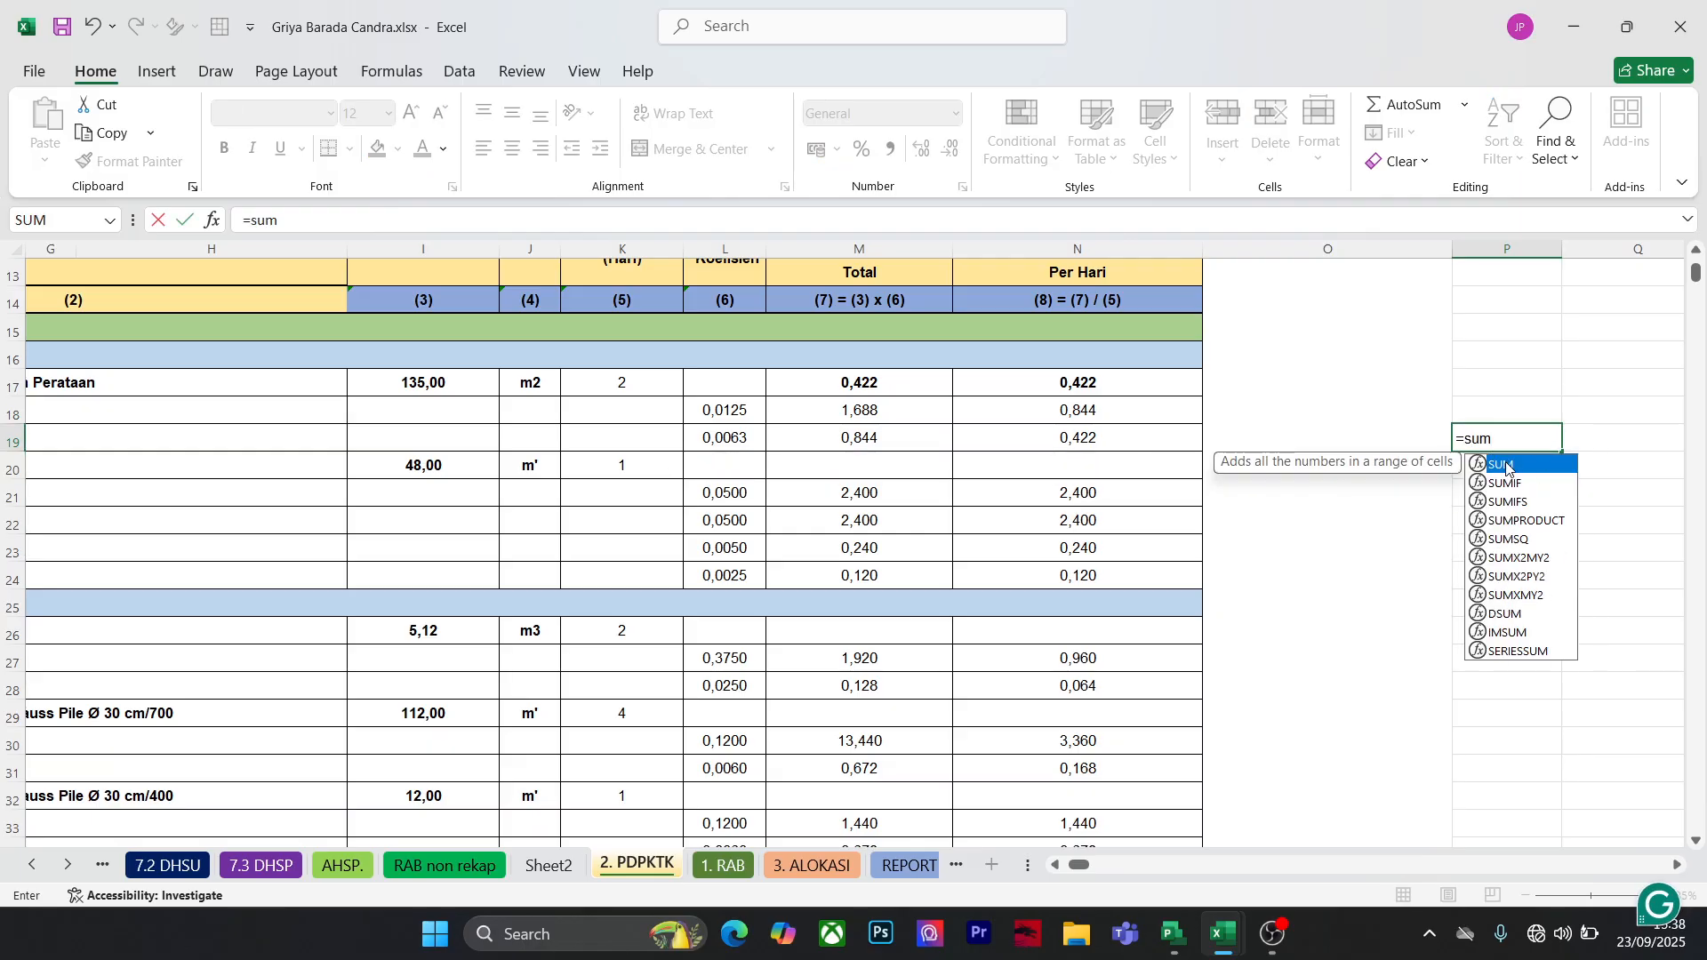
{"action": "double_click", "coordinate": [1506, 466]}
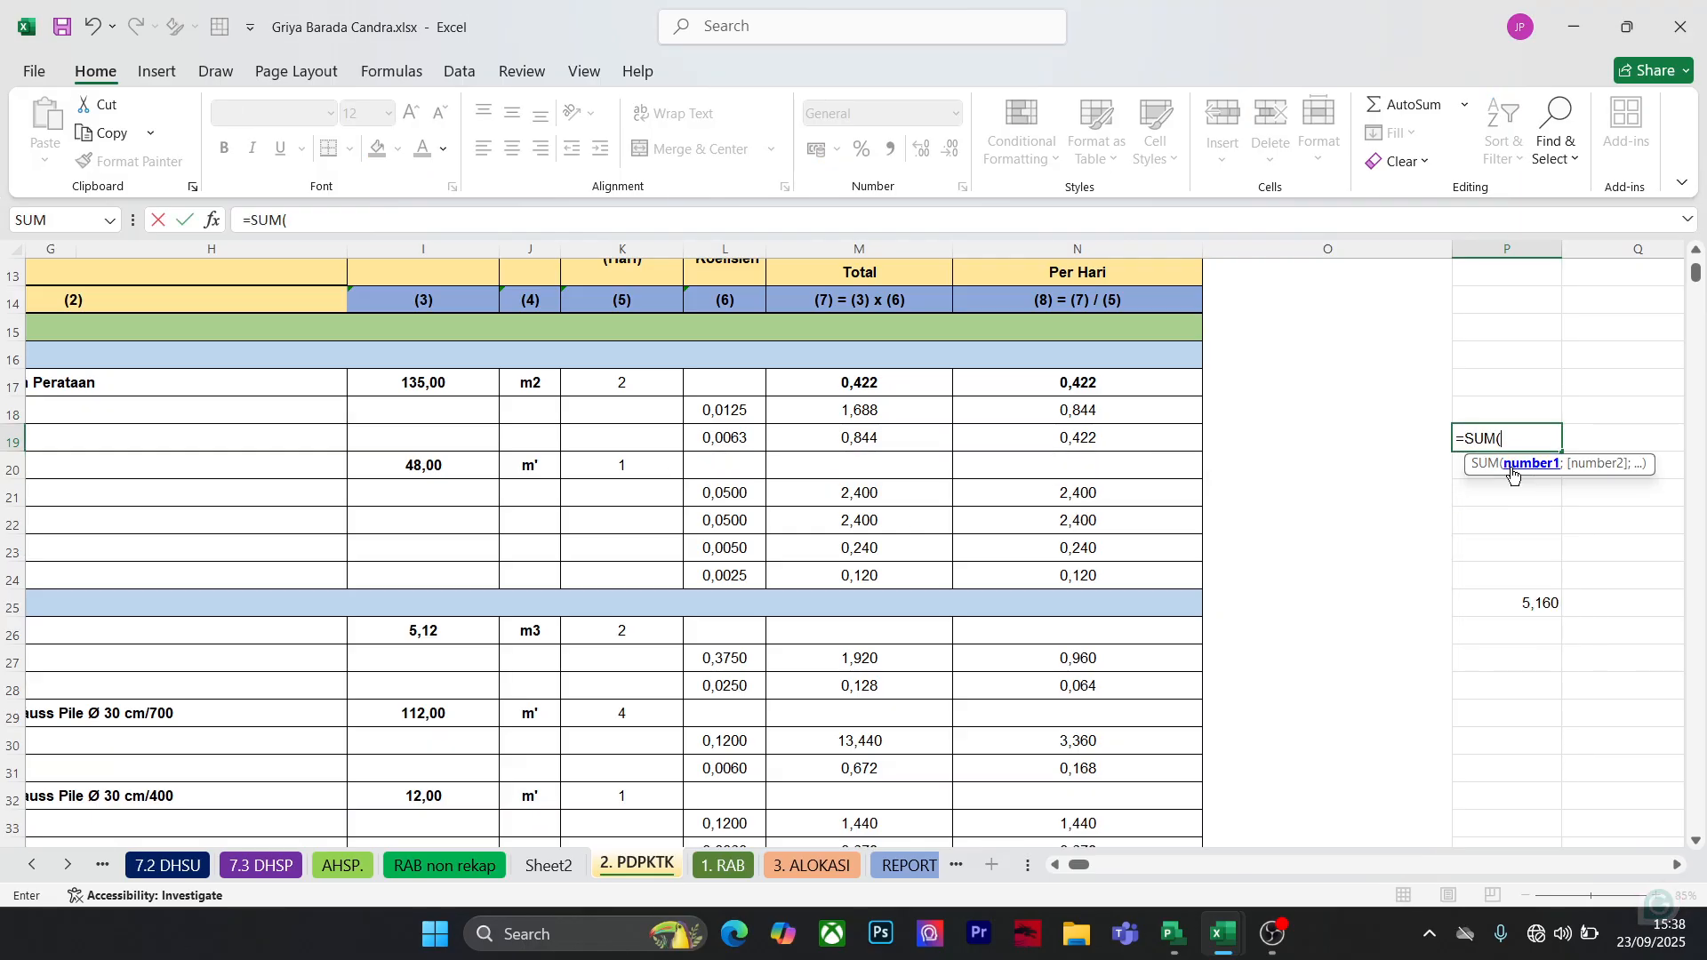
{"action": "left_click_drag", "start_coordinate": [1110, 413], "coordinate": [1115, 443]}
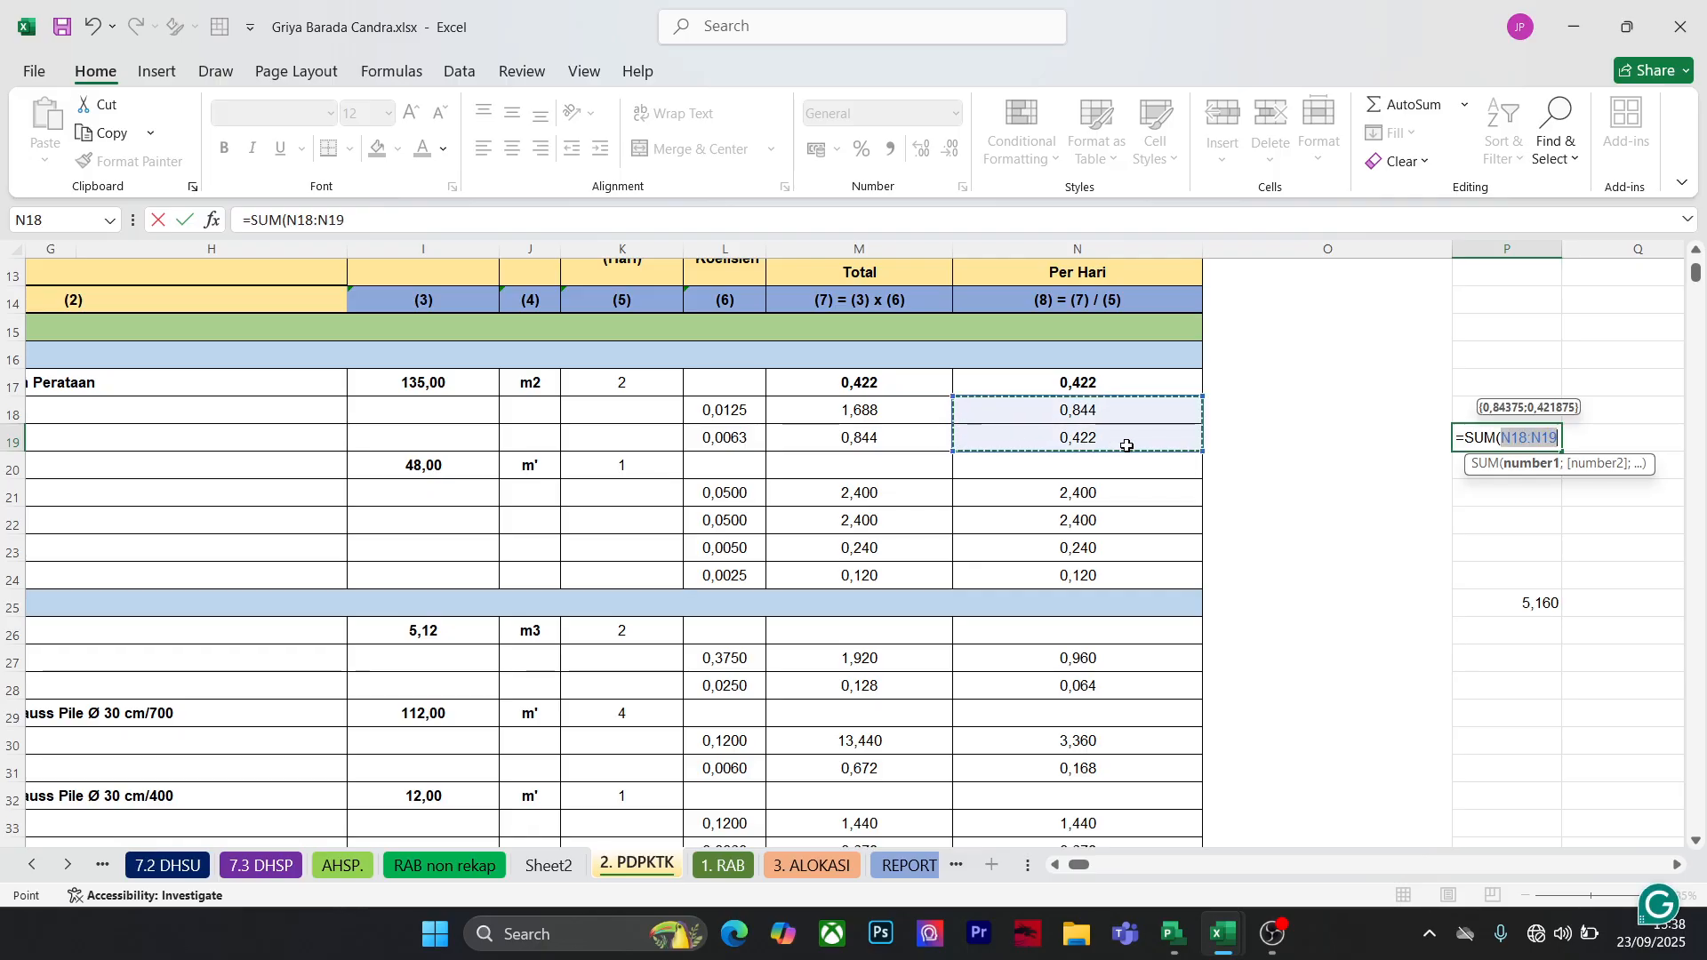
{"action": "key", "text": "Return"}
{"action": "left_click", "coordinate": [1455, 579]}
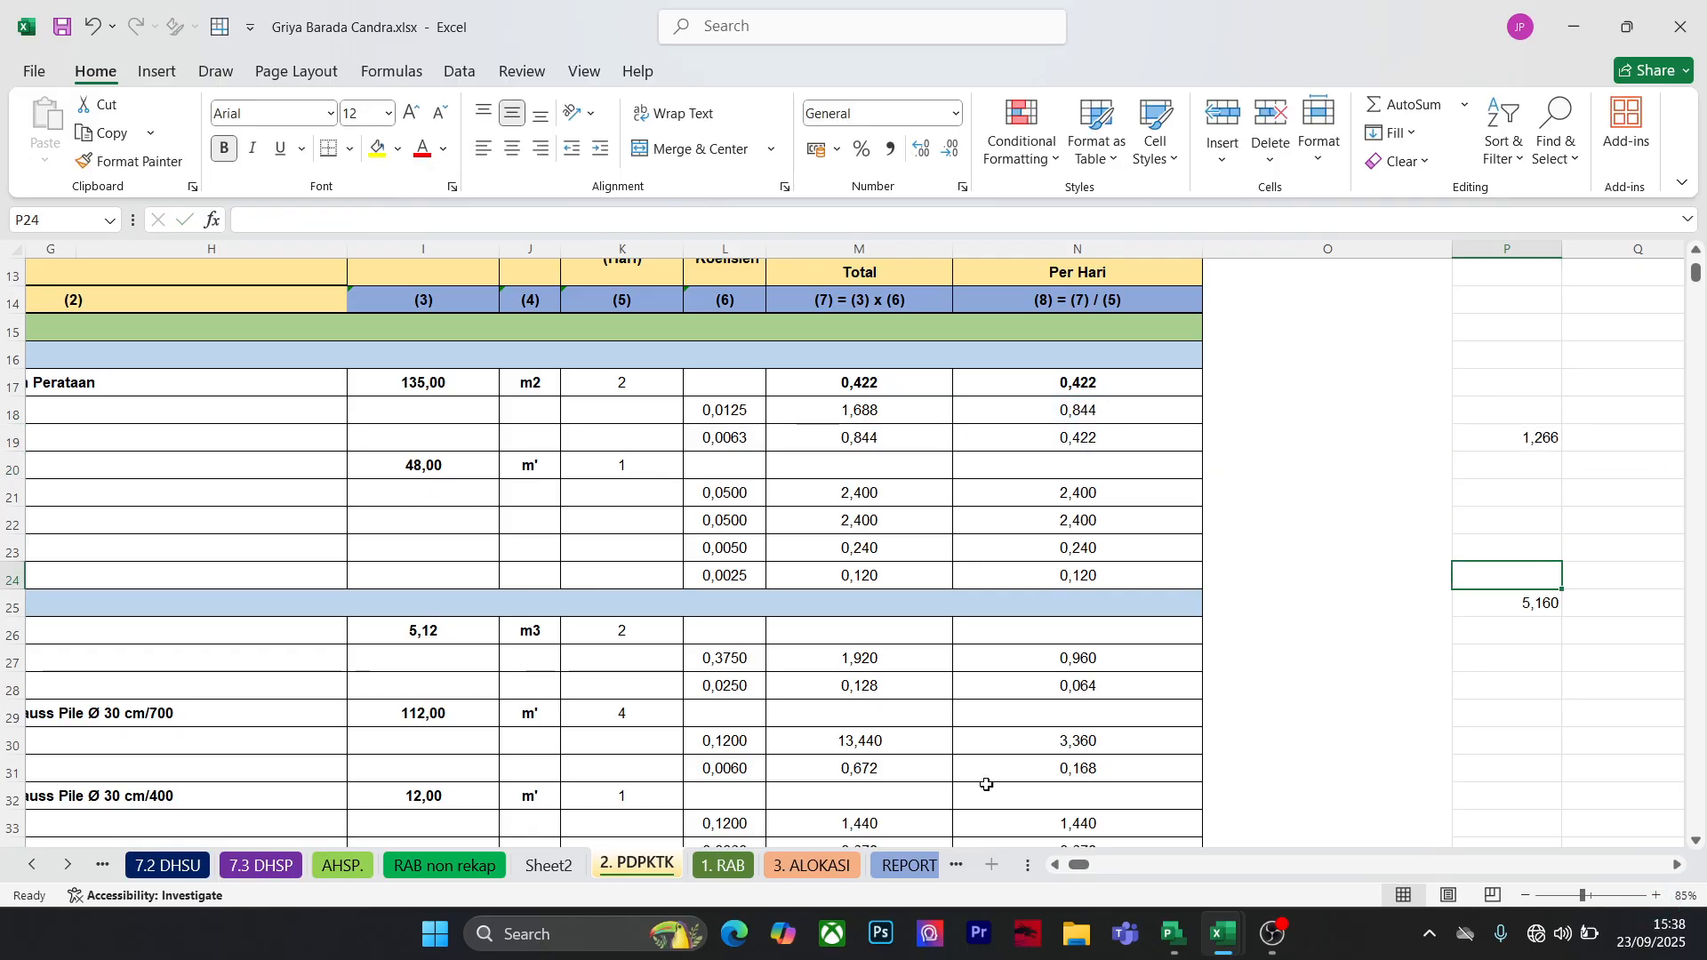
{"action": "left_click", "coordinate": [1538, 438]}
{"action": "left_click", "coordinate": [1509, 671]}
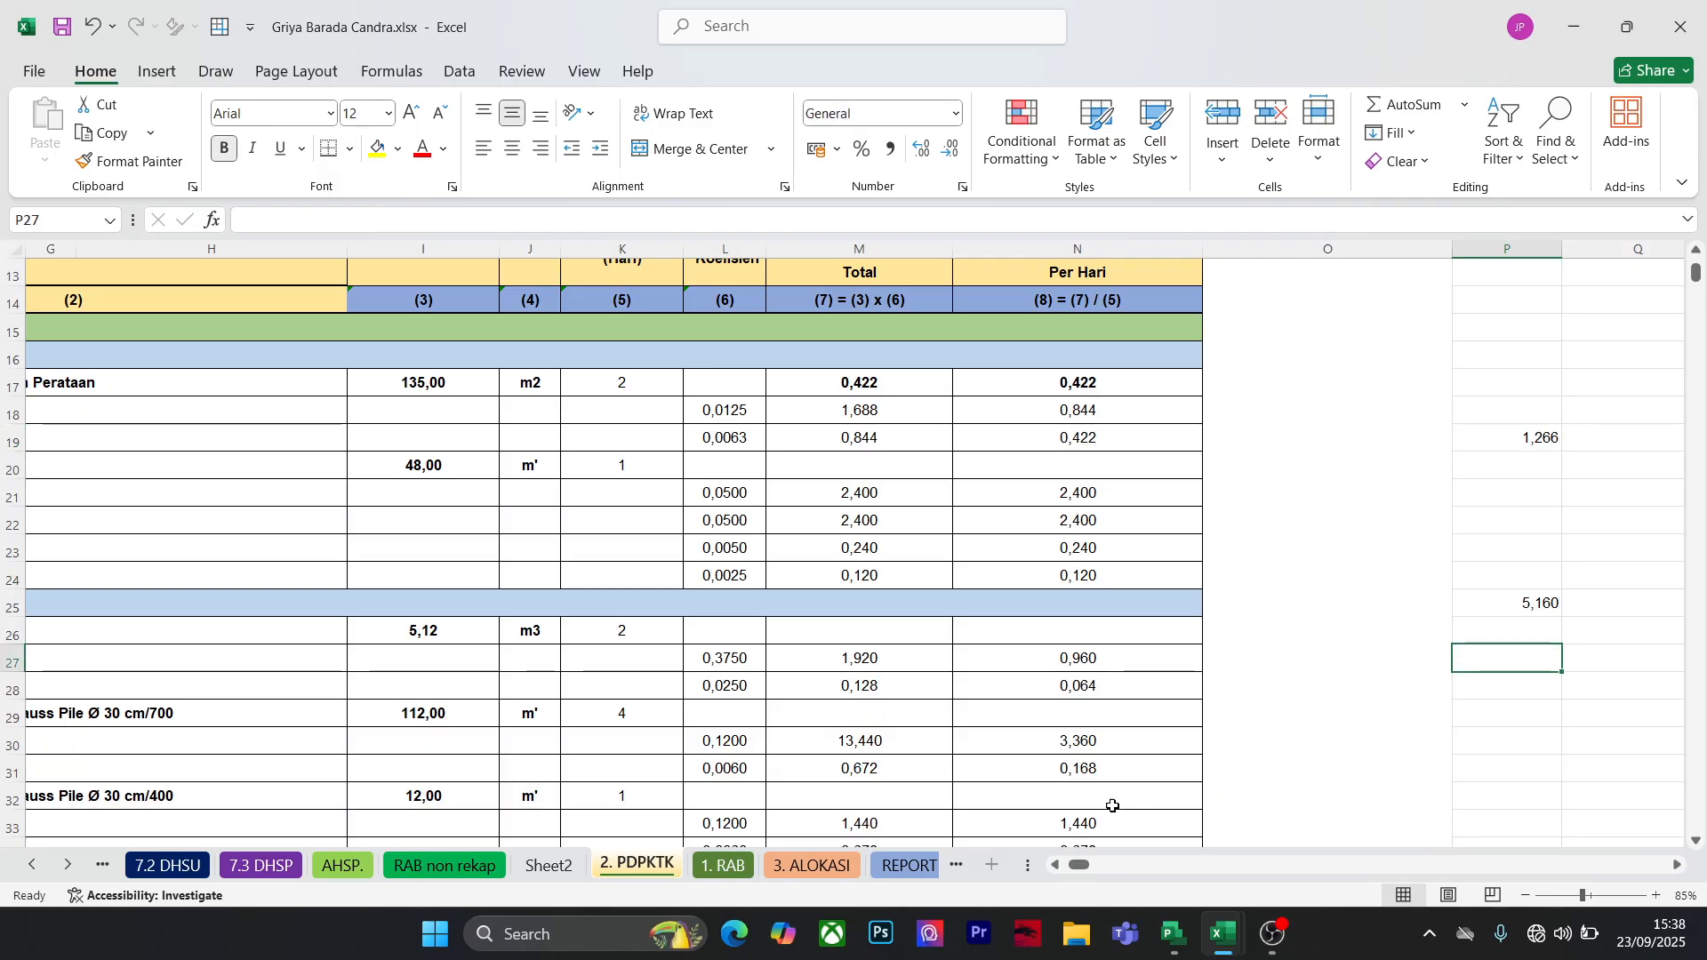
Switch to Project and assign the Tukang resource with 5 units to the BouwPlank task
{"action": "left_click_drag", "start_coordinate": [1078, 868], "coordinate": [1069, 868]}
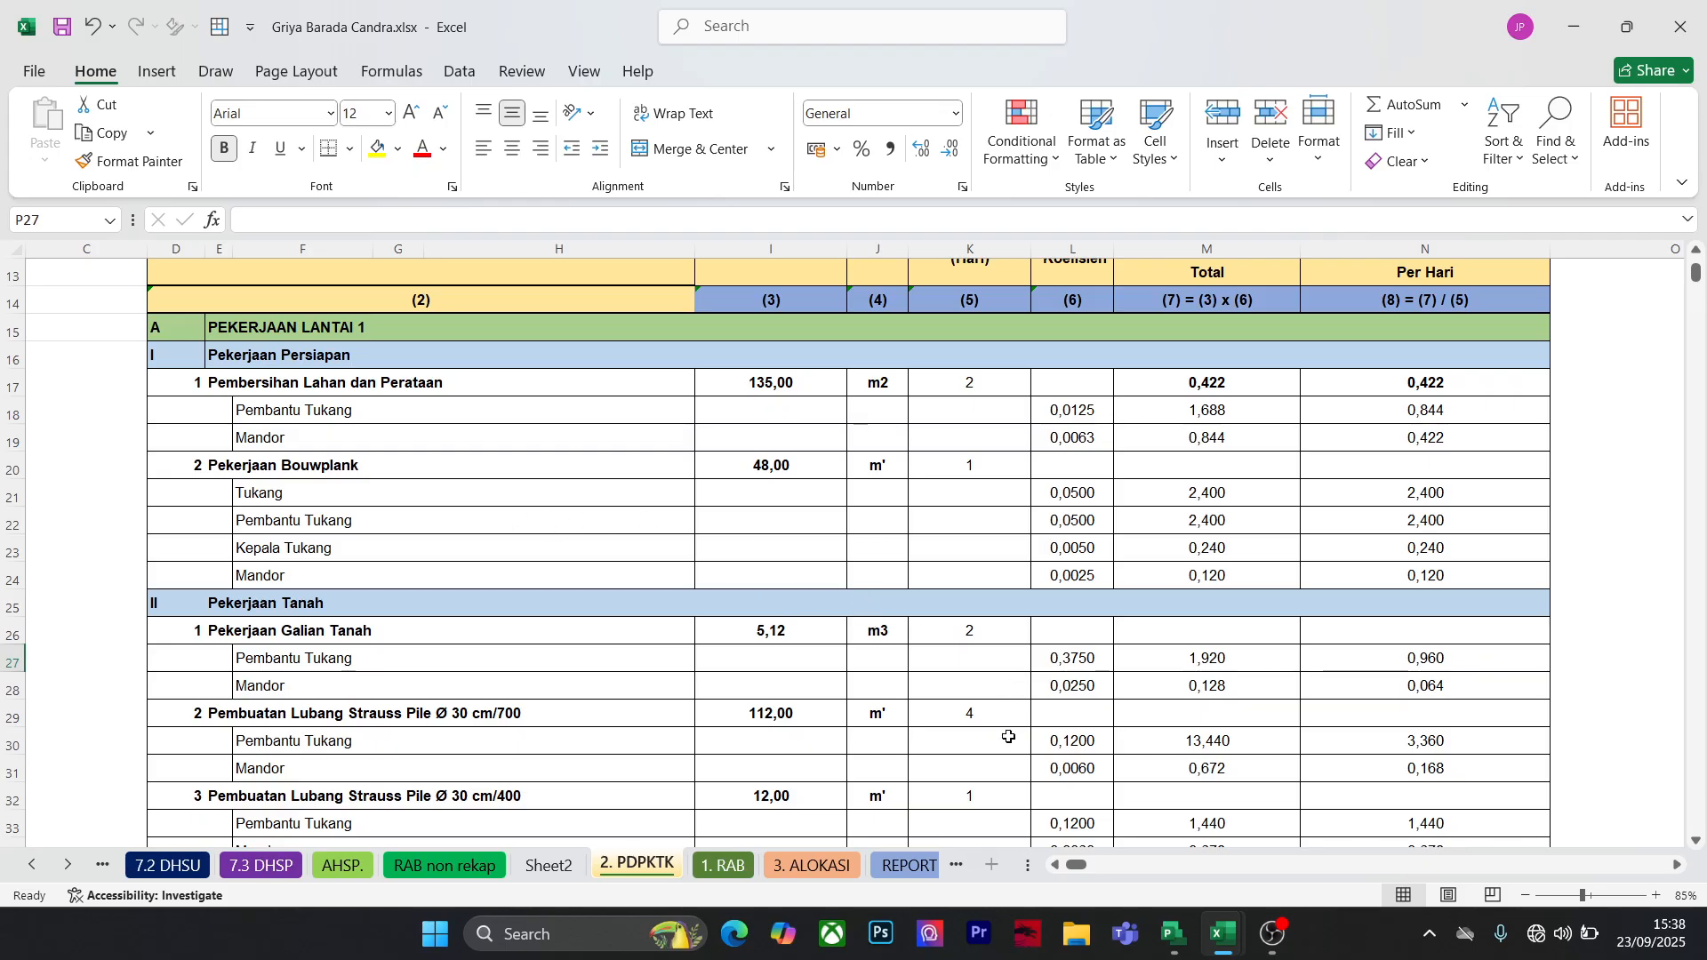
{"action": "mouse_move", "coordinate": [1174, 934]}
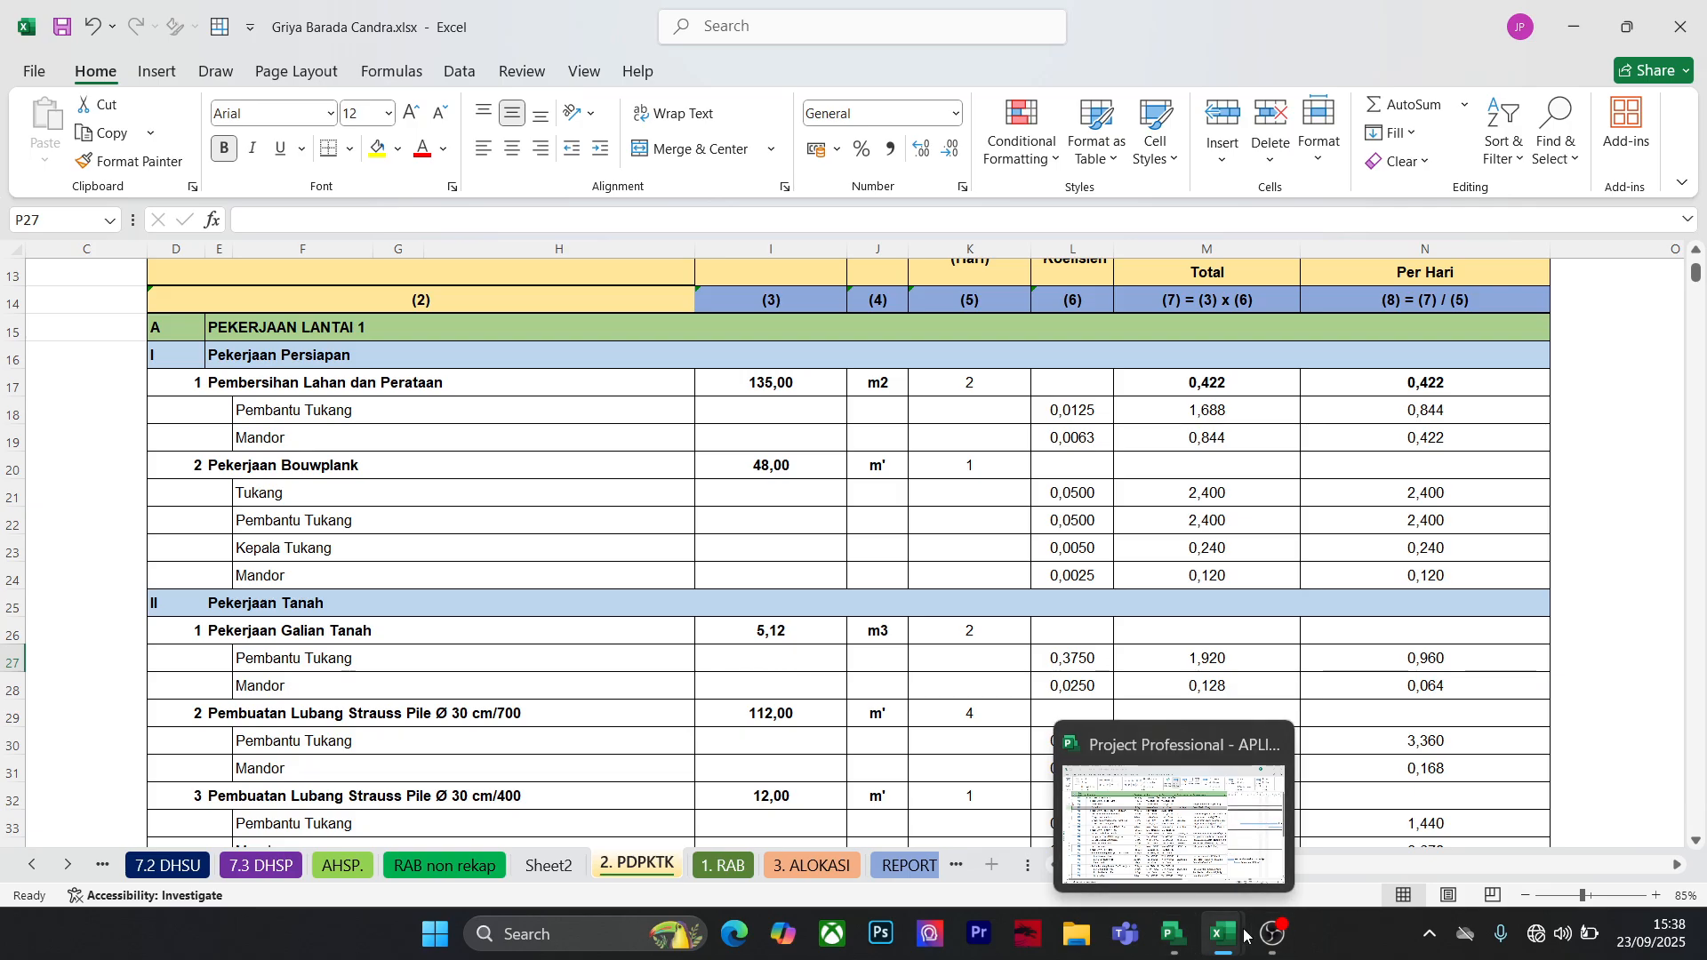
{"action": "mouse_move", "coordinate": [1154, 822]}
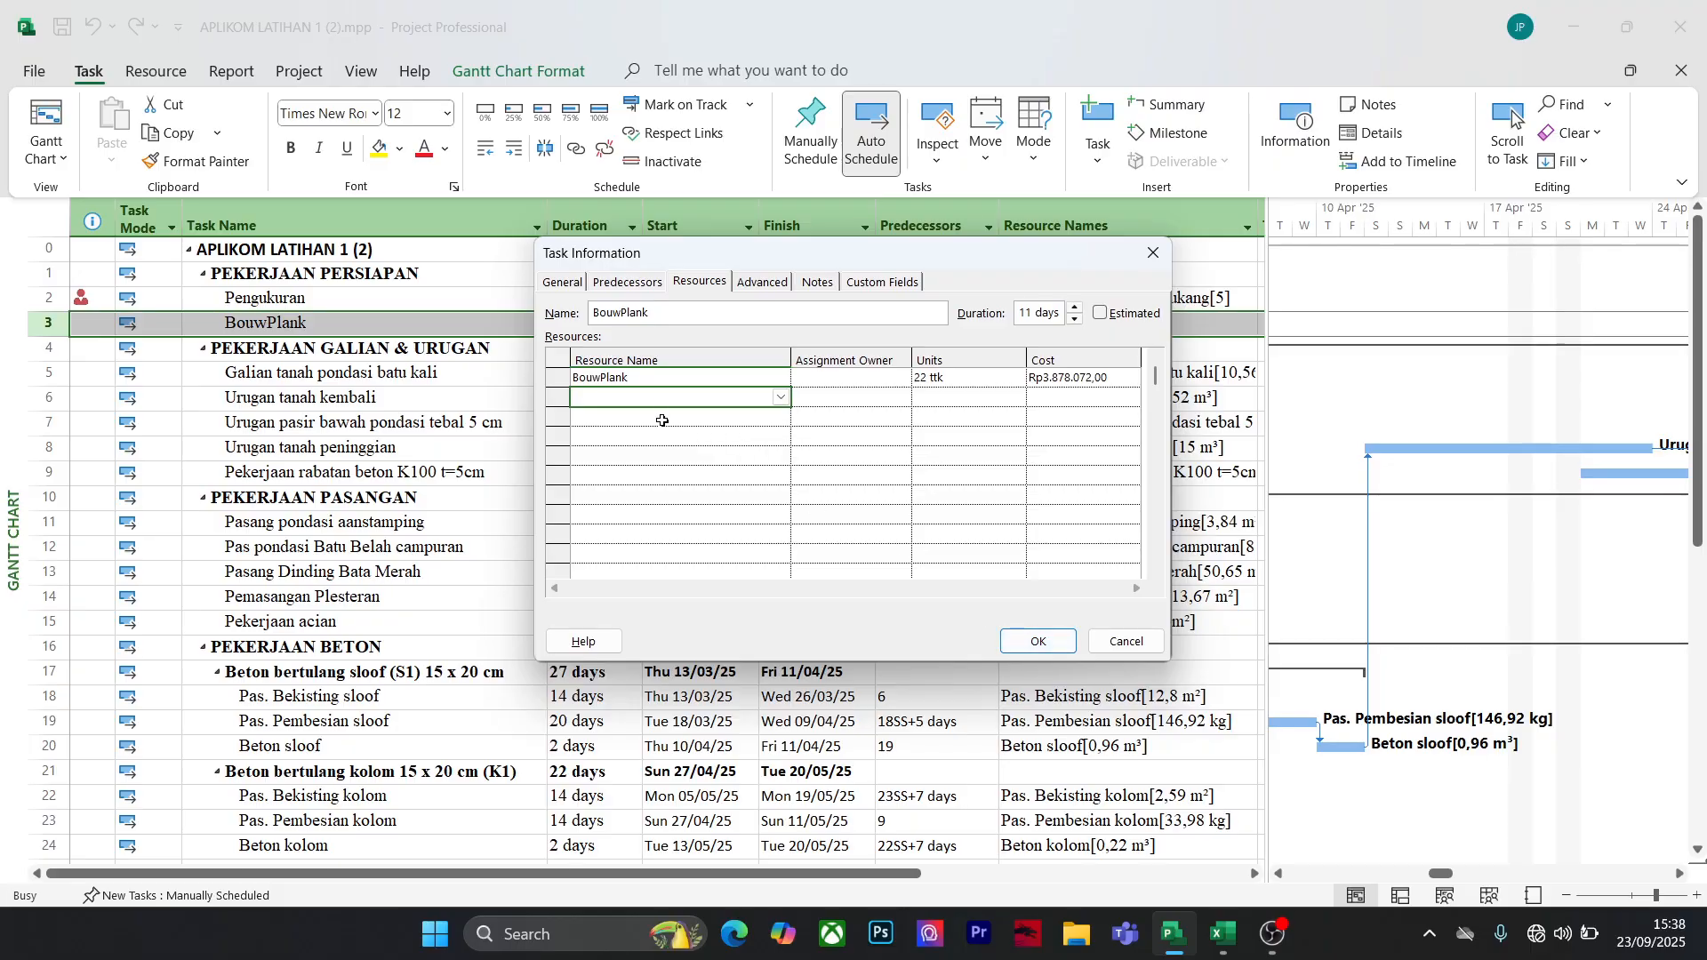
{"action": "type", "text": "Tukang"}
{"action": "left_click", "coordinate": [956, 395]}
{"action": "type", "text": "5"}
{"action": "key", "text": "Return"}
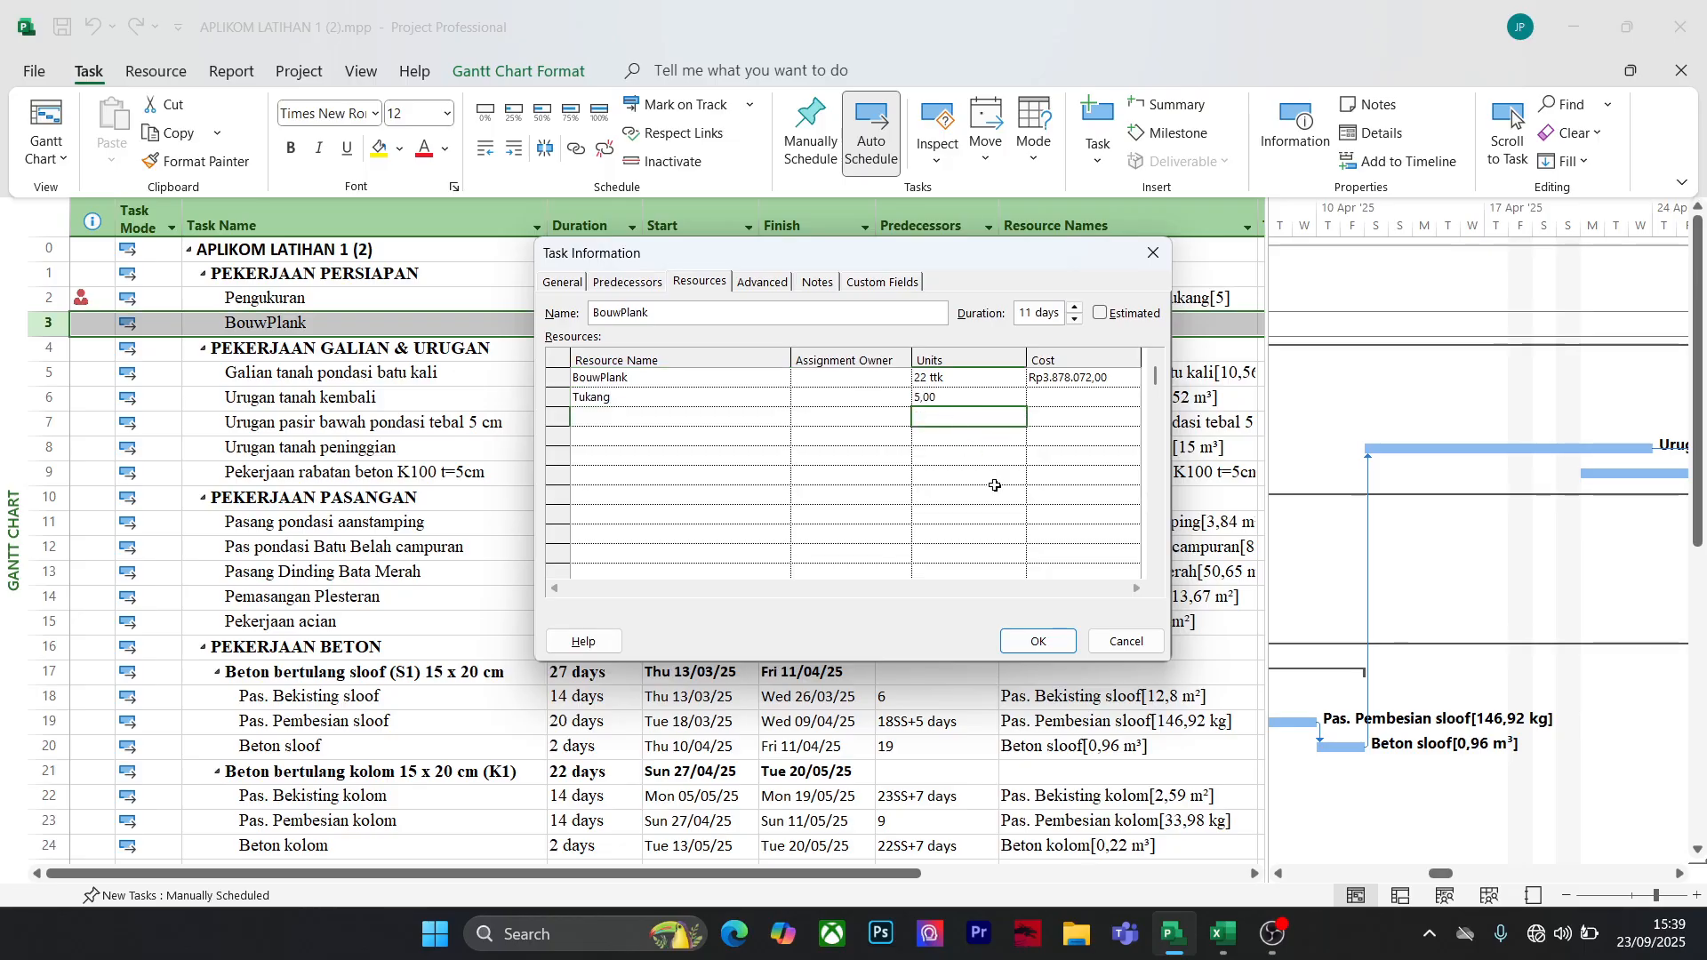
{"action": "left_click", "coordinate": [1036, 637]}
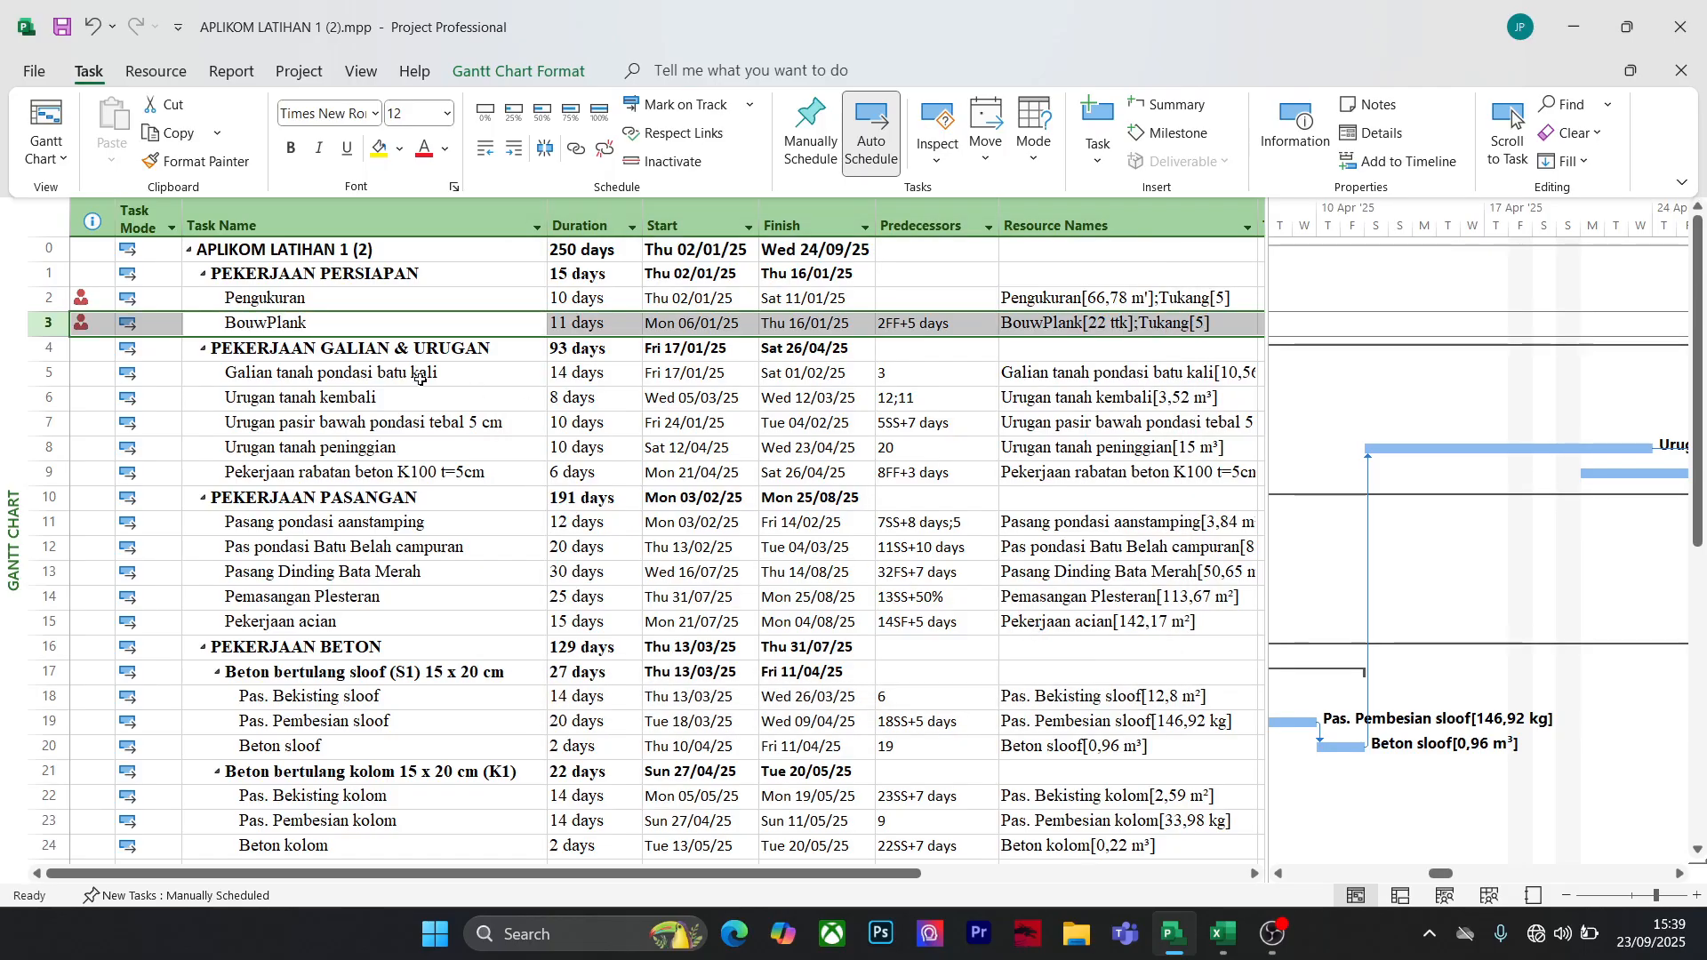
Try to set the Tukang units on the Pengukuran task to 2
{"action": "double_click", "coordinate": [267, 298]}
{"action": "left_click", "coordinate": [945, 400]}
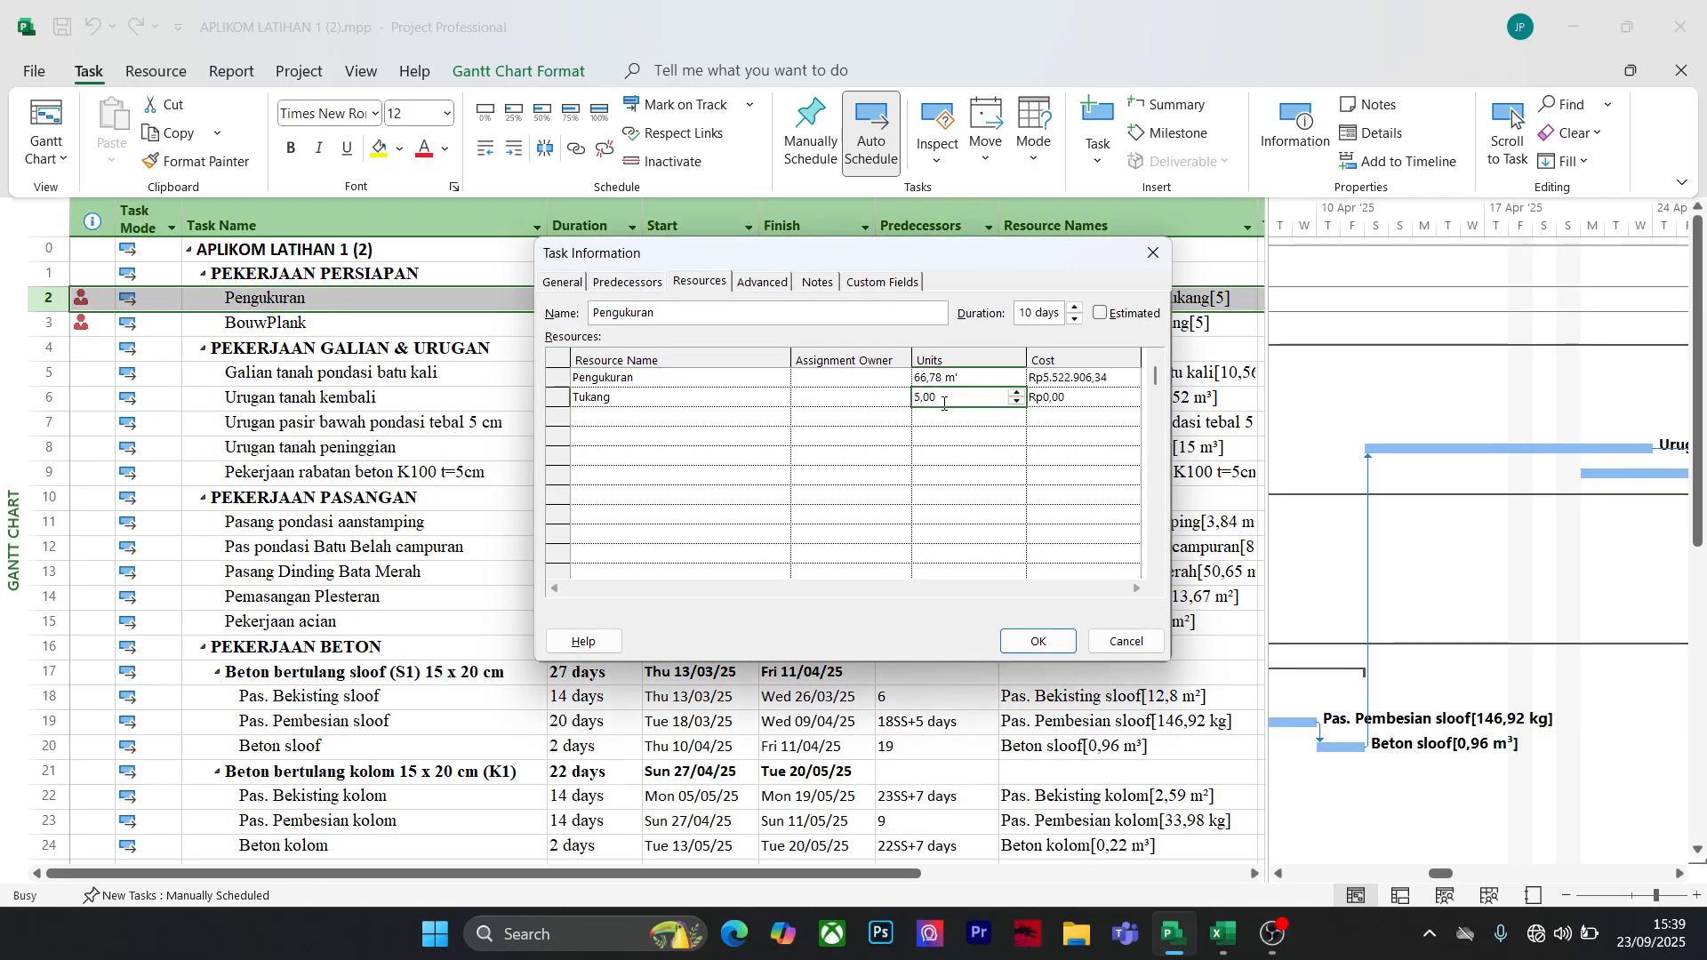
{"action": "type", "text": "2"}
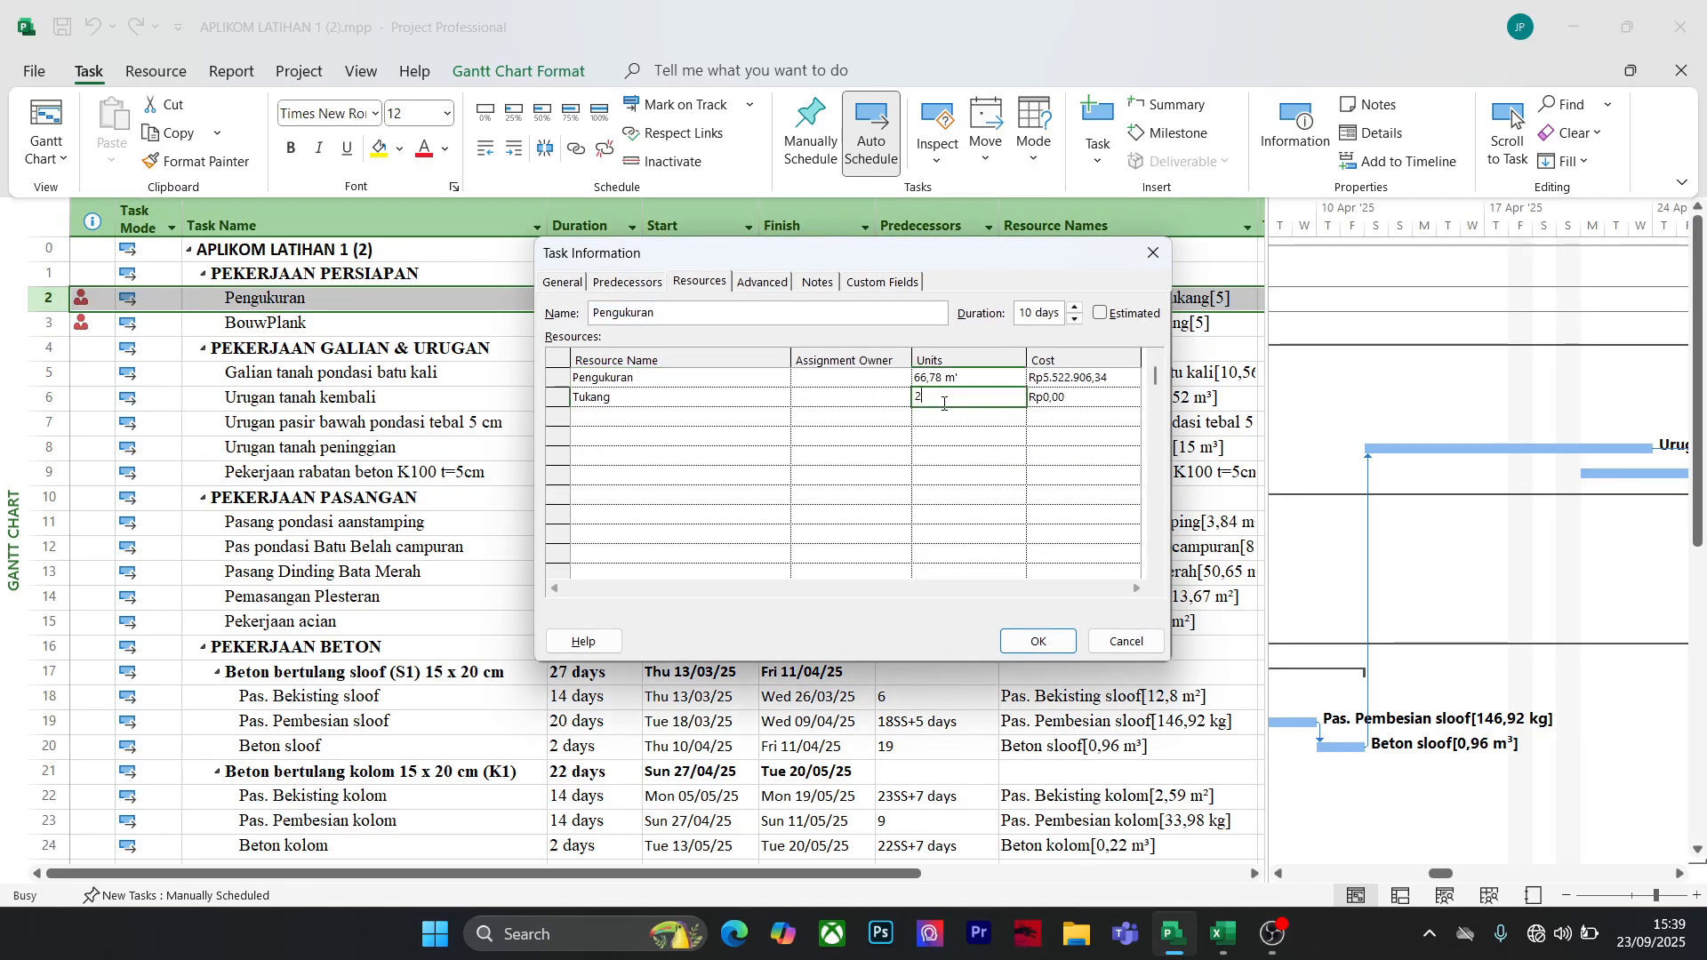
{"action": "left_click", "coordinate": [1054, 644]}
Check the BouwPlank task's resource assignments and the overallocation indicator beside it
{"action": "double_click", "coordinate": [277, 324]}
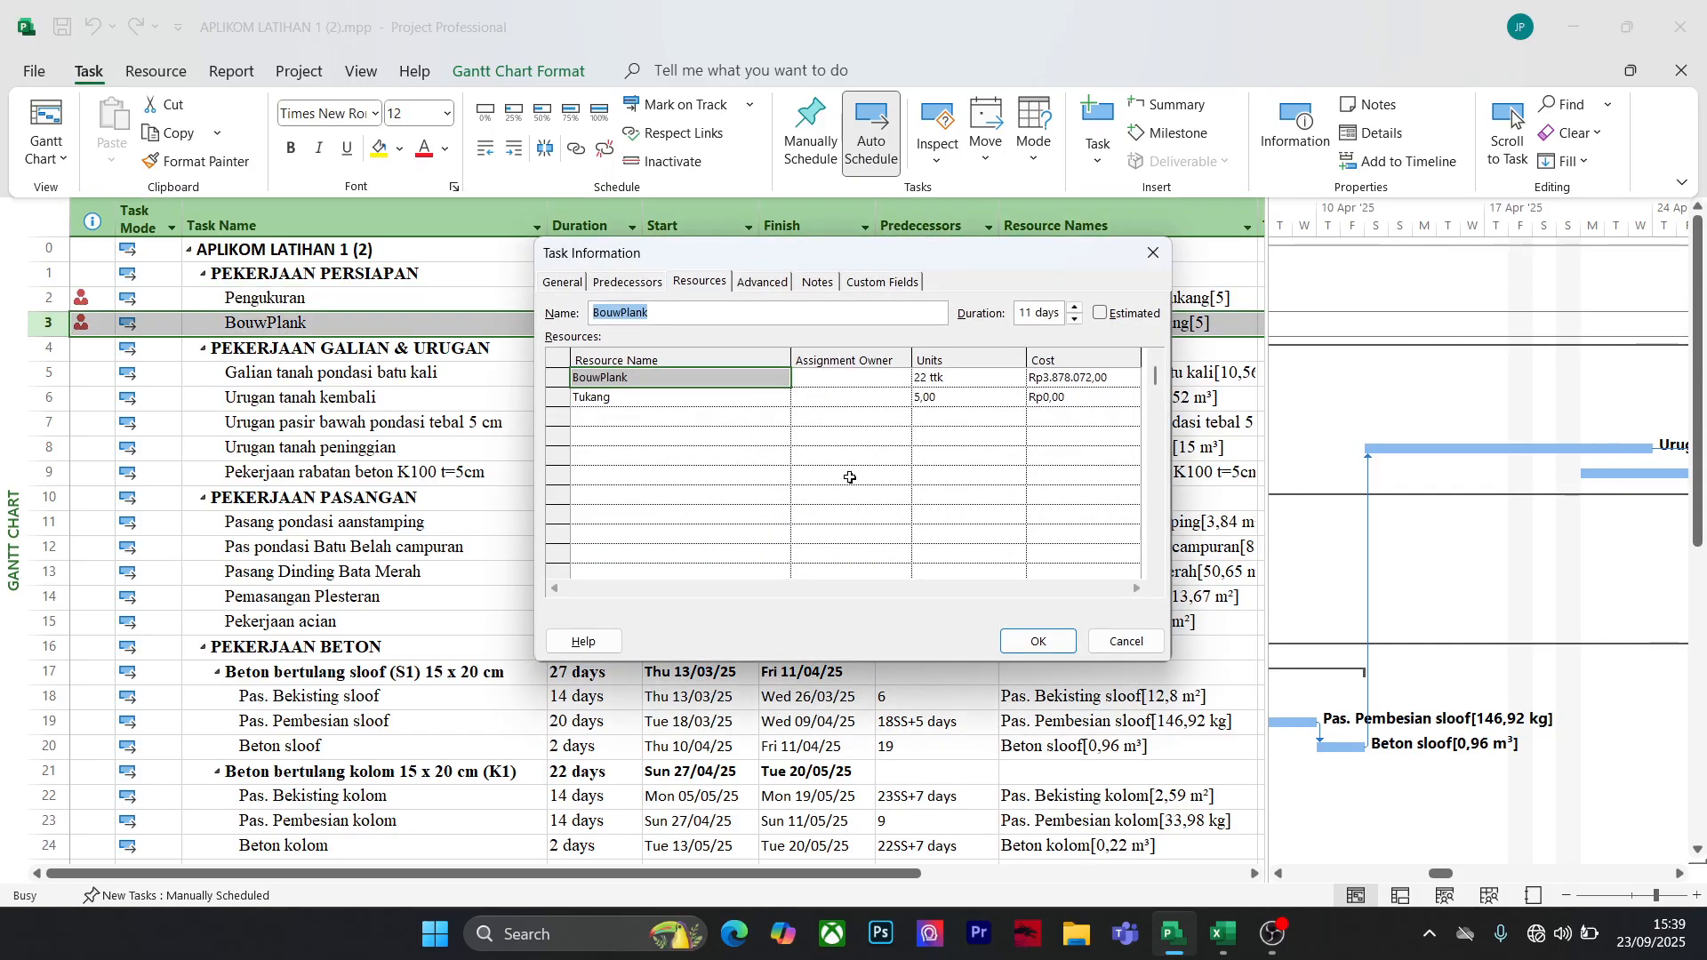
{"action": "key", "text": "Escape"}
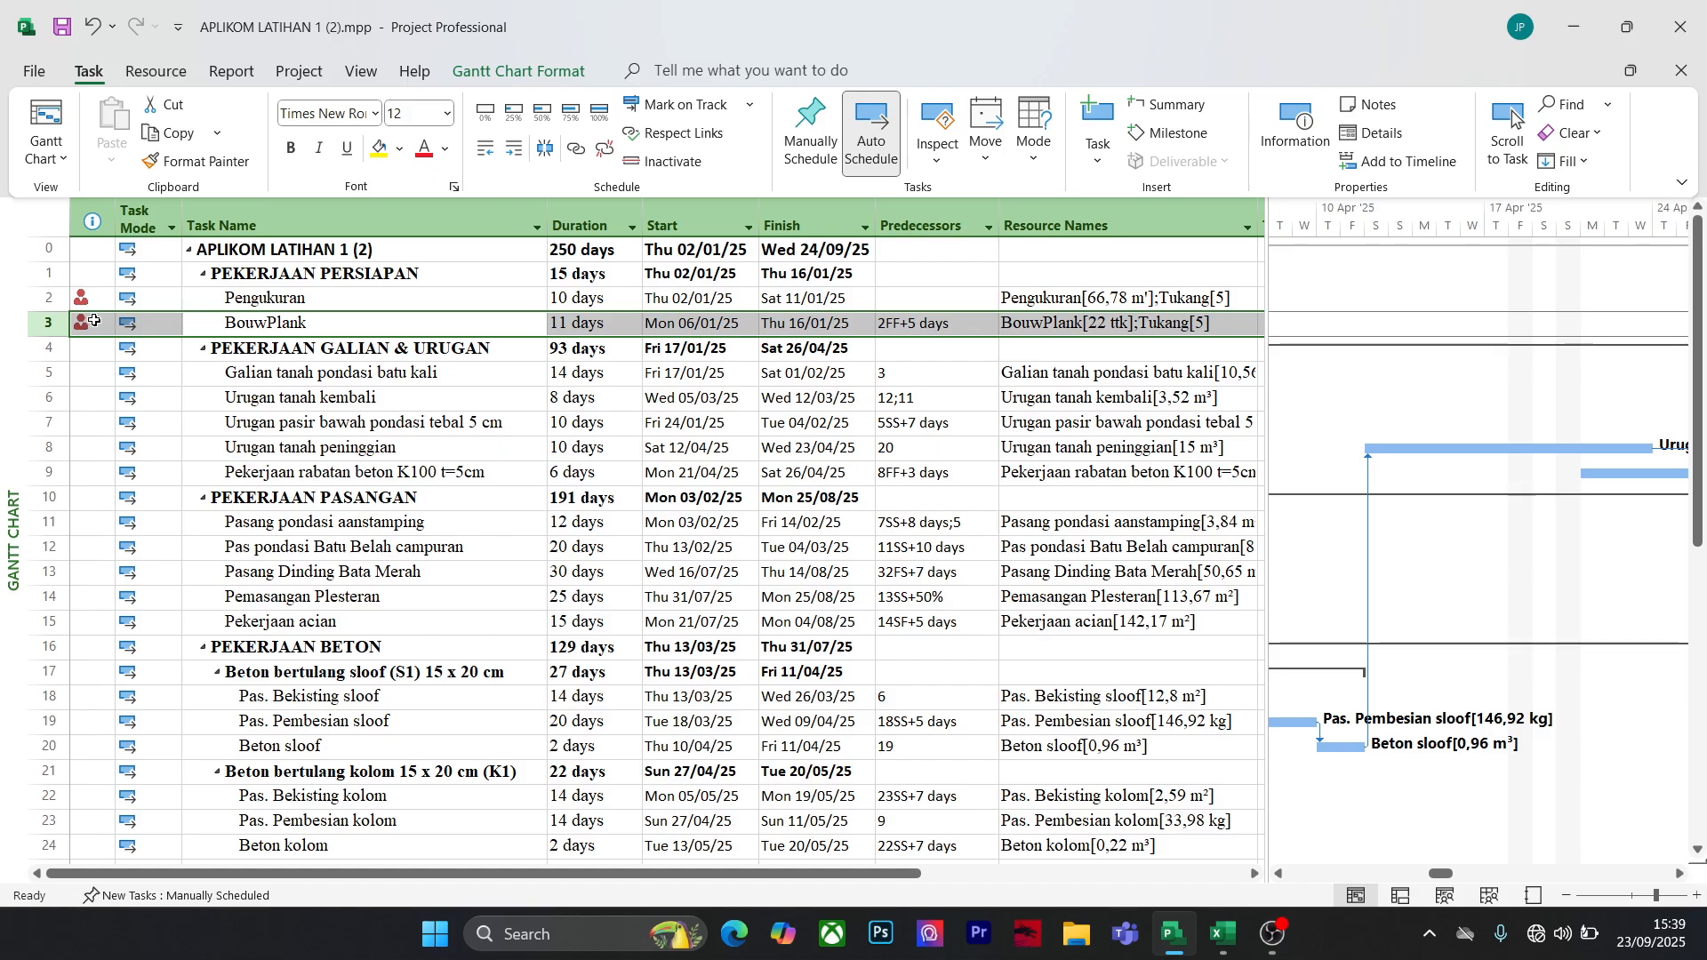
{"action": "mouse_move", "coordinate": [80, 338]}
{"action": "left_click", "coordinate": [800, 472]}
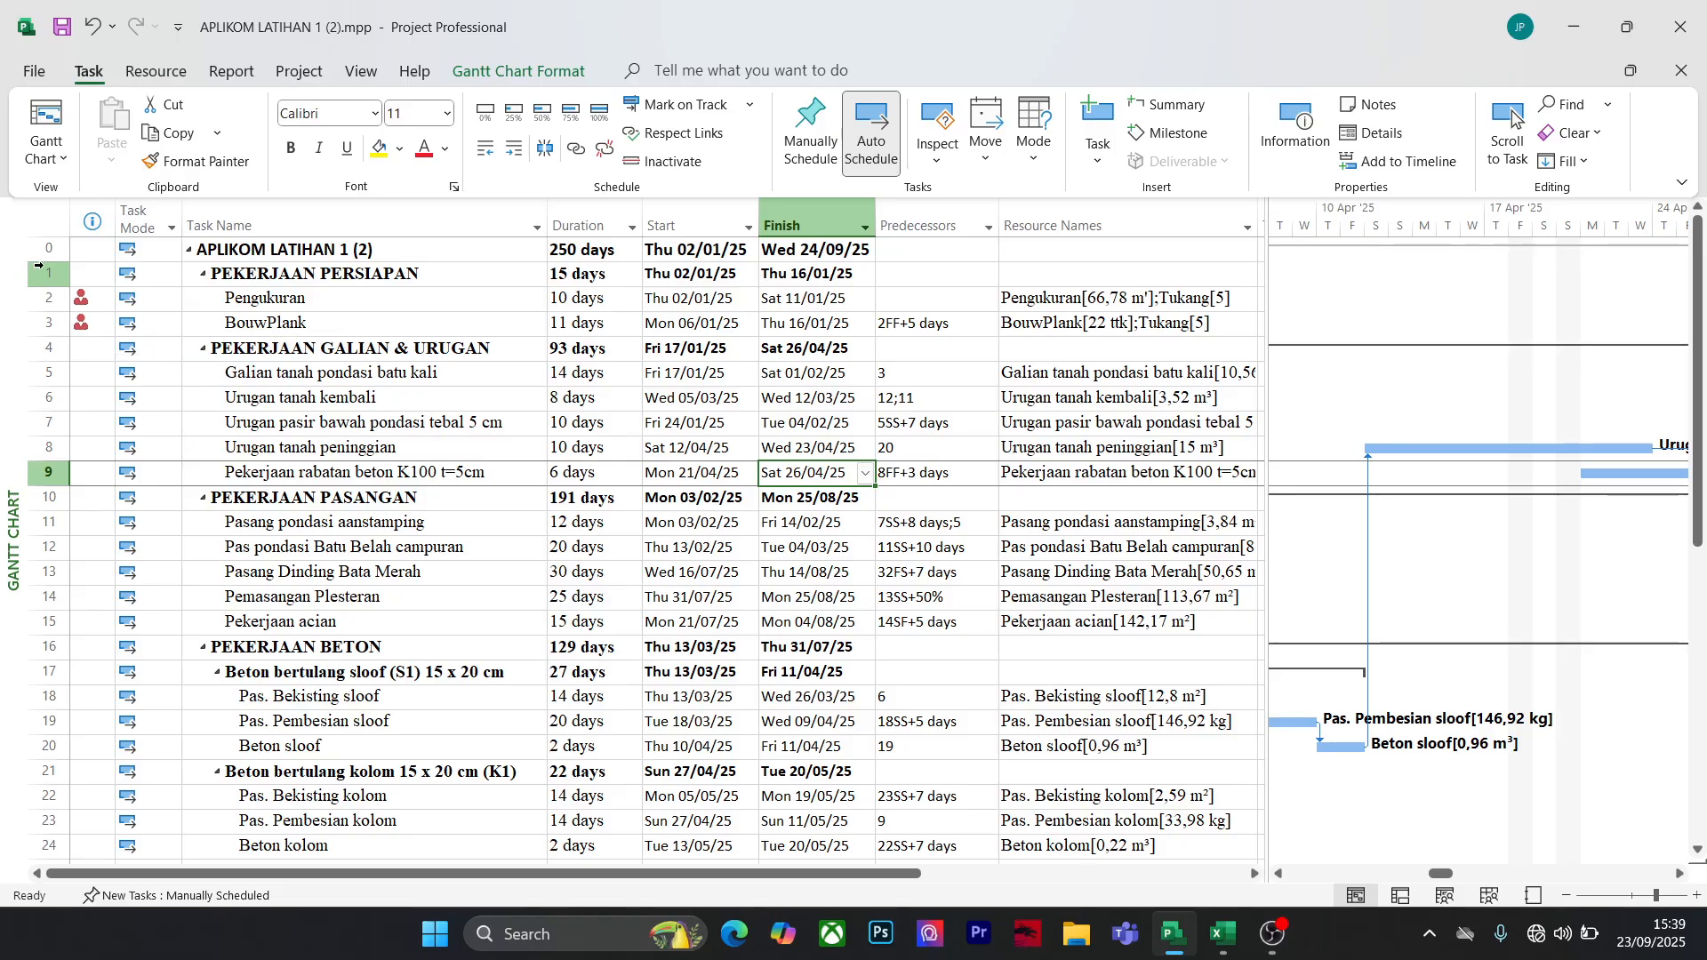
{"action": "left_click", "coordinate": [32, 203]}
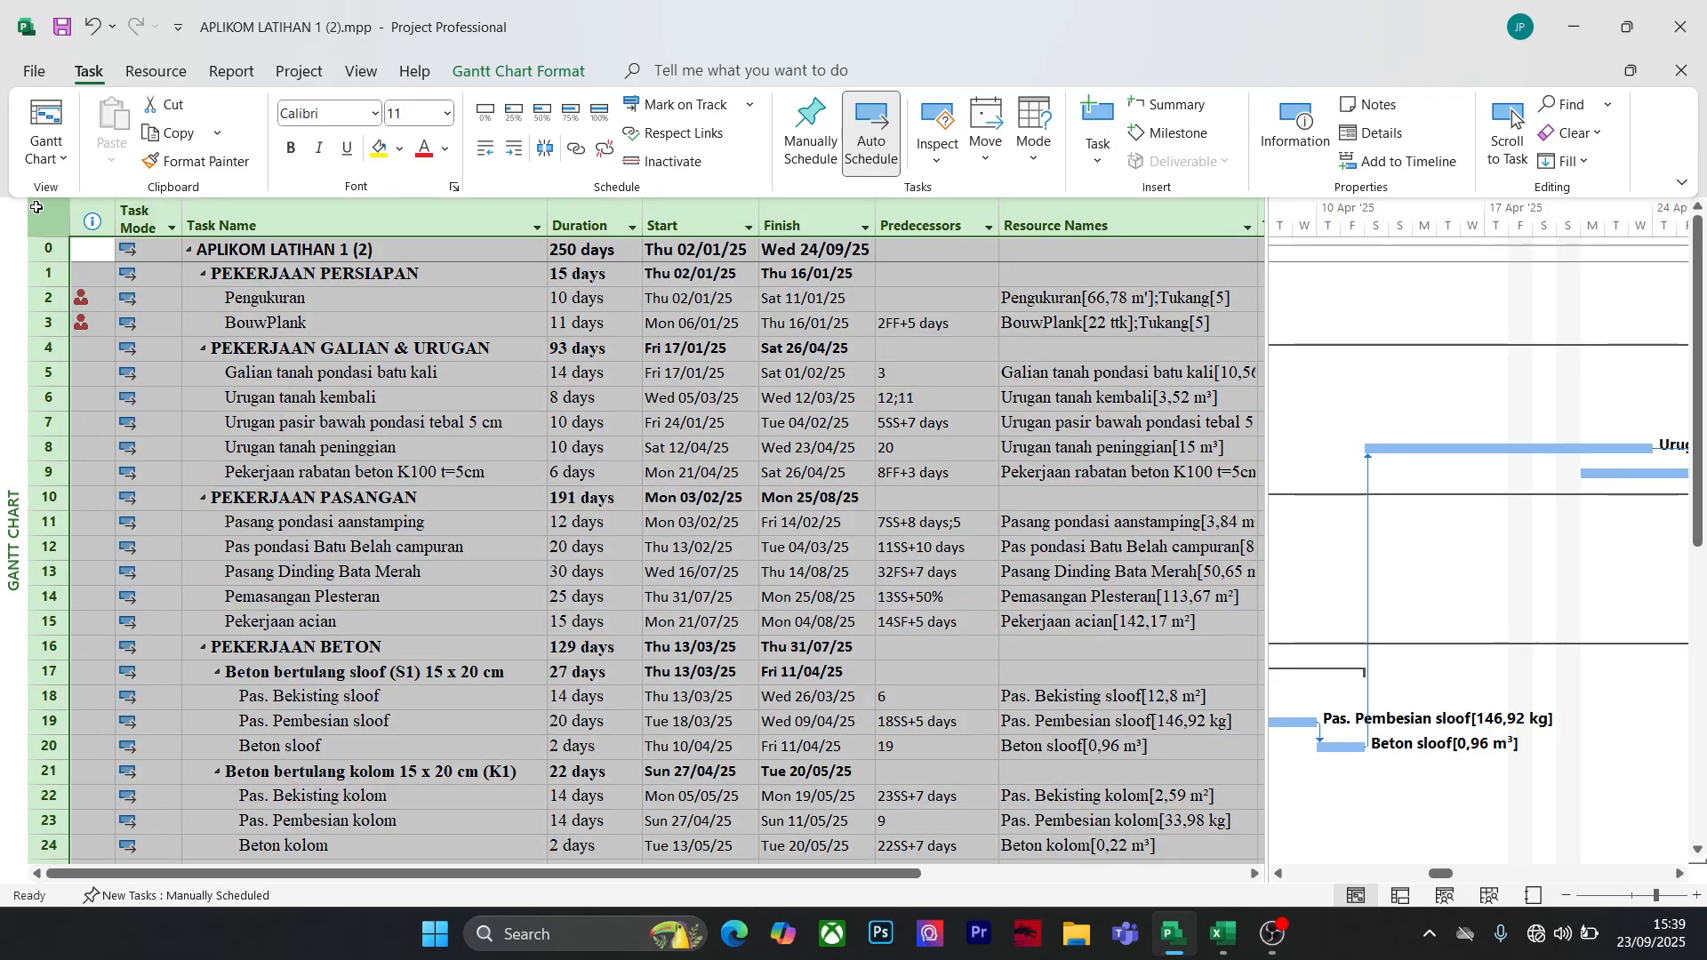
{"action": "left_click", "coordinate": [317, 356]}
Show the Resource Sheet and examine the worker and material resources, including Tukang's maximum units
{"action": "left_click", "coordinate": [34, 71]}
{"action": "left_click", "coordinate": [18, 75]}
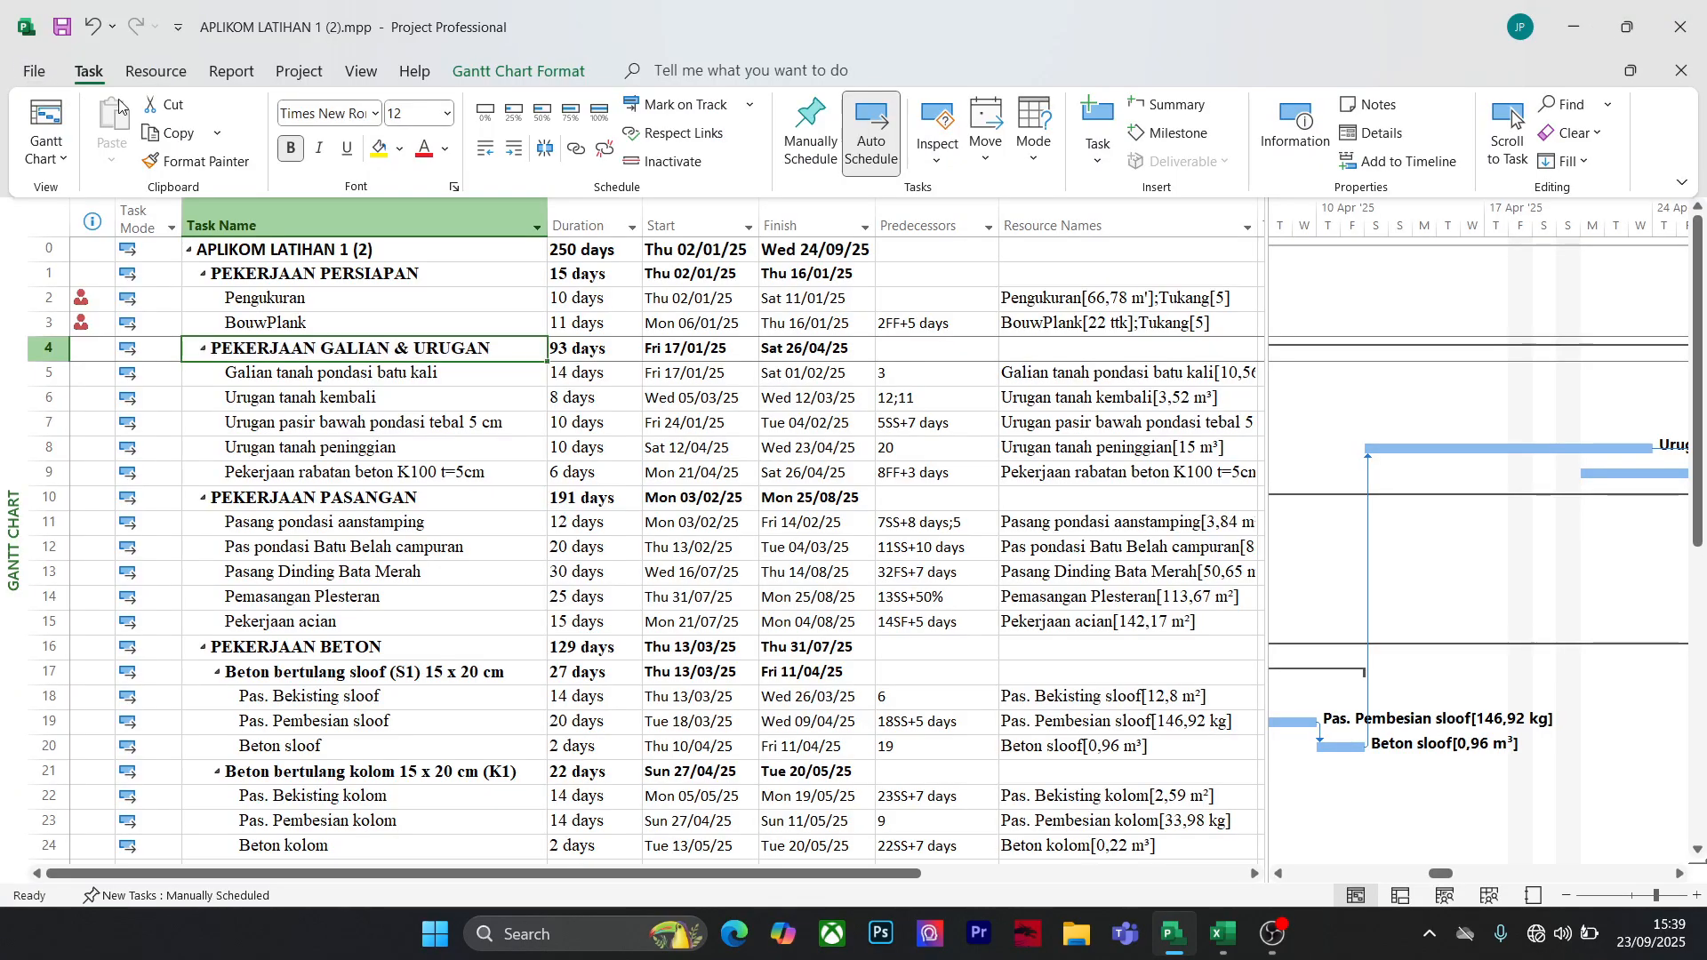
{"action": "left_click", "coordinate": [46, 151]}
{"action": "left_click", "coordinate": [131, 319]}
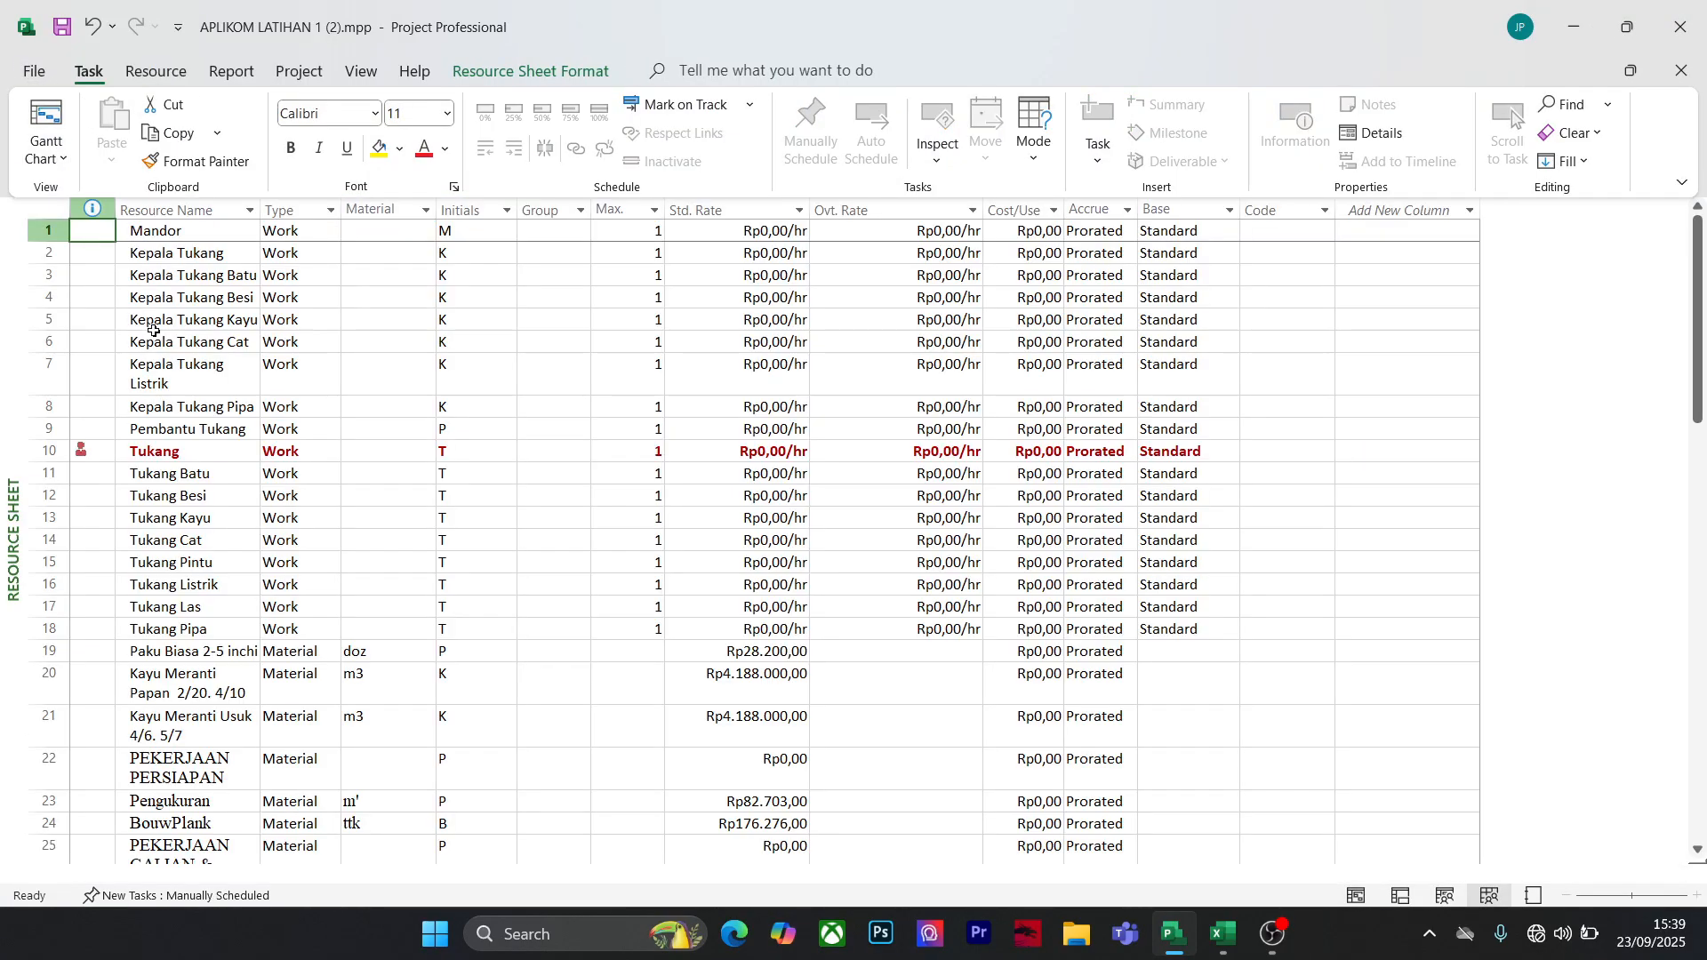
{"action": "scroll", "coordinate": [380, 476], "scroll_direction": "down", "scroll_amount": 2}
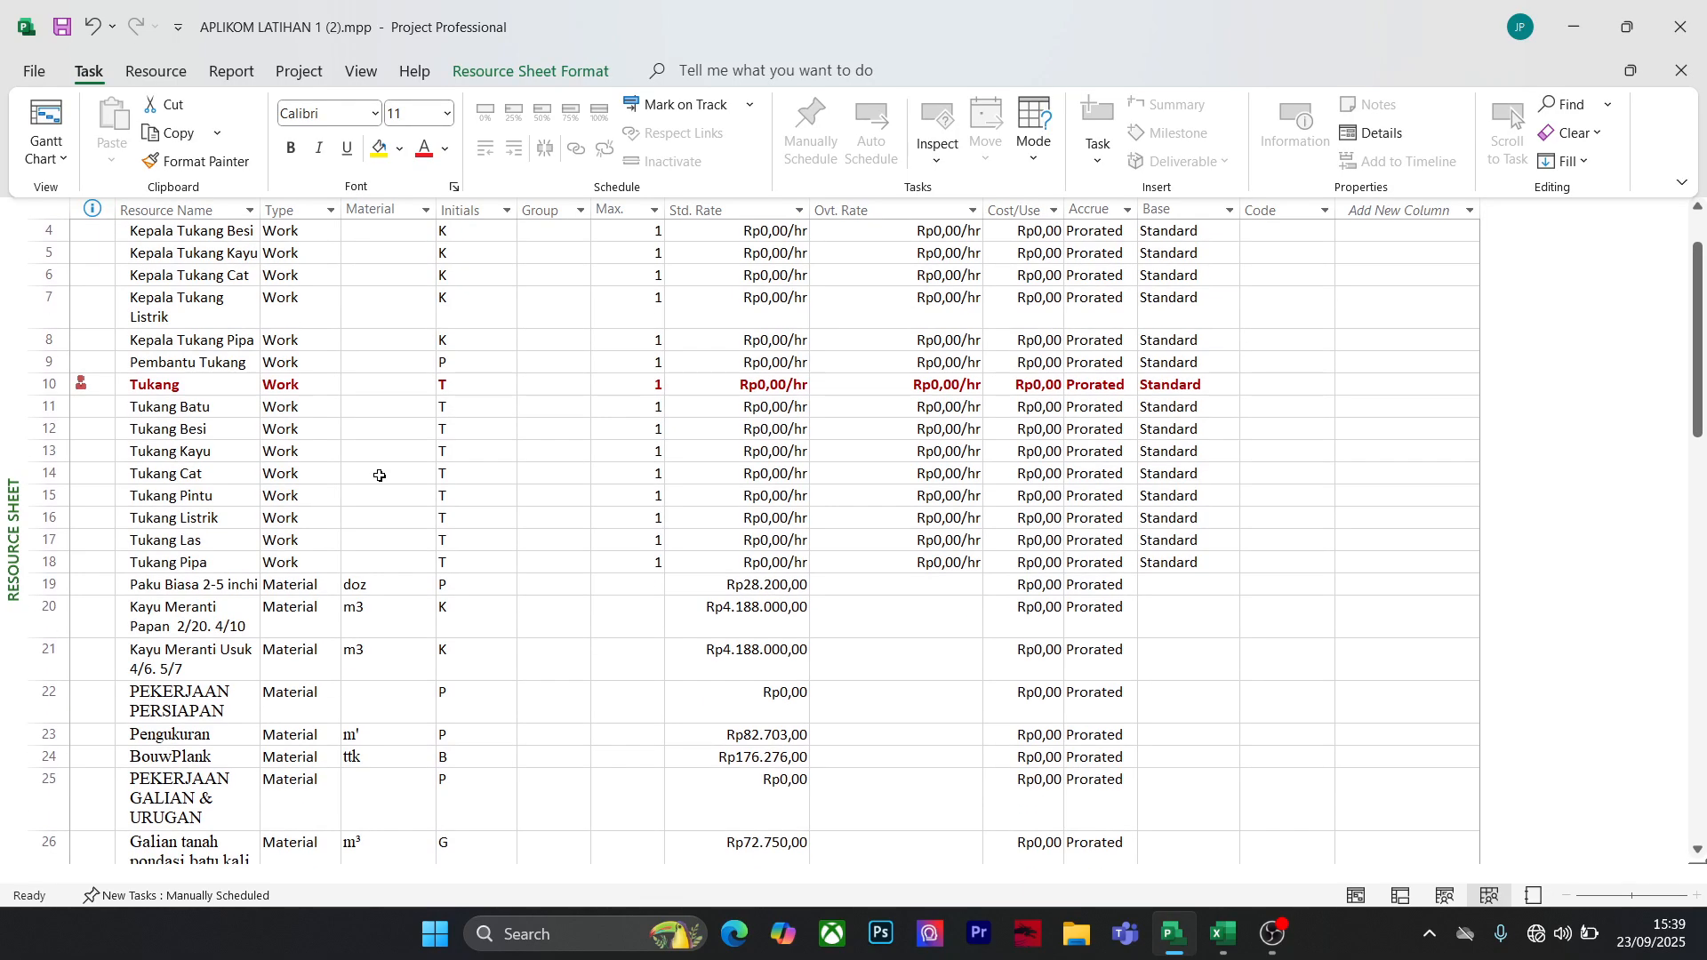
{"action": "scroll", "coordinate": [380, 476], "scroll_direction": "up", "scroll_amount": 2}
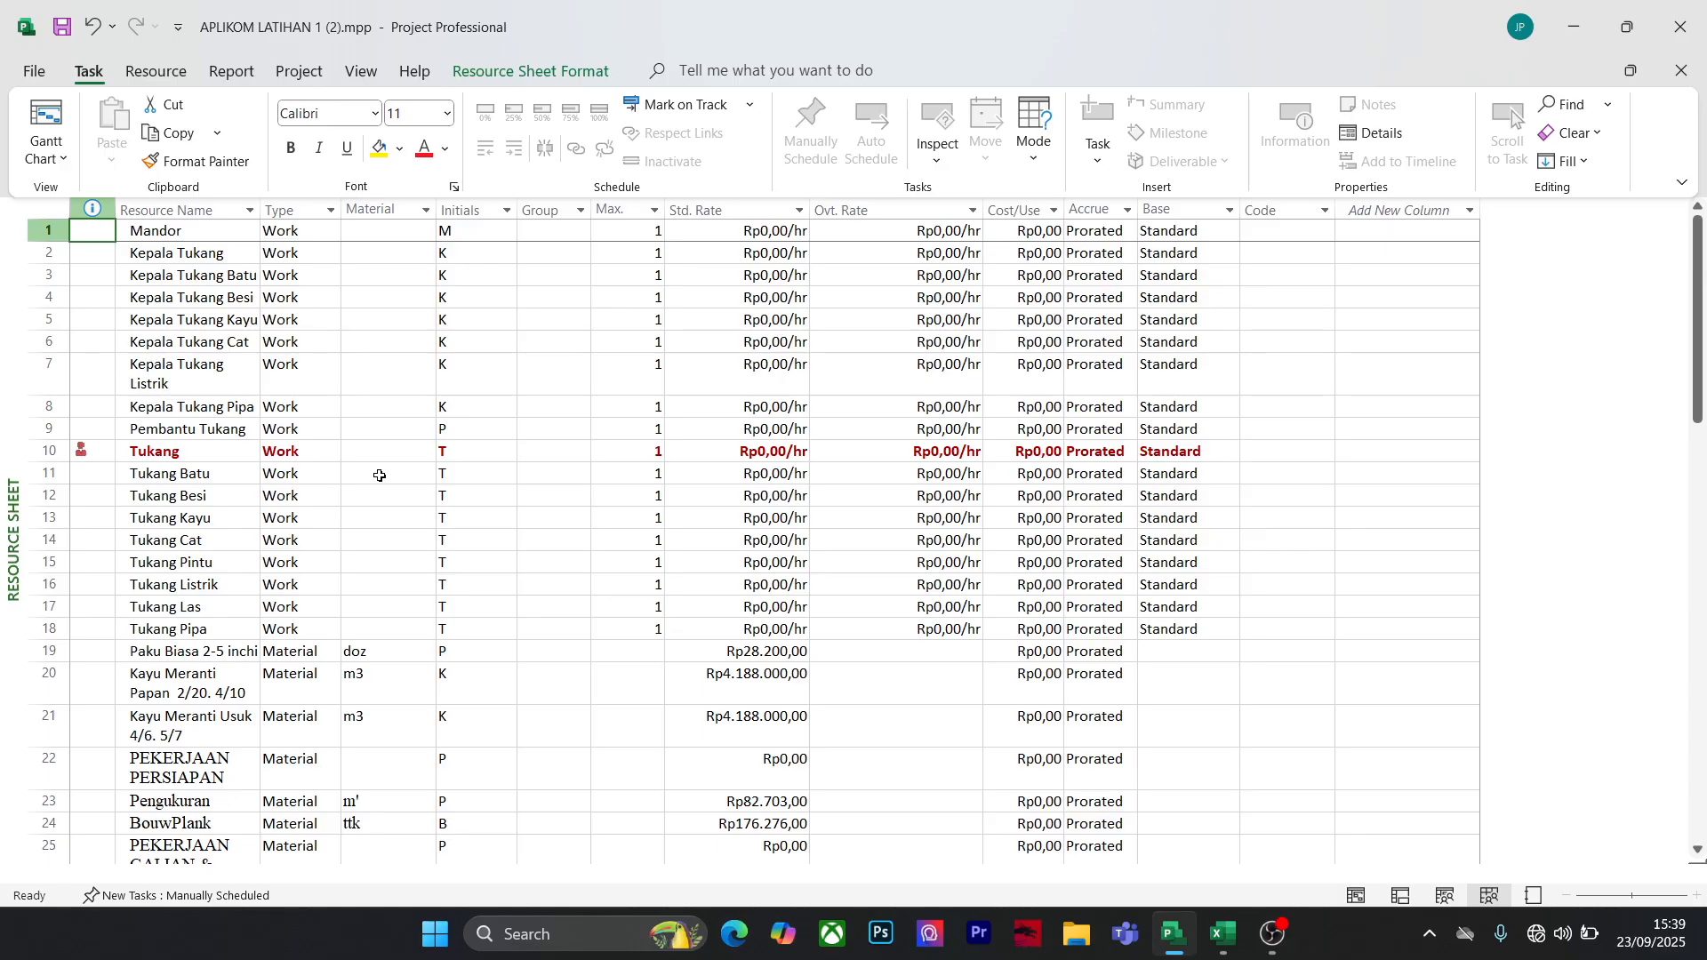
{"action": "scroll", "coordinate": [379, 476], "scroll_direction": "down", "scroll_amount": 1}
{"action": "scroll", "coordinate": [380, 476], "scroll_direction": "up", "scroll_amount": 1}
Return to the Gantt Chart view and select the Galian tanah pondasi batu kali task
{"action": "left_click", "coordinate": [55, 151]}
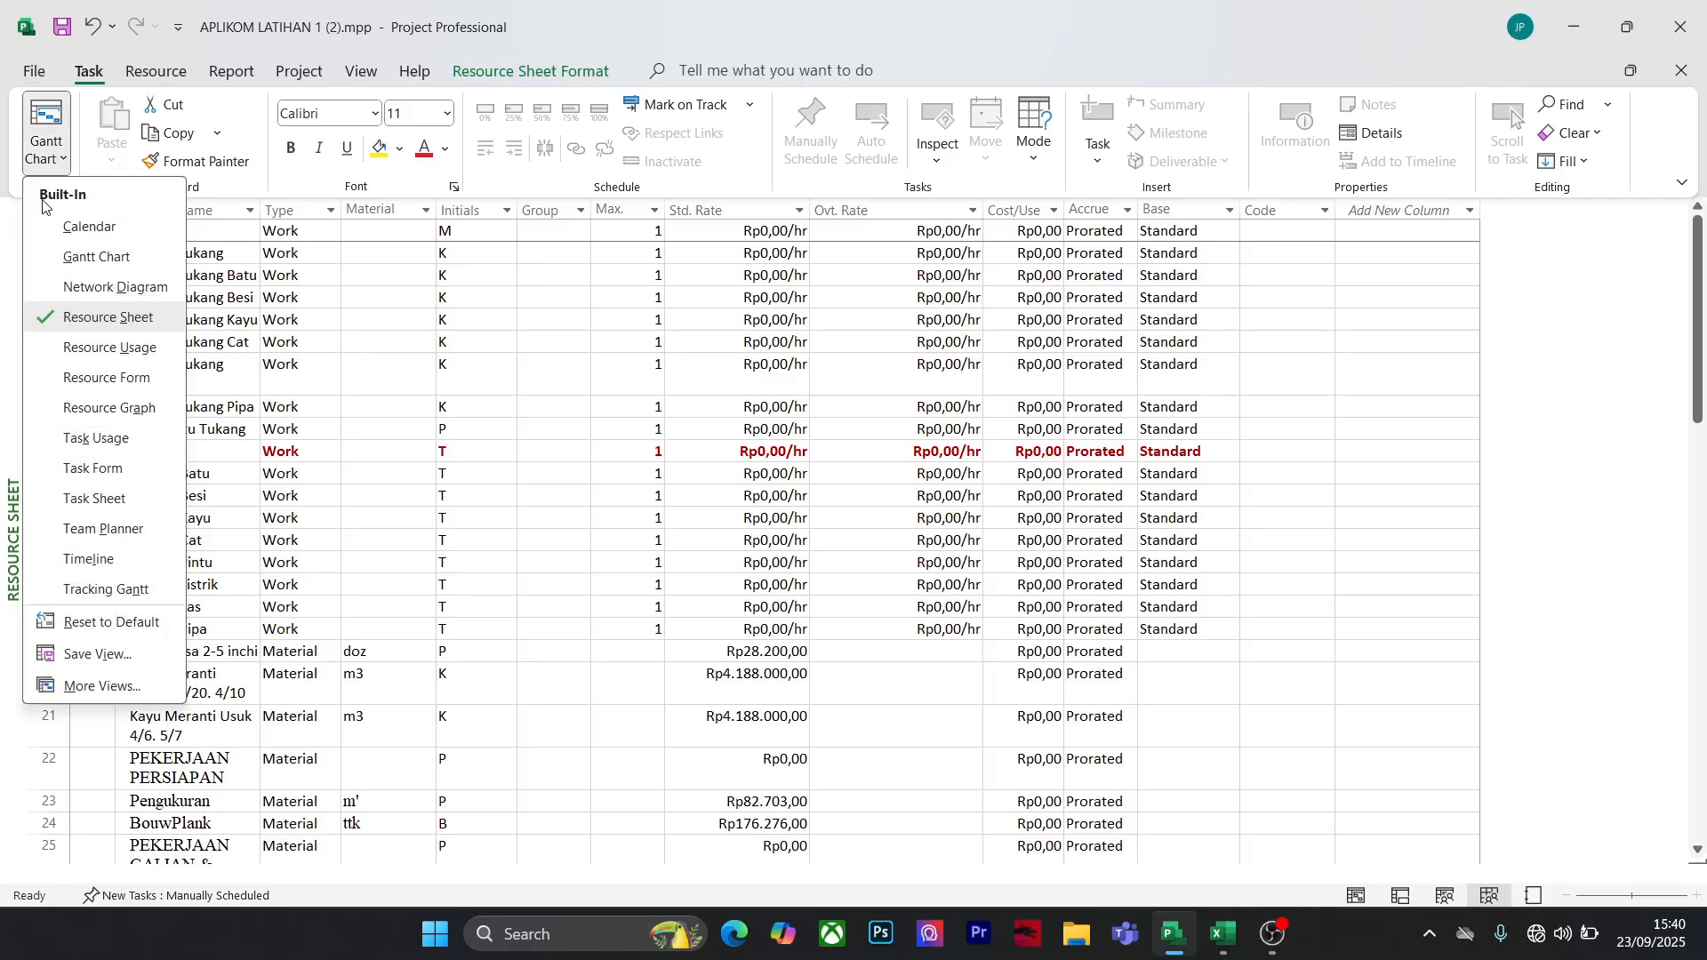
{"action": "left_click", "coordinate": [122, 260]}
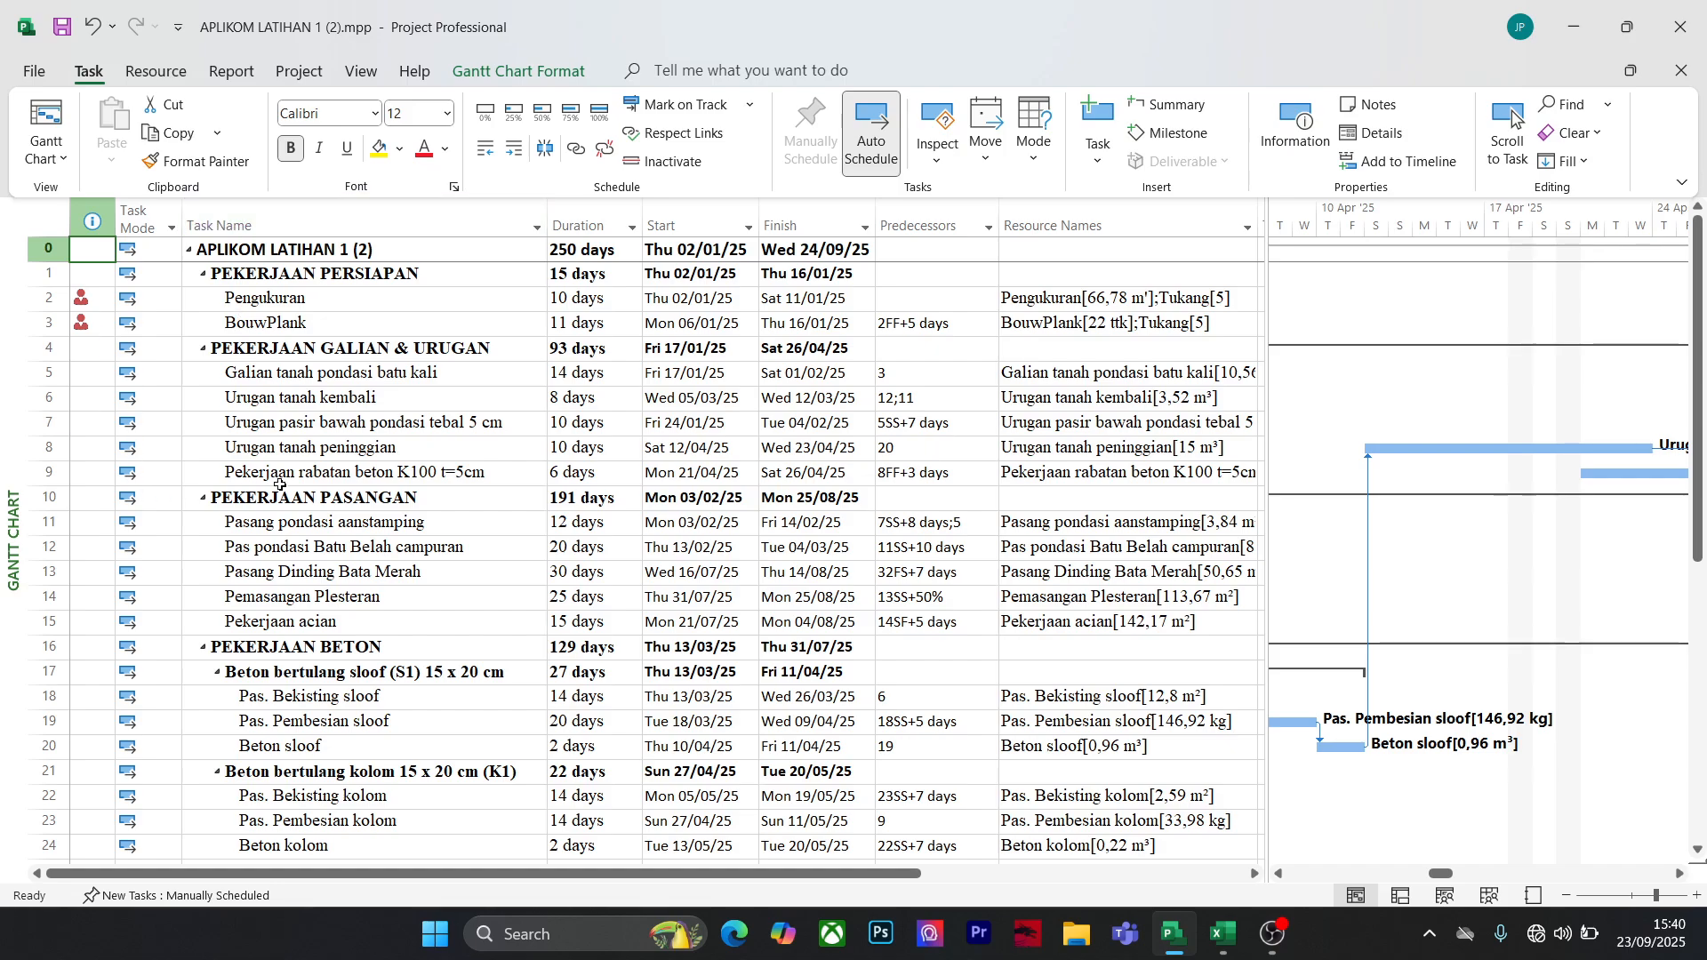
{"action": "left_click", "coordinate": [369, 372]}
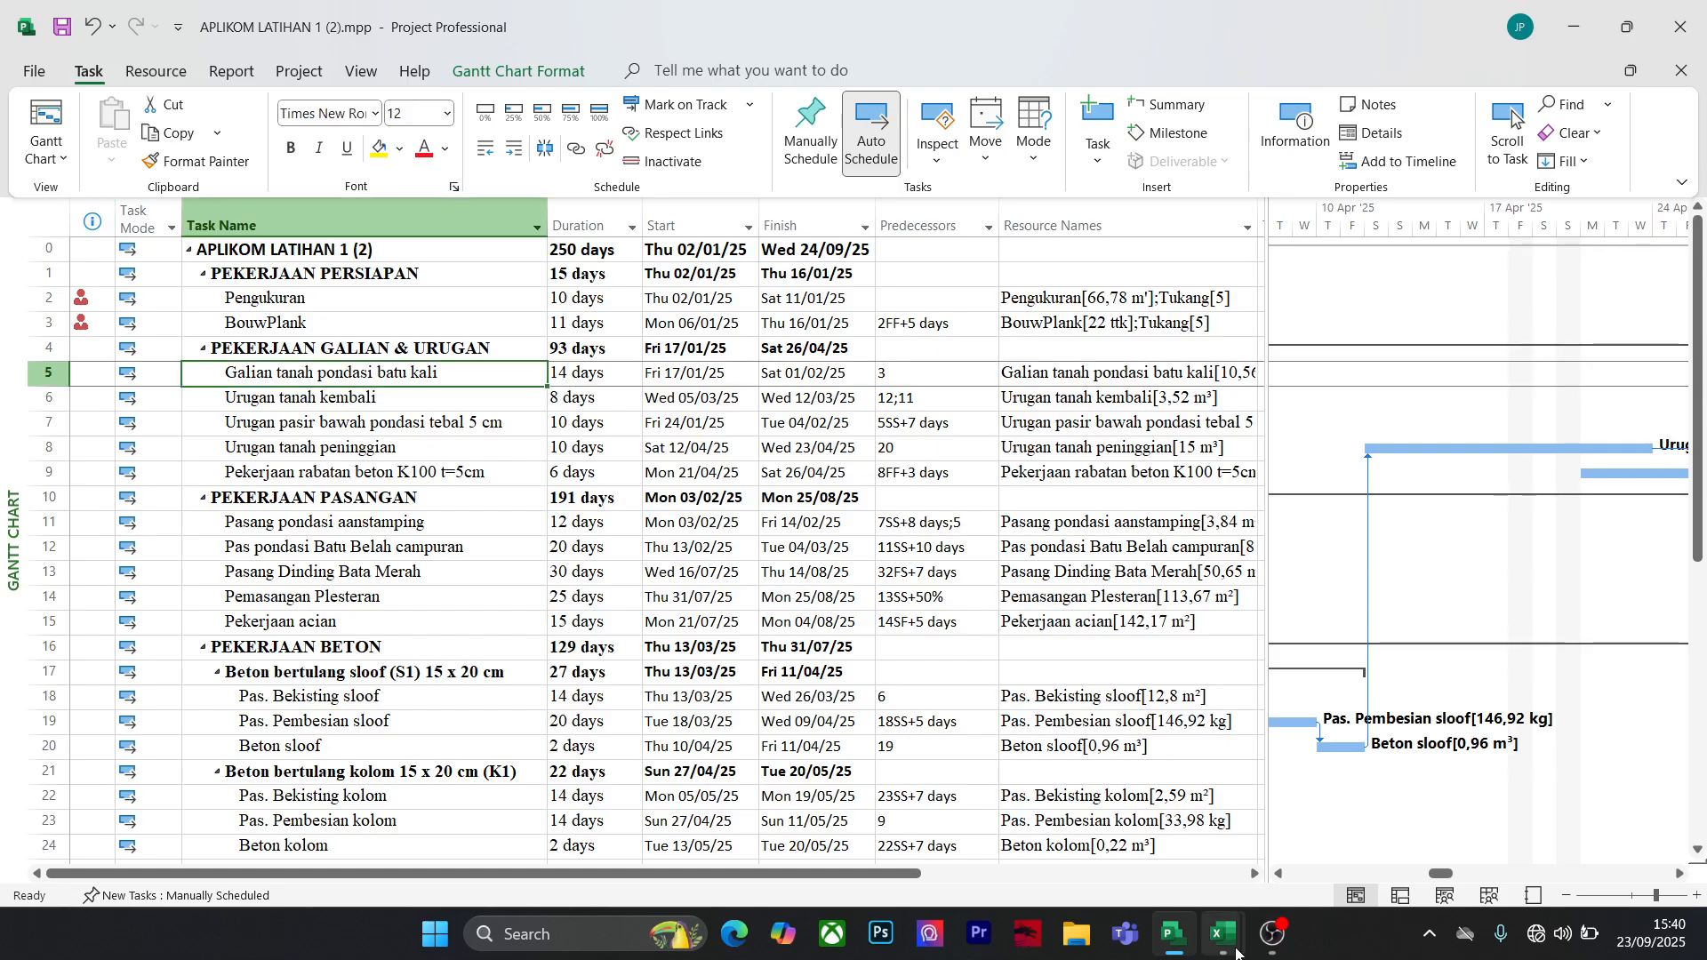
Switch to Griya Barada Candra.xlsx in Excel and view the work items beside the column P sums at 80% zoom
{"action": "mouse_move", "coordinate": [1218, 942]}
{"action": "left_click", "coordinate": [1343, 823]}
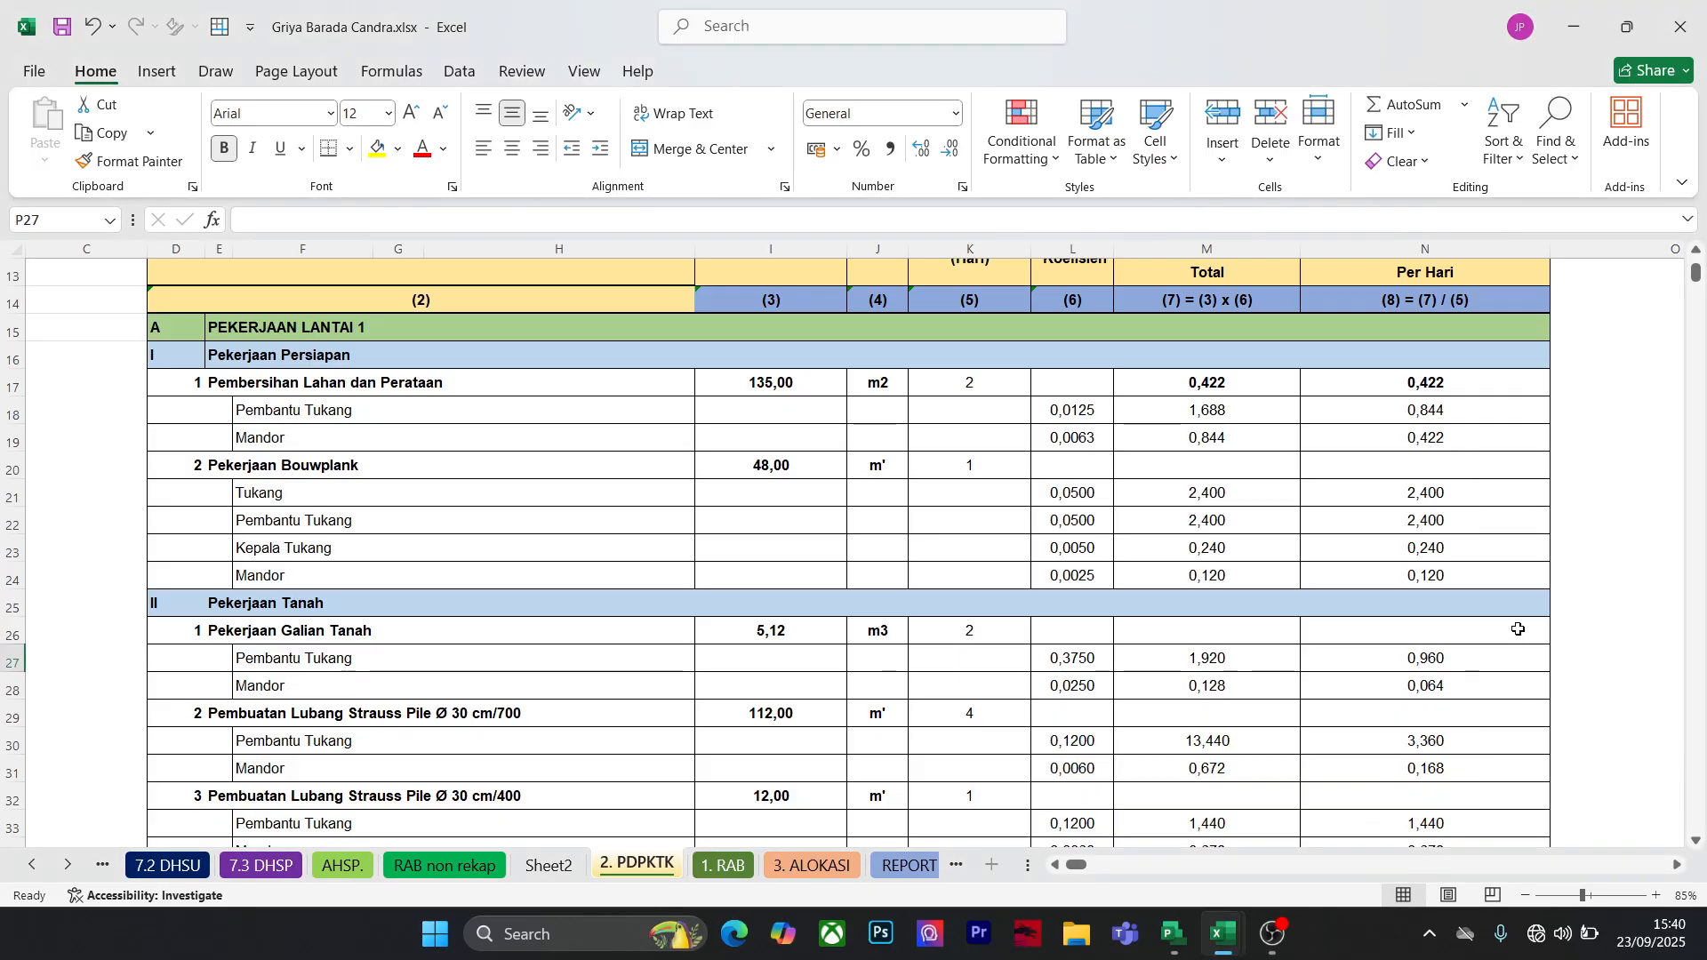
{"action": "left_click", "coordinate": [1678, 864]}
{"action": "left_click", "coordinate": [1678, 864]}
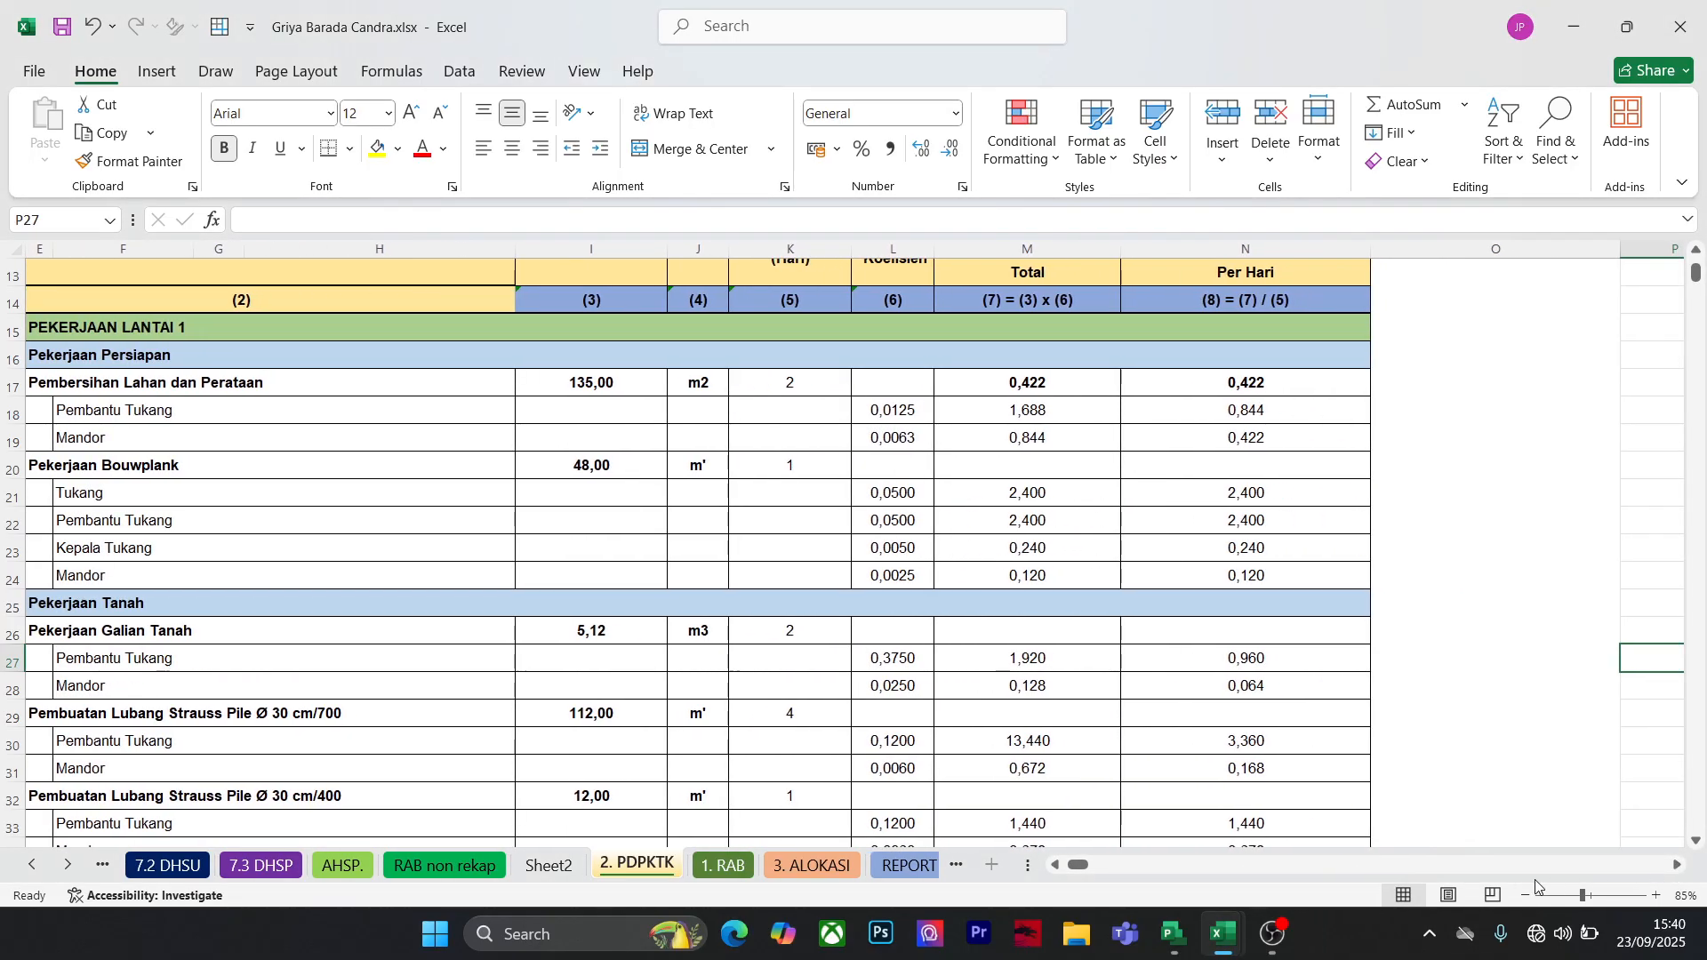
{"action": "left_click", "coordinate": [1524, 899]}
{"action": "left_click", "coordinate": [1647, 688]}
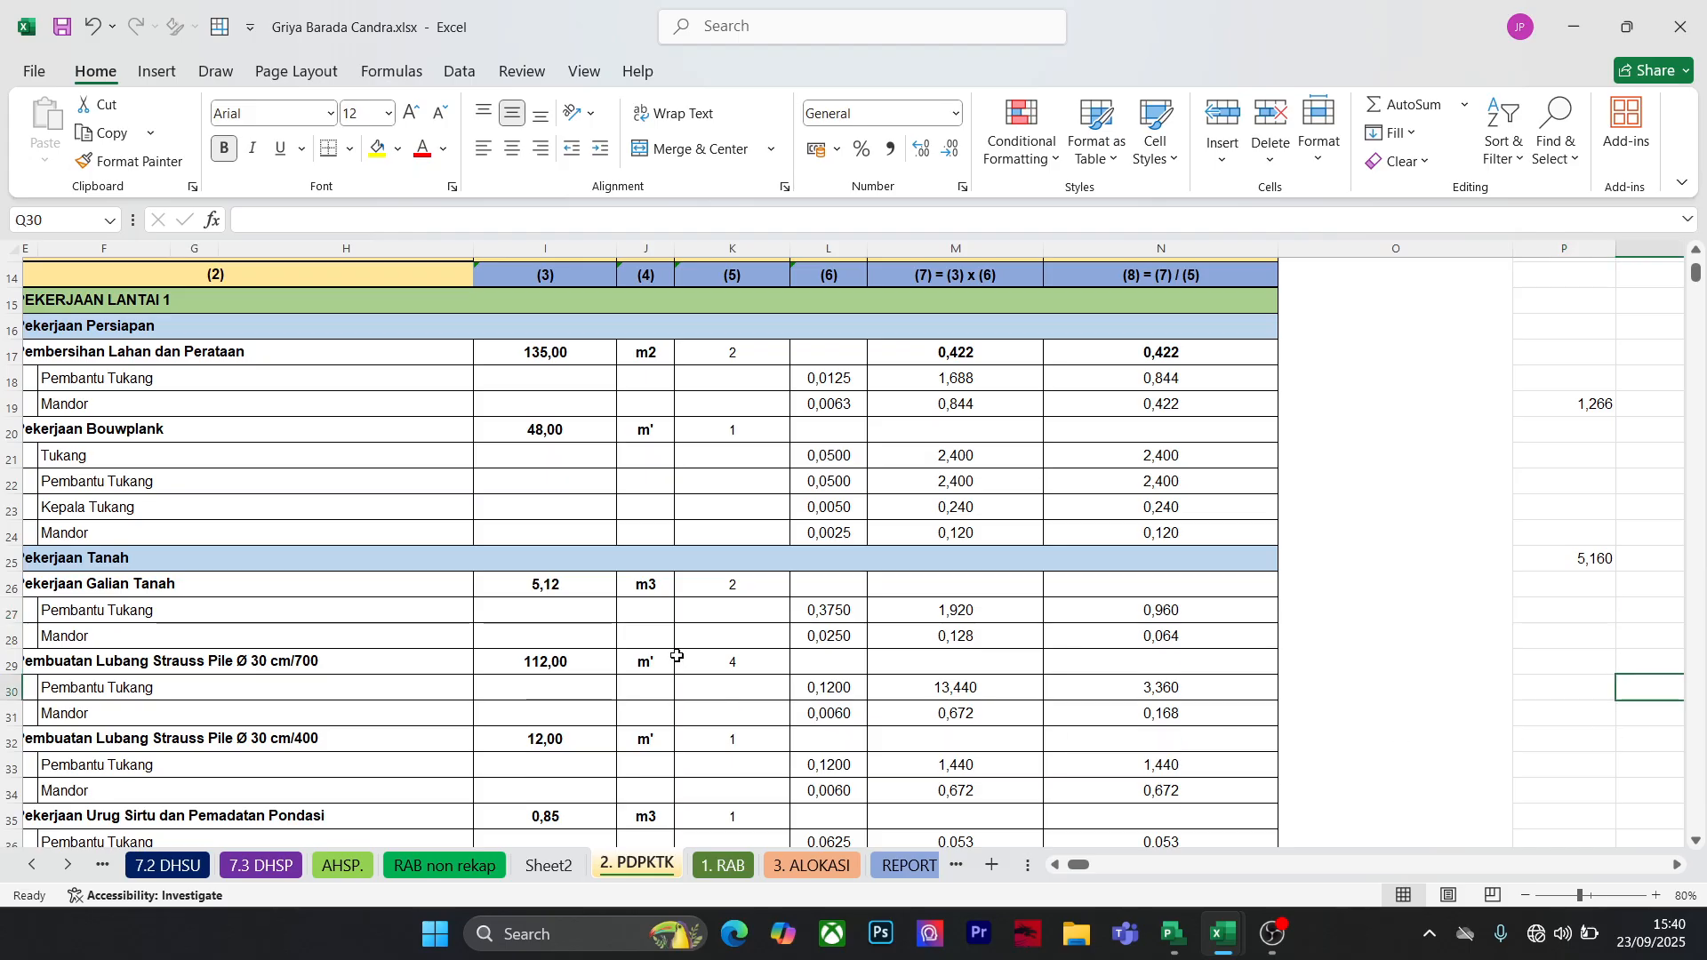
Sum the two Per Hari labour values under Pekerjaan Galian Tanah with a SUM formula in cell P29
{"action": "scroll", "coordinate": [676, 656], "scroll_direction": "down", "scroll_amount": 3}
{"action": "scroll", "coordinate": [677, 655], "scroll_direction": "up", "scroll_amount": 1}
{"action": "scroll", "coordinate": [679, 652], "scroll_direction": "down", "scroll_amount": 2}
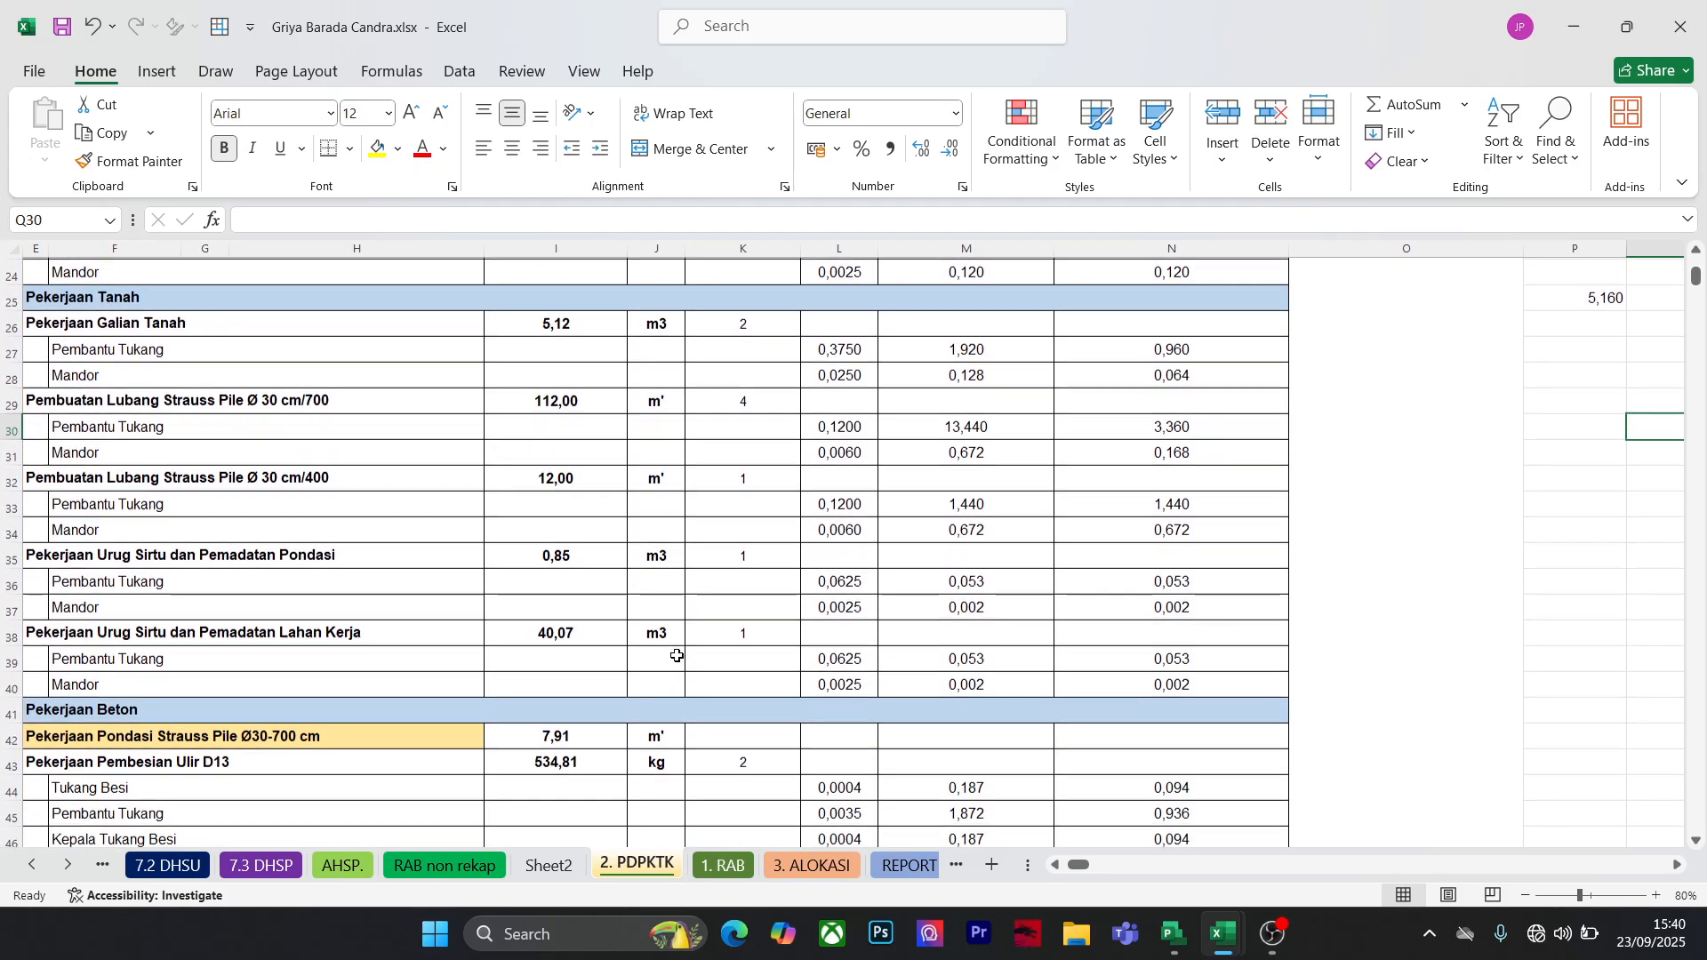
{"action": "left_click", "coordinate": [1574, 606]}
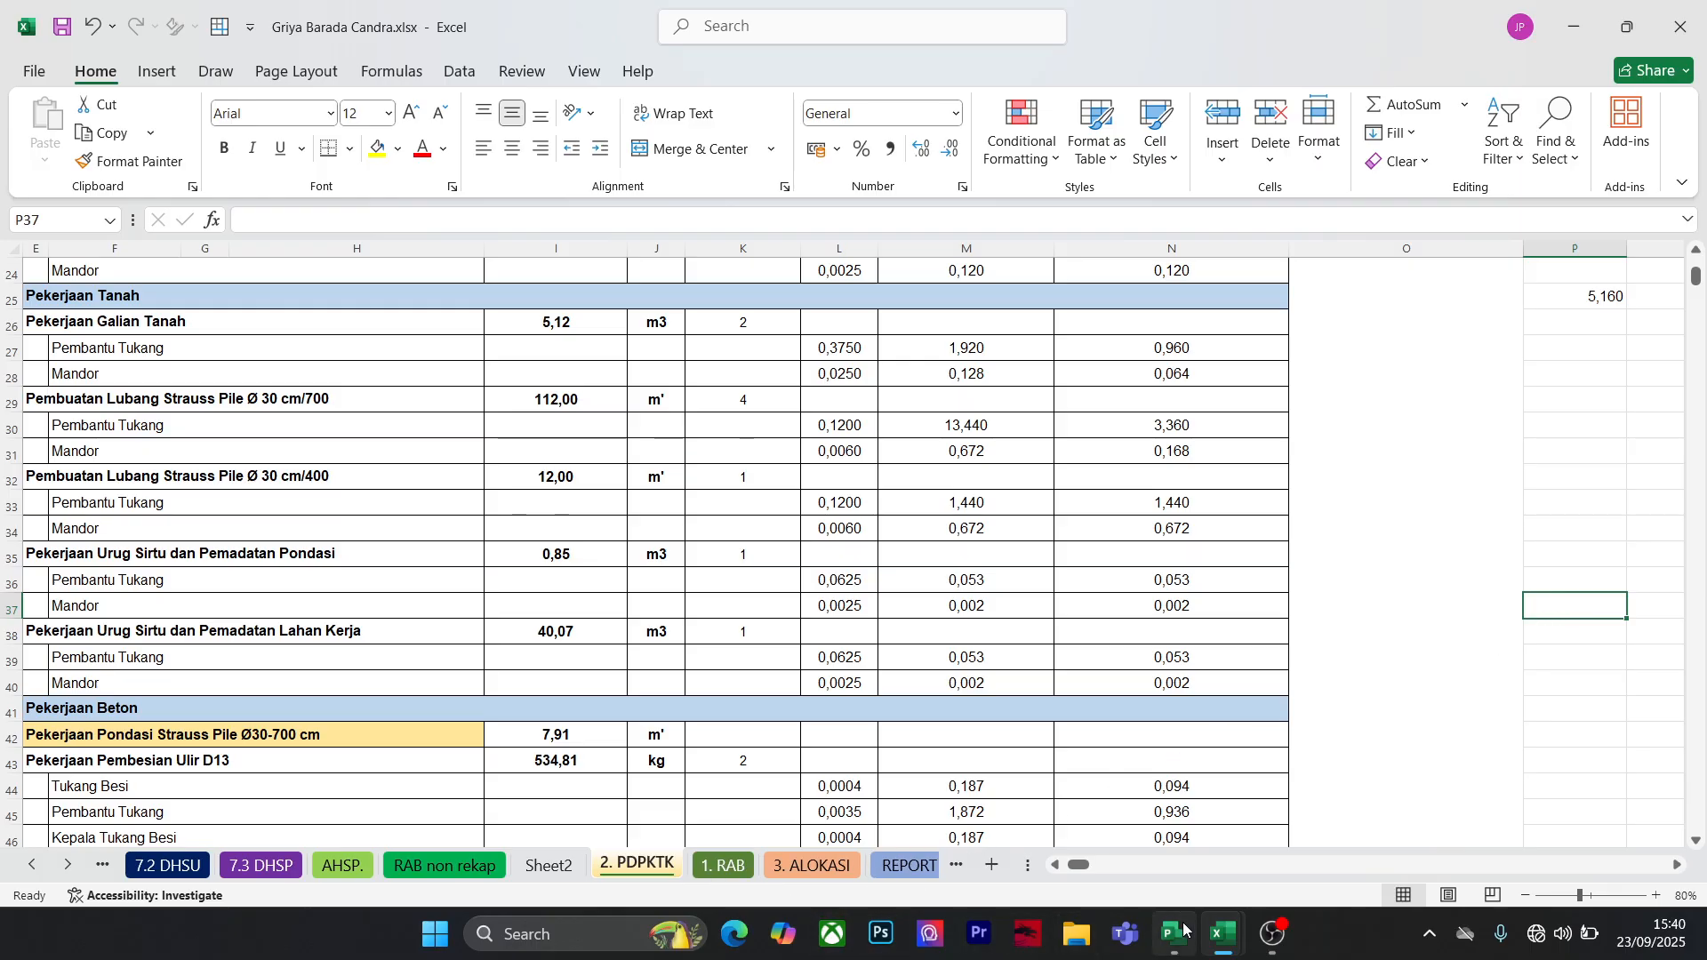
{"action": "mouse_move", "coordinate": [1176, 934]}
{"action": "left_click", "coordinate": [1152, 828]}
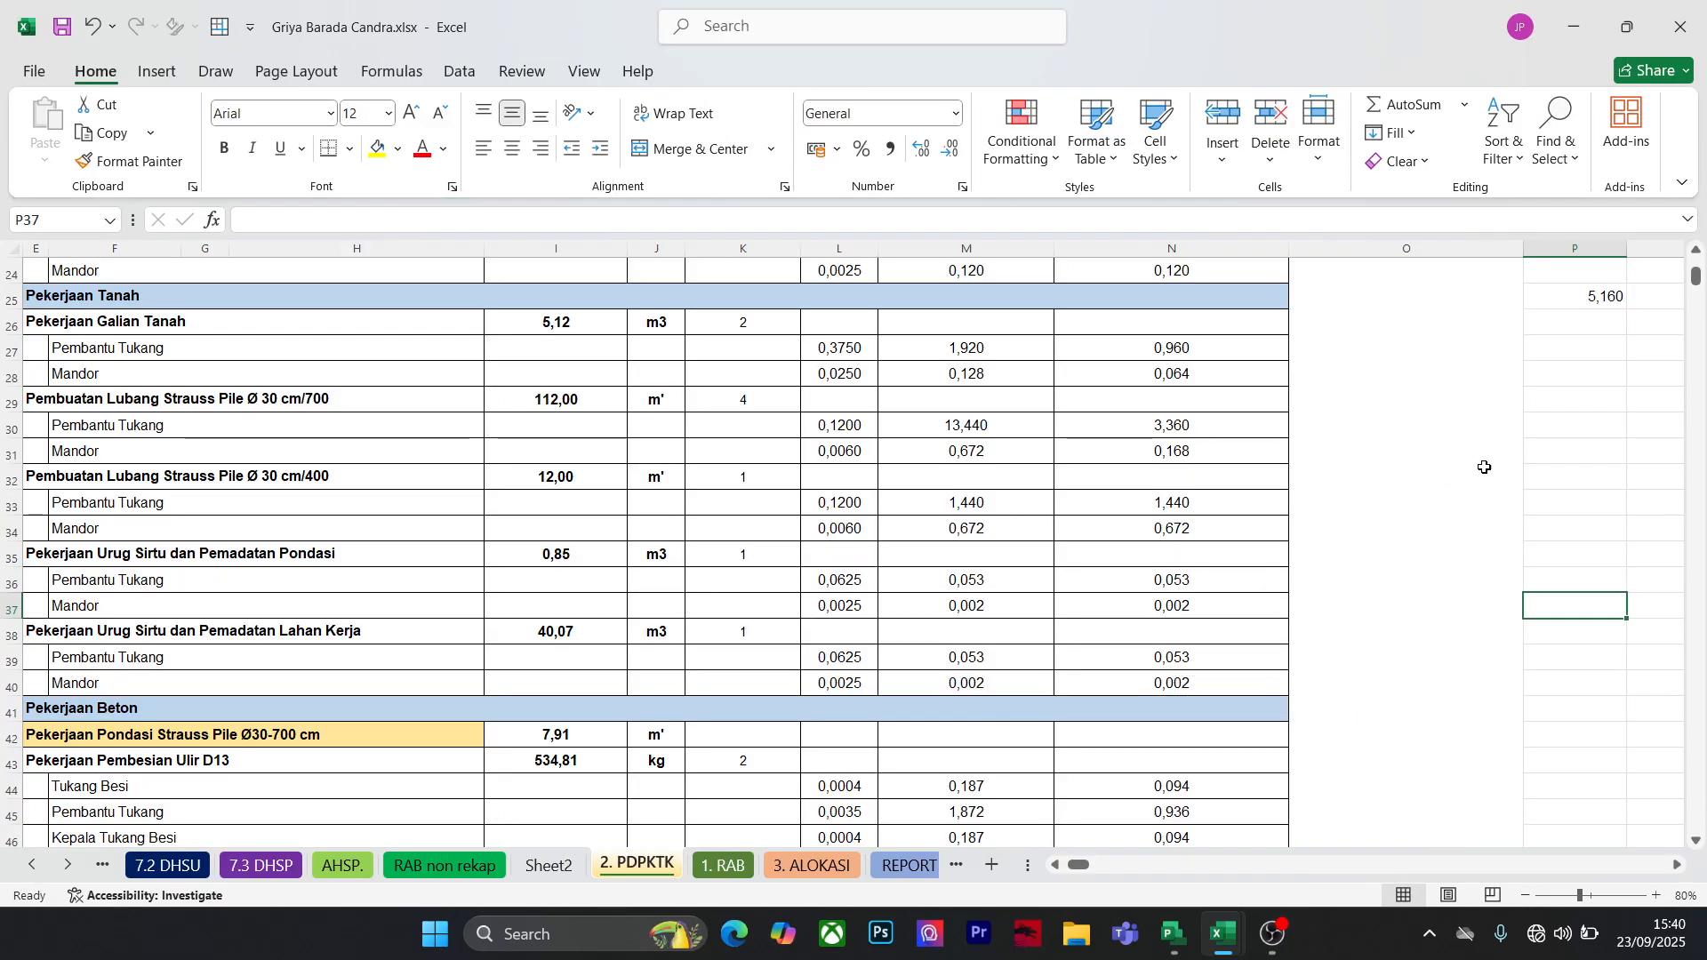
{"action": "left_click", "coordinate": [1587, 396]}
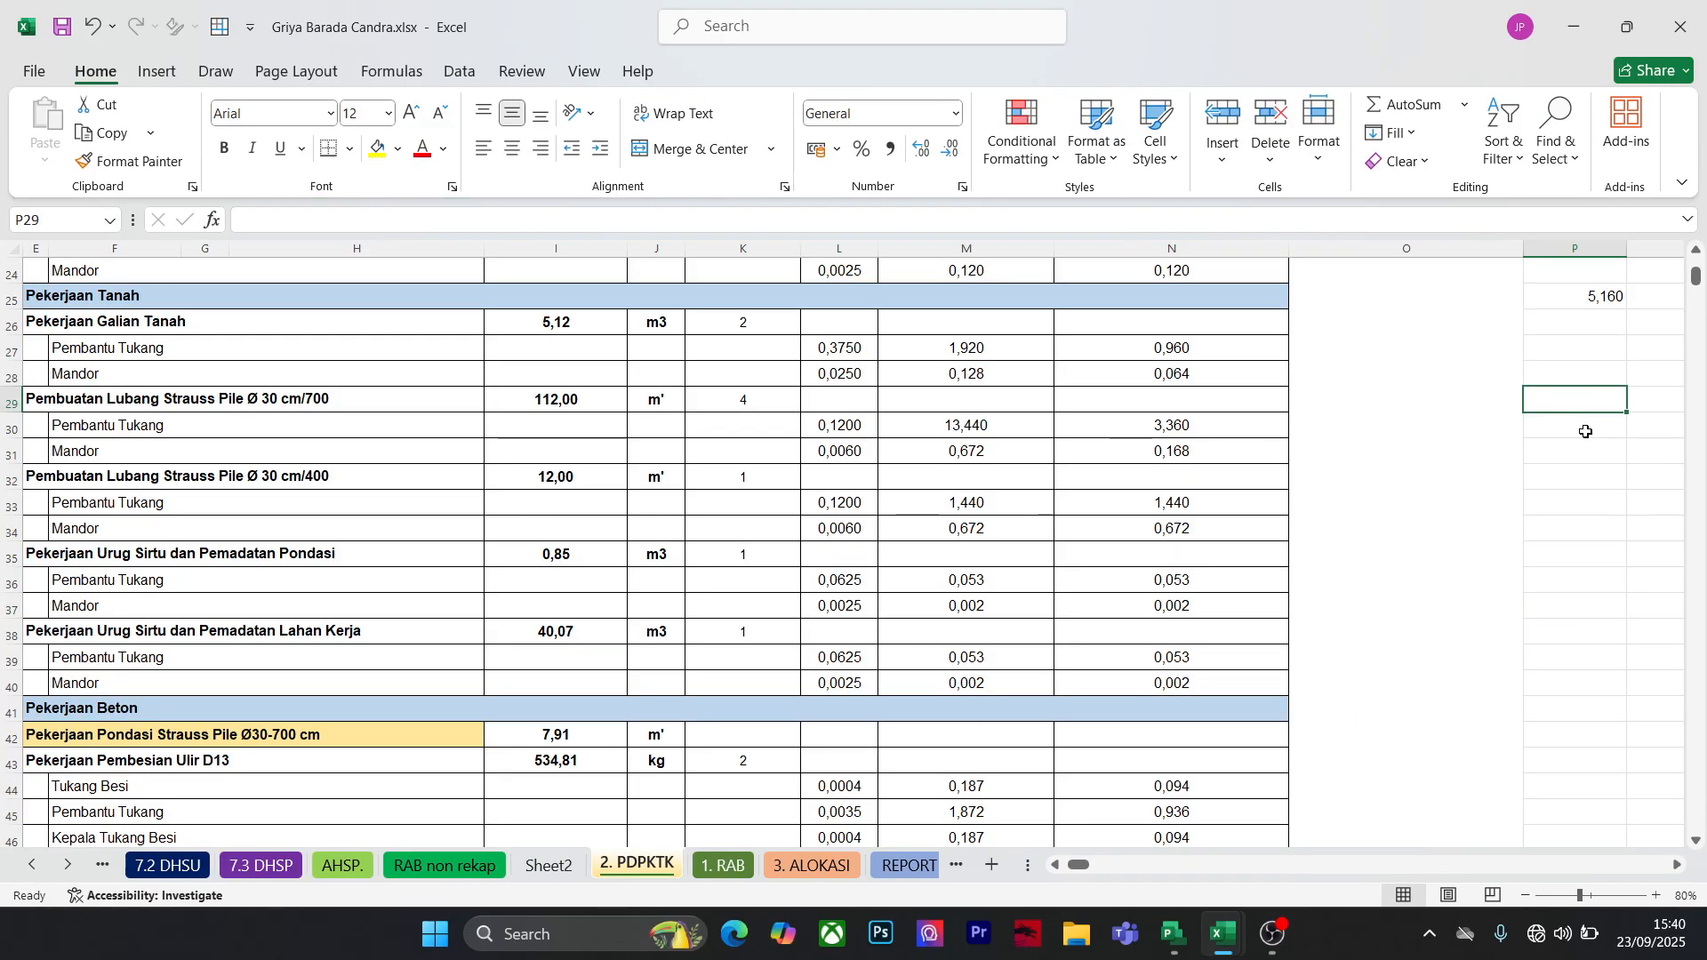
{"action": "type", "text": "=sum"}
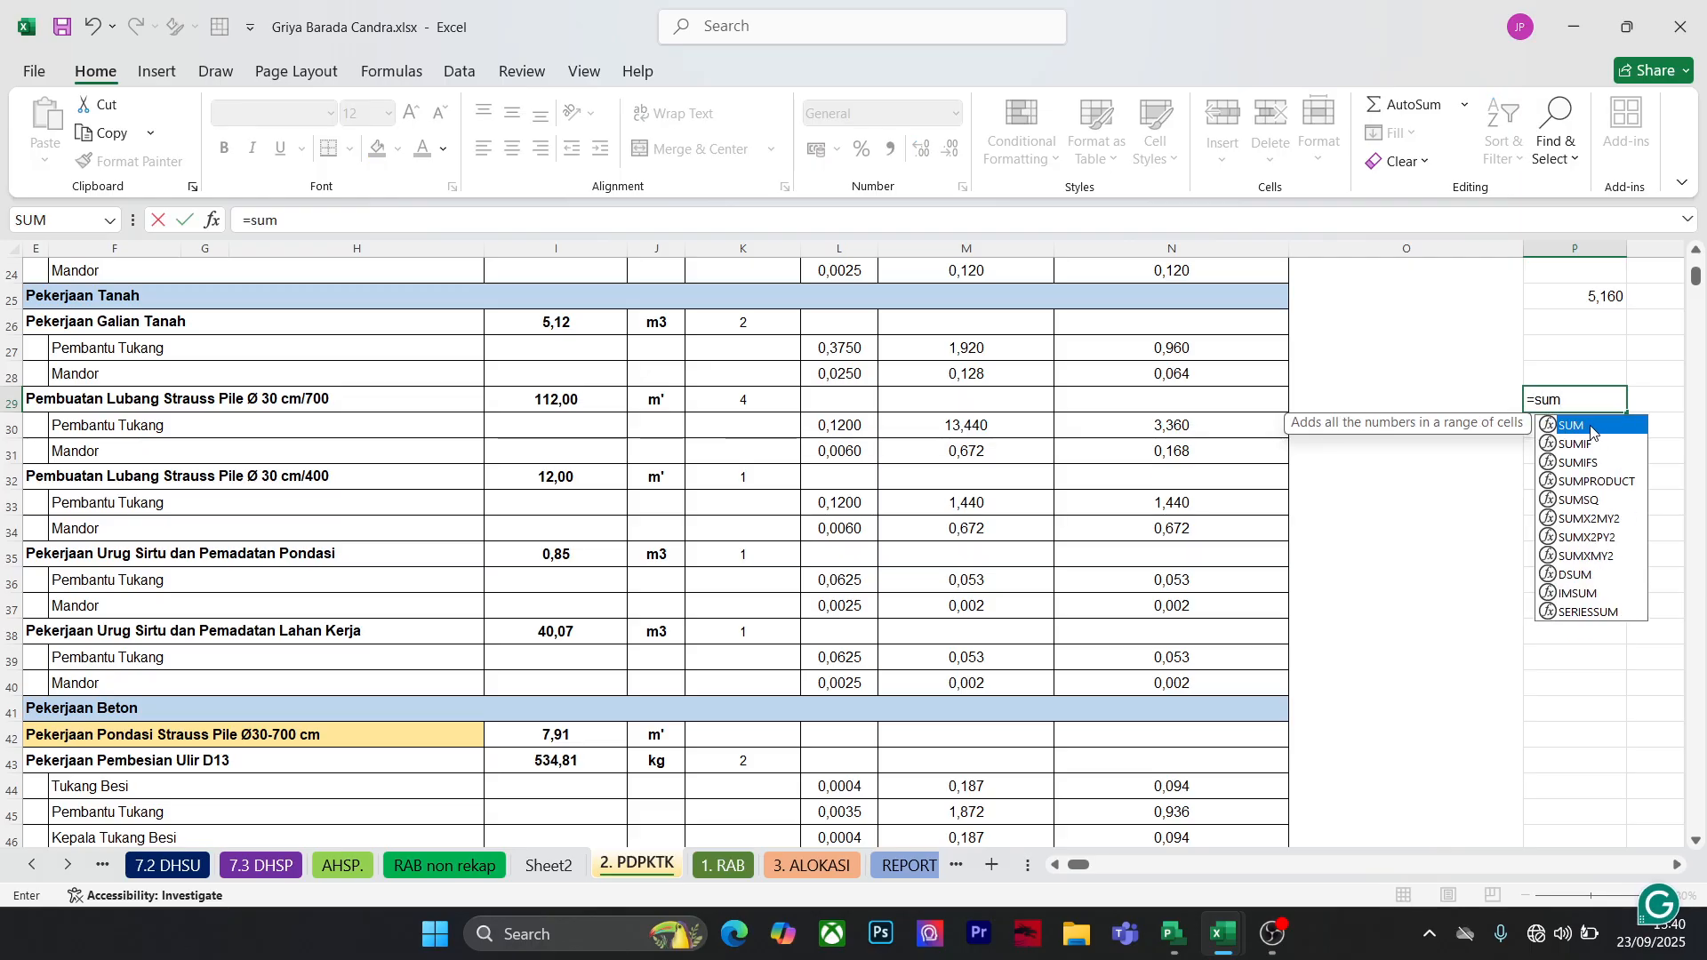
{"action": "key", "text": "Tab"}
{"action": "left_click_drag", "start_coordinate": [1227, 354], "coordinate": [1227, 374]}
{"action": "key", "text": "Return"}
{"action": "left_click", "coordinate": [1510, 564]}
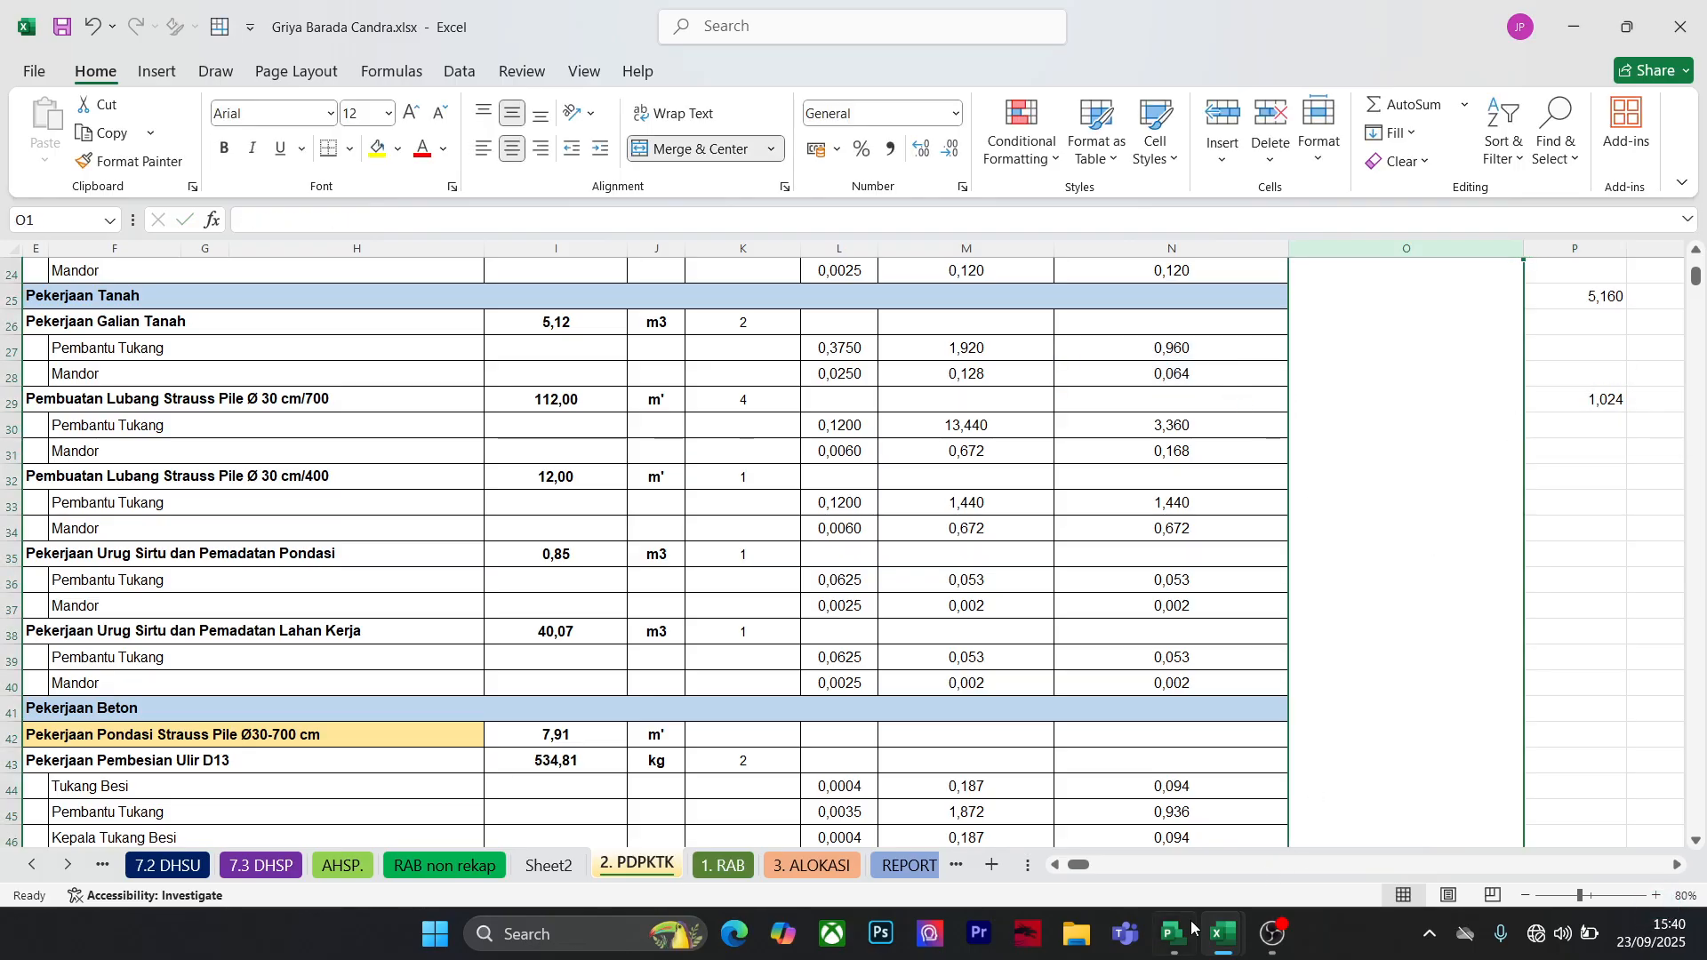
Switch to the APLIKOM LATIHAN 1 (2) project and set the Pengukuran task's Tukang units to 2
{"action": "mouse_move", "coordinate": [1221, 932]}
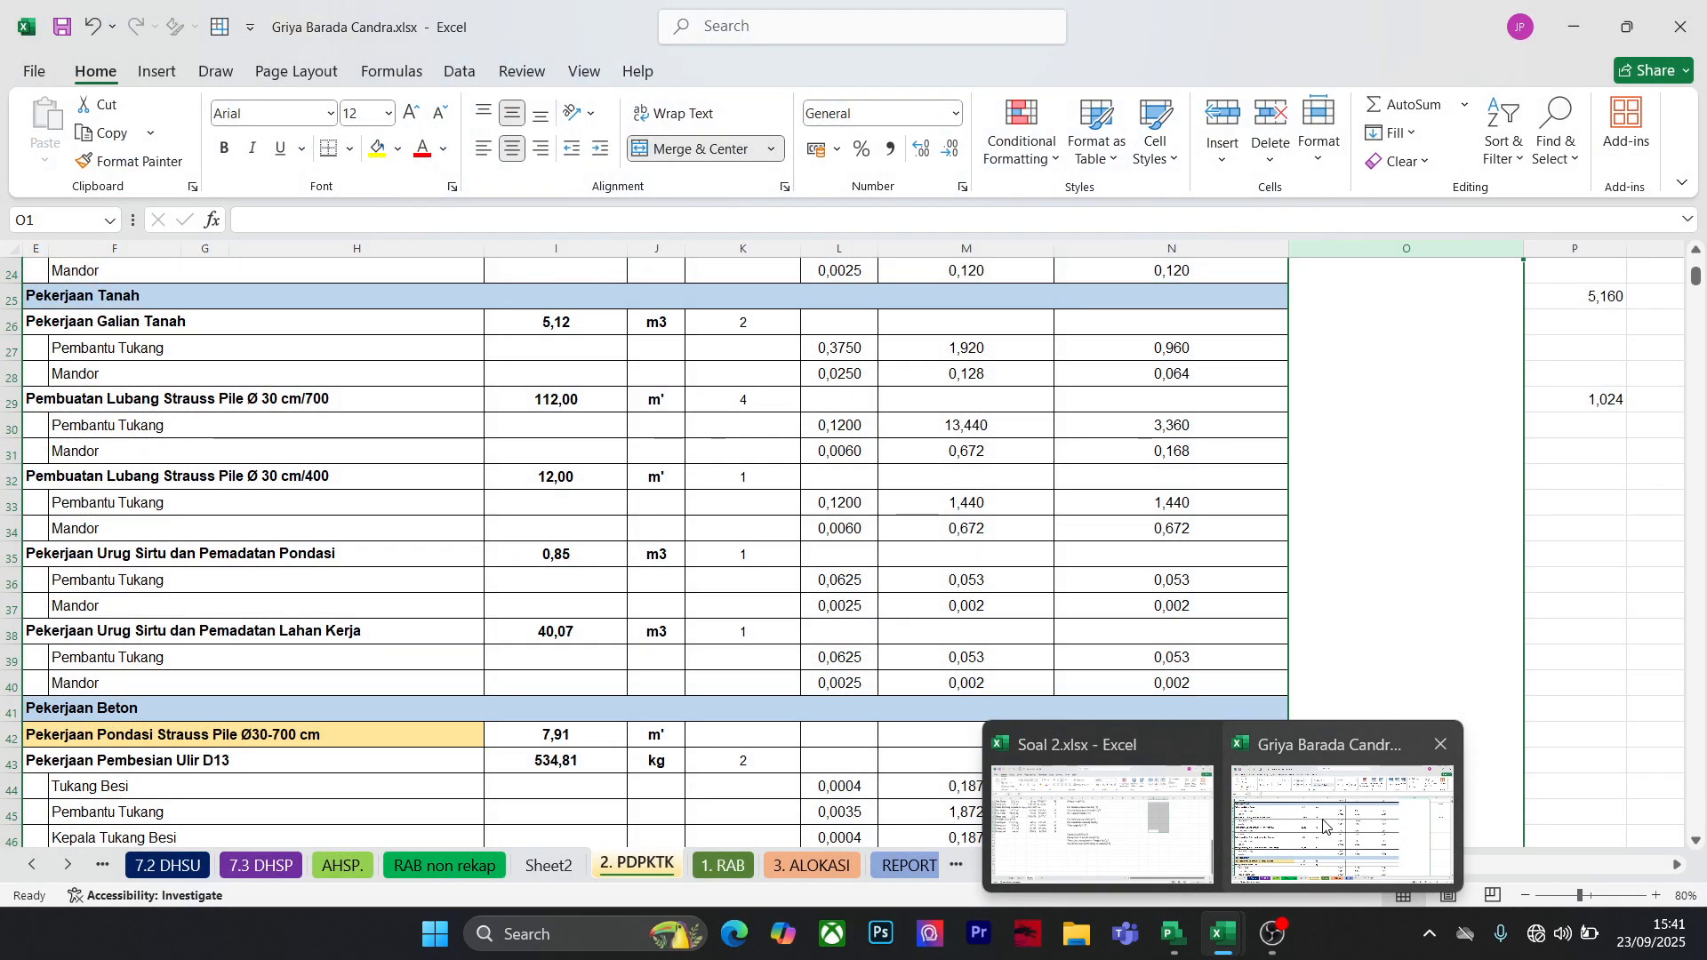
{"action": "left_click", "coordinate": [1191, 950]}
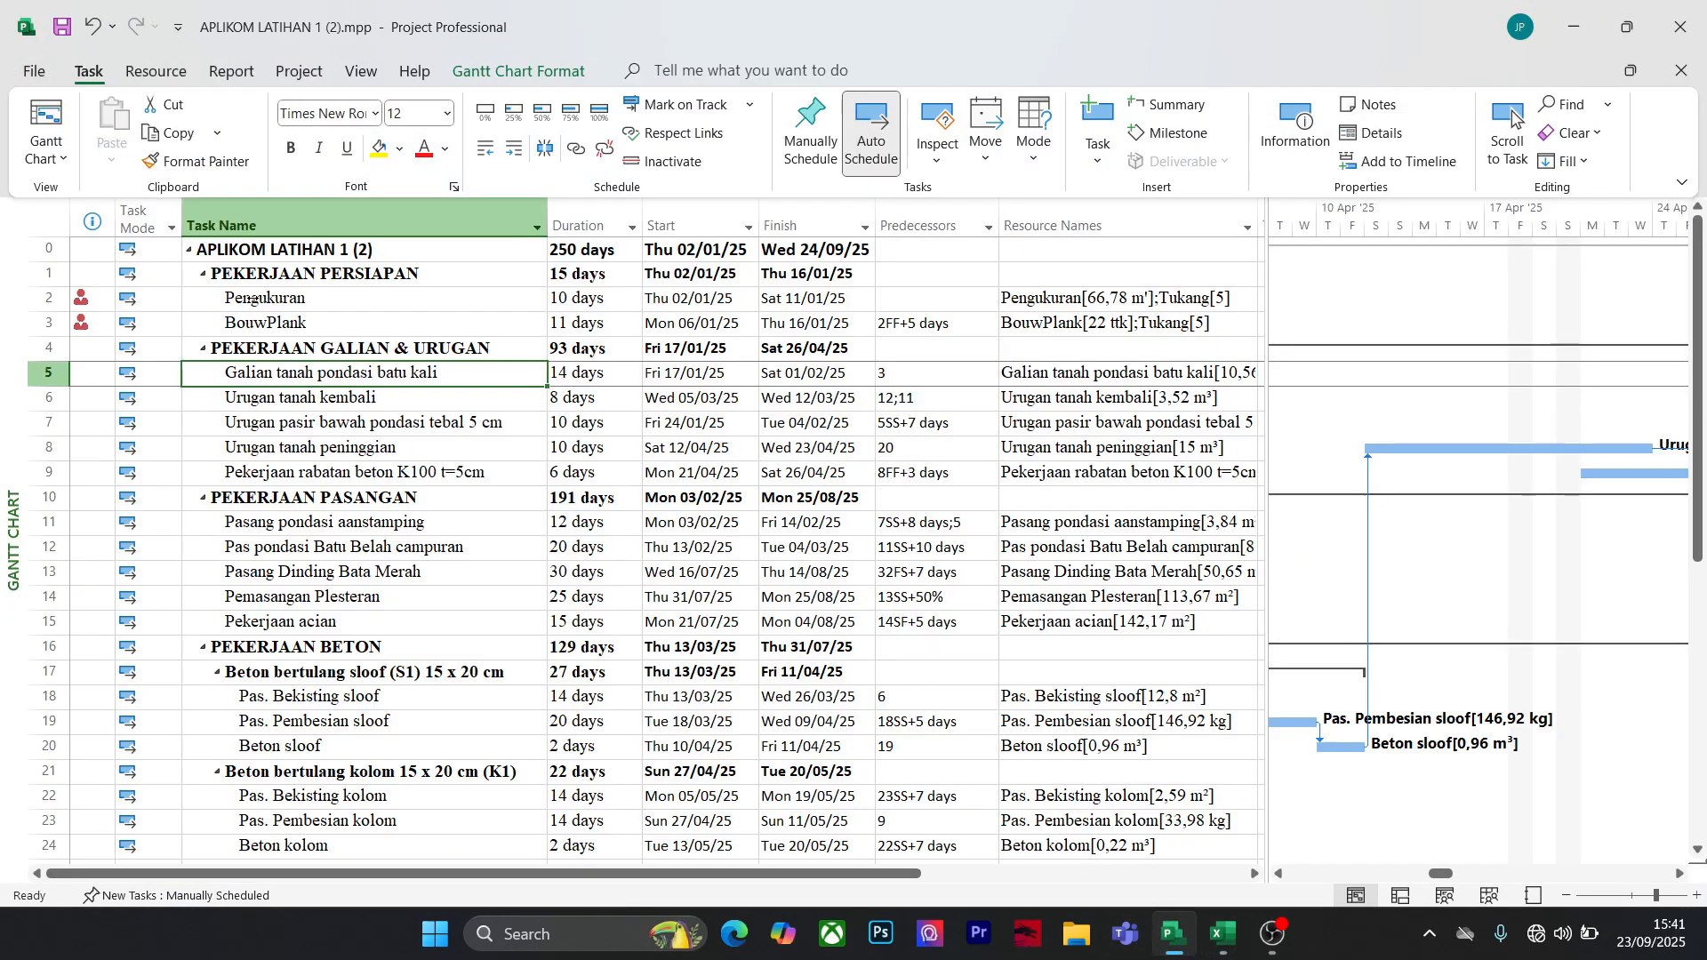
{"action": "left_click", "coordinate": [294, 298]}
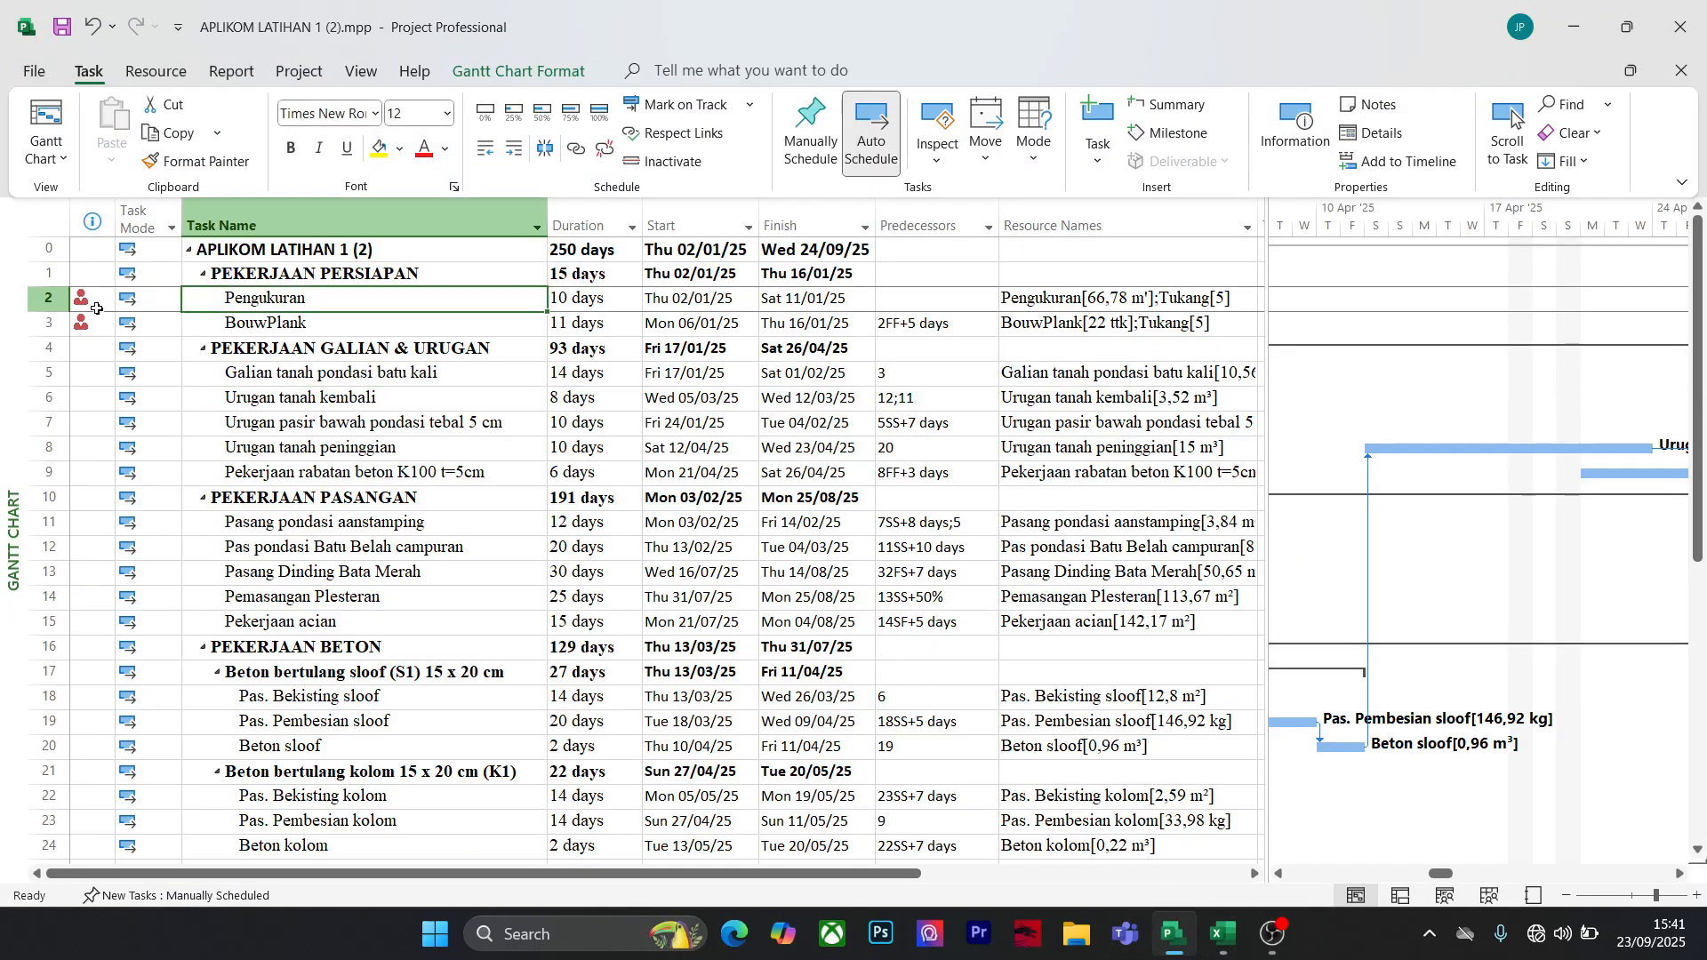
{"action": "double_click", "coordinate": [380, 303]}
{"action": "left_click", "coordinate": [952, 397]}
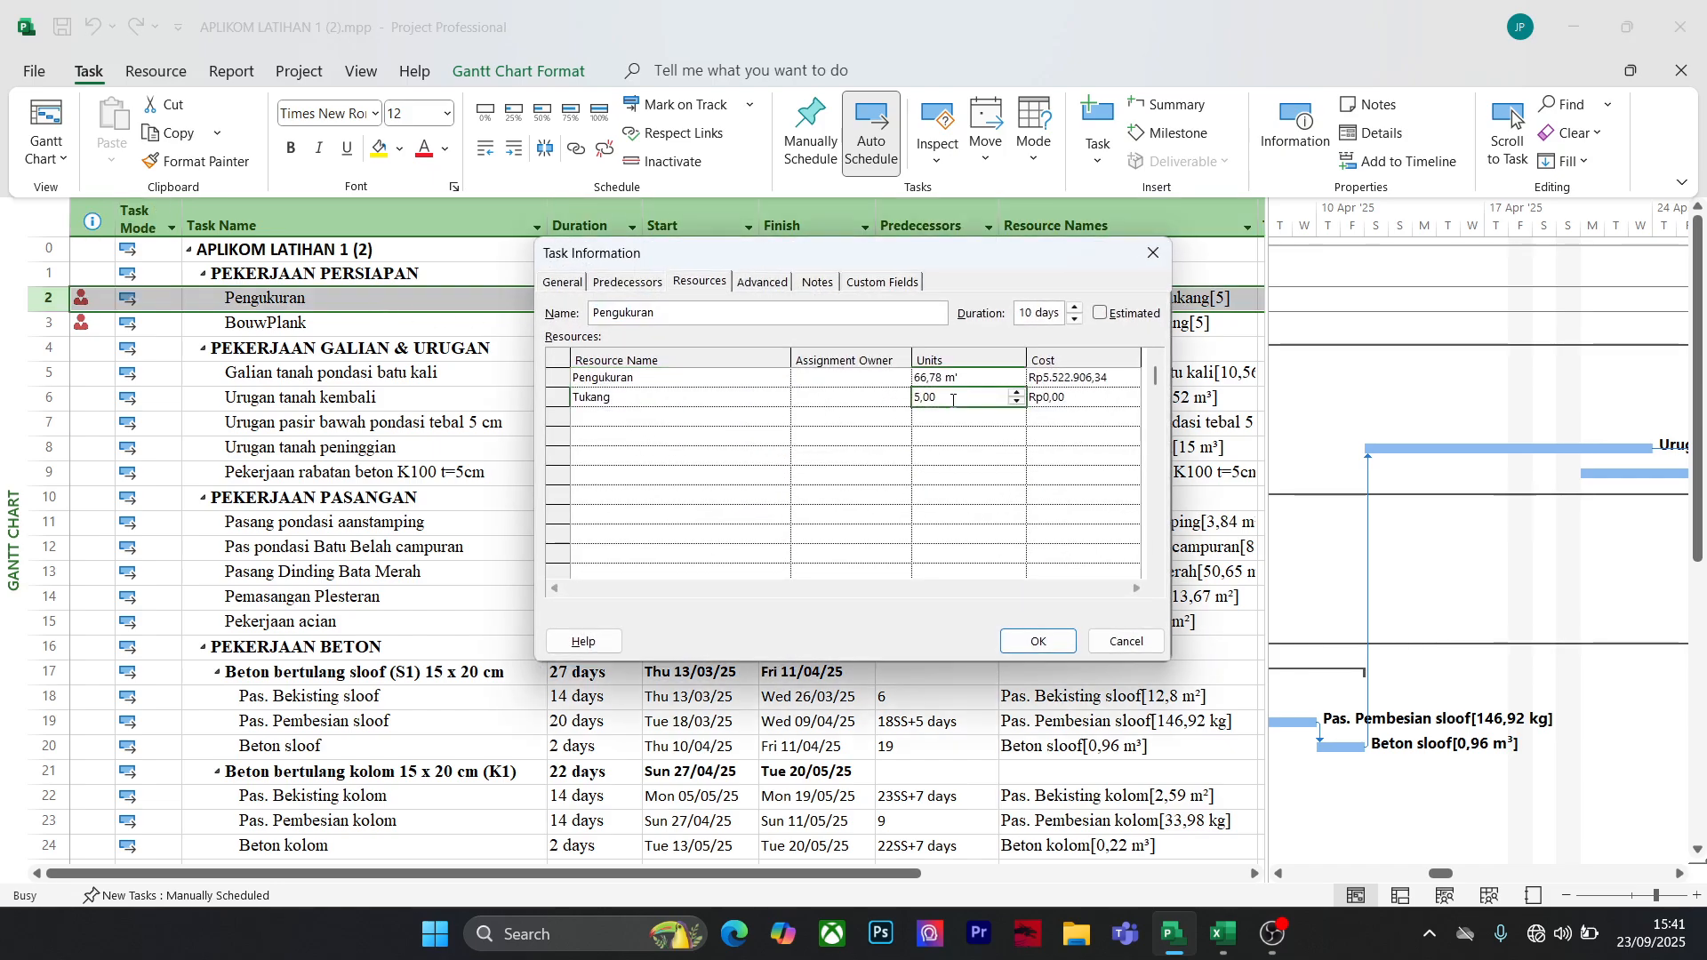
{"action": "type", "text": "2"}
{"action": "left_click", "coordinate": [1037, 642]}
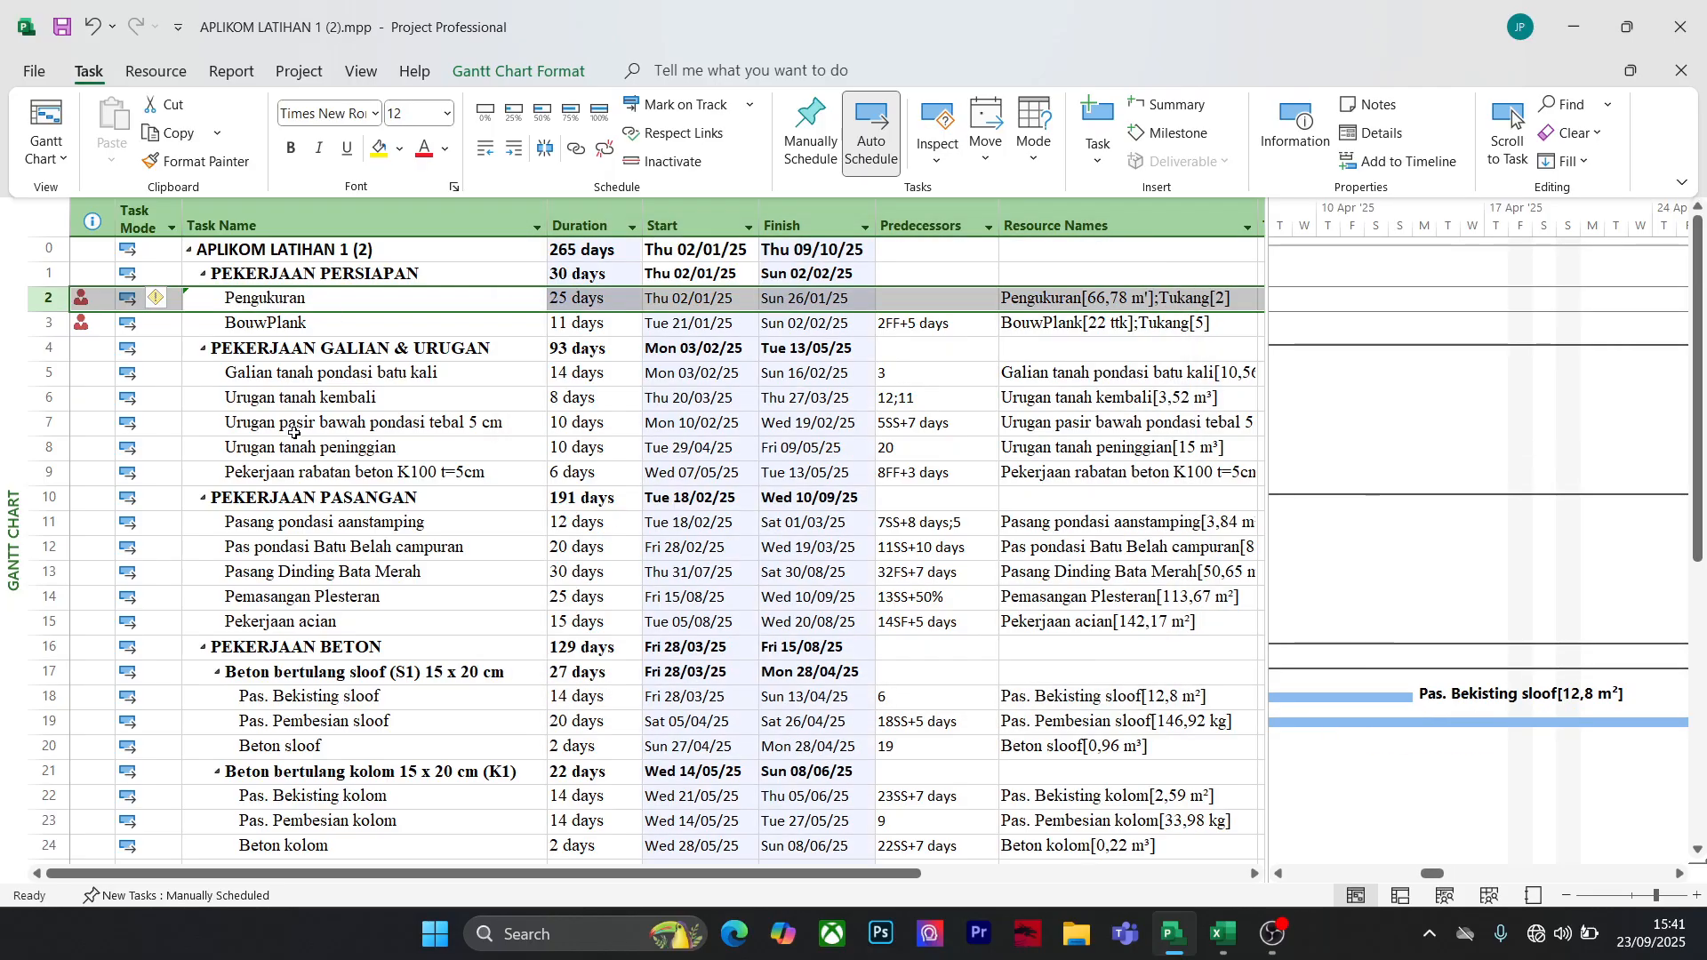
Check the BouwPlank task's assigned resources in its task information and close it without changes
{"action": "left_click", "coordinate": [355, 472]}
{"action": "left_click", "coordinate": [319, 322]}
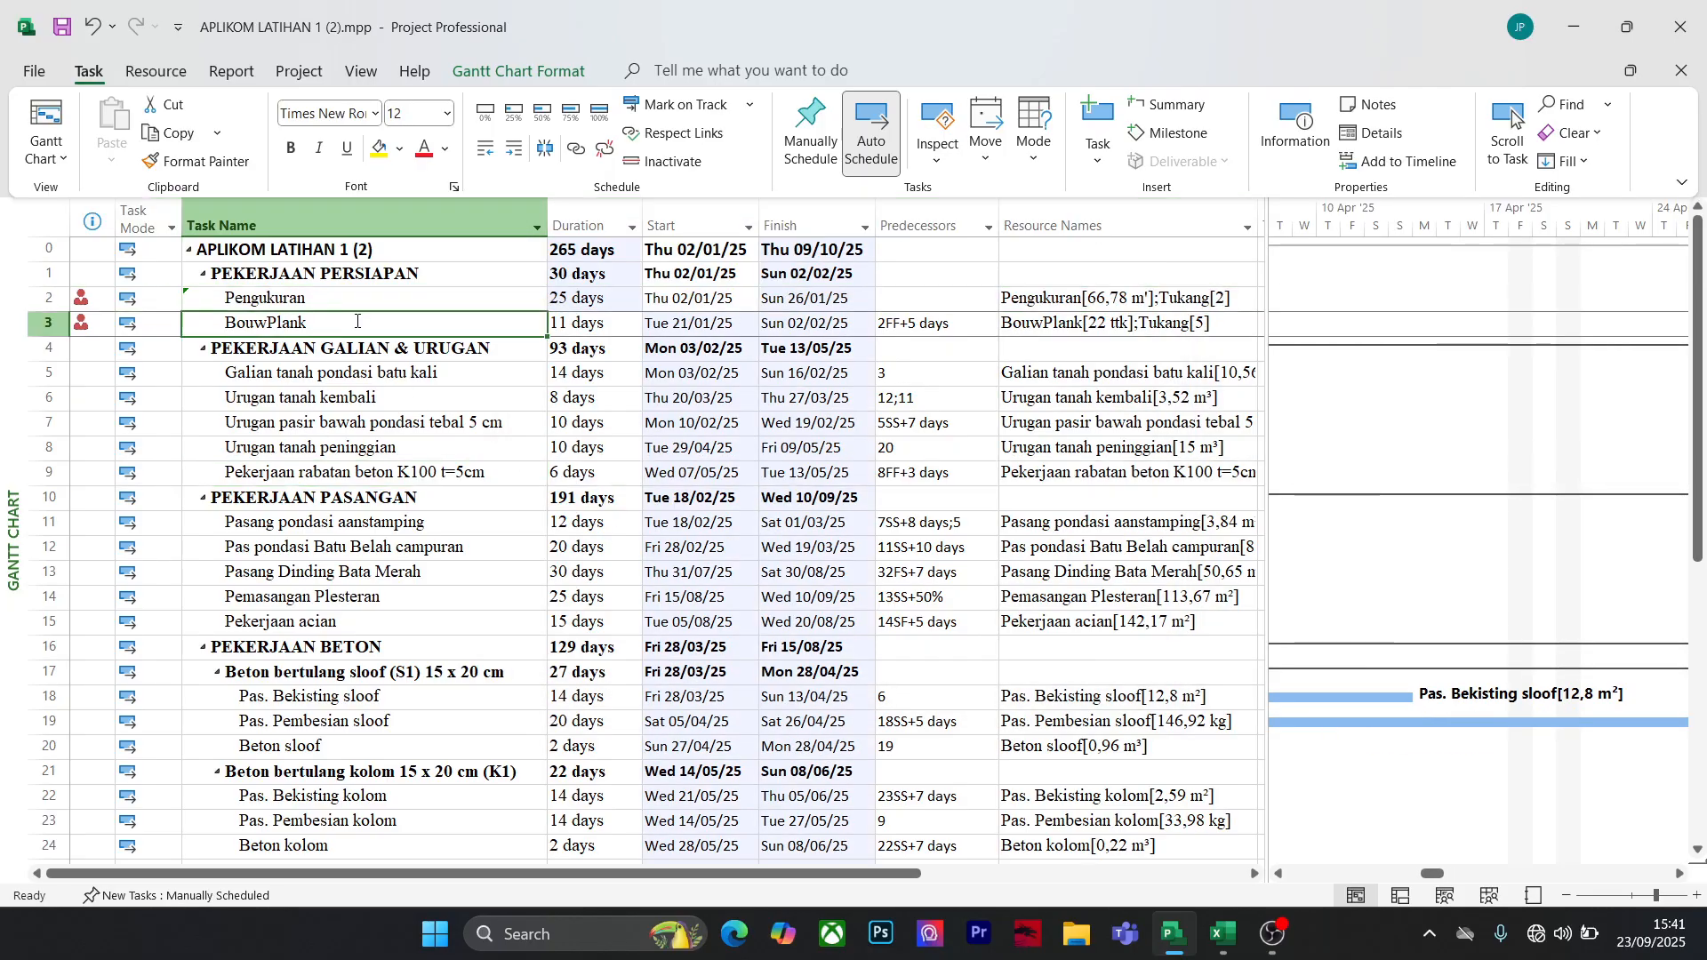
{"action": "double_click", "coordinate": [357, 321]}
{"action": "left_click", "coordinate": [1037, 641]}
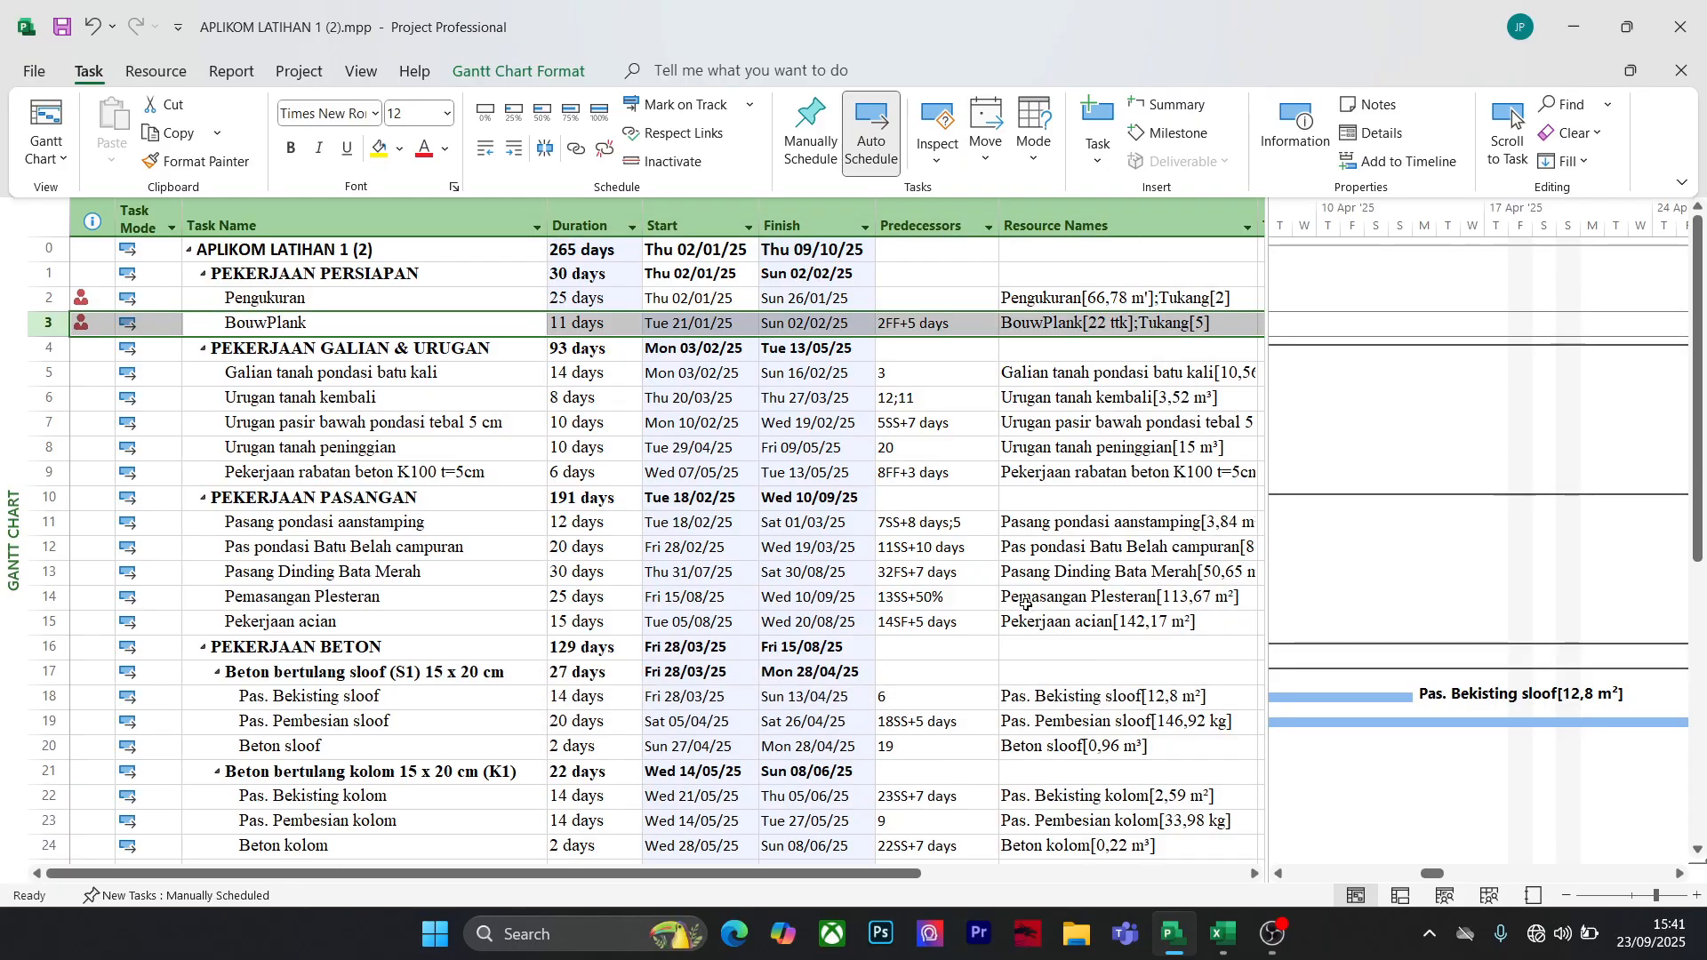
Assign Tukang with 2 units to the Galian tanah pondasi batu kali task
{"action": "double_click", "coordinate": [425, 379]}
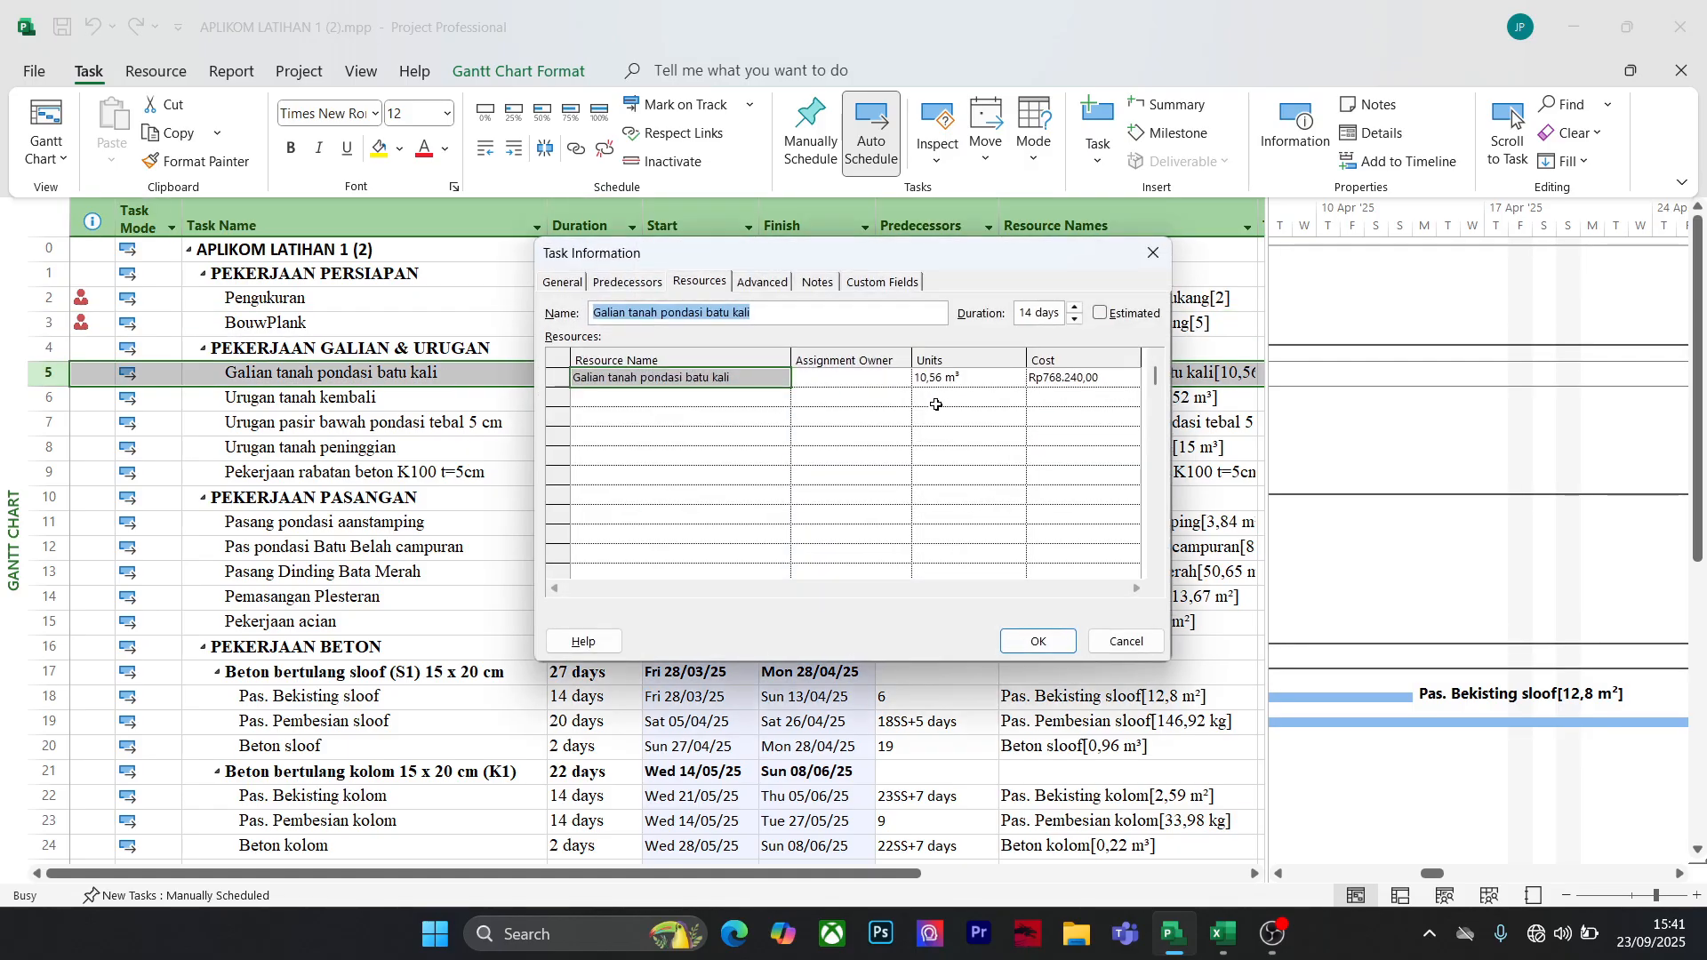
{"action": "left_click", "coordinate": [689, 407]}
{"action": "type", "text": "Tukang"}
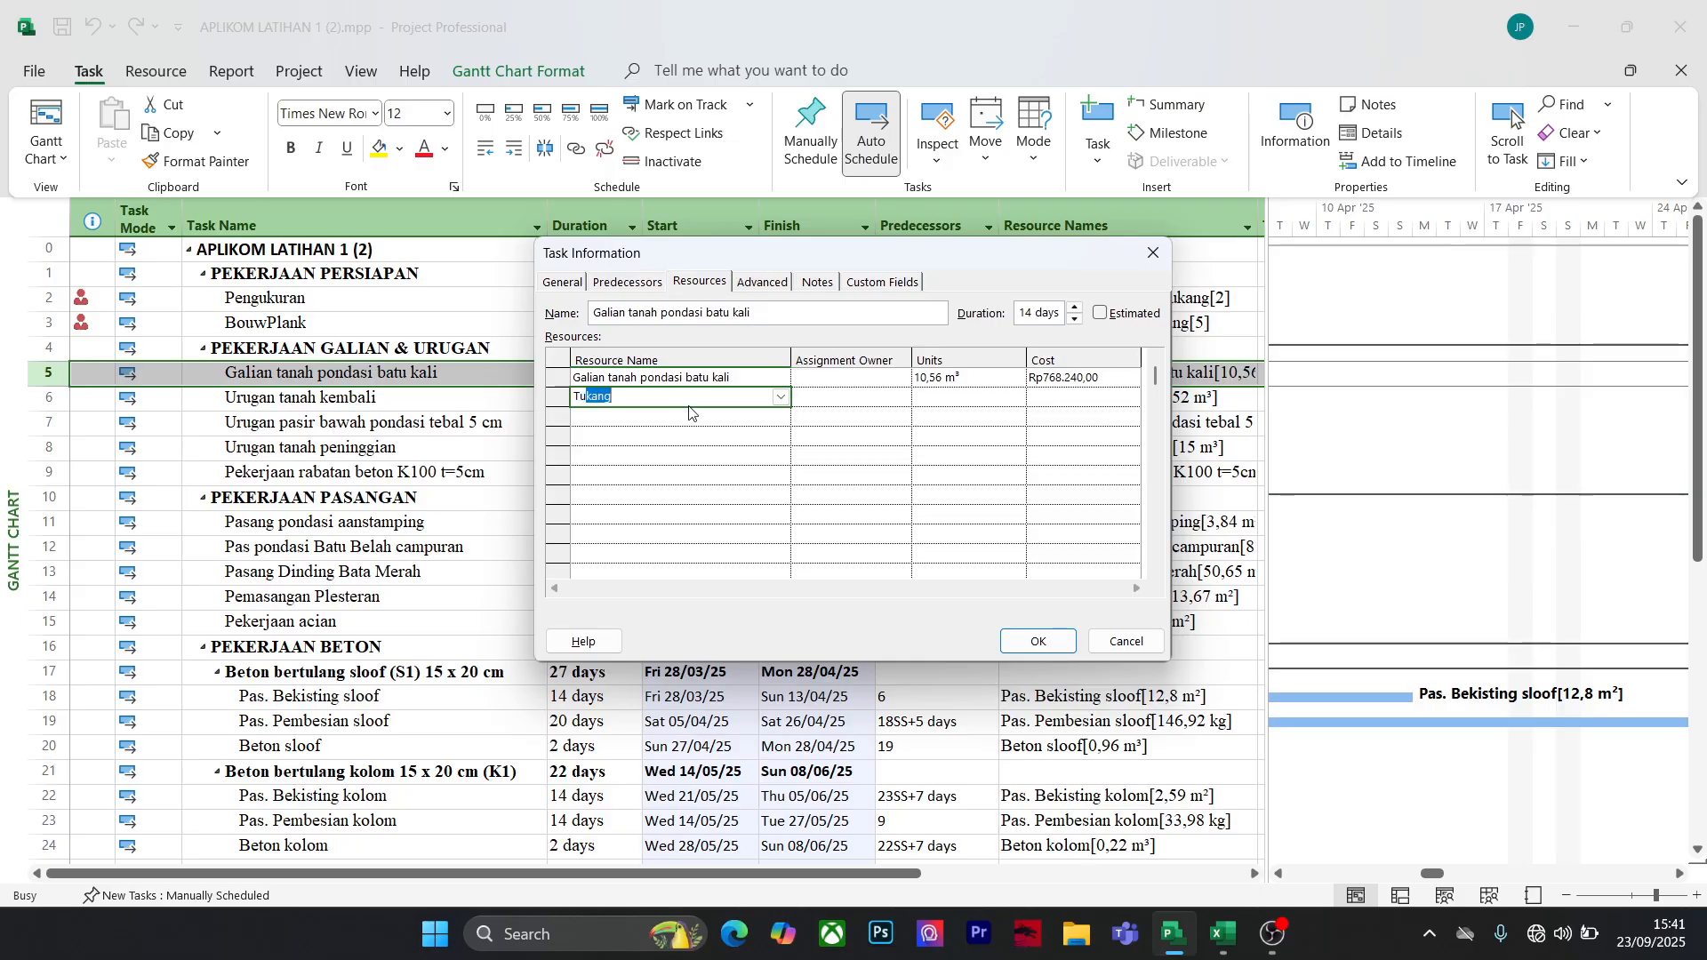
{"action": "left_click", "coordinate": [912, 402]}
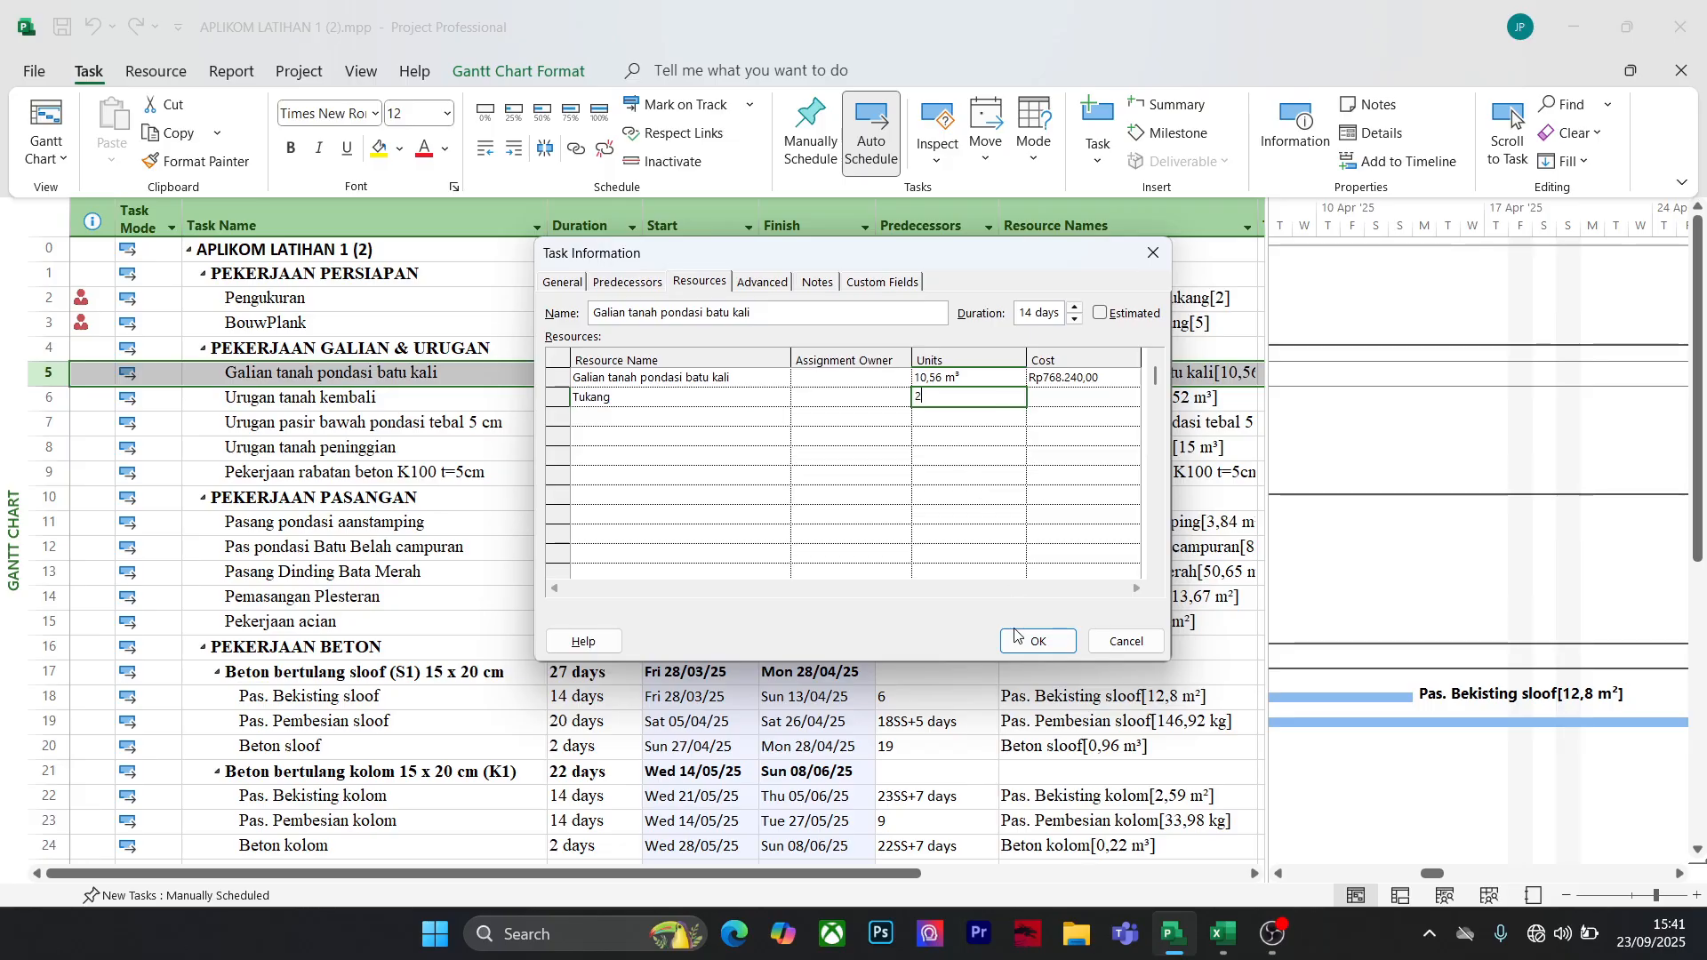
{"action": "left_click", "coordinate": [1039, 641]}
Select the Urugan tanah kembali task, and examine the labour items in Griya Barada Candra.xlsx from Pekerjaan Persiapan down to the Pile Cap foundation work
{"action": "left_click", "coordinate": [421, 402]}
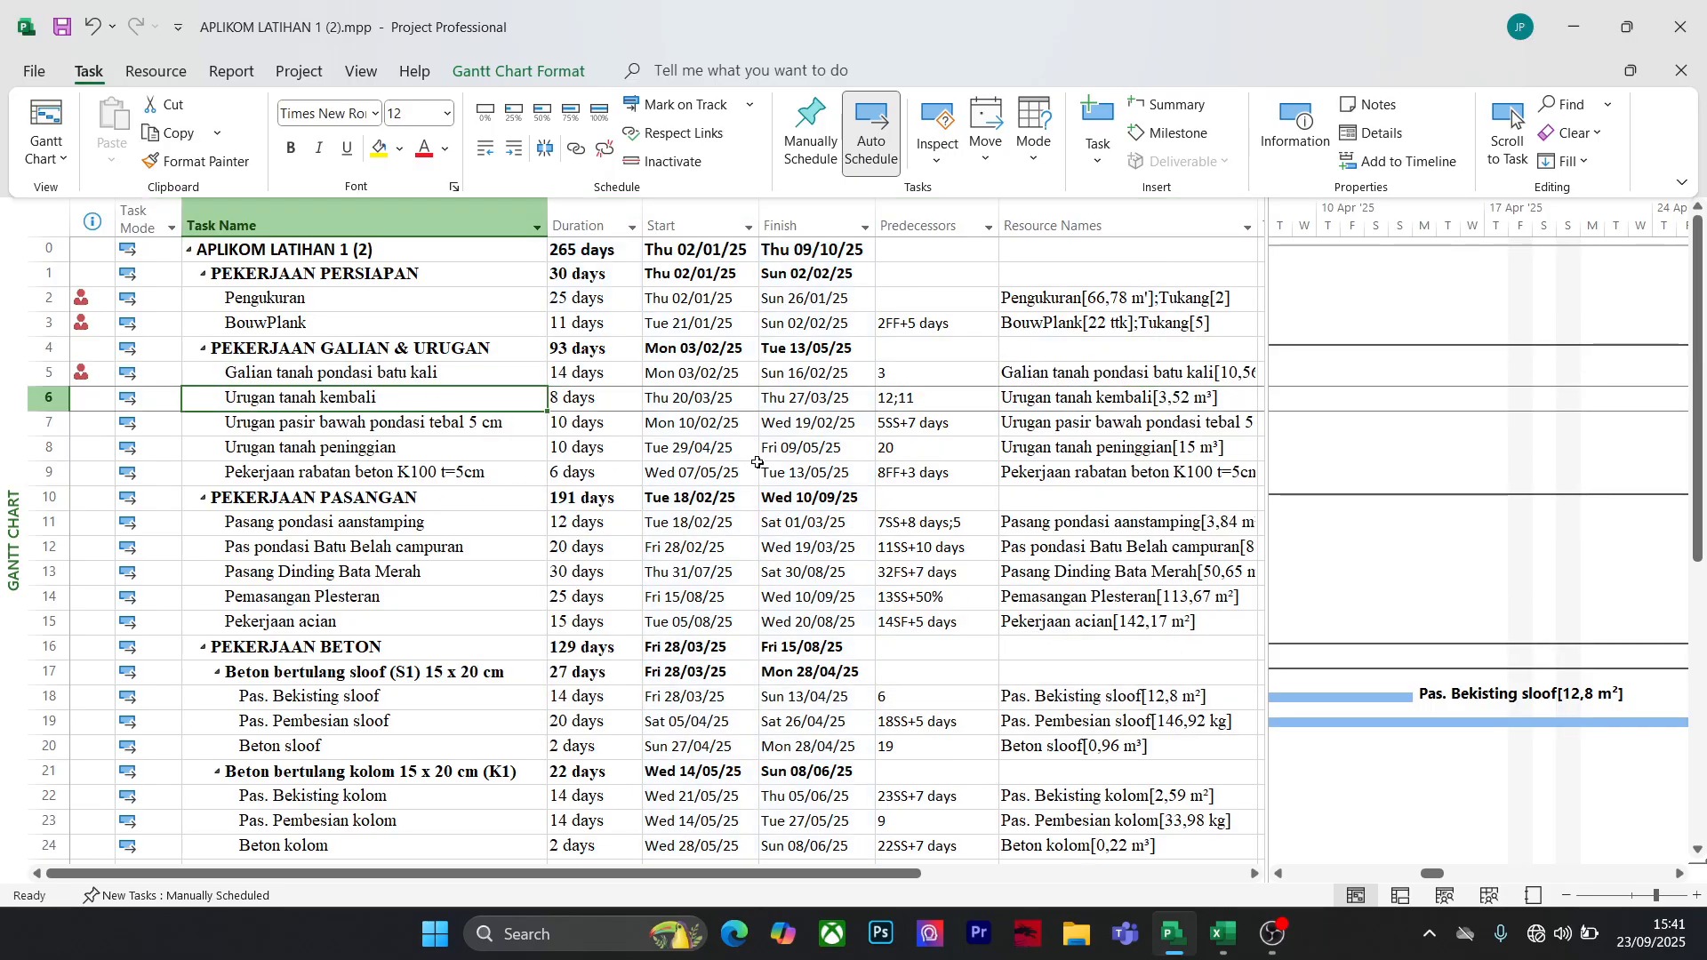
{"action": "mouse_move", "coordinate": [1235, 947]}
{"action": "mouse_move", "coordinate": [1354, 836]}
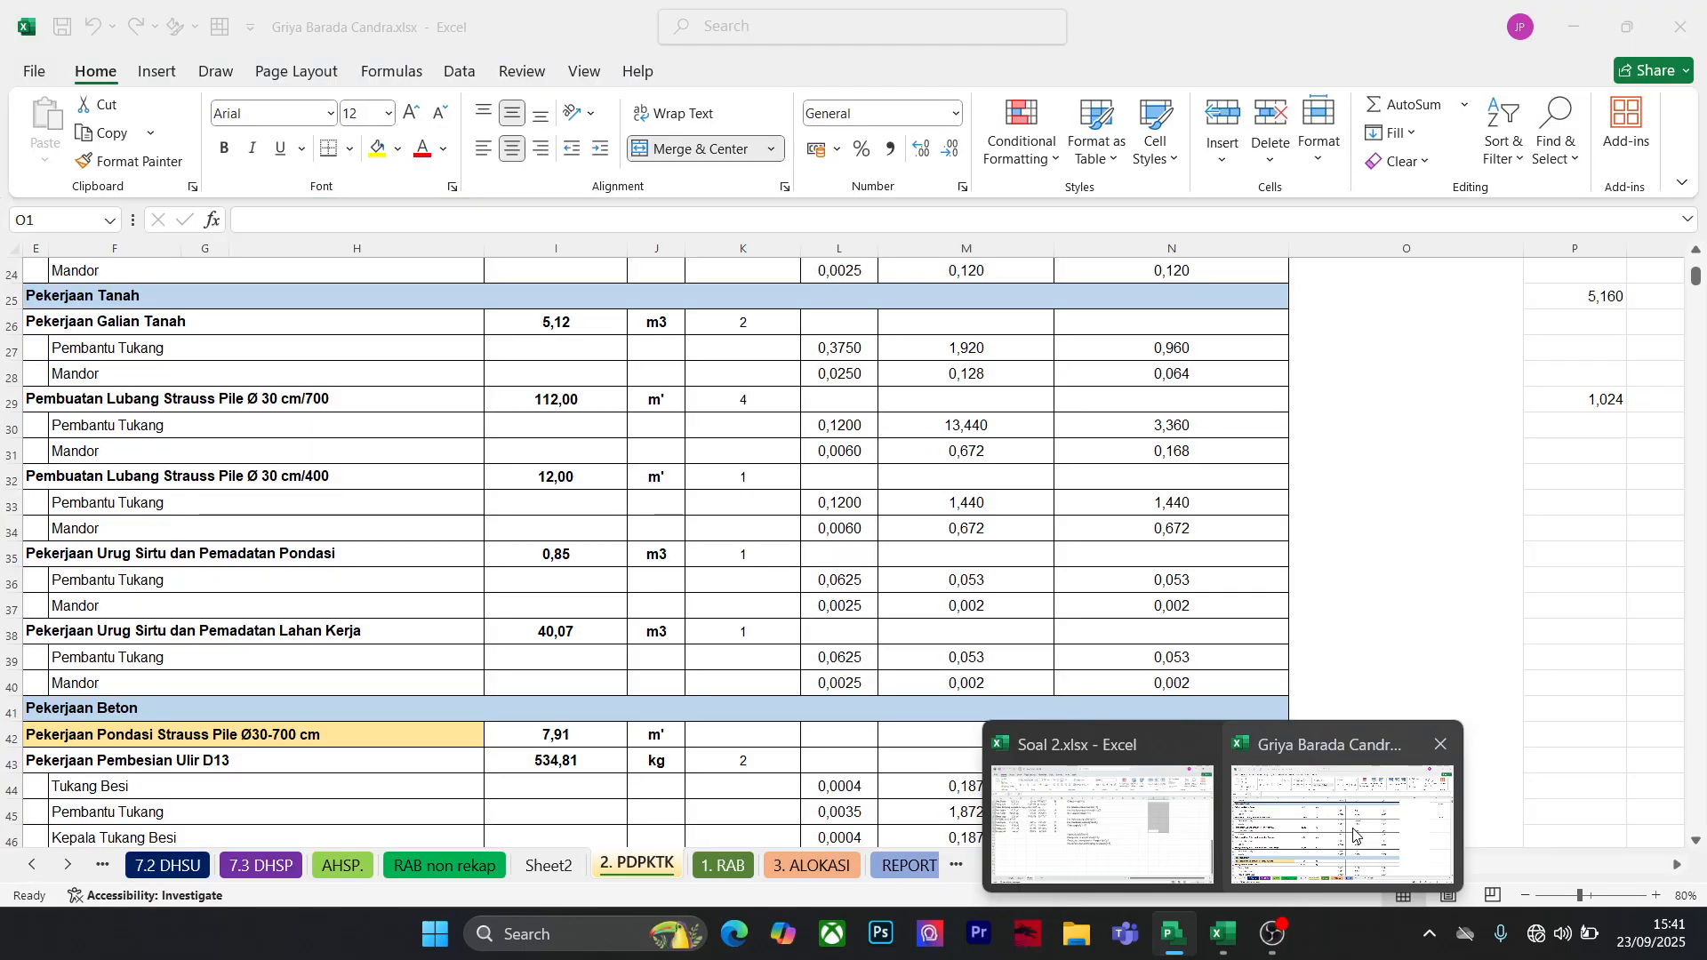
{"action": "left_click", "coordinate": [1355, 836]}
{"action": "scroll", "coordinate": [579, 544], "scroll_direction": "down", "scroll_amount": 2}
{"action": "scroll", "coordinate": [579, 546], "scroll_direction": "up", "scroll_amount": 6}
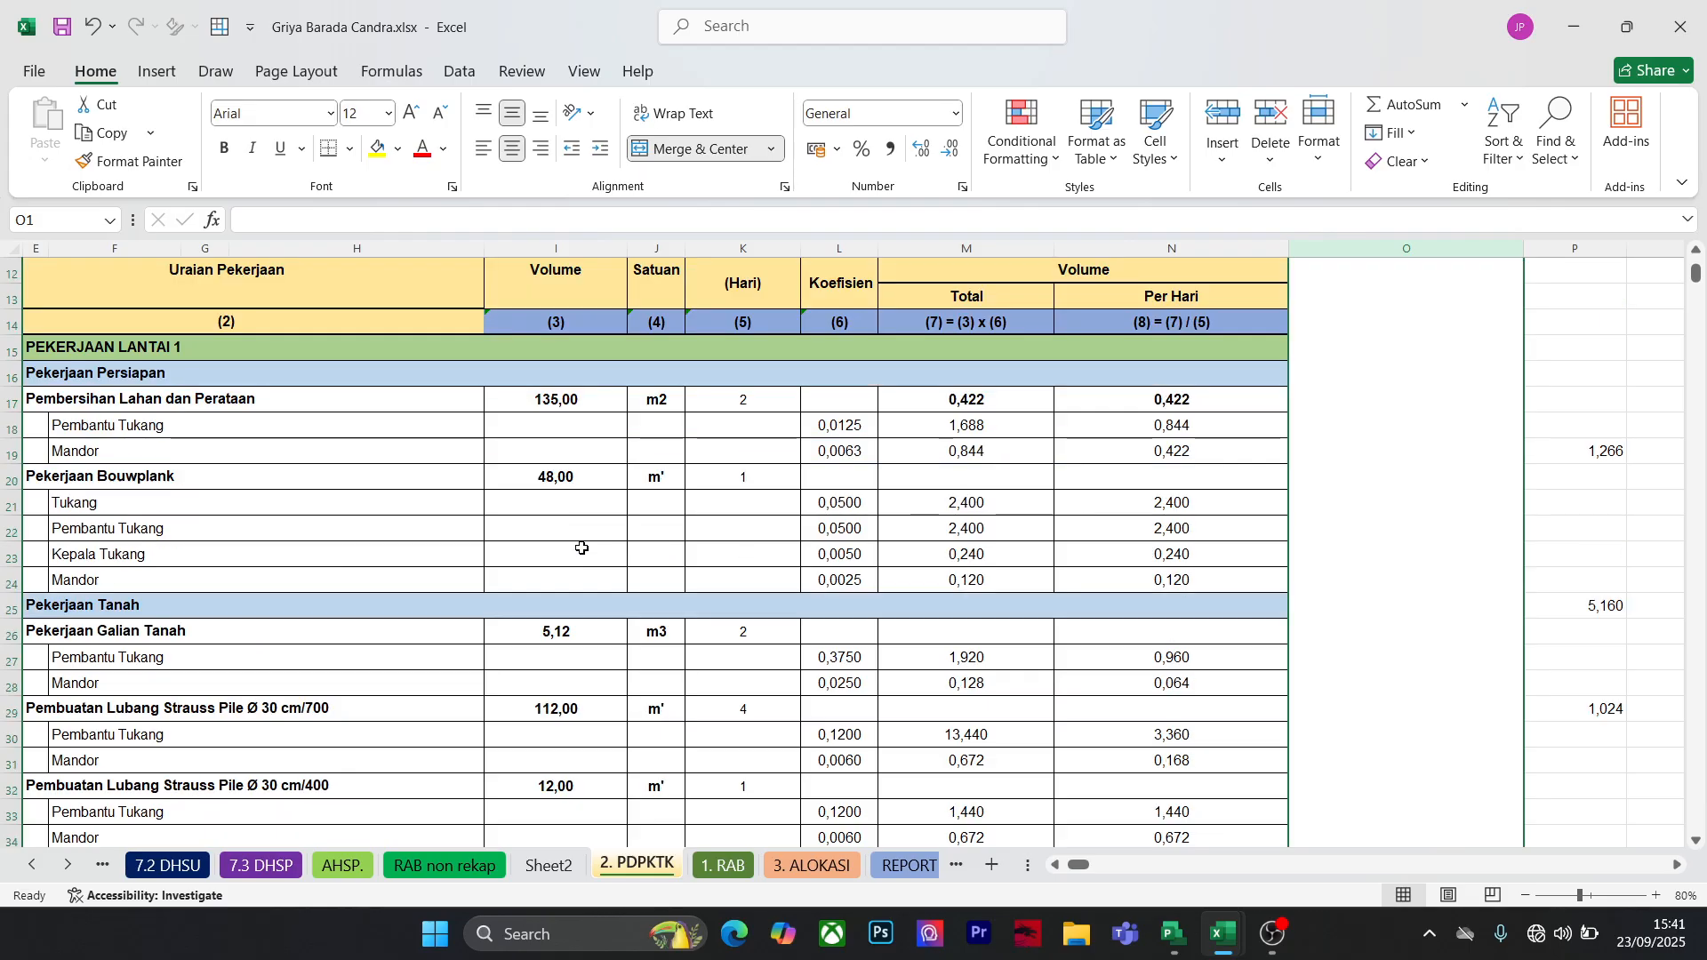
{"action": "scroll", "coordinate": [581, 548], "scroll_direction": "down", "scroll_amount": 12}
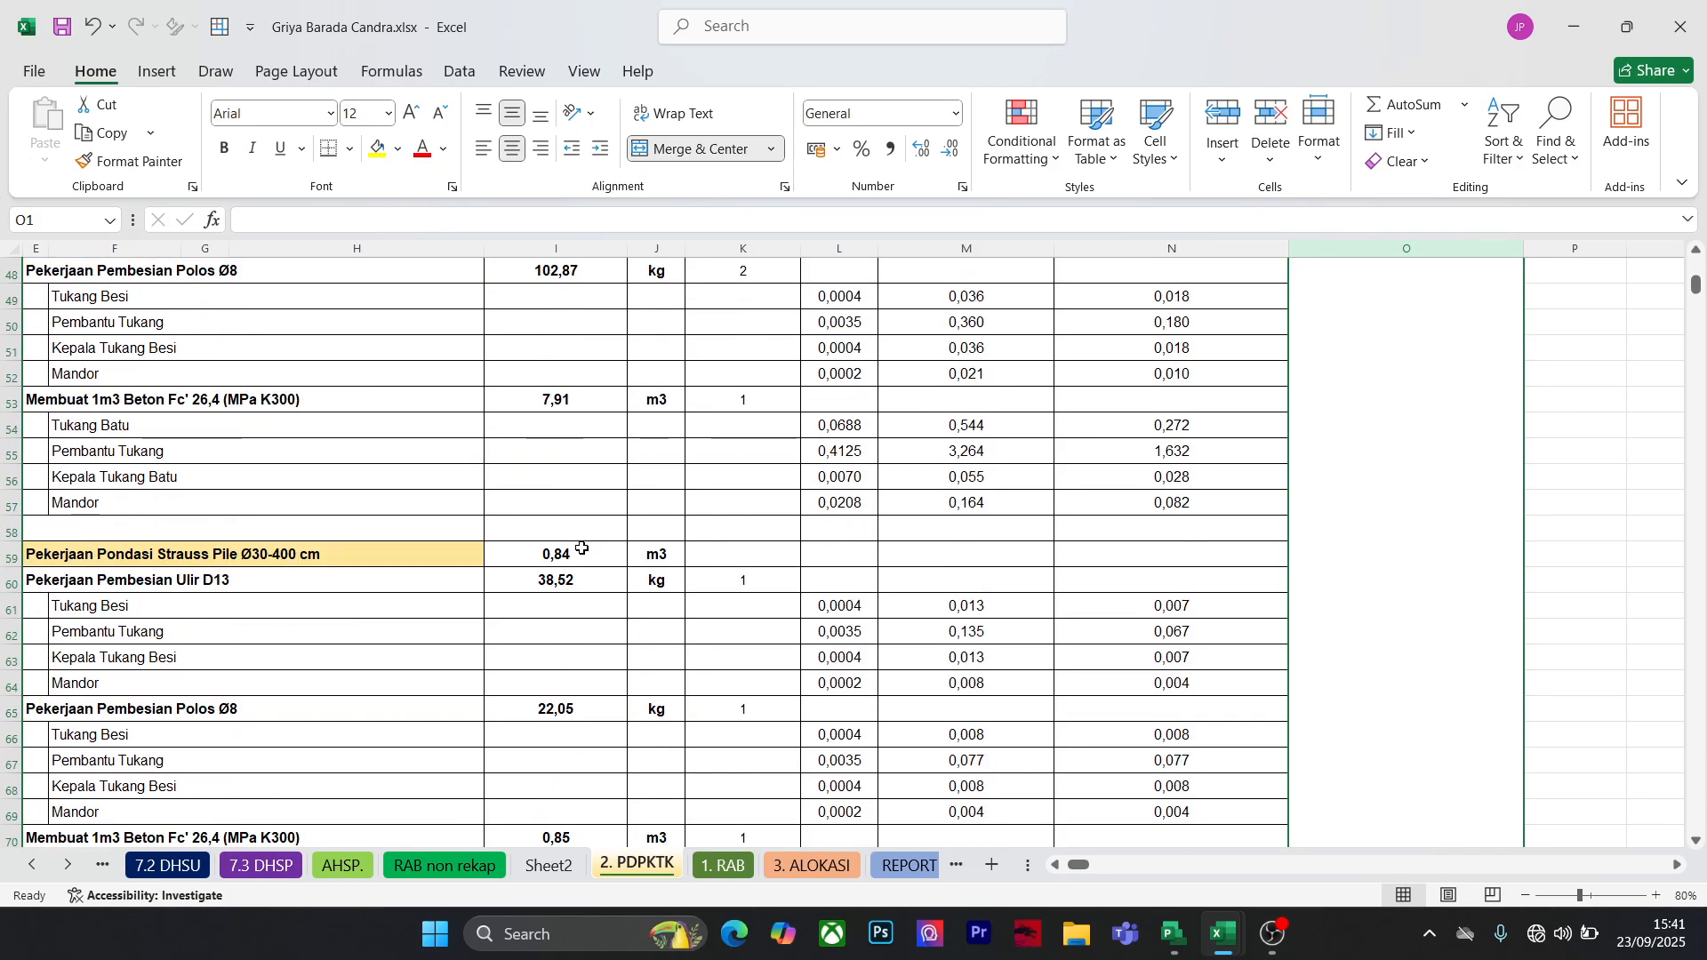
{"action": "left_click", "coordinate": [1696, 841]}
{"action": "left_click_drag", "start_coordinate": [1696, 842], "coordinate": [1696, 841]}
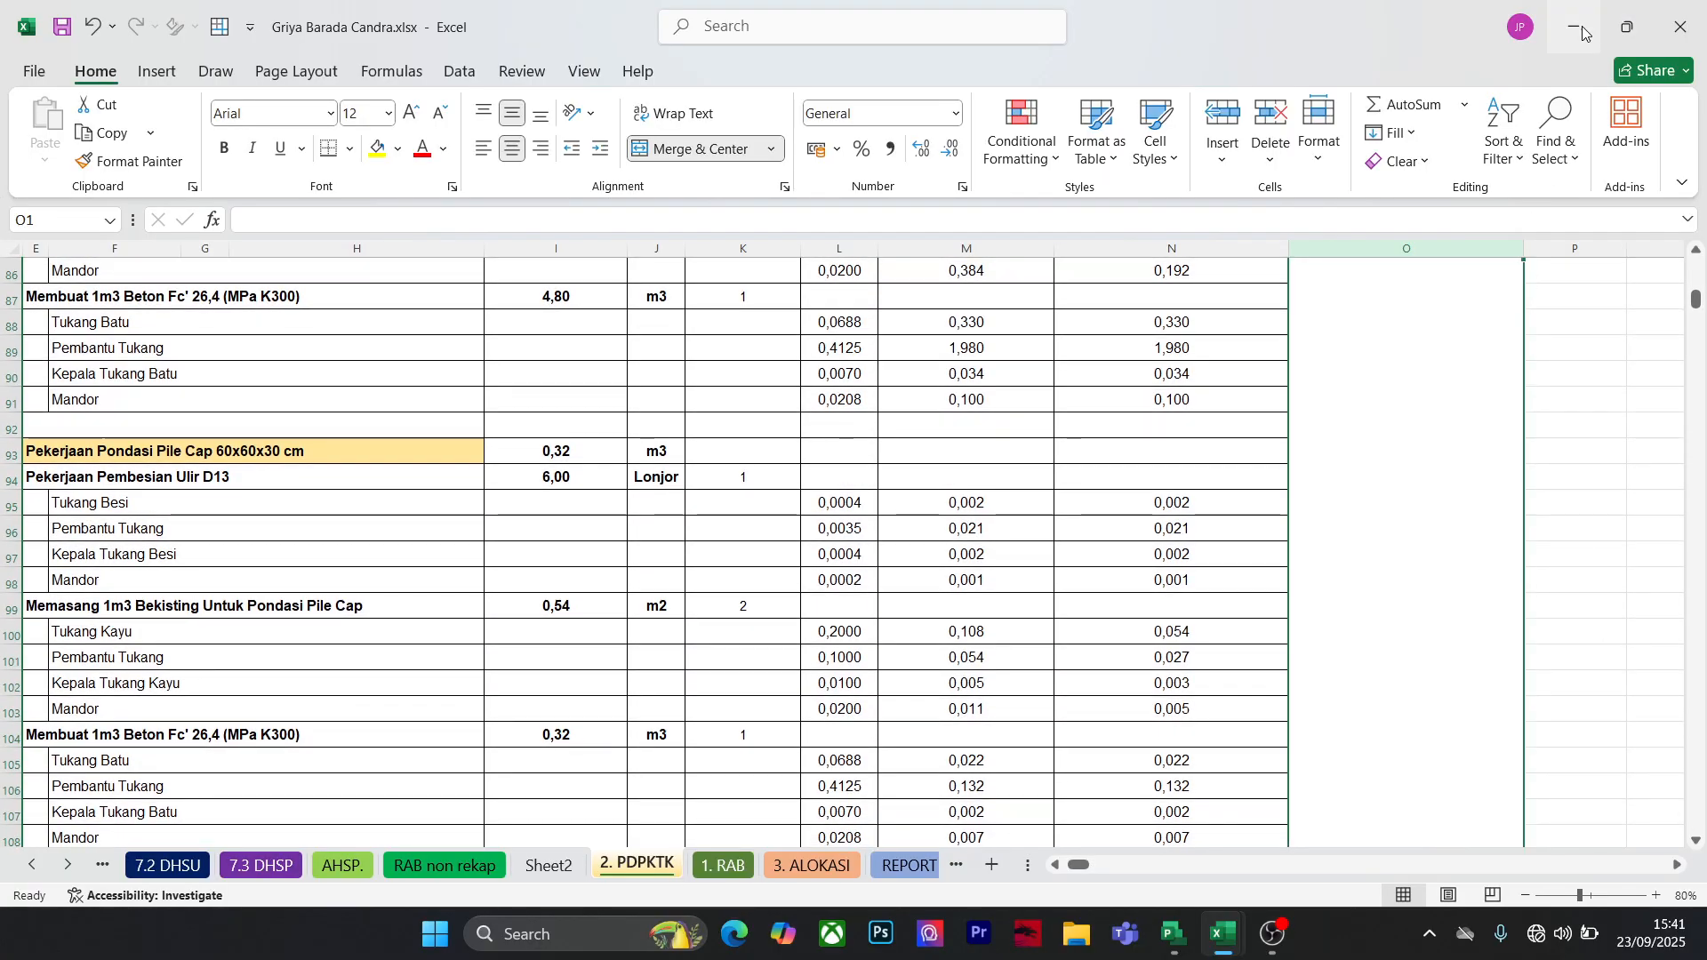
Return to the project schedule and save the changes to APLIKOM LATIHAN 1 (2).mpp
{"action": "left_click", "coordinate": [1582, 33]}
{"action": "key", "text": "alt+F4"}
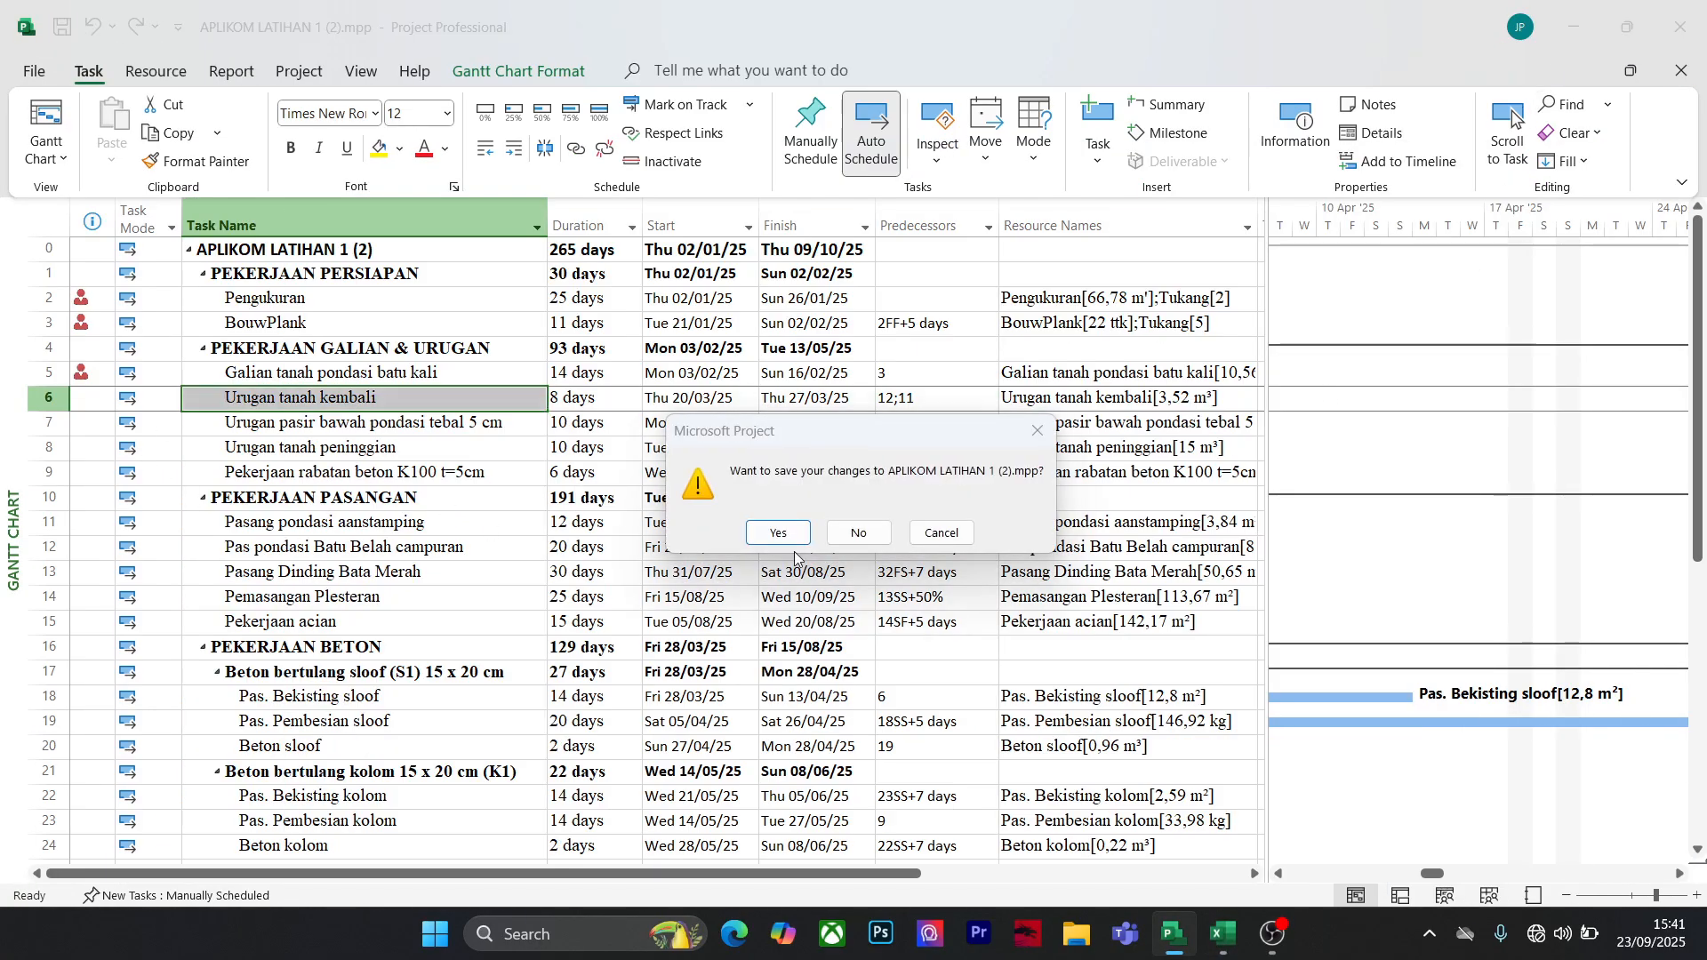
{"action": "left_click", "coordinate": [779, 534]}
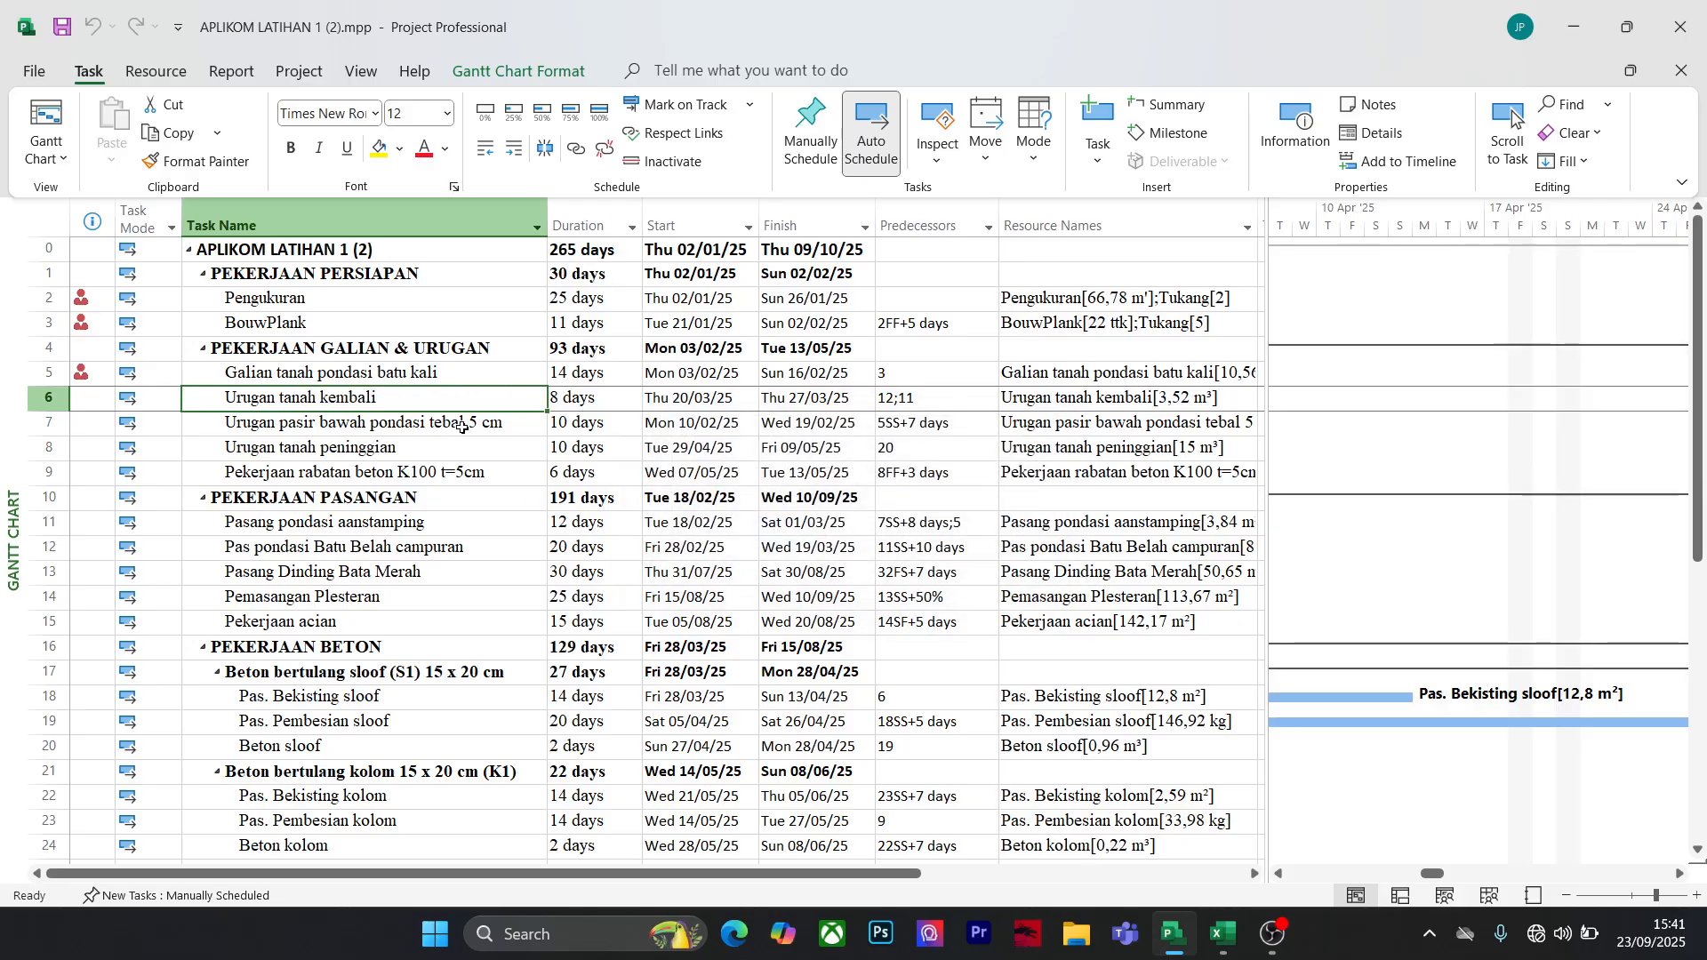
Add Tukang with 1 unit to the resources of the Urugan tanah kembali task
{"action": "left_click", "coordinate": [402, 476]}
{"action": "left_click", "coordinate": [370, 400]}
{"action": "double_click", "coordinate": [288, 394]}
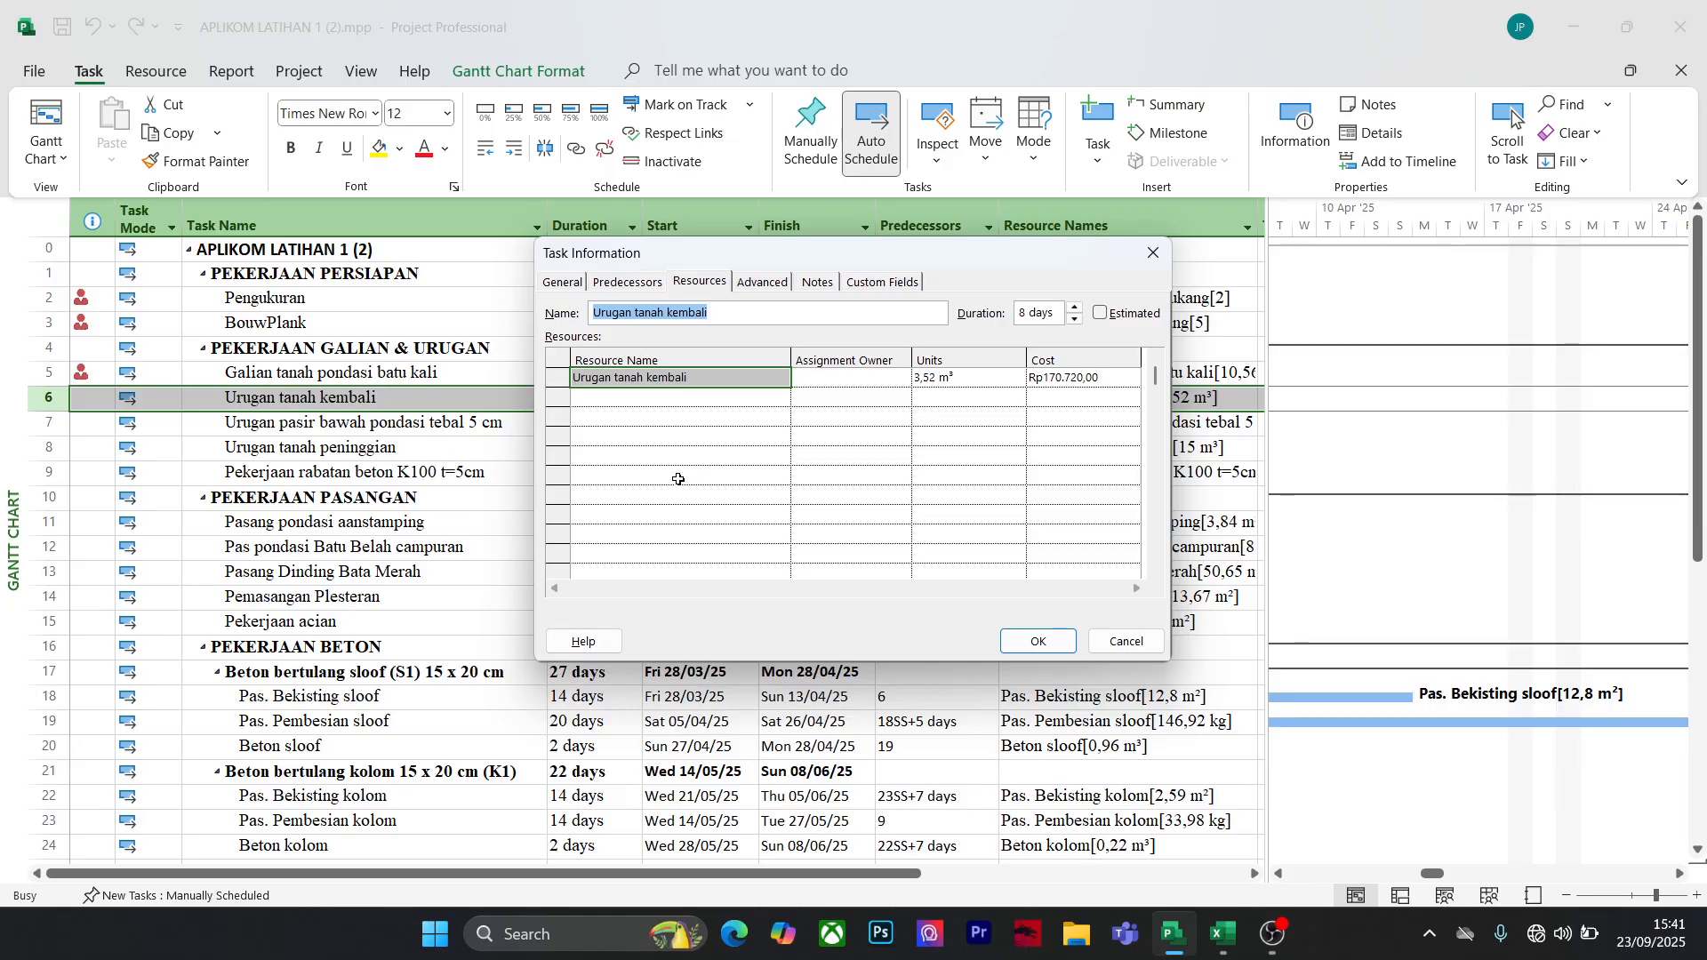
{"action": "left_click", "coordinate": [702, 396]}
{"action": "type", "text": "Tukang"}
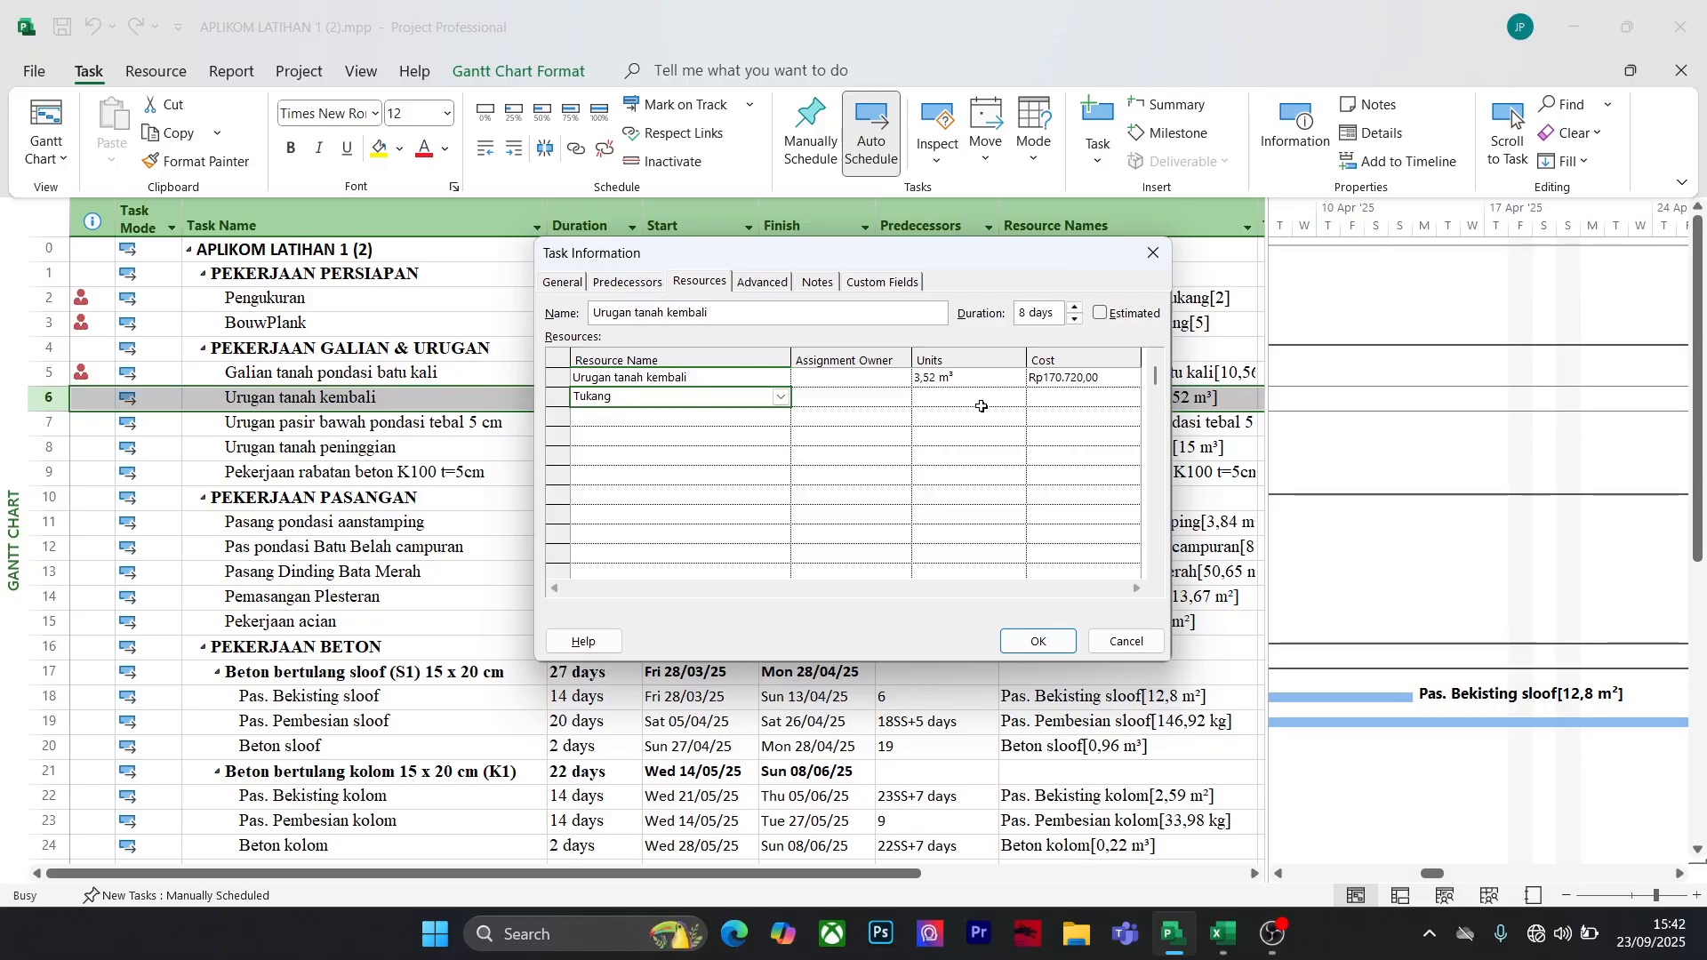
{"action": "left_click", "coordinate": [943, 404]}
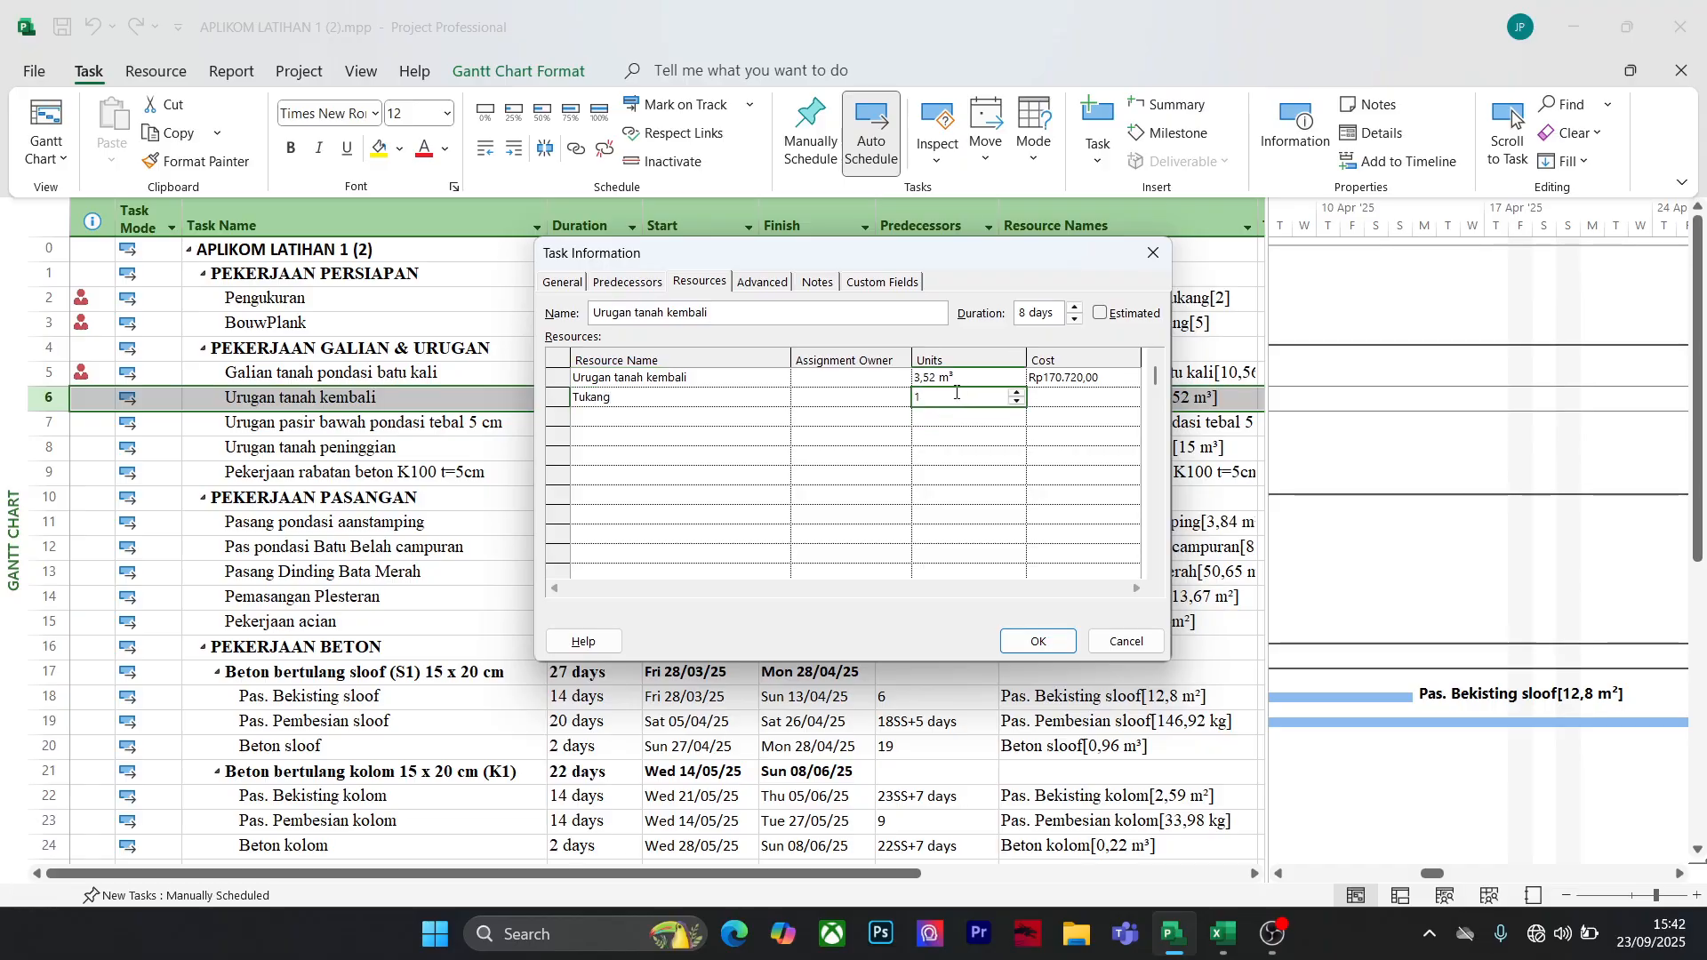
Switch to Griya Barada Candra.xlsx and review the daily labour values of the Pekerjaan Tanah items and the neighbouring work
{"action": "mouse_move", "coordinate": [1223, 933]}
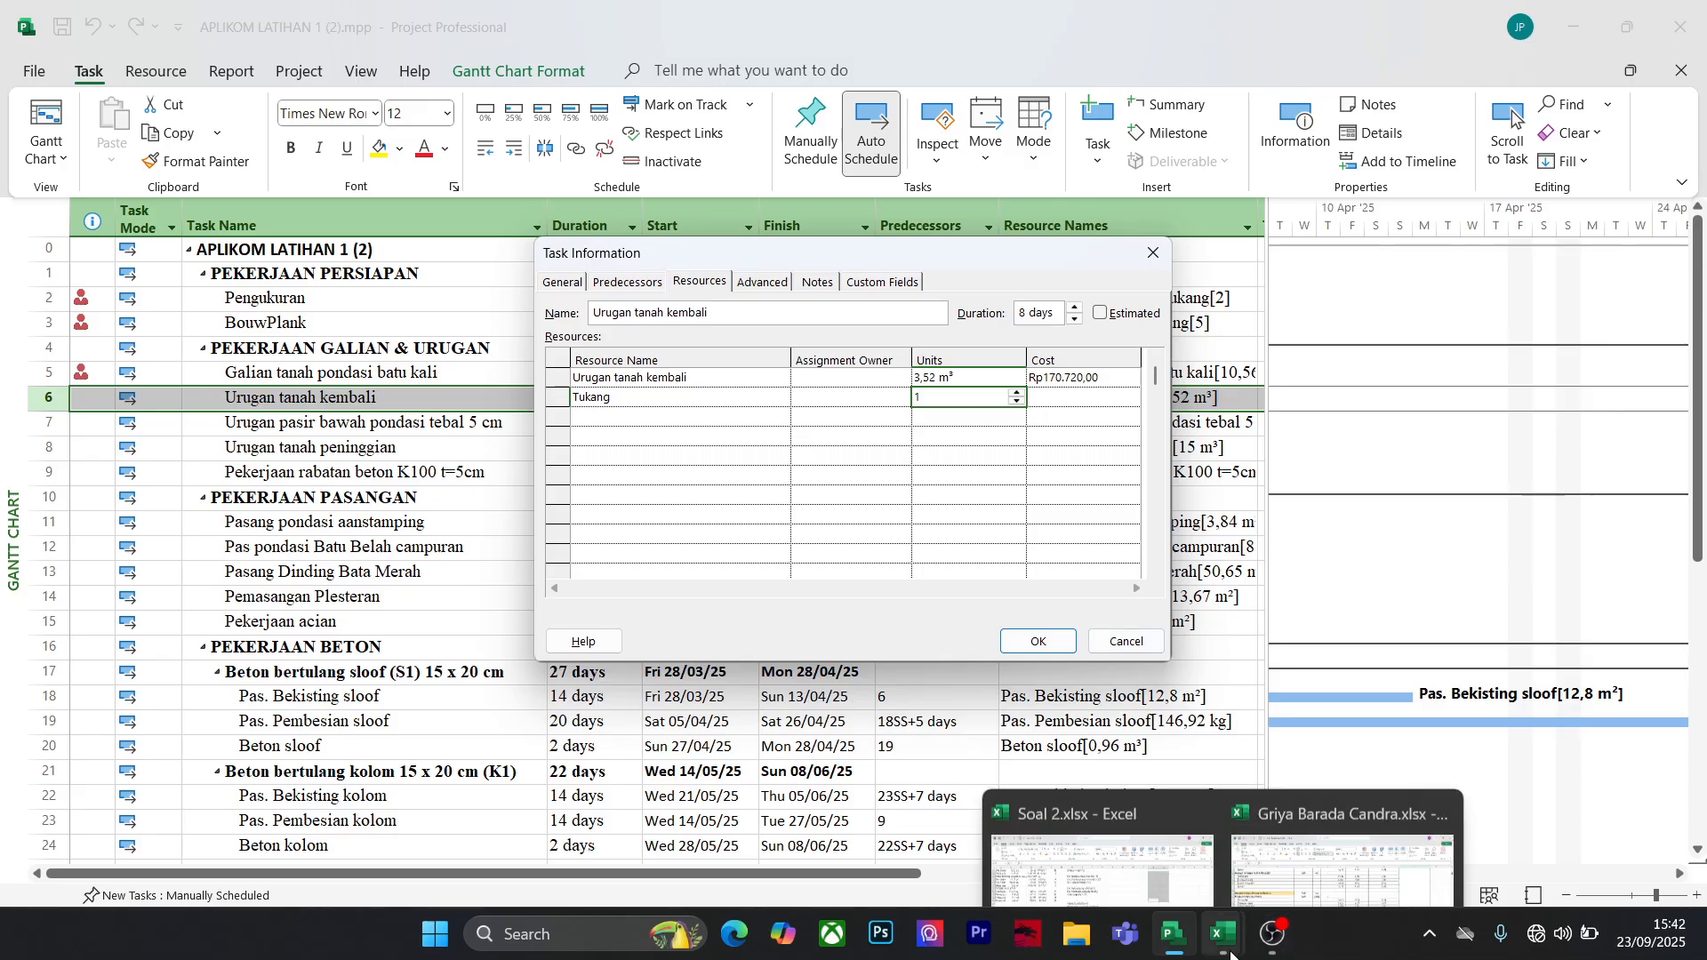
{"action": "mouse_move", "coordinate": [1328, 803]}
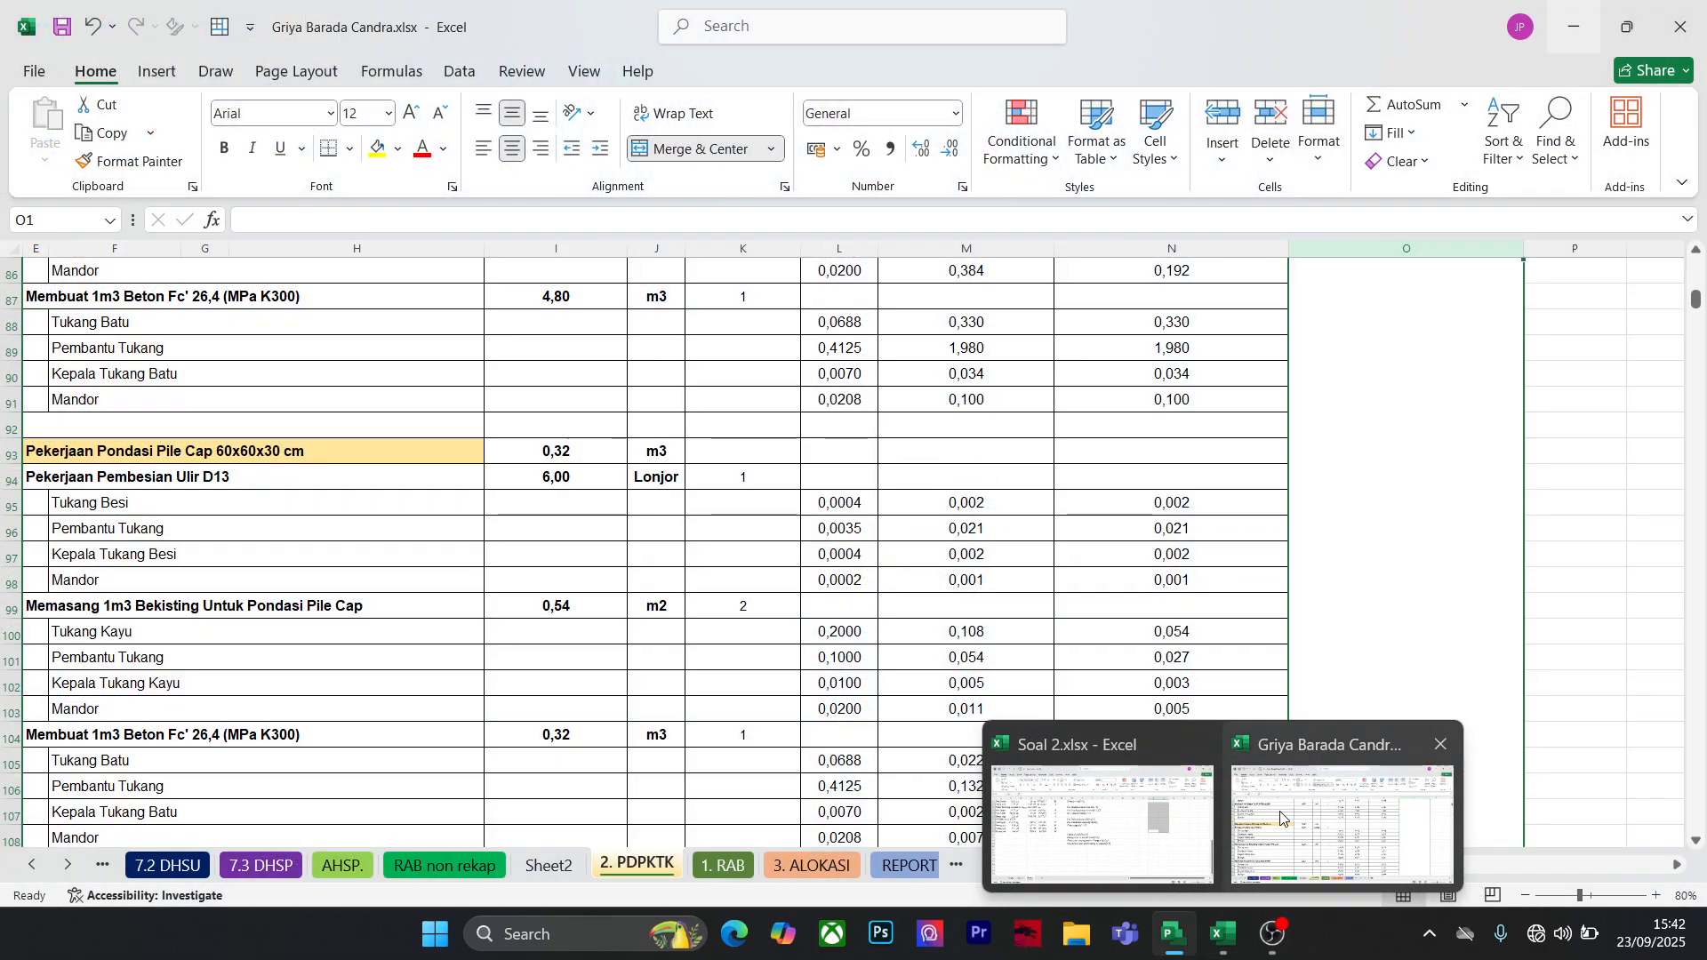
{"action": "left_click", "coordinate": [1226, 812]}
{"action": "scroll", "coordinate": [859, 609], "scroll_direction": "down", "scroll_amount": 2}
{"action": "scroll", "coordinate": [947, 601], "scroll_direction": "up", "scroll_amount": 4}
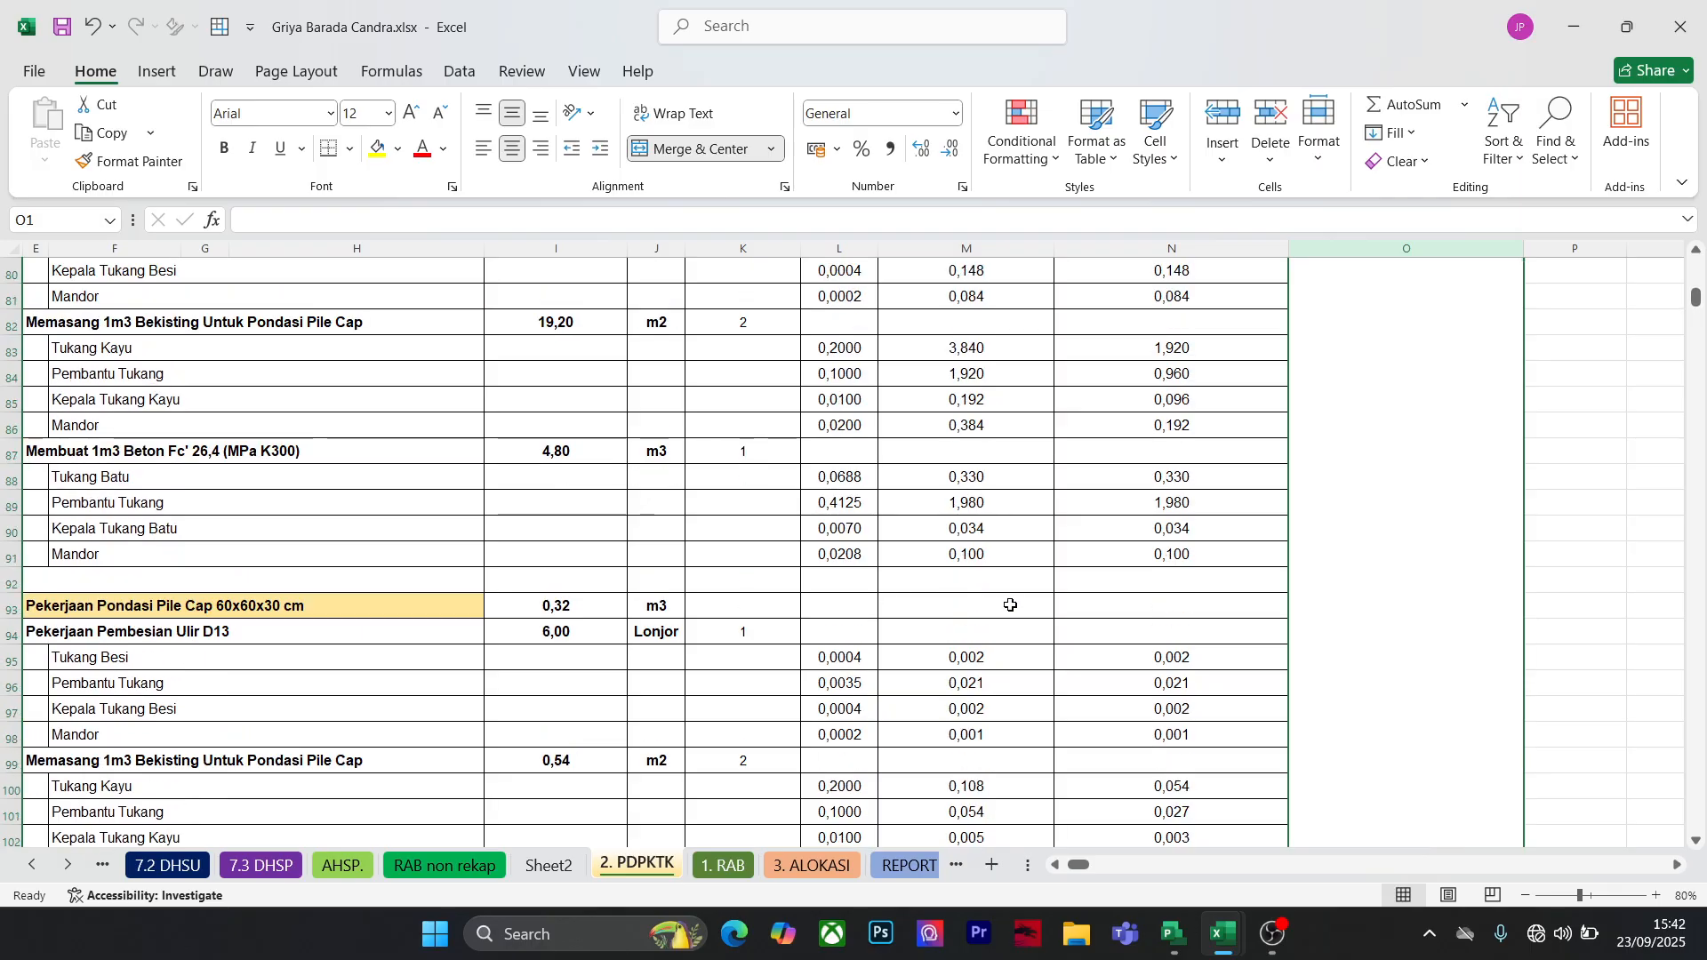
{"action": "scroll", "coordinate": [1009, 605], "scroll_direction": "down", "scroll_amount": 2}
{"action": "scroll", "coordinate": [1011, 605], "scroll_direction": "up", "scroll_amount": 15}
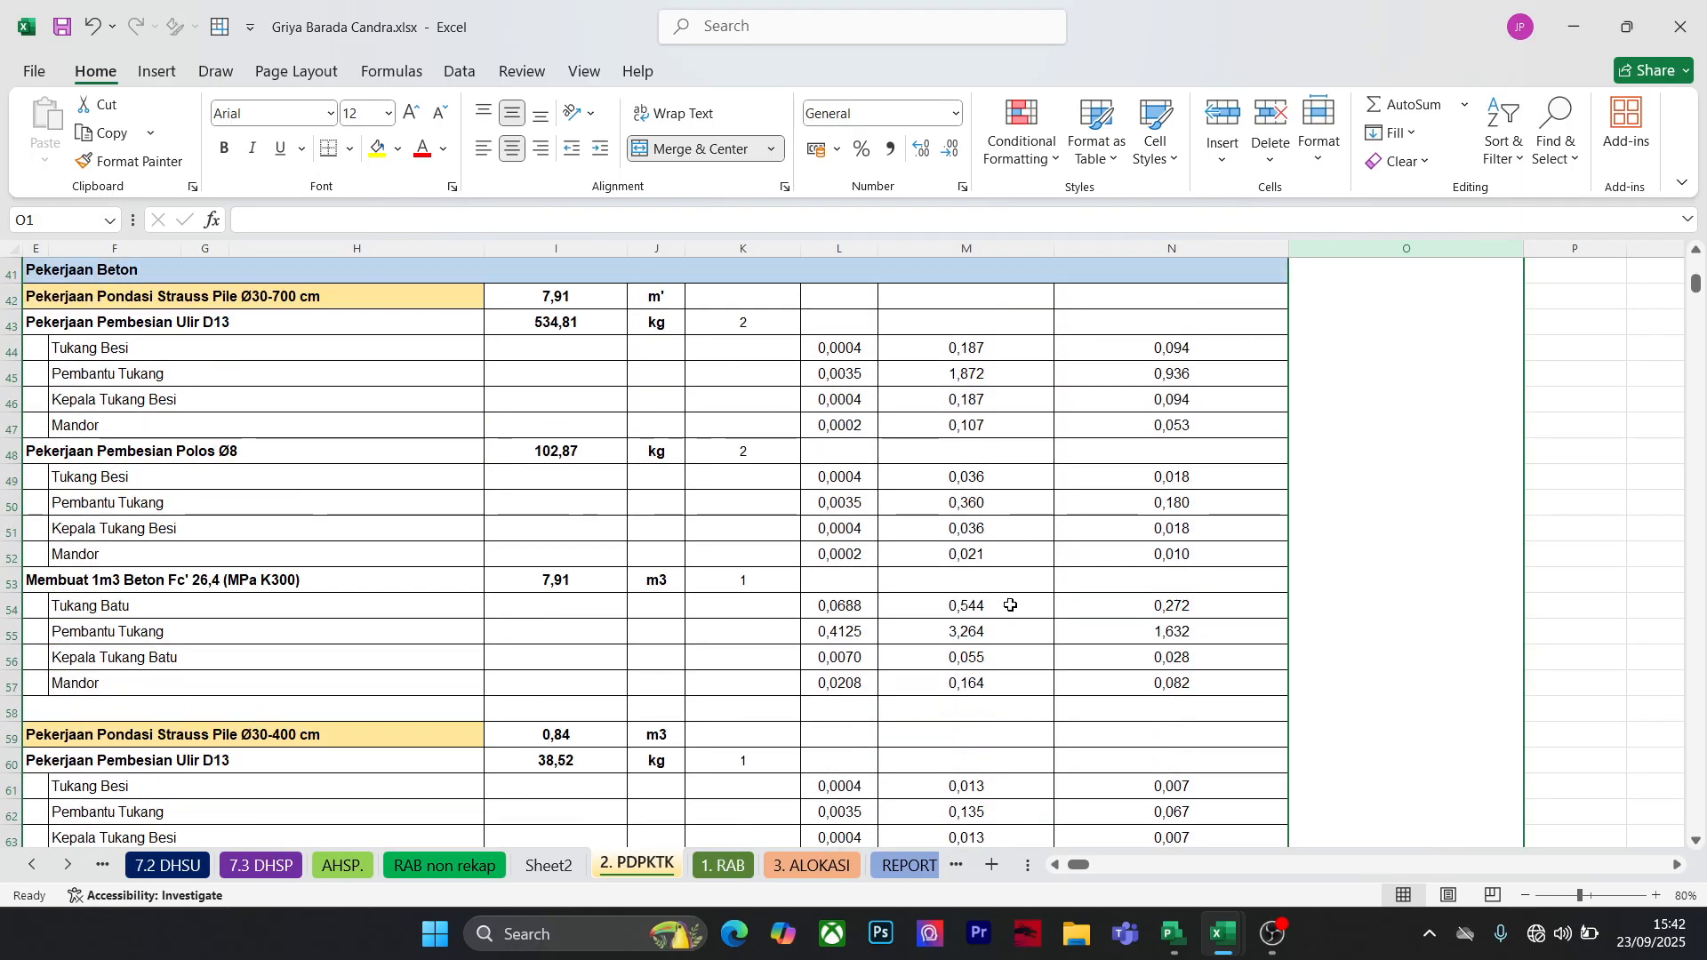
{"action": "scroll", "coordinate": [1011, 604], "scroll_direction": "up", "scroll_amount": 4}
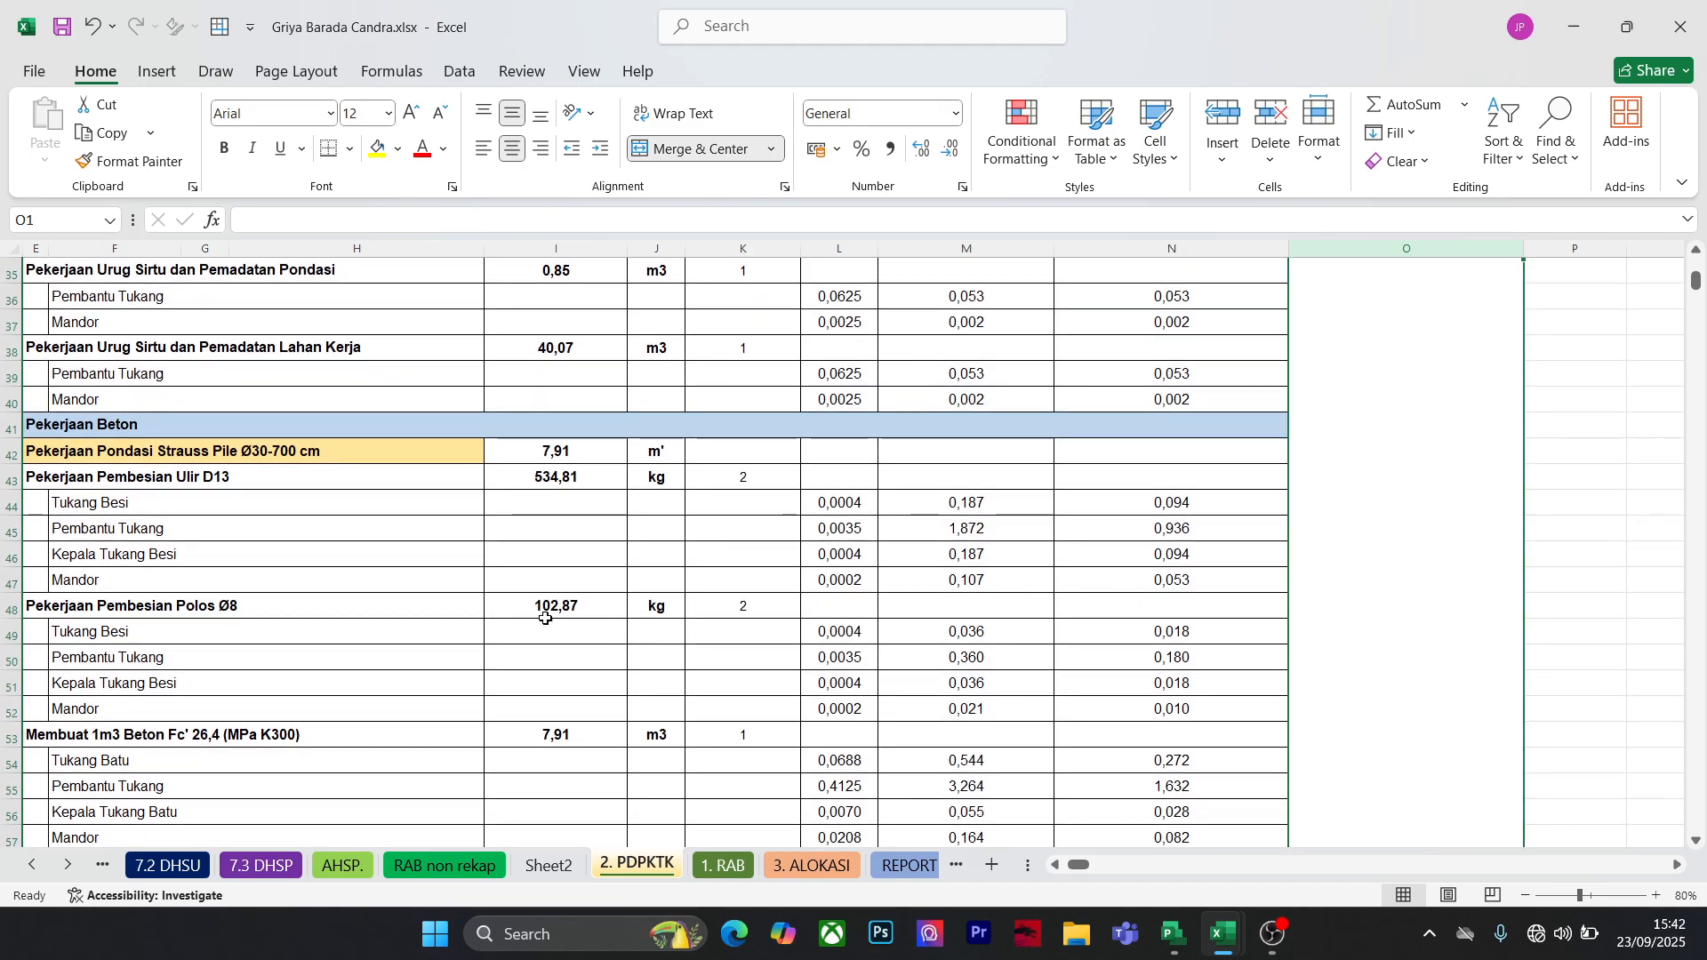
{"action": "scroll", "coordinate": [438, 587], "scroll_direction": "up", "scroll_amount": 4}
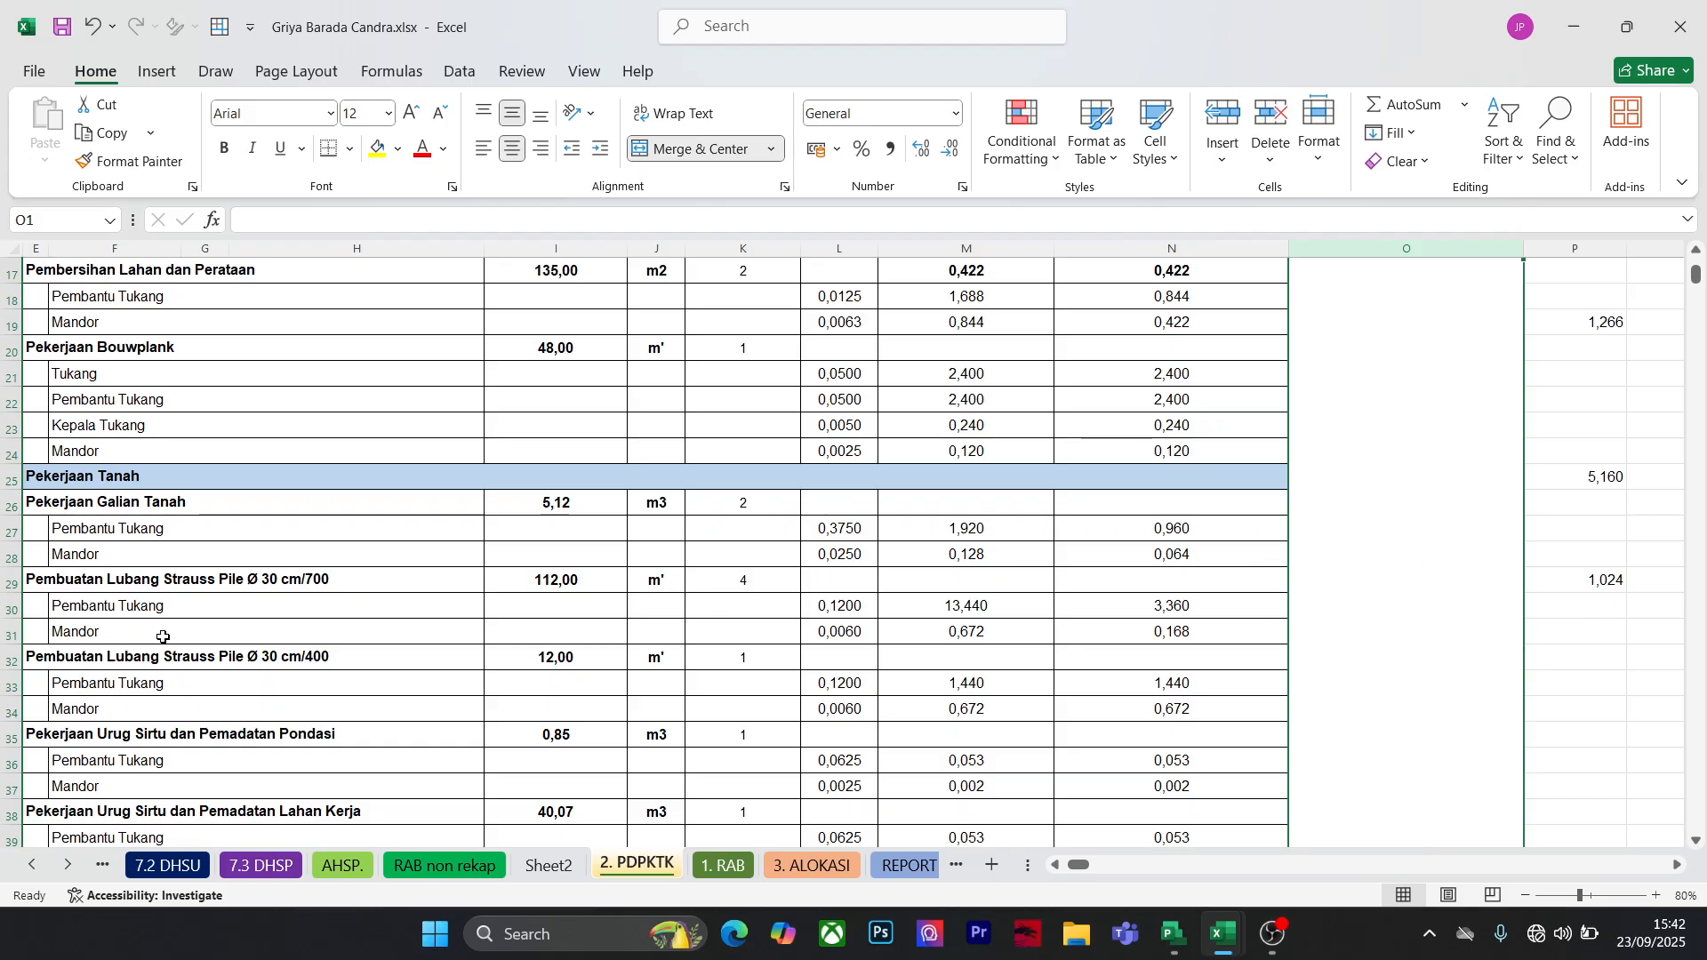
{"action": "scroll", "coordinate": [438, 639], "scroll_direction": "up", "scroll_amount": 1}
{"action": "scroll", "coordinate": [442, 635], "scroll_direction": "down", "scroll_amount": 2}
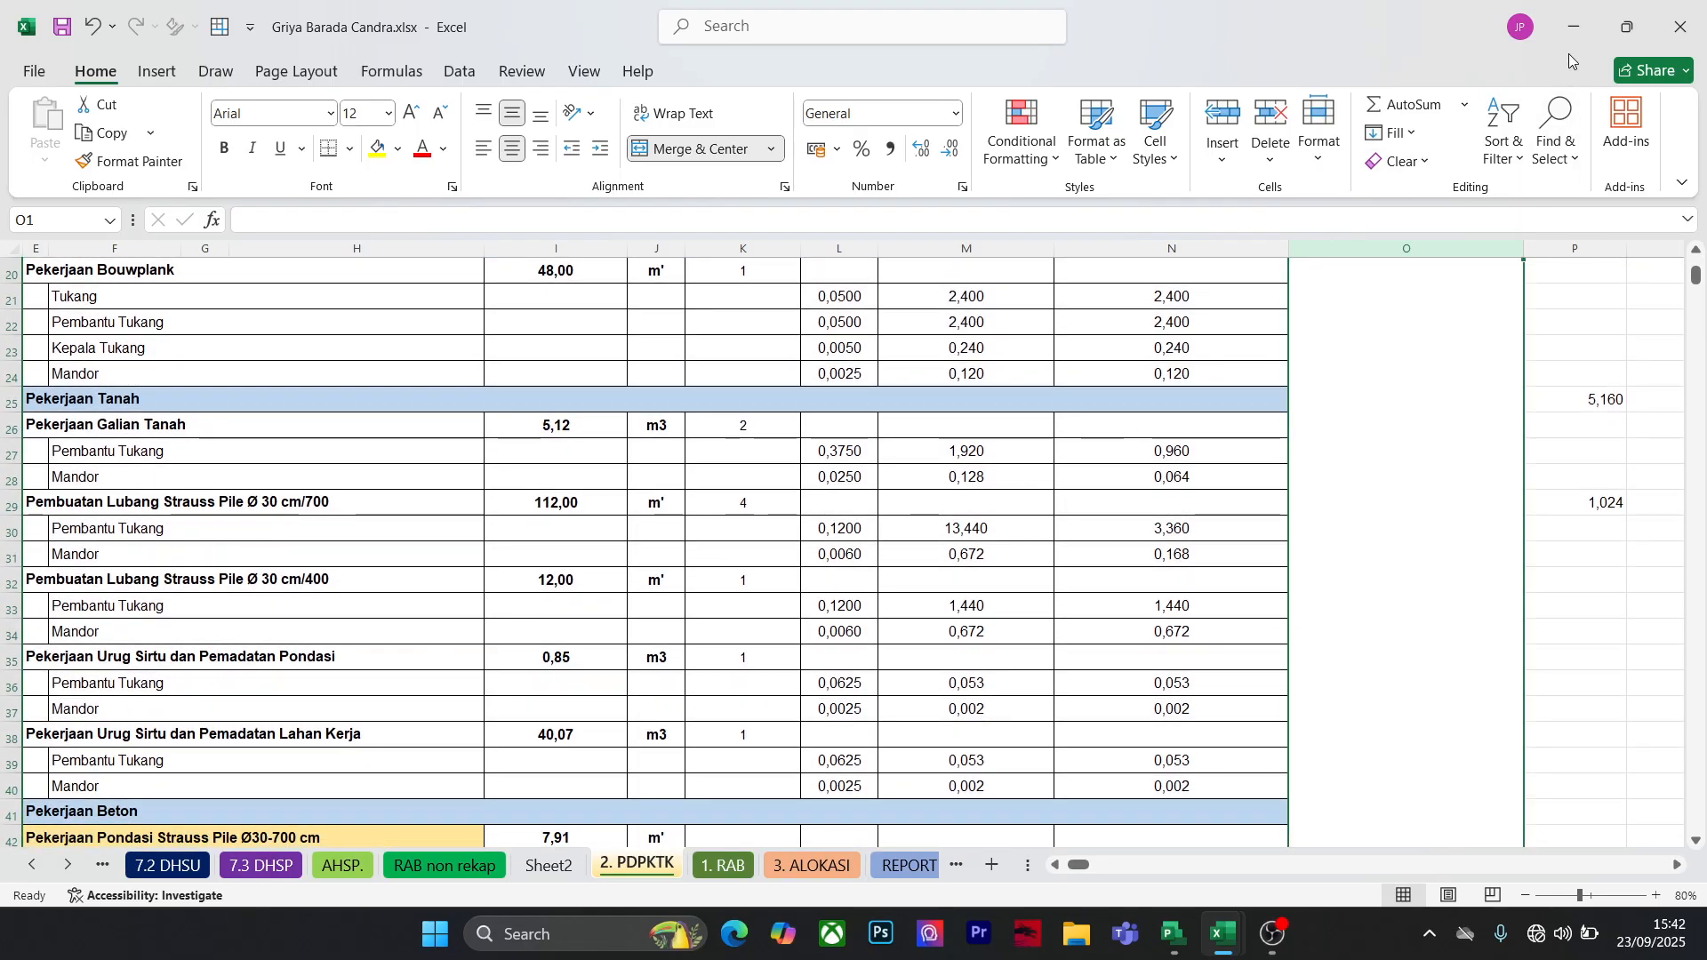
Return to the Urugan tanah kembali task information in the project and set Tukang's units to 2
{"action": "left_click", "coordinate": [1574, 26]}
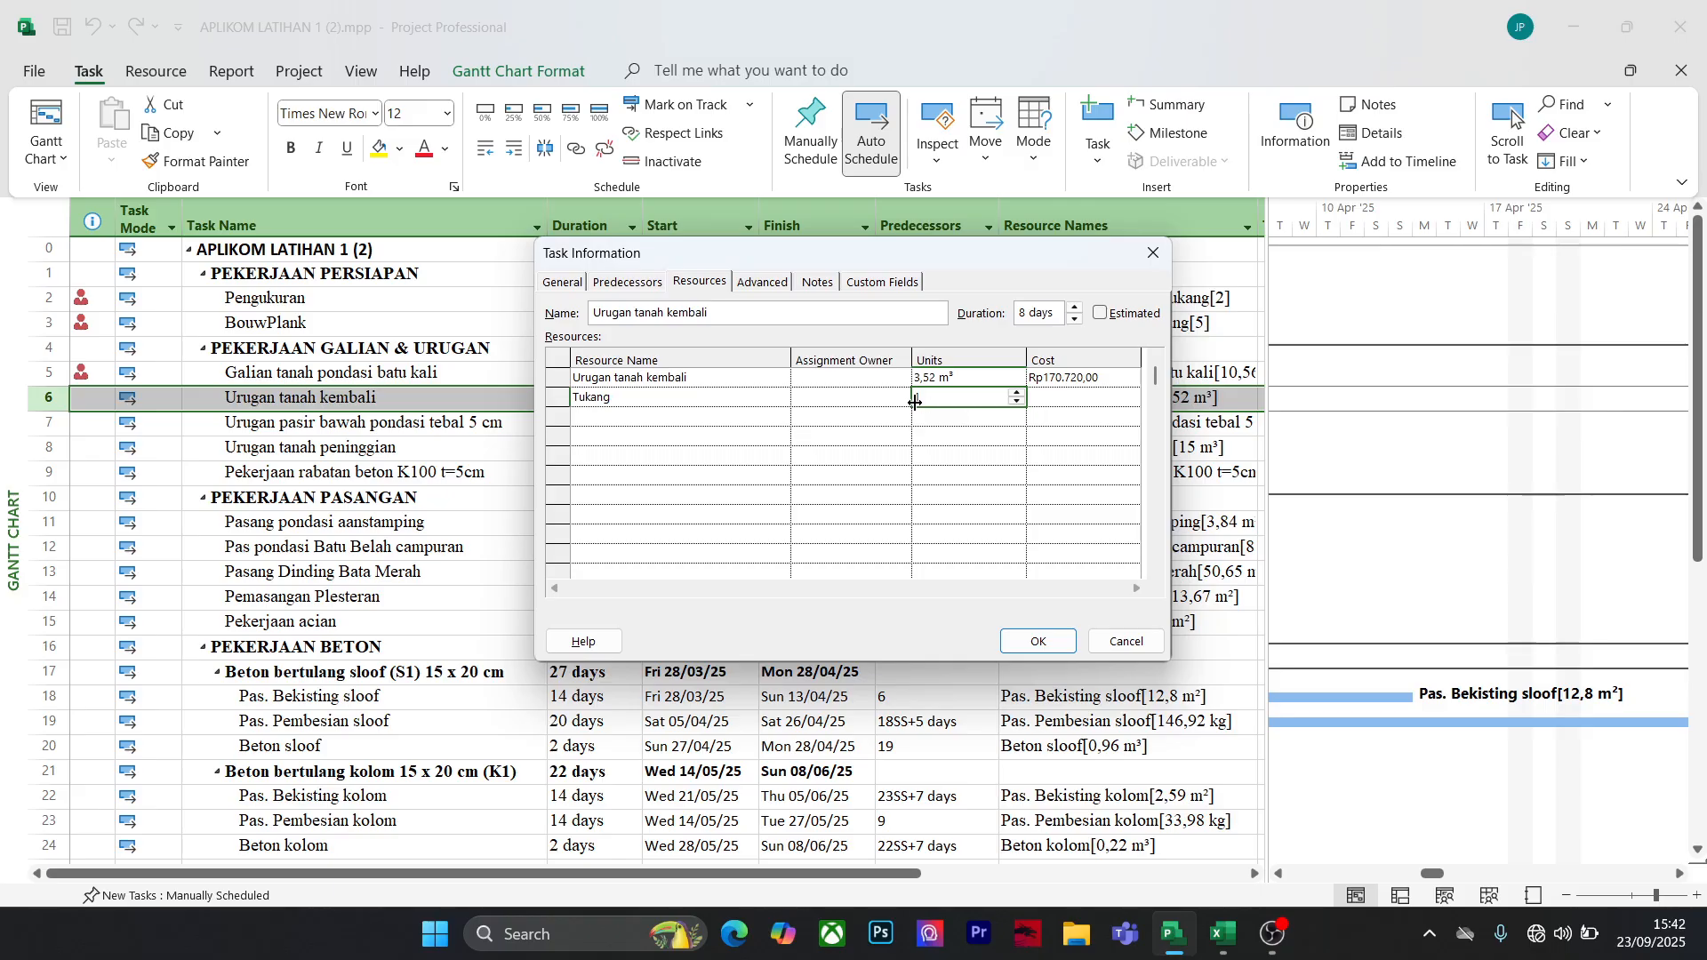
{"action": "left_click", "coordinate": [938, 396]}
{"action": "type", "text": "2"}
{"action": "key", "text": "Return"}
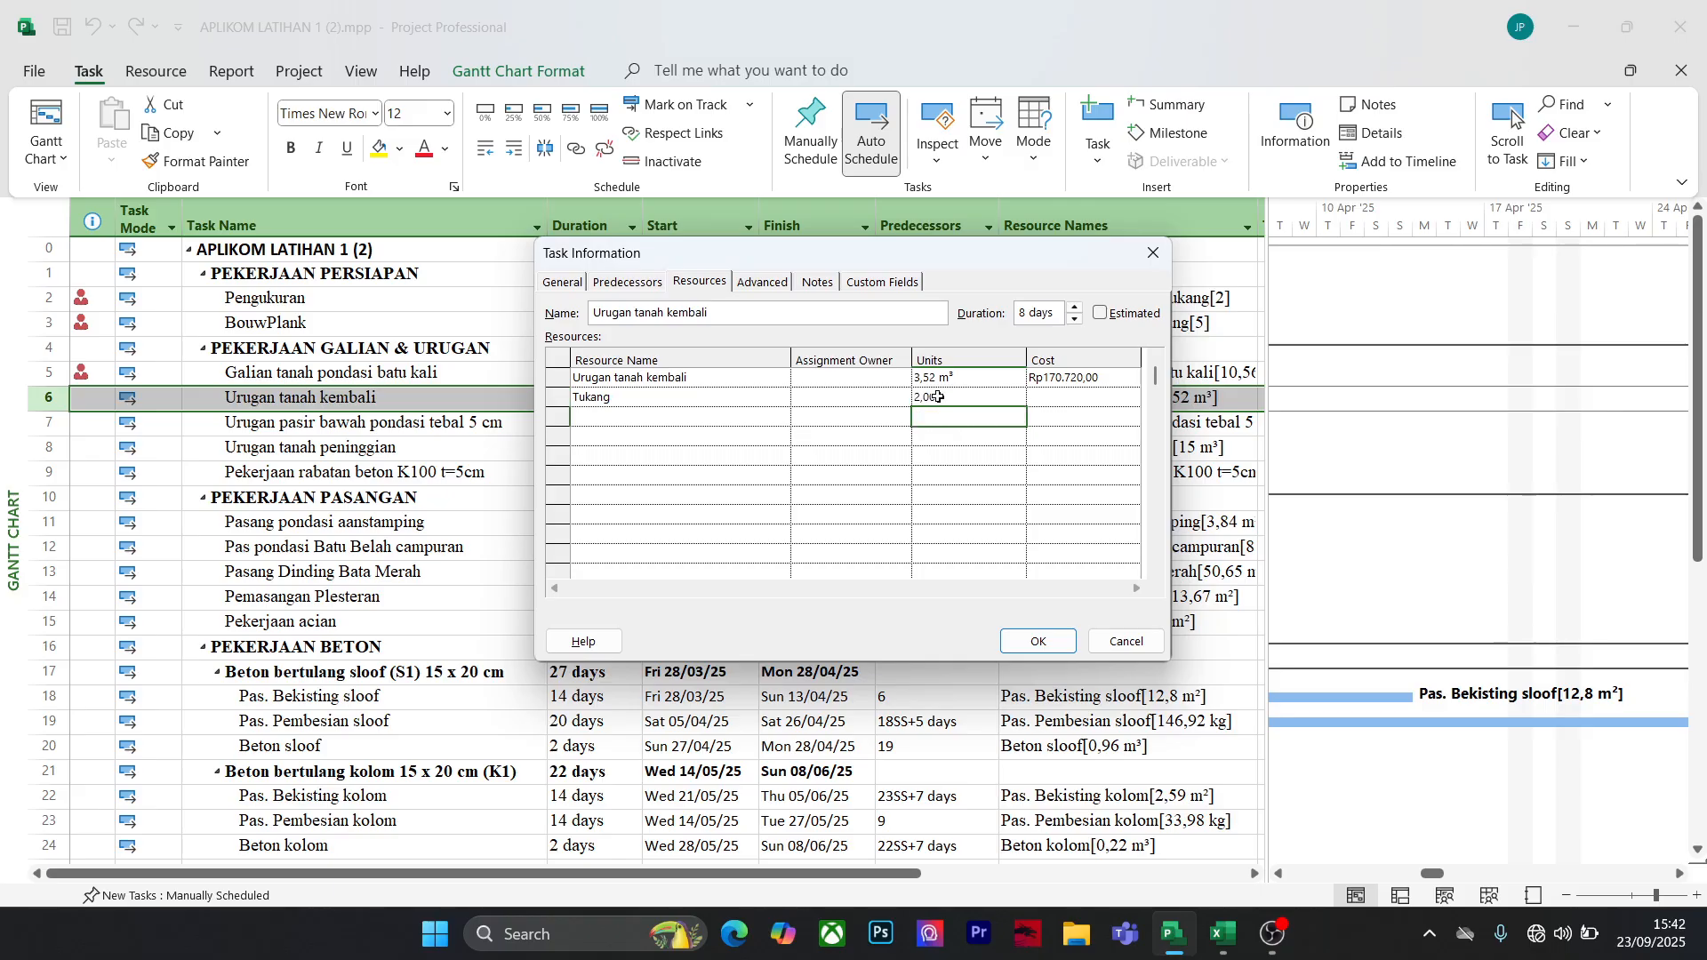
Confirm the Urugan tanah kembali resources and assign Tukang with 3 units to Urugan pasir bawah pondasi tebal 5 cm
{"action": "left_click", "coordinate": [1036, 641]}
{"action": "left_click", "coordinate": [425, 422]}
{"action": "double_click", "coordinate": [425, 423]}
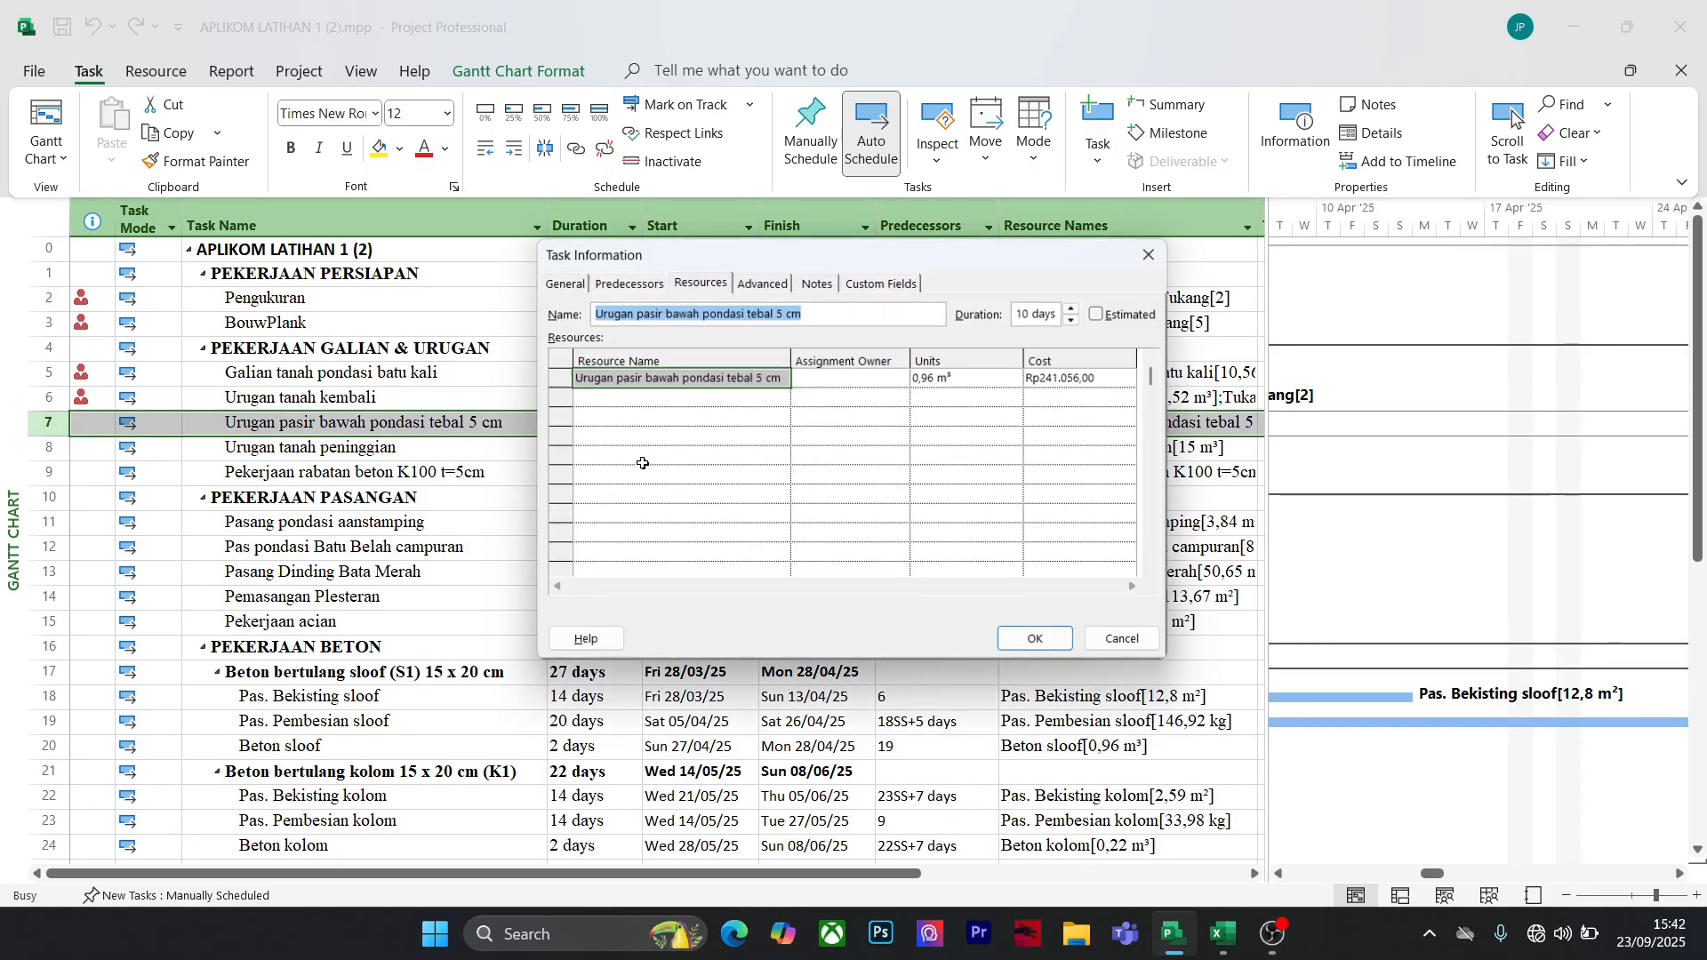
{"action": "left_click", "coordinate": [652, 406]}
{"action": "type", "text": "Tukang"}
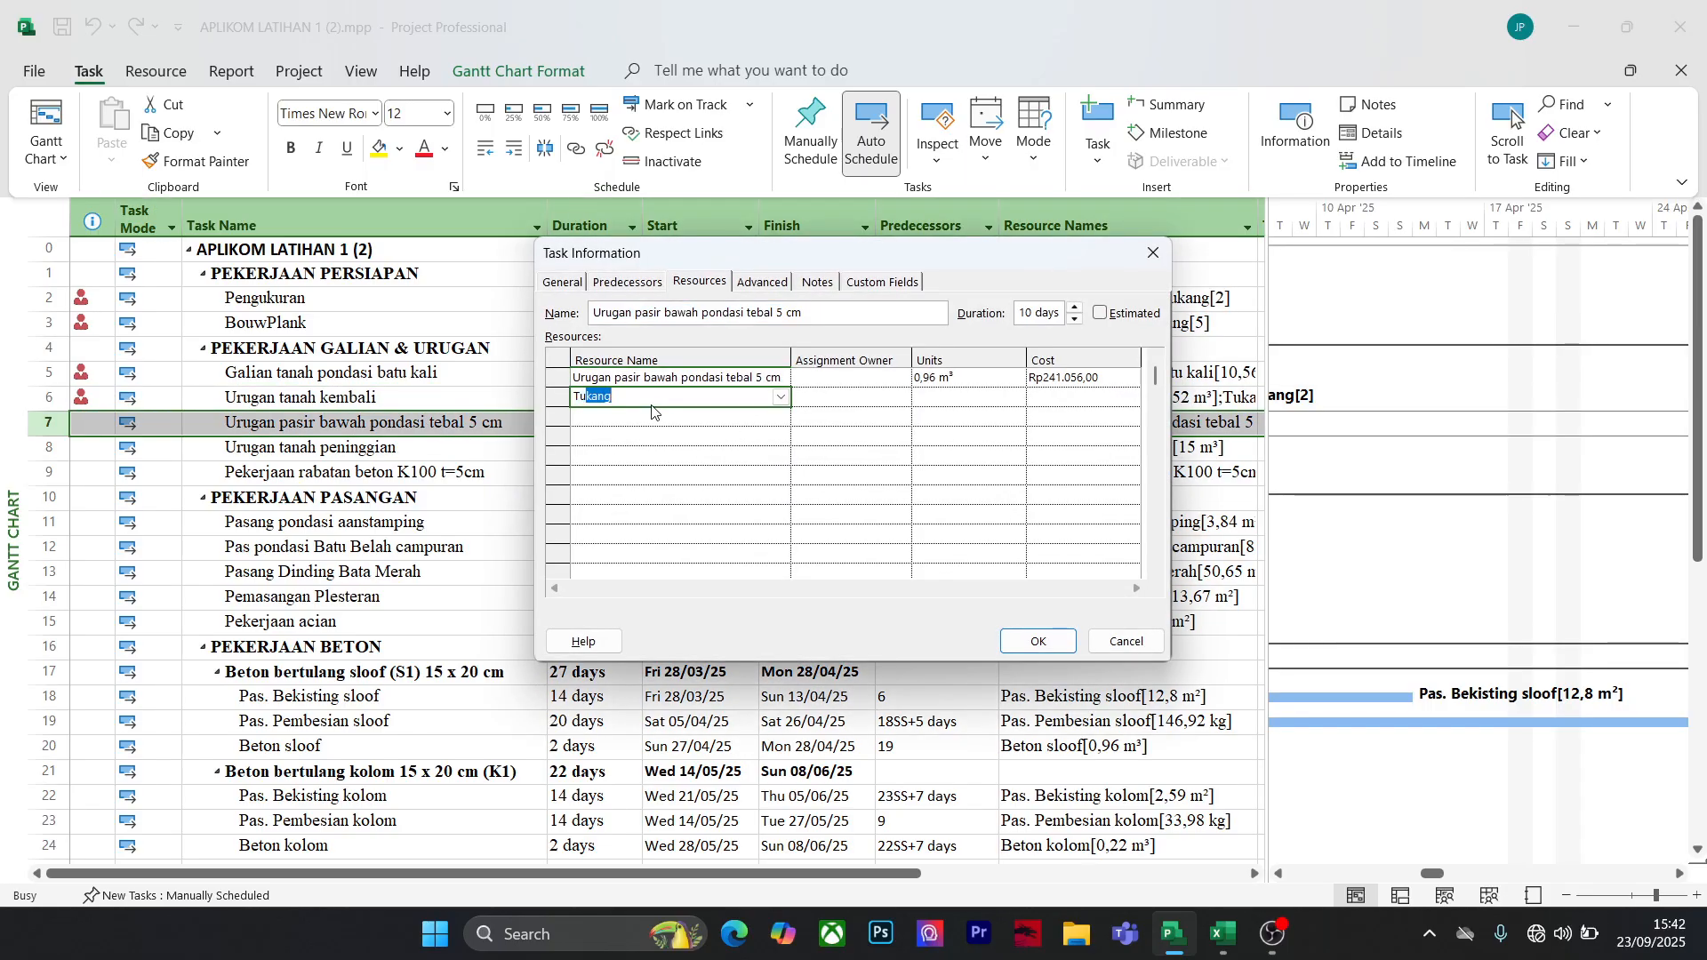
{"action": "left_click", "coordinate": [843, 398]}
{"action": "left_click", "coordinate": [950, 398]}
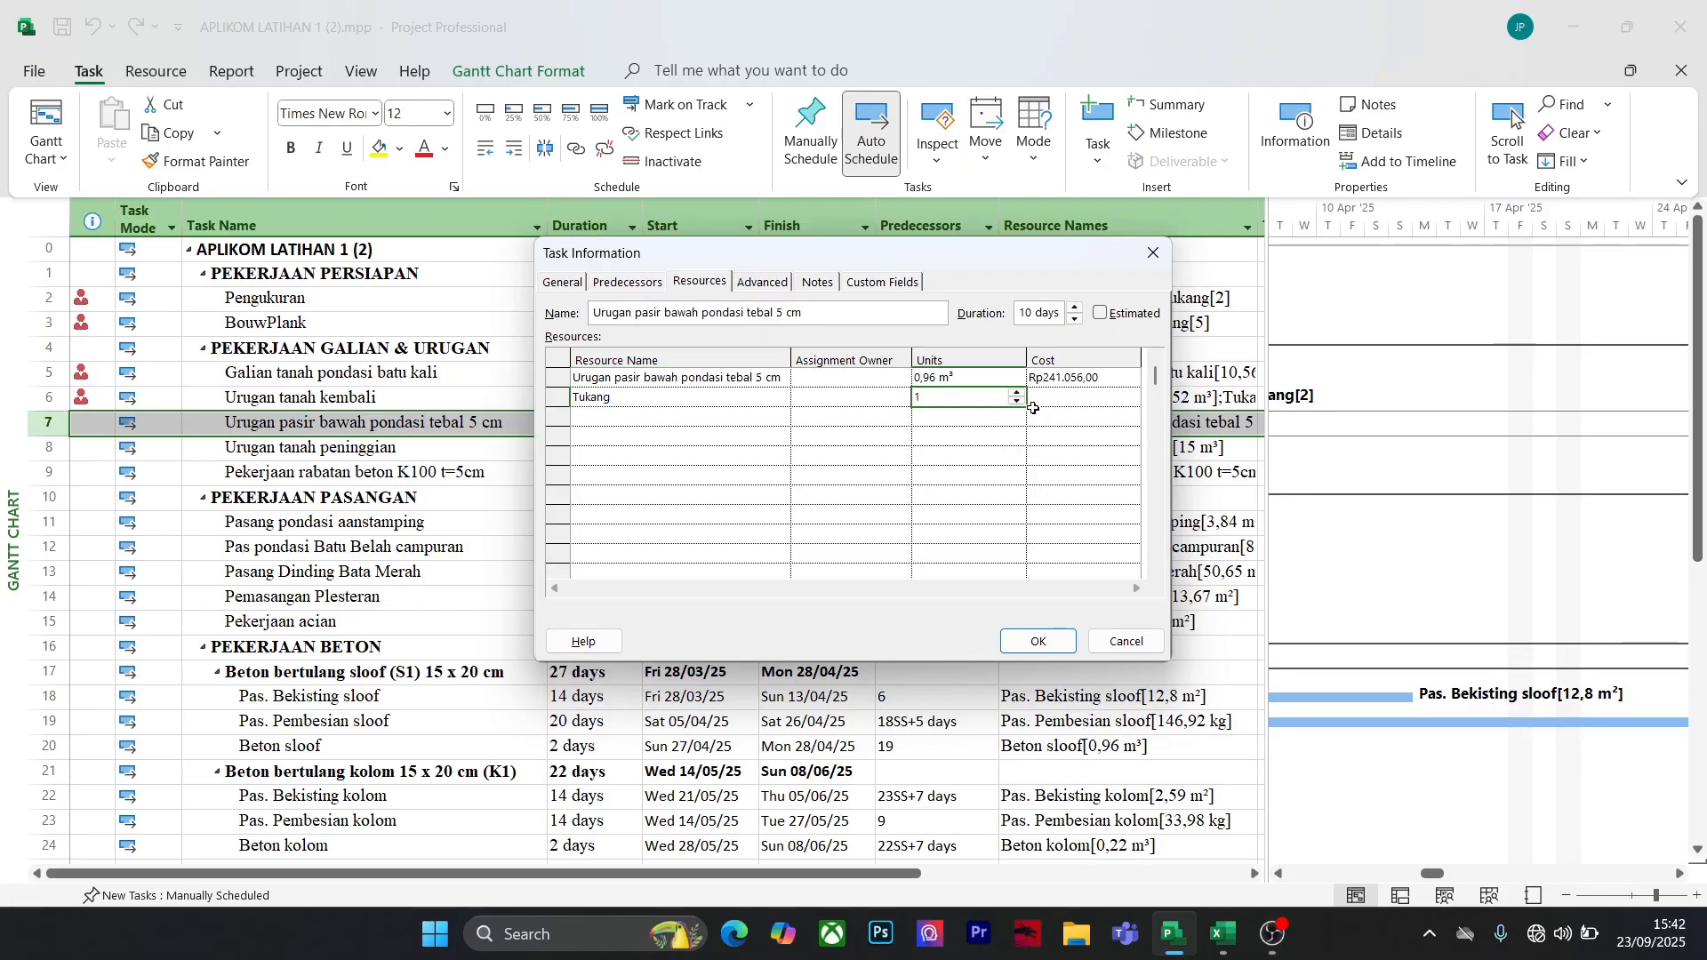
{"action": "left_click", "coordinate": [1039, 641]}
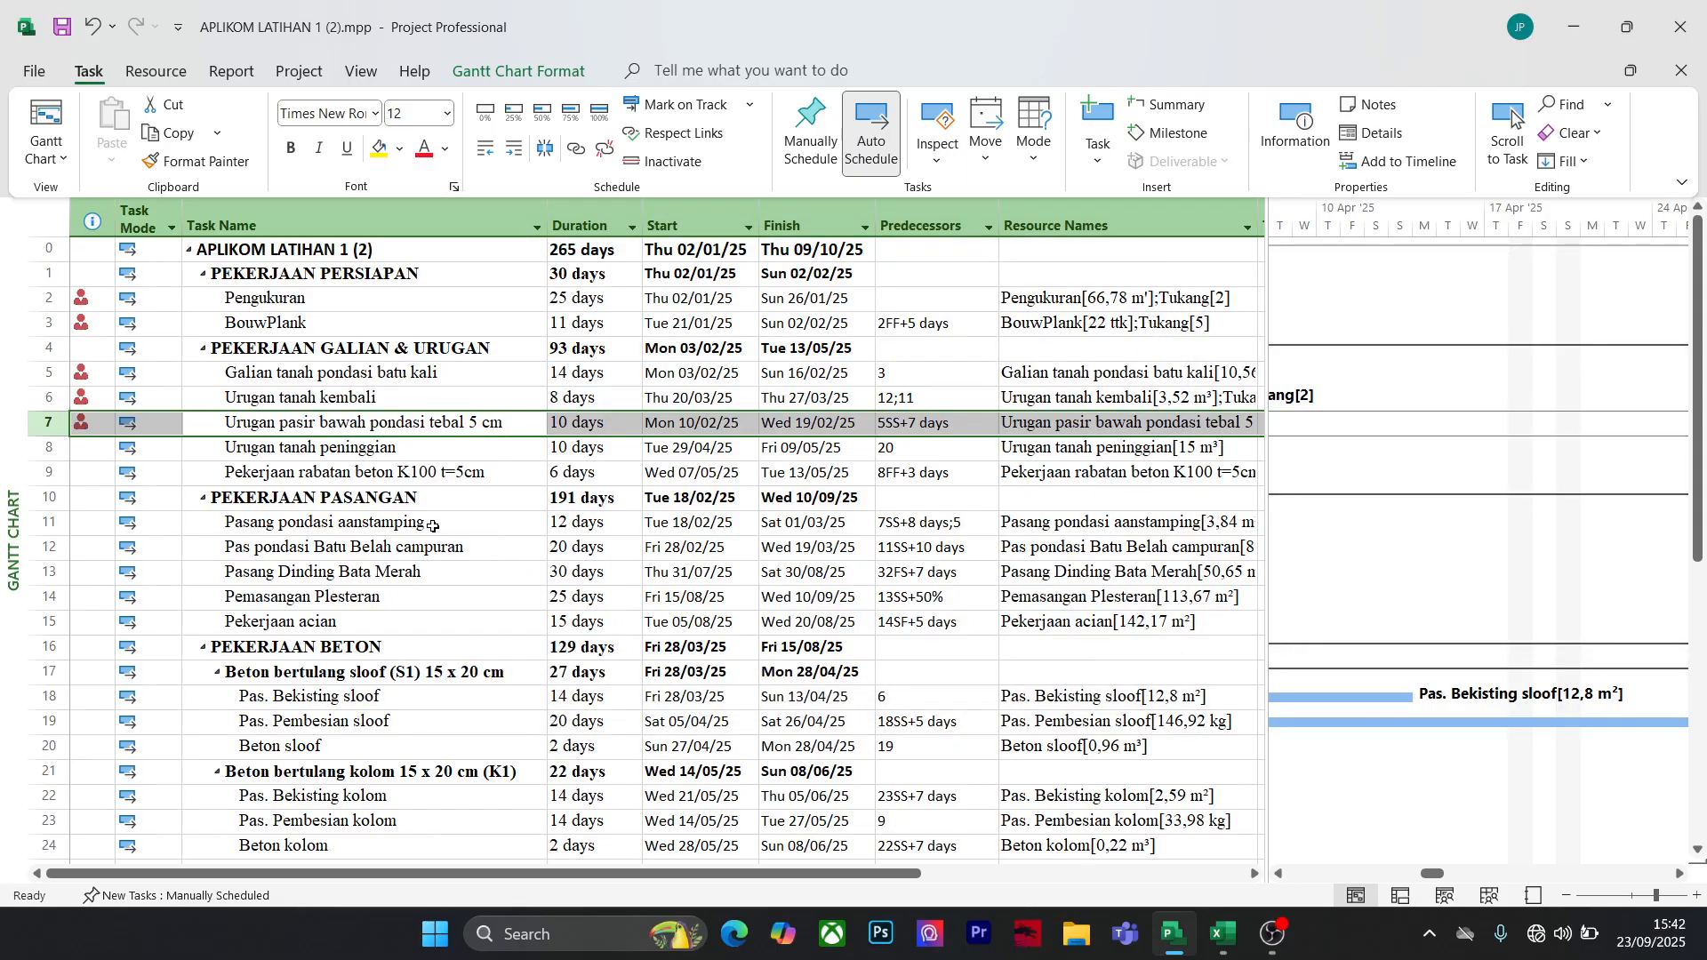
Assign Tukang with 4 units to the Urugan tanah peninggian task
{"action": "left_click", "coordinate": [408, 457]}
{"action": "double_click", "coordinate": [418, 452]}
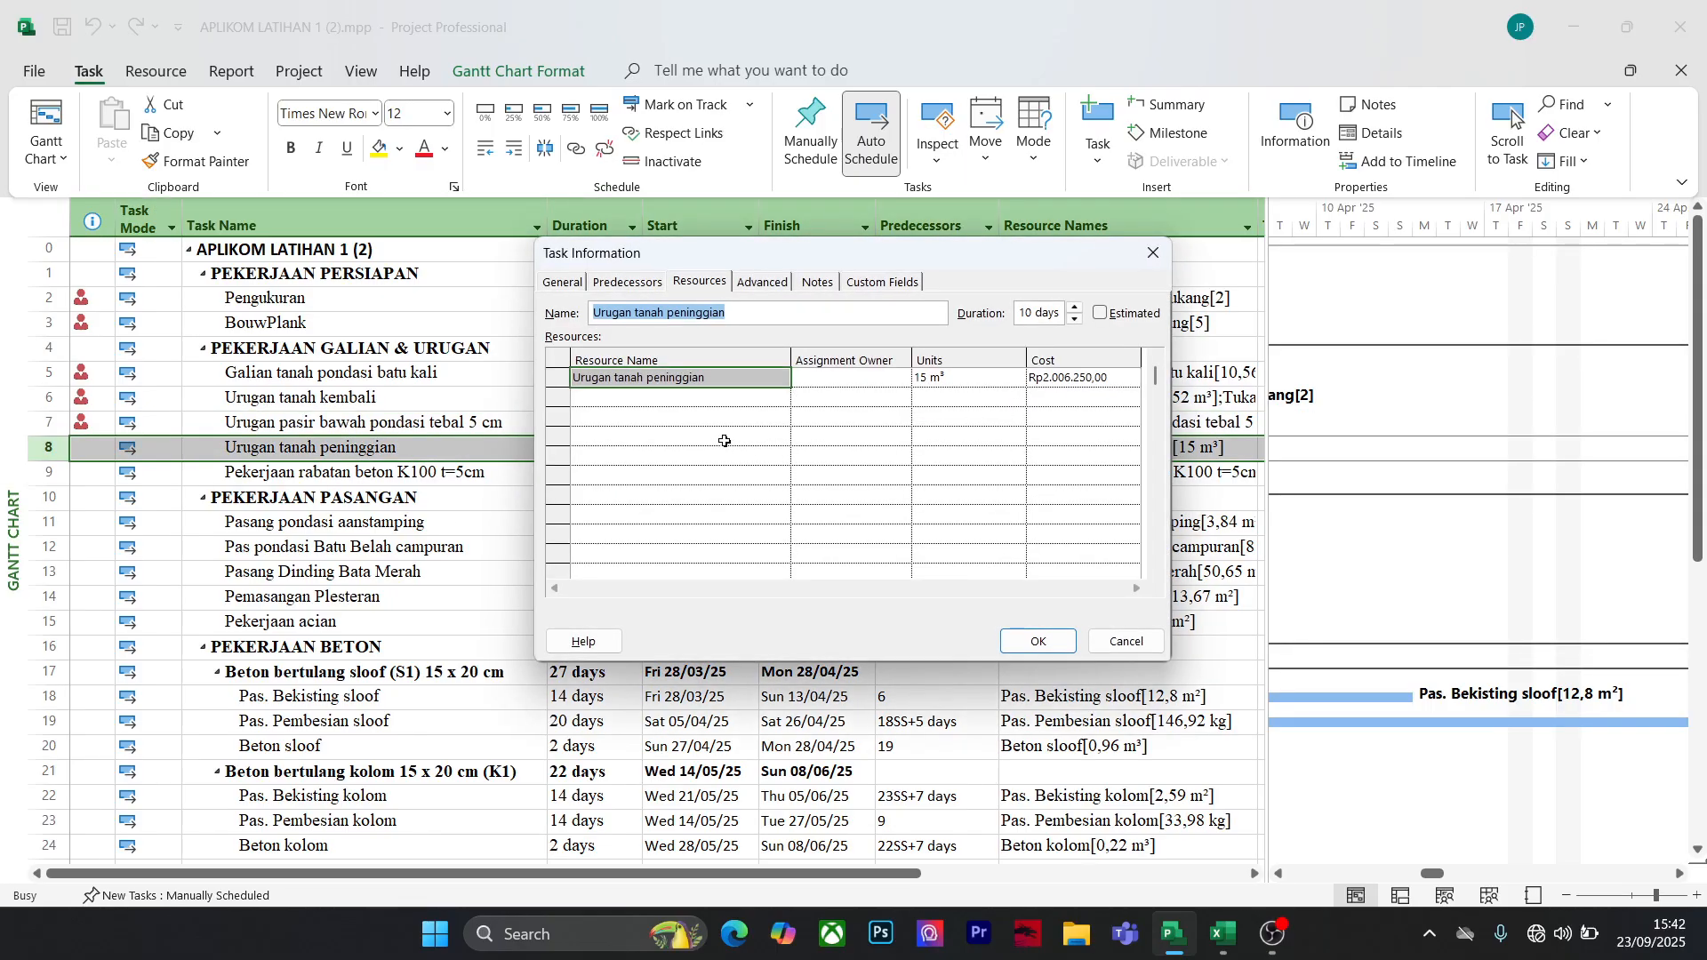
{"action": "left_click", "coordinate": [659, 396]}
{"action": "type", "text": "Tukang"}
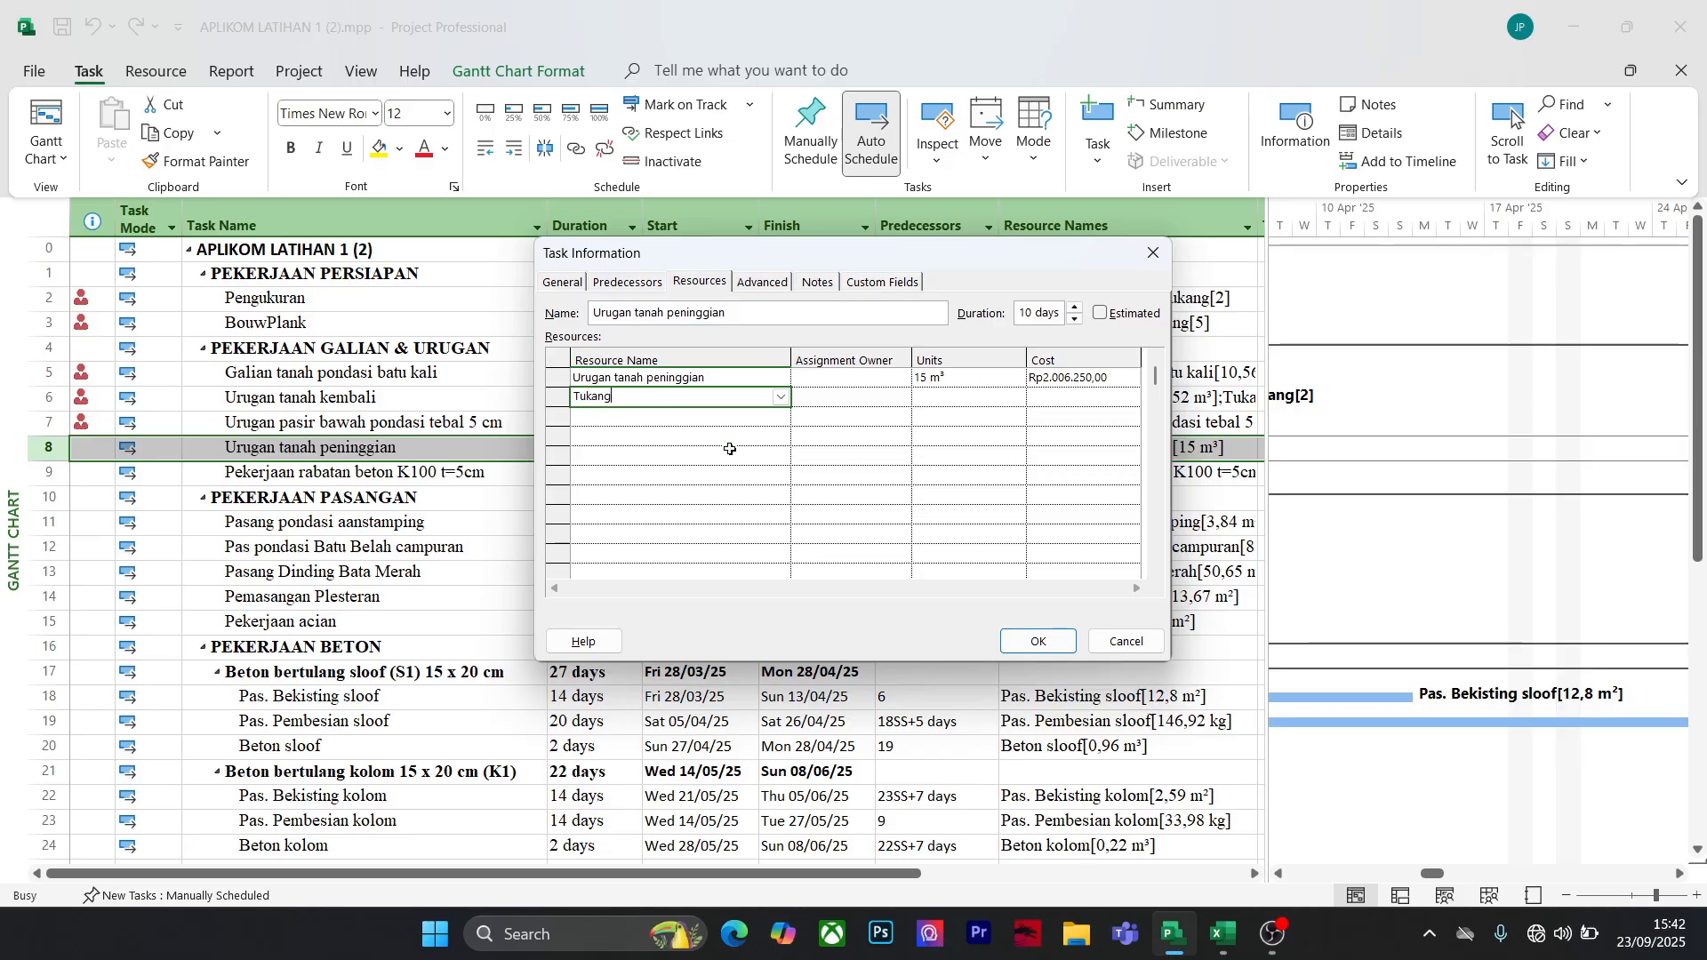
{"action": "left_click", "coordinate": [945, 401]}
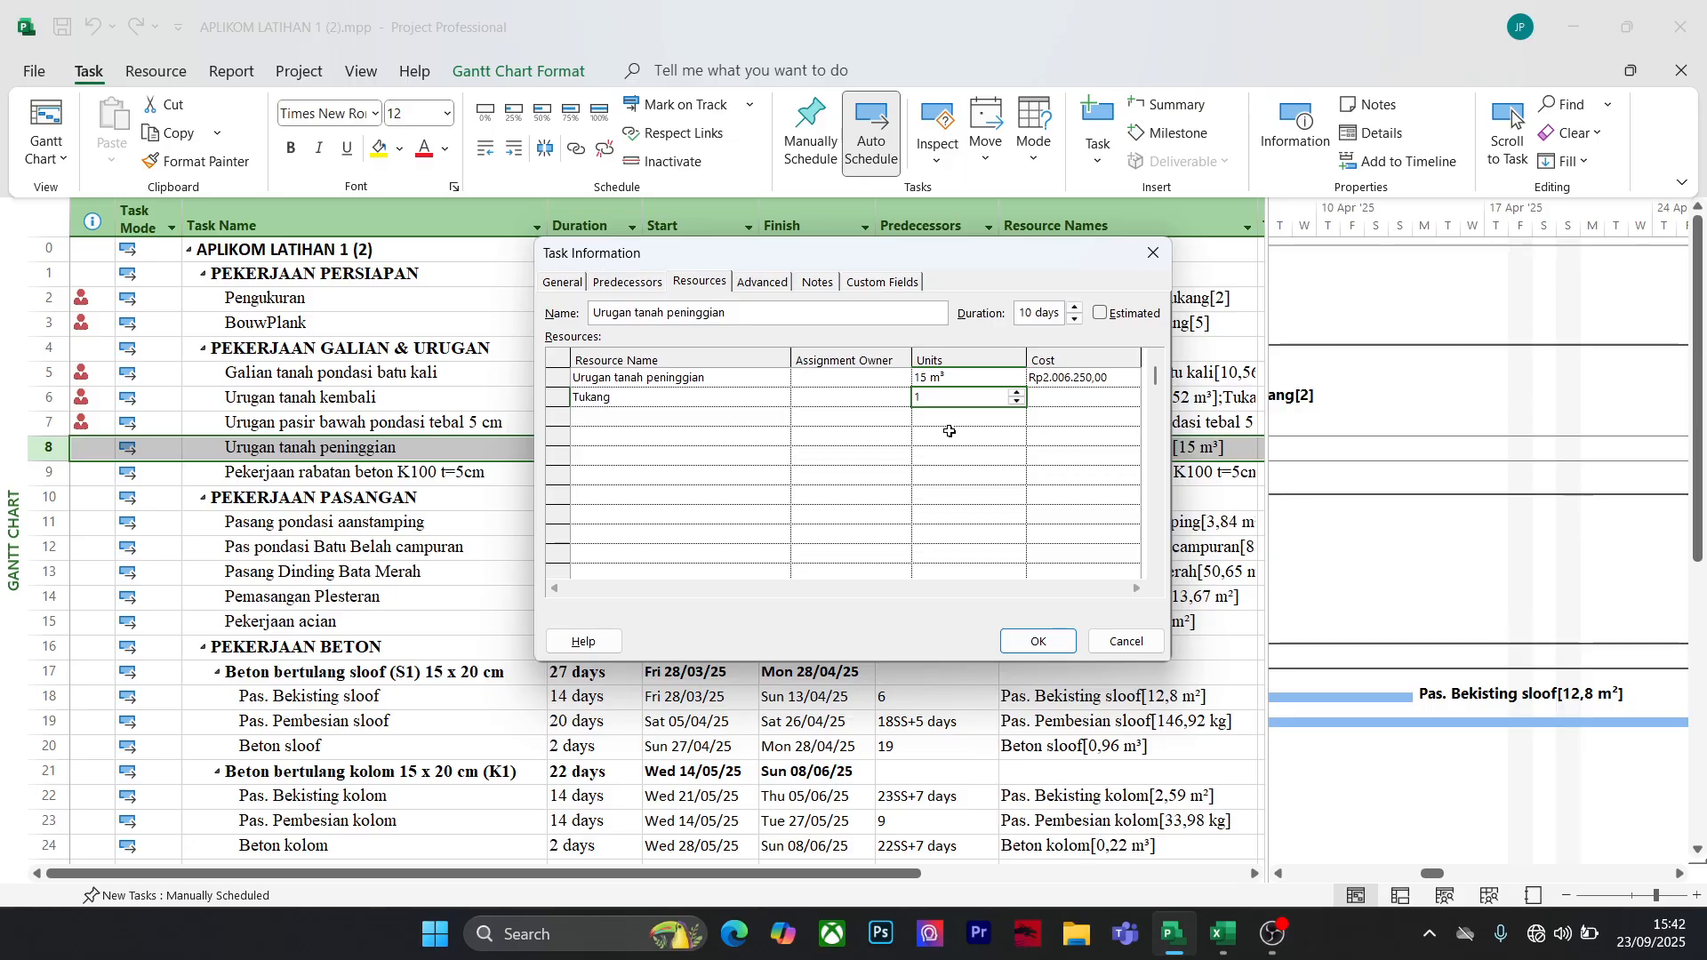
{"action": "type", "text": "4"}
{"action": "left_click", "coordinate": [1038, 641]}
Assign Tukang with 3 units to the Pekerjaan rabatan beton K100 t=5cm task
{"action": "double_click", "coordinate": [365, 481]}
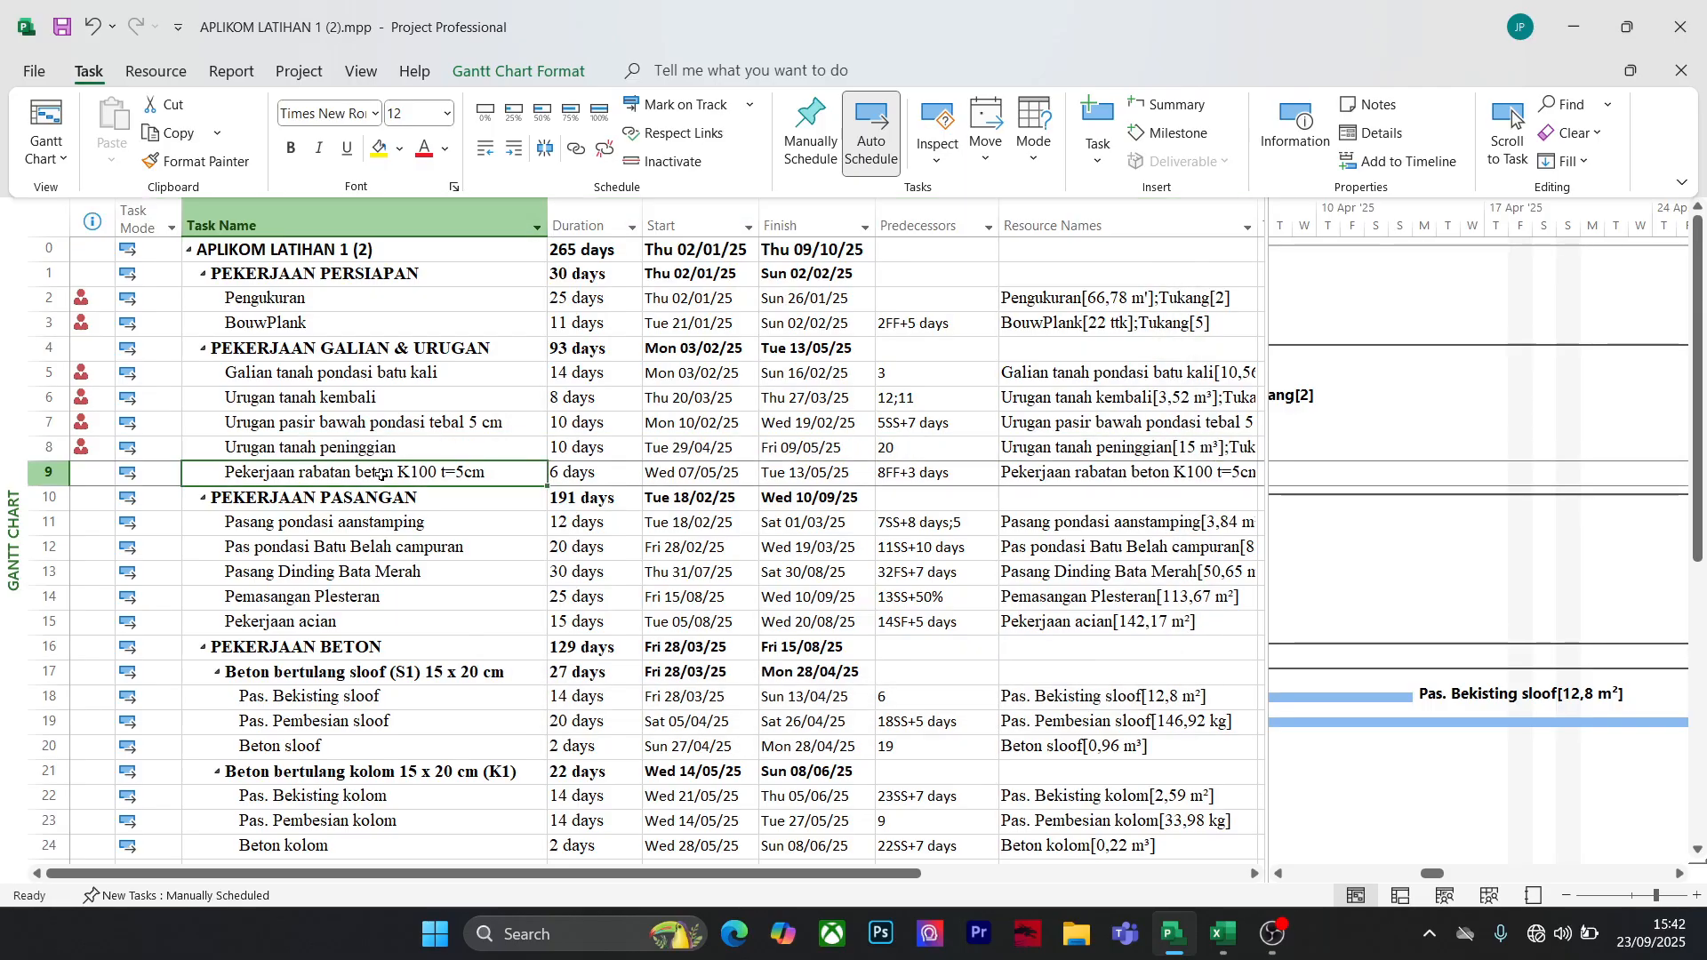
{"action": "left_click", "coordinate": [612, 399]}
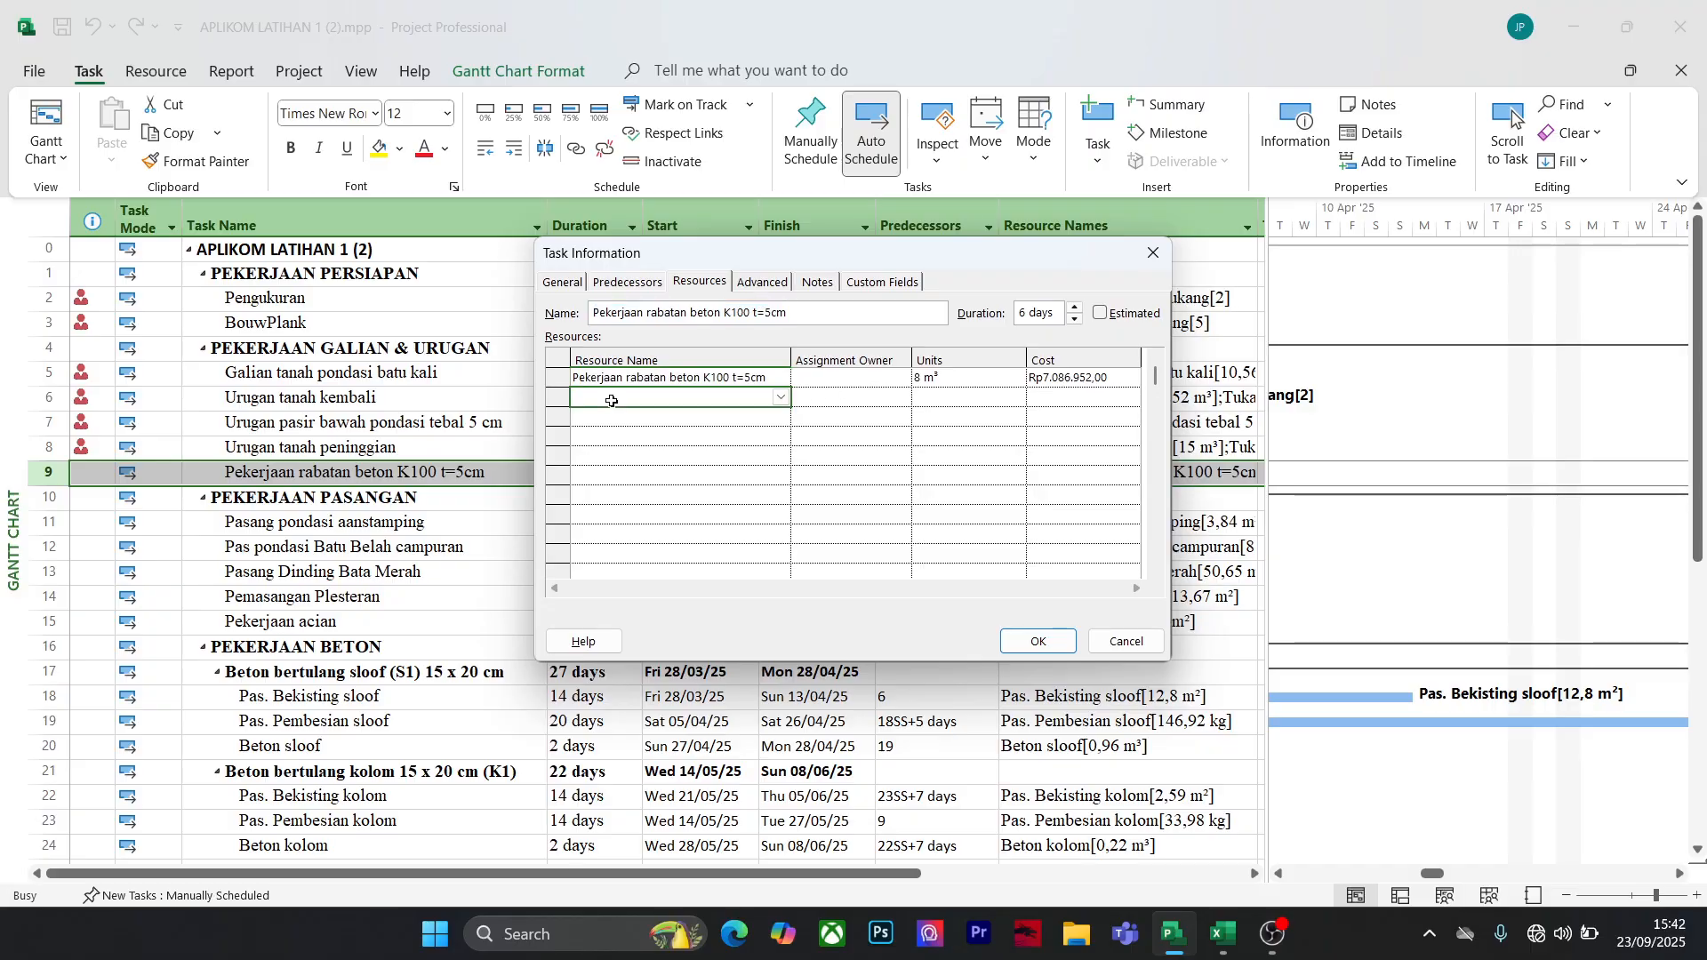
{"action": "type", "text": "Tukang"}
{"action": "left_click", "coordinate": [952, 397]}
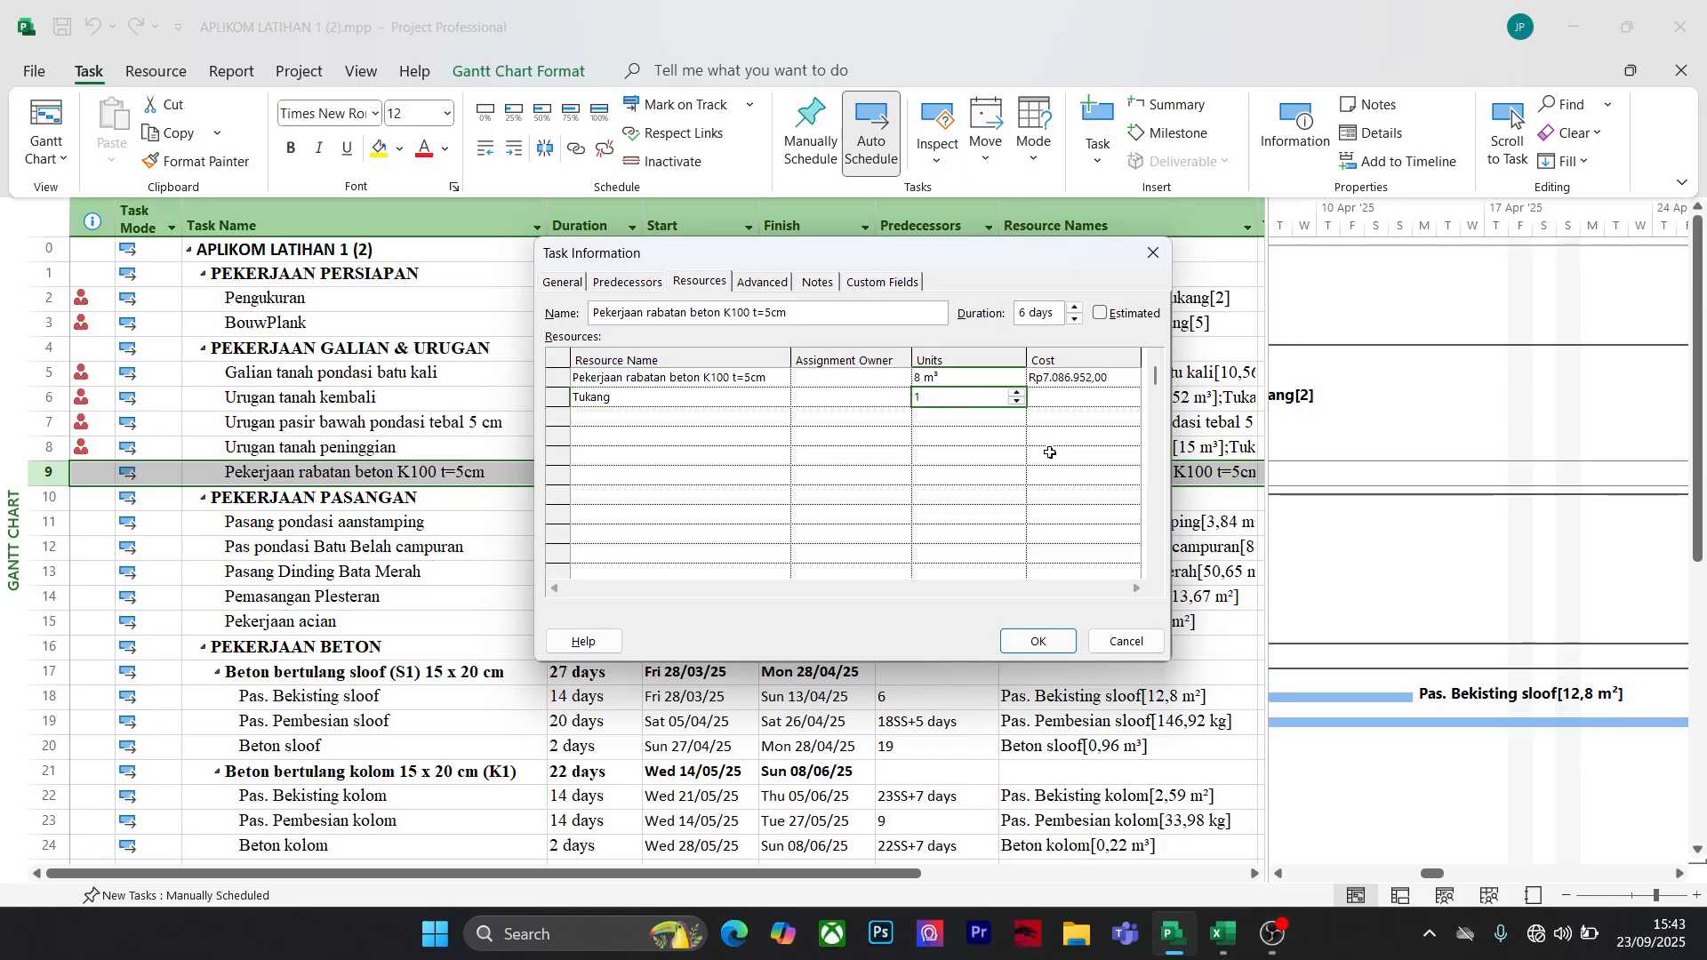
{"action": "type", "text": "4"}
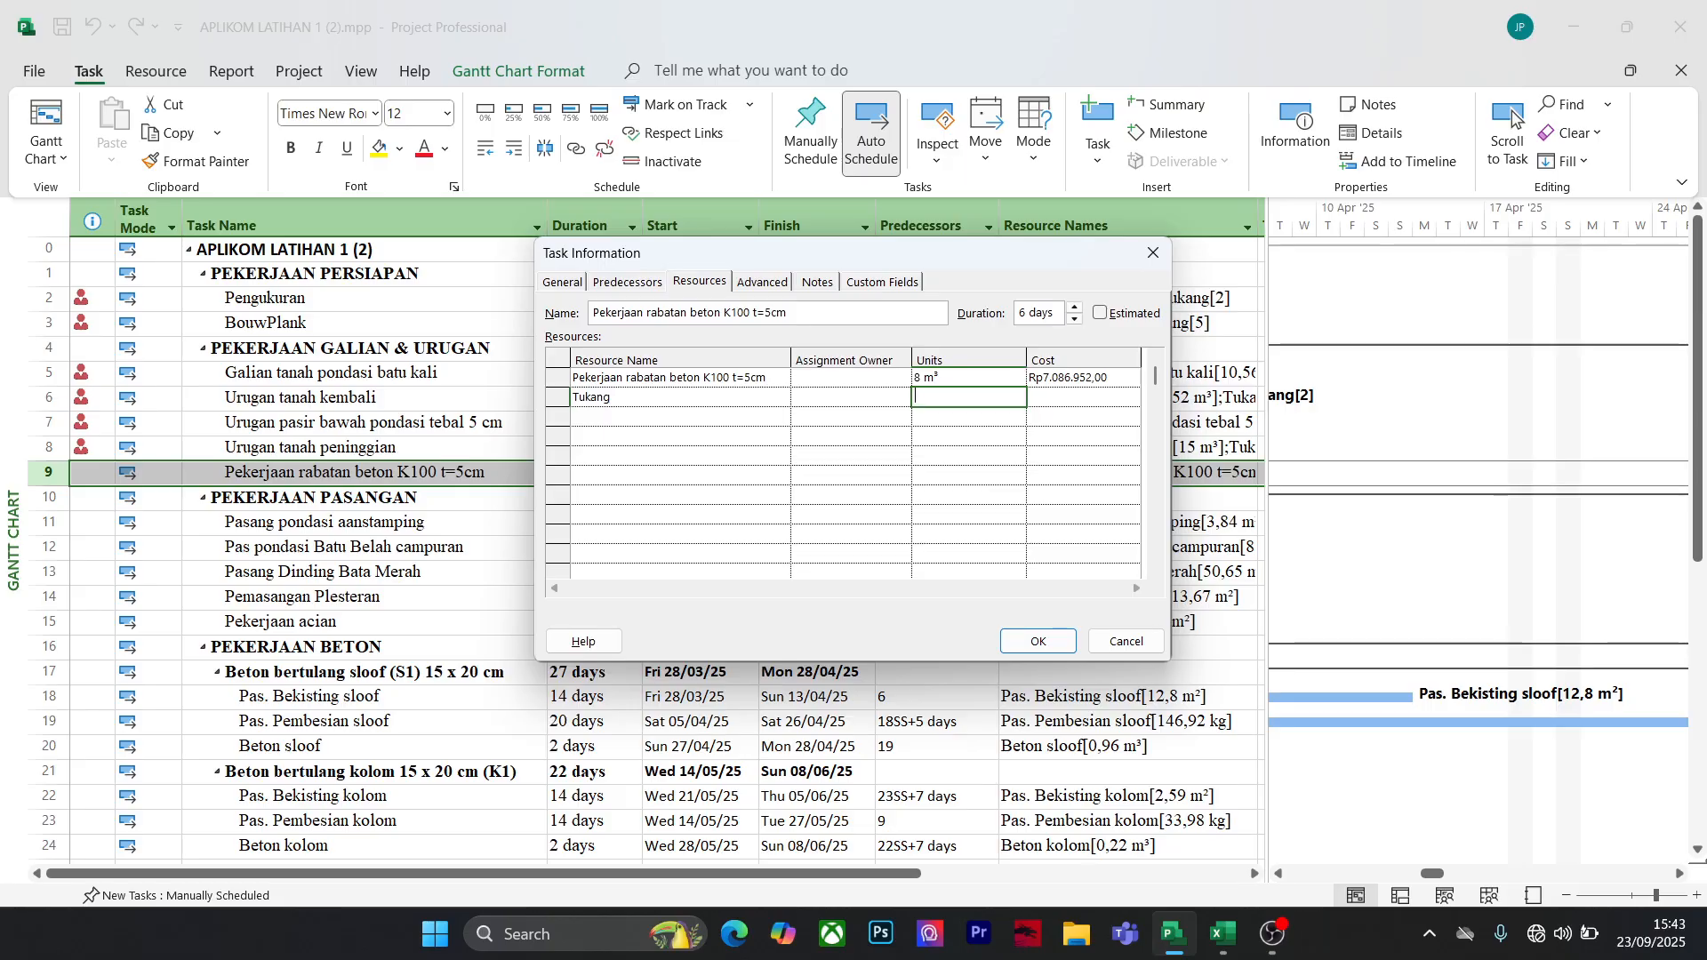
{"action": "type", "text": "3"}
{"action": "left_click", "coordinate": [1038, 641]}
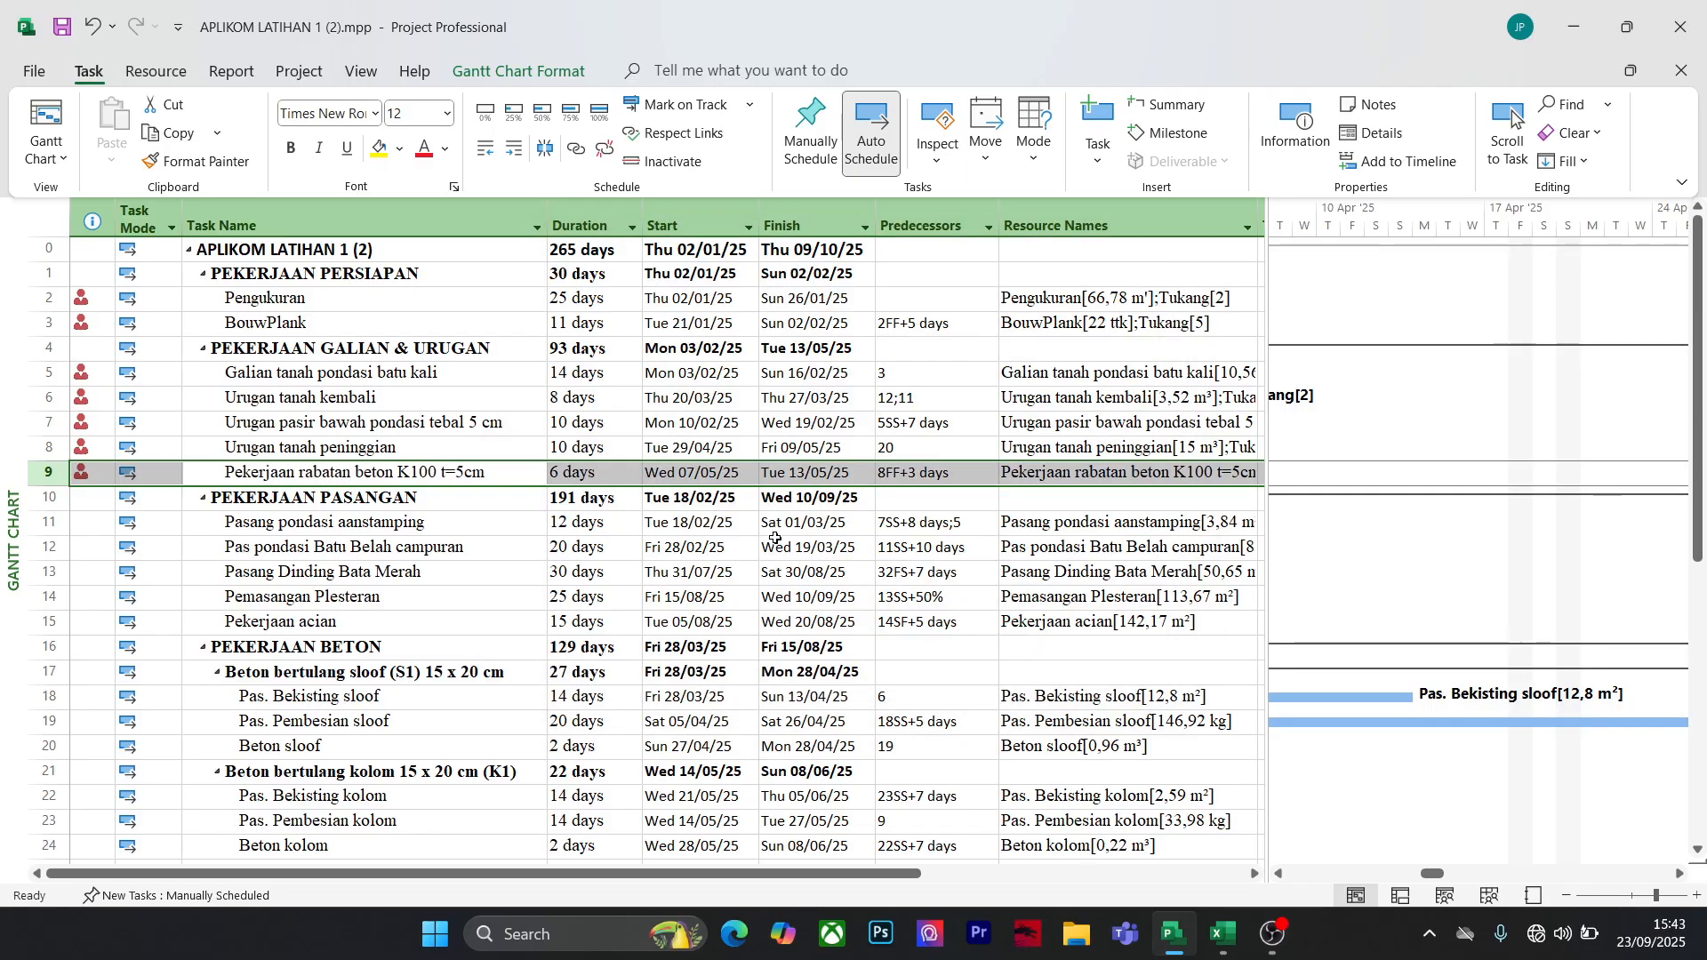
{"action": "left_click", "coordinate": [934, 498]}
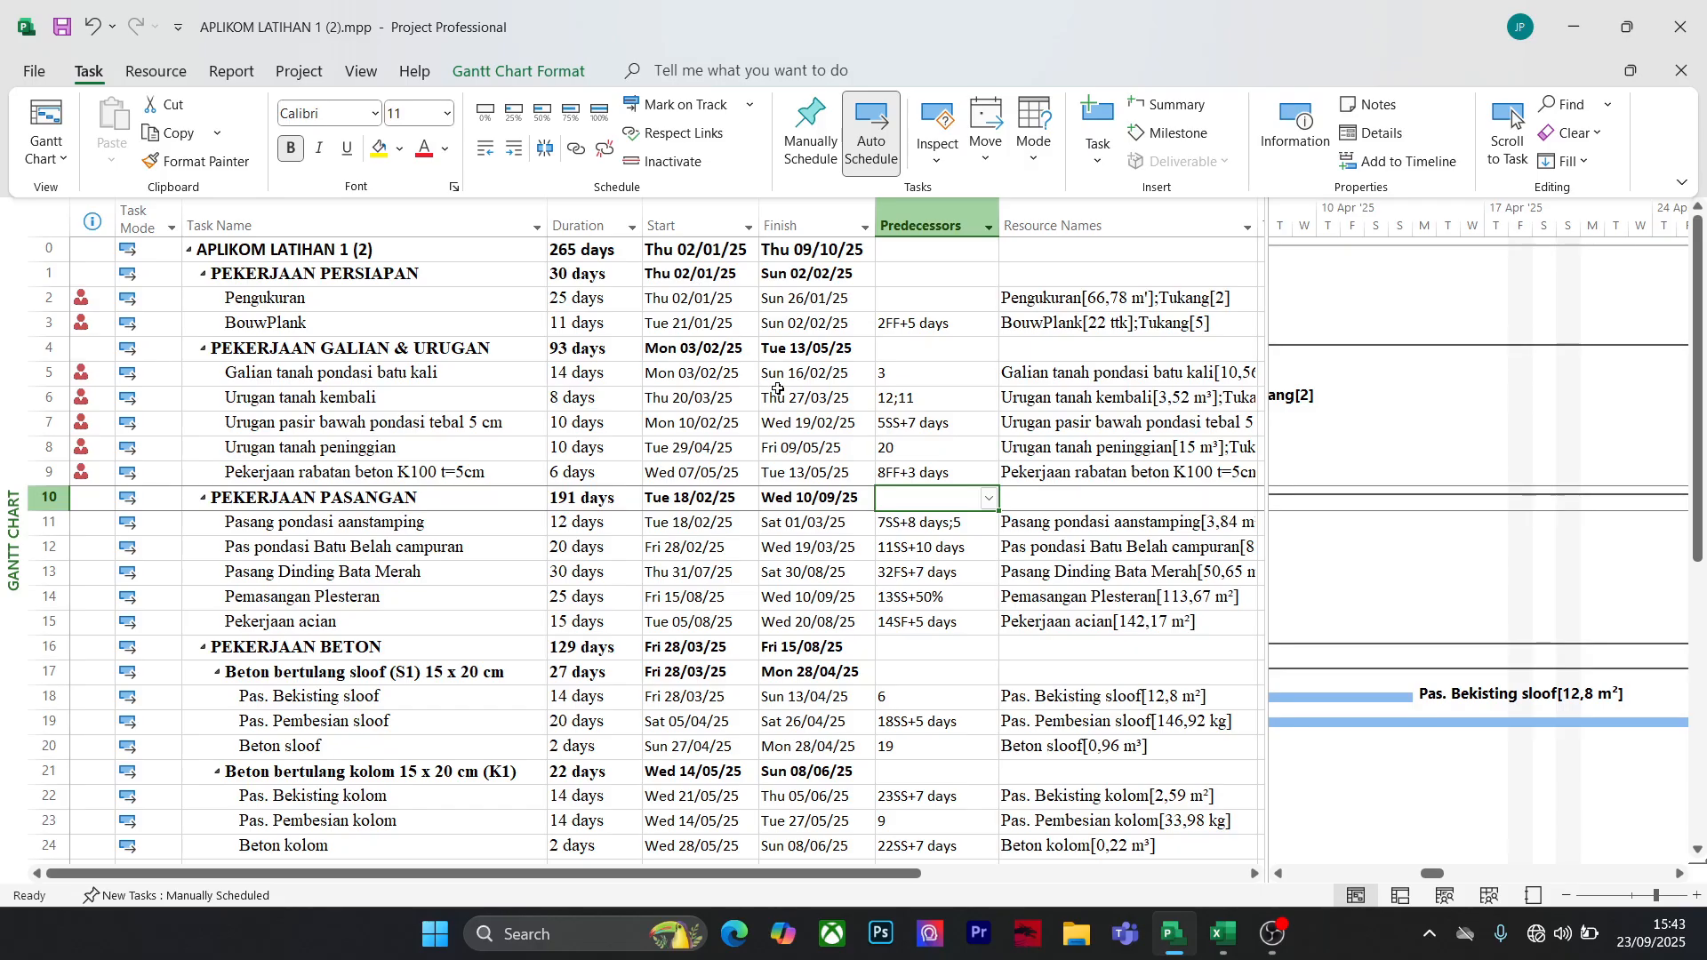
Open the Task Usage view and examine the daily work hours assigned to Tukang and the material resources of each task
{"action": "left_click", "coordinate": [46, 168]}
{"action": "left_click", "coordinate": [96, 437]}
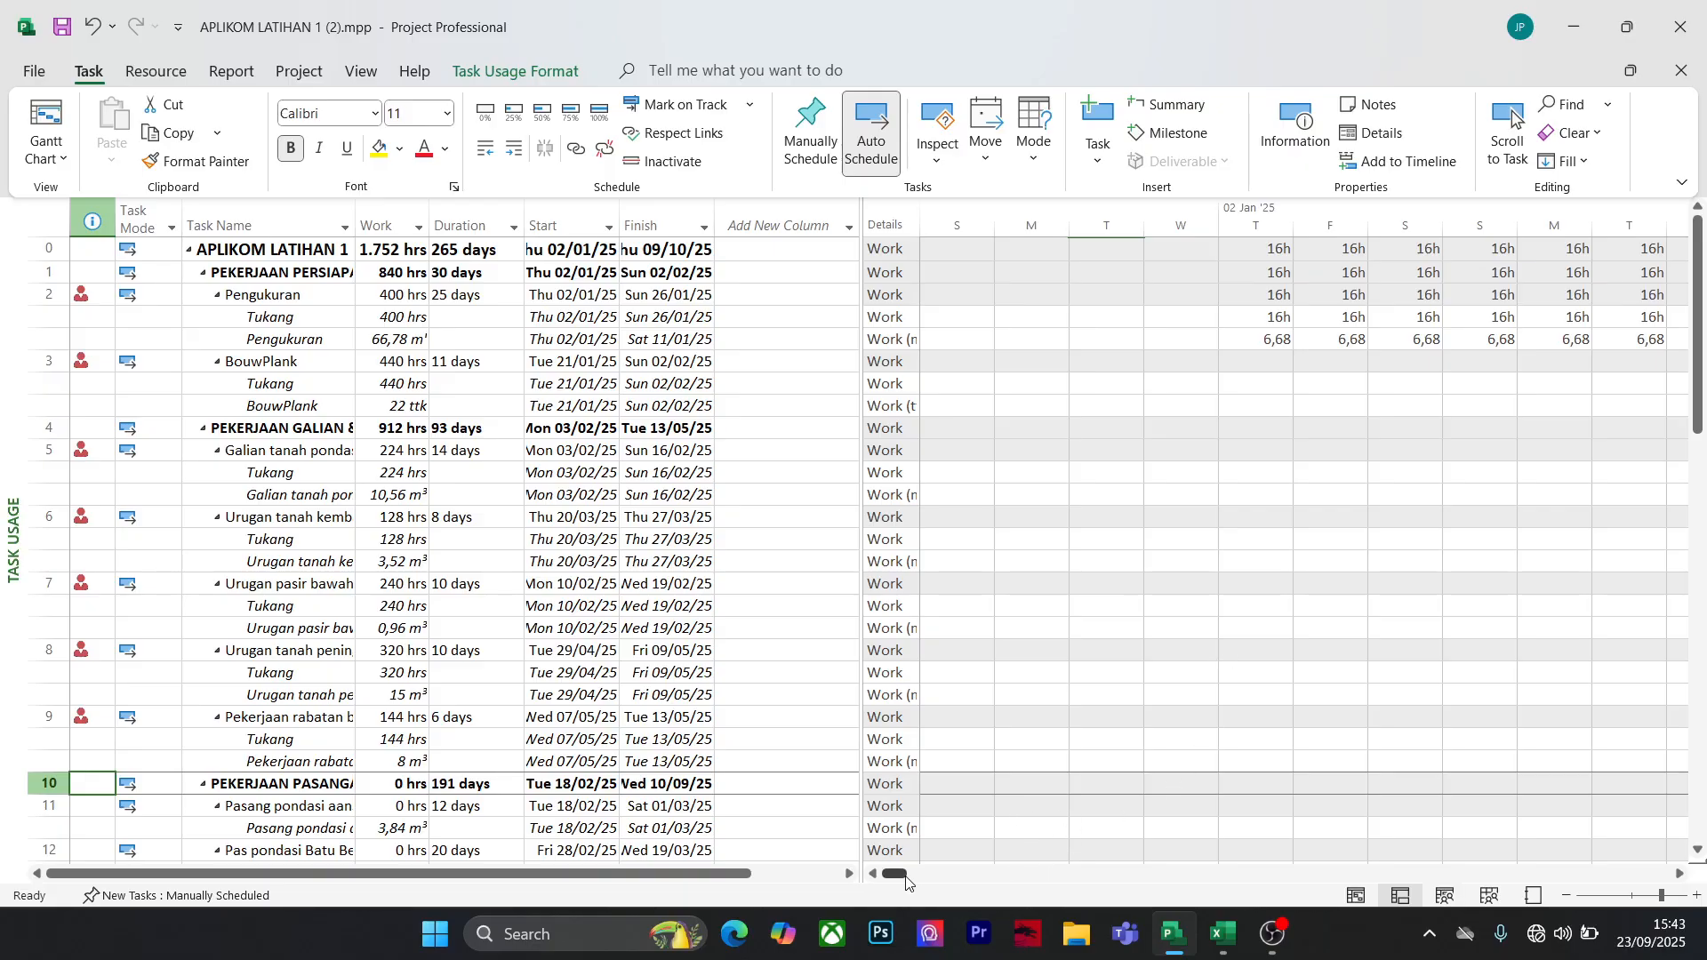
{"action": "left_click_drag", "start_coordinate": [896, 875], "coordinate": [972, 874]}
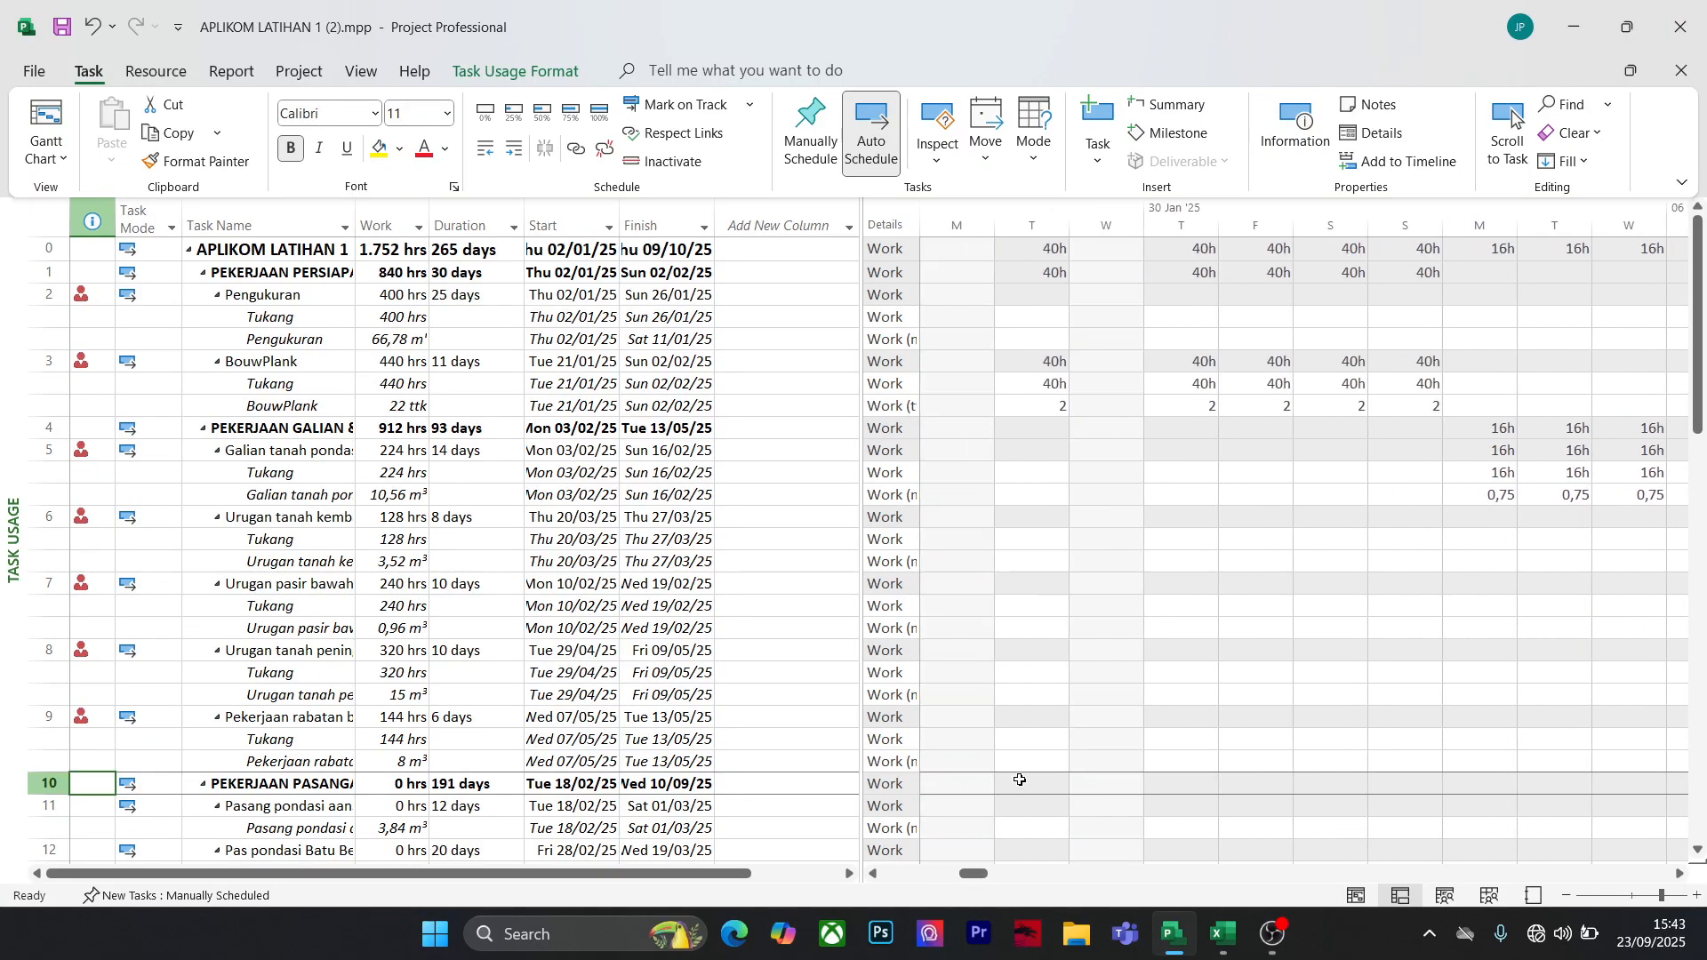
{"action": "scroll", "coordinate": [1174, 545], "scroll_direction": "down", "scroll_amount": 2}
{"action": "scroll", "coordinate": [1174, 545], "scroll_direction": "down", "scroll_amount": 6}
{"action": "scroll", "coordinate": [1174, 543], "scroll_direction": "up", "scroll_amount": 4}
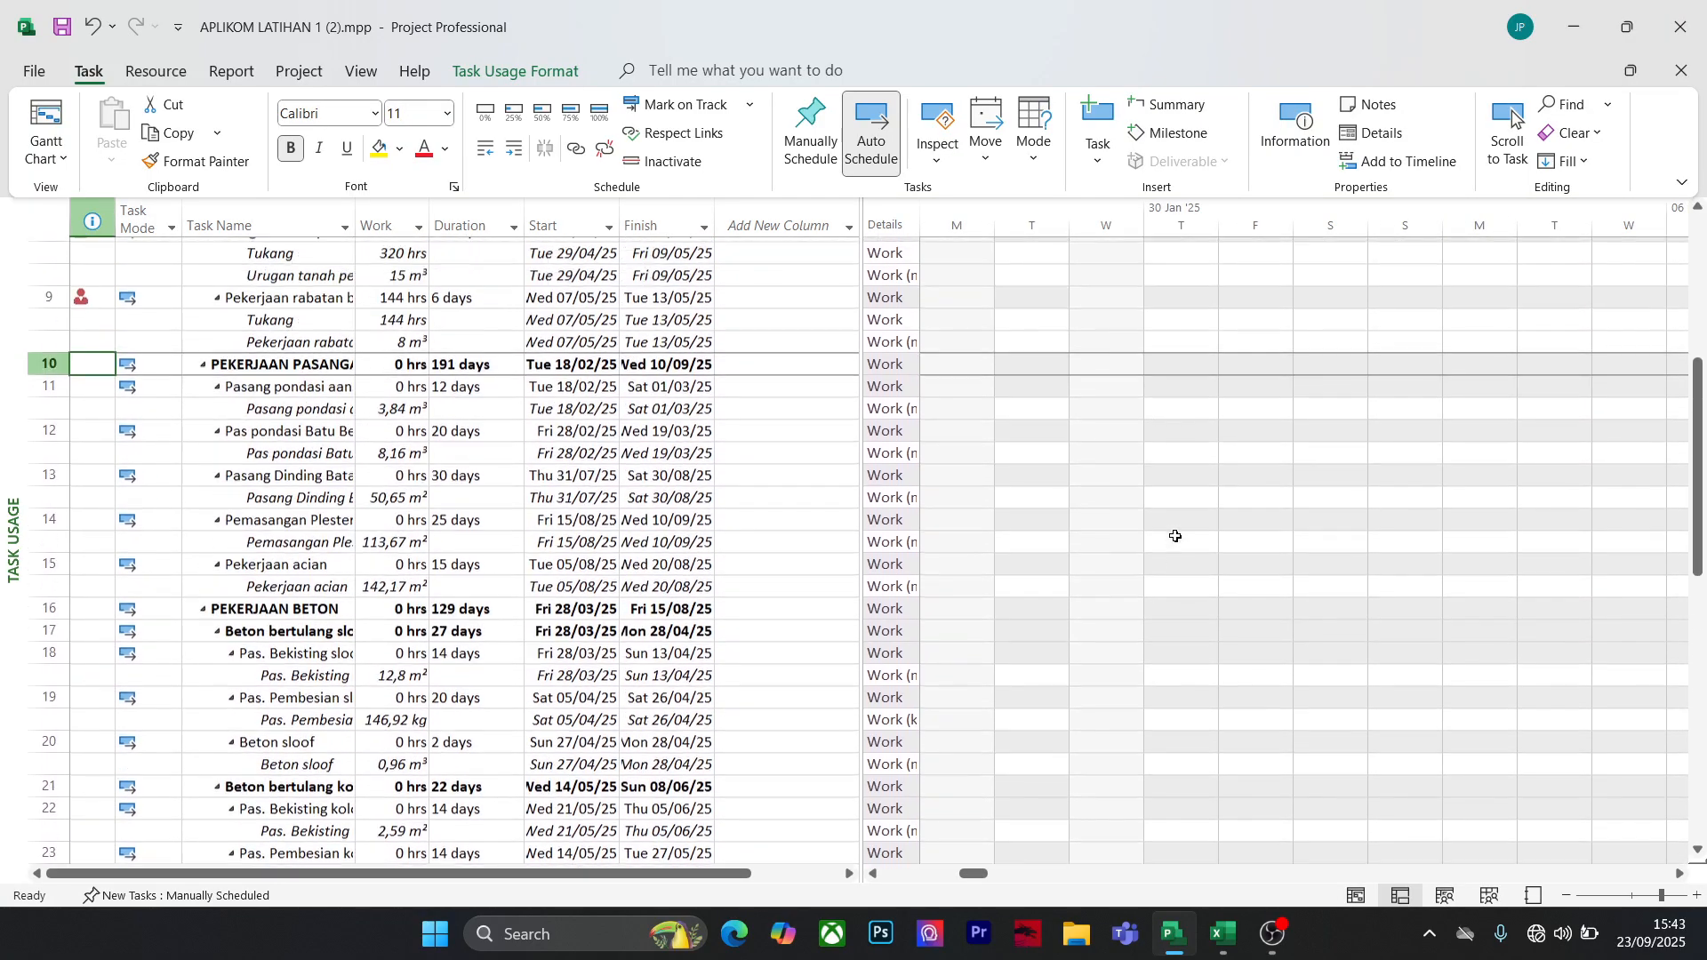
{"action": "scroll", "coordinate": [1175, 536], "scroll_direction": "down", "scroll_amount": 2}
{"action": "scroll", "coordinate": [1182, 560], "scroll_direction": "up", "scroll_amount": 8}
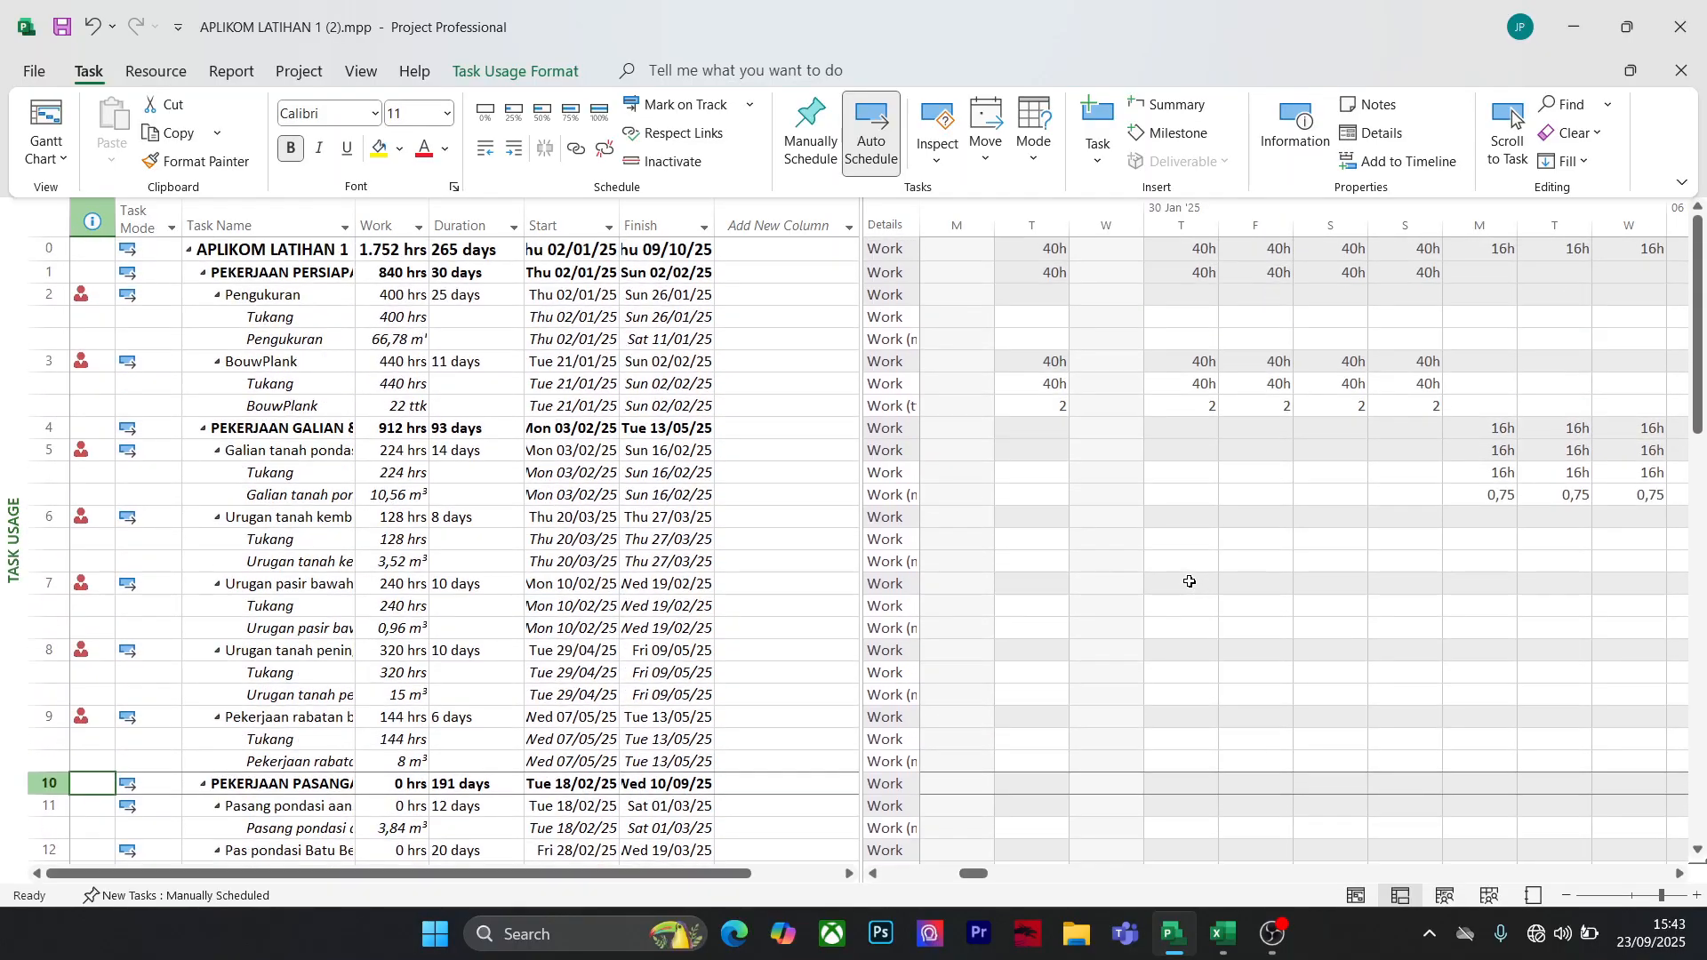
{"action": "scroll", "coordinate": [1190, 582], "scroll_direction": "down", "scroll_amount": 2}
{"action": "scroll", "coordinate": [1190, 581], "scroll_direction": "up", "scroll_amount": 1}
{"action": "scroll", "coordinate": [1190, 582], "scroll_direction": "down", "scroll_amount": 1}
{"action": "scroll", "coordinate": [1190, 582], "scroll_direction": "up", "scroll_amount": 1}
{"action": "left_click", "coordinate": [1200, 366]}
{"action": "left_click", "coordinate": [1192, 400]}
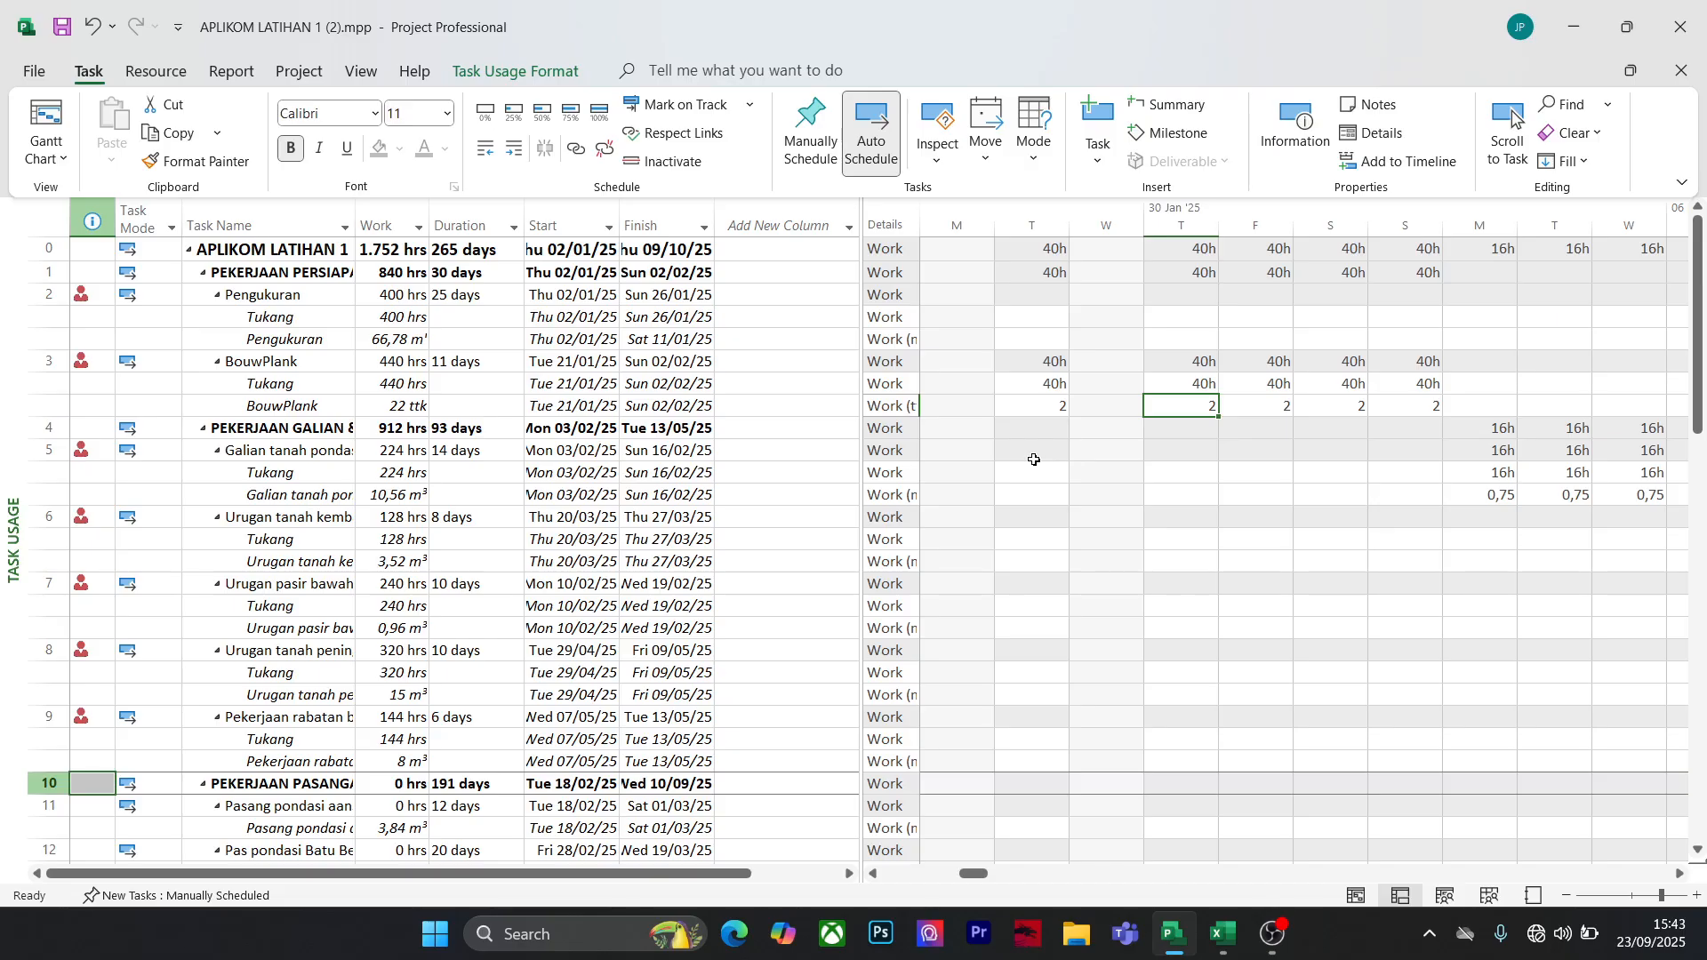
{"action": "left_click", "coordinate": [1306, 473]}
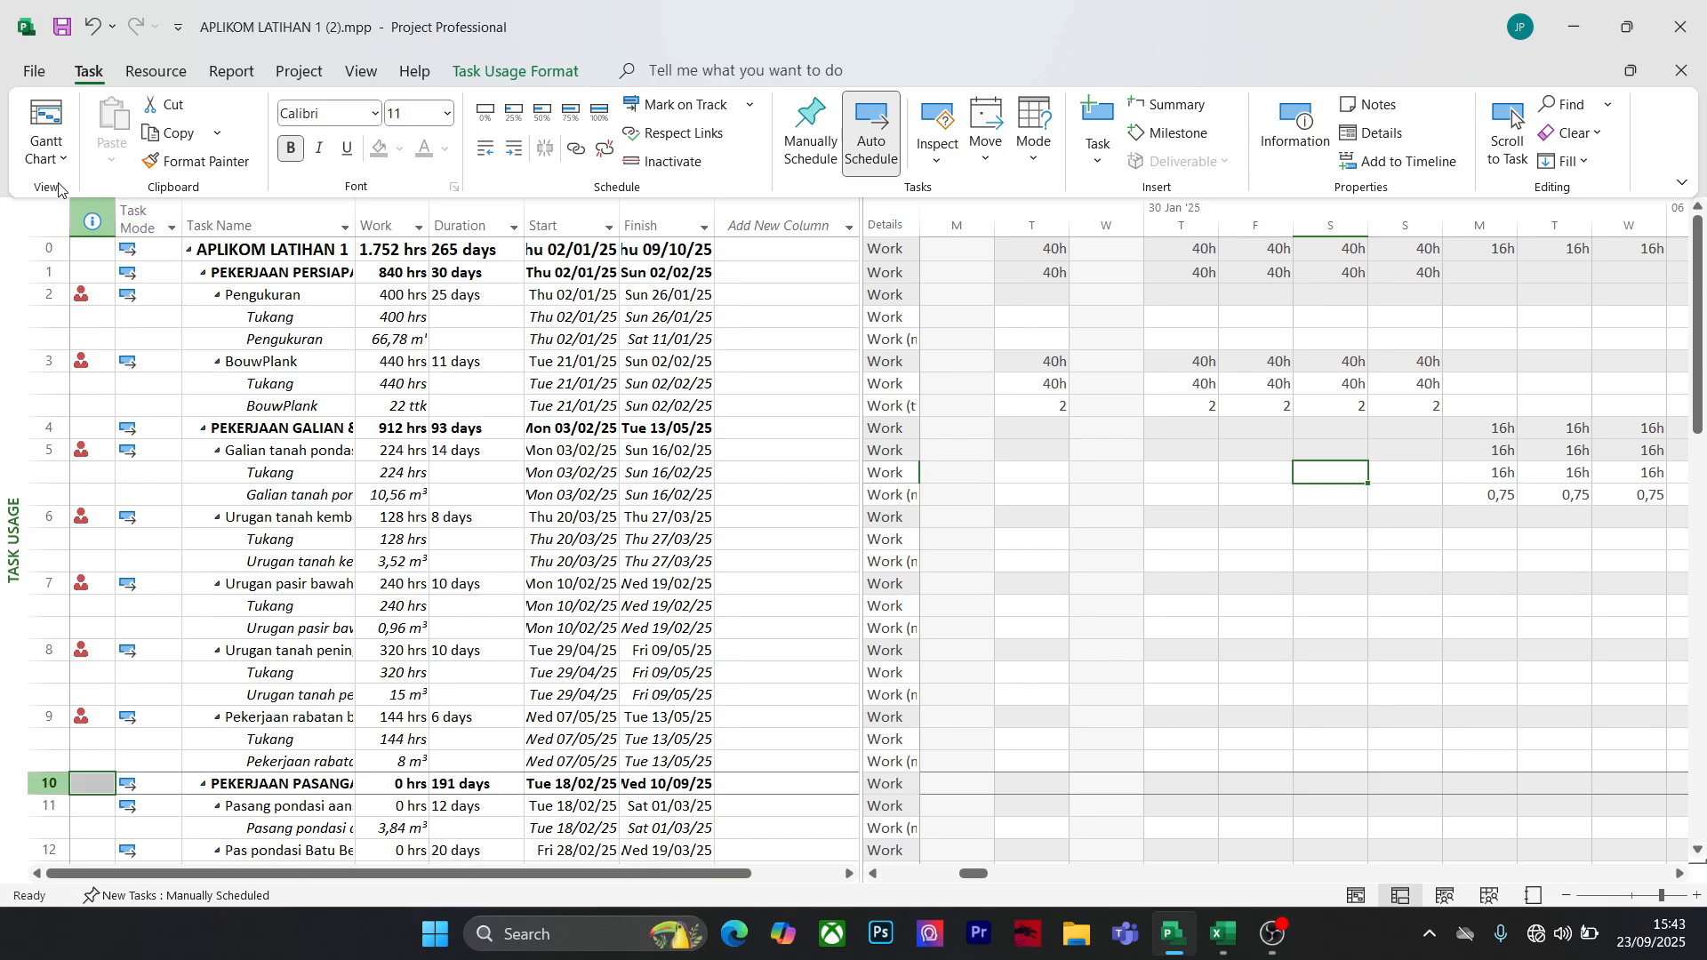
Return to the Gantt Chart view and show the Task Details Form for PEKERJAAN PASANGAN beneath it
{"action": "left_click", "coordinate": [48, 153]}
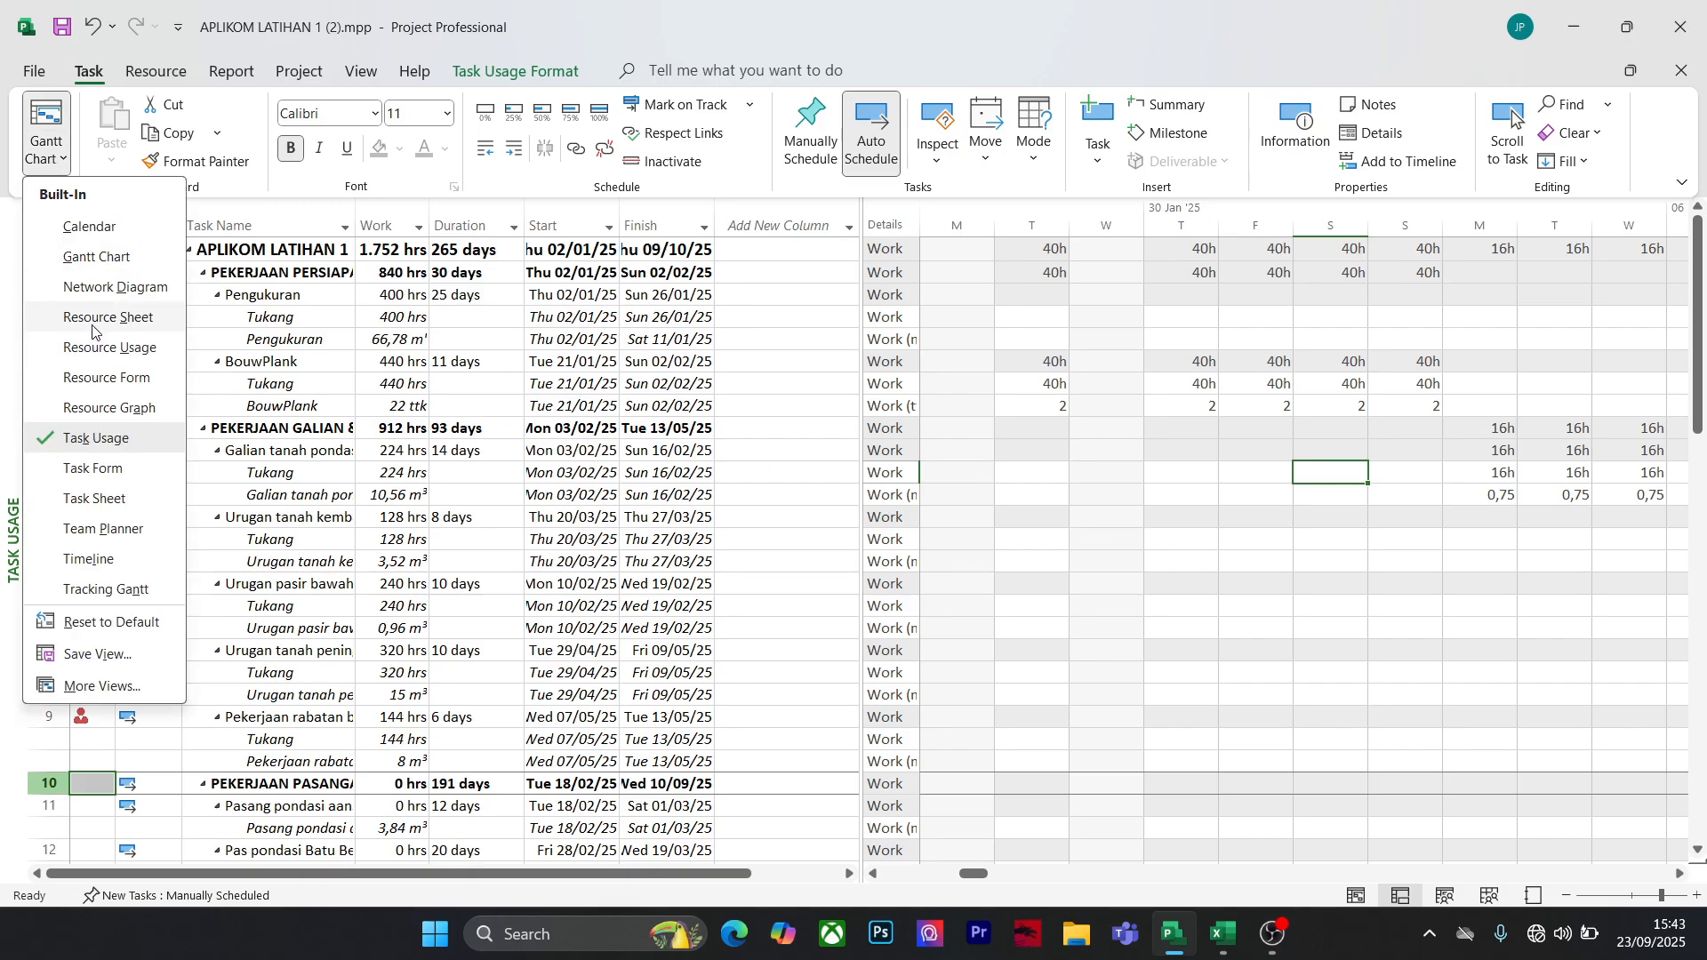
{"action": "left_click", "coordinate": [93, 257]}
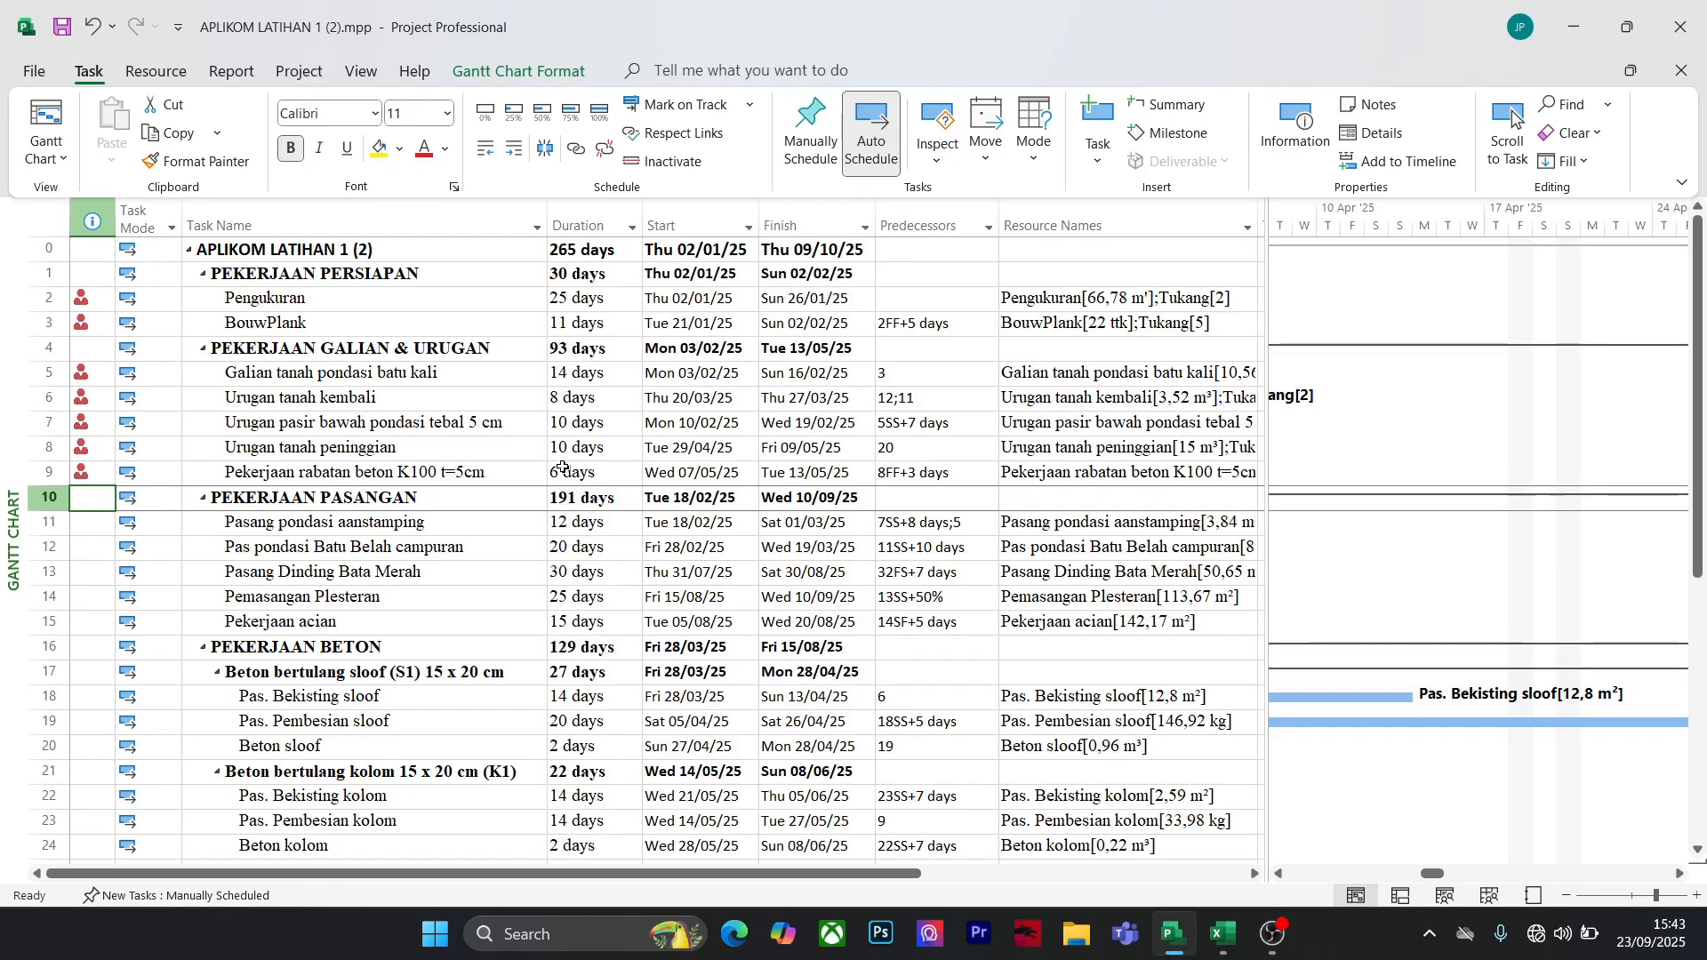
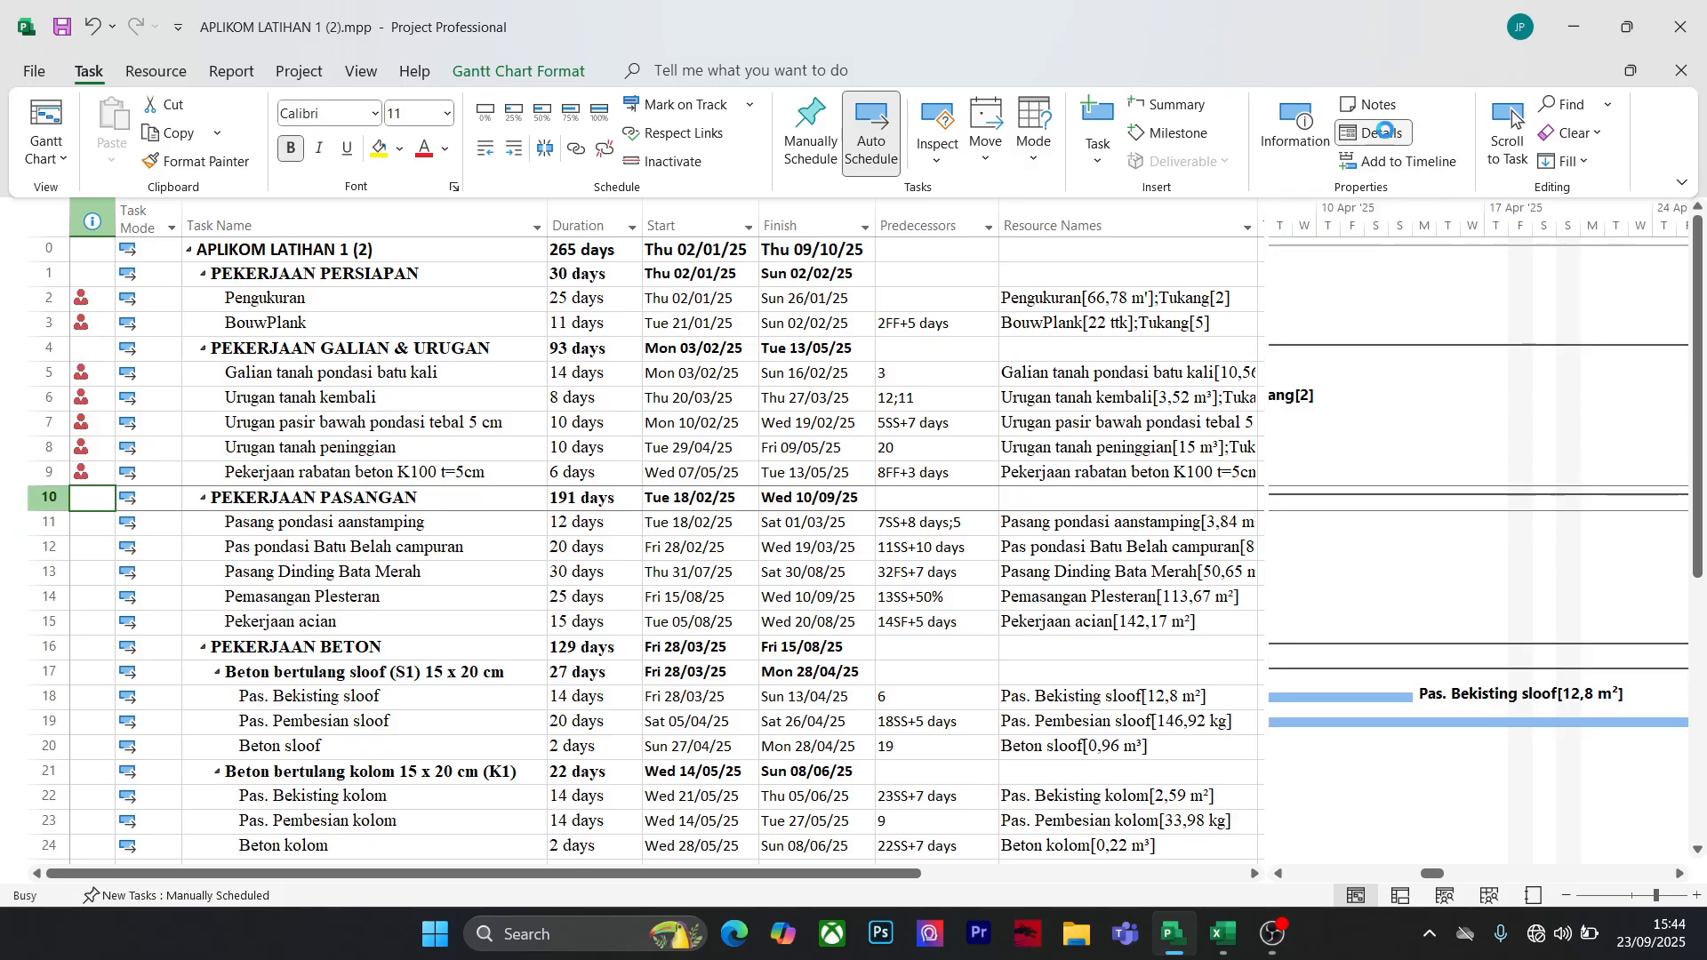
{"action": "left_click", "coordinate": [1384, 133]}
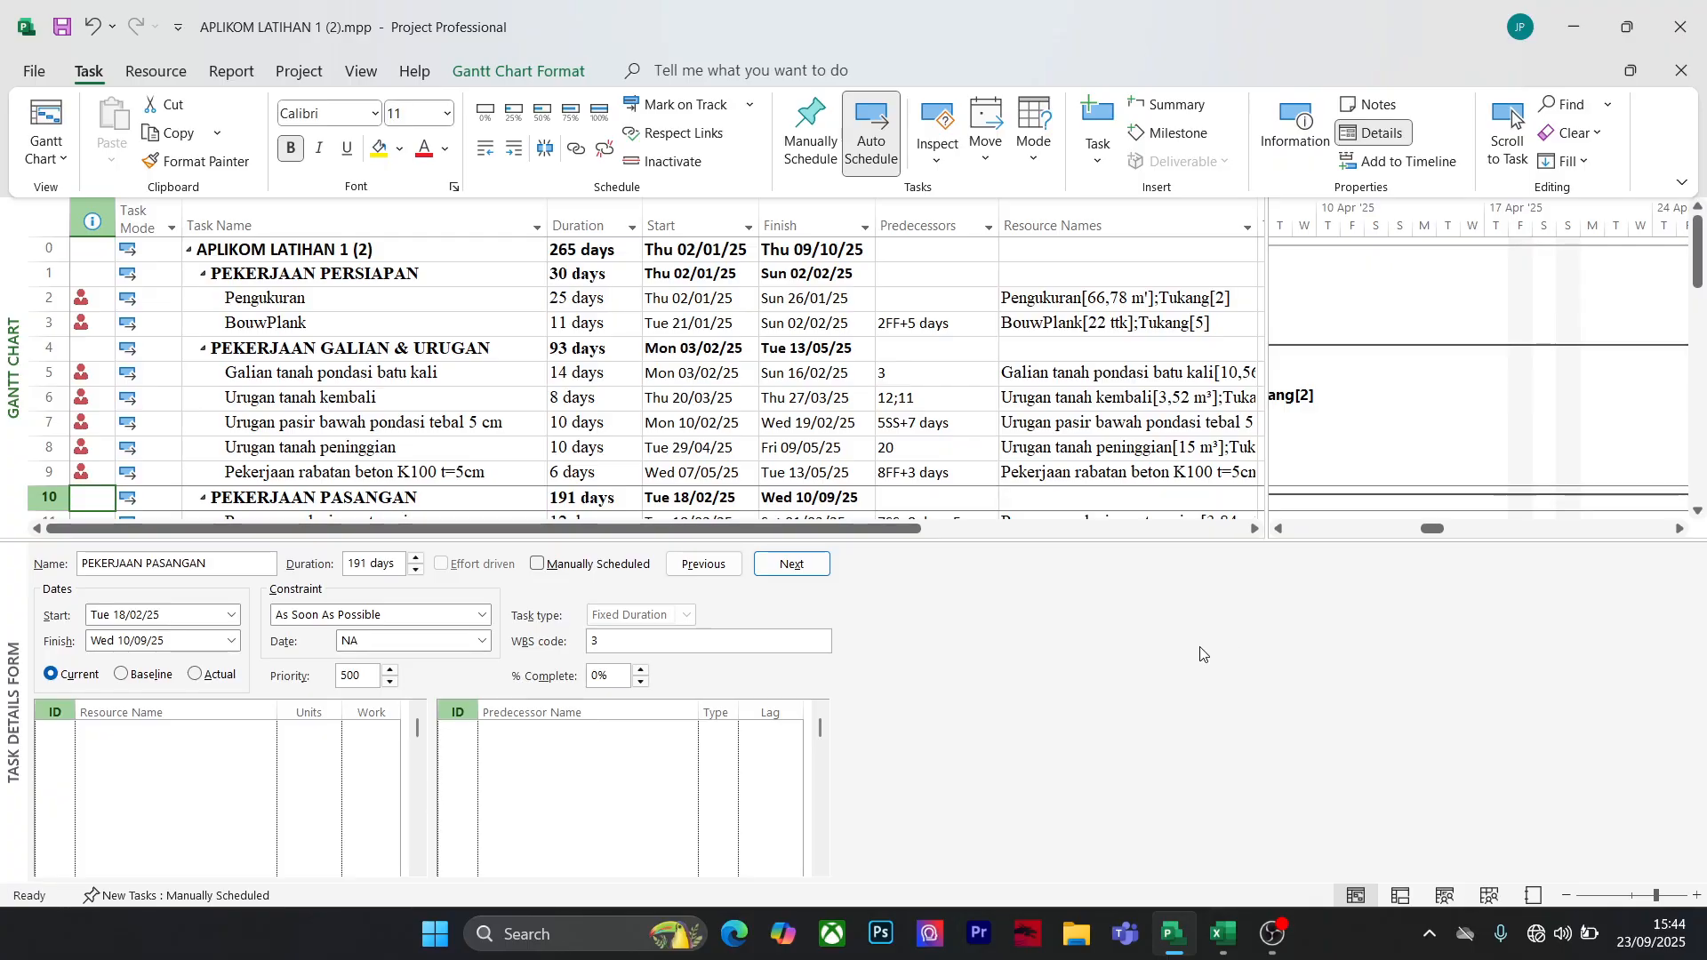
{"action": "left_click", "coordinate": [1157, 632]}
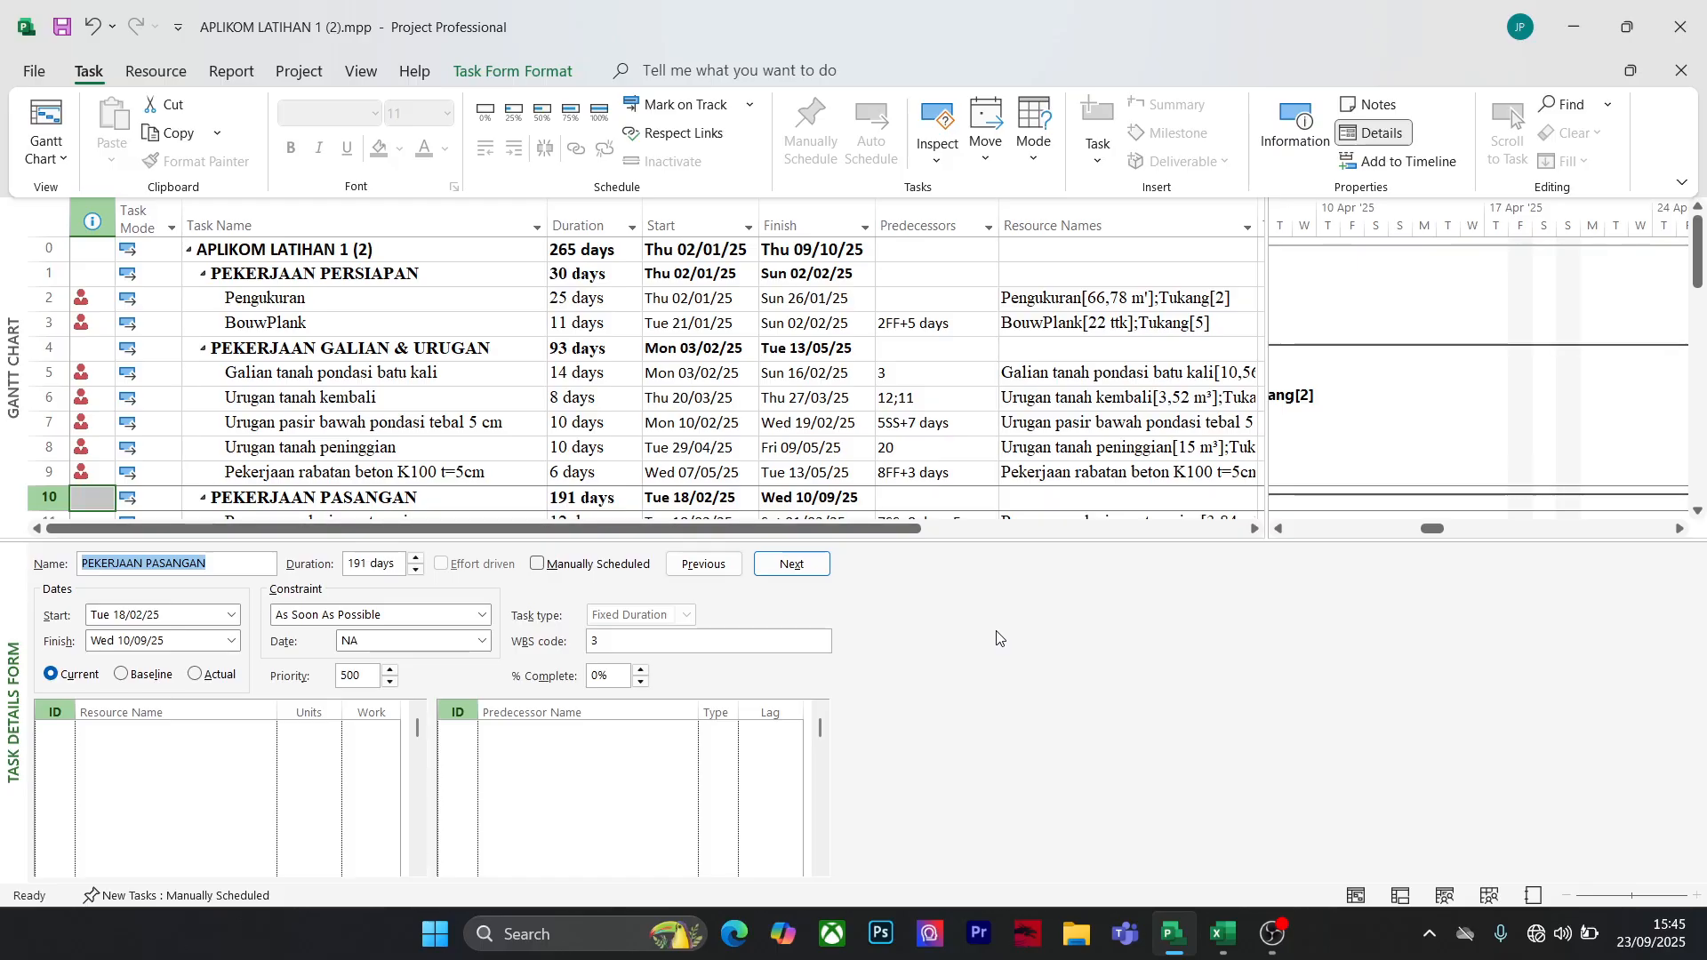
{"action": "left_click", "coordinate": [1286, 930]}
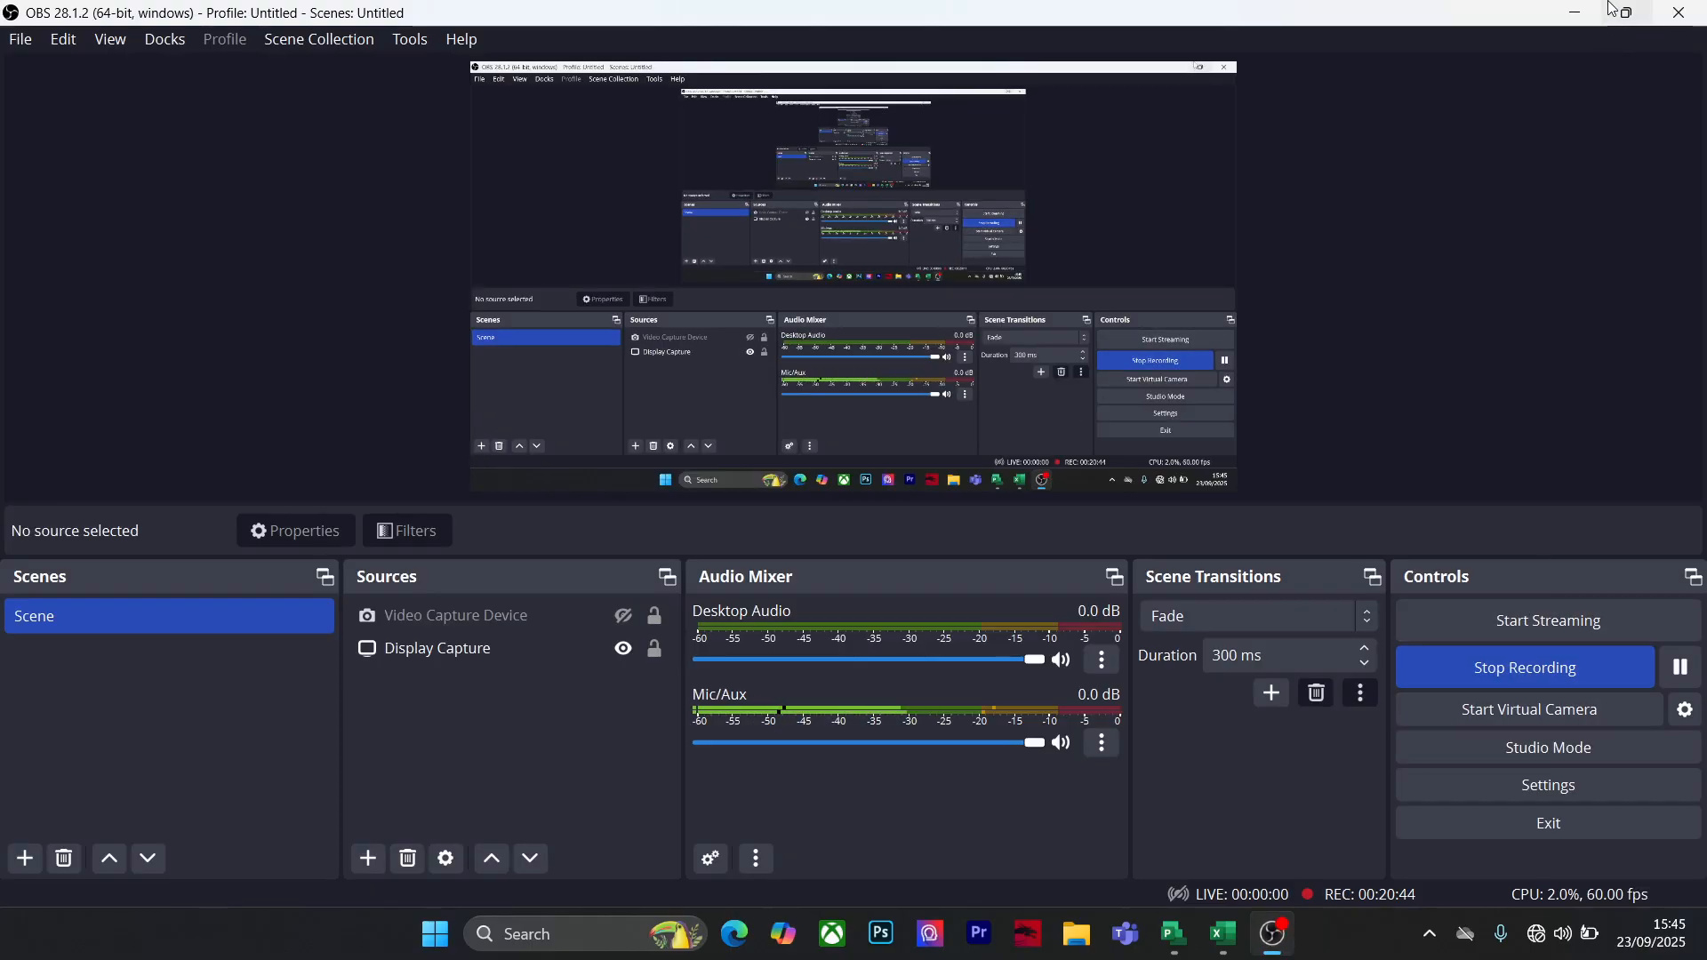
{"action": "left_click", "coordinate": [1575, 13]}
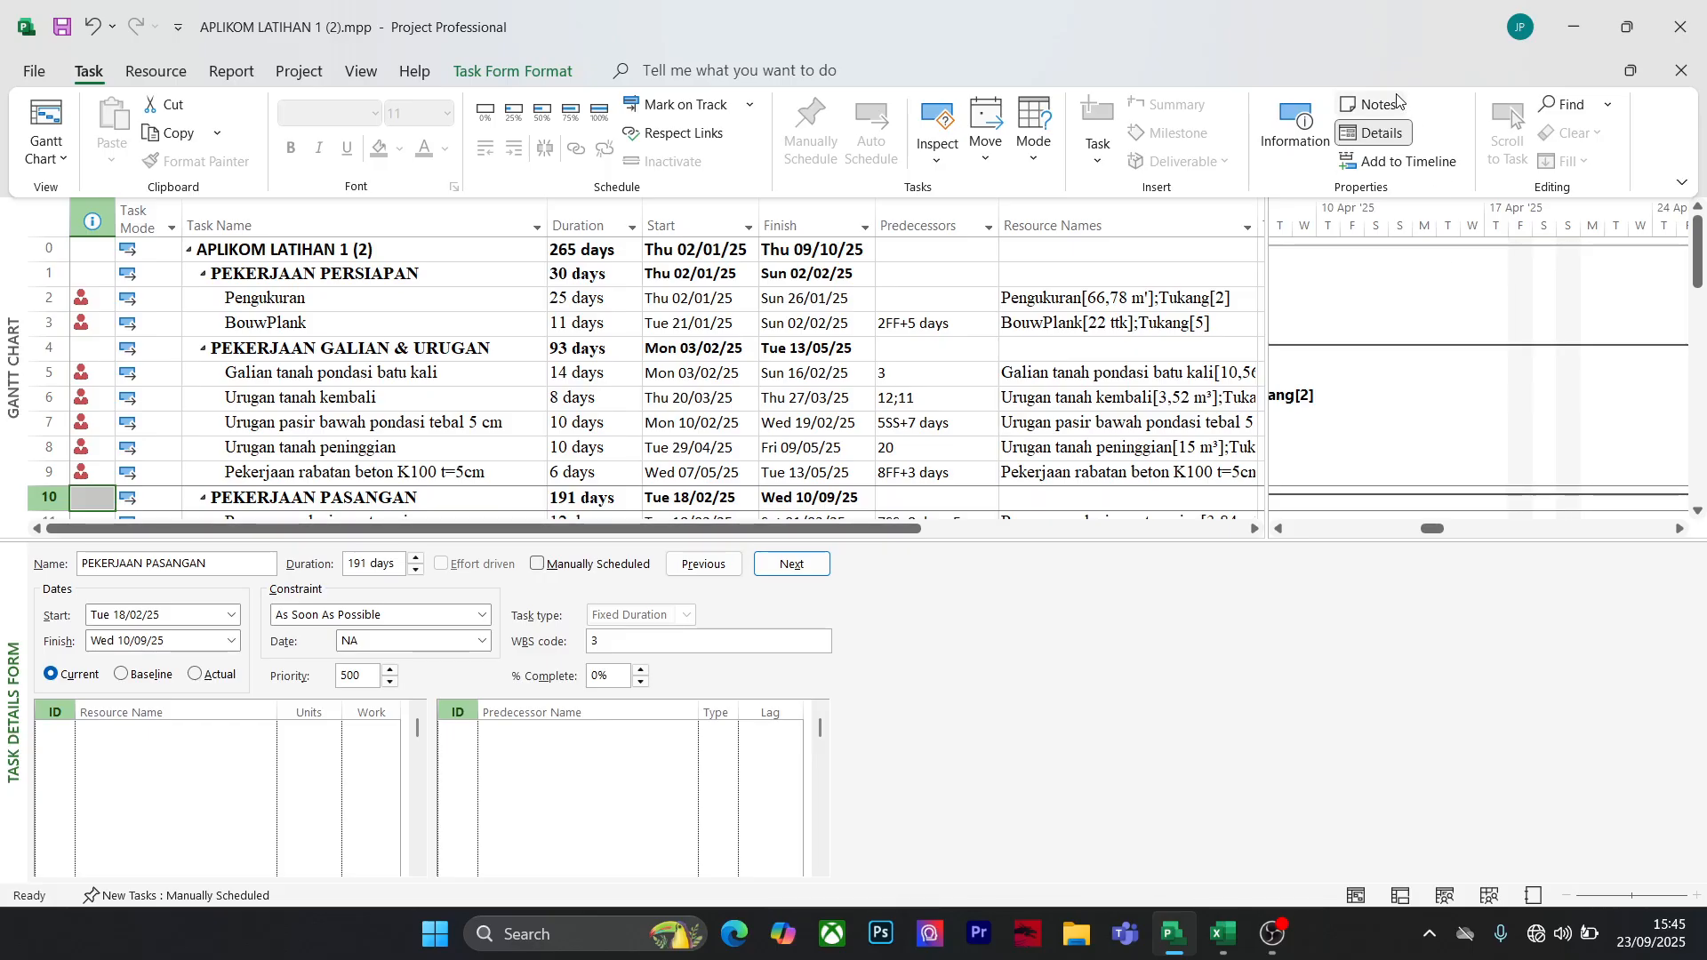
{"action": "left_click", "coordinate": [1378, 139]}
{"action": "left_click", "coordinate": [1379, 139]}
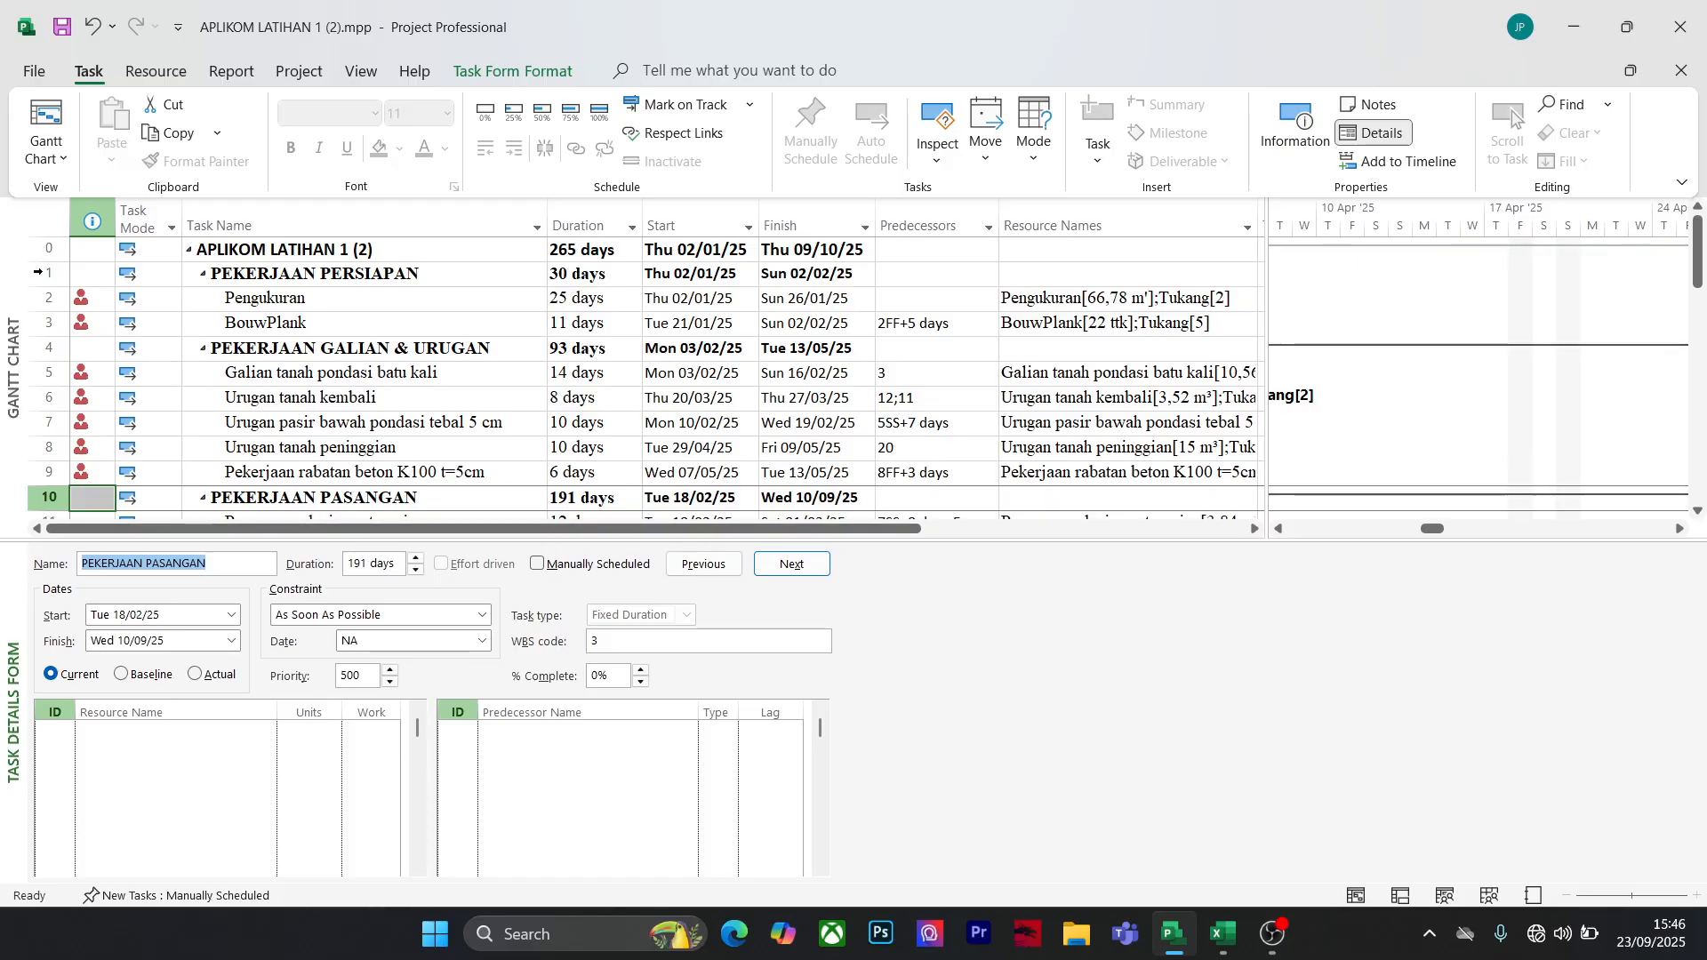
Replace the Task Details Form beneath the Gantt Chart with Task Usage and finally with the Resource Graph
{"action": "left_click", "coordinate": [49, 167]}
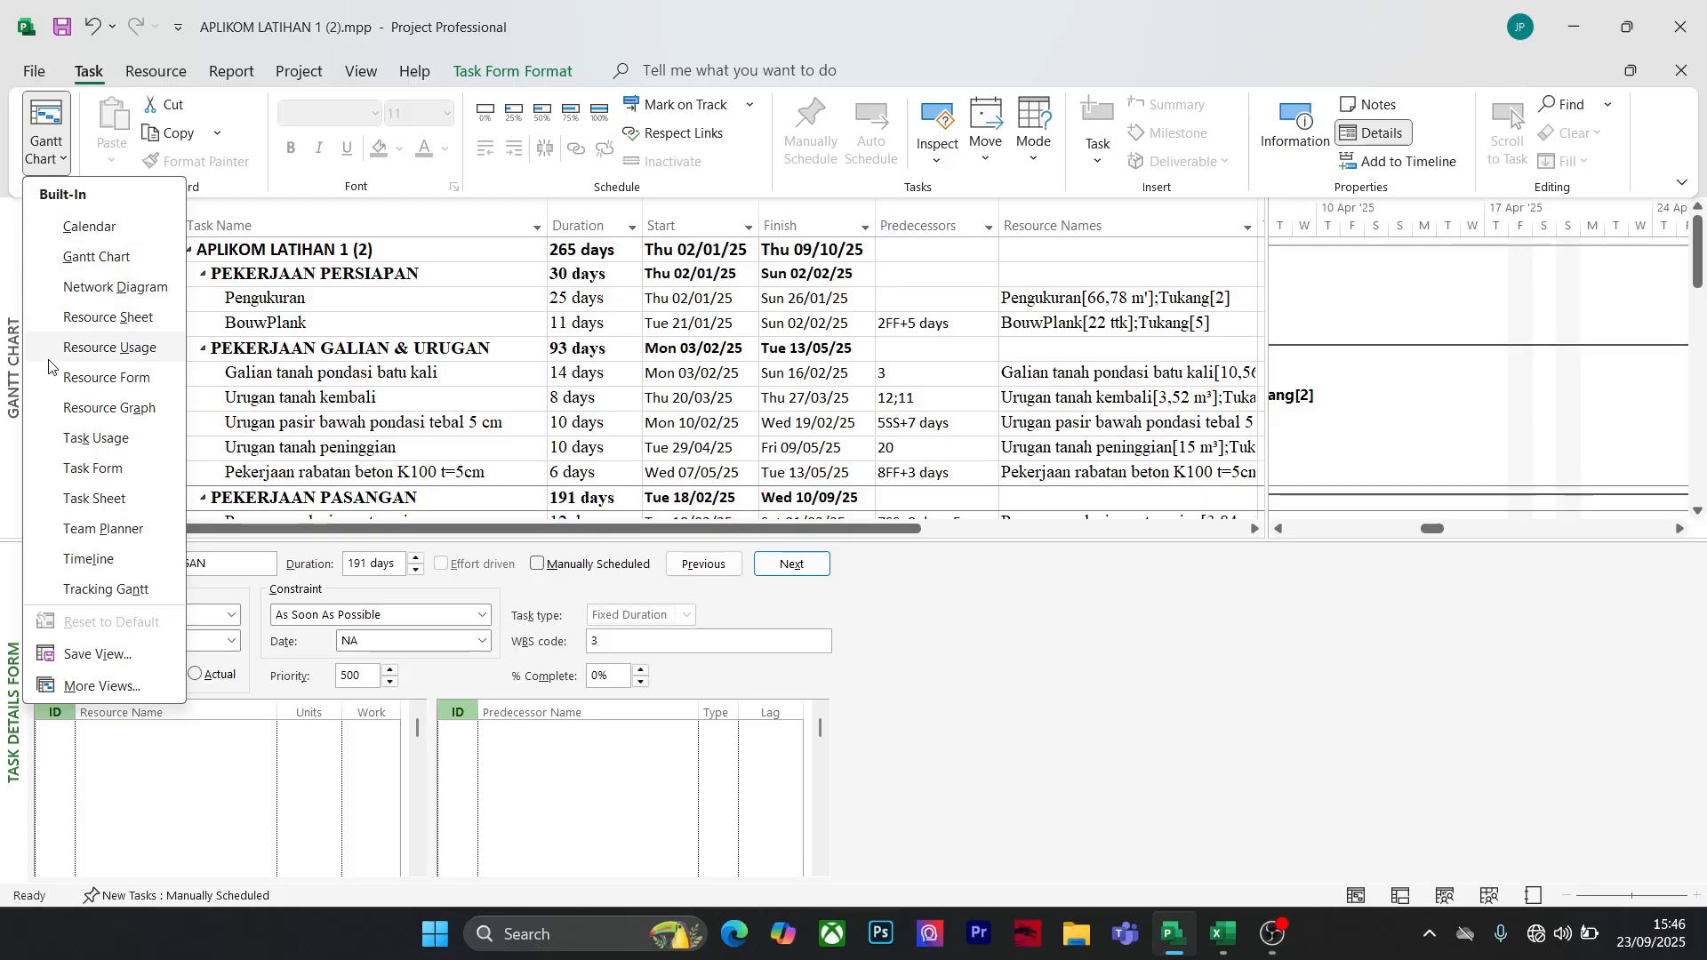
{"action": "left_click", "coordinate": [96, 439]}
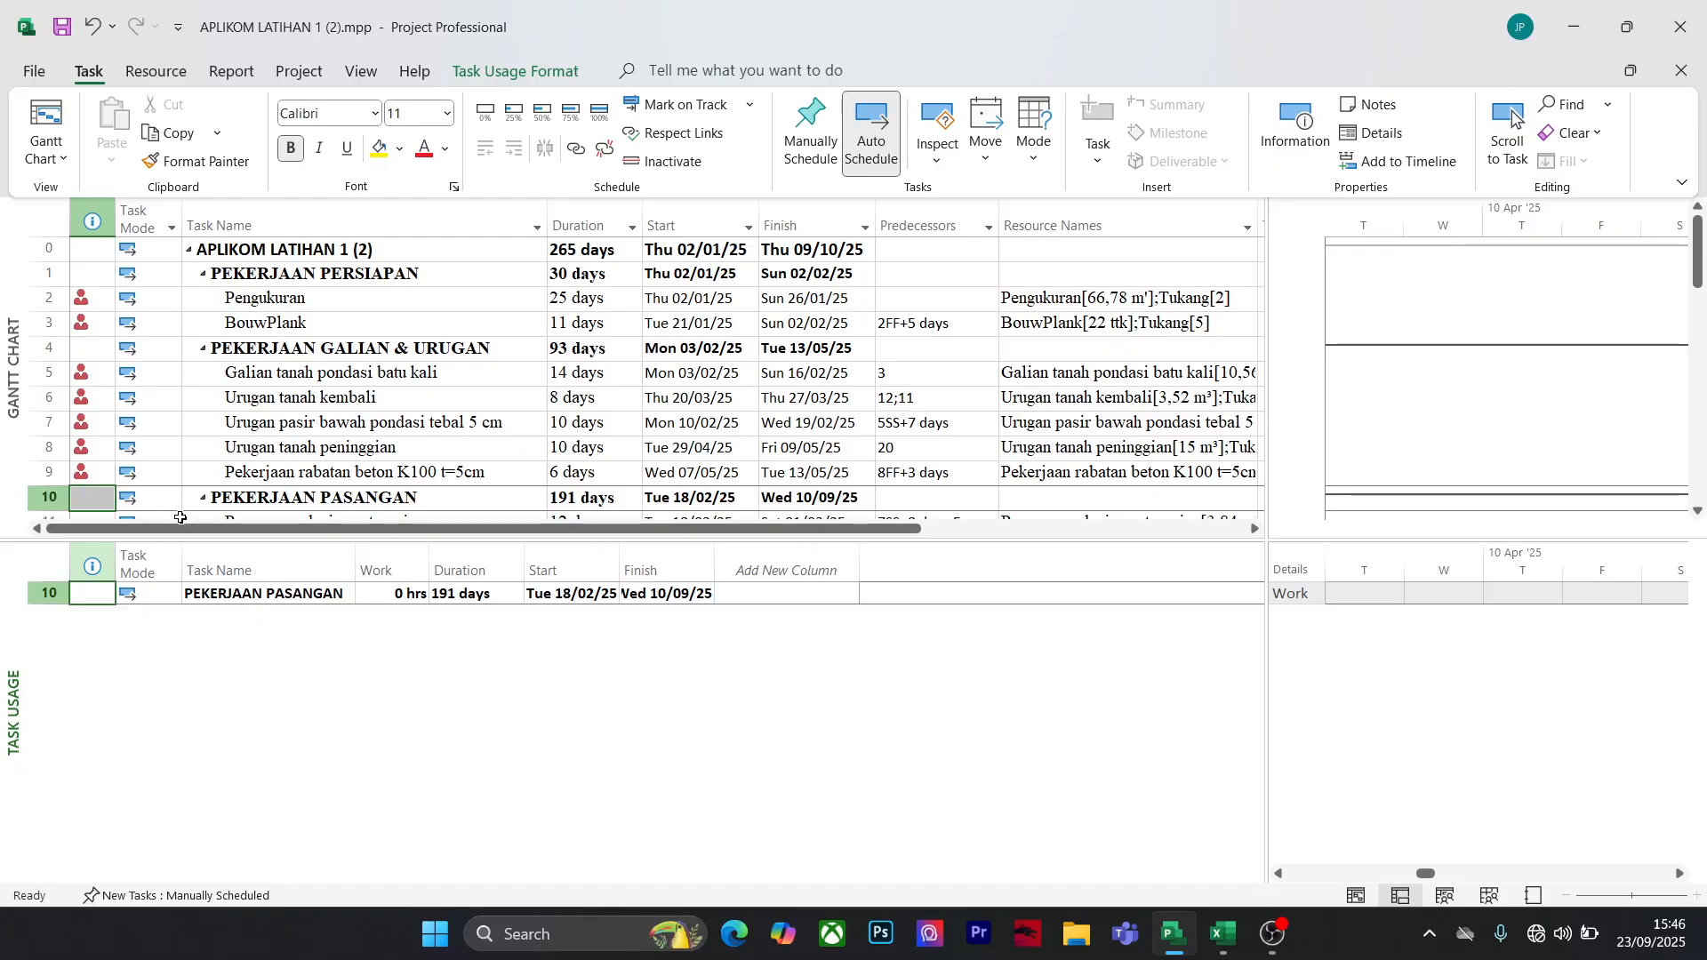
{"action": "left_click", "coordinate": [52, 166]}
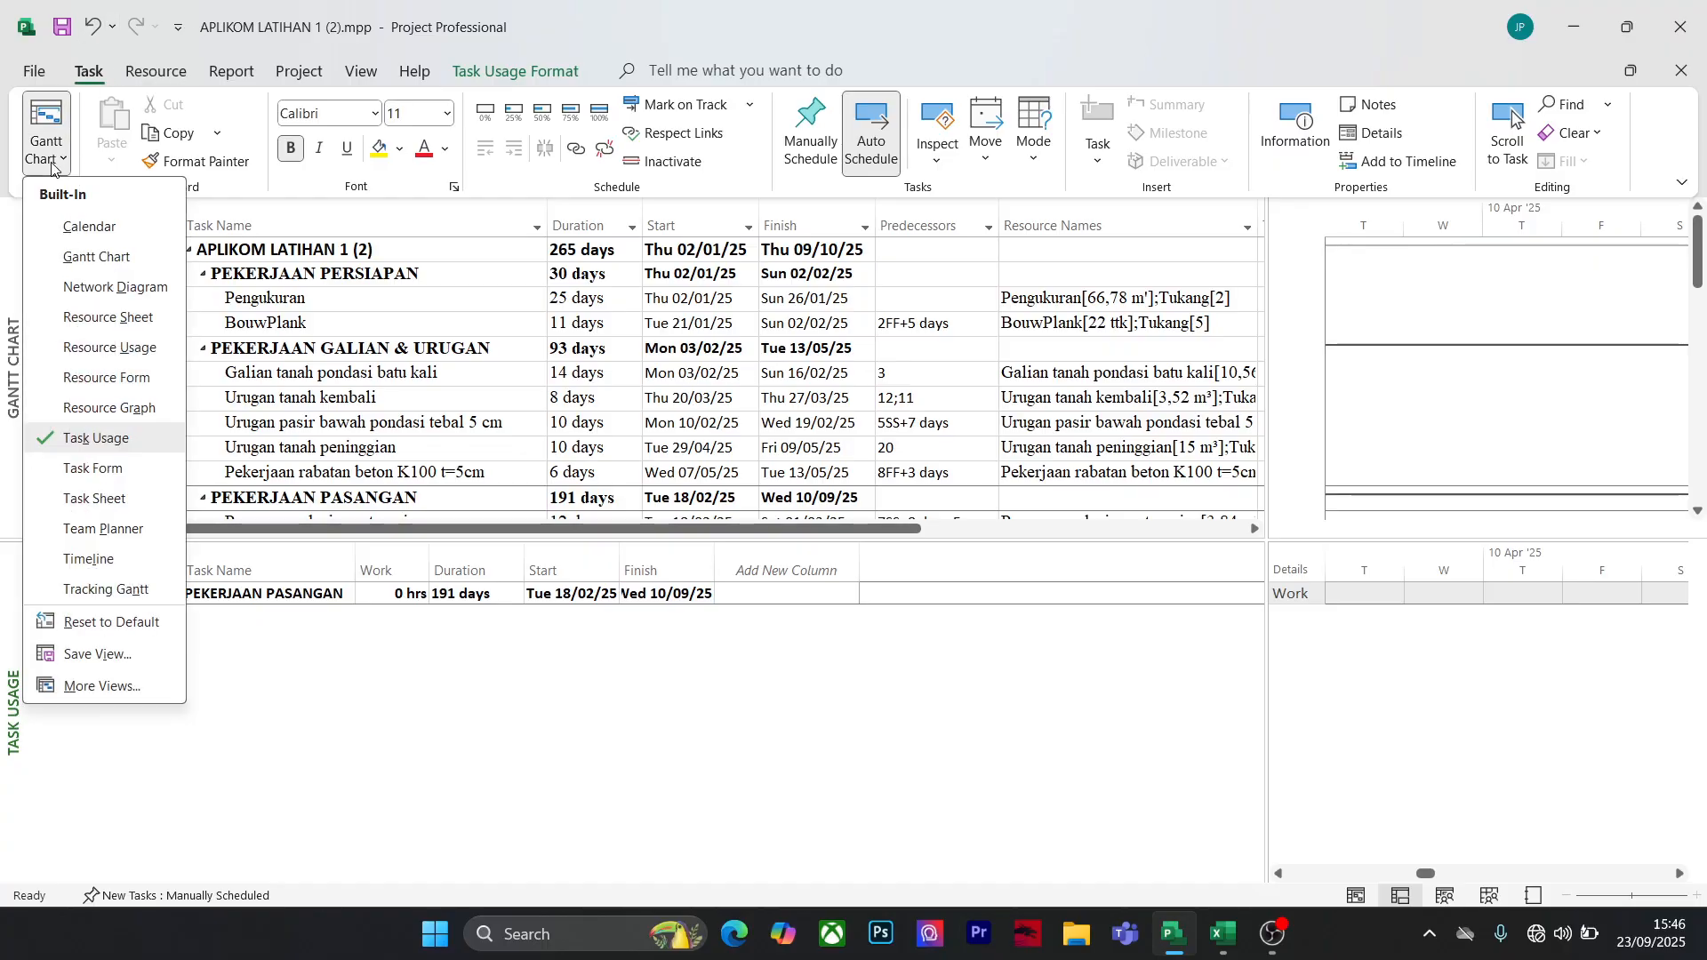
{"action": "left_click", "coordinate": [110, 408]}
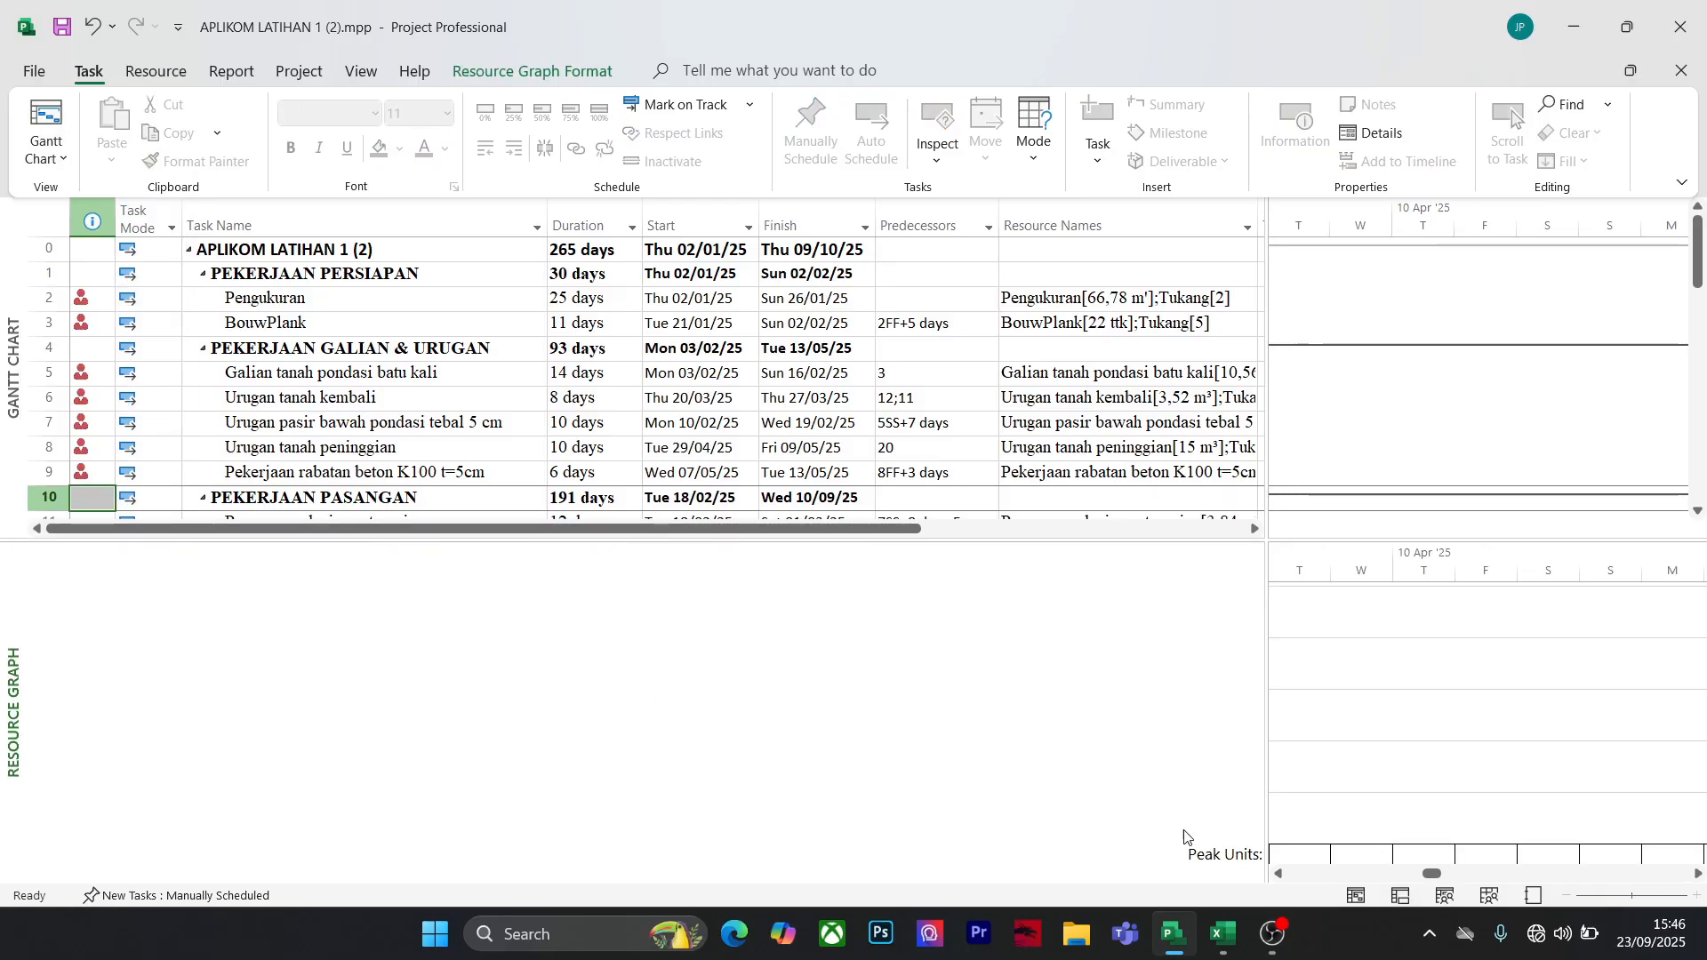
Widen the chart area beside the task table and bring the Gantt Chart and Resource Graph to the project start on 02 Jan '25
{"action": "left_click_drag", "start_coordinate": [1431, 874], "coordinate": [1252, 887]}
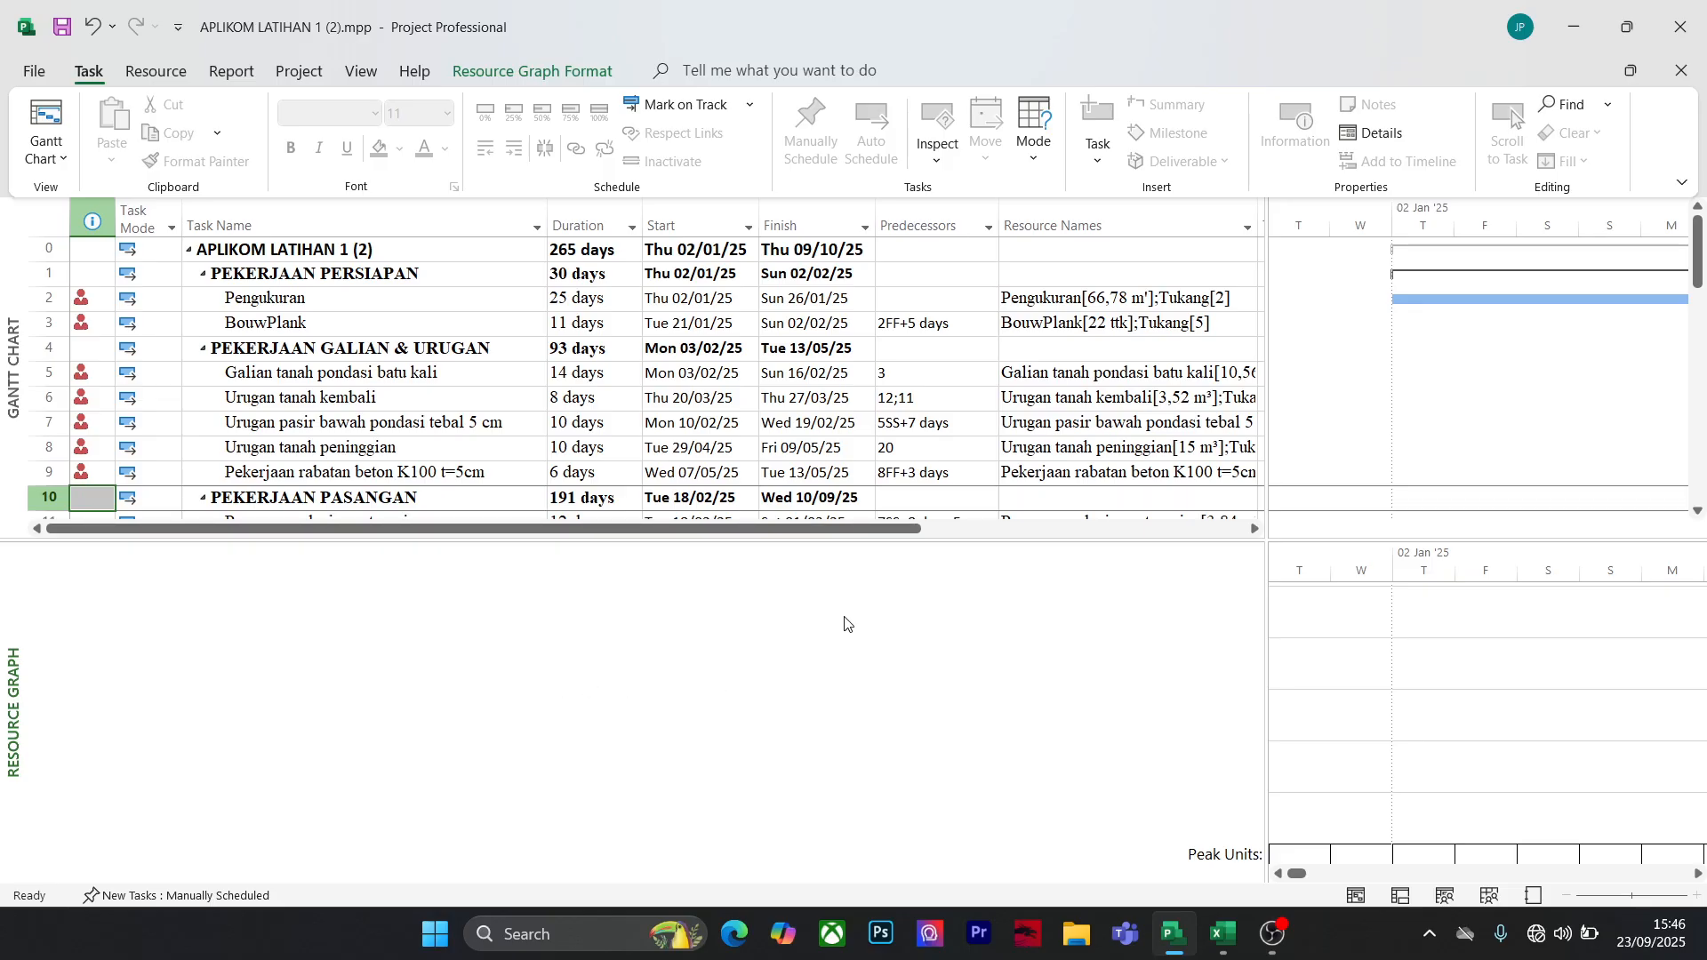
{"action": "left_click_drag", "start_coordinate": [1265, 647], "coordinate": [1069, 652]}
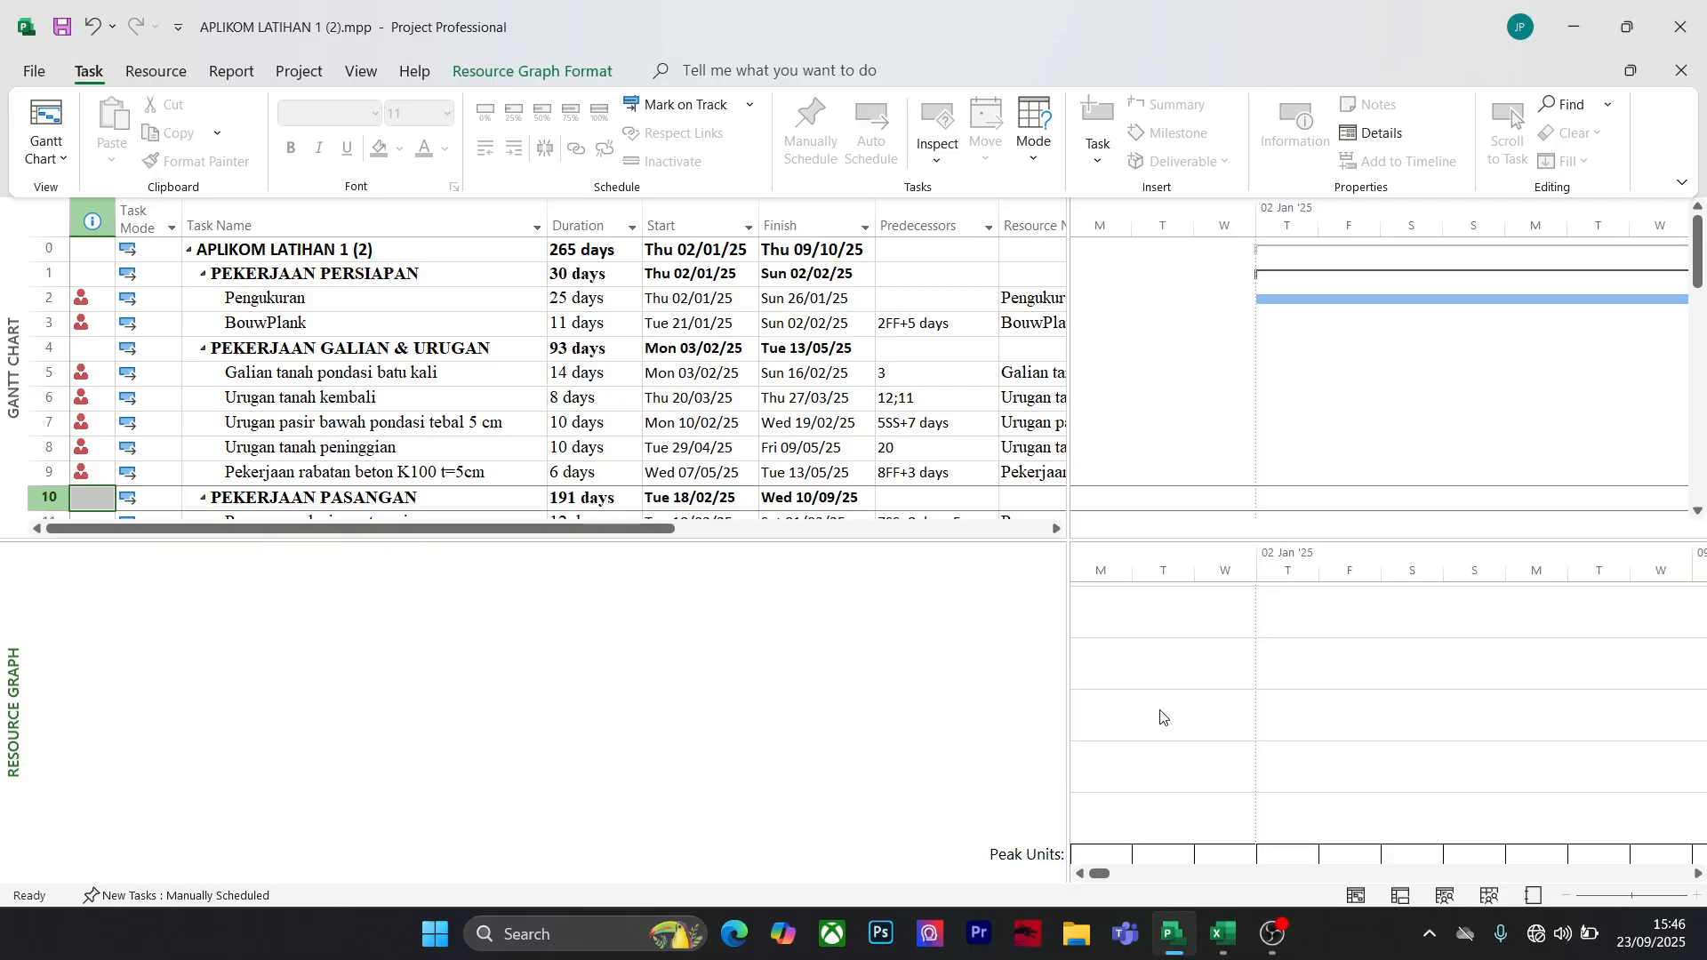
{"action": "left_click", "coordinate": [1697, 873]}
{"action": "left_click", "coordinate": [1697, 873]}
{"action": "left_click", "coordinate": [1697, 873]}
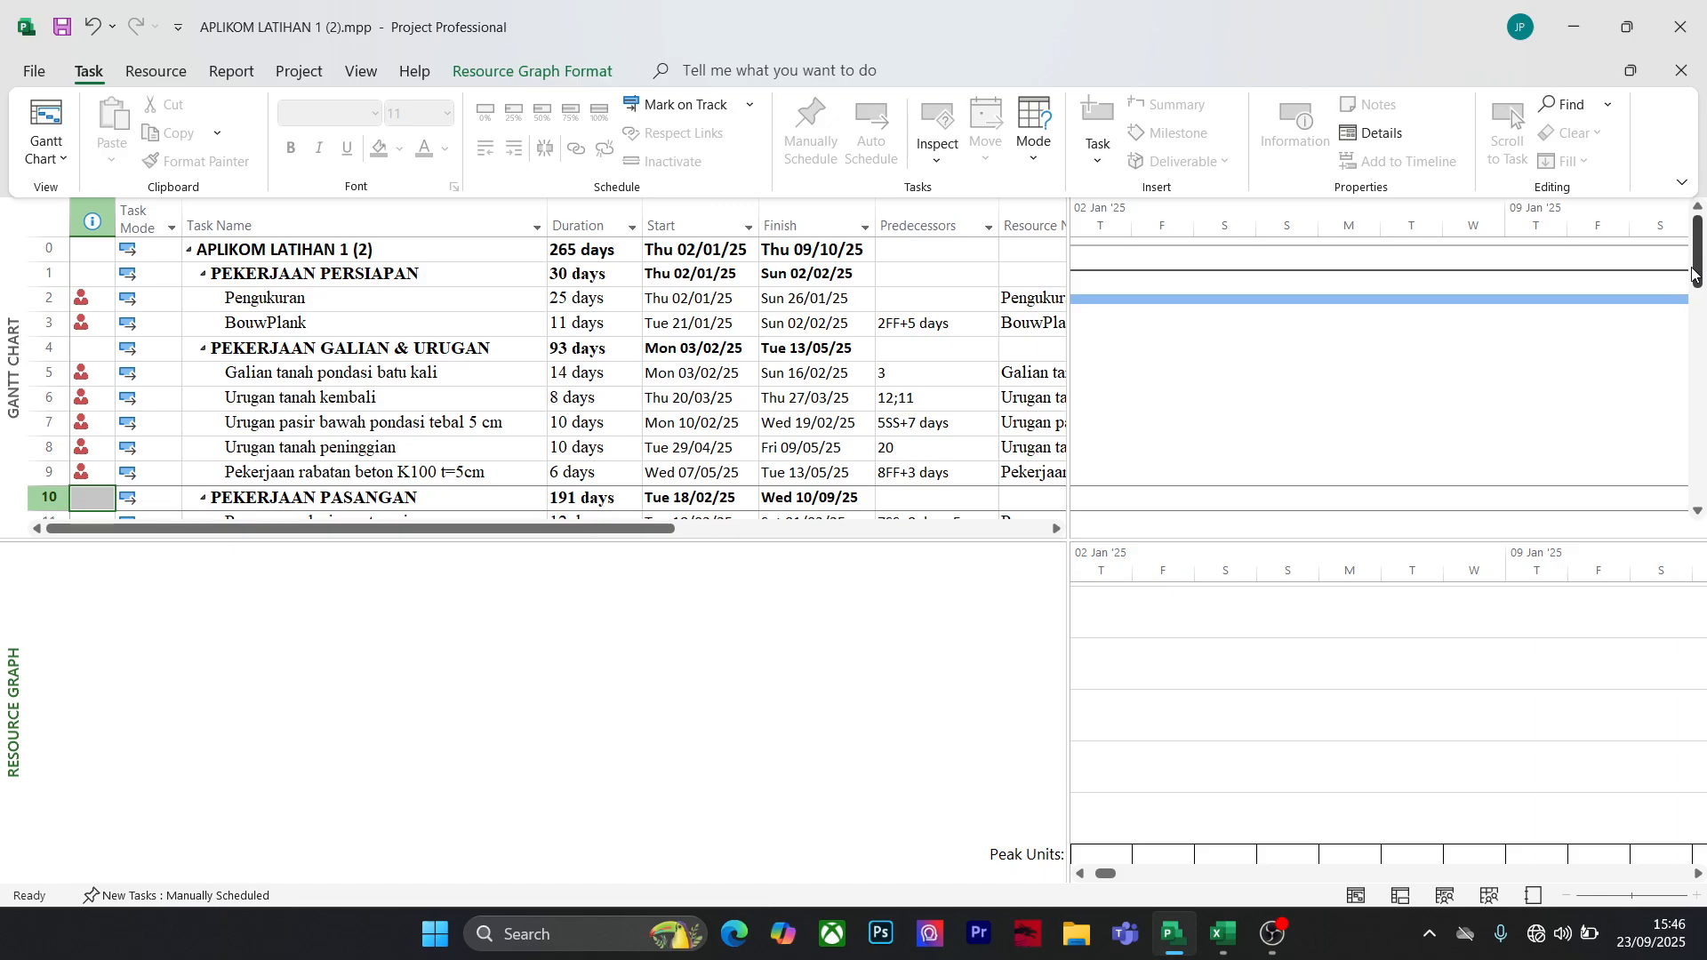
{"action": "left_click_drag", "start_coordinate": [1698, 269], "coordinate": [1697, 357]}
{"action": "left_click", "coordinate": [842, 681]}
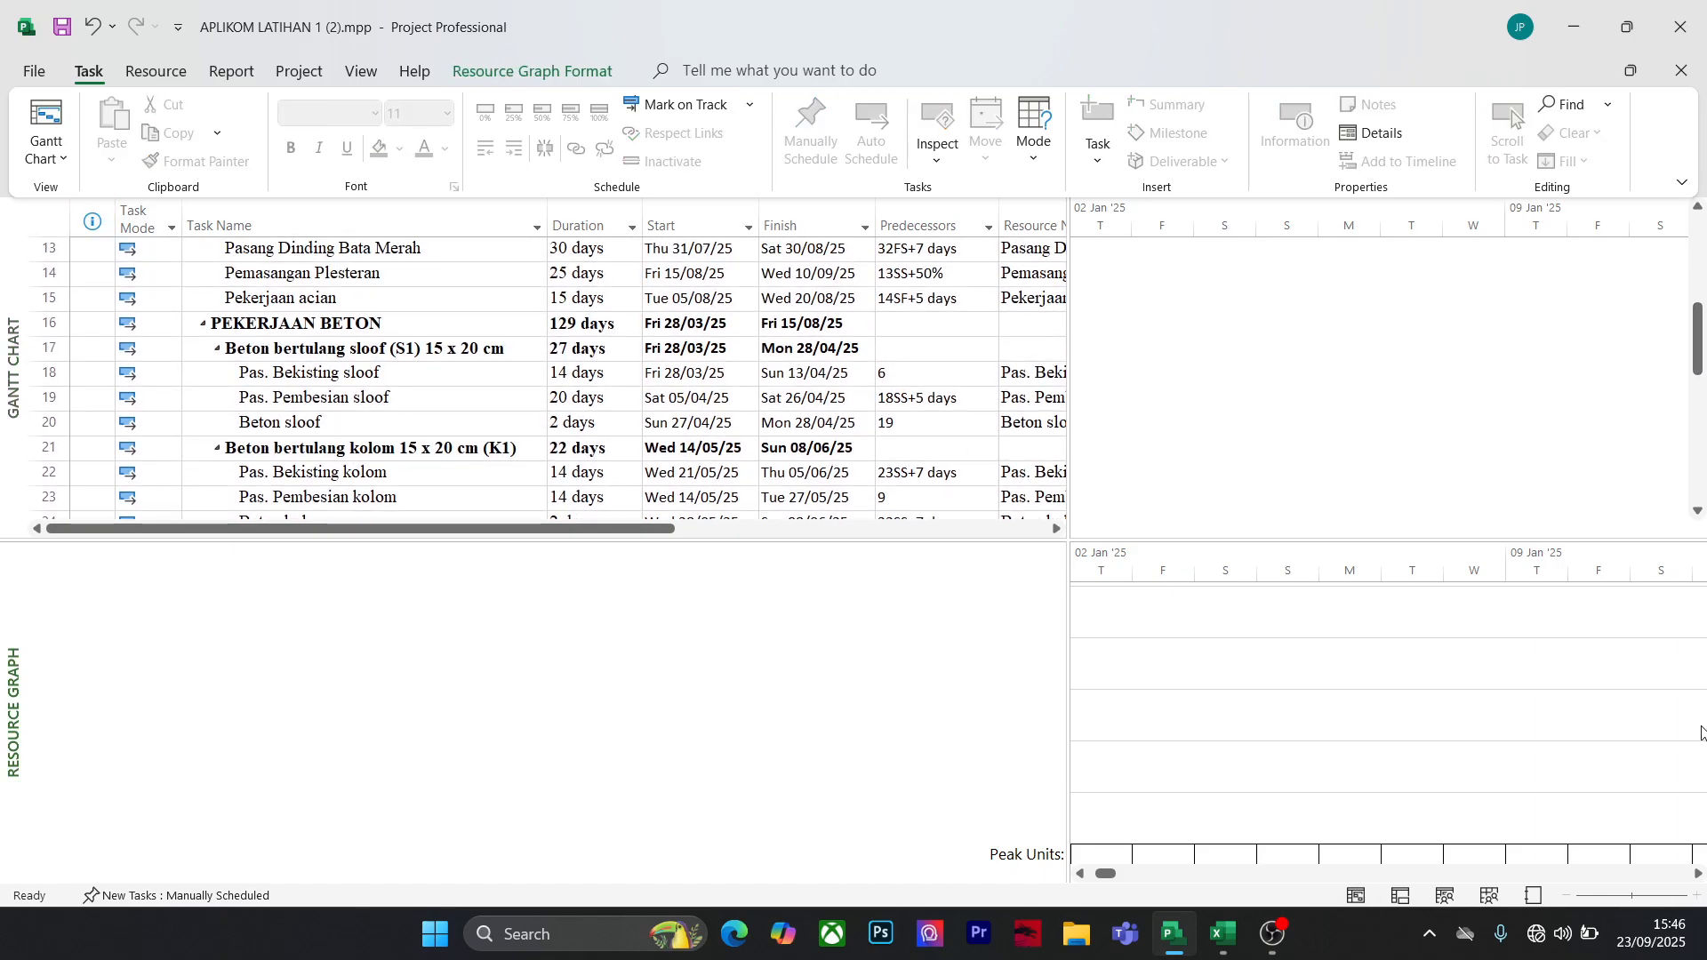
{"action": "mouse_move", "coordinate": [1107, 873]}
{"action": "left_mouse_down"}
{"action": "mouse_move", "coordinate": [1693, 873]}
{"action": "mouse_move", "coordinate": [1104, 873]}
{"action": "left_mouse_up"}
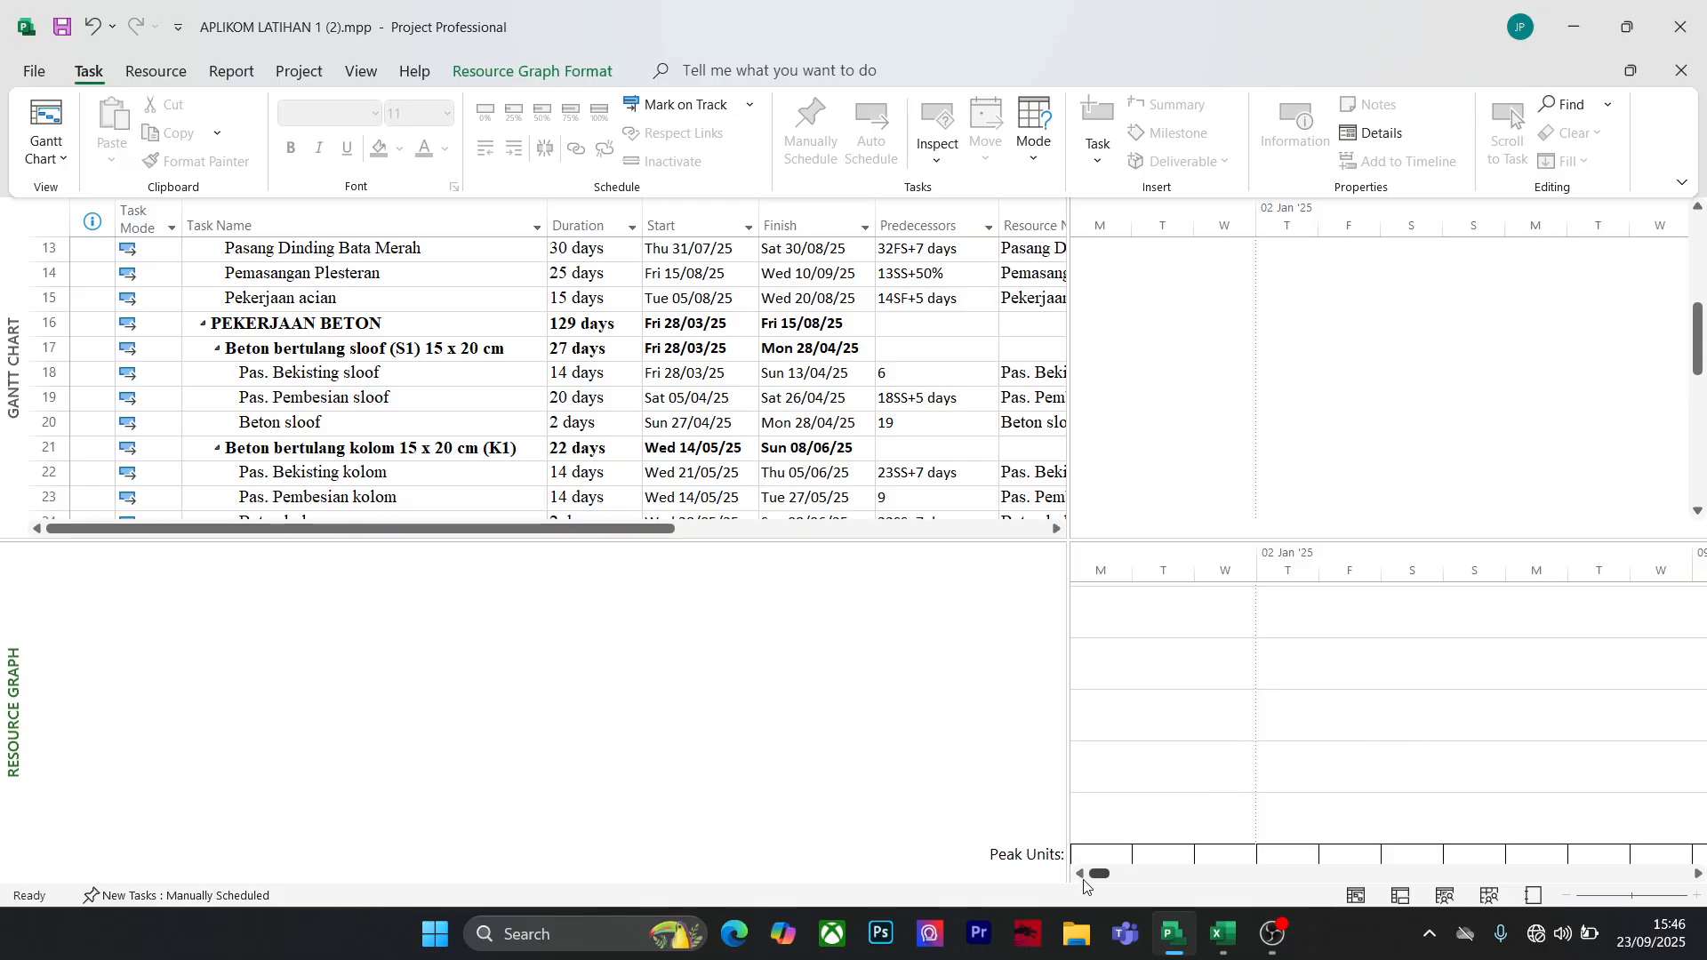
{"action": "mouse_move", "coordinate": [1099, 880]}
{"action": "left_mouse_down"}
{"action": "mouse_move", "coordinate": [1544, 874]}
{"action": "mouse_move", "coordinate": [1086, 872]}
{"action": "left_mouse_up"}
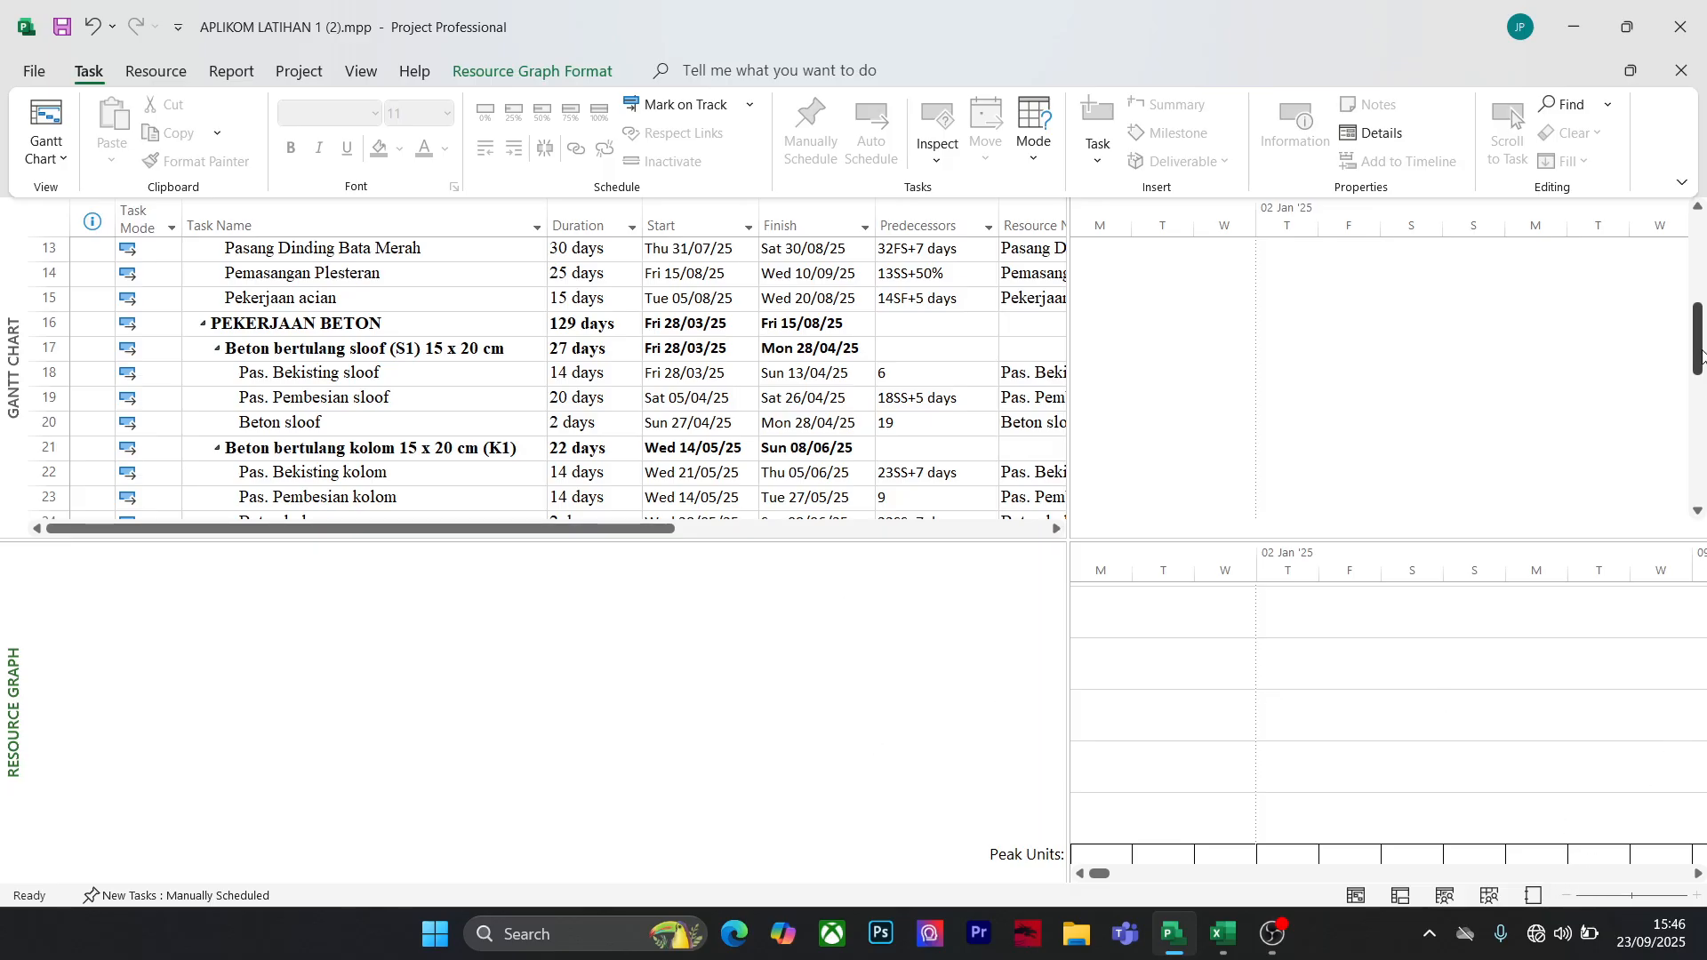
{"action": "left_click_drag", "start_coordinate": [1702, 350], "coordinate": [1702, 364]}
{"action": "left_click", "coordinate": [1697, 513]}
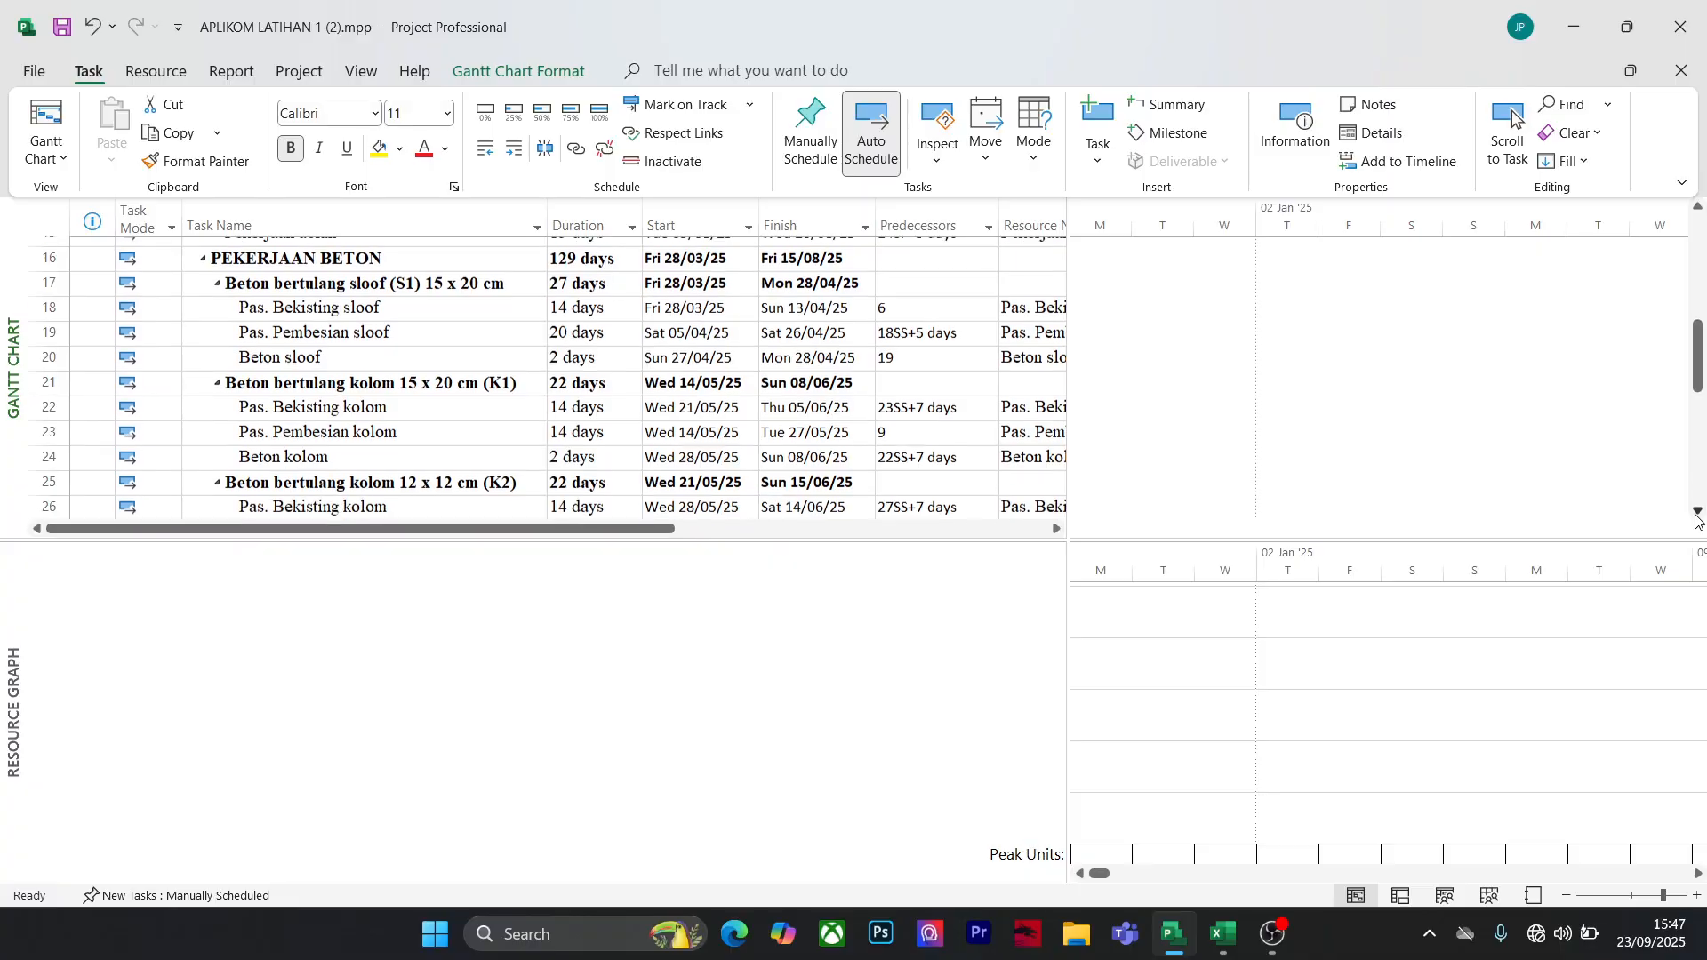
{"action": "left_click", "coordinate": [1699, 874]}
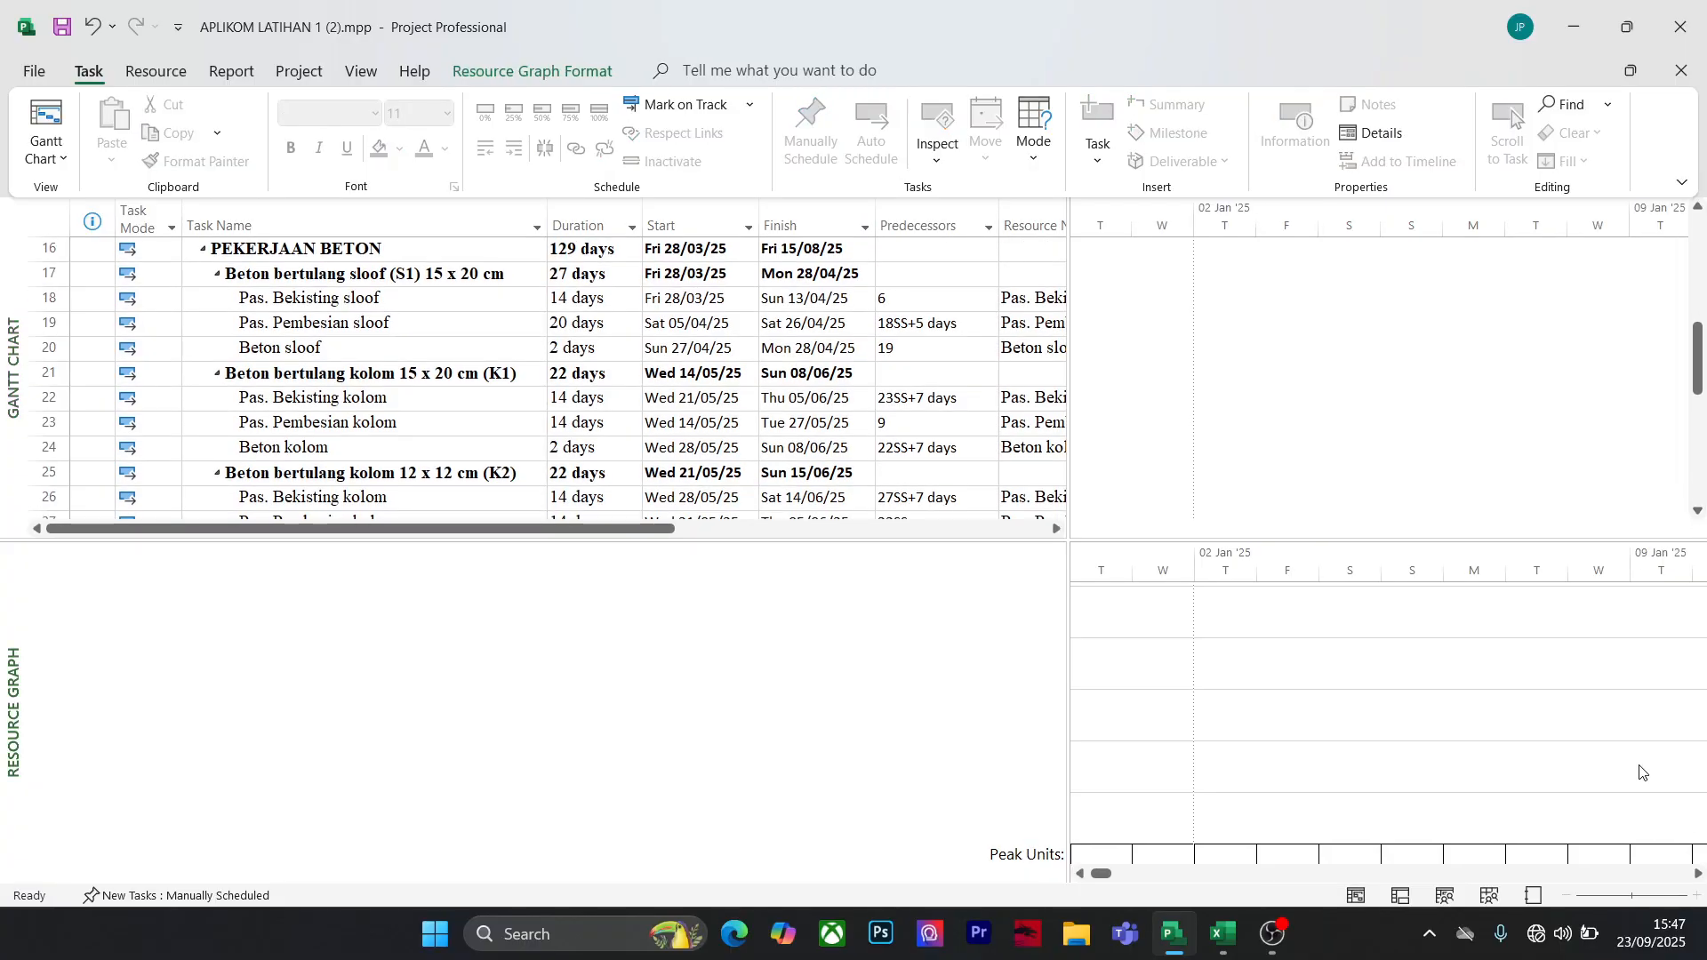
{"action": "left_click", "coordinate": [1079, 875]}
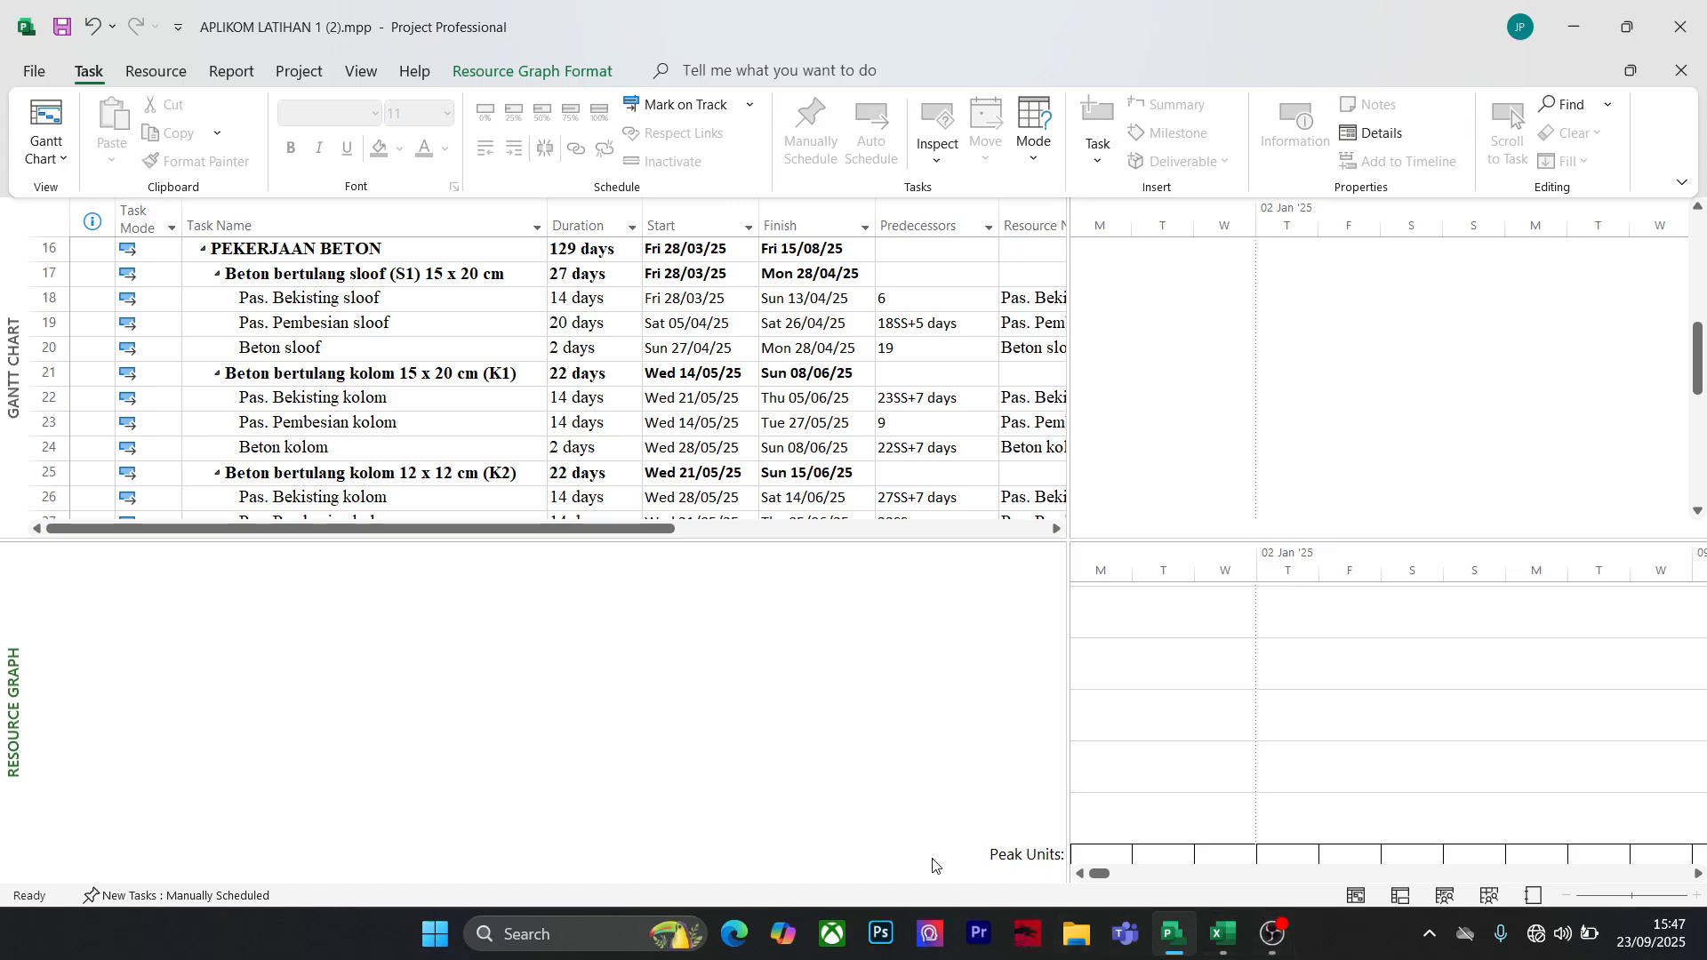
{"action": "right_click", "coordinate": [827, 686]}
{"action": "left_click", "coordinate": [415, 631]}
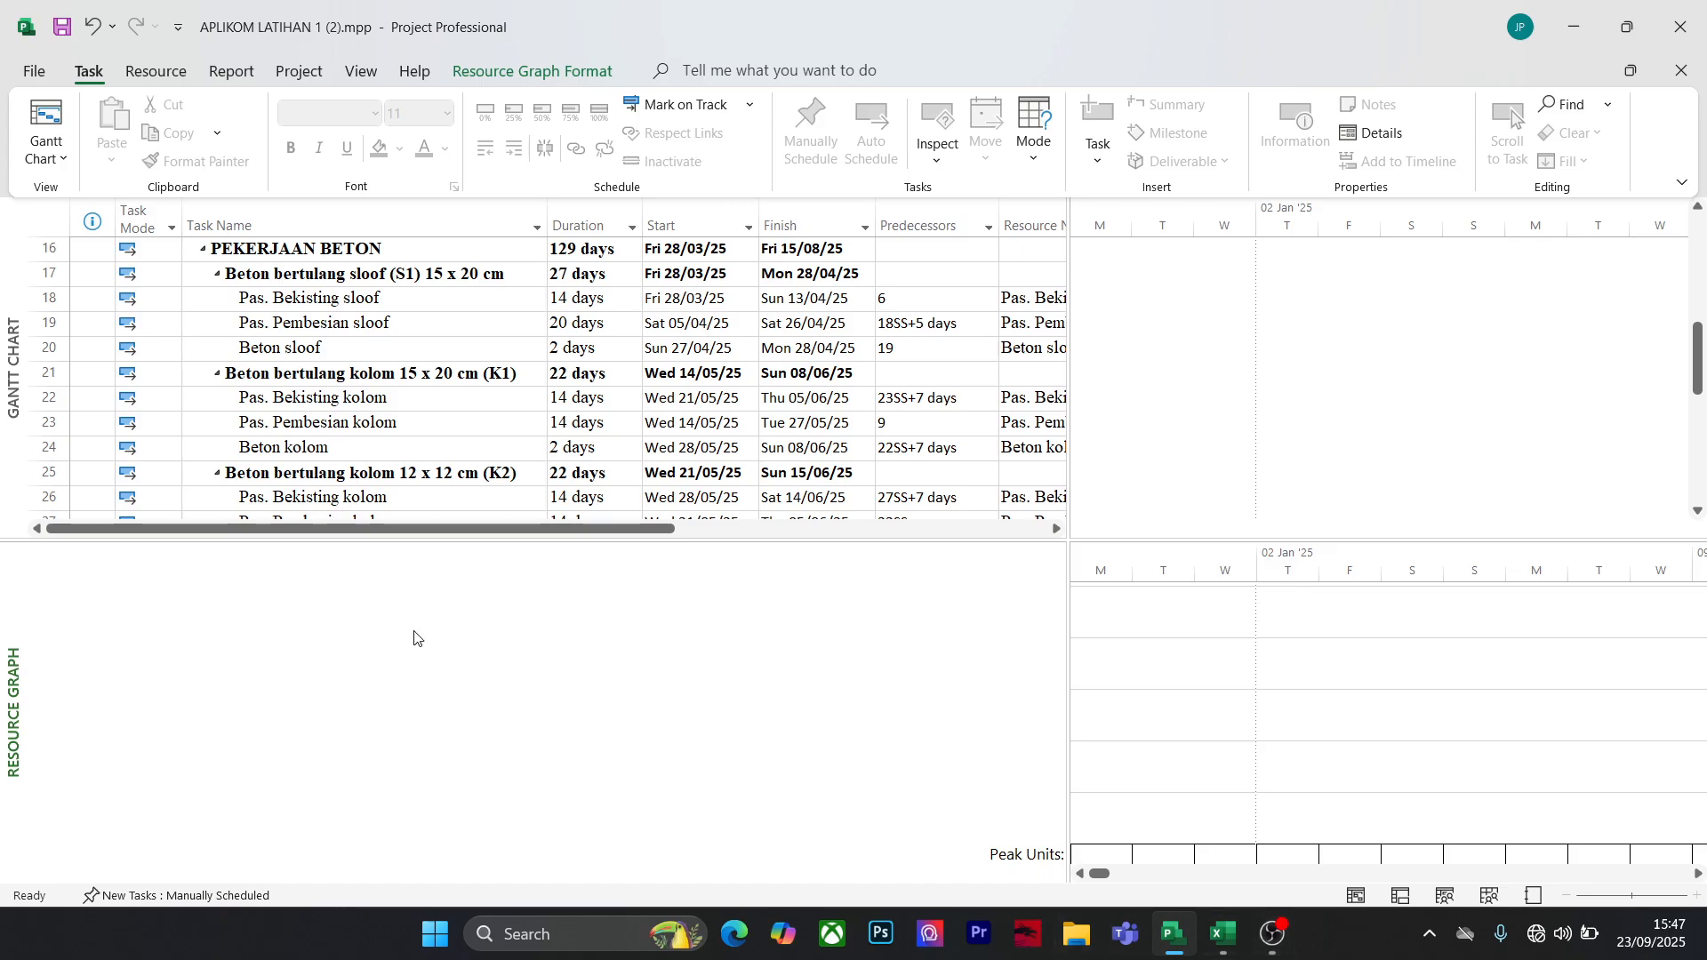
{"action": "left_click", "coordinate": [49, 150]}
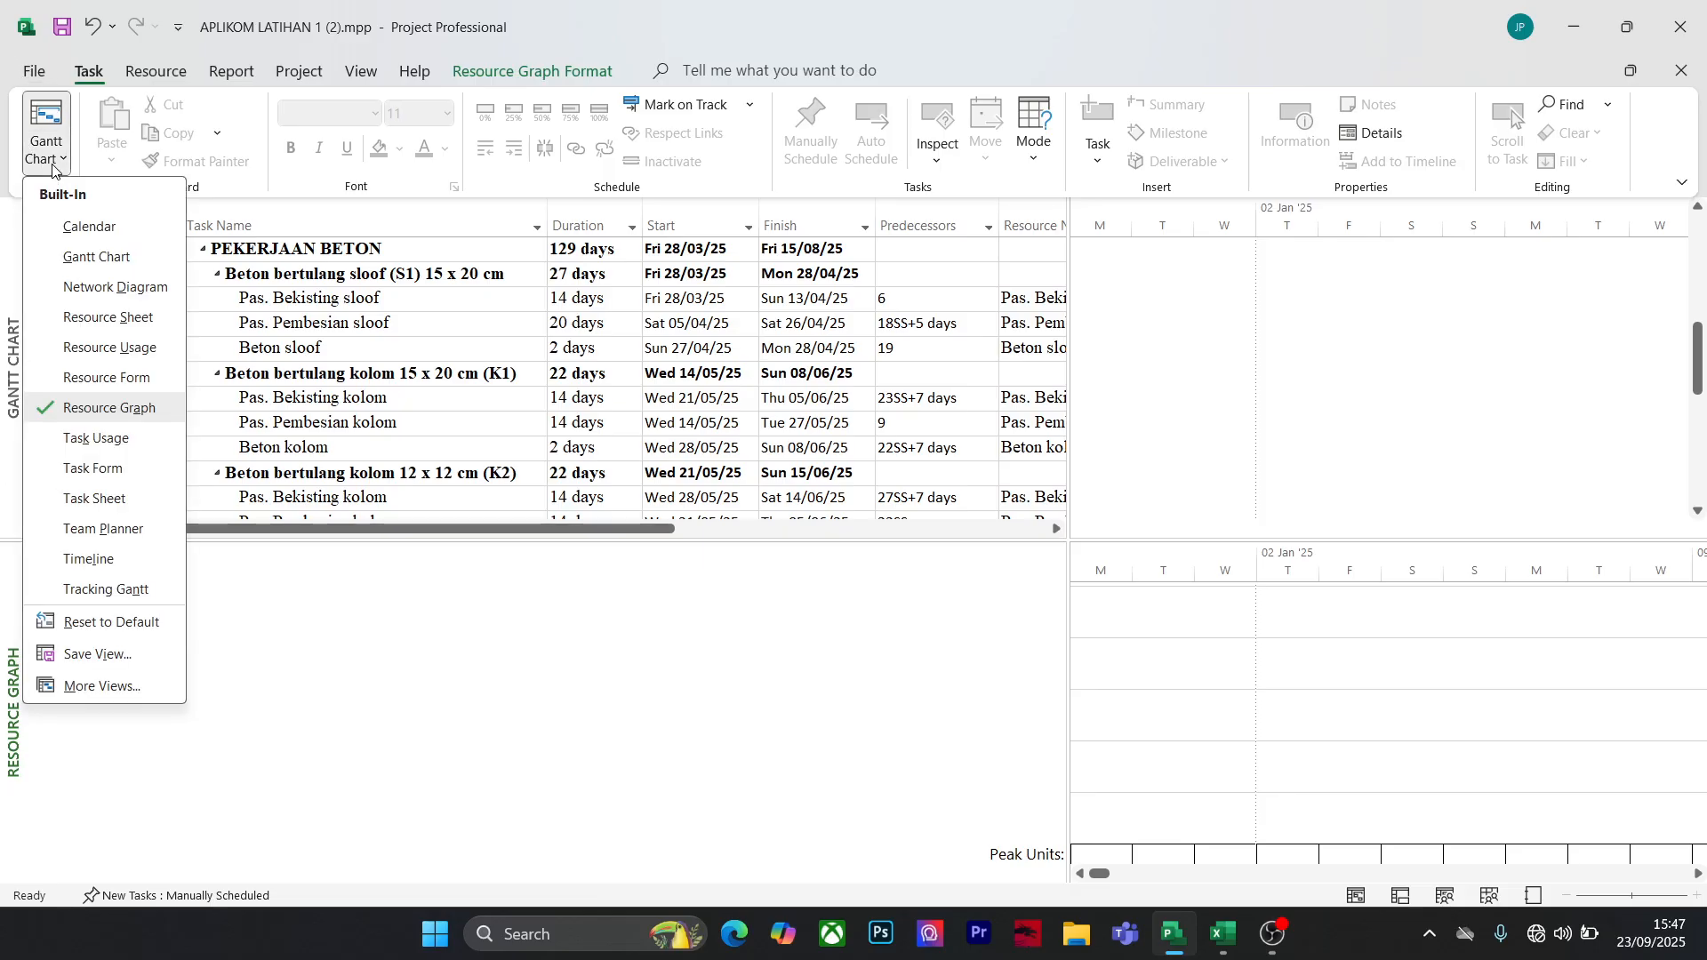
{"action": "left_click", "coordinate": [109, 412]}
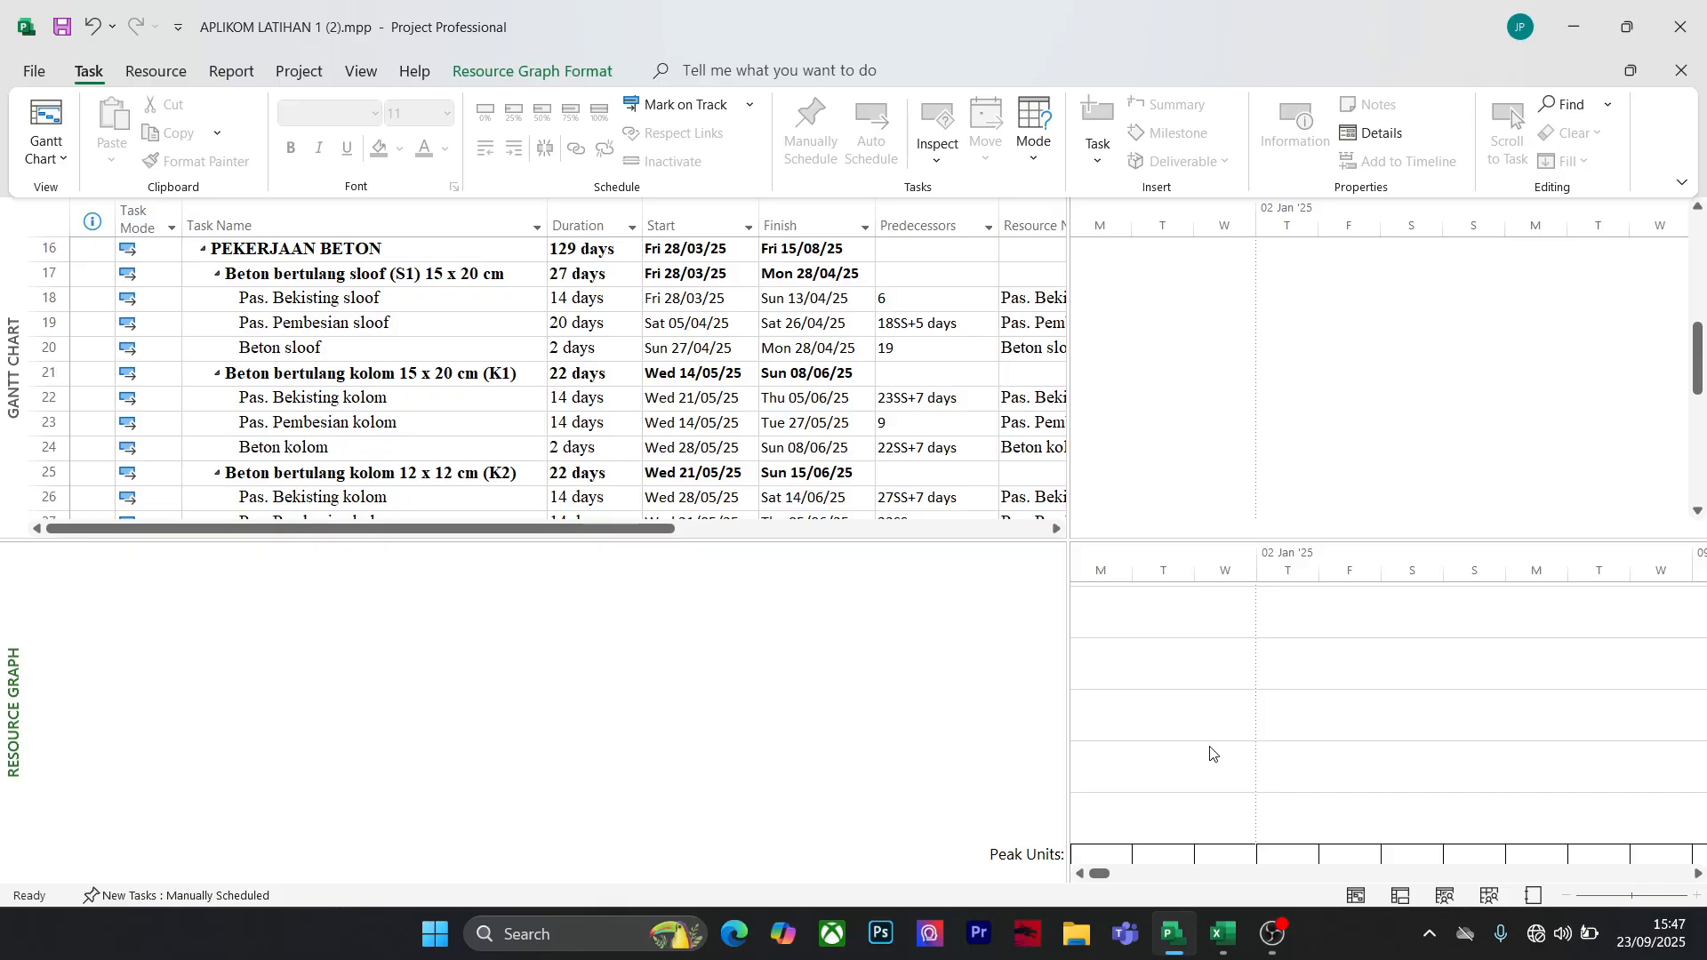
Examine the Resource Graph for the Pas. Bekisting kolom task and for BouwPlank around 23 Jan '25
{"action": "left_click", "coordinate": [416, 397]}
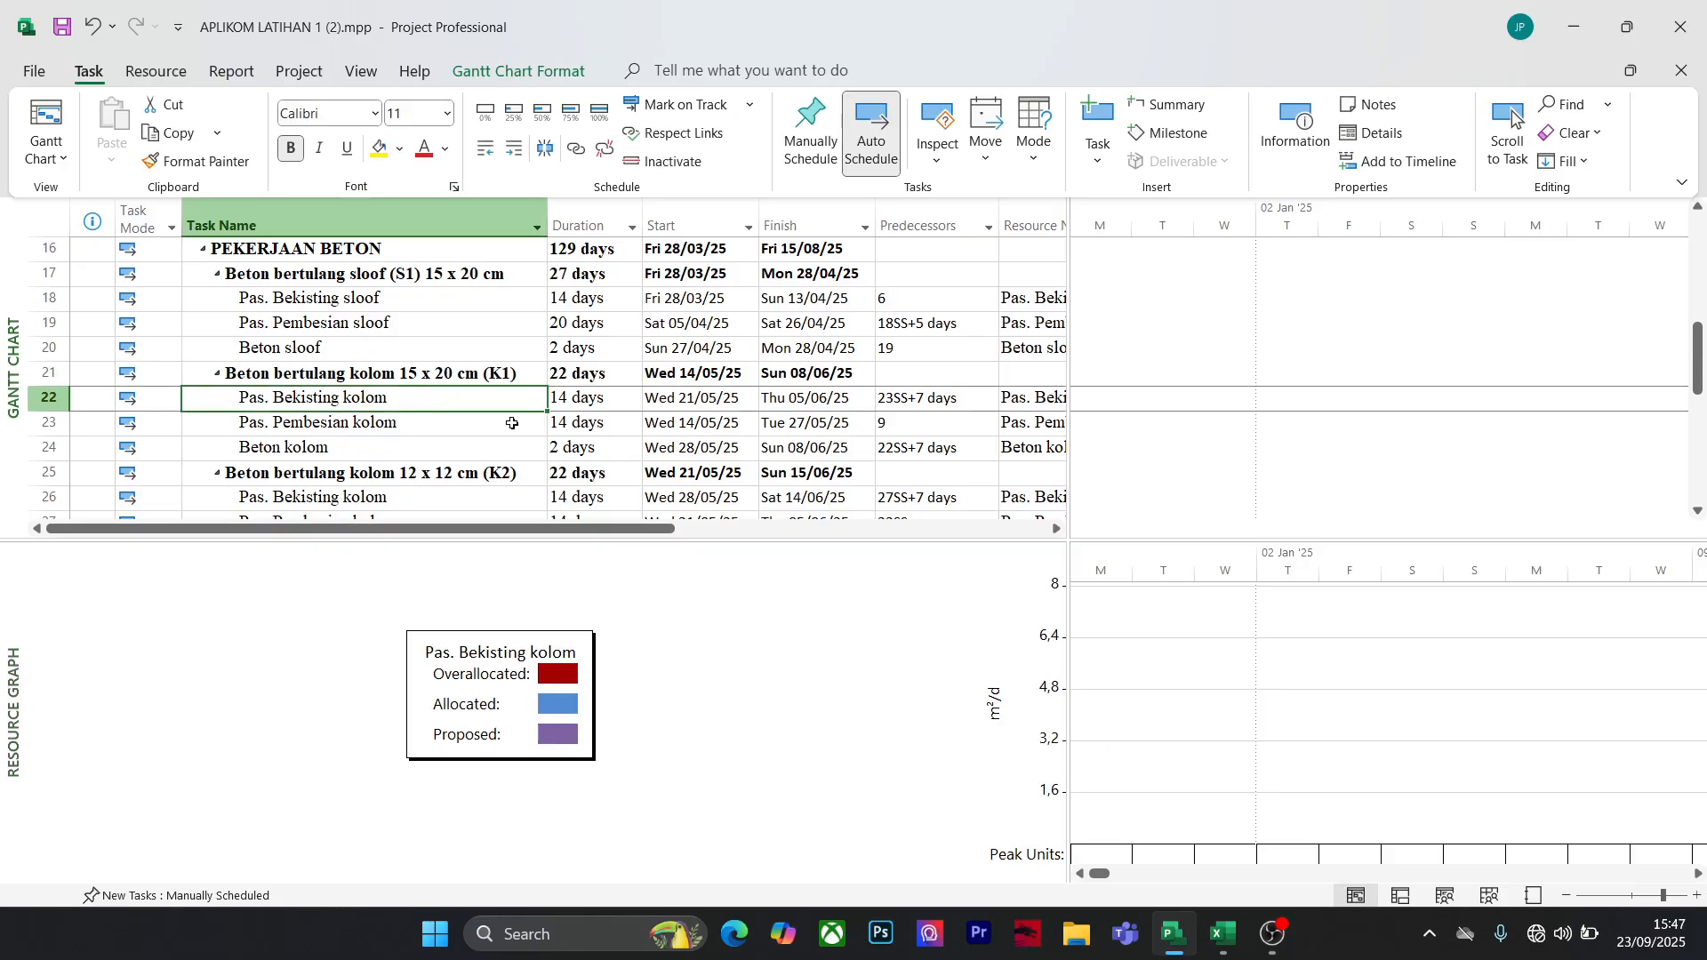
{"action": "scroll", "coordinate": [418, 395], "scroll_direction": "down", "scroll_amount": 1}
{"action": "left_click", "coordinate": [1334, 694]}
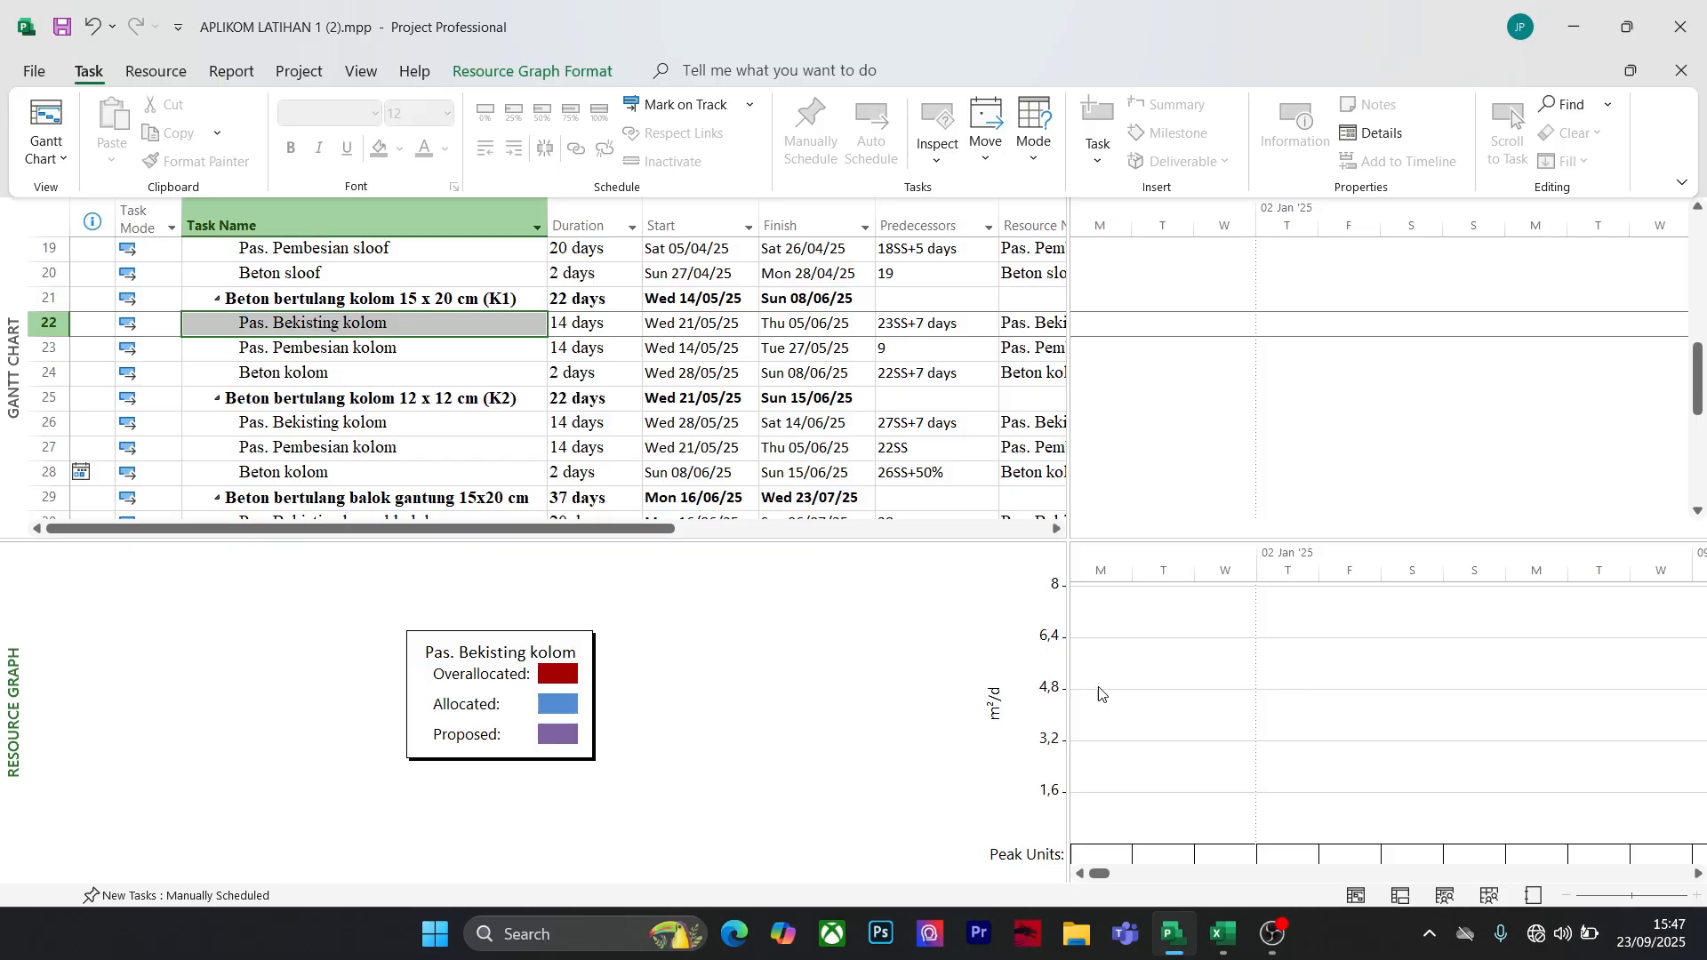
{"action": "mouse_move", "coordinate": [1099, 875]}
{"action": "left_mouse_down"}
{"action": "mouse_move", "coordinate": [1355, 876]}
{"action": "mouse_move", "coordinate": [1128, 873]}
{"action": "left_mouse_up"}
{"action": "left_click_drag", "start_coordinate": [1696, 378], "coordinate": [1696, 254]}
{"action": "left_click", "coordinate": [364, 326]}
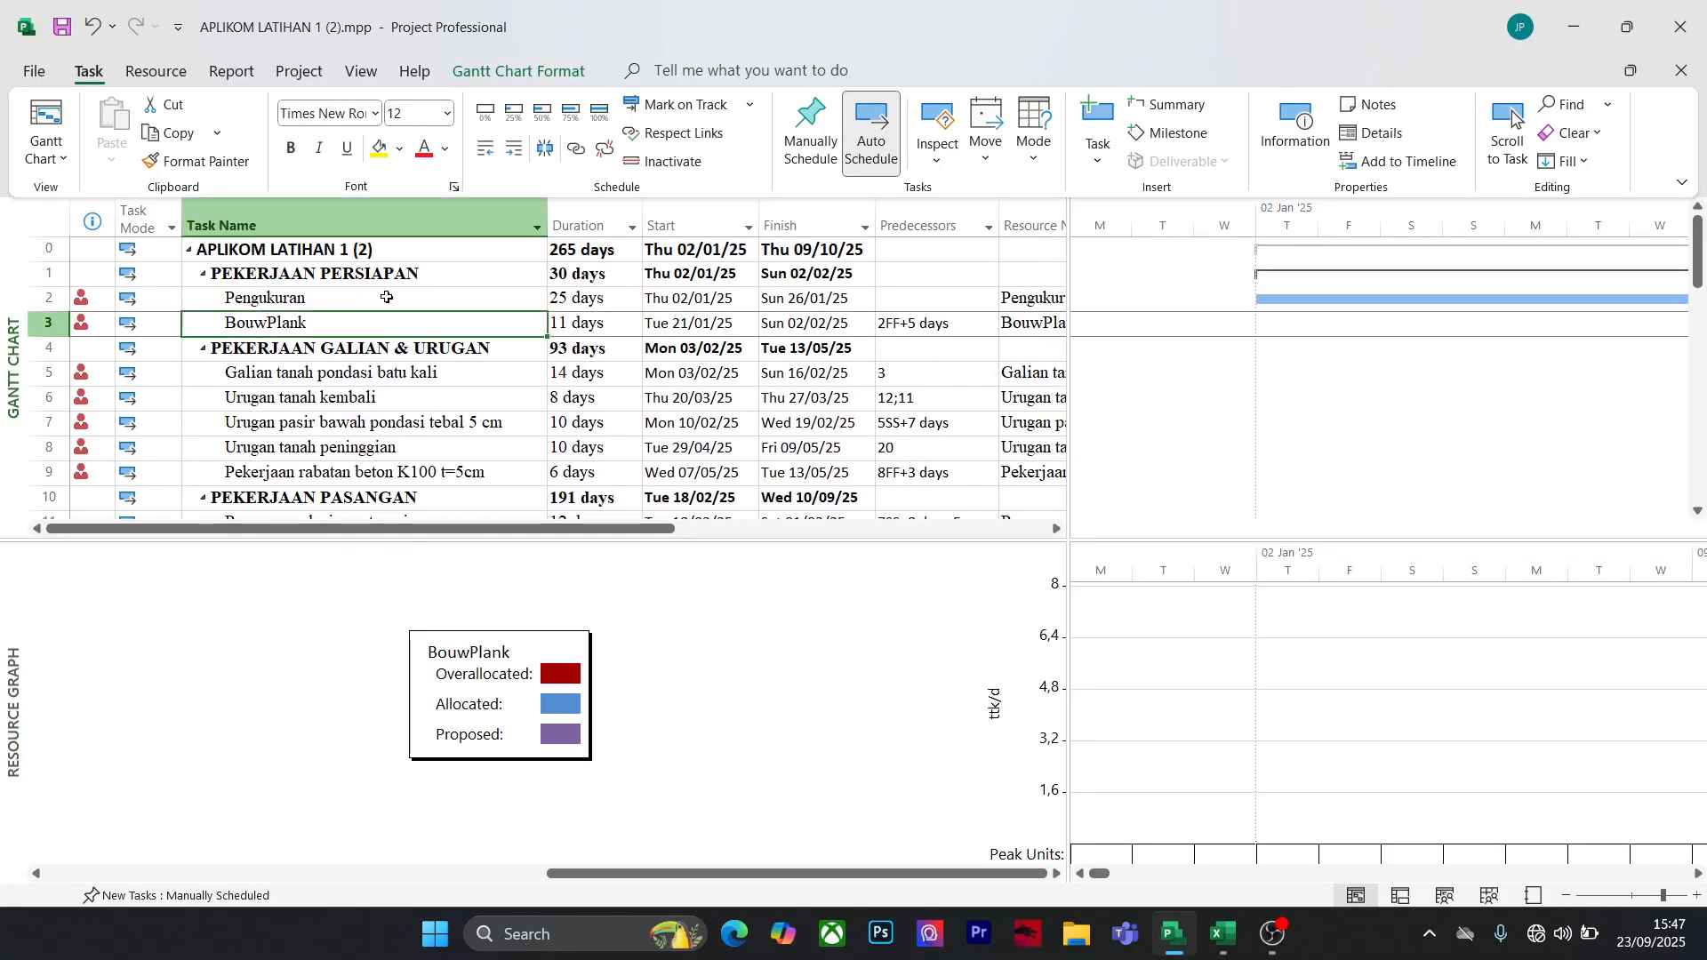
{"action": "left_click_drag", "start_coordinate": [1108, 874], "coordinate": [1143, 876]}
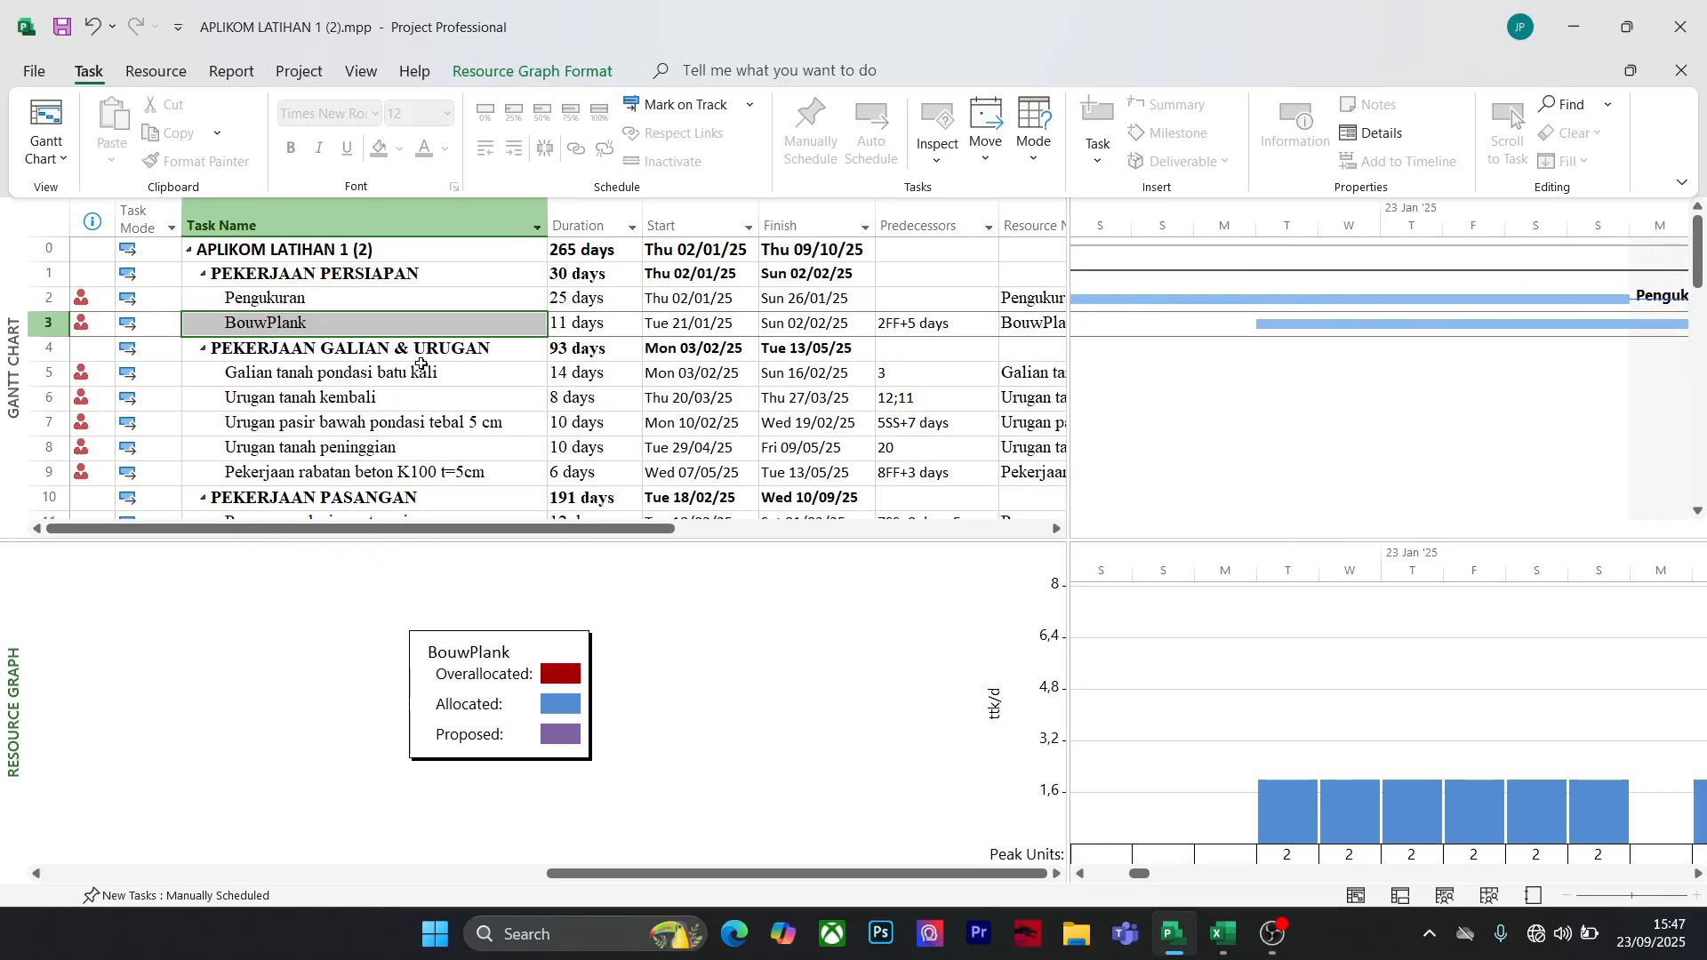
Compare the daily allocation of Pengukuran and BouwPlank in the Resource Graph over January 2025
{"action": "left_click", "coordinate": [363, 301]}
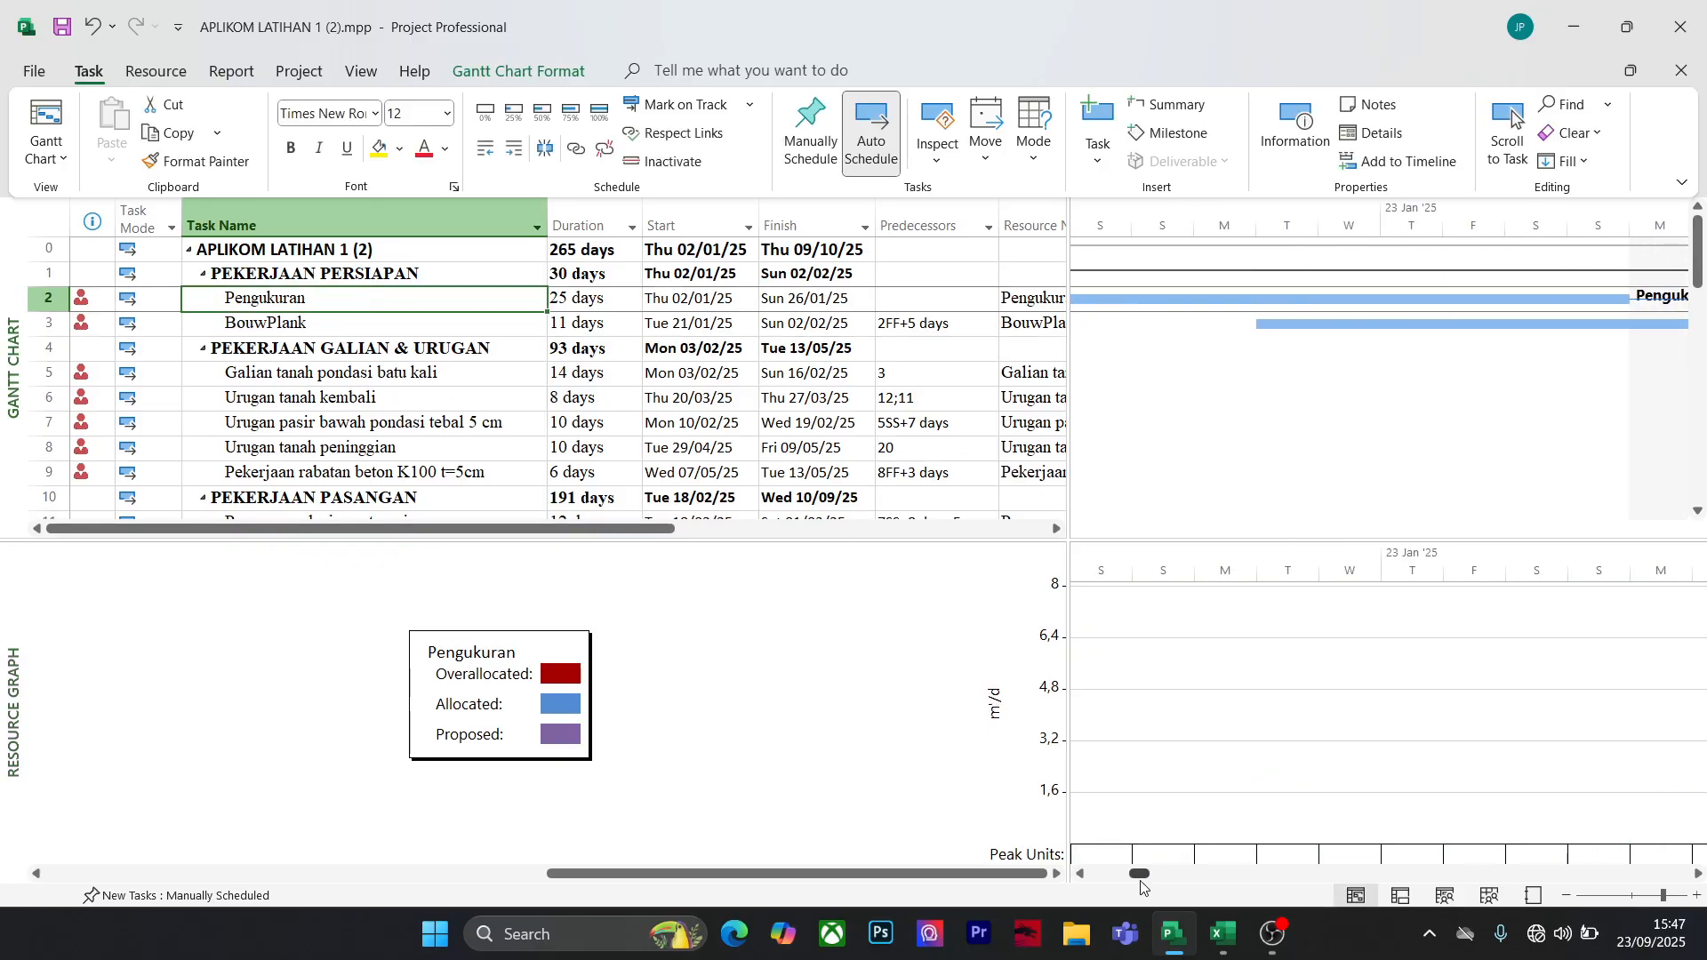
{"action": "left_click_drag", "start_coordinate": [1143, 874], "coordinate": [1073, 879]}
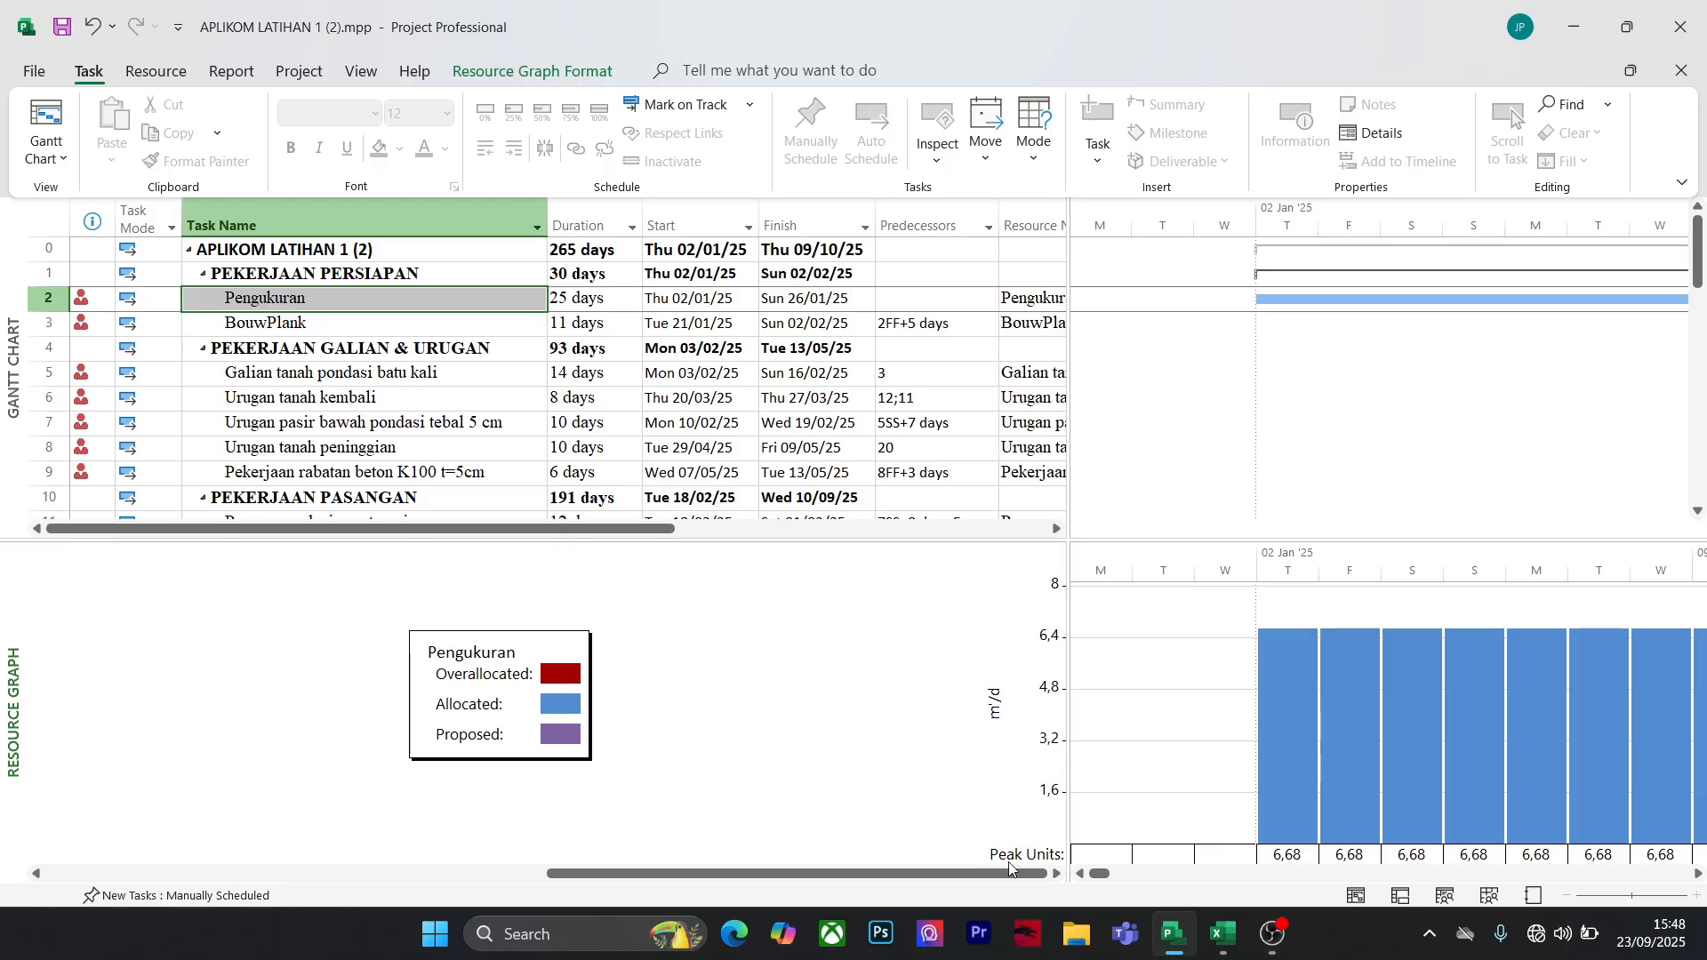
{"action": "left_click", "coordinate": [245, 252]}
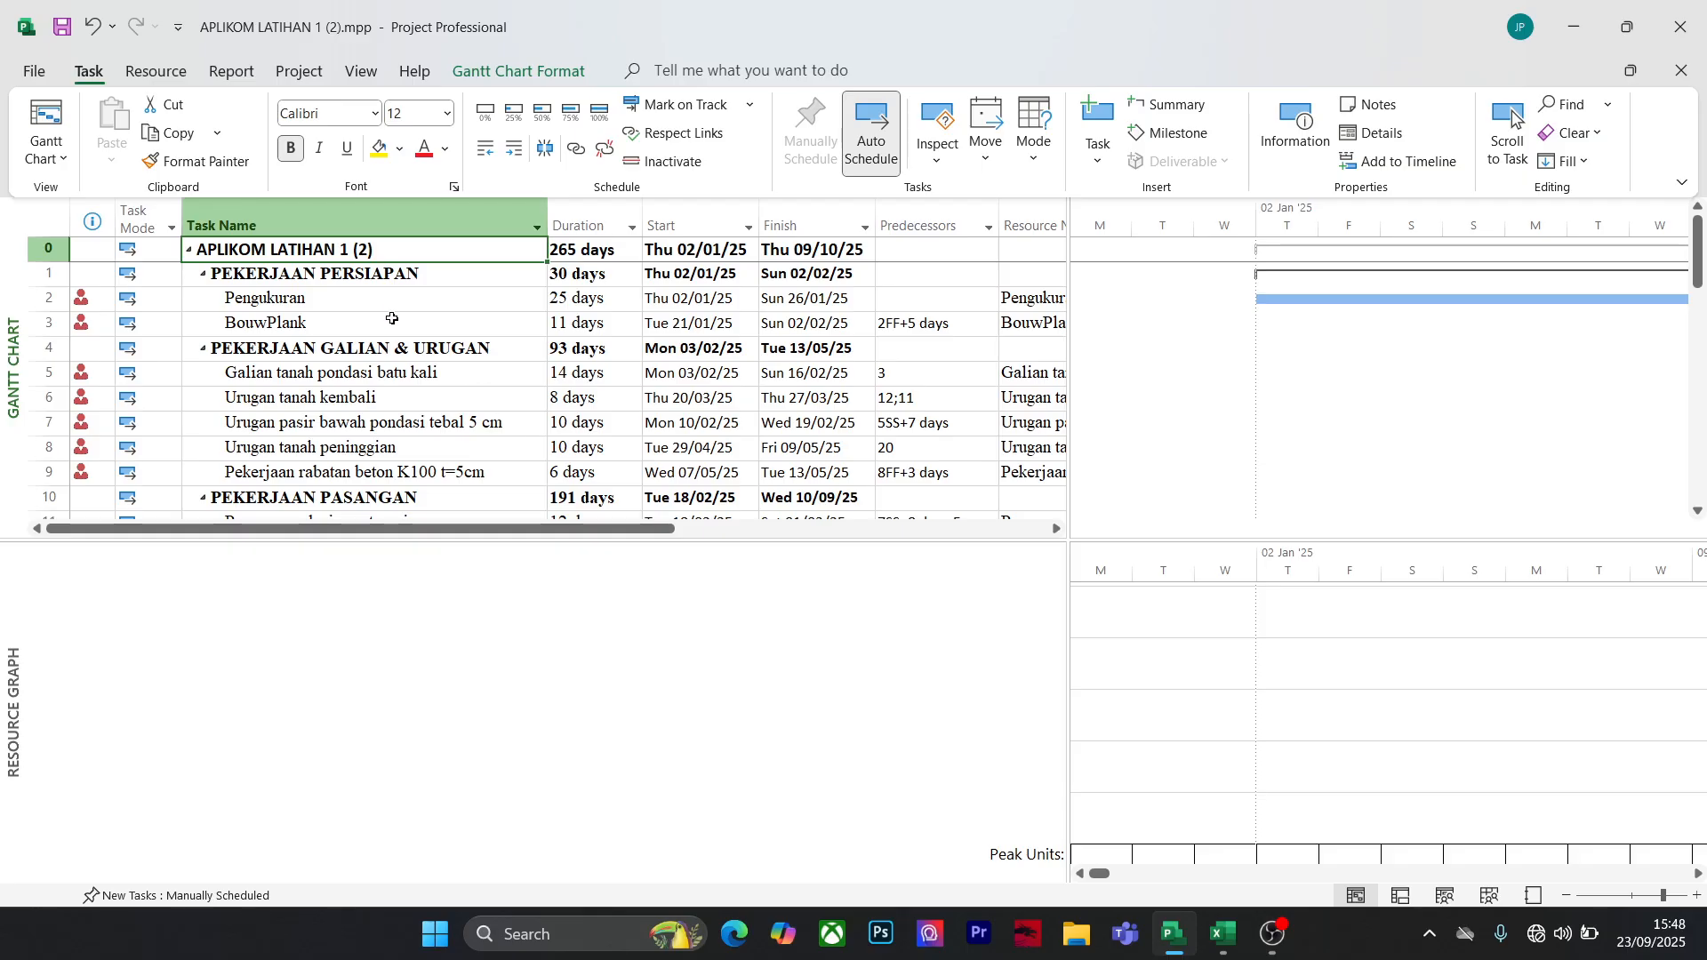
{"action": "left_click", "coordinate": [427, 299]}
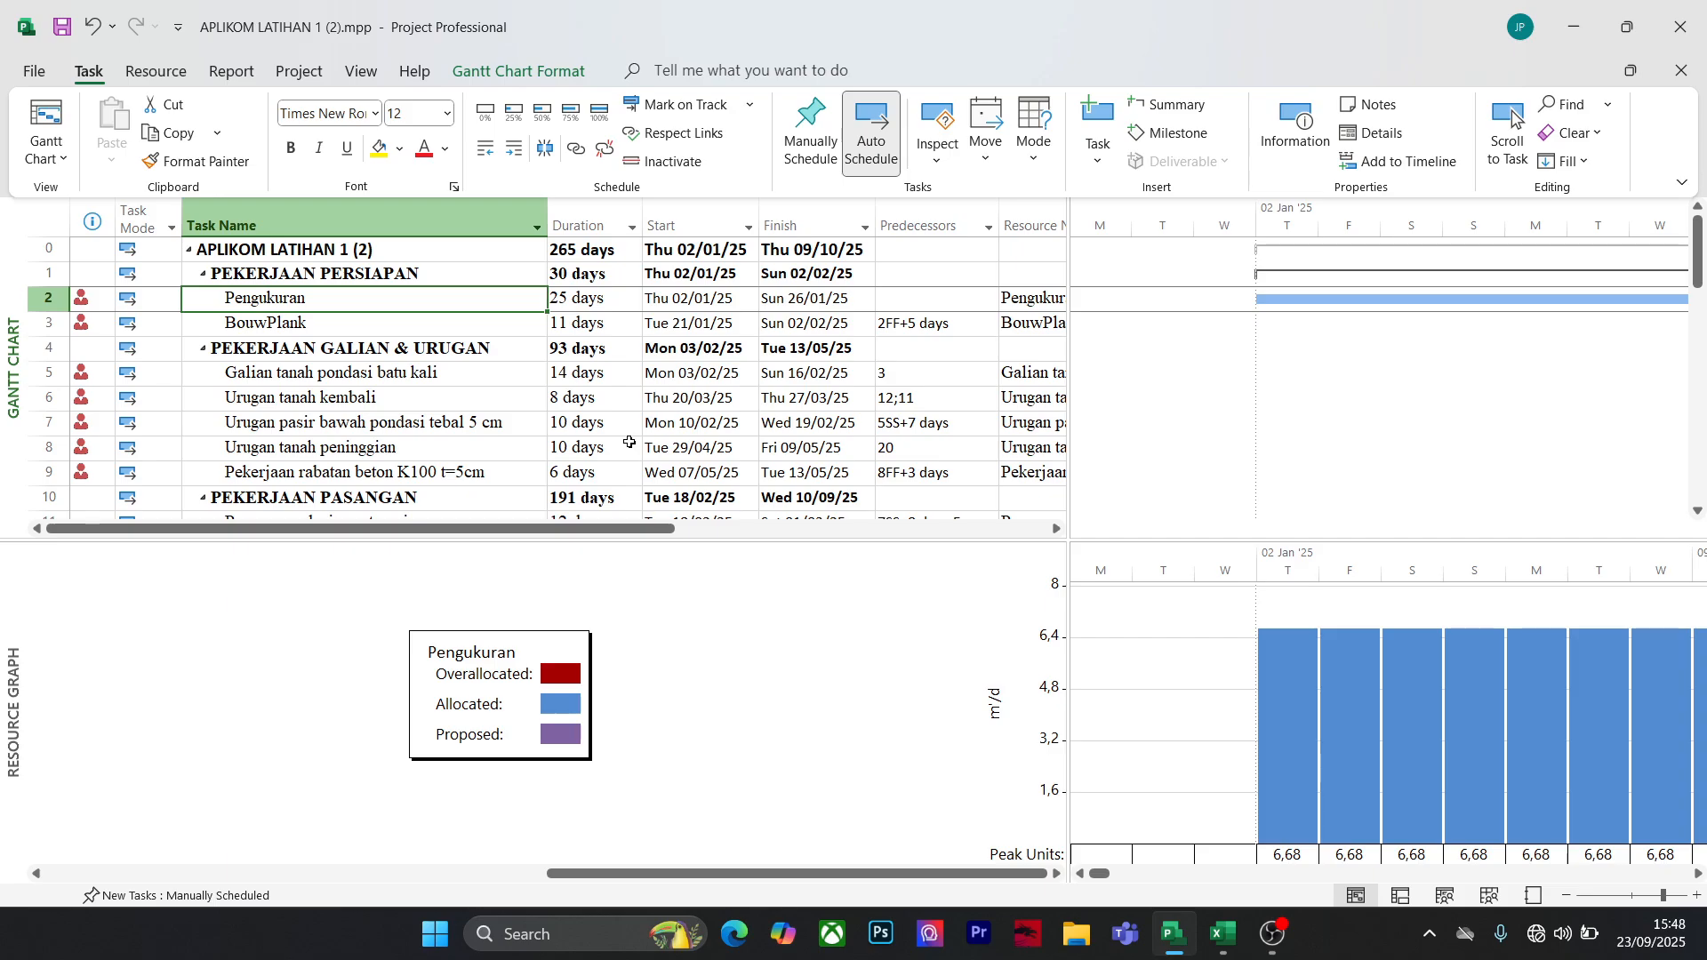
{"action": "left_click", "coordinate": [323, 321]}
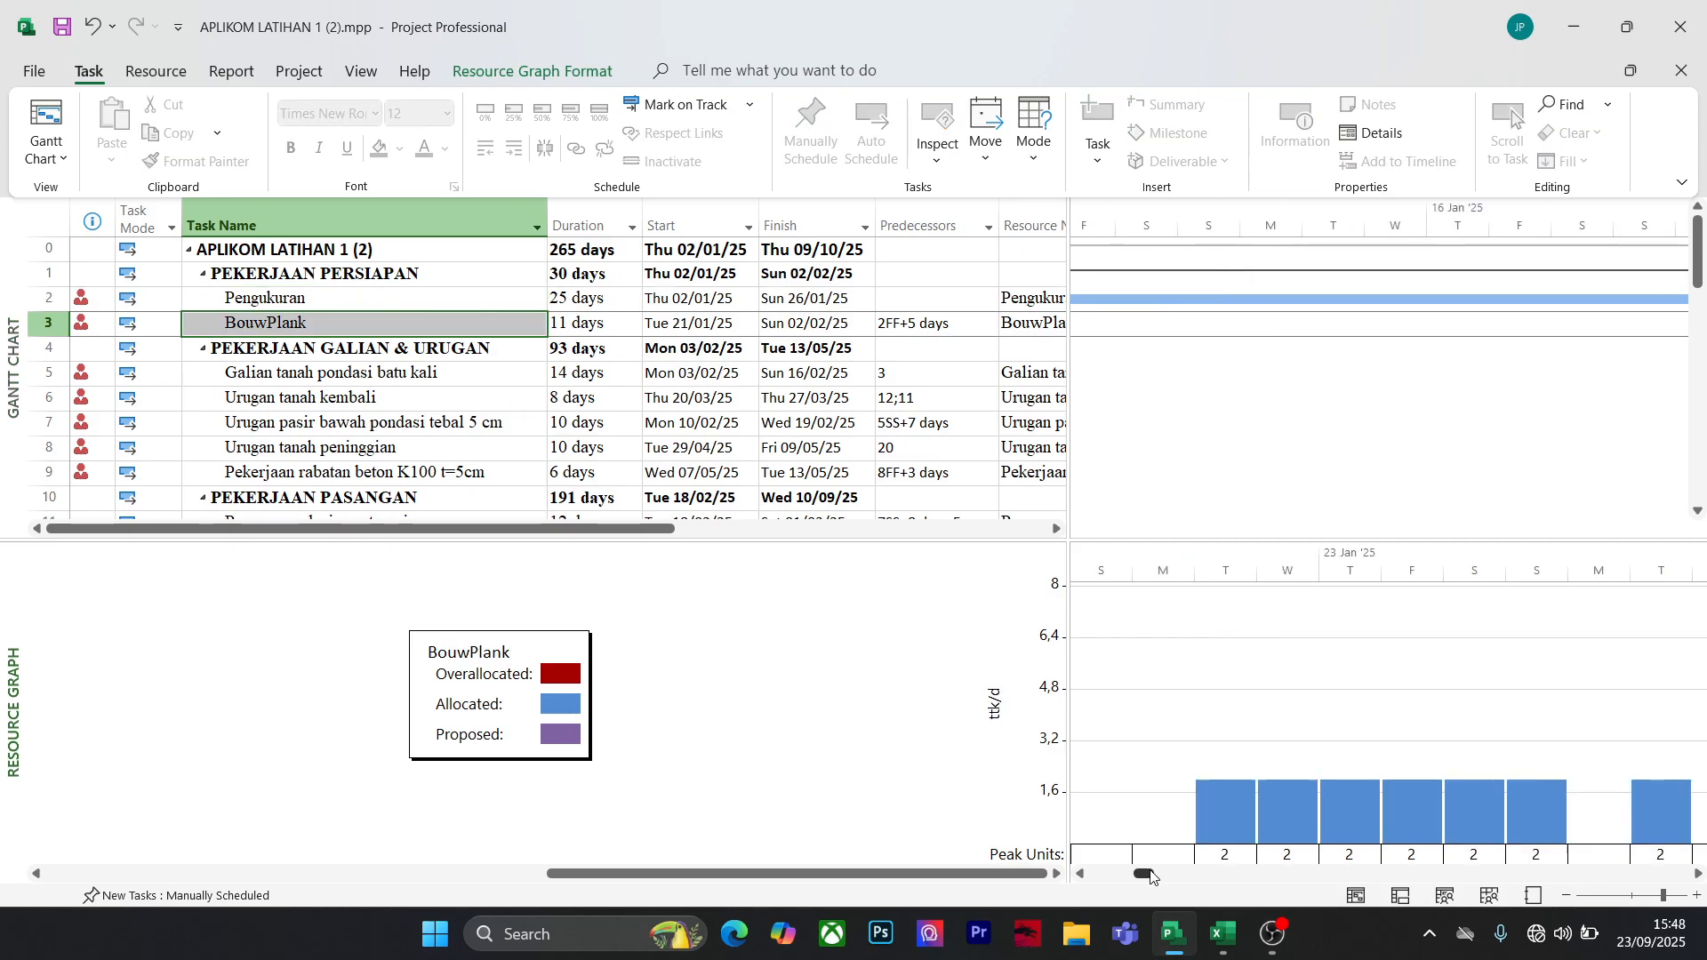
{"action": "mouse_move", "coordinate": [1103, 875]}
{"action": "left_mouse_down"}
{"action": "mouse_move", "coordinate": [1147, 875]}
{"action": "mouse_move", "coordinate": [1102, 875]}
{"action": "left_mouse_up"}
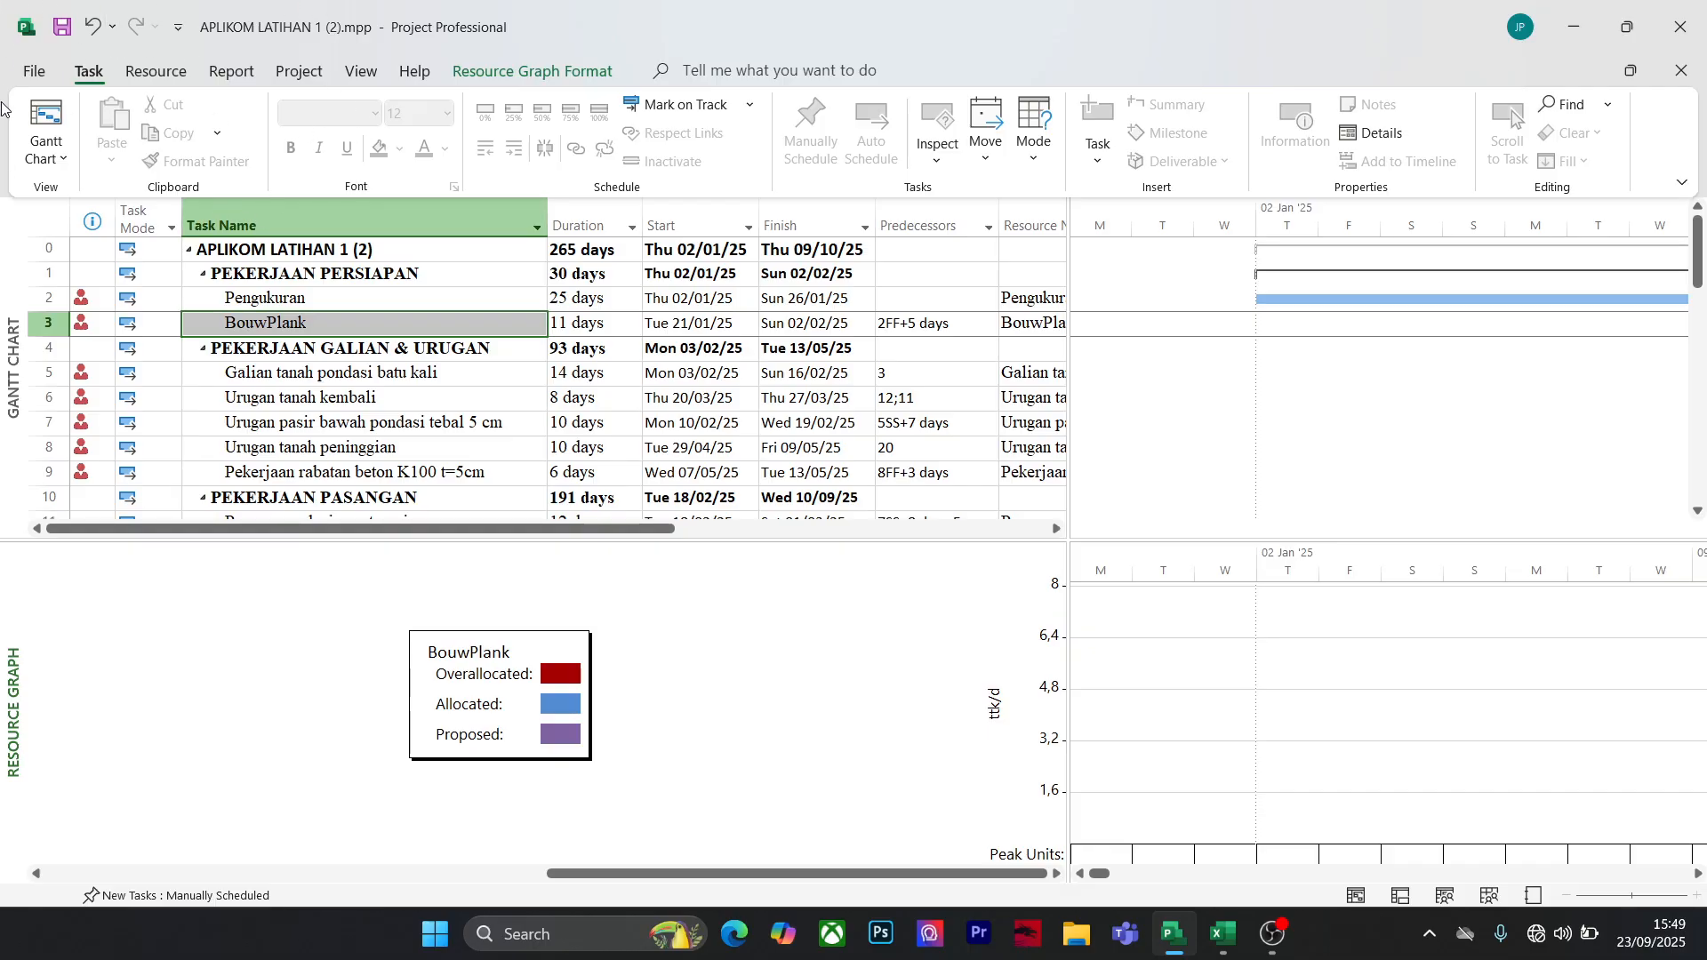
{"action": "left_click", "coordinate": [298, 296]}
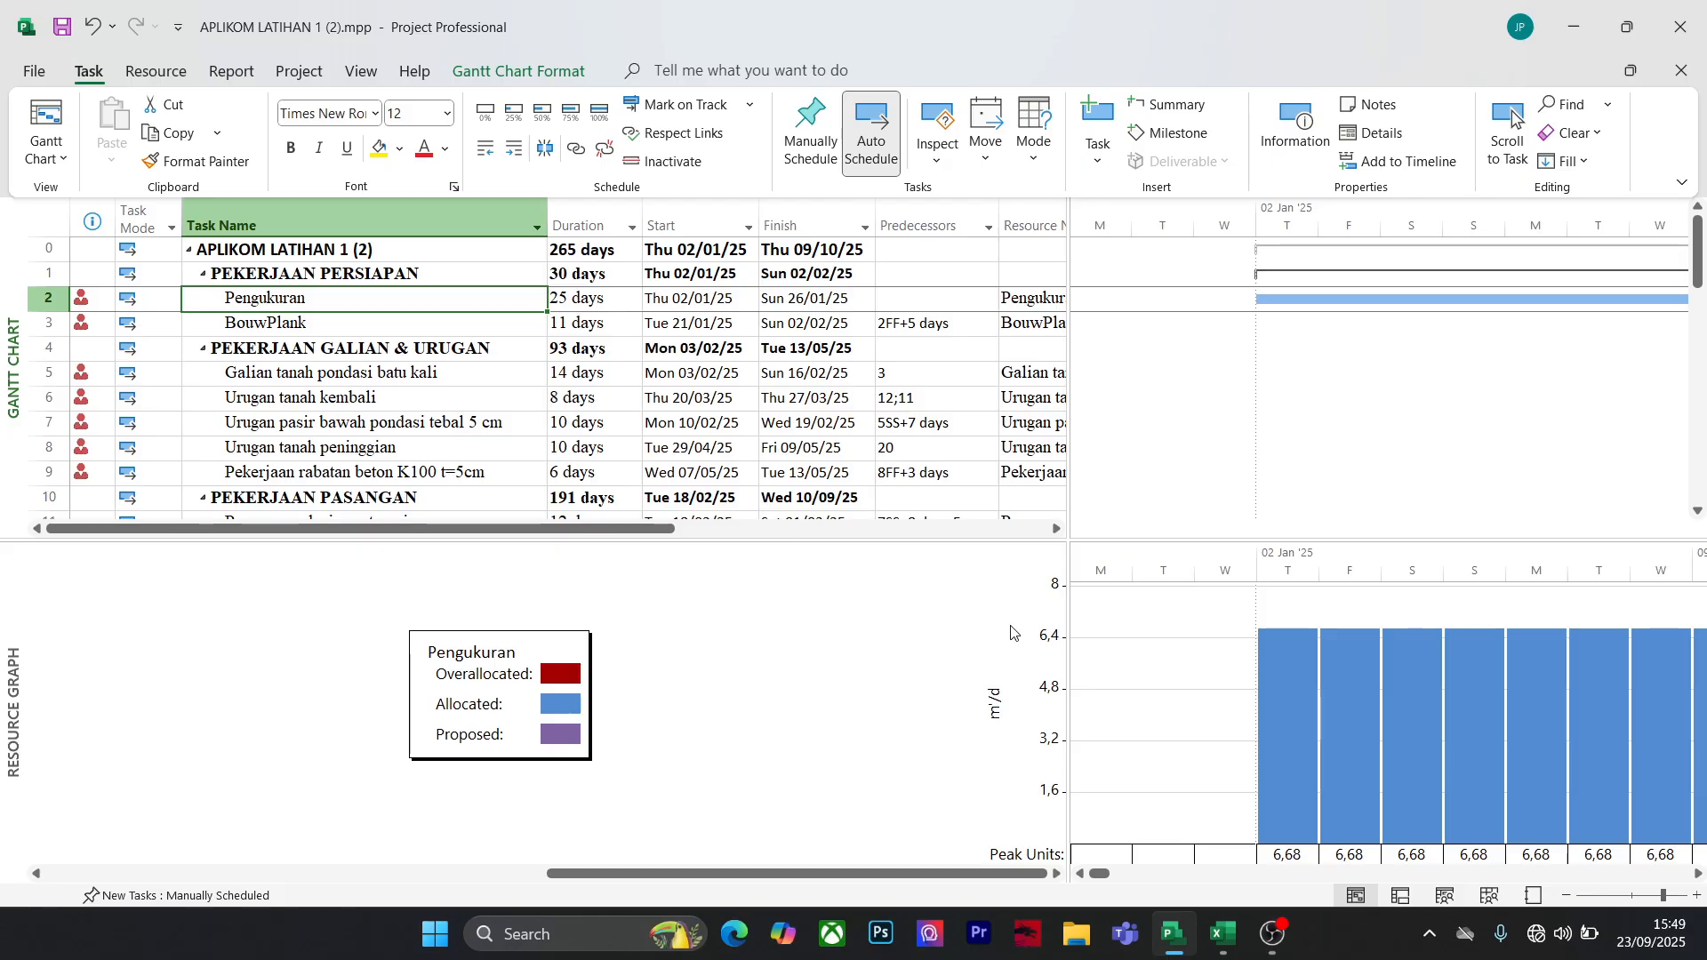
{"action": "mouse_move", "coordinate": [1107, 878]}
{"action": "left_mouse_down"}
{"action": "mouse_move", "coordinate": [1147, 875]}
{"action": "mouse_move", "coordinate": [1098, 876]}
{"action": "left_mouse_up"}
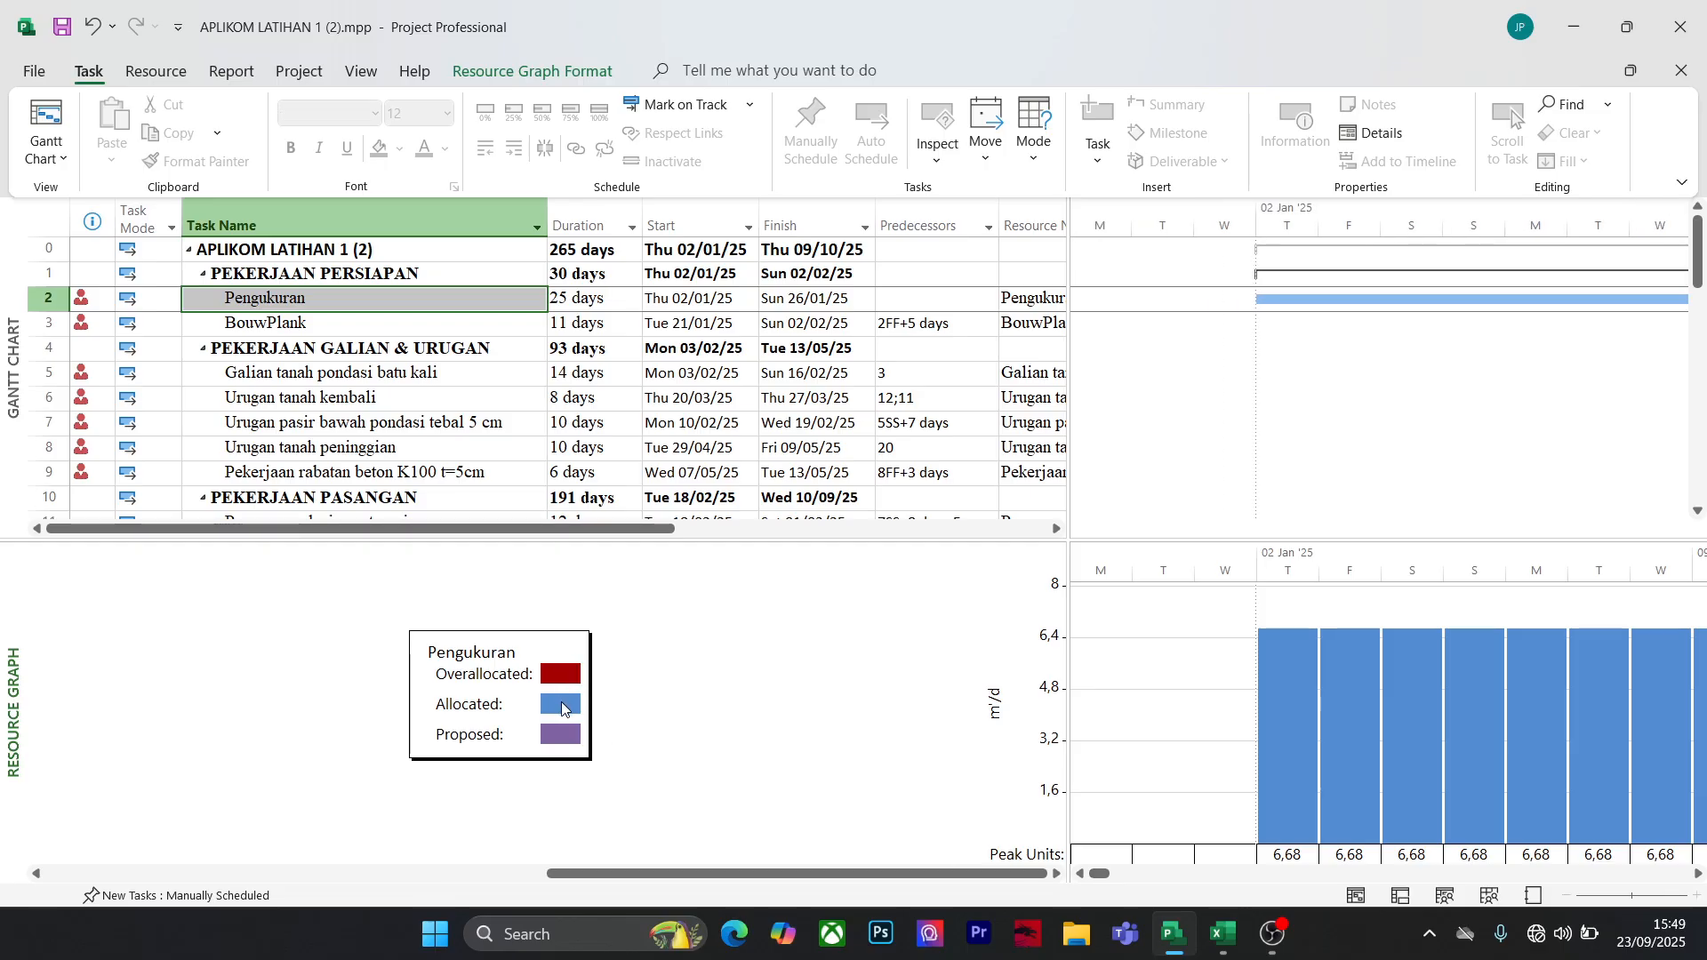
{"action": "left_click", "coordinate": [316, 328]}
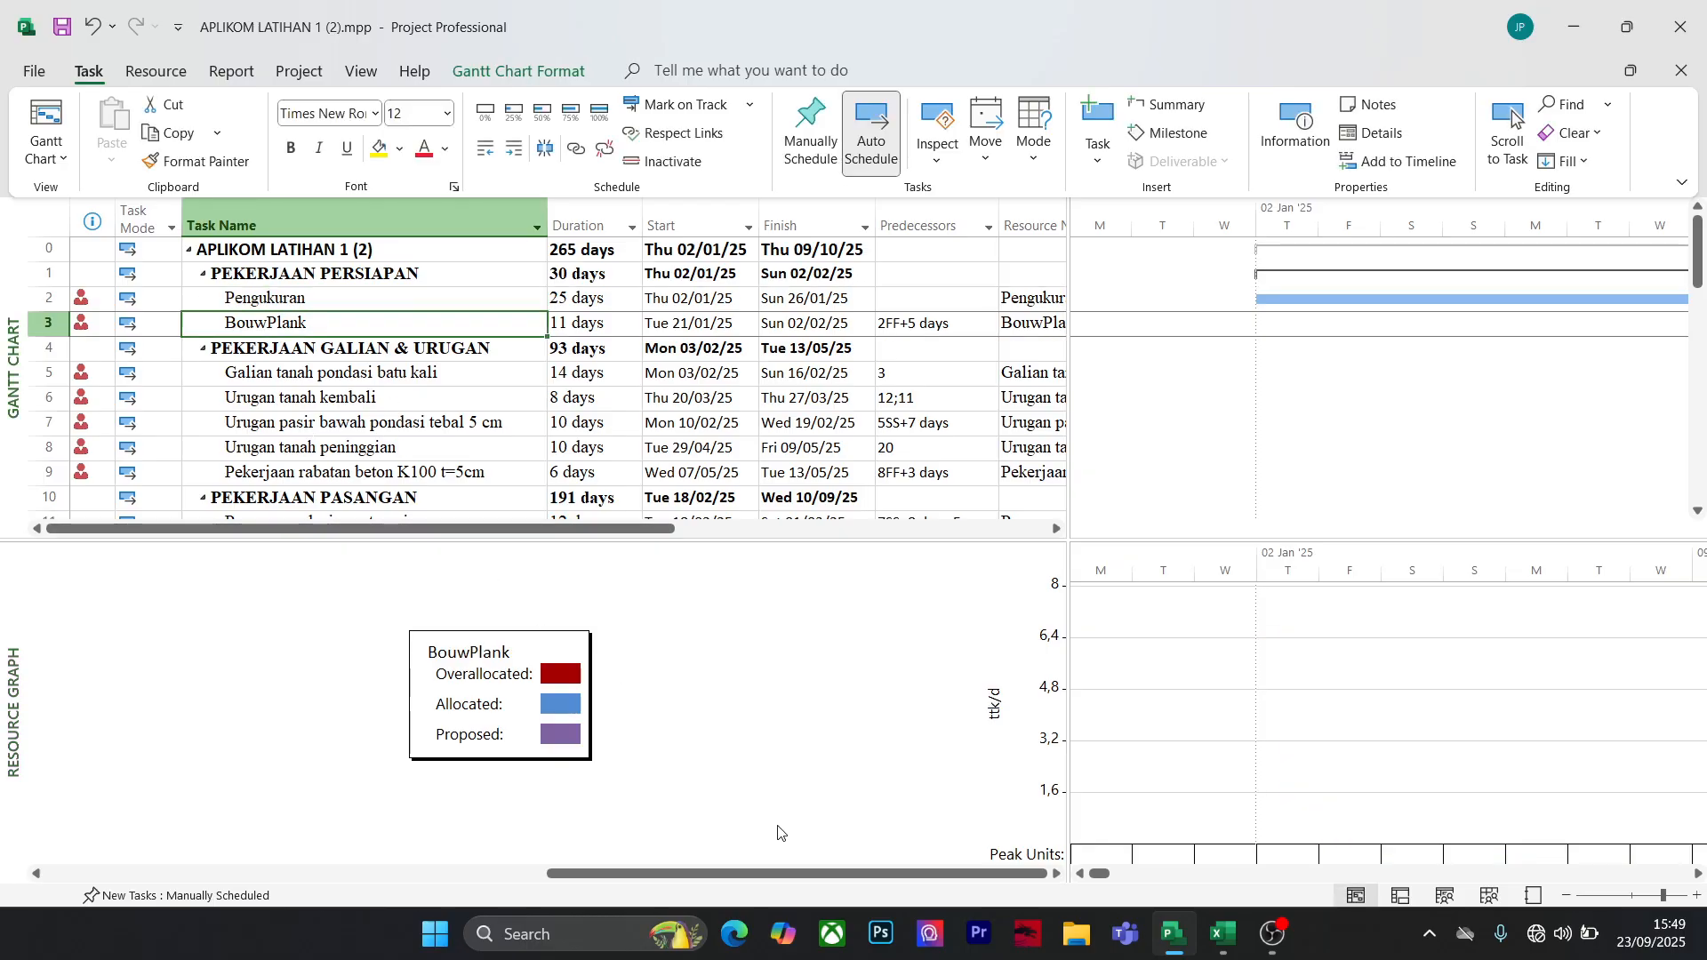
{"action": "left_click", "coordinate": [807, 876]}
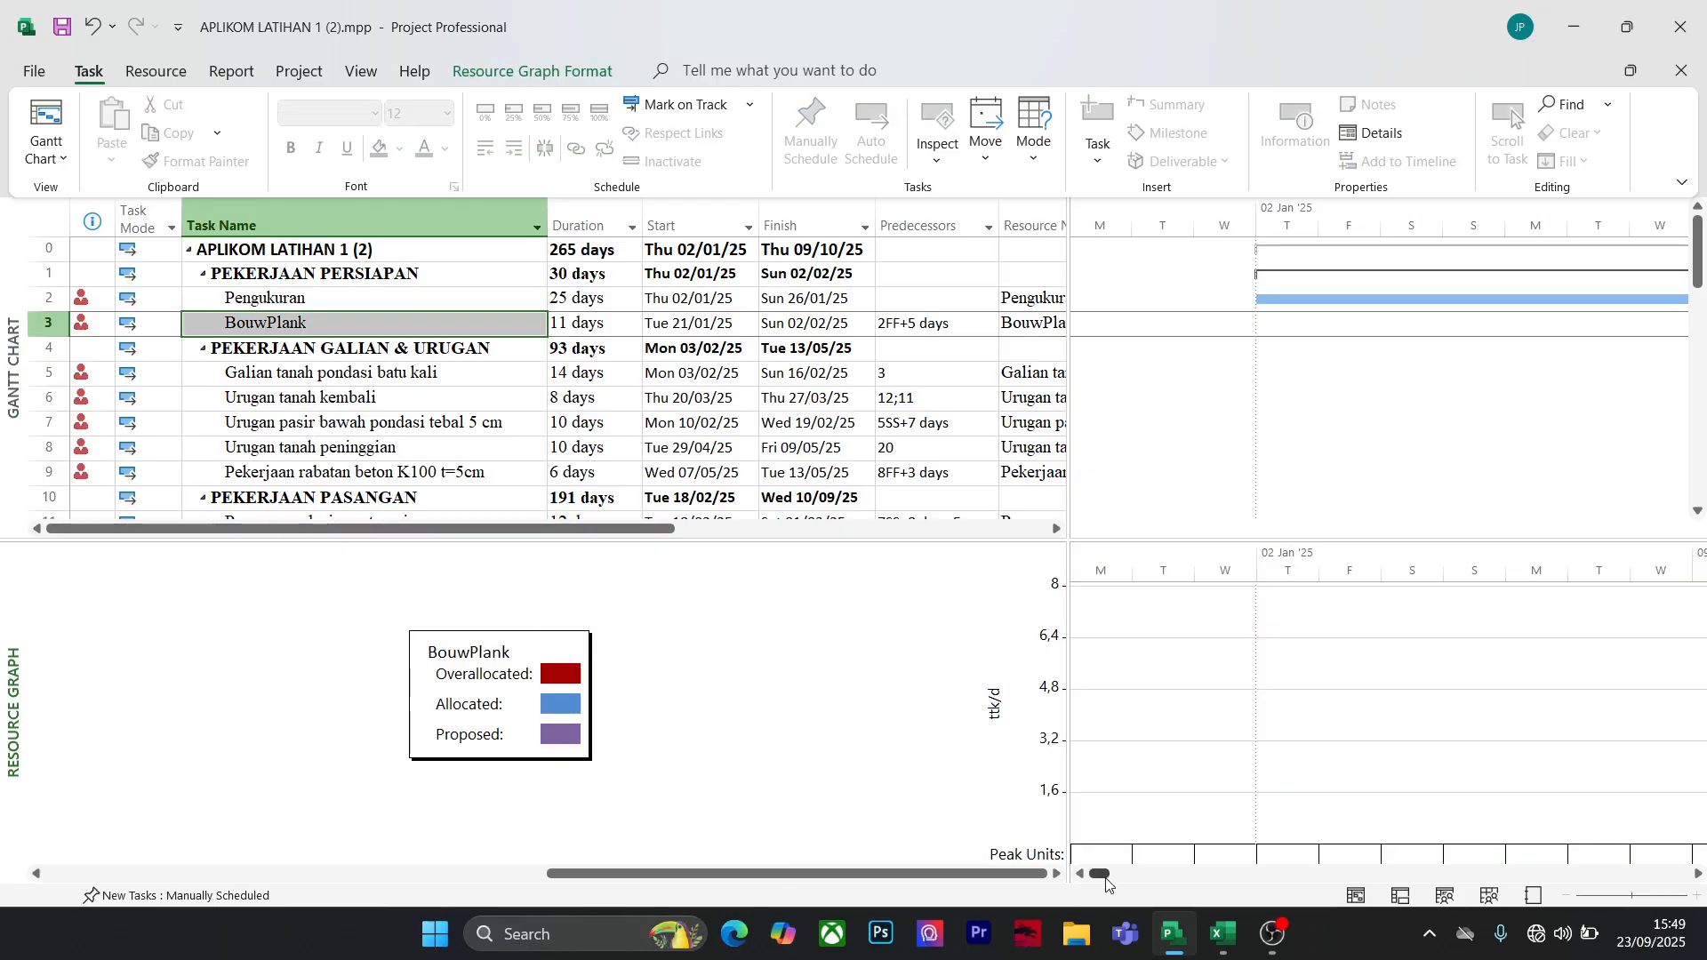
{"action": "mouse_move", "coordinate": [1101, 876]}
{"action": "left_mouse_down"}
{"action": "mouse_move", "coordinate": [1173, 880]}
{"action": "mouse_move", "coordinate": [1100, 878]}
{"action": "left_mouse_up"}
{"action": "left_click", "coordinate": [318, 299]}
{"action": "scroll", "coordinate": [1159, 702], "scroll_direction": "down", "scroll_amount": 3}
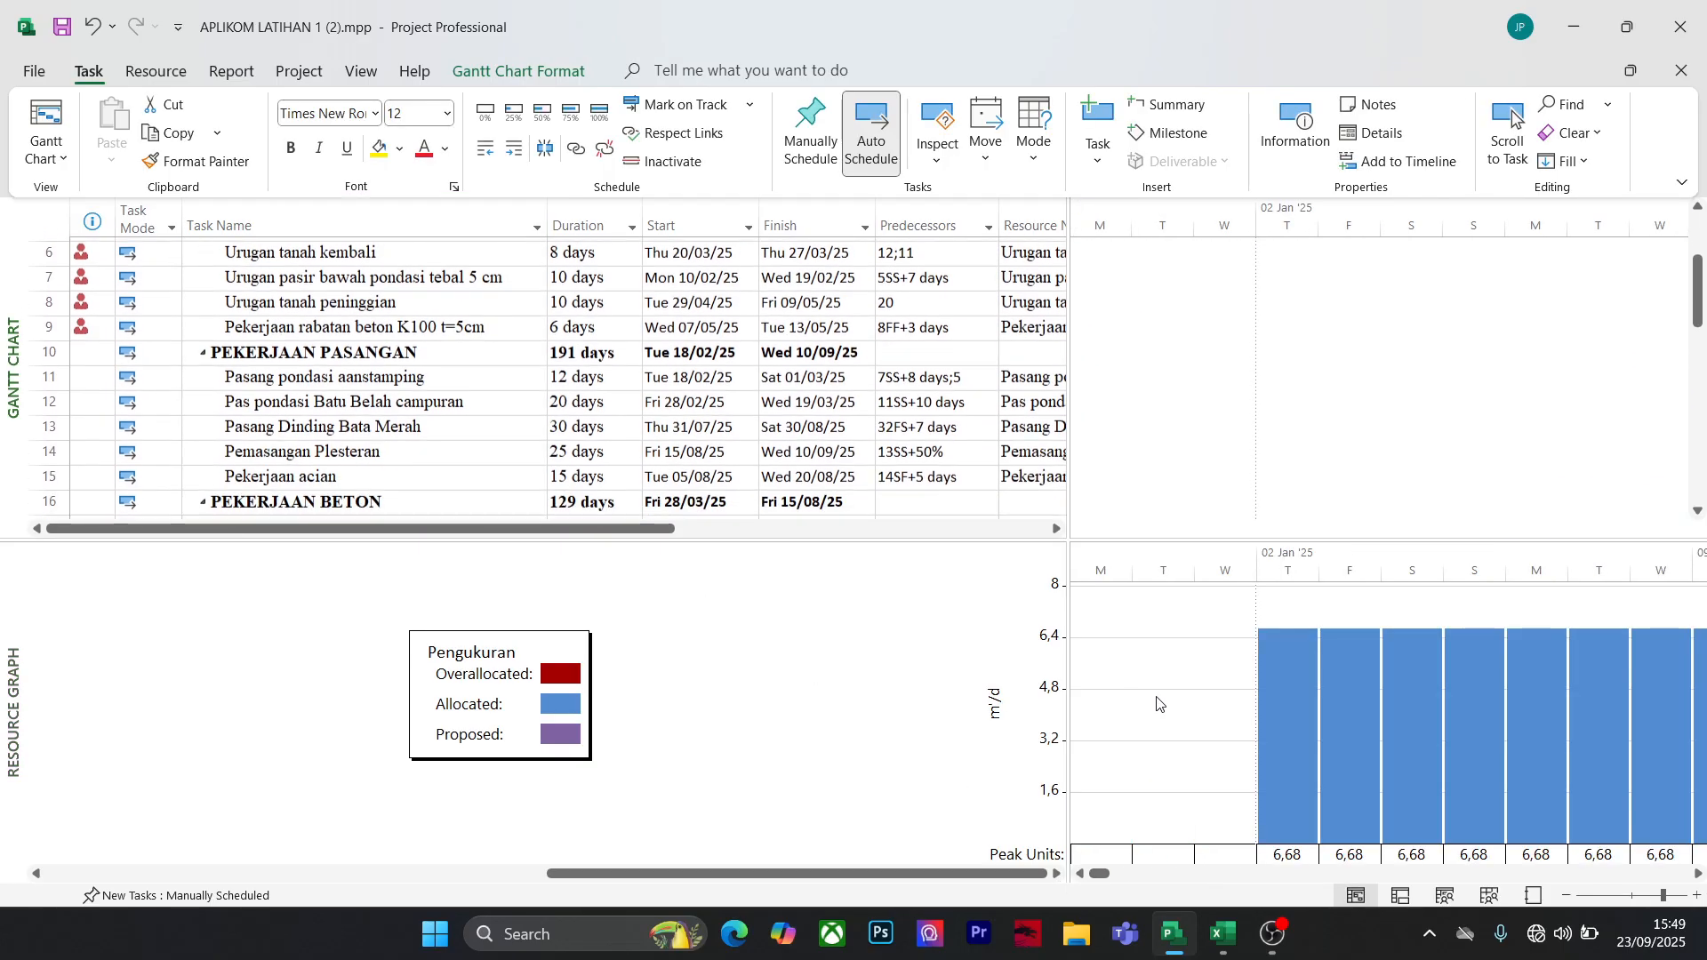
{"action": "scroll", "coordinate": [1159, 702], "scroll_direction": "up", "scroll_amount": 3}
{"action": "scroll", "coordinate": [777, 447], "scroll_direction": "down", "scroll_amount": 1}
{"action": "scroll", "coordinate": [777, 447], "scroll_direction": "up", "scroll_amount": 2}
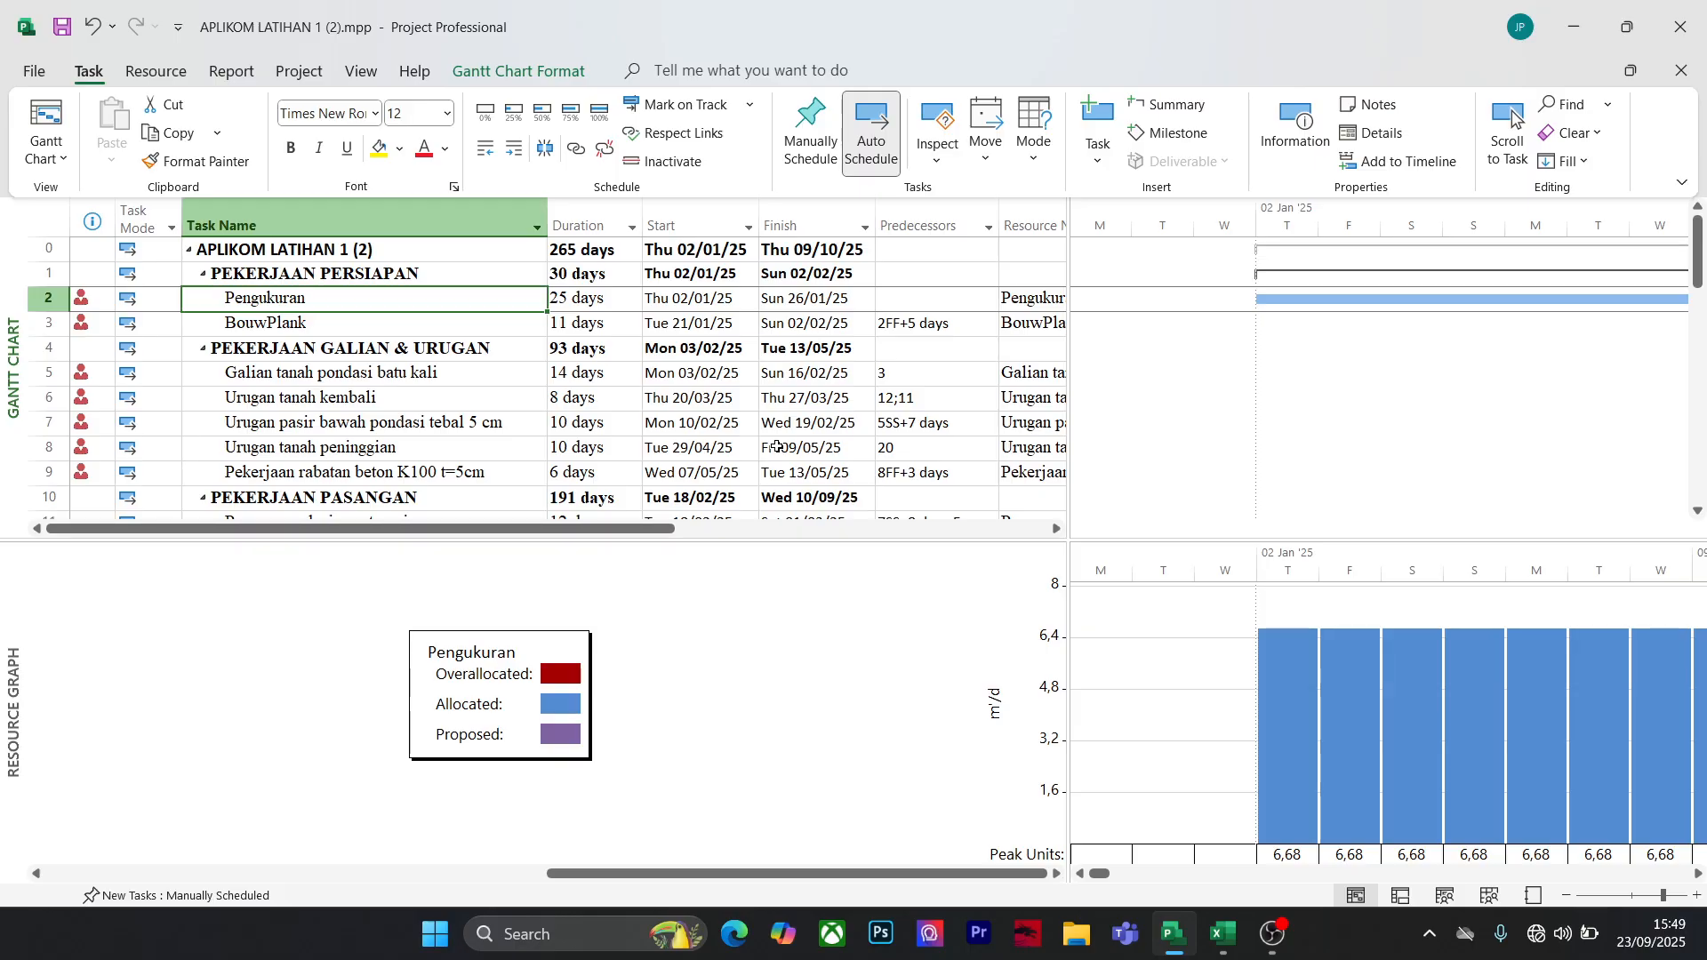
{"action": "right_click", "coordinate": [104, 610]}
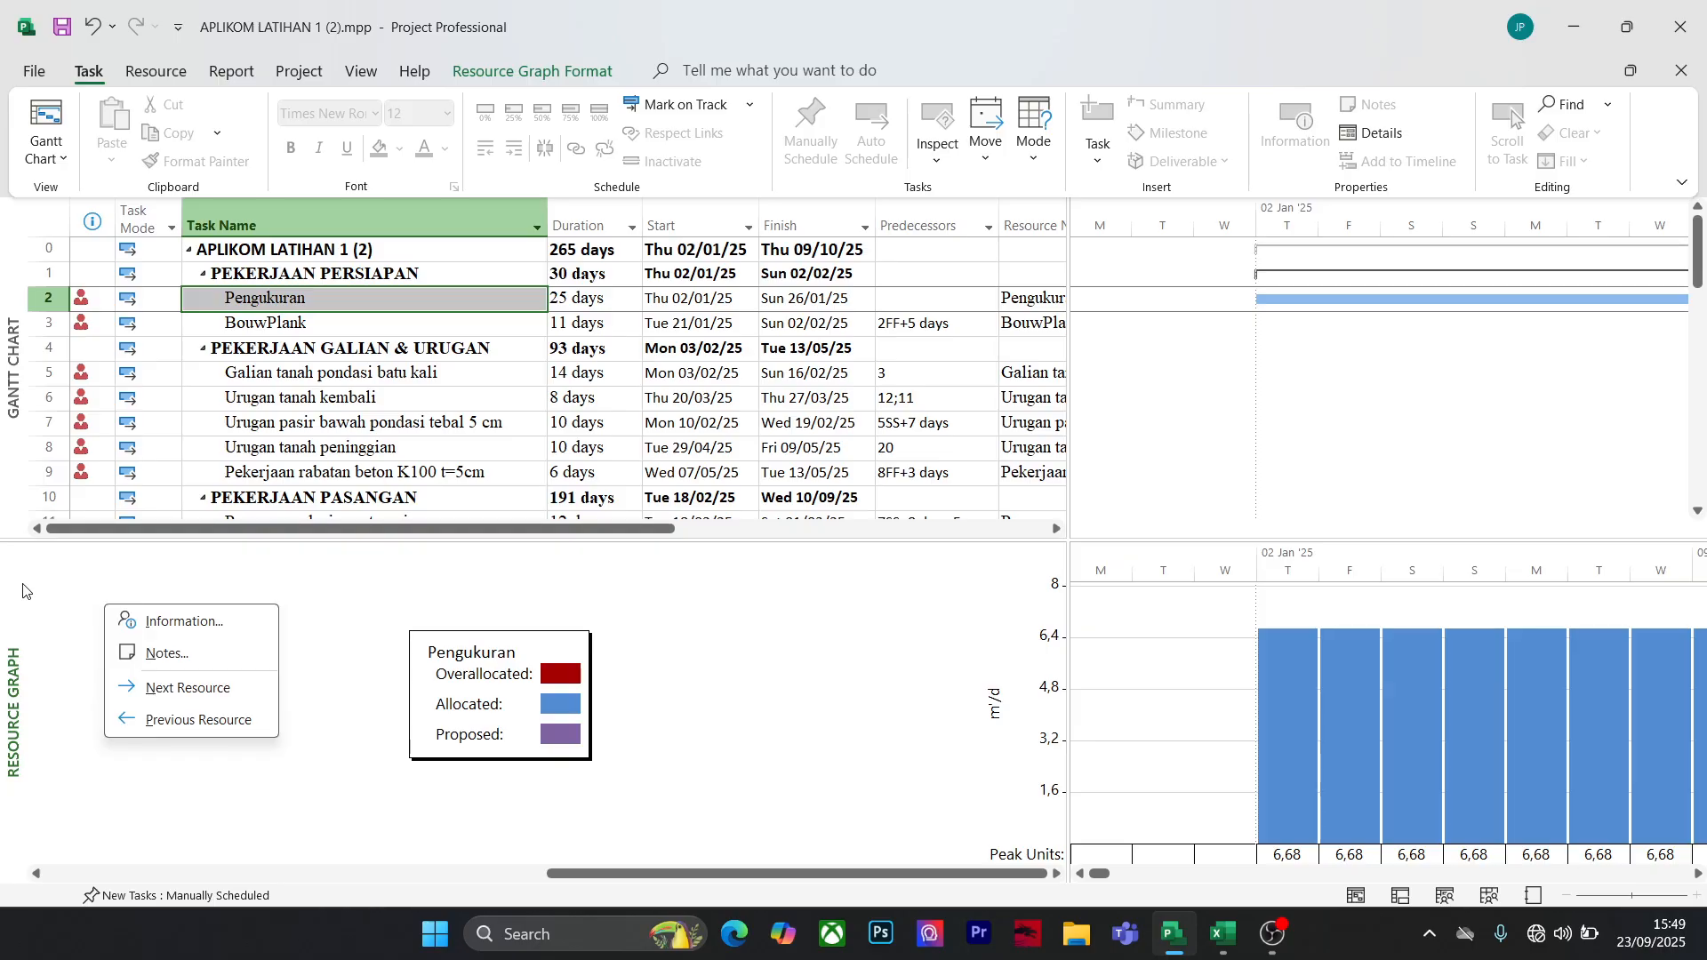
{"action": "left_click", "coordinate": [742, 650]}
{"action": "left_click", "coordinate": [46, 153]}
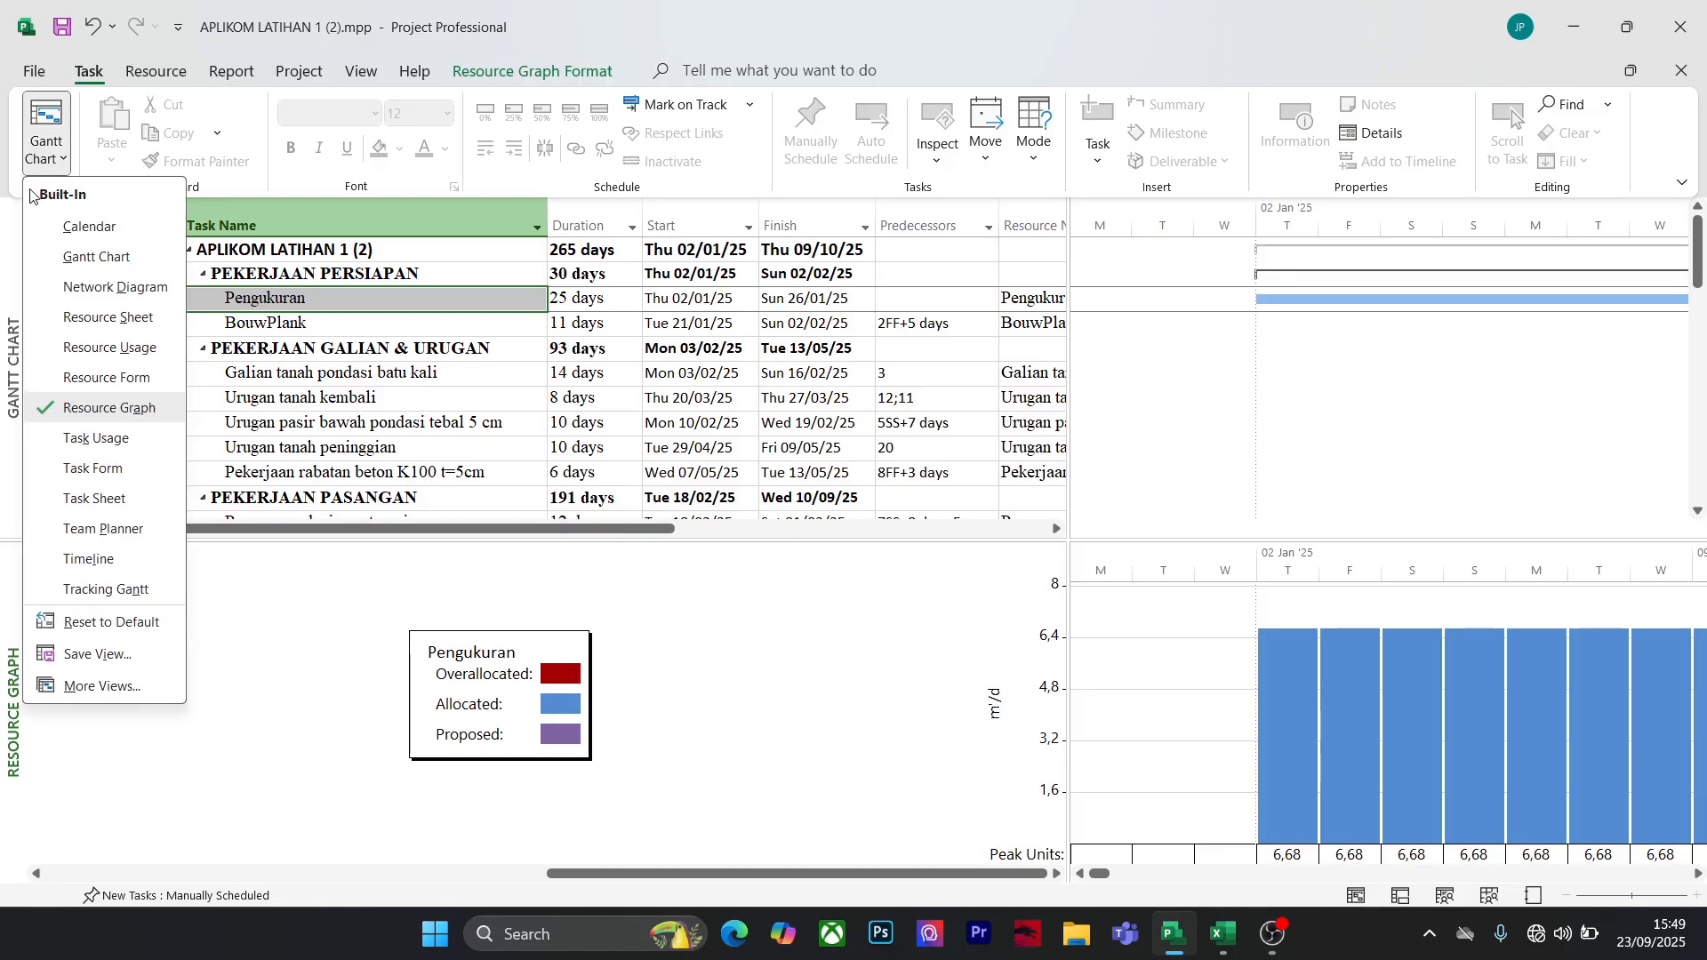
{"action": "left_click", "coordinate": [157, 408]}
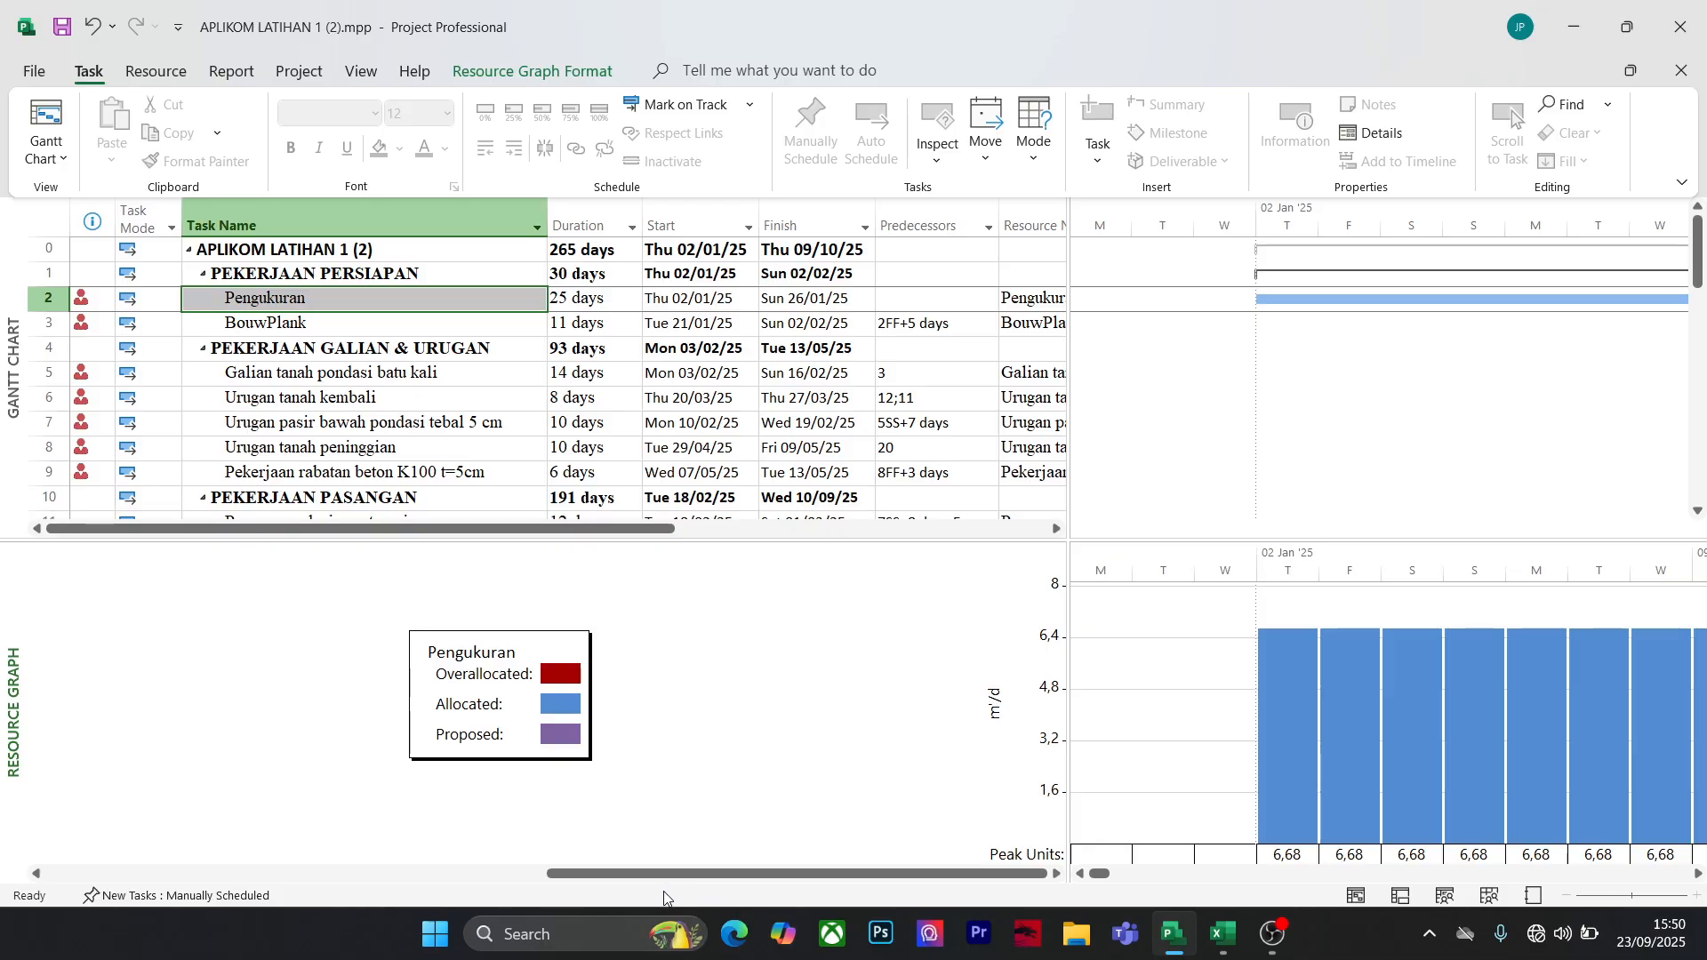
Switch the Resource Graph of the Pengukuran task to the Tukang resource and examine its peak units from 02 Jan '25
{"action": "left_click_drag", "start_coordinate": [747, 884], "coordinate": [383, 876]}
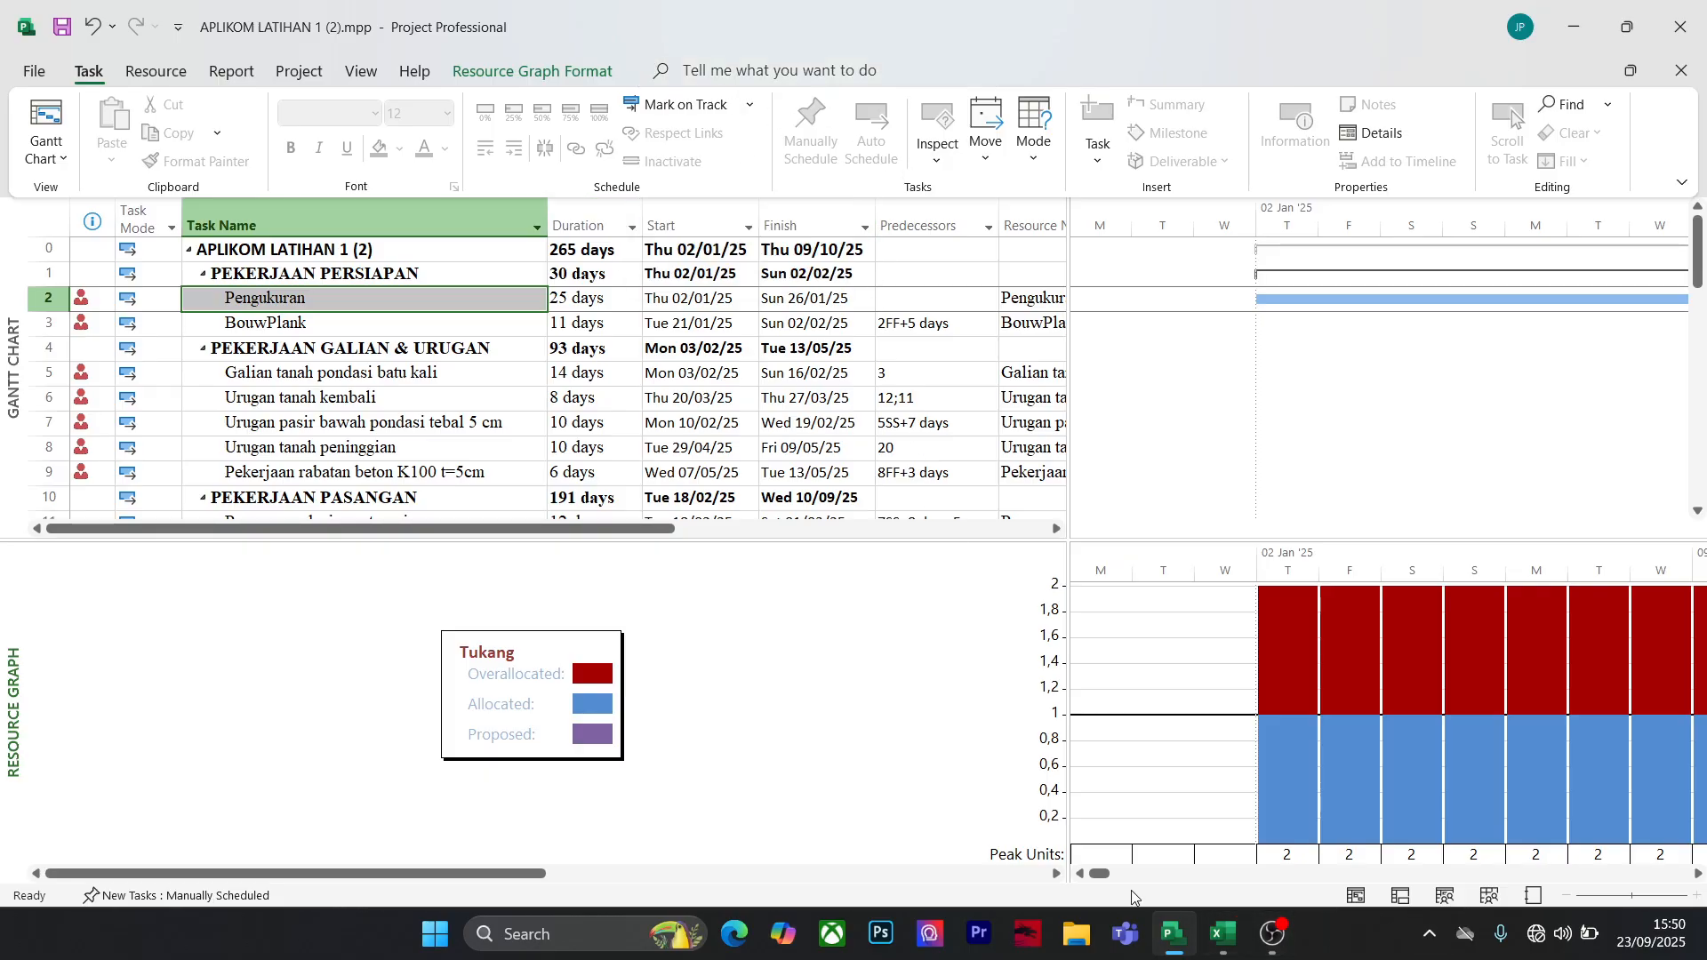
{"action": "left_click_drag", "start_coordinate": [1107, 876], "coordinate": [1078, 897]}
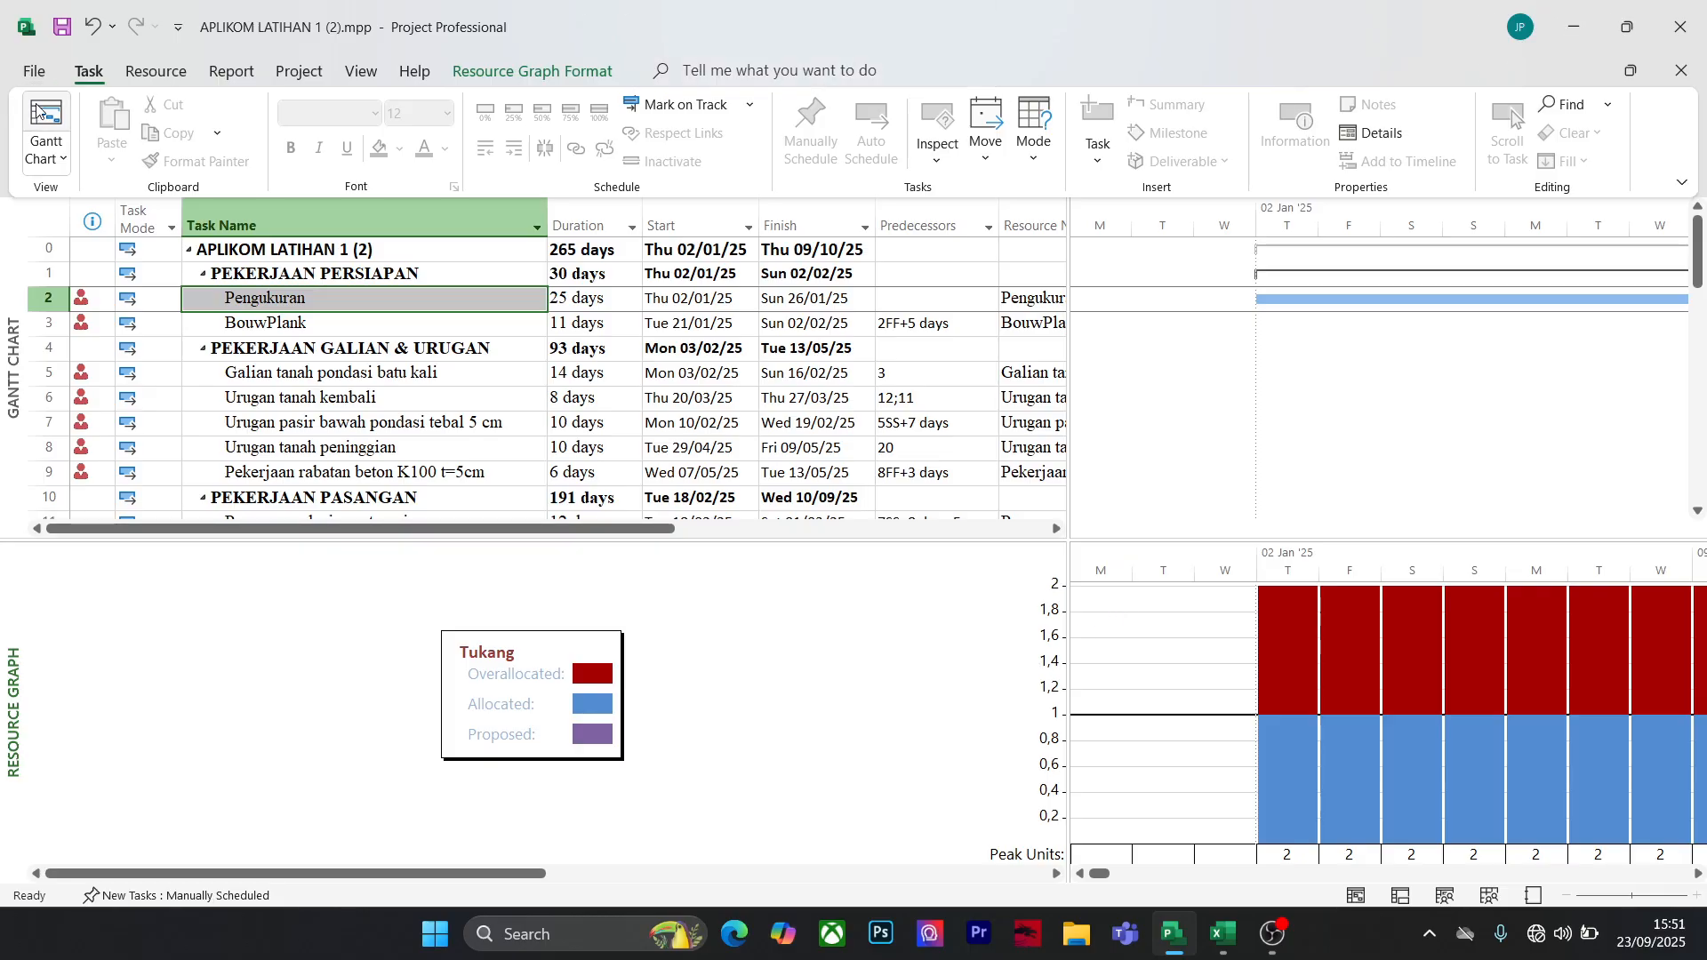
{"action": "left_click", "coordinate": [414, 71]}
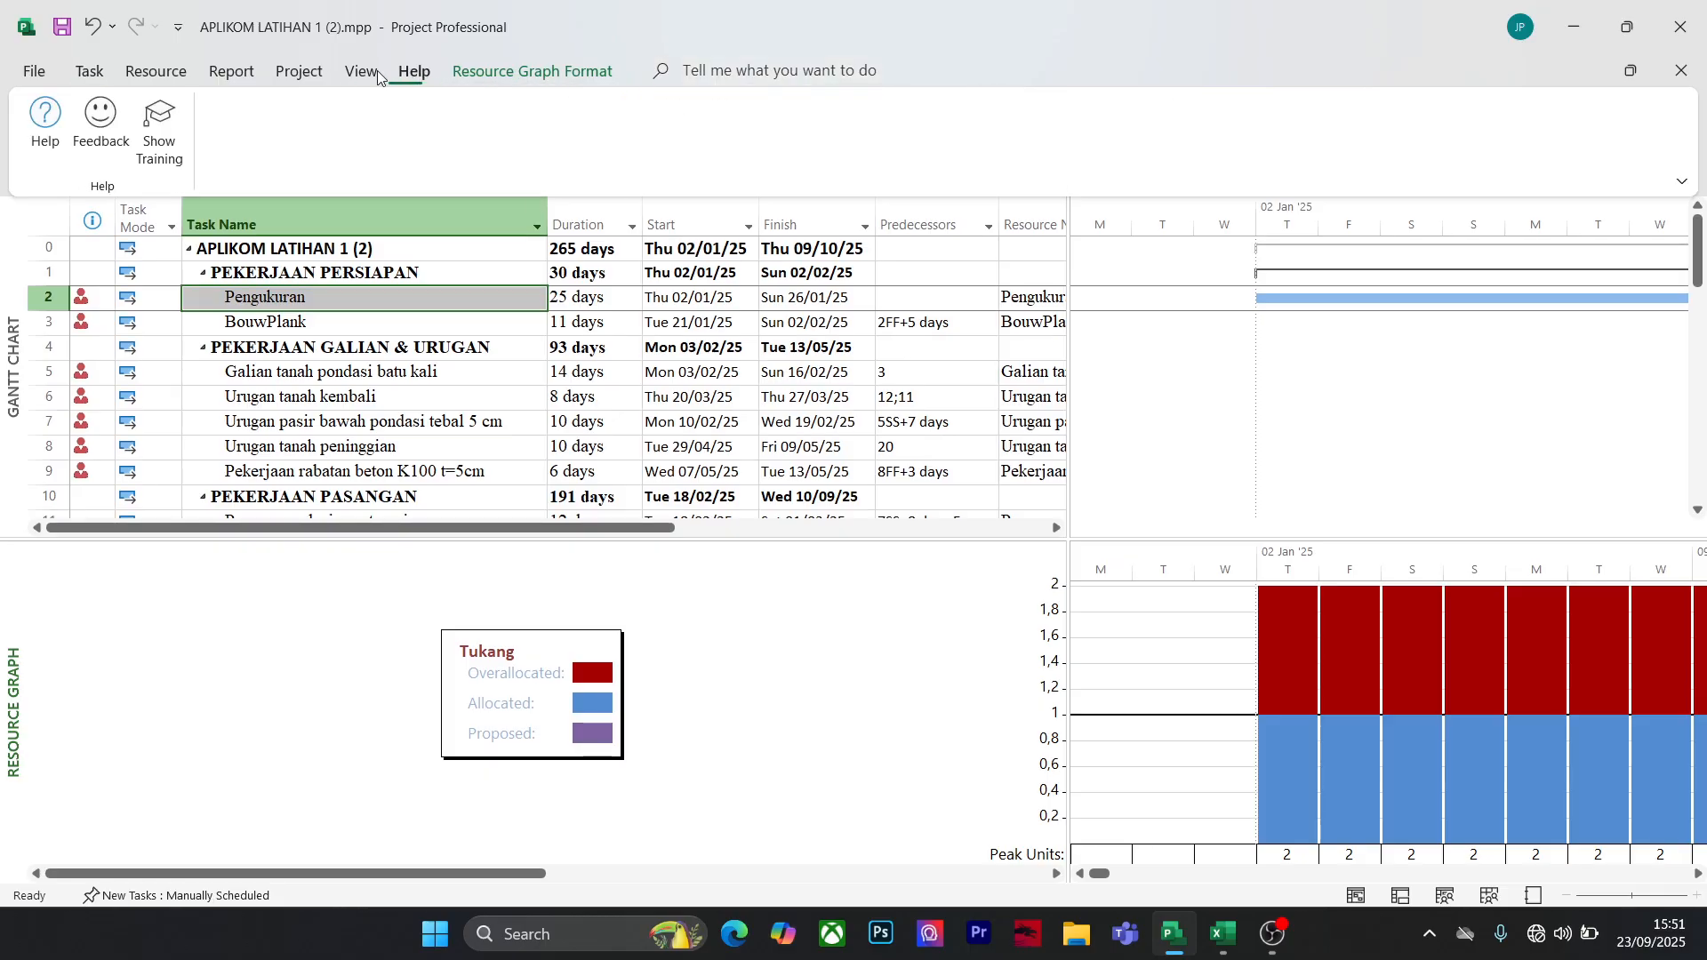
{"action": "left_click", "coordinate": [376, 74]}
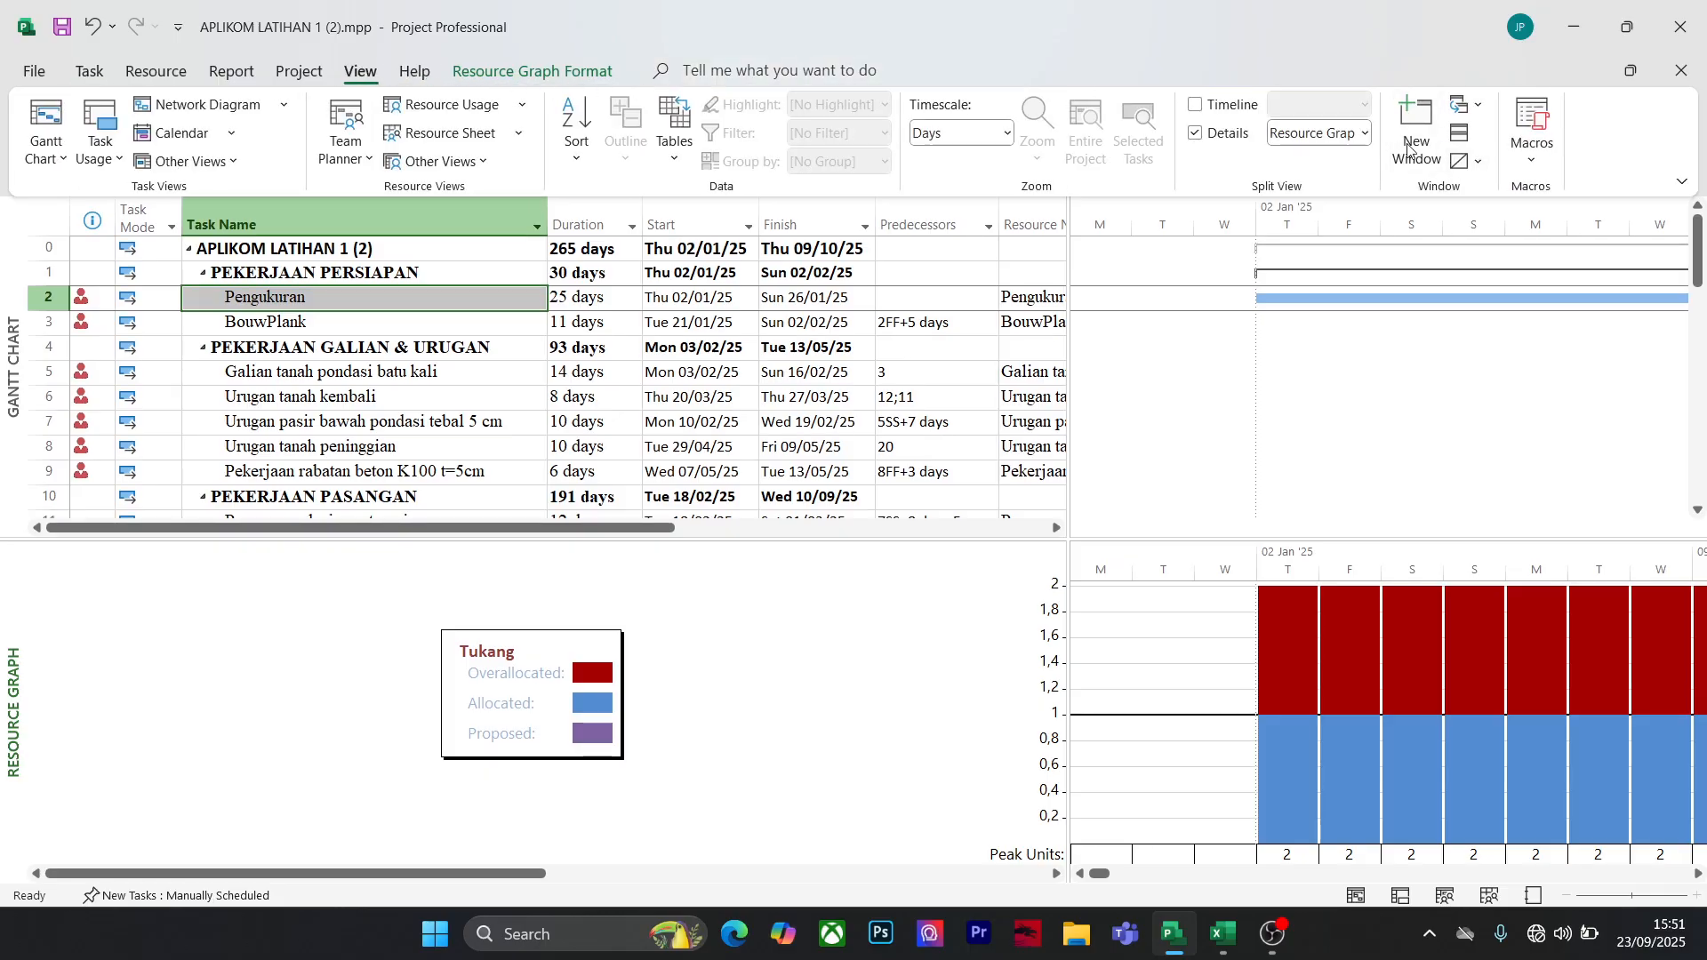
{"action": "left_click", "coordinate": [531, 73]}
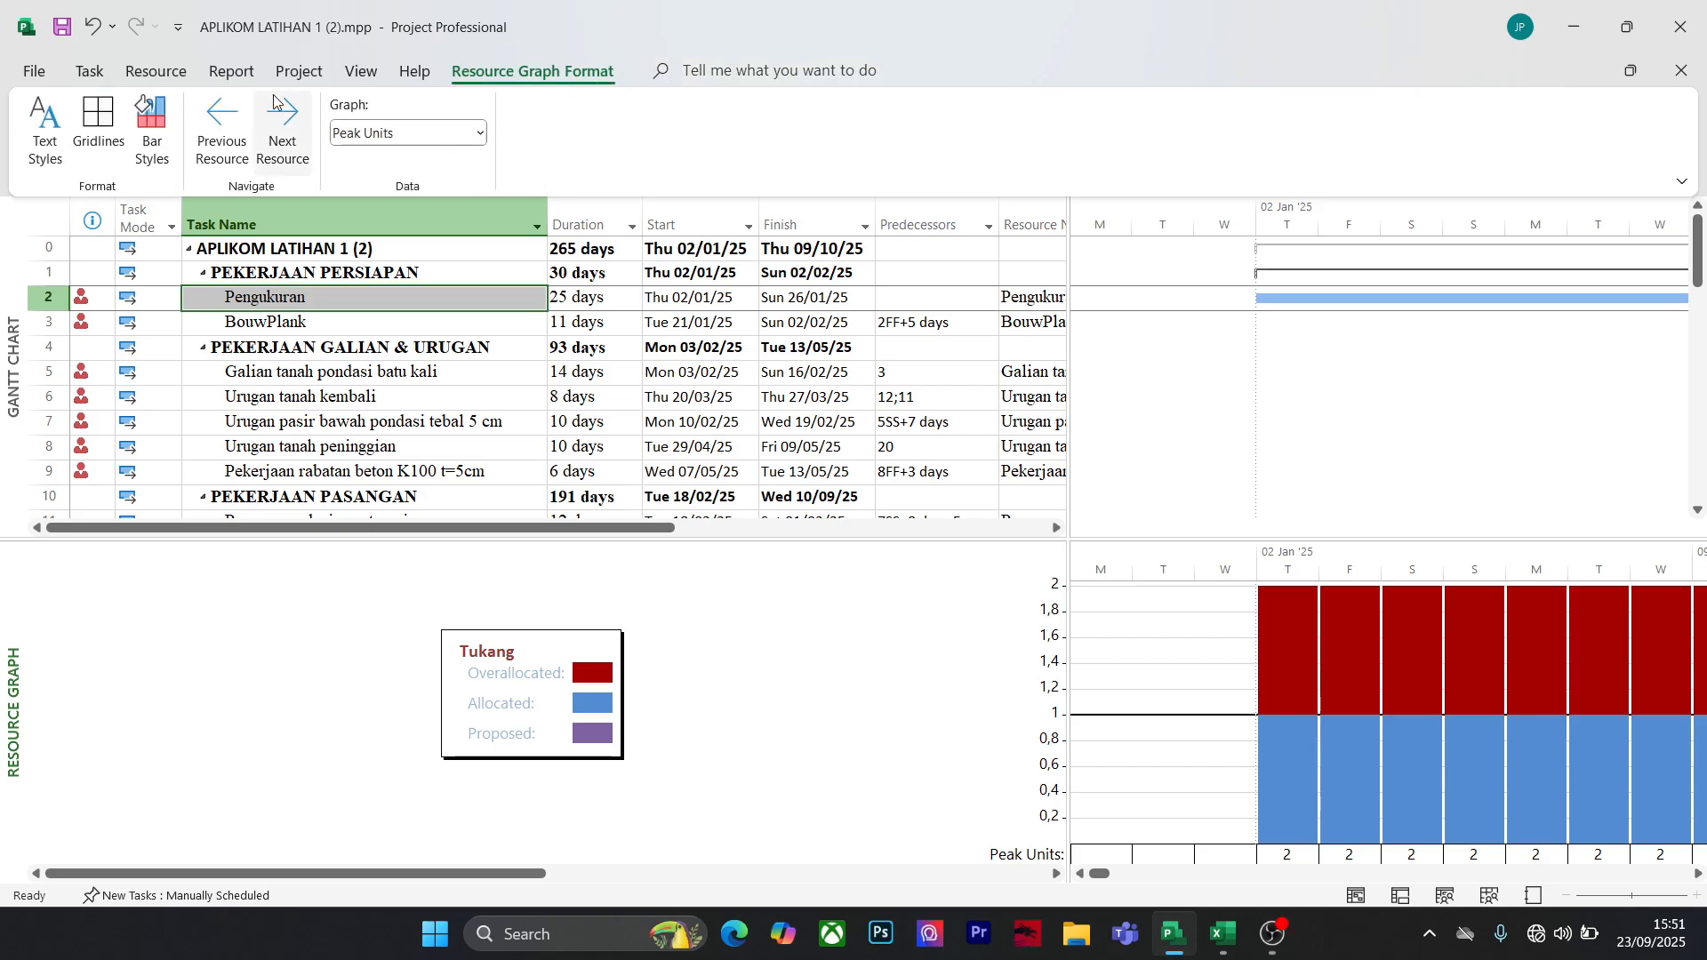
{"action": "left_click", "coordinate": [231, 71]}
{"action": "left_click", "coordinate": [361, 71]}
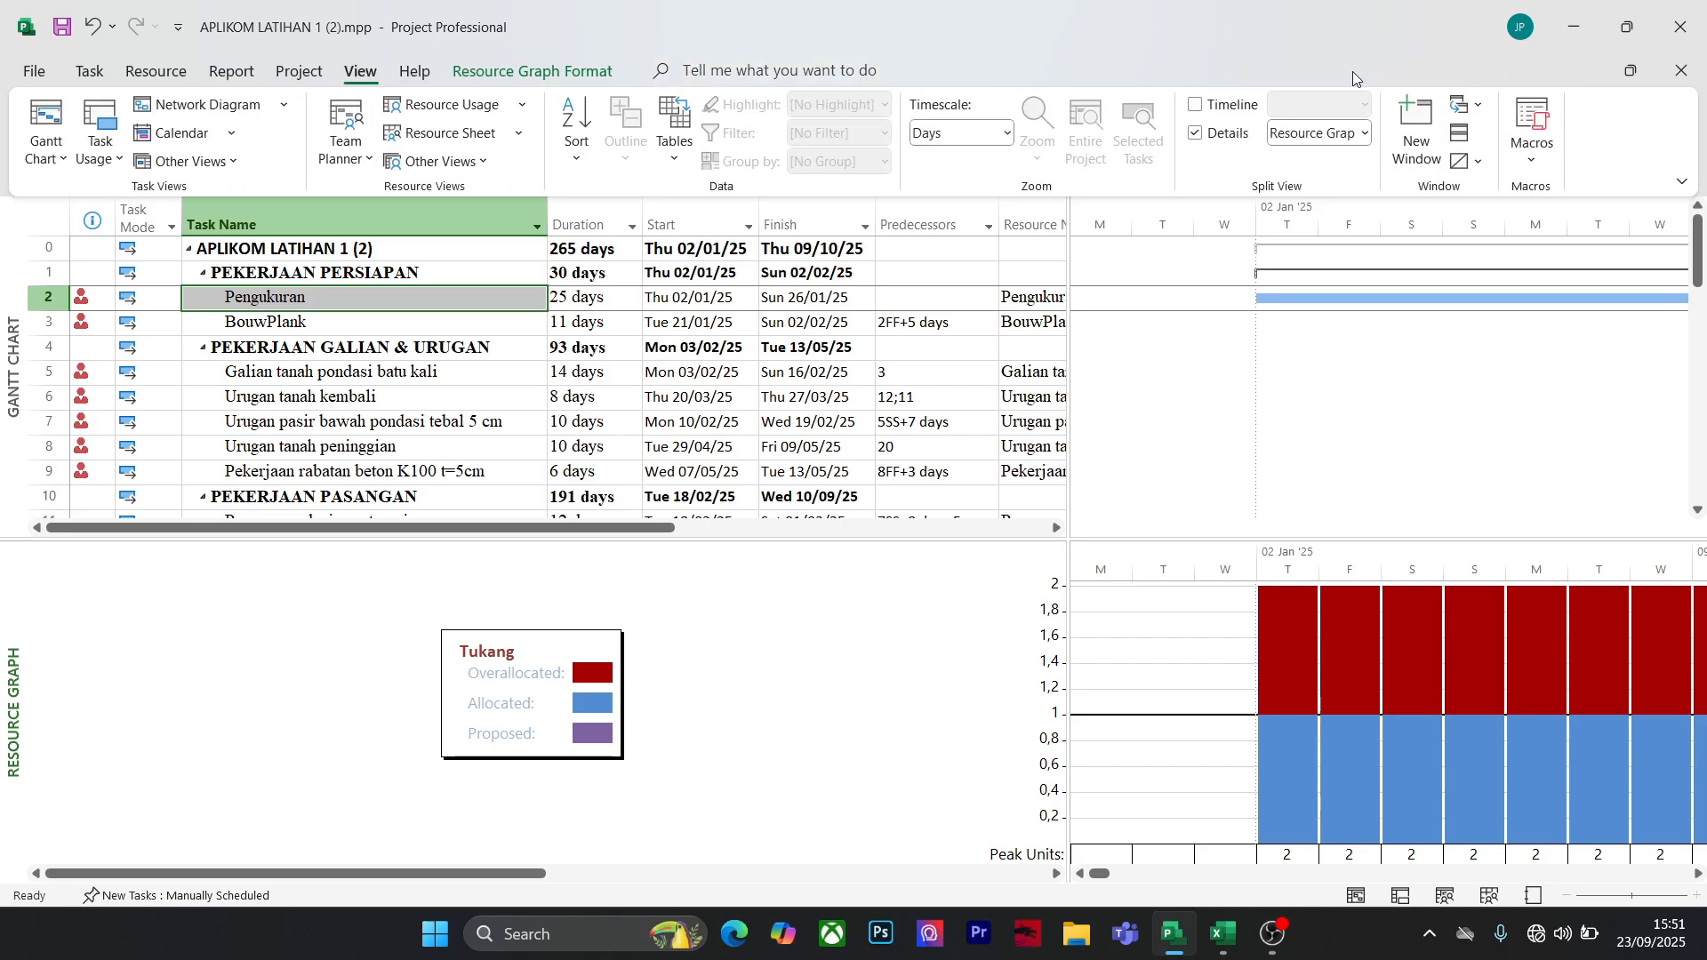
{"action": "left_click", "coordinate": [142, 73]}
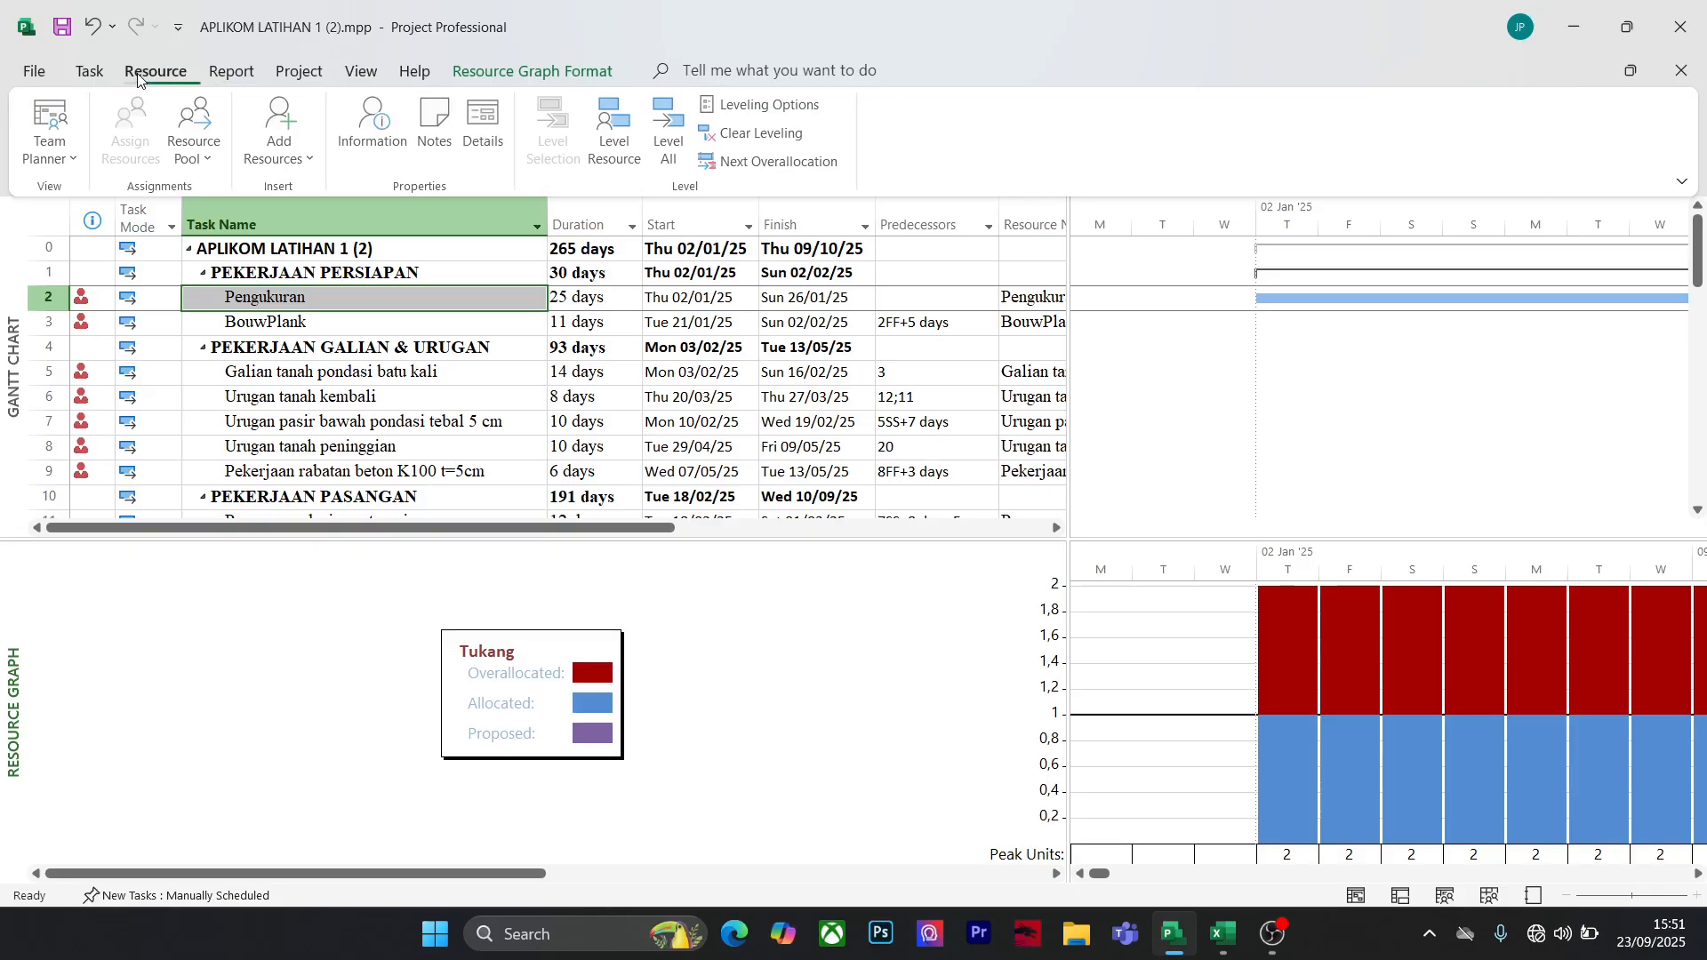
{"action": "left_click", "coordinate": [92, 73]}
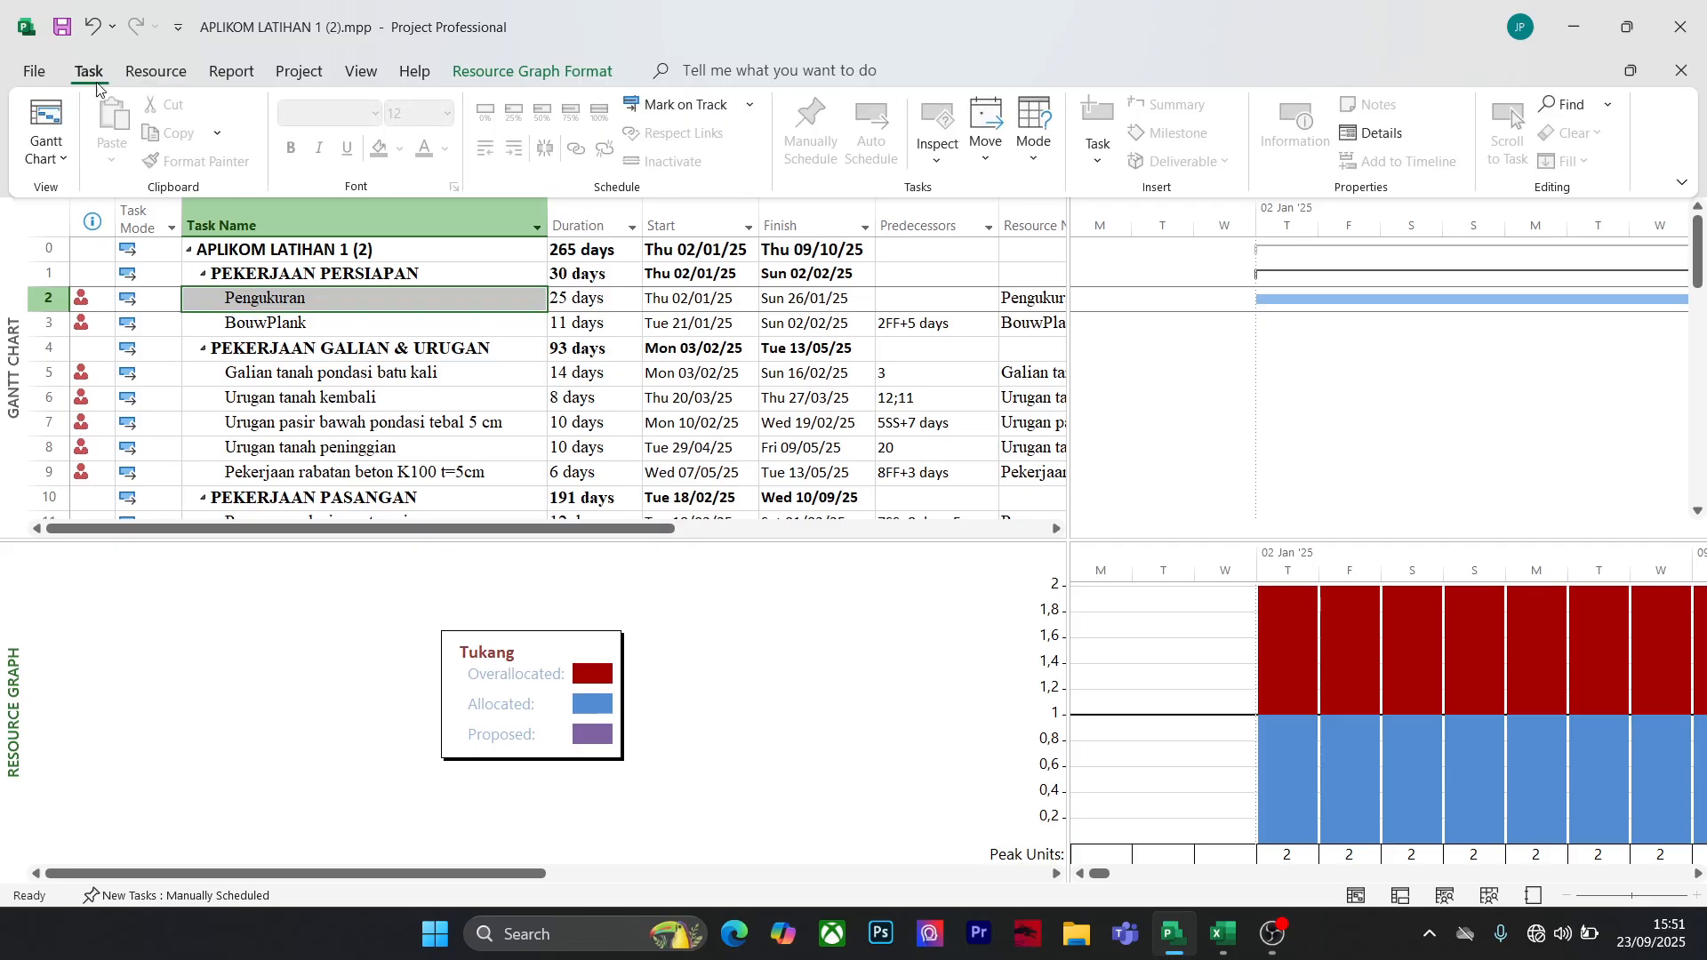
{"action": "left_click", "coordinate": [158, 76]}
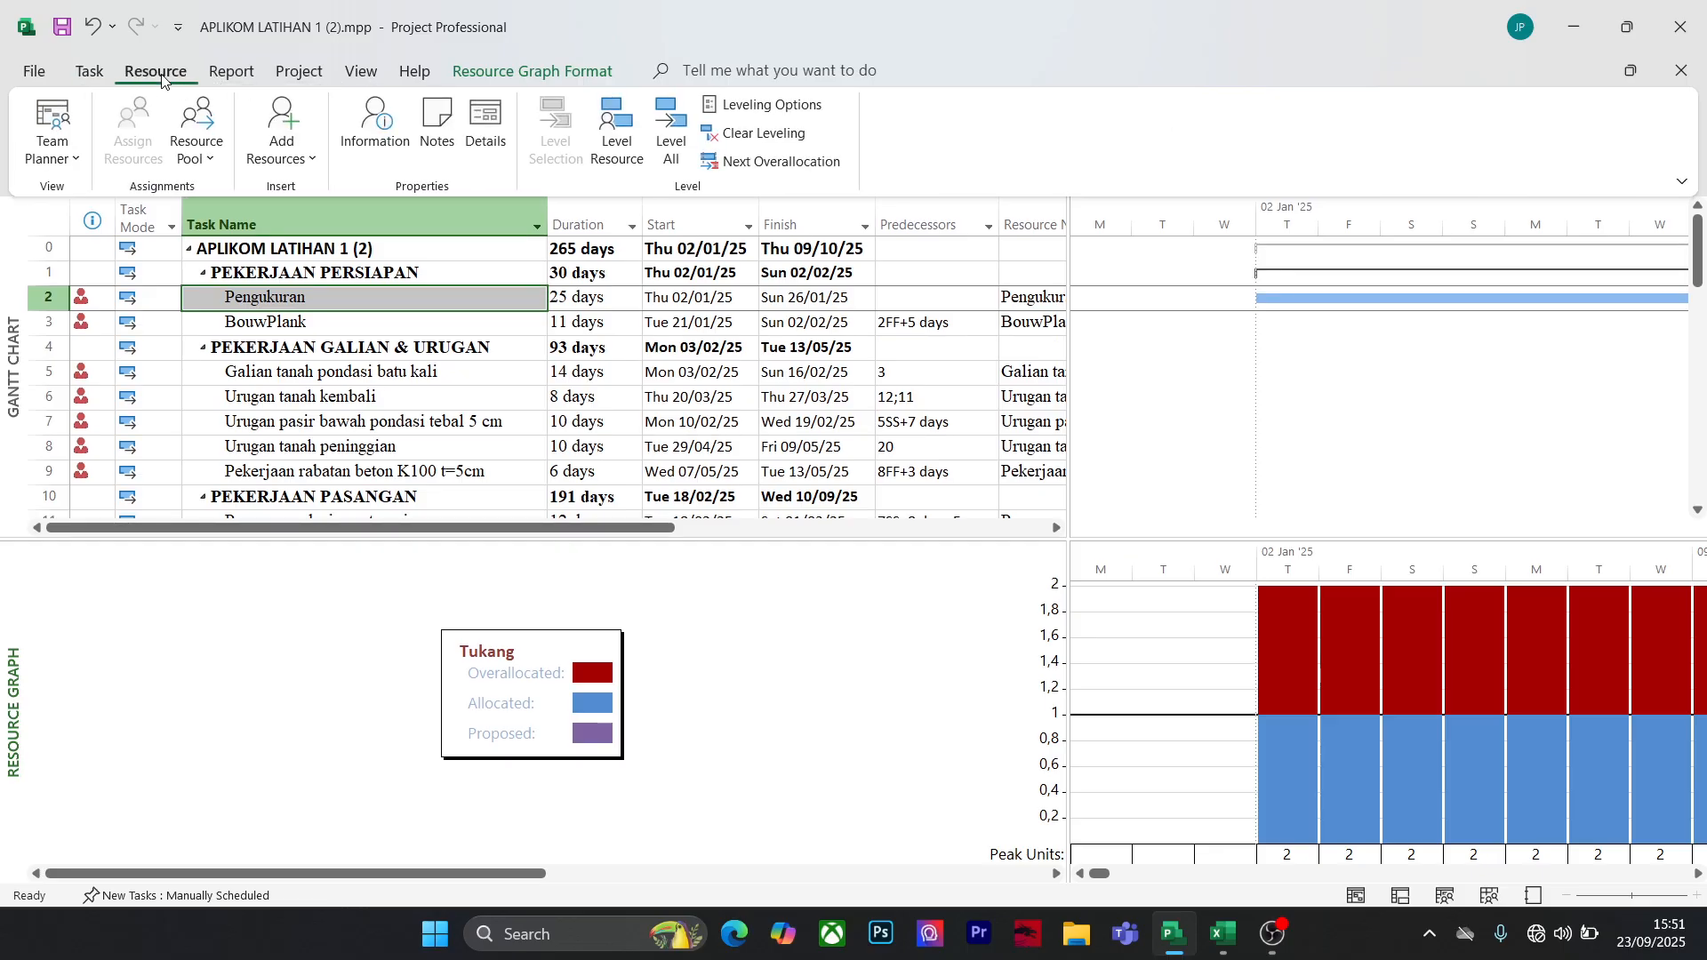
{"action": "left_click", "coordinate": [222, 73]}
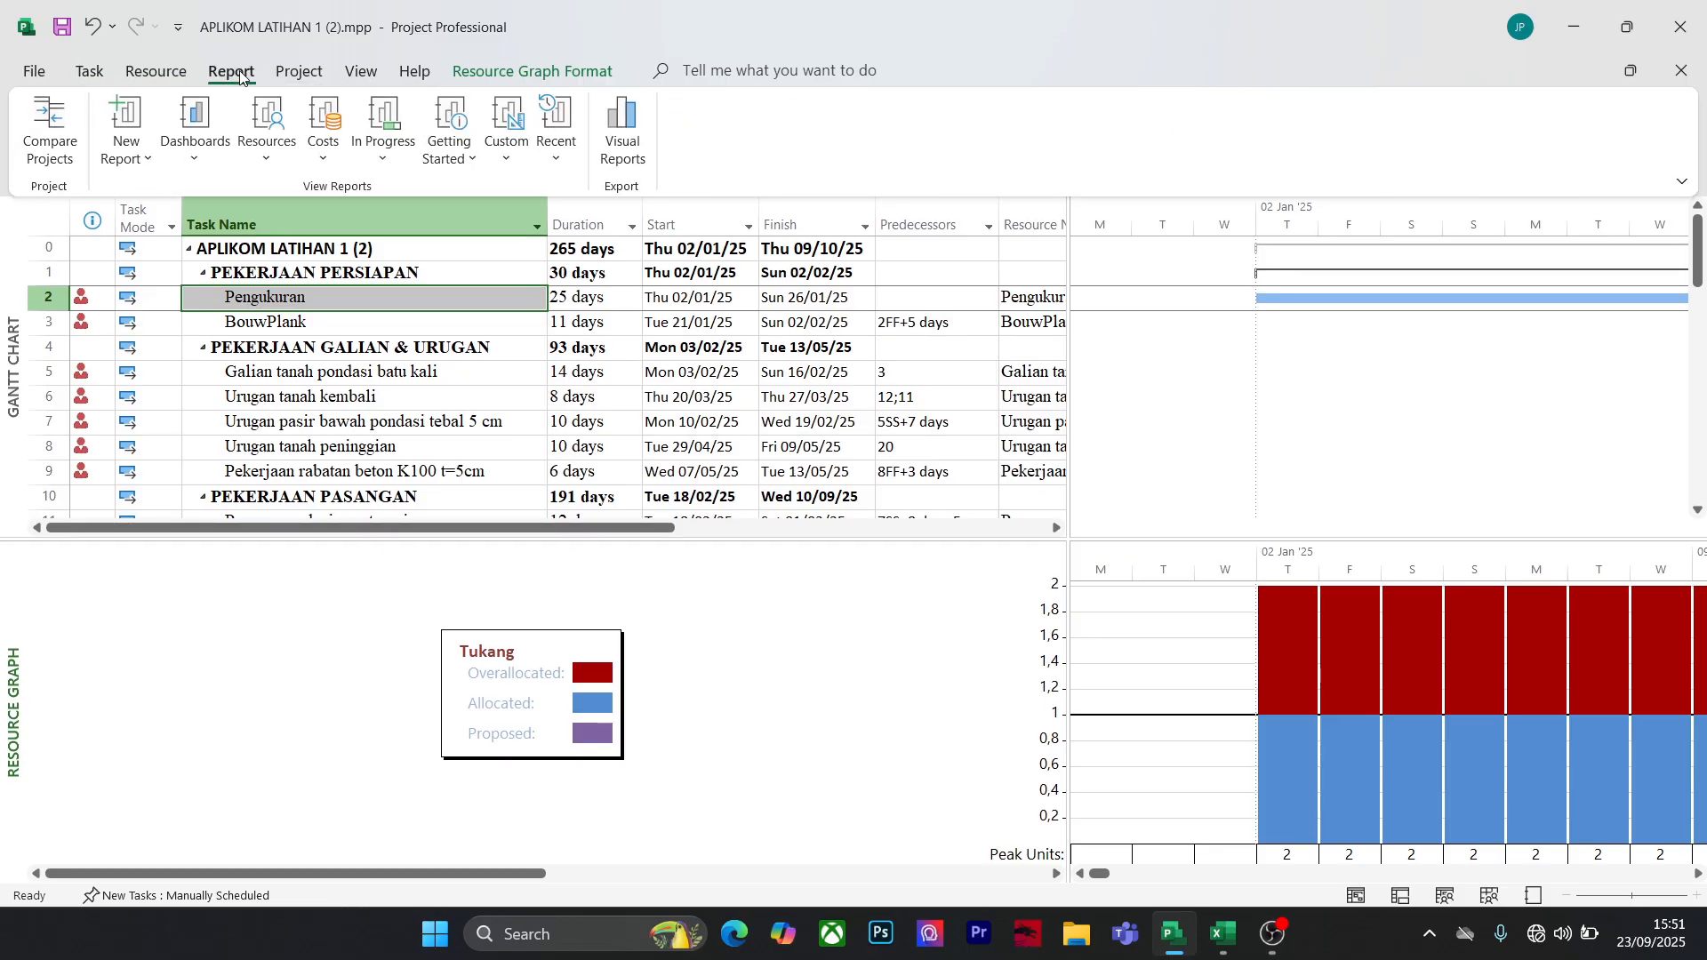
{"action": "left_click", "coordinate": [298, 75]}
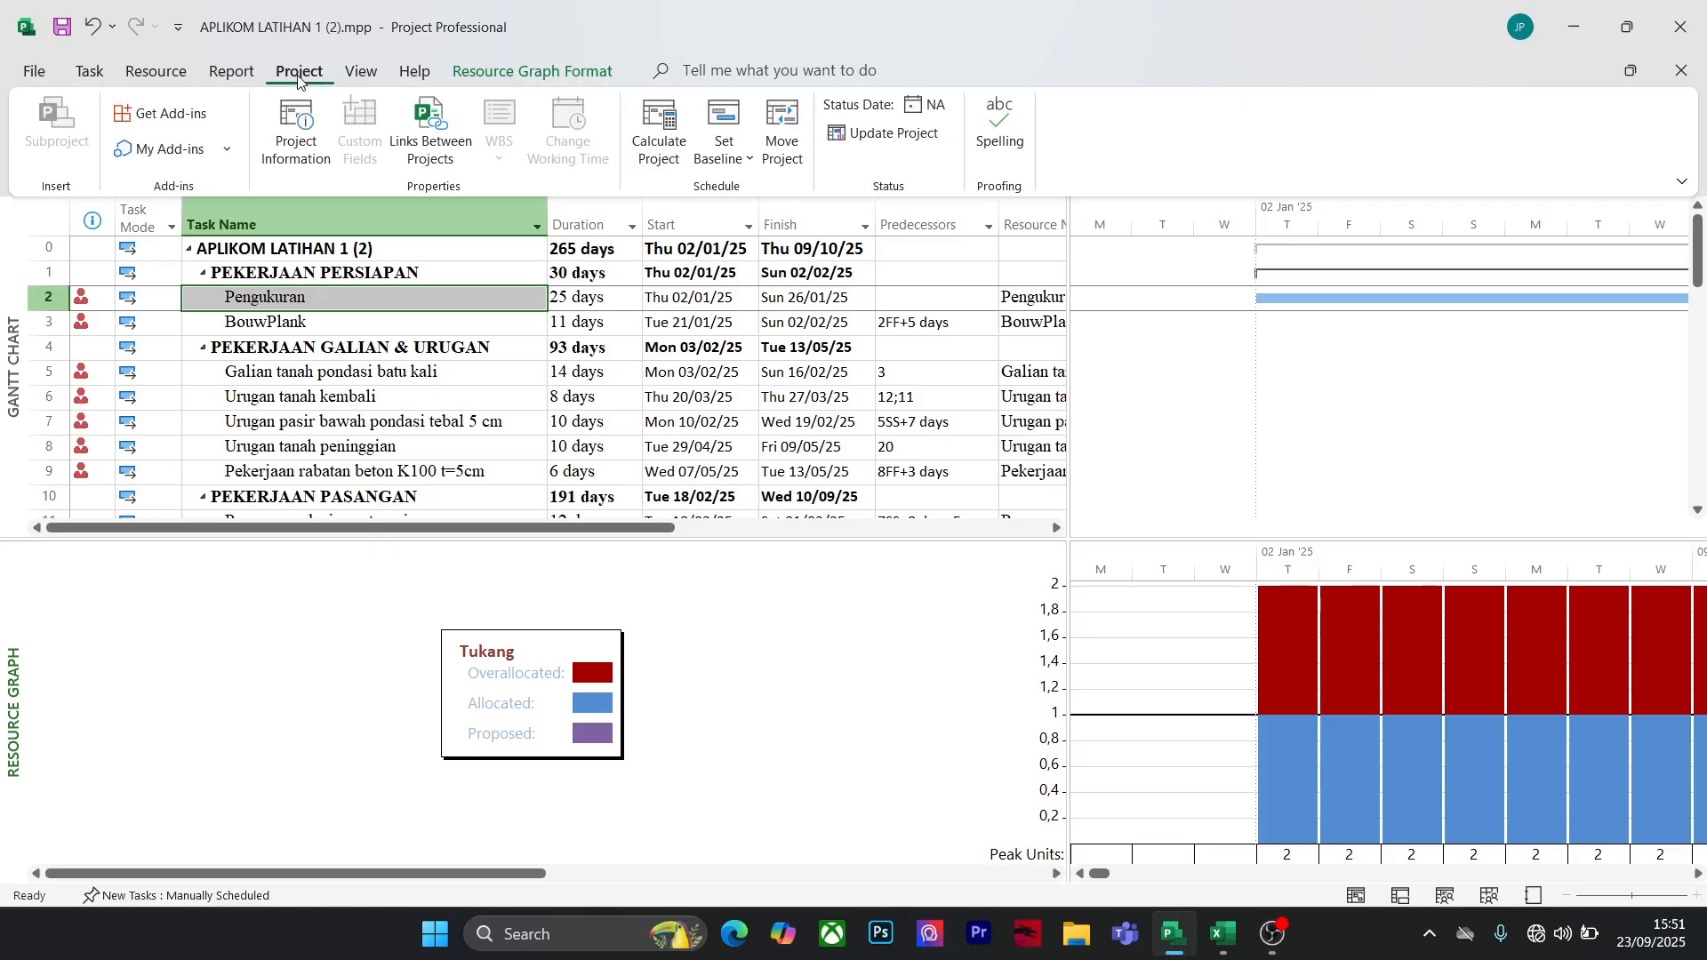
{"action": "left_click", "coordinate": [360, 73]}
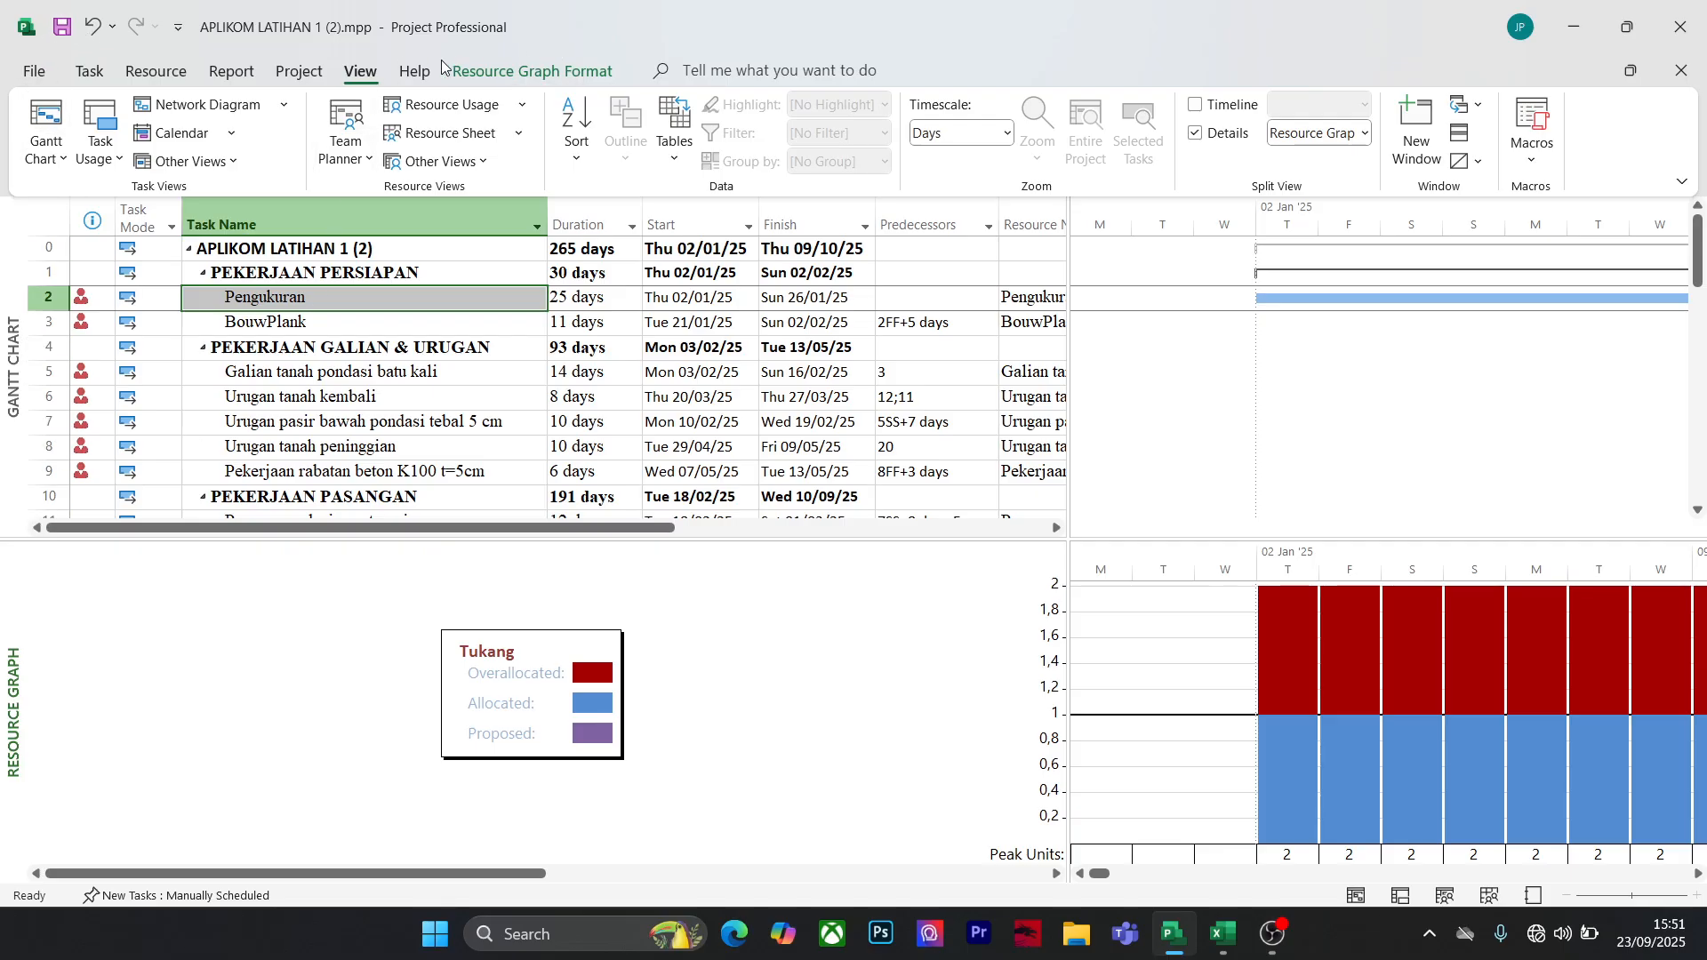
{"action": "left_click", "coordinate": [415, 71]}
{"action": "left_click", "coordinate": [296, 72]}
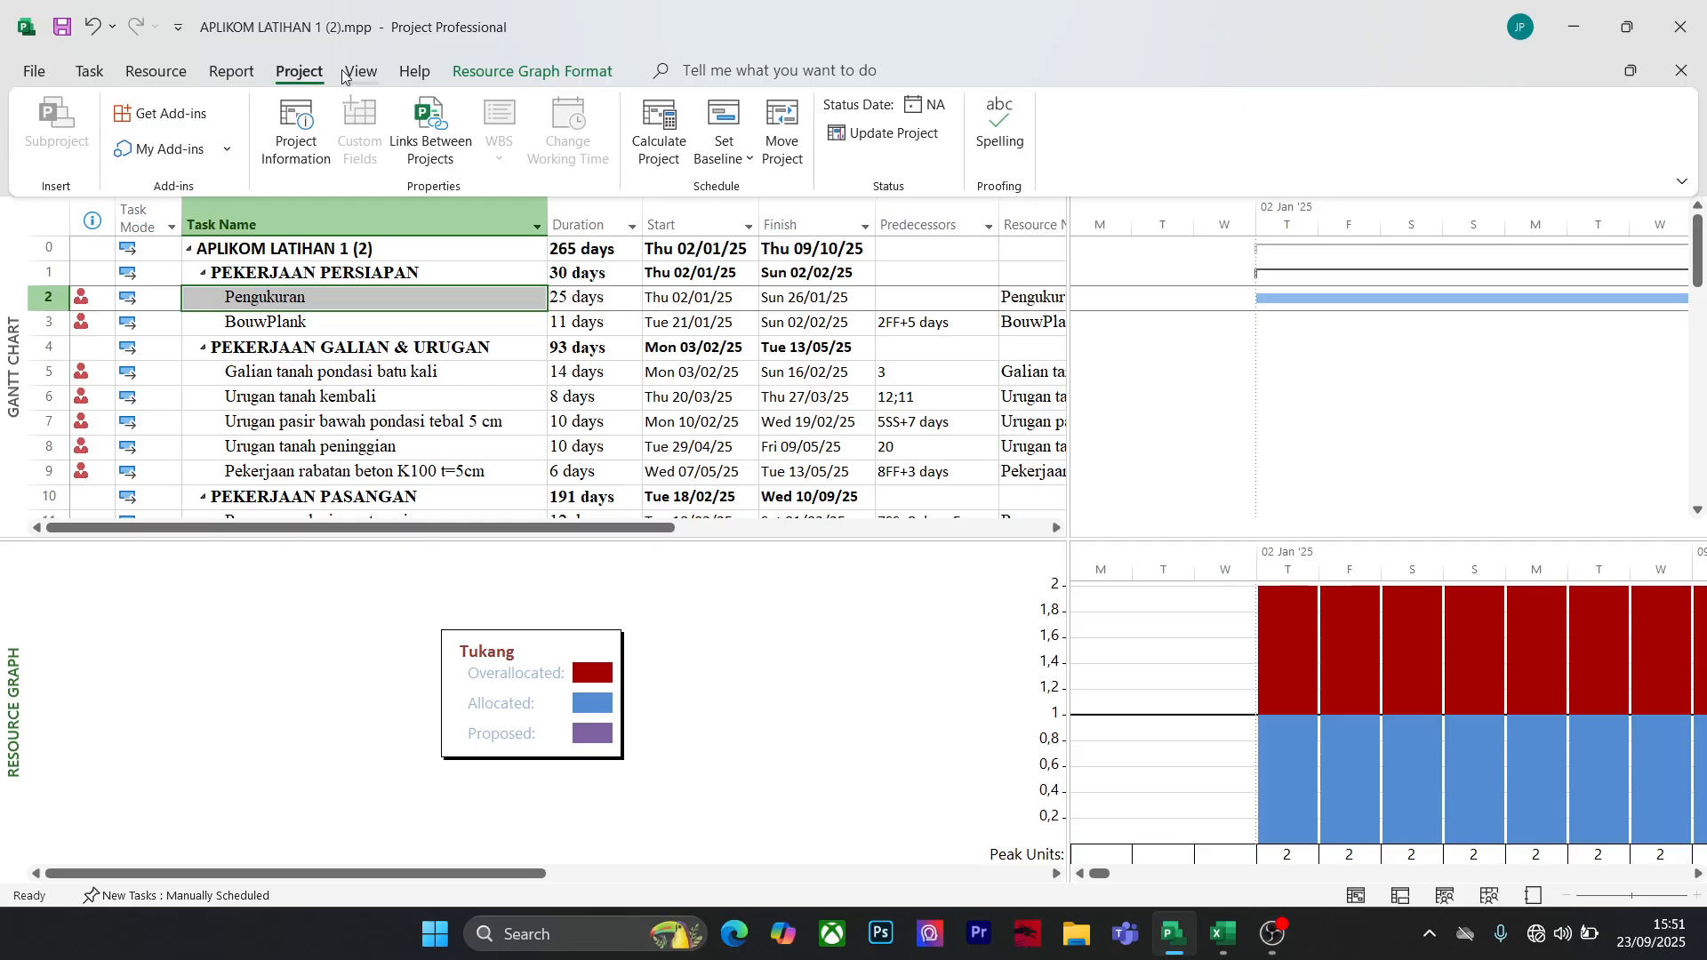
{"action": "left_click", "coordinate": [232, 73]}
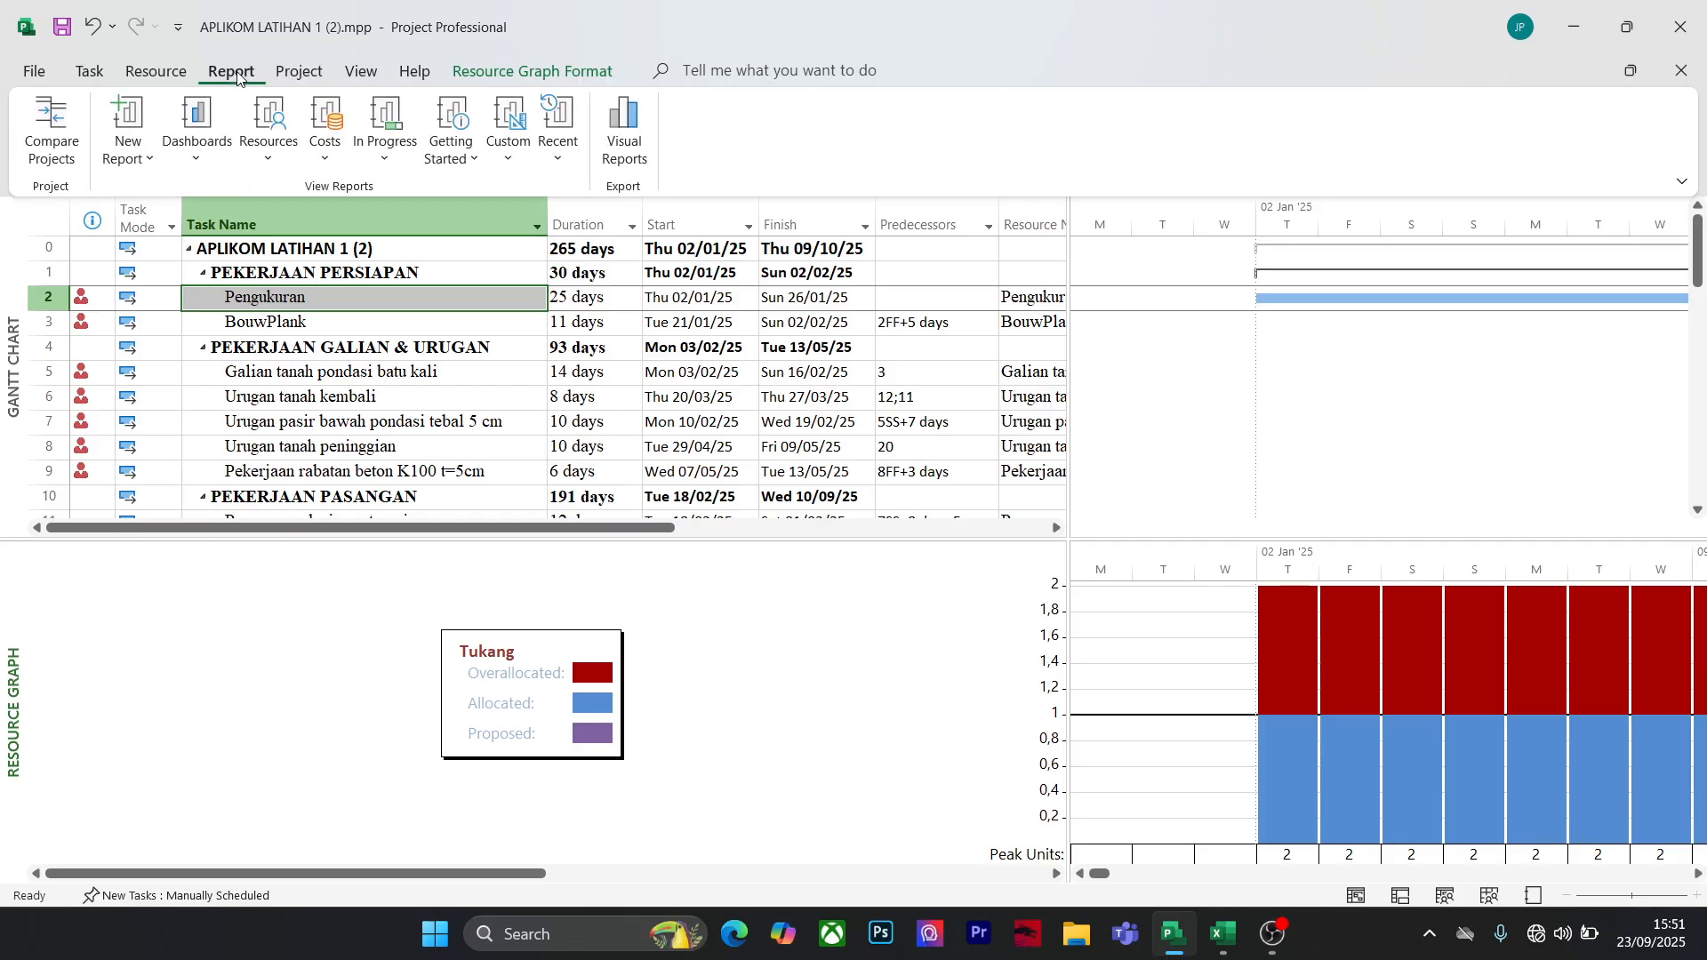
{"action": "left_click", "coordinate": [164, 77]}
Close and reopen the details pane for the Pengukuran task and change it from the Task Details Form to the Resource Graph
{"action": "left_click", "coordinate": [107, 78]}
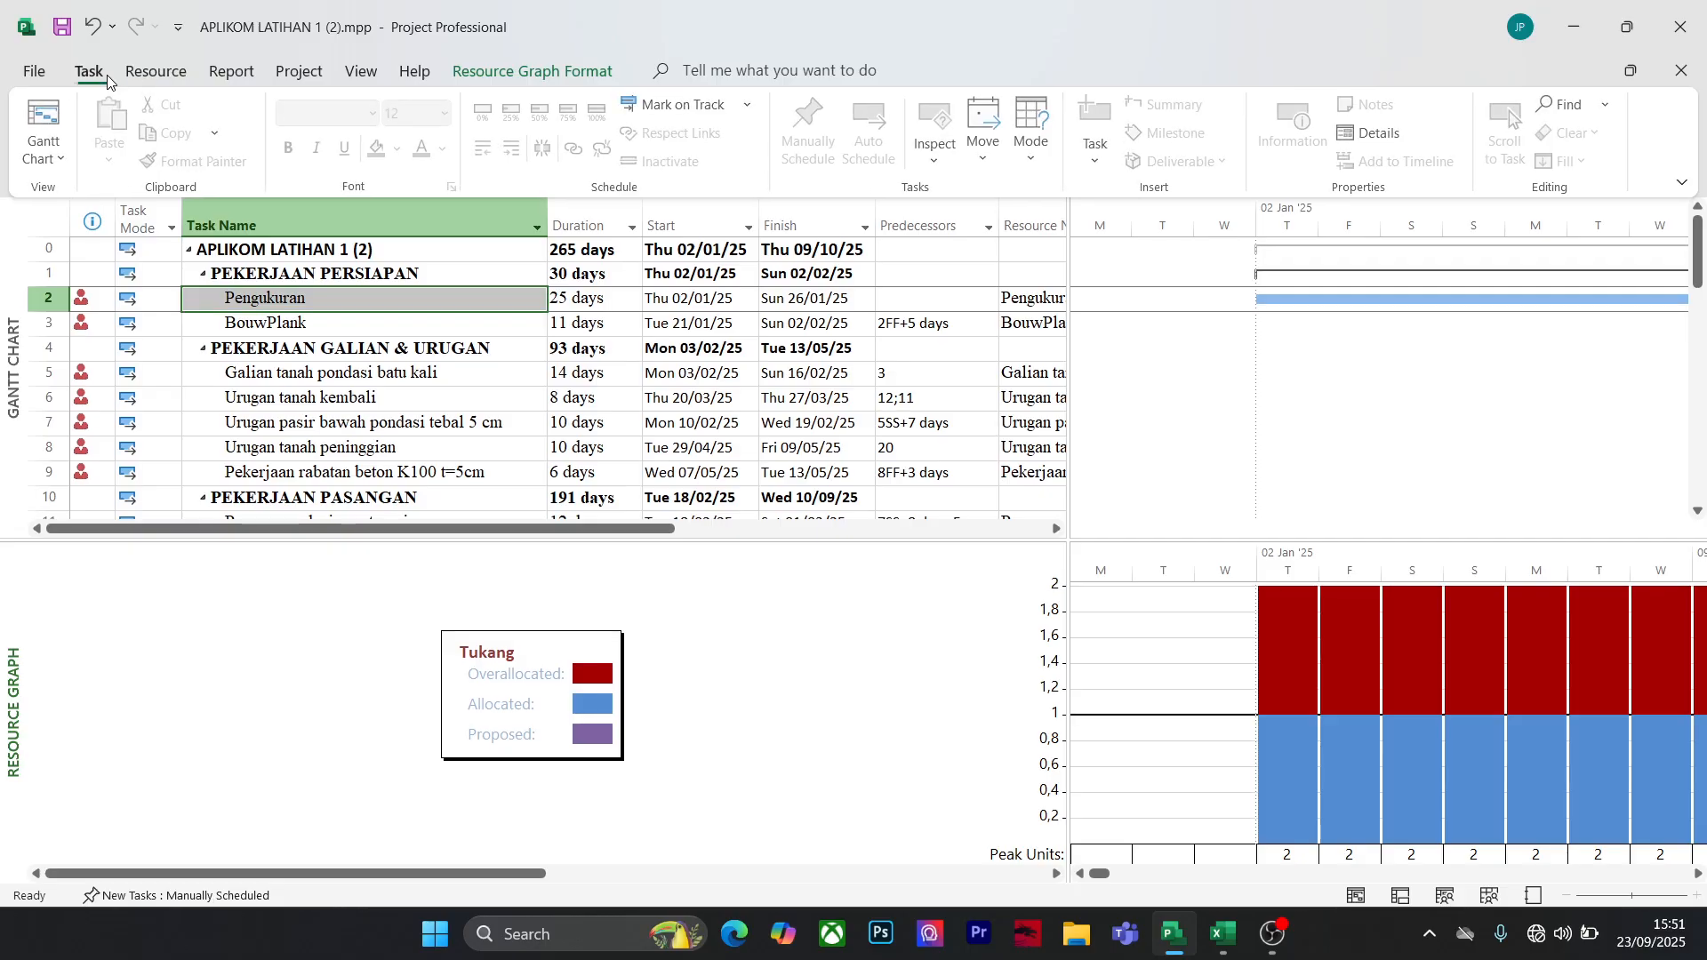
{"action": "left_click", "coordinate": [1371, 136]}
{"action": "left_click", "coordinate": [1370, 135]}
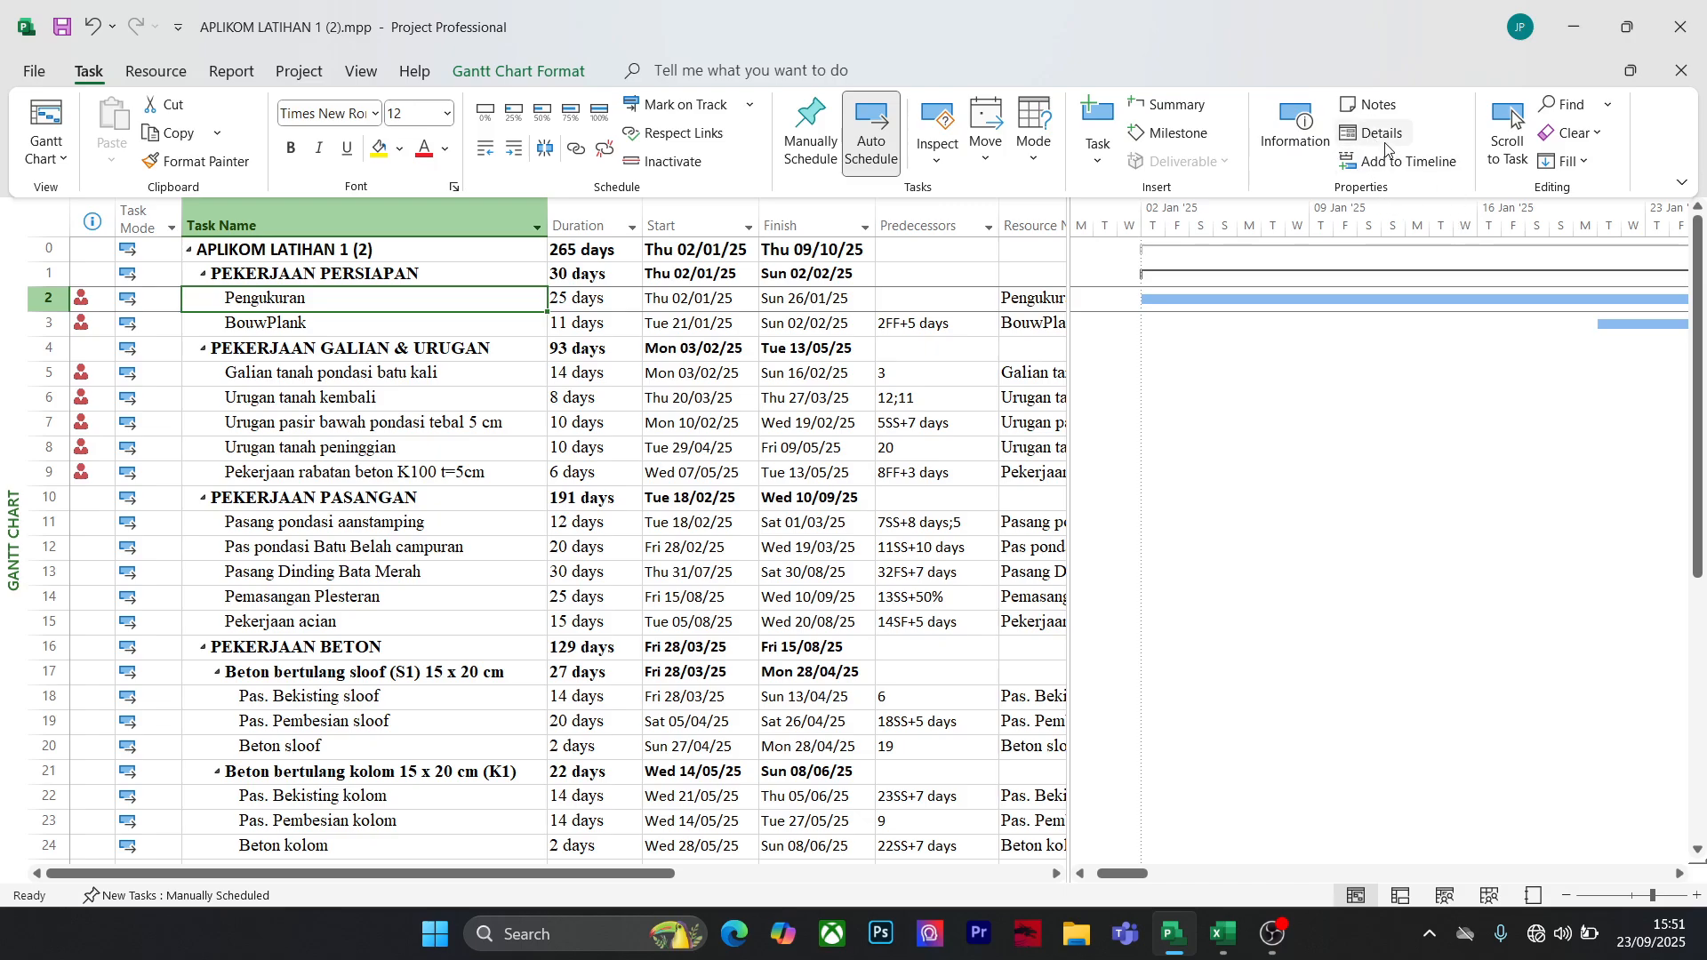
{"action": "left_click", "coordinate": [1374, 133]}
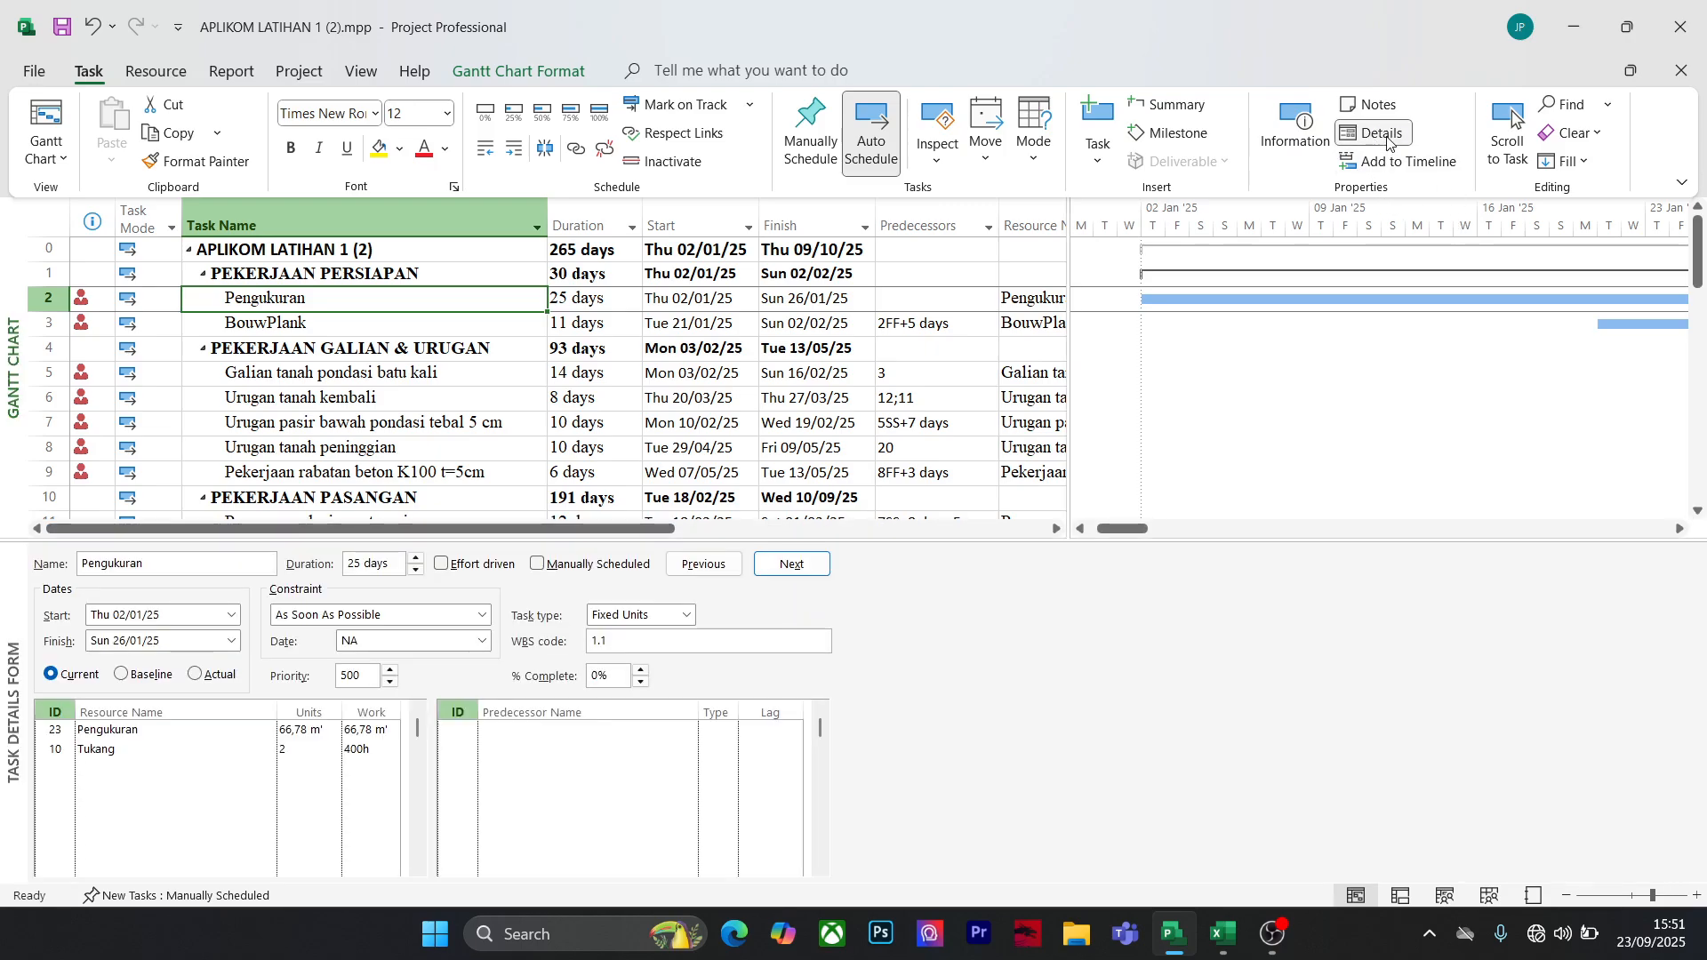
{"action": "left_click", "coordinate": [19, 646]}
{"action": "right_click", "coordinate": [2, 567]}
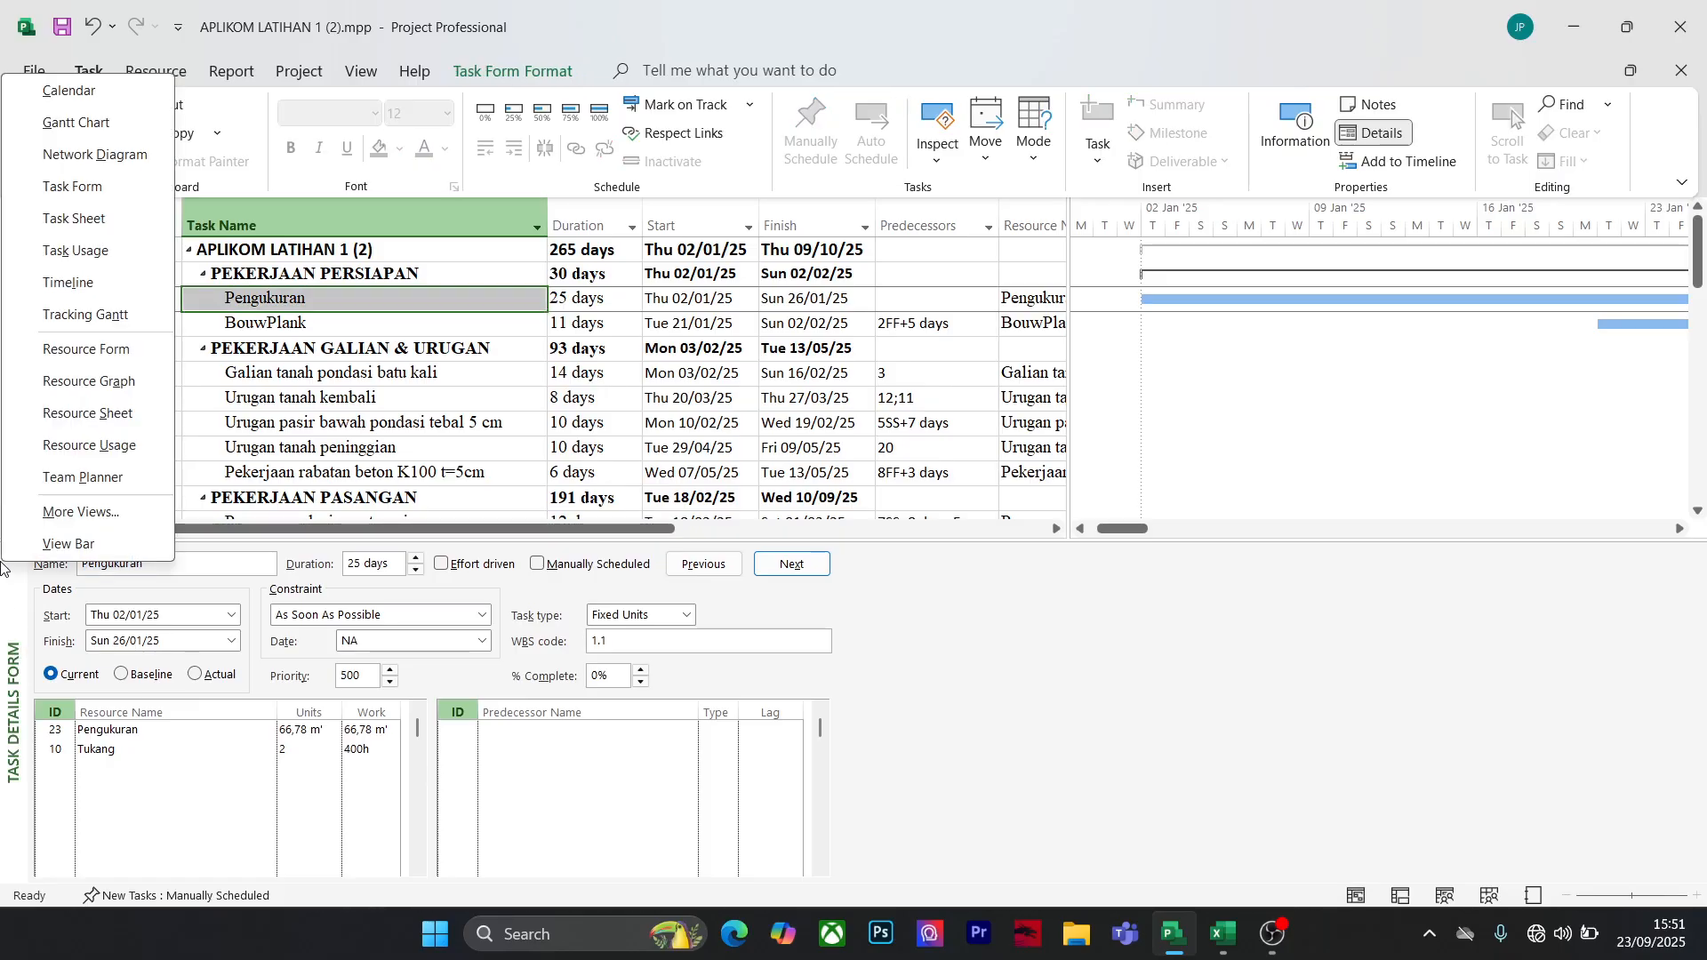
{"action": "left_click", "coordinate": [113, 382]}
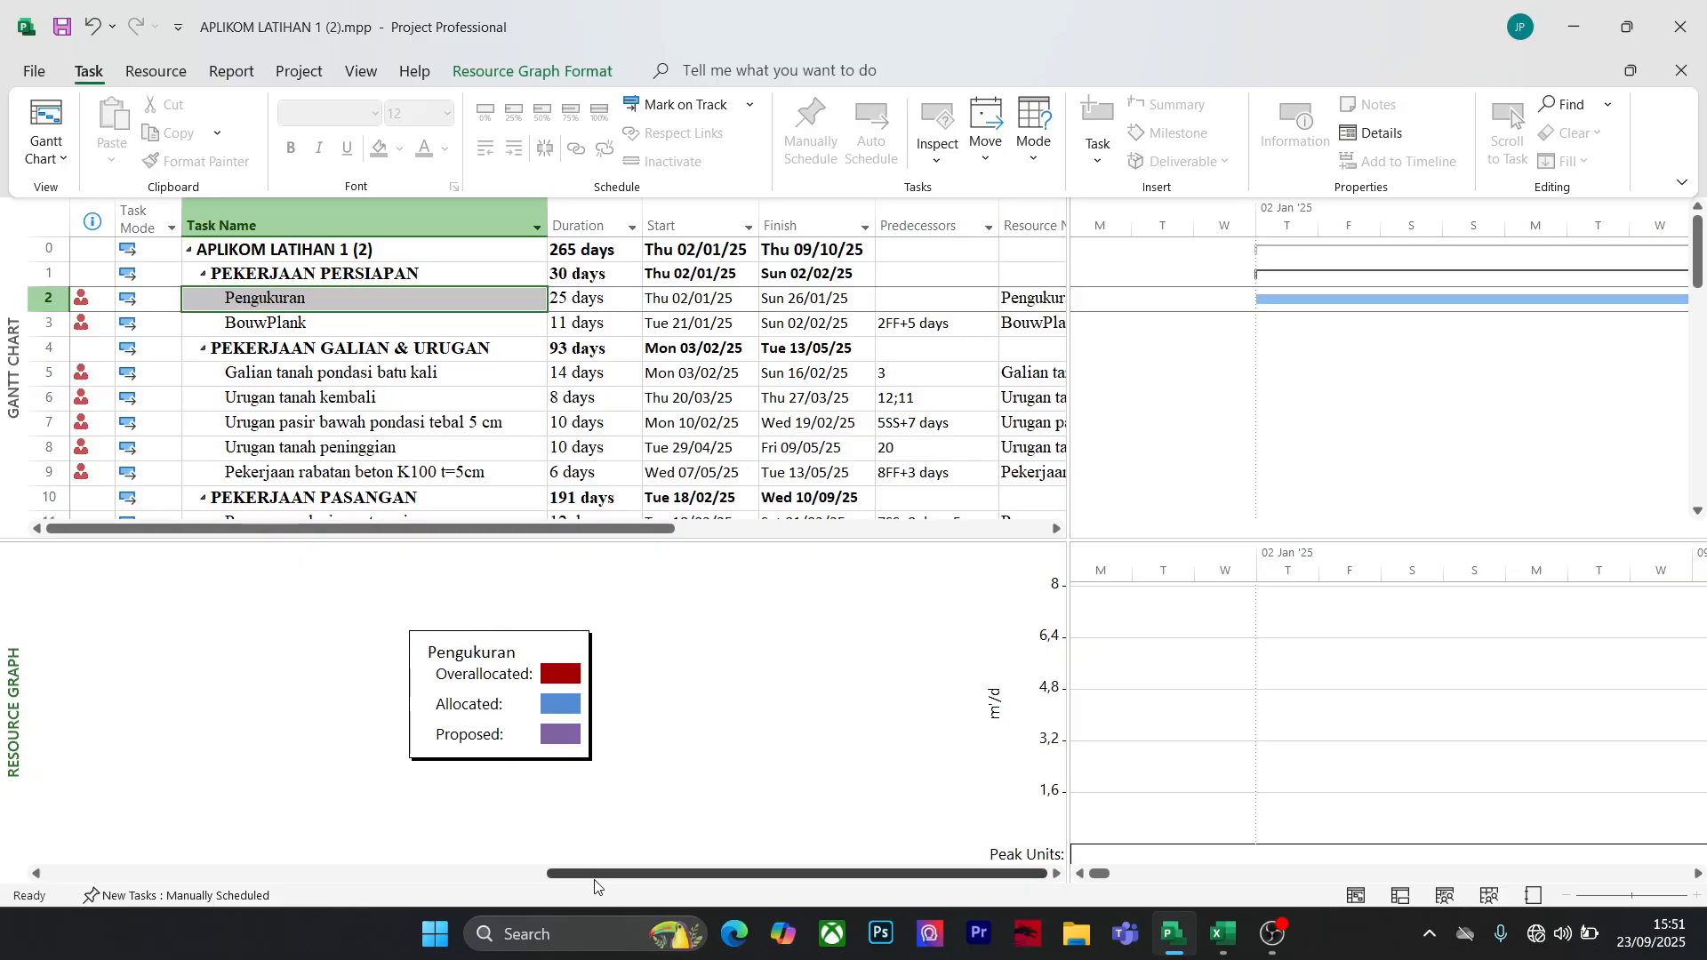
Show the Tukang resource in the Resource Graph and examine its peak units from 02 Jan '25 through late January and February
{"action": "left_click_drag", "start_coordinate": [613, 881], "coordinate": [222, 857]}
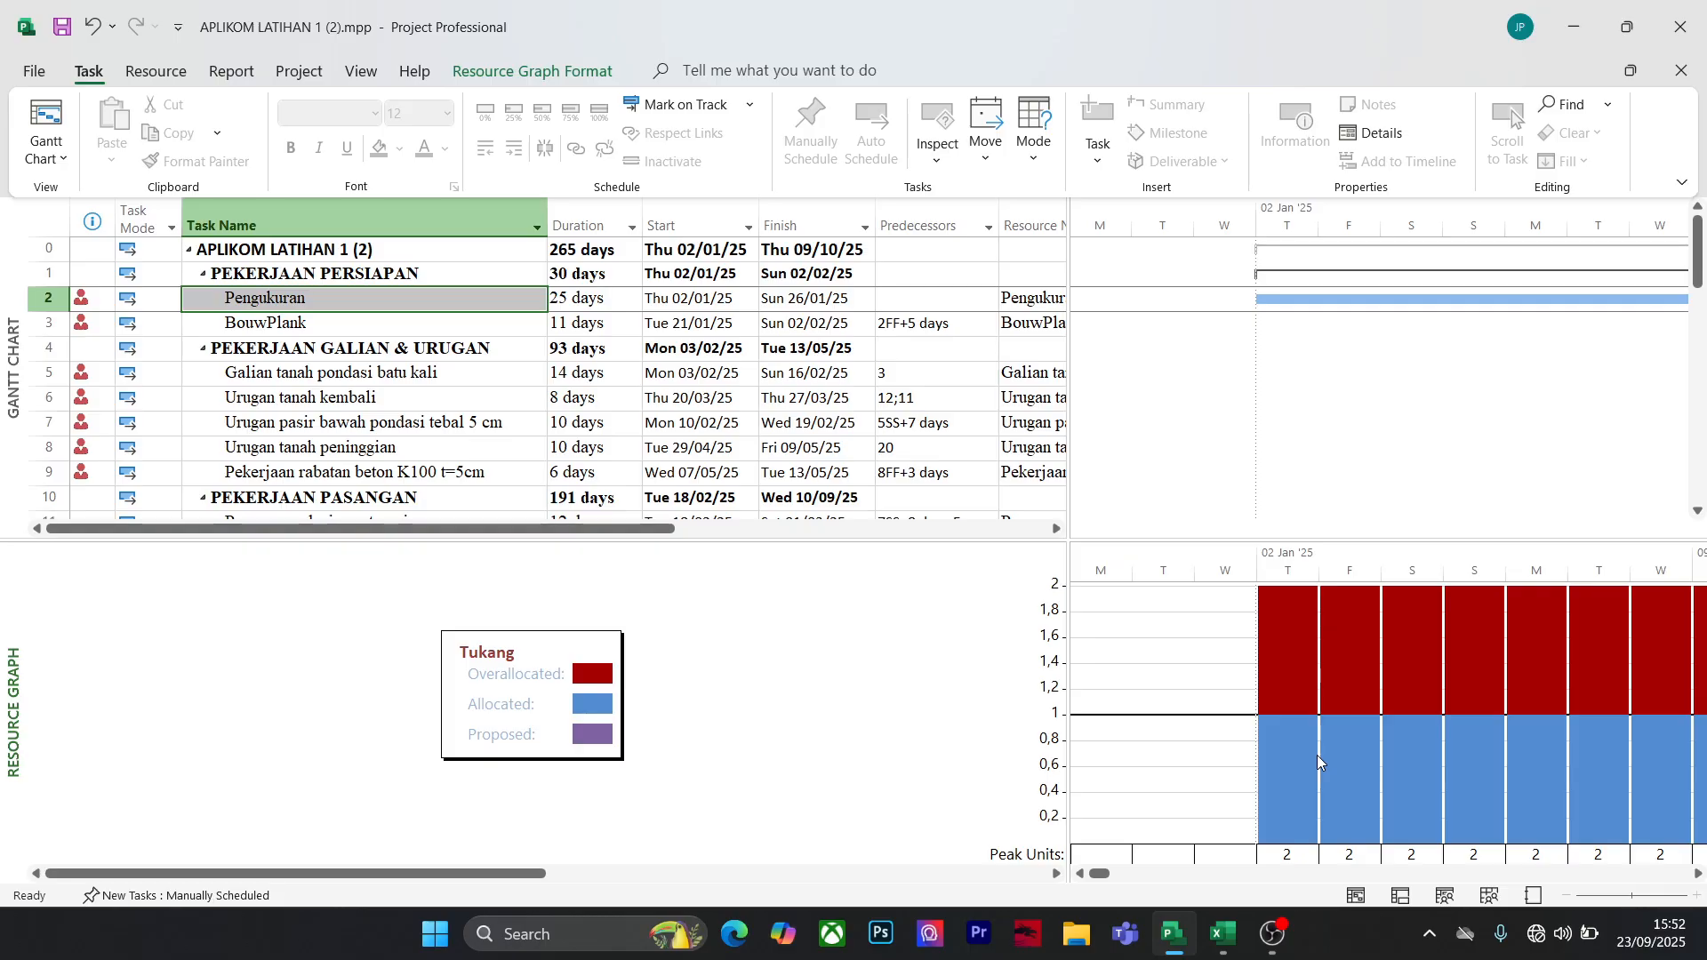
{"action": "scroll", "coordinate": [1318, 756], "scroll_direction": "down", "scroll_amount": 1}
{"action": "scroll", "coordinate": [1318, 755], "scroll_direction": "up", "scroll_amount": 1}
{"action": "left_click_drag", "start_coordinate": [1103, 874], "coordinate": [1214, 872]}
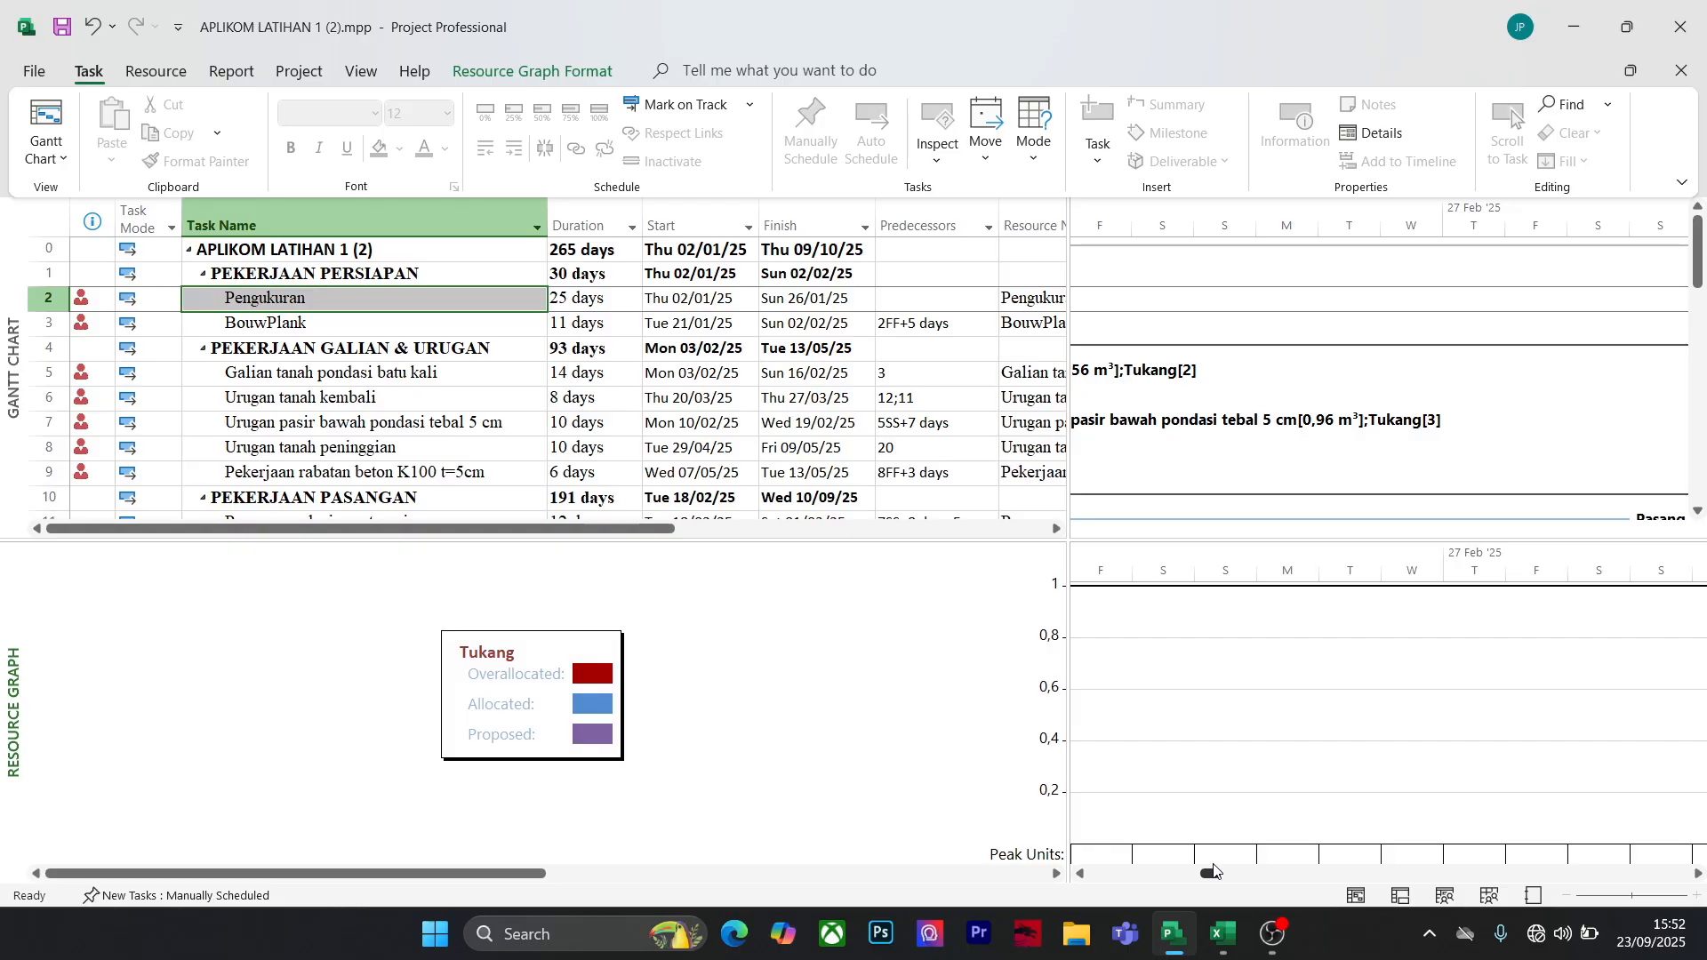
{"action": "left_click_drag", "start_coordinate": [1214, 872], "coordinate": [1152, 886]}
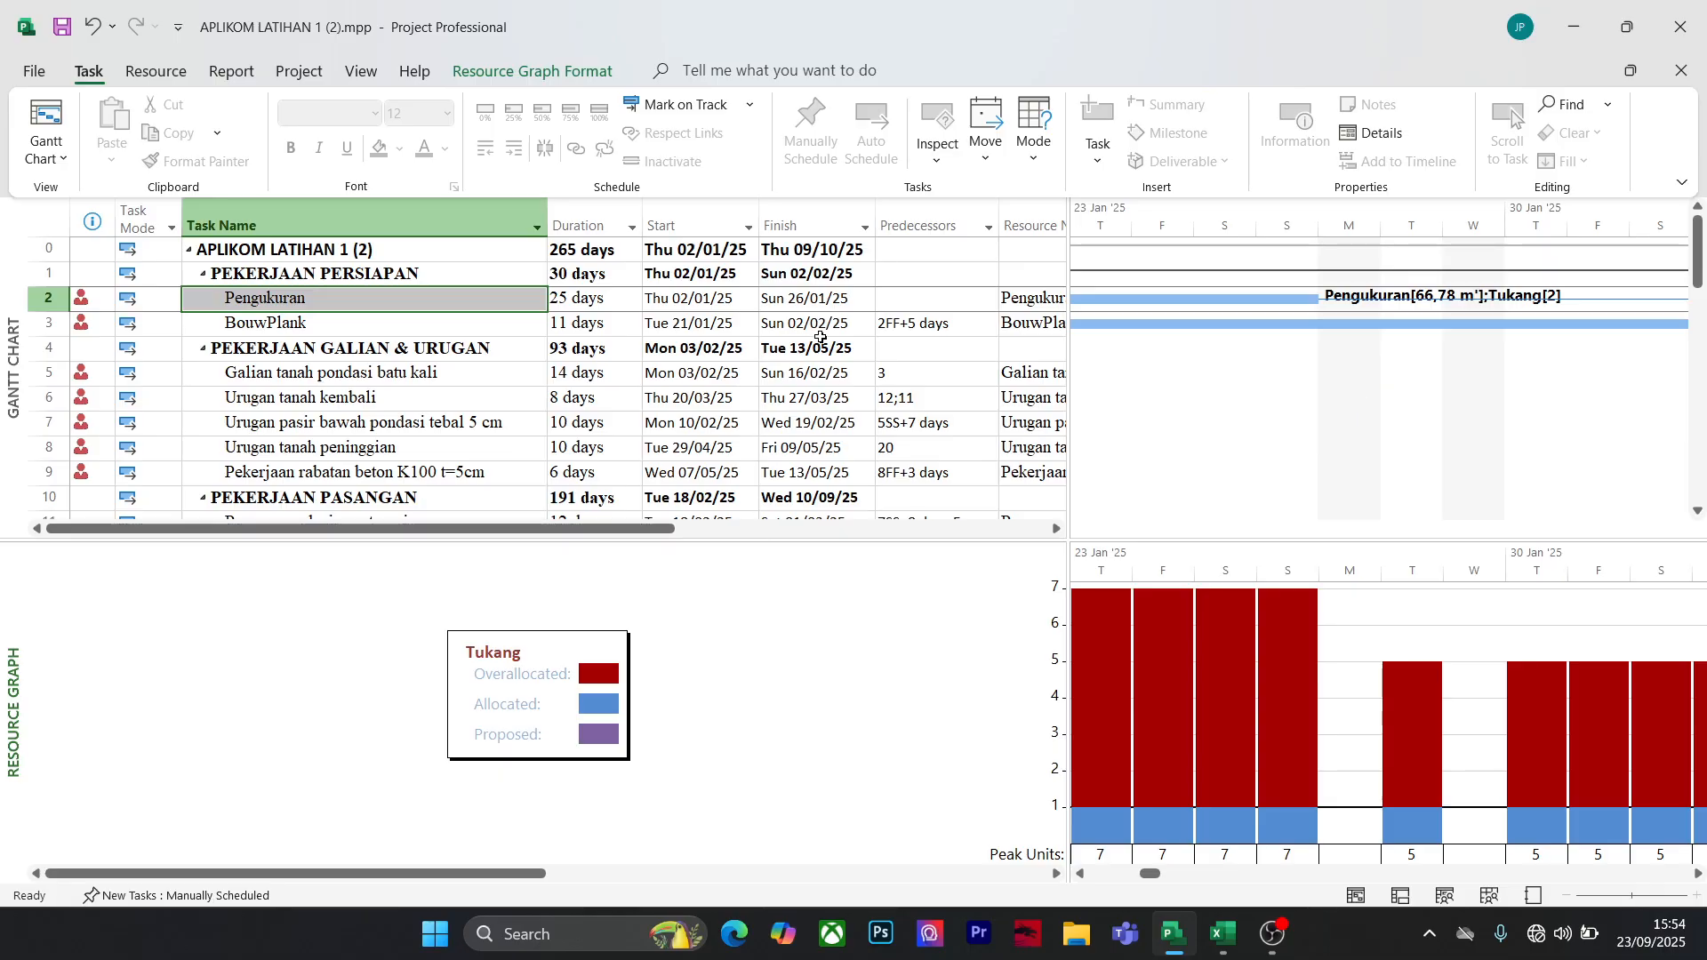
{"action": "scroll", "coordinate": [829, 332], "scroll_direction": "down", "scroll_amount": 1}
{"action": "scroll", "coordinate": [829, 333], "scroll_direction": "up", "scroll_amount": 1}
{"action": "scroll", "coordinate": [829, 332], "scroll_direction": "down", "scroll_amount": 2}
Close the project and save the changes to APLIKOM LATIHAN 1 (2).mpp
{"action": "key", "text": "alt+F4"}
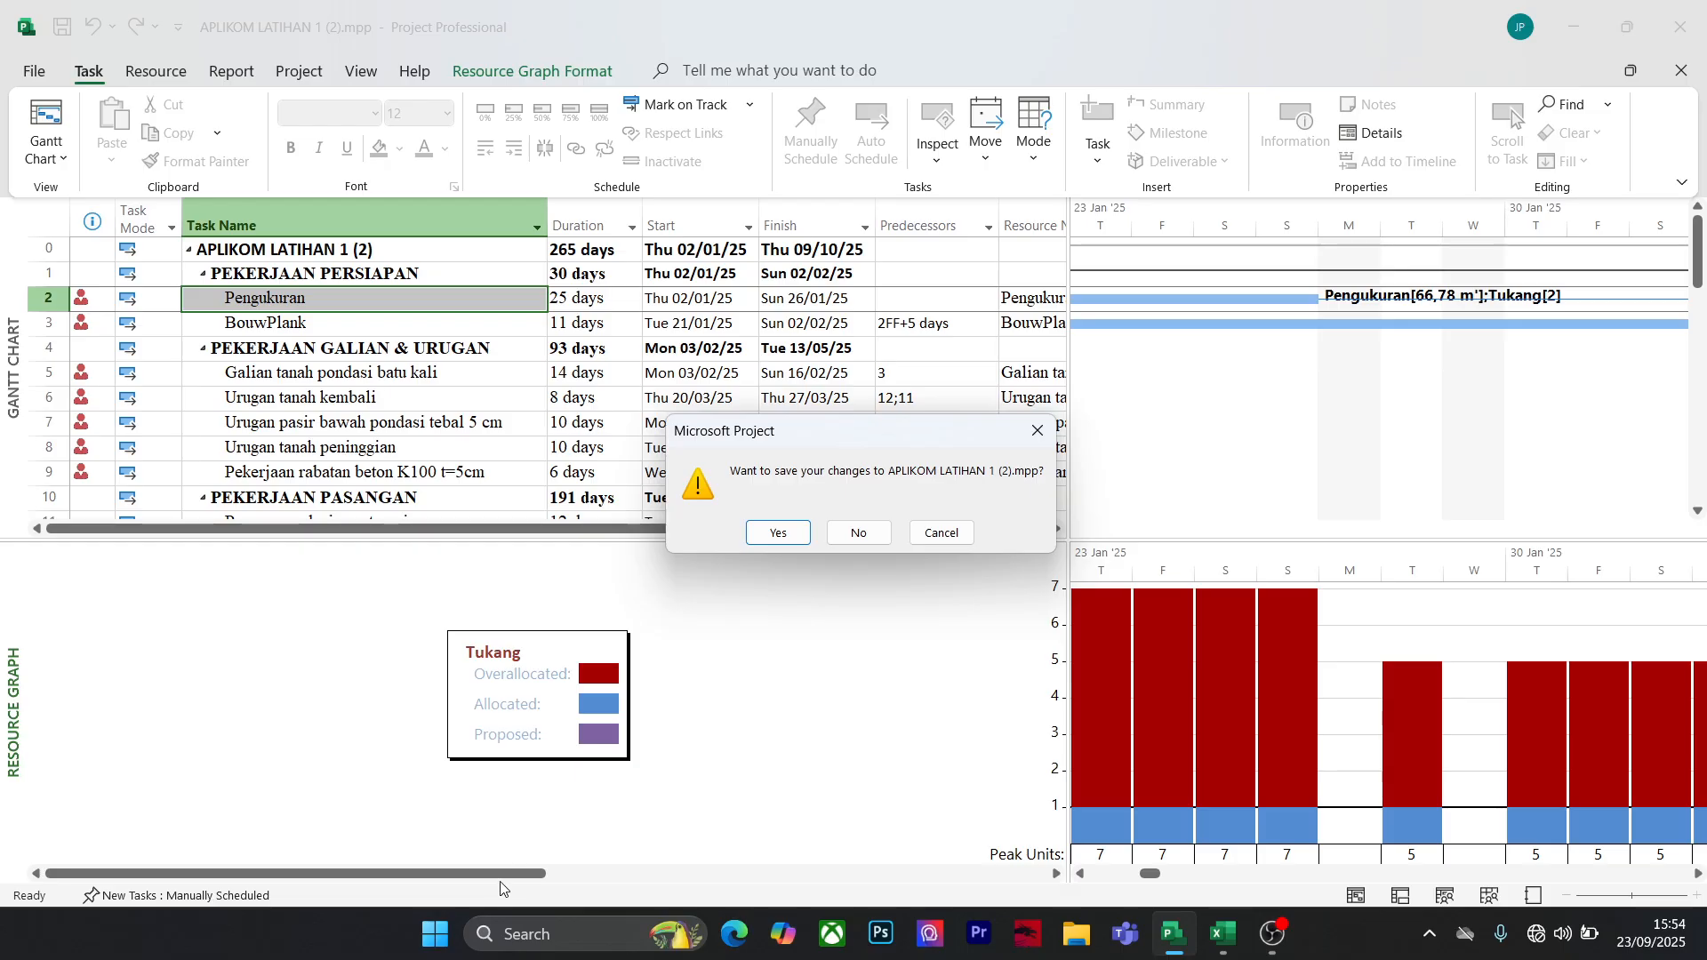
{"action": "left_click", "coordinate": [778, 533]}
Compare the Resource Graphs of the Pengukuran and Tukang resources from the project start on 02 Jan '25
{"action": "left_click_drag", "start_coordinate": [496, 874], "coordinate": [978, 881]}
{"action": "left_click_drag", "start_coordinate": [1147, 873], "coordinate": [1100, 873]}
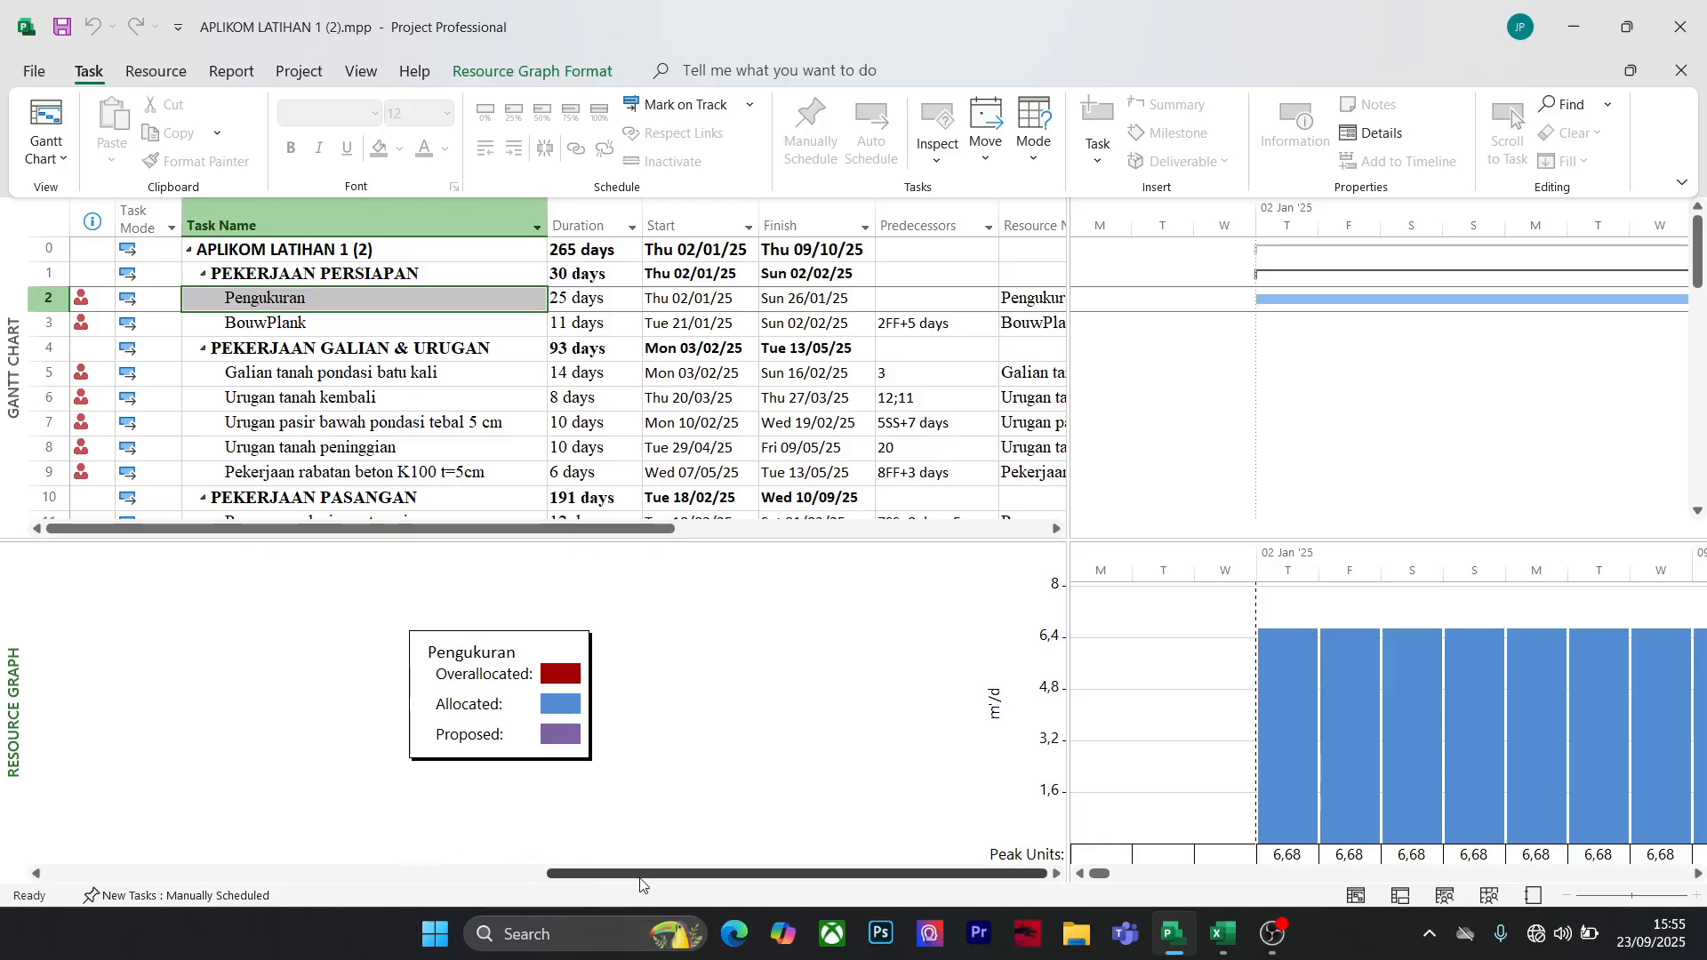
{"action": "left_click", "coordinate": [382, 873]}
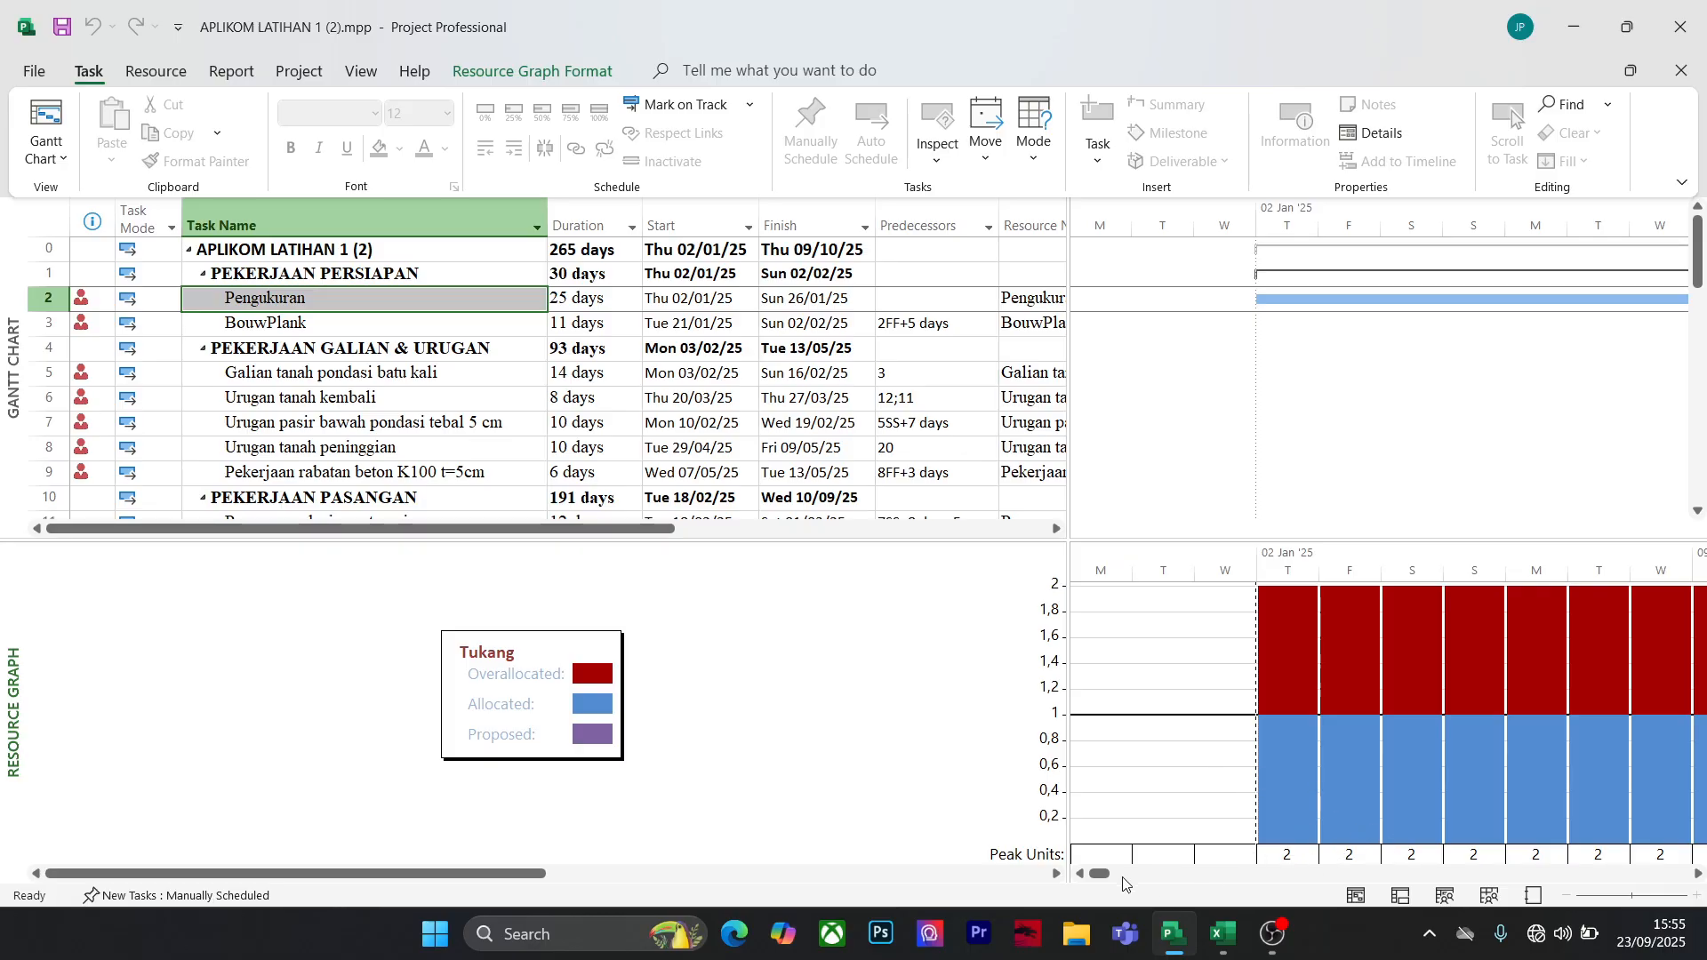
{"action": "left_click_drag", "start_coordinate": [1103, 878], "coordinate": [1053, 900]}
{"action": "left_click", "coordinate": [354, 71]}
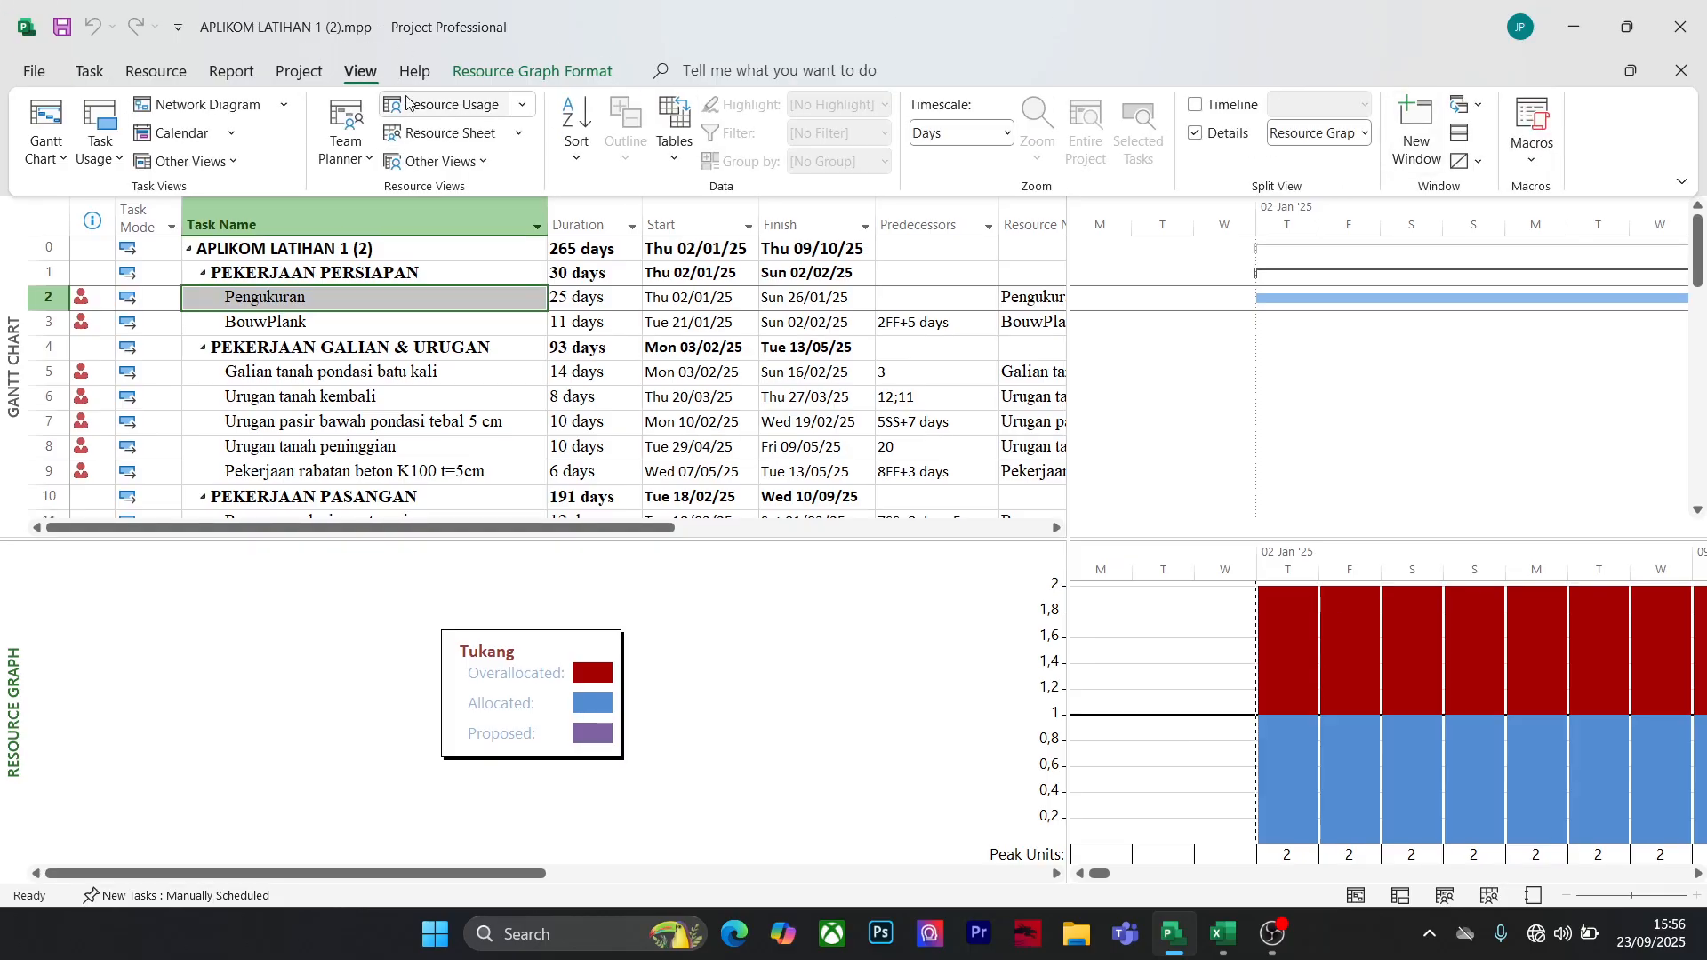
{"action": "left_click", "coordinate": [283, 77]}
{"action": "left_click", "coordinate": [232, 71]}
{"action": "left_click", "coordinate": [155, 71]}
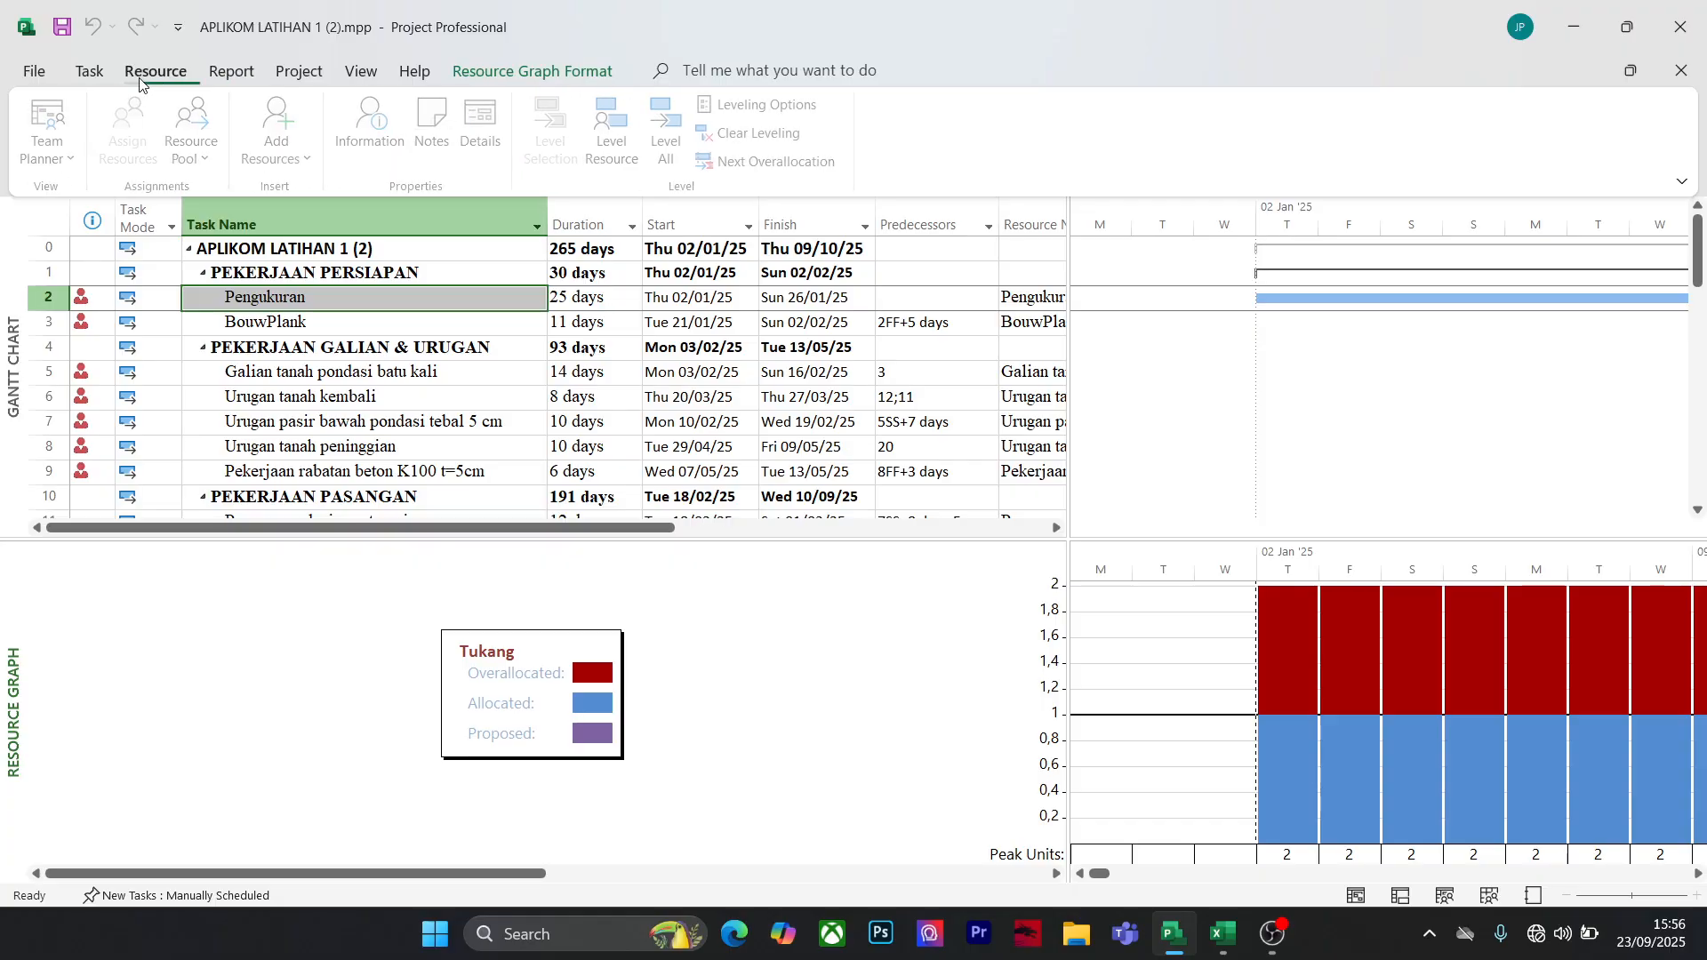
Close the details pane below the Gantt Chart and change the main view to the Resource Sheet
{"action": "left_click", "coordinate": [86, 71]}
{"action": "left_click", "coordinate": [1375, 133]}
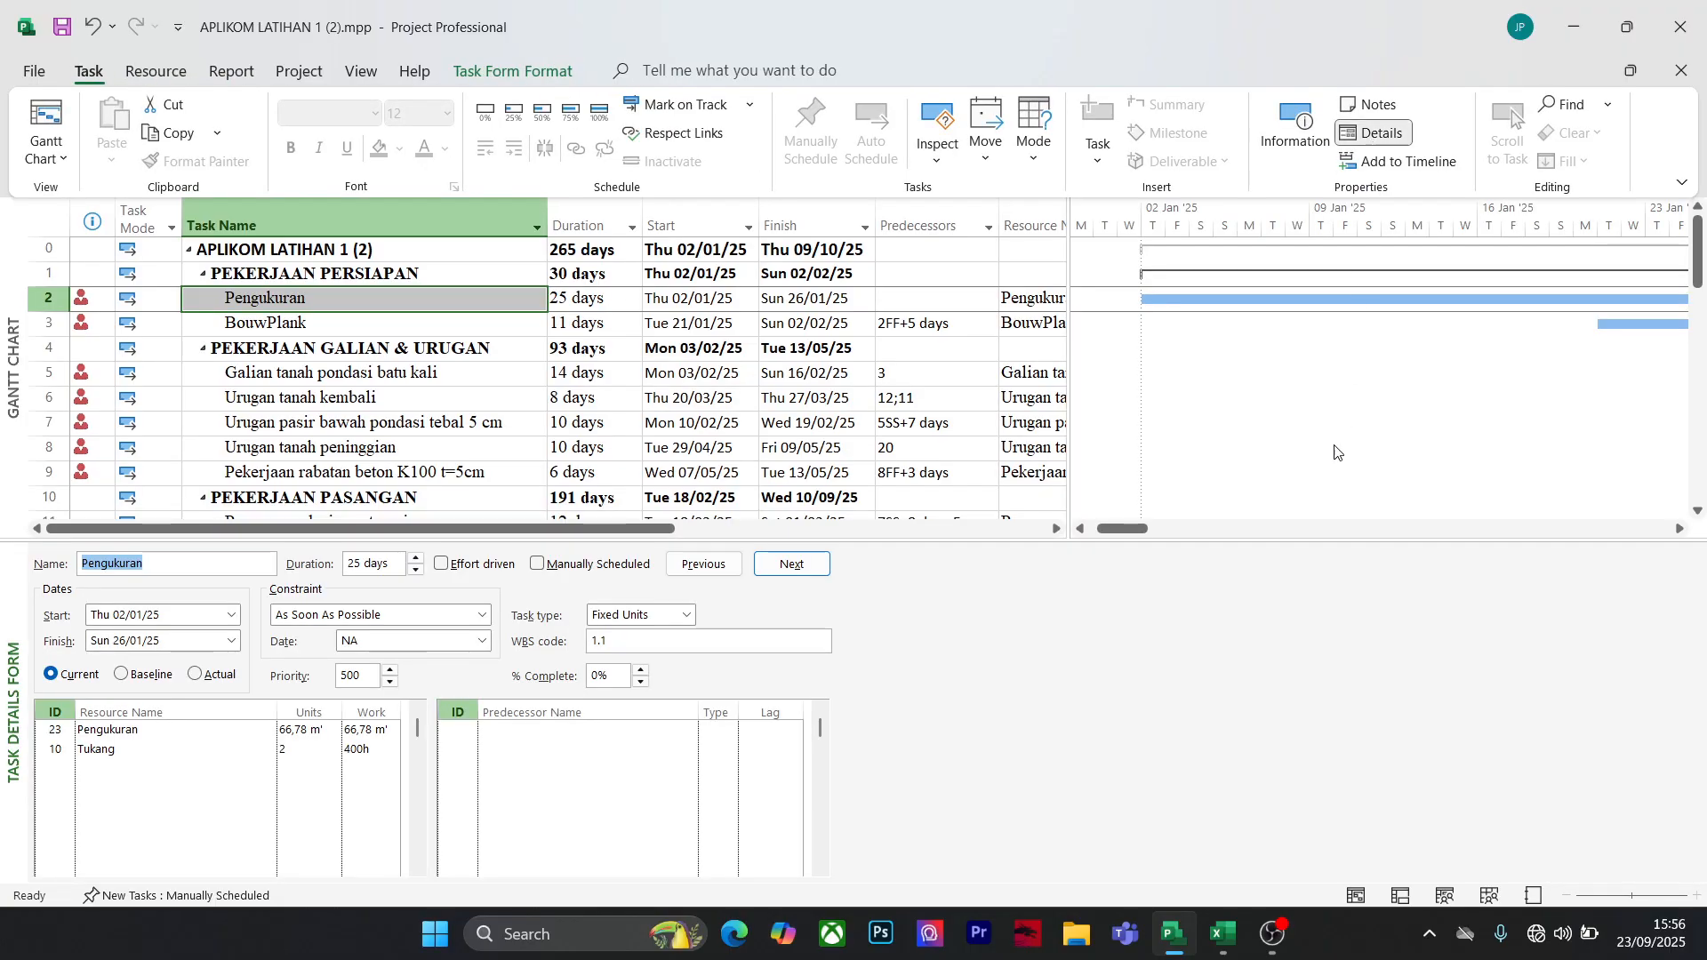
{"action": "left_click", "coordinate": [1383, 136]}
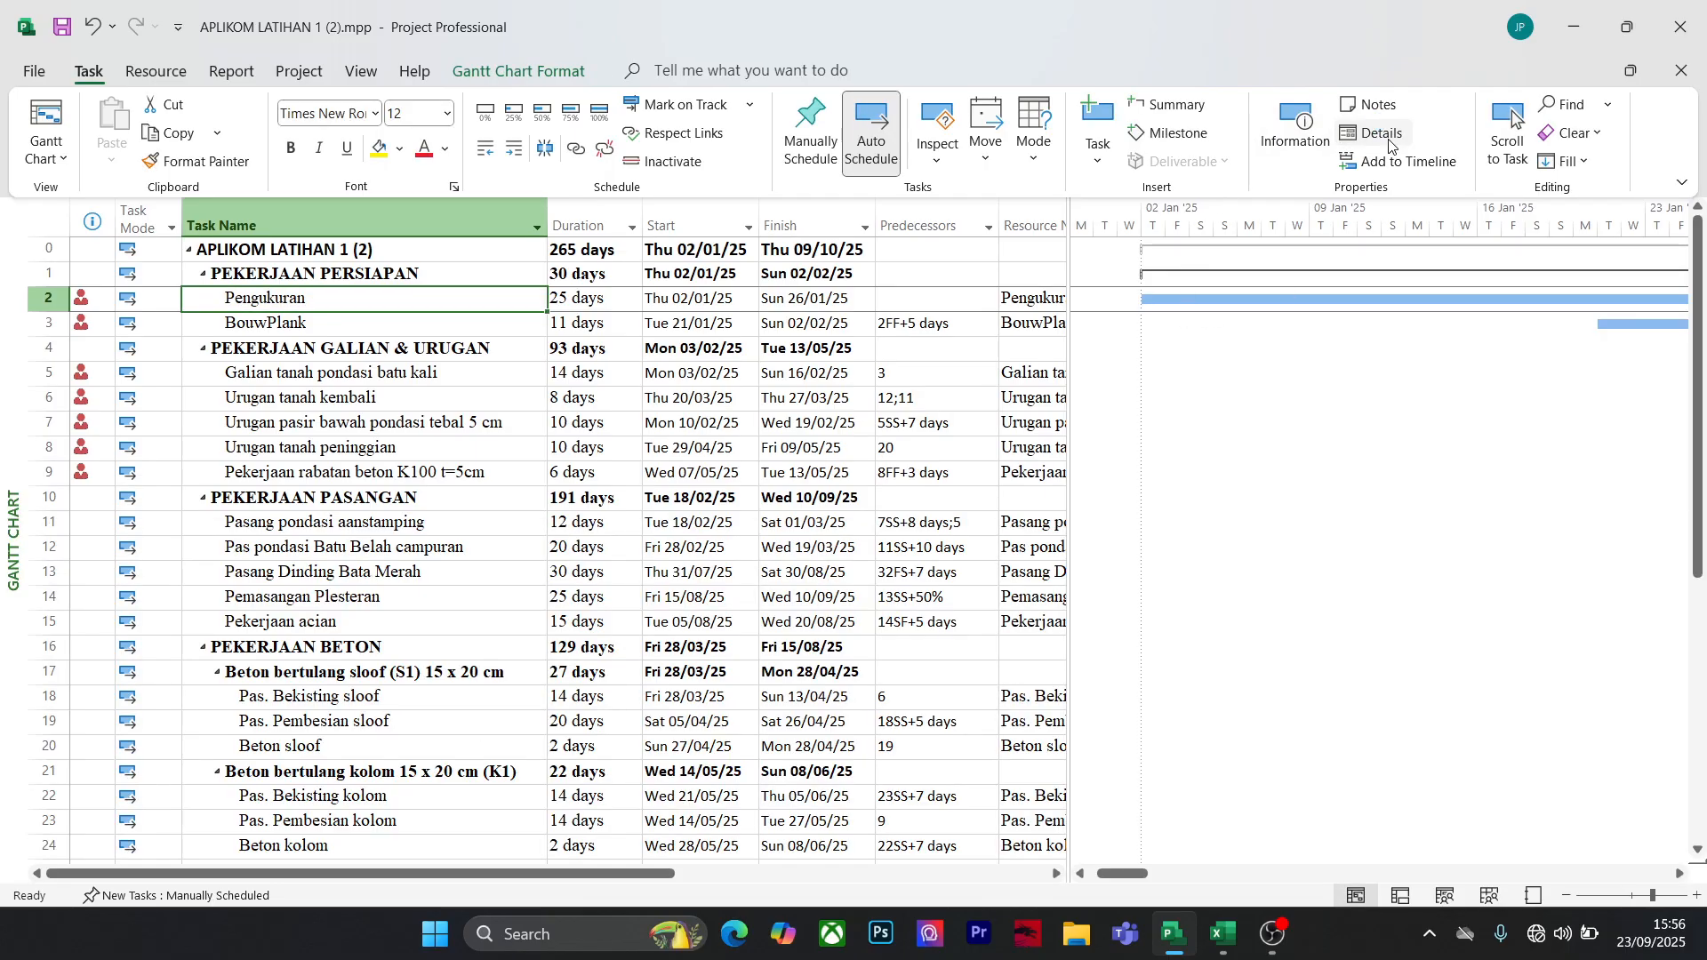
{"action": "left_click", "coordinate": [34, 157]}
{"action": "left_click", "coordinate": [125, 318]}
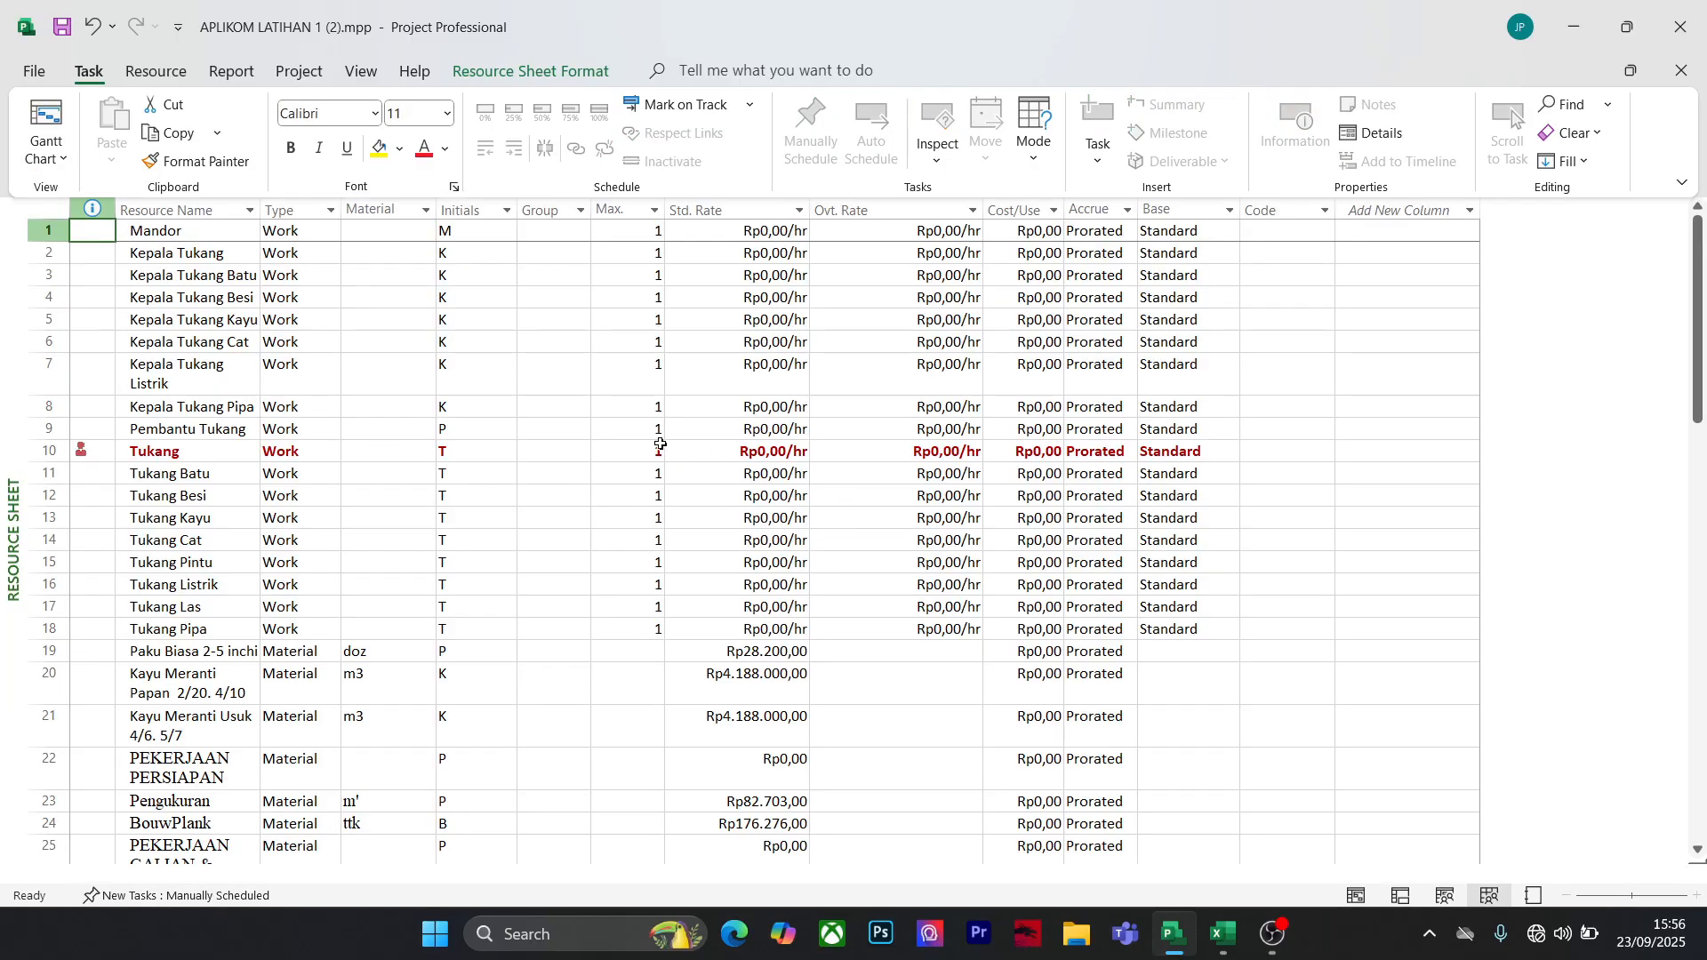
{"action": "left_click", "coordinate": [633, 233]}
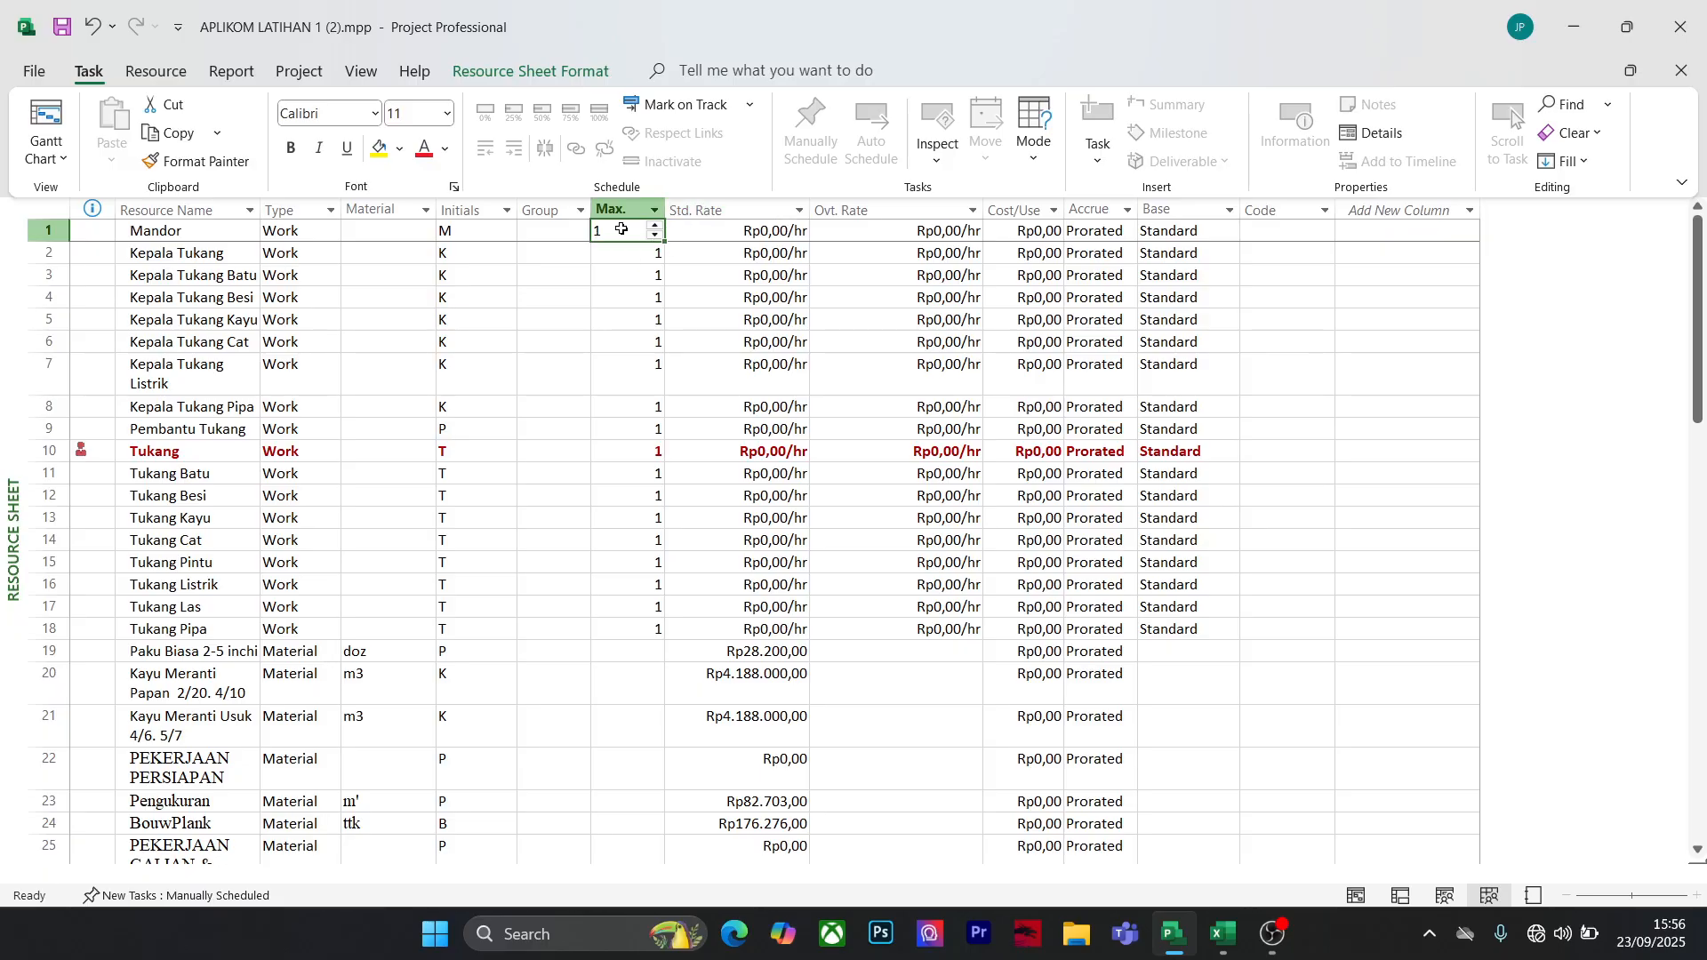
{"action": "type", "text": "4"}
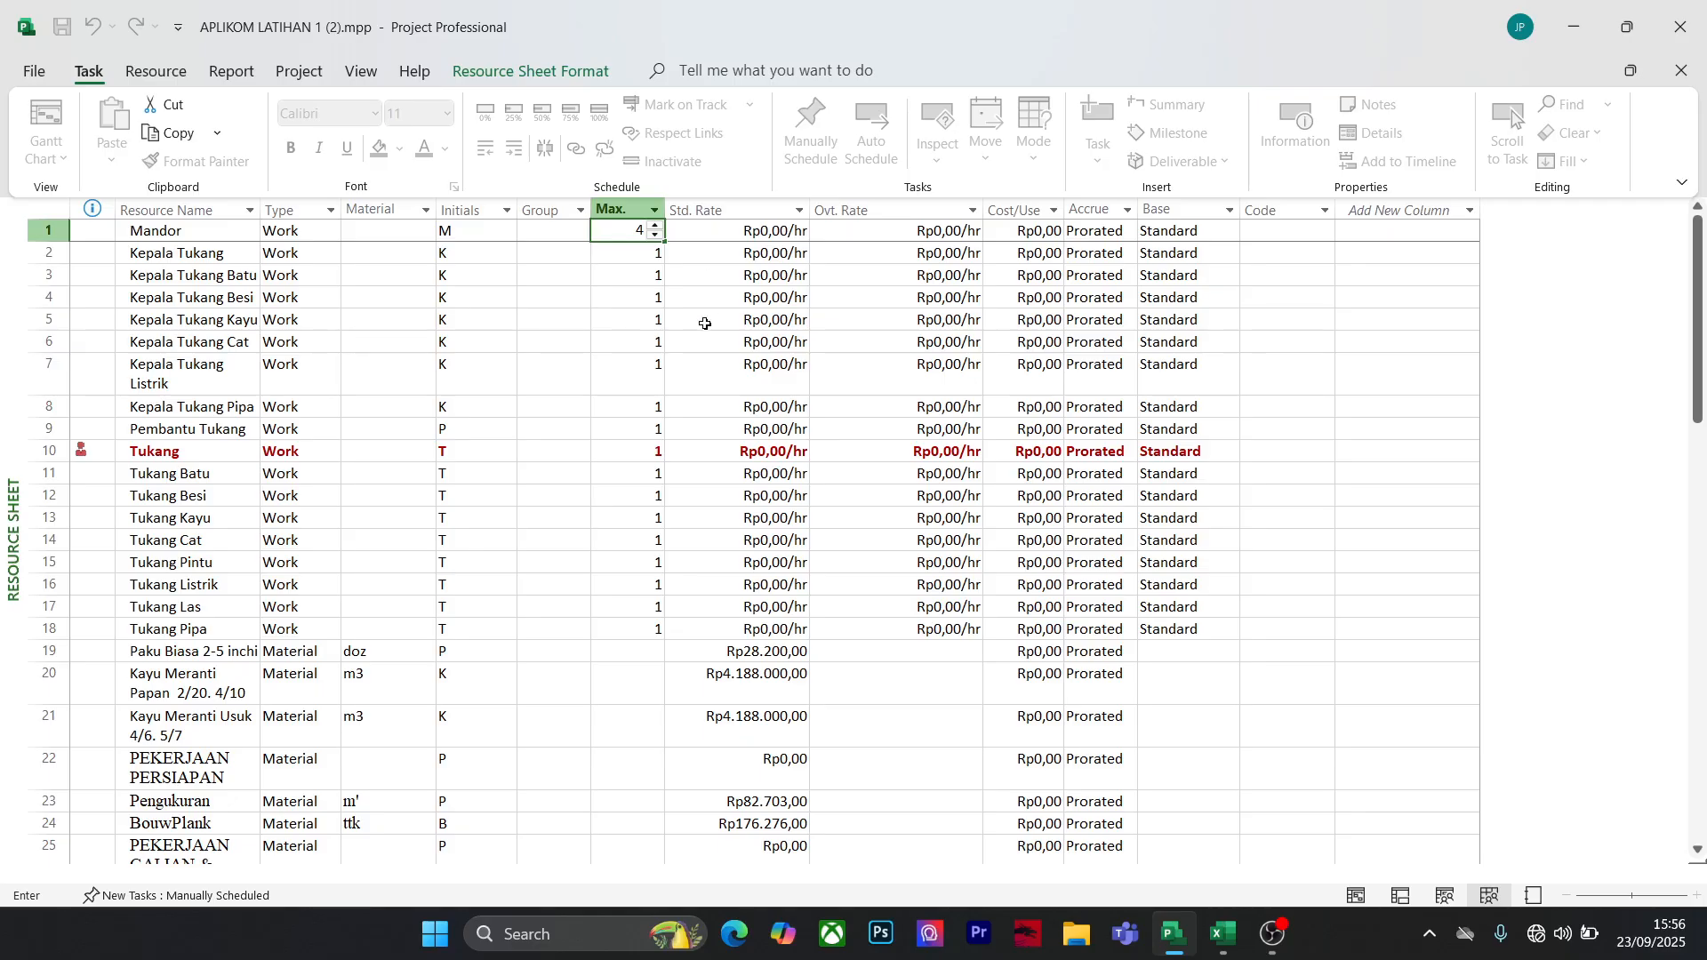
{"action": "key", "text": "Escape"}
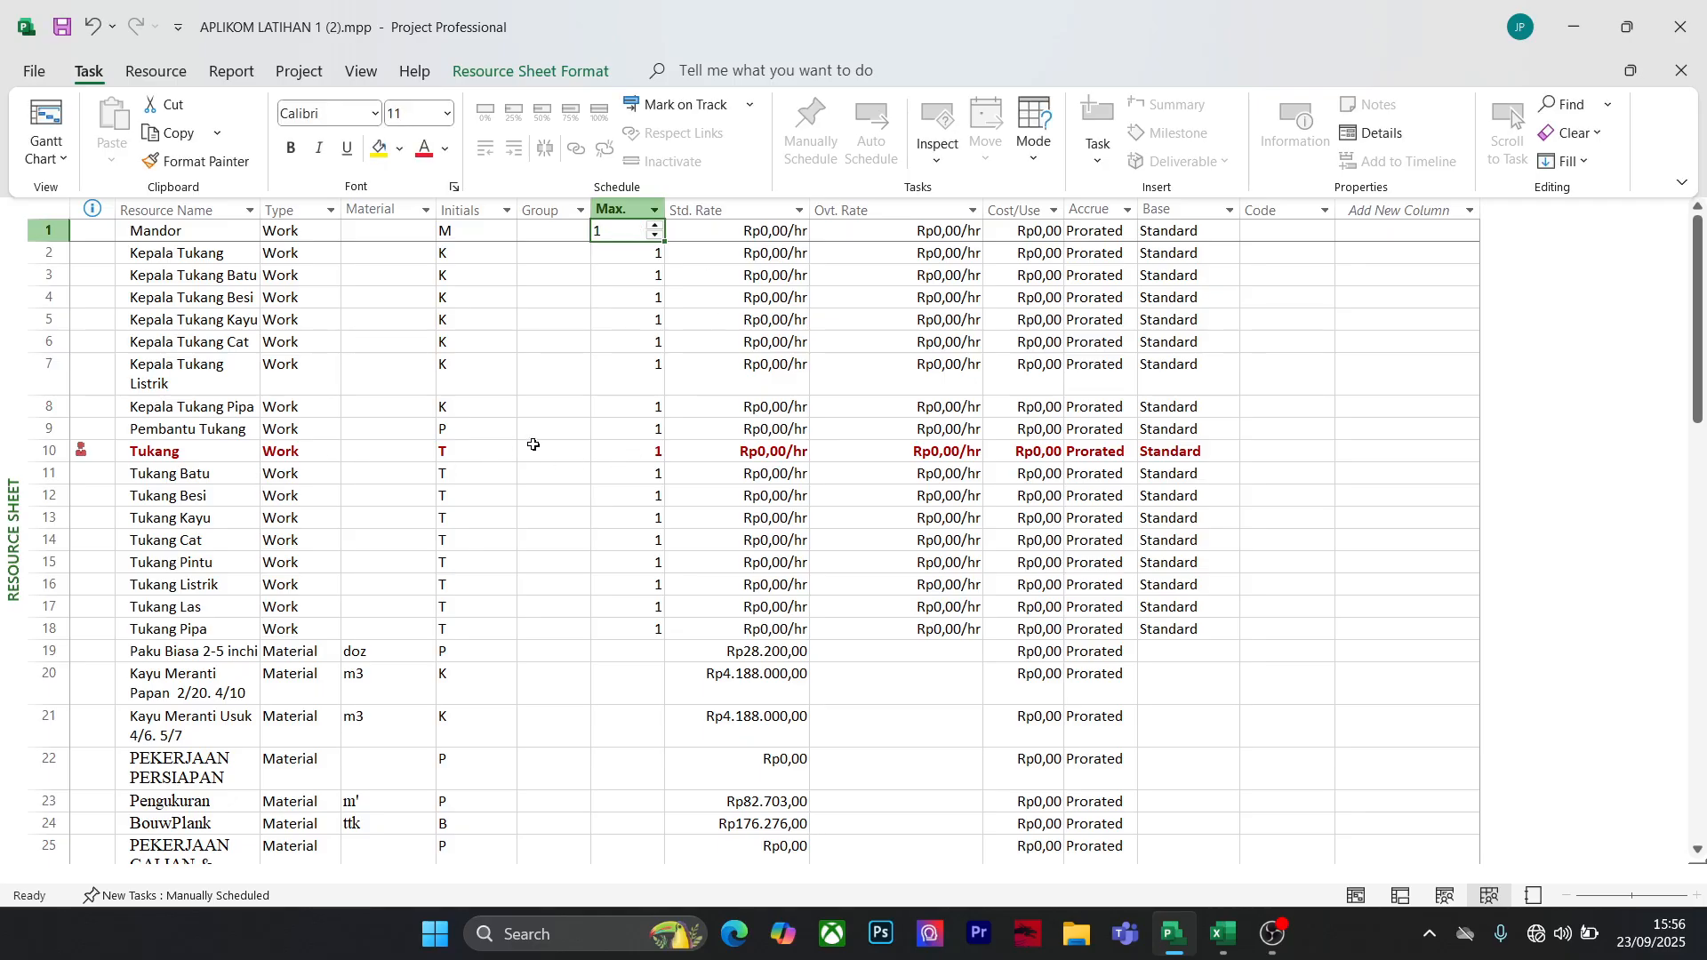
Set the maximum units of the Tukang resource to 4 in the Resource Sheet
{"action": "left_click", "coordinate": [615, 431]}
{"action": "left_click", "coordinate": [640, 451]}
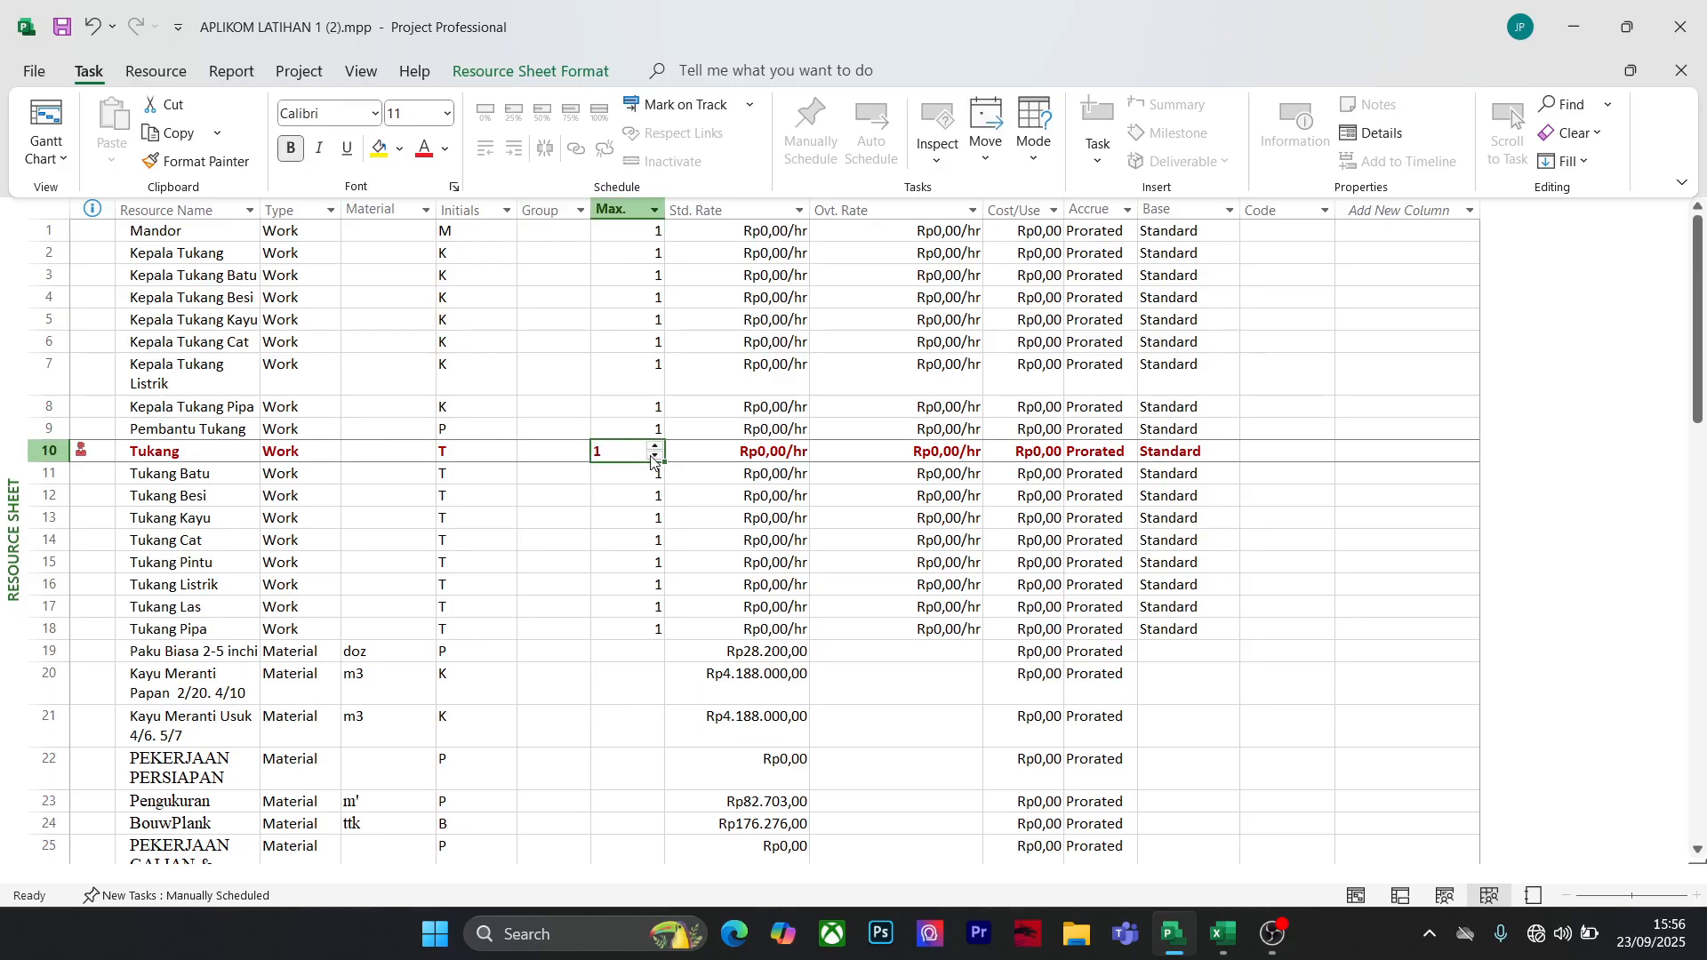
{"action": "type", "text": "4"}
{"action": "key", "text": "Return"}
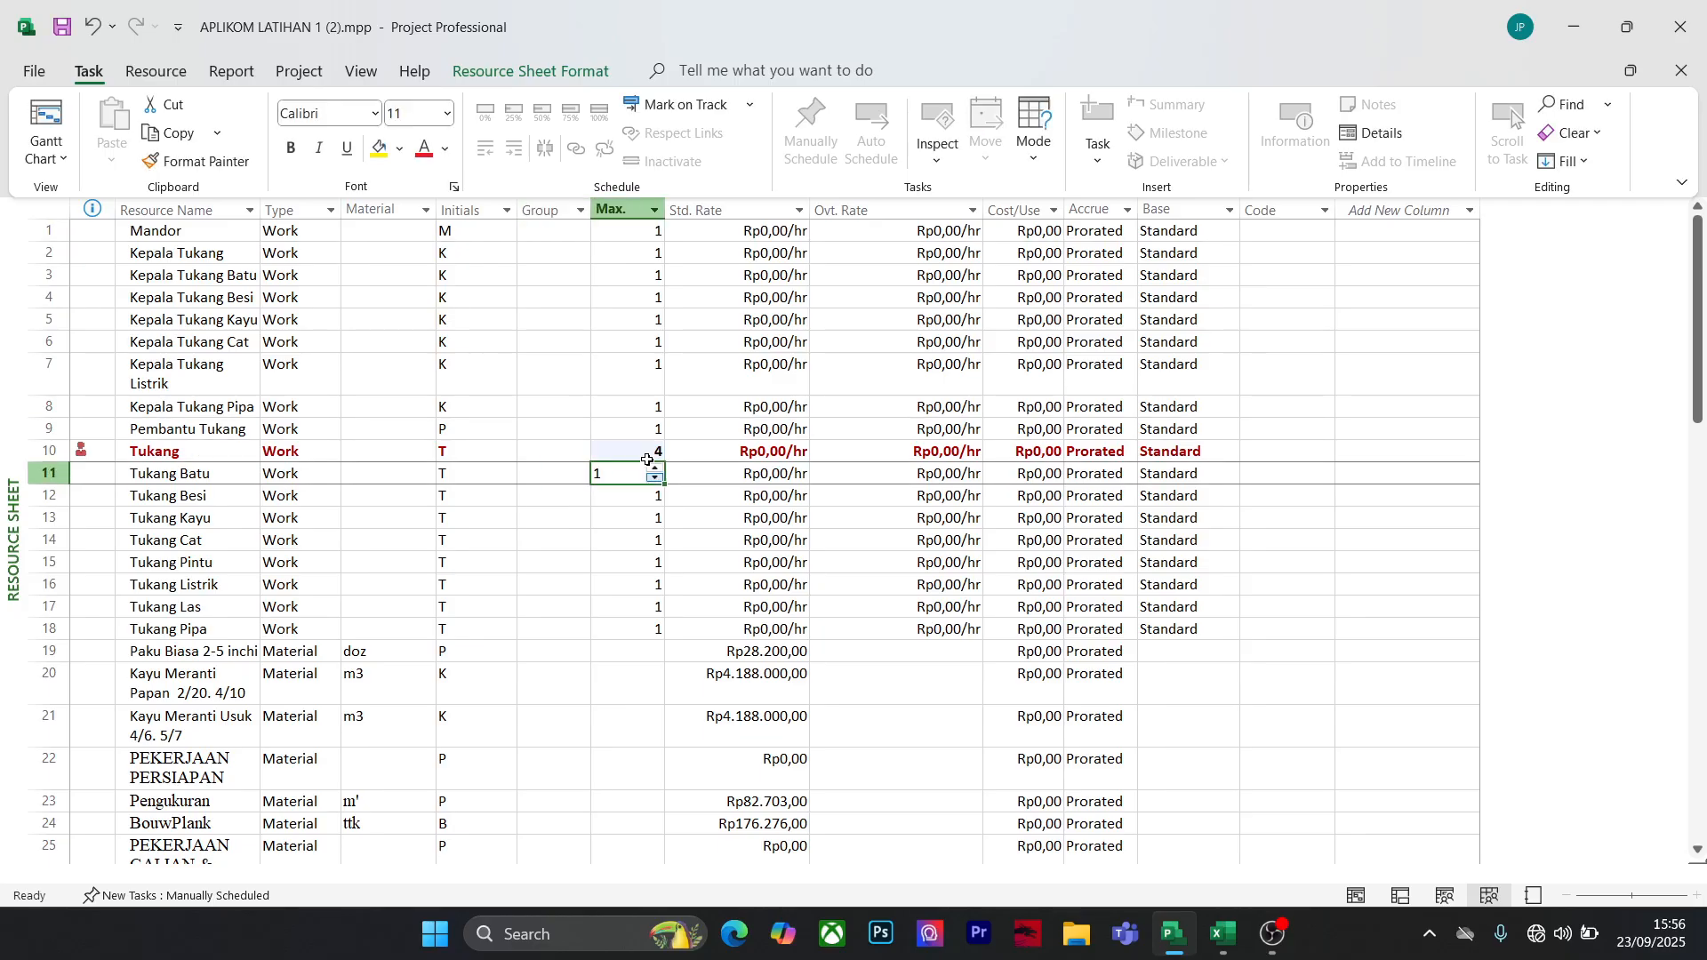
{"action": "left_click", "coordinate": [623, 580]}
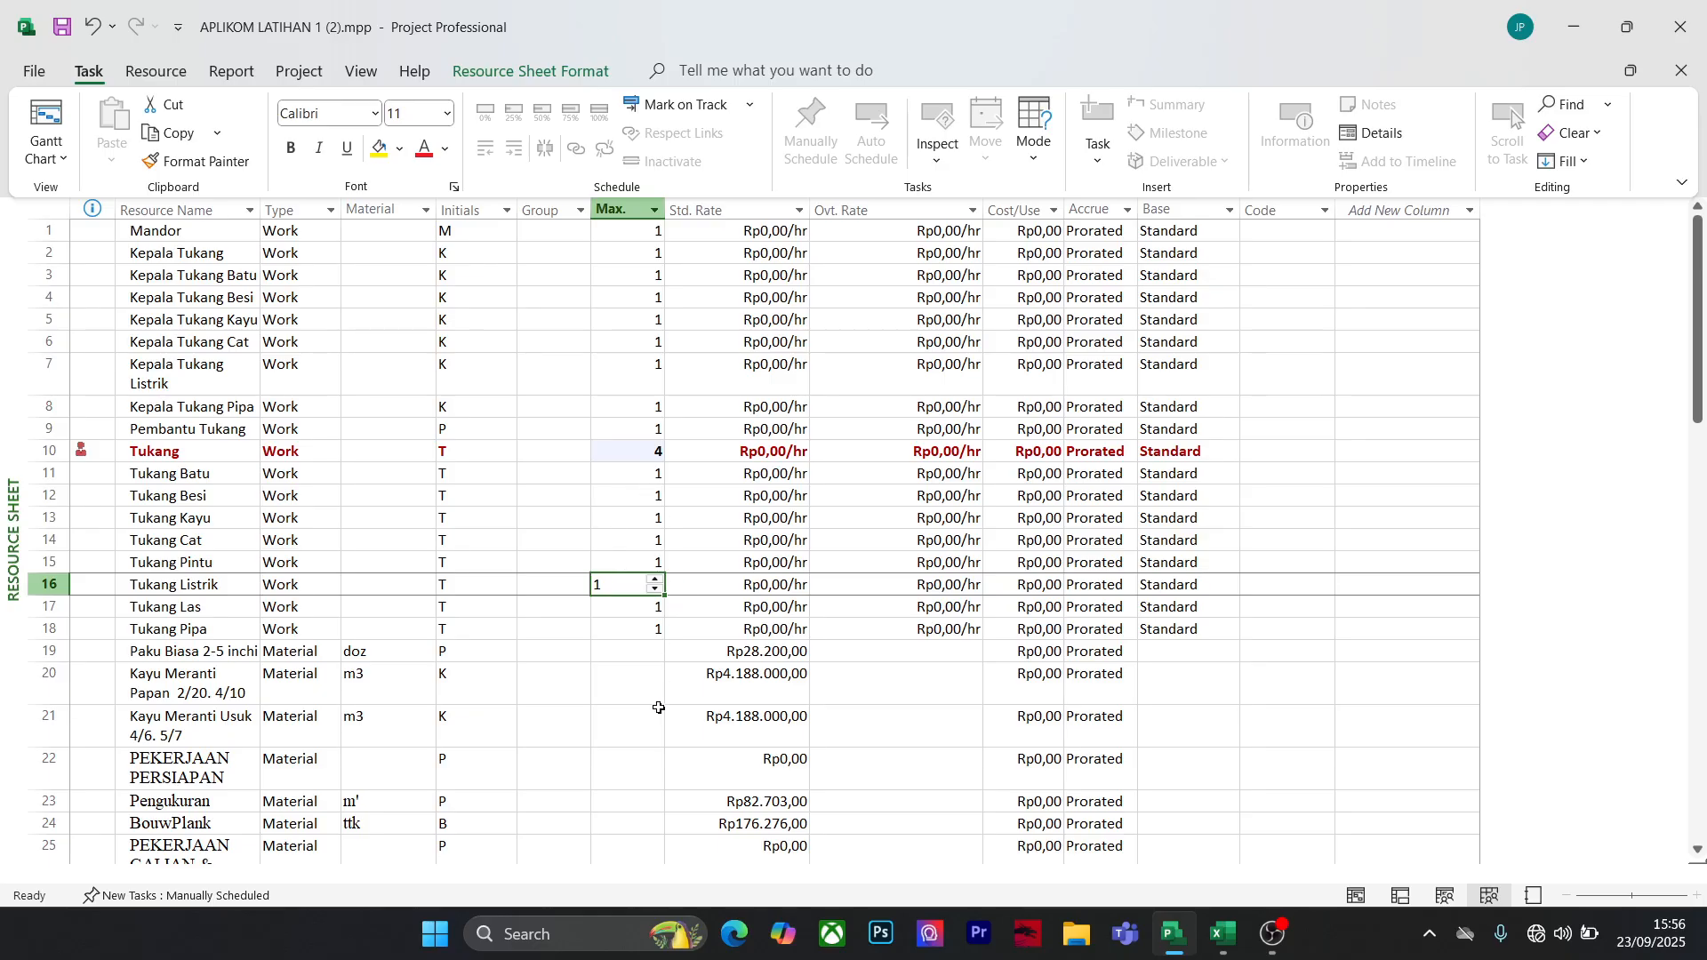
{"action": "left_click", "coordinate": [622, 510]}
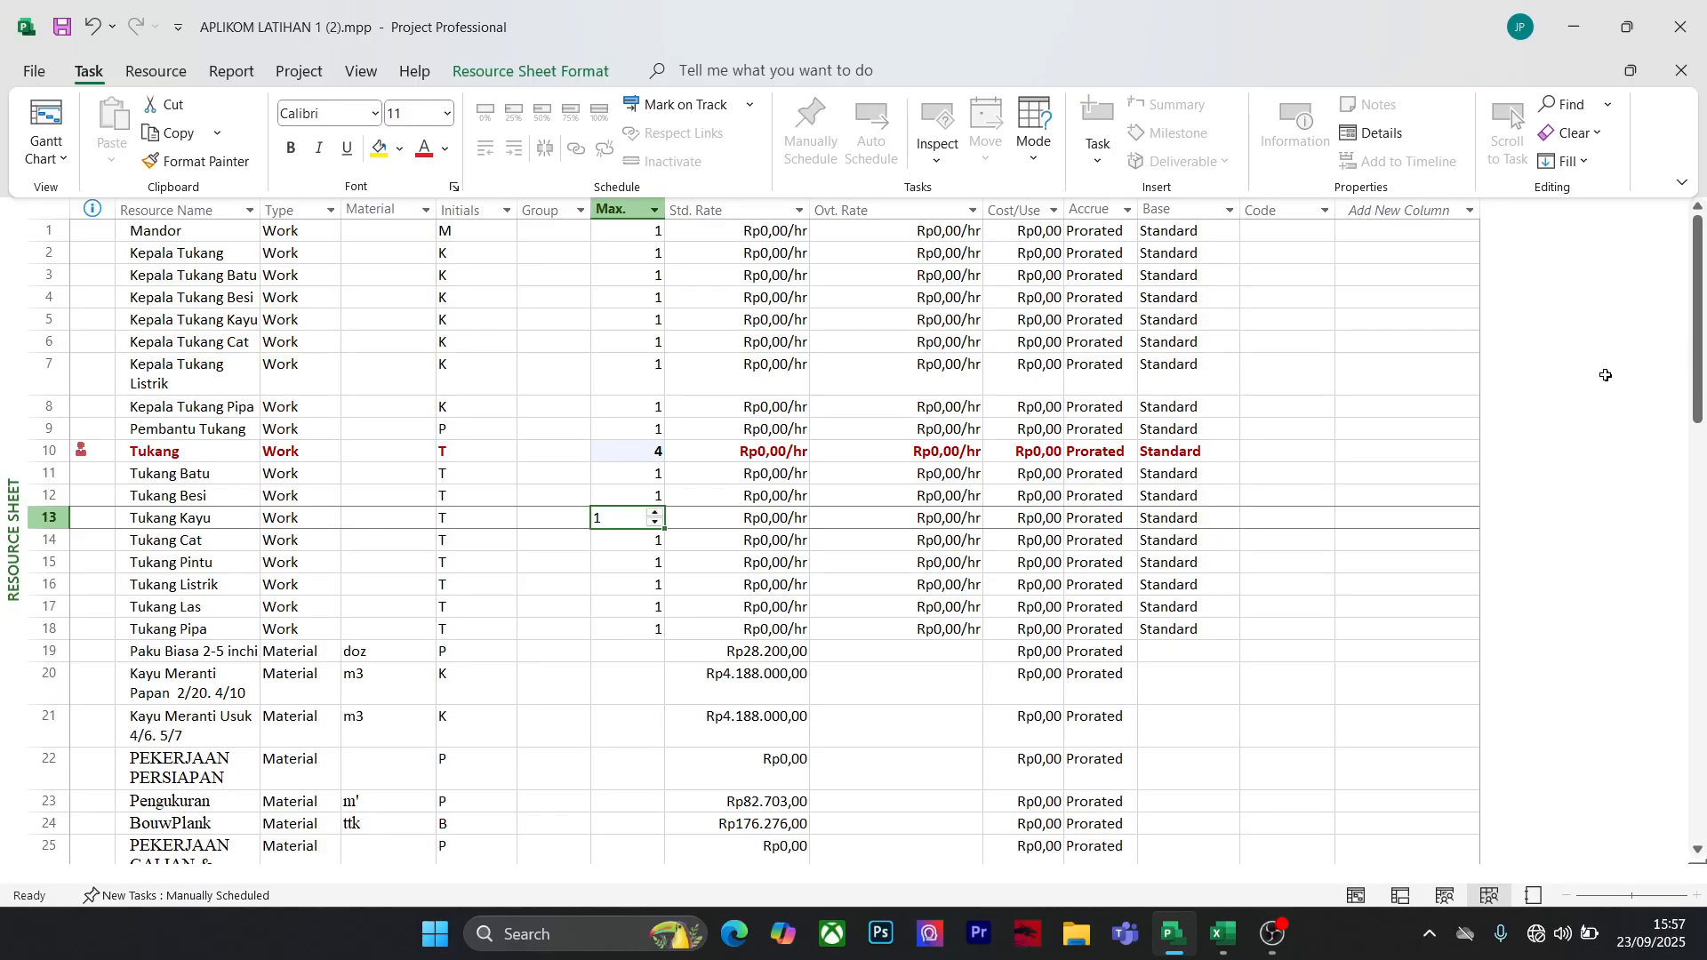
Open a details pane below the Resource Sheet, show the Resource Graph in it and move its timescale back to June 2025
{"action": "left_click", "coordinate": [1351, 133]}
{"action": "right_click", "coordinate": [8, 587]}
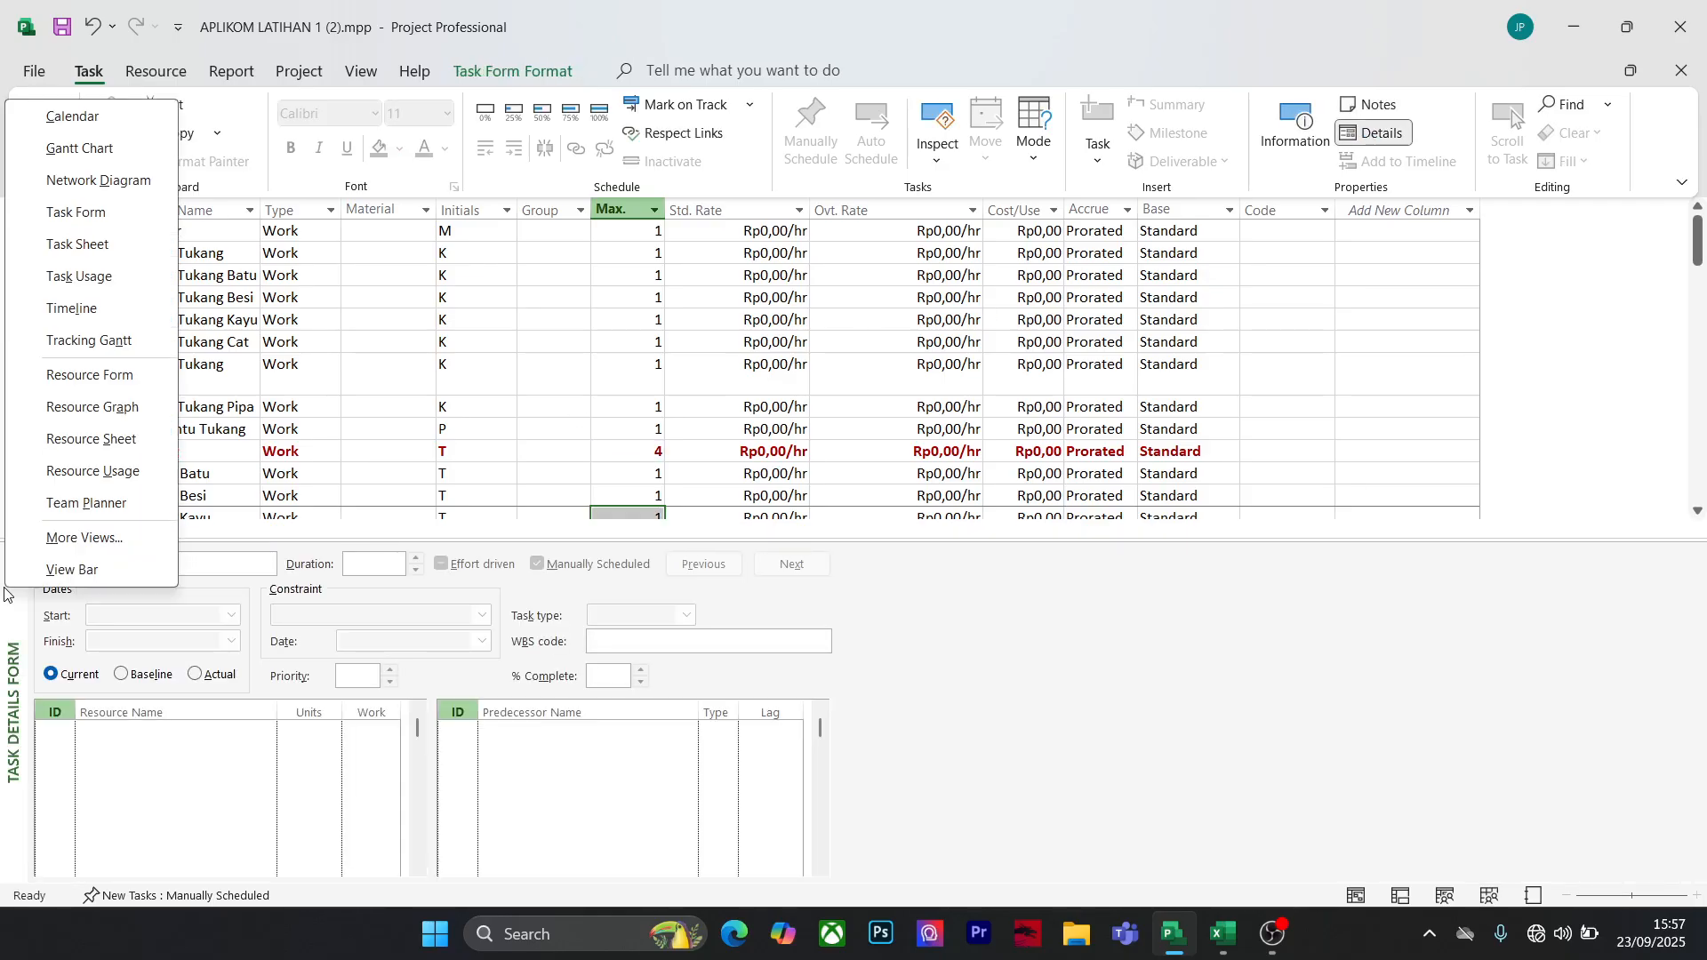
{"action": "left_click", "coordinate": [123, 408]}
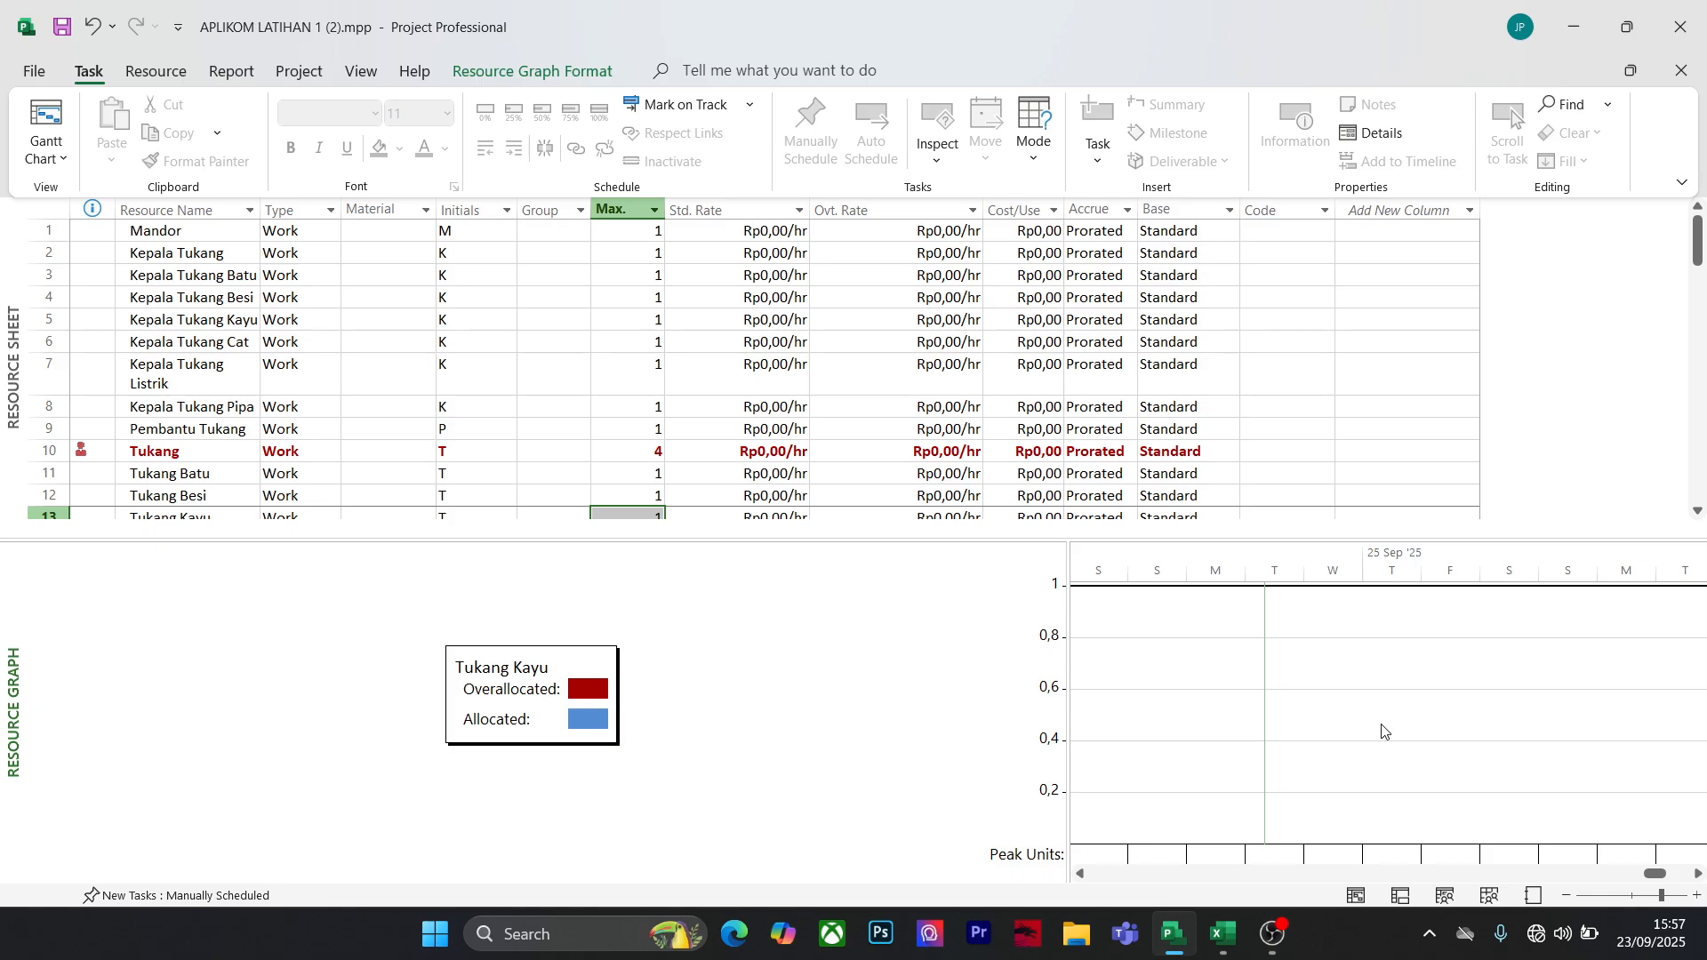
{"action": "left_click_drag", "start_coordinate": [1658, 881], "coordinate": [1426, 879]}
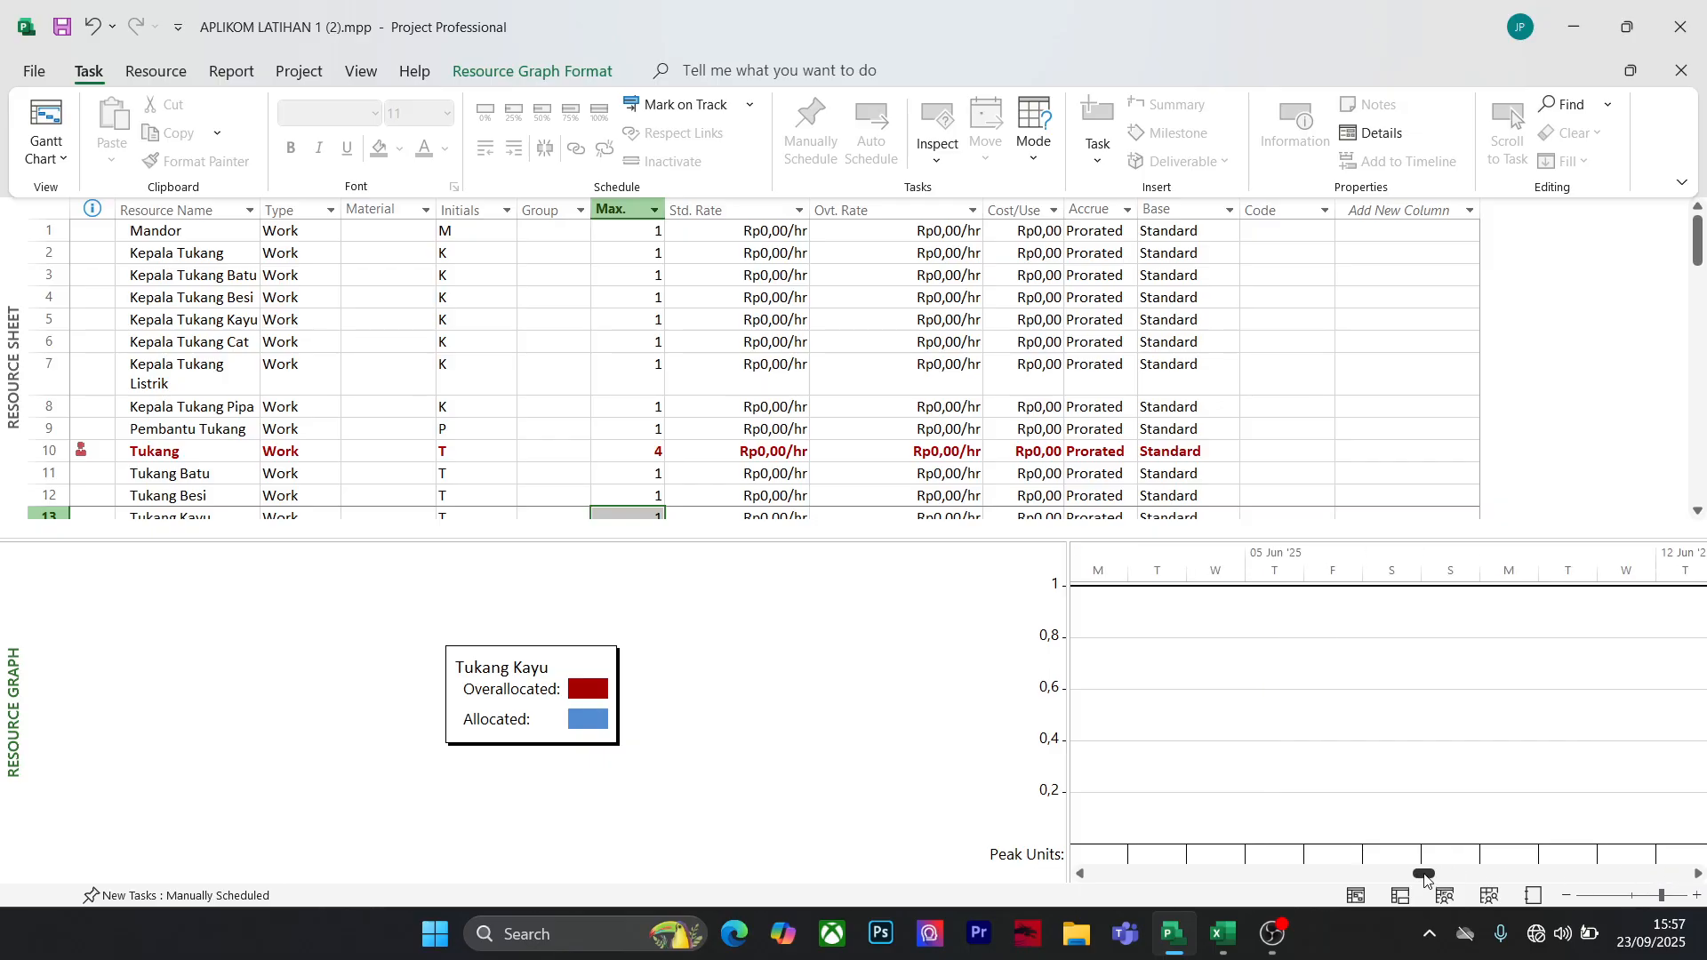
Change the main view from the Resource Sheet to the Gantt Chart, keeping the Resource Graph below it
{"action": "left_click", "coordinate": [16, 249]}
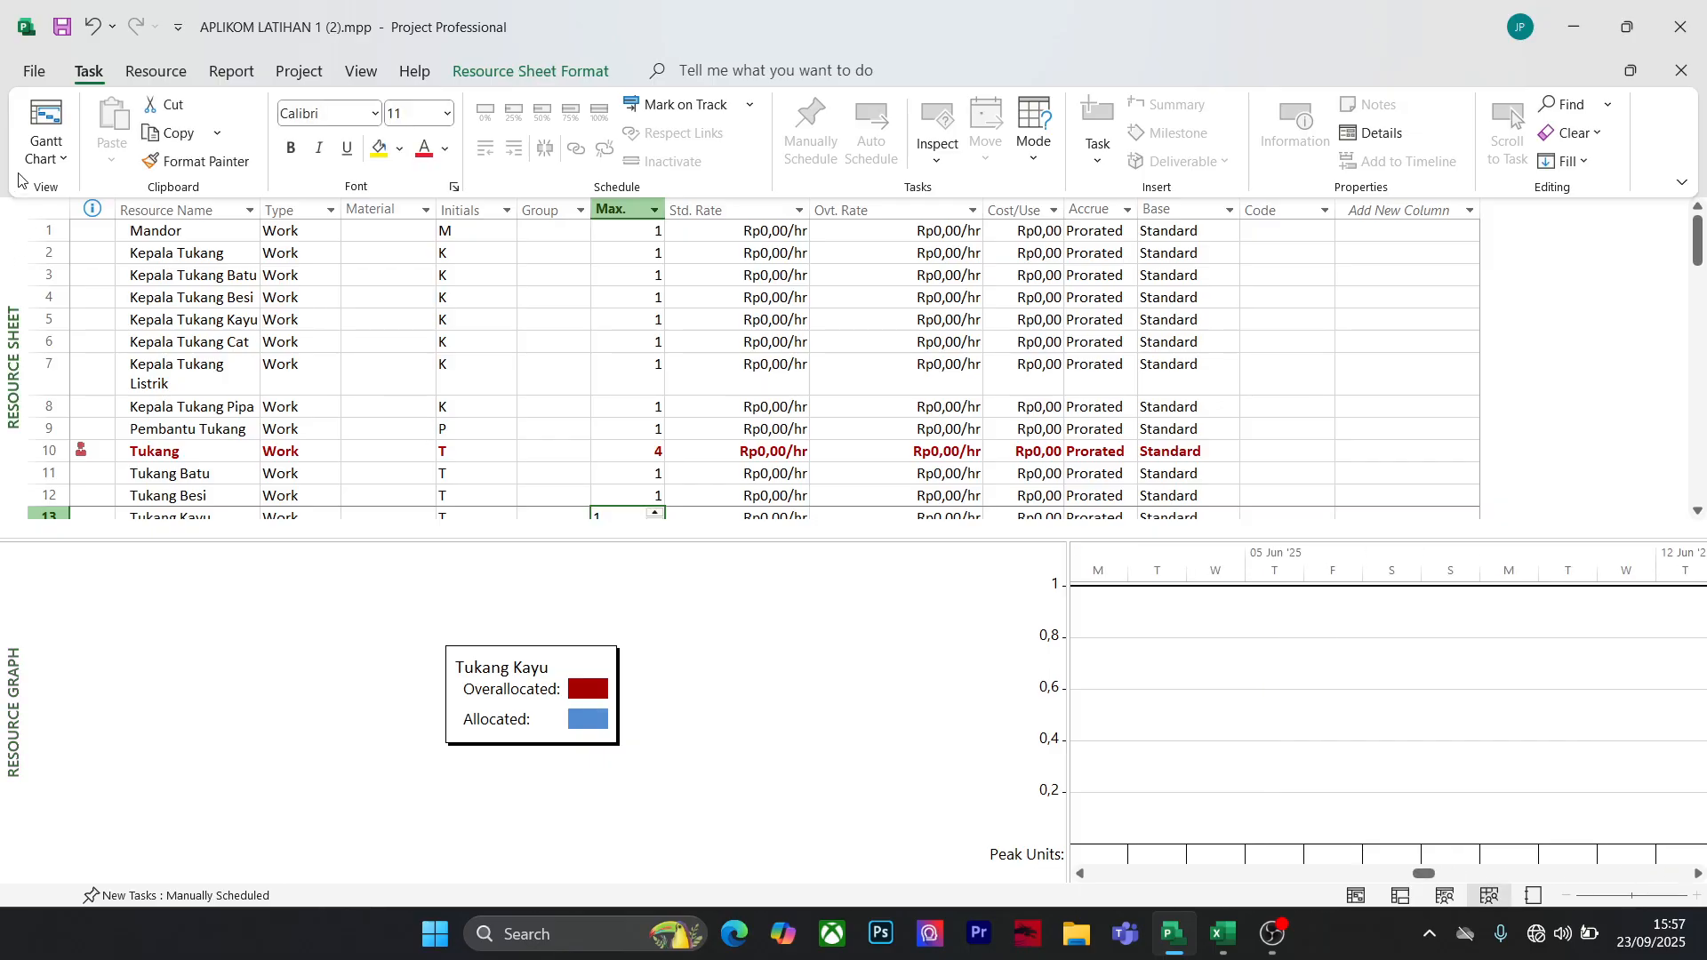
{"action": "left_click", "coordinate": [49, 158]}
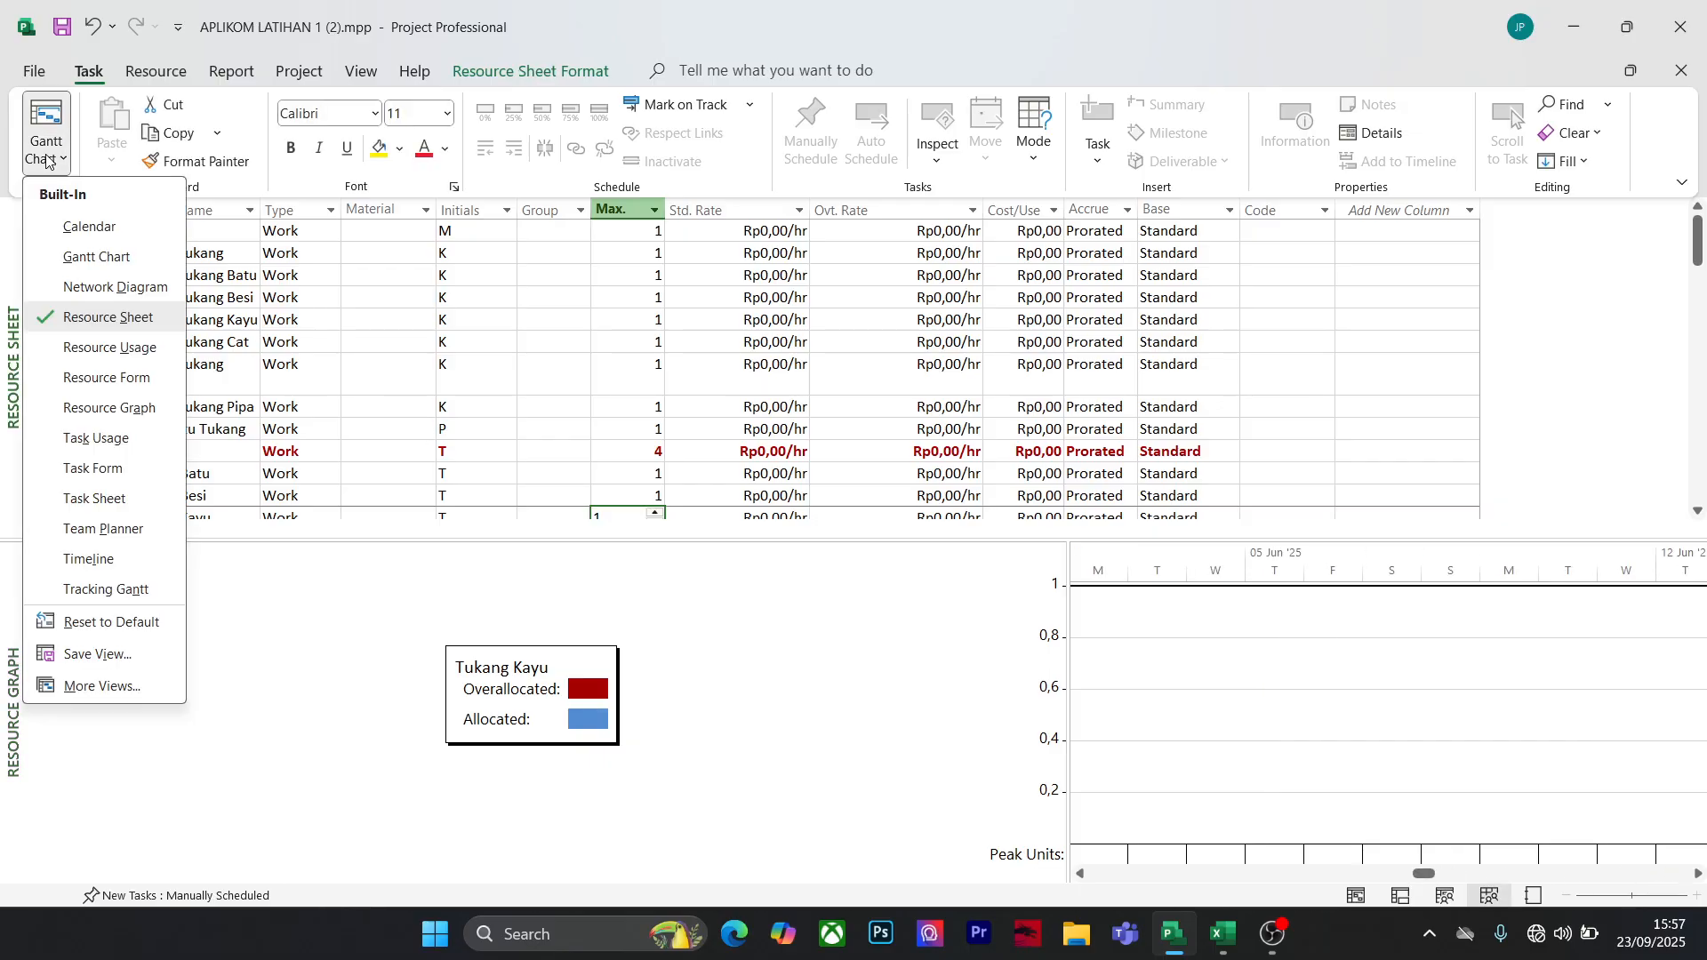
{"action": "left_click", "coordinate": [98, 257]}
{"action": "left_click", "coordinate": [487, 670]}
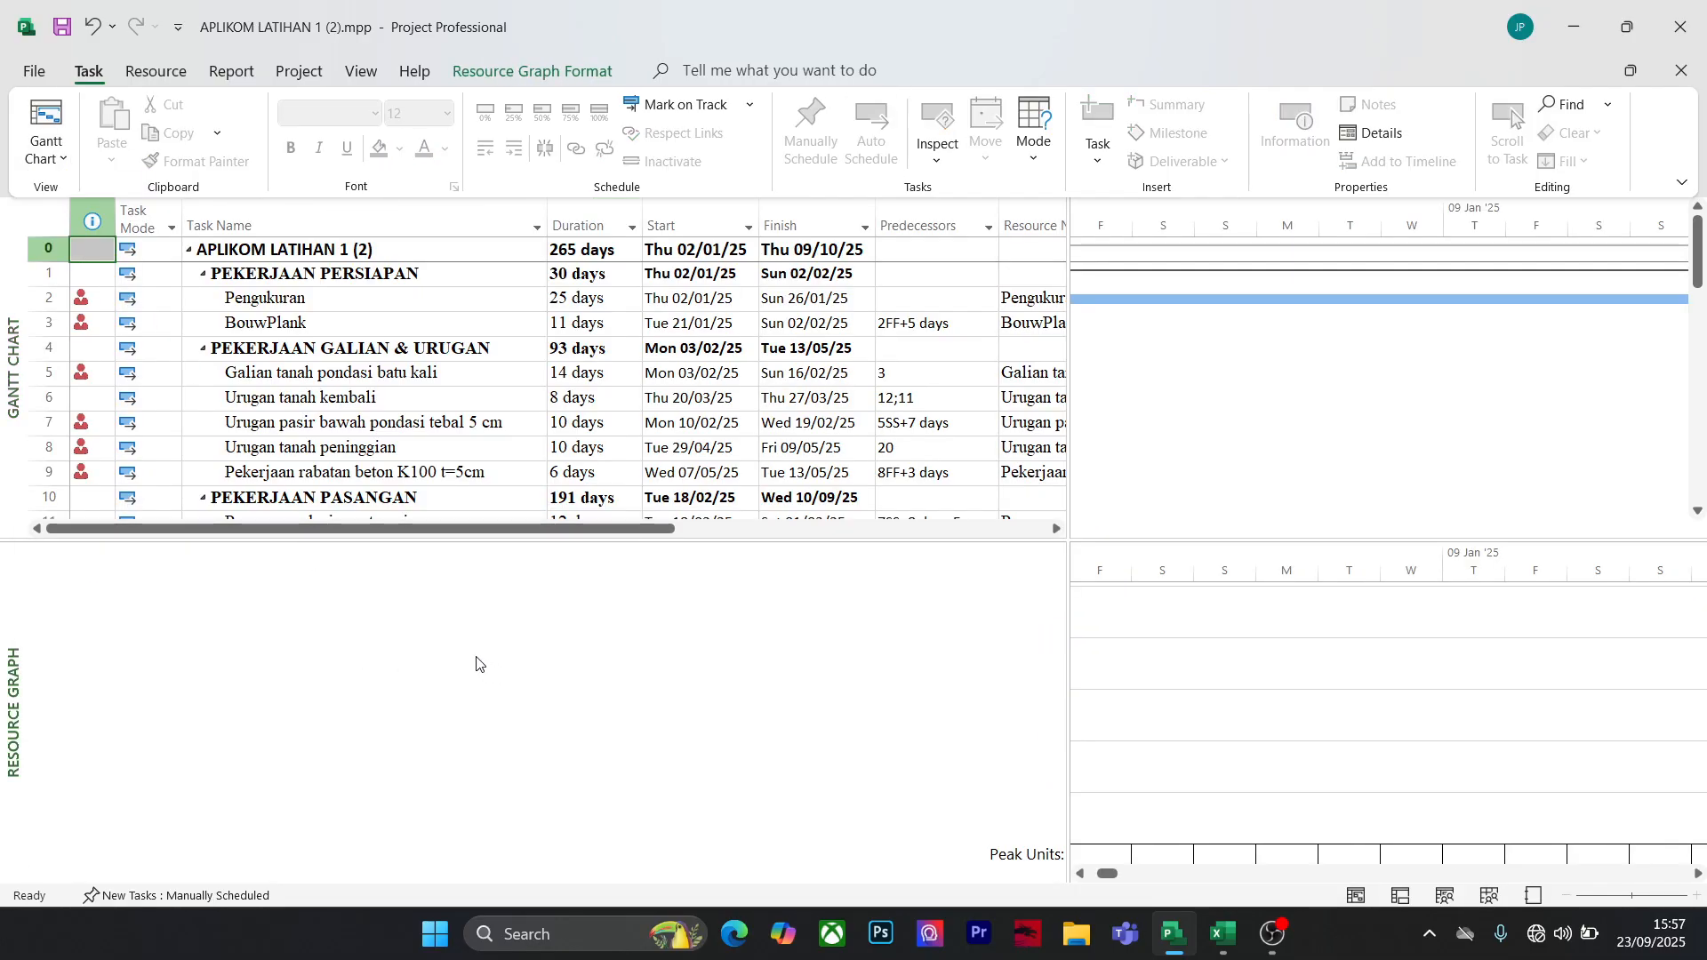
Examine the Tukang resource's graph for the Pengukuran task from January to May 2025
{"action": "left_click", "coordinate": [318, 294]}
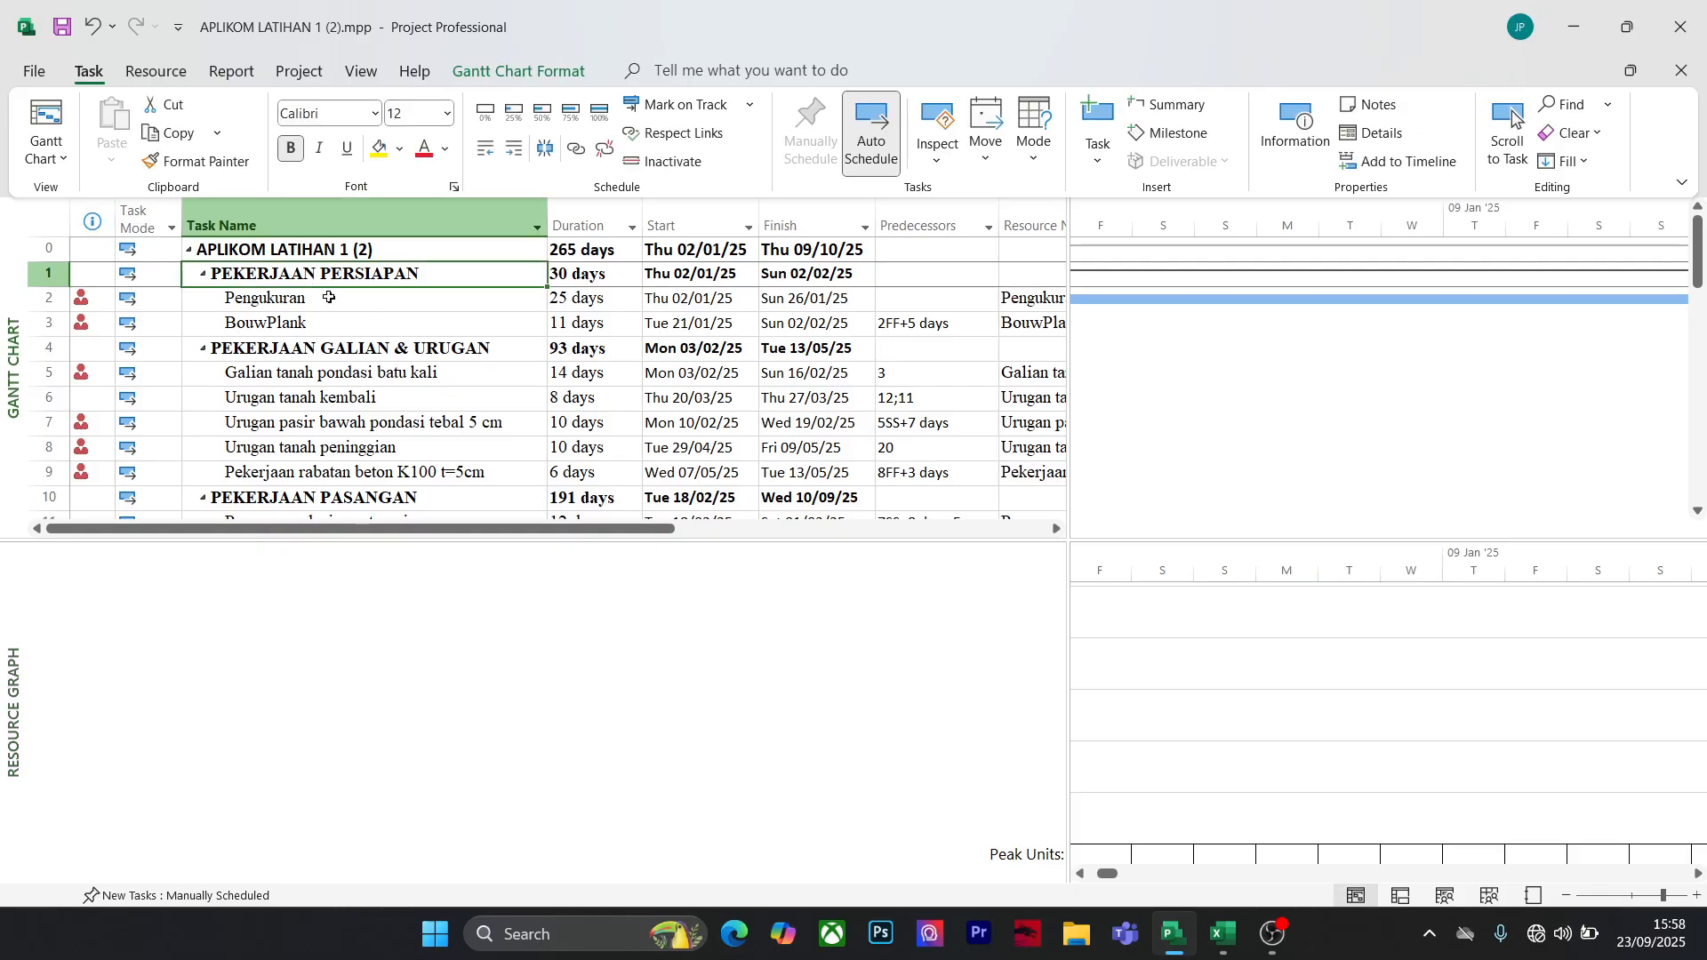
{"action": "left_click_drag", "start_coordinate": [878, 876], "coordinate": [312, 884]}
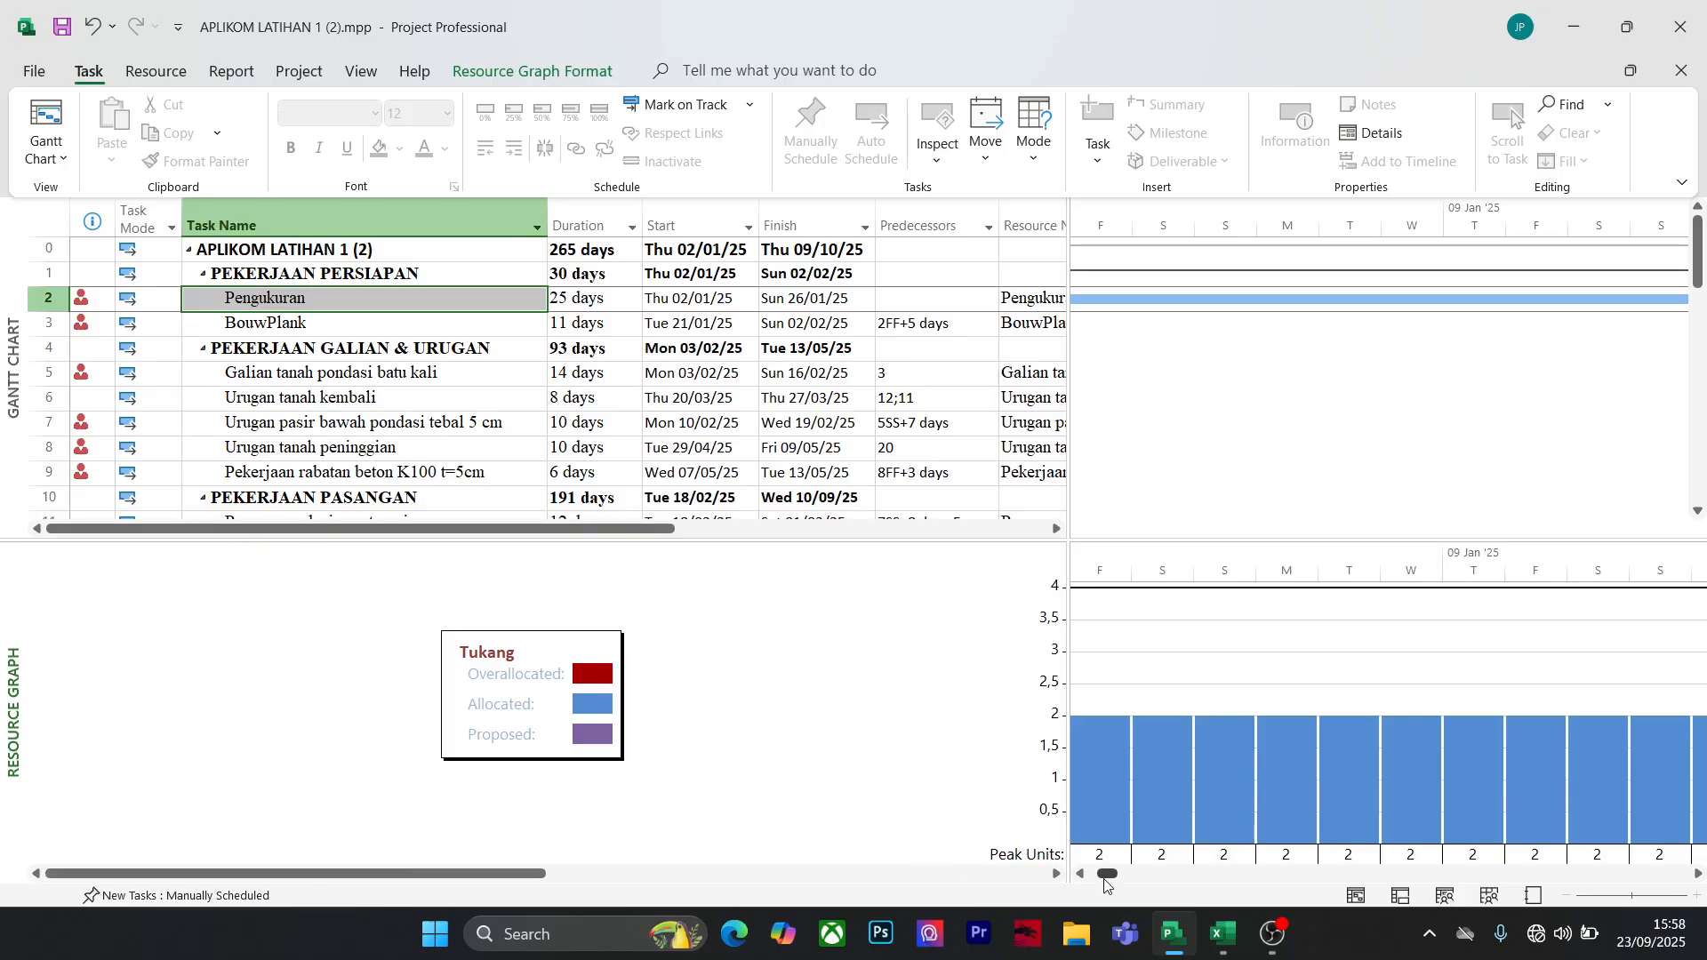
{"action": "left_click_drag", "start_coordinate": [1106, 879], "coordinate": [1360, 895]}
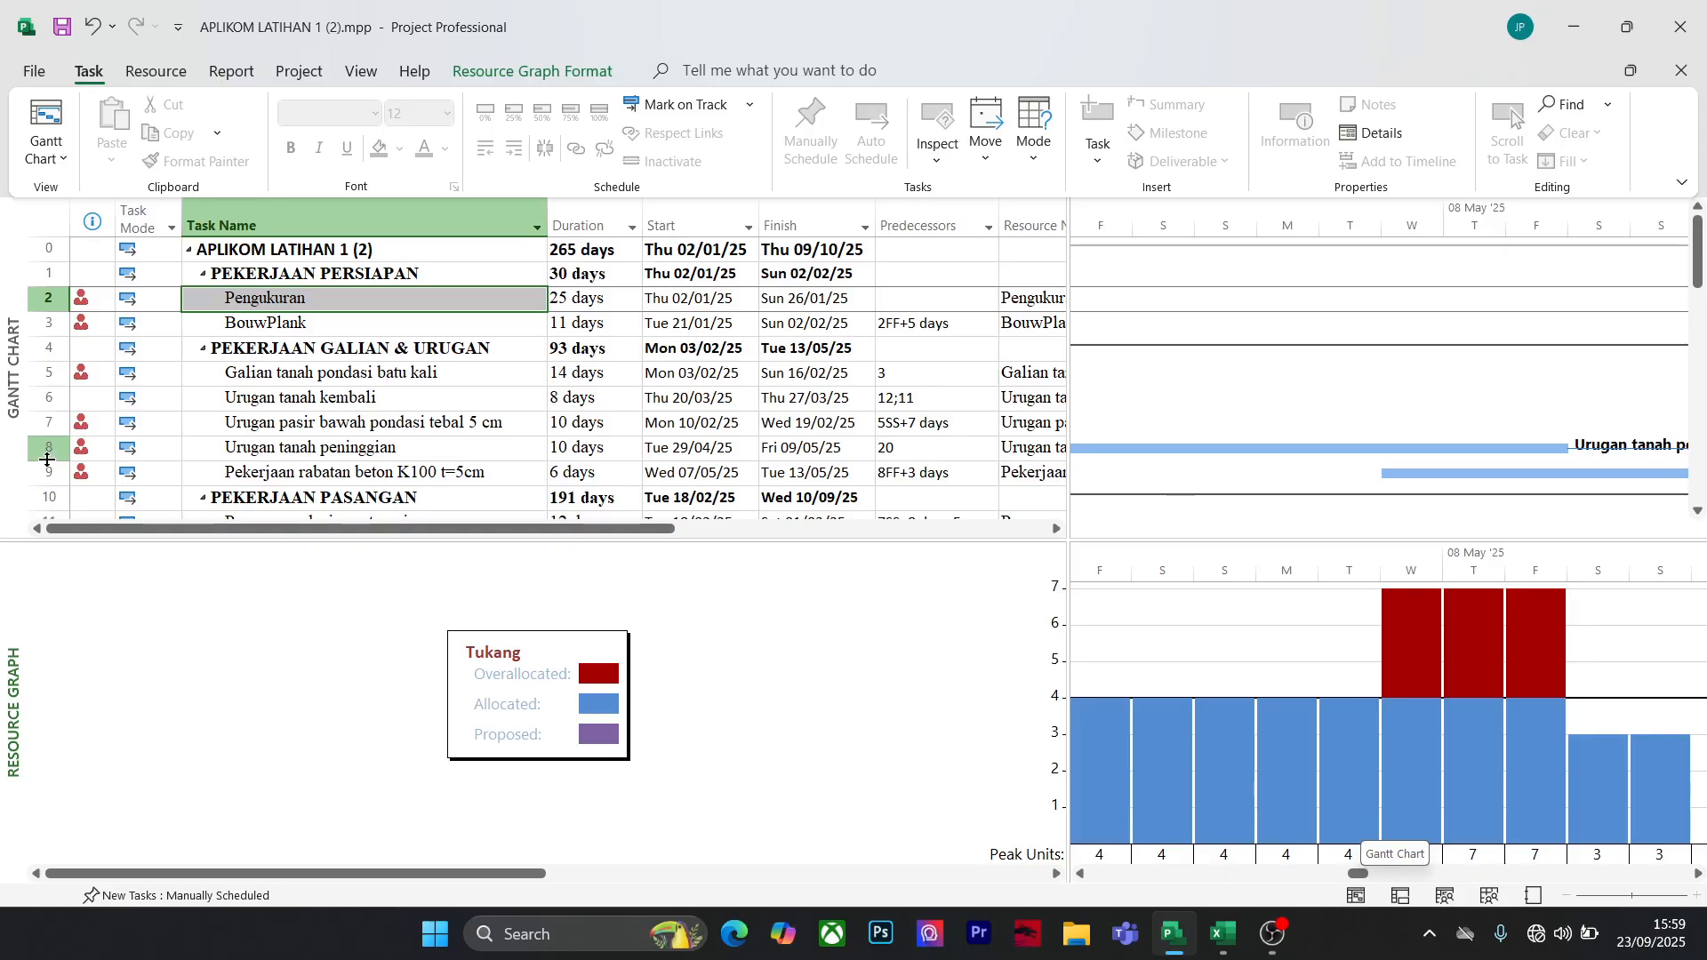
Close the details pane so the Gantt Chart fills the whole window
{"action": "left_click", "coordinate": [1378, 133]}
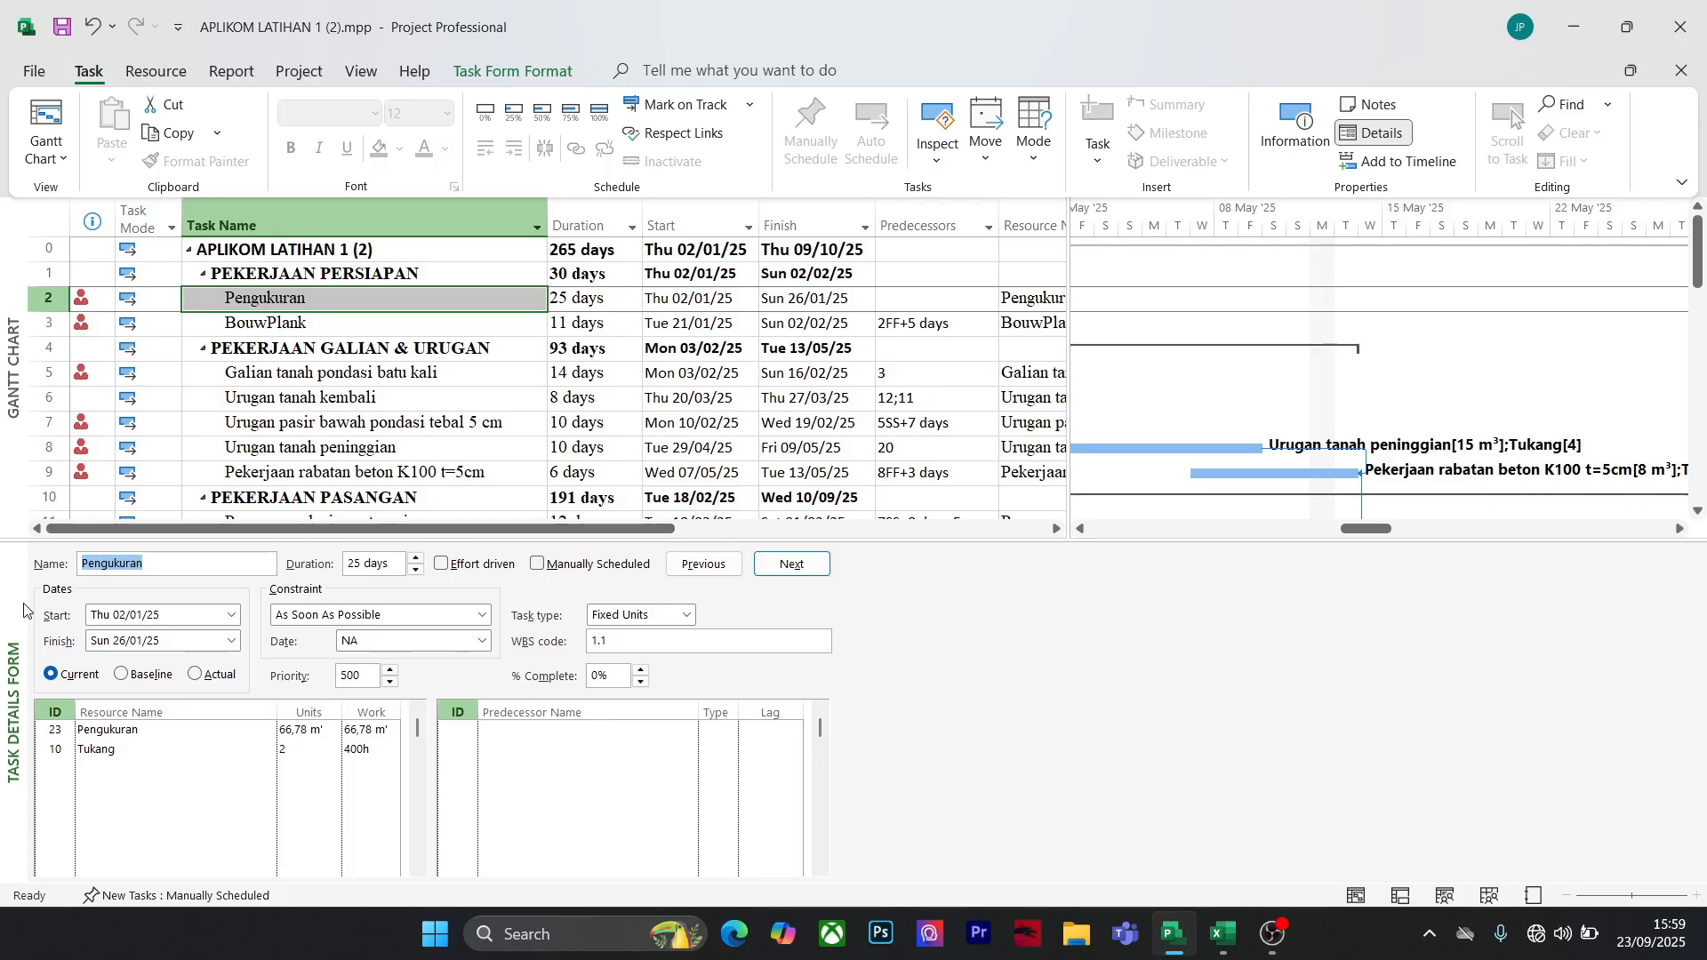
{"action": "left_click", "coordinate": [1396, 131]}
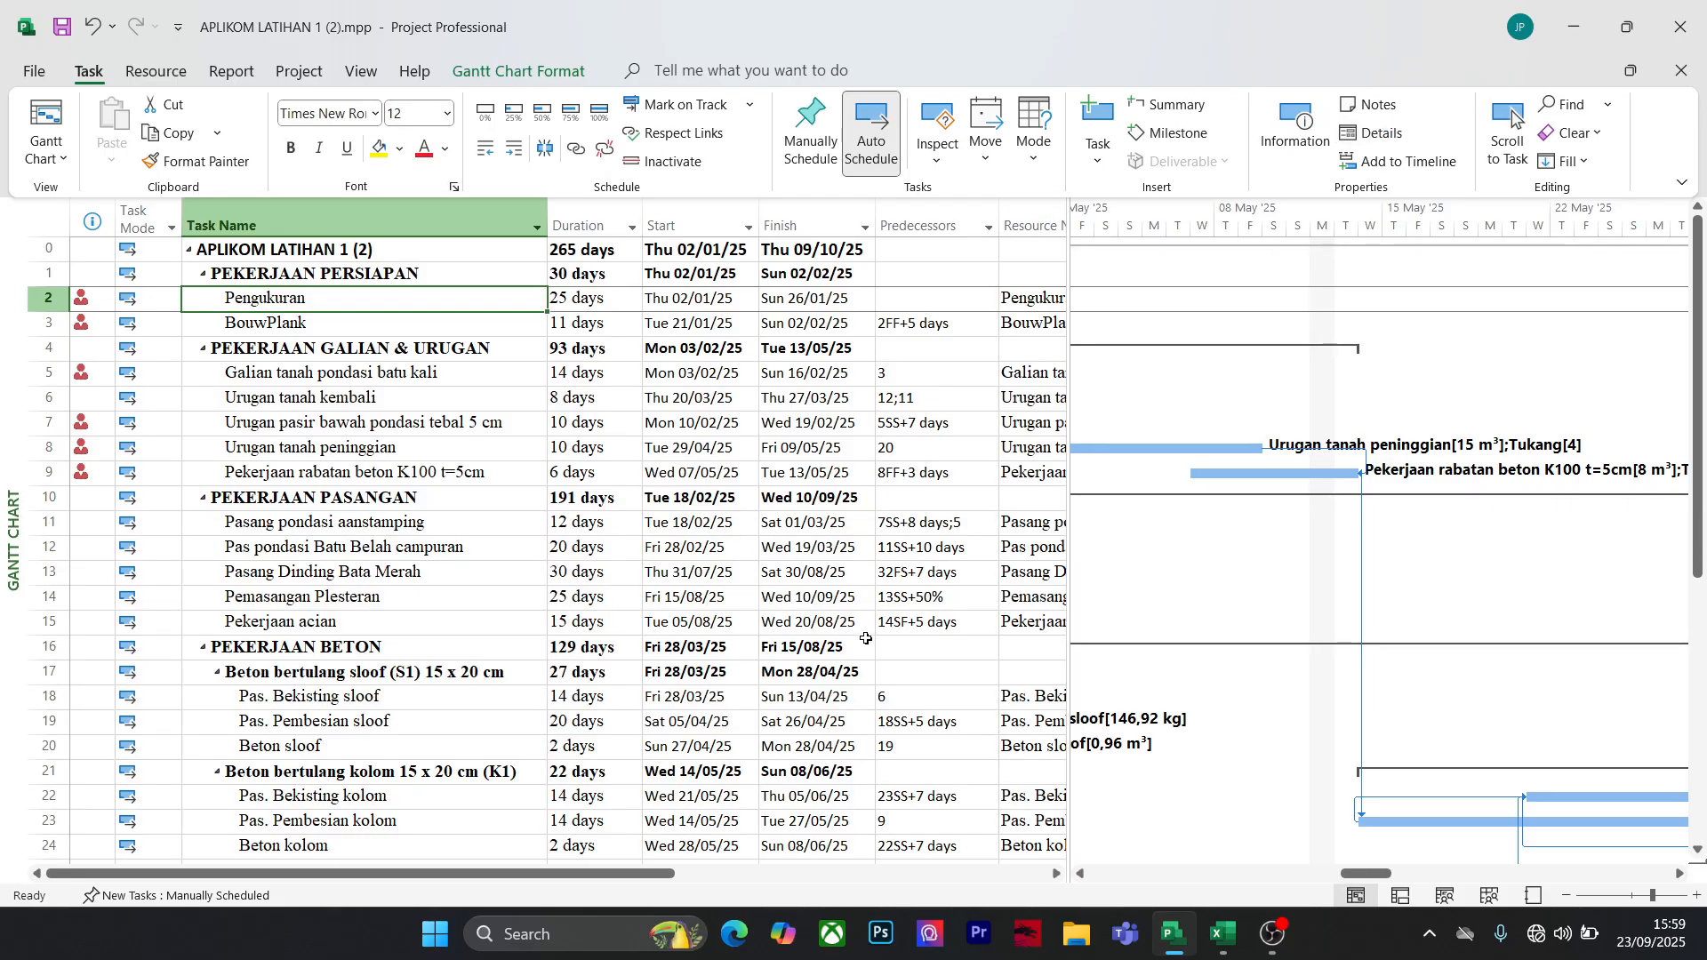
{"action": "left_click", "coordinate": [916, 597]}
{"action": "scroll", "coordinate": [904, 503], "scroll_direction": "down", "scroll_amount": 2}
{"action": "scroll", "coordinate": [903, 502], "scroll_direction": "up", "scroll_amount": 3}
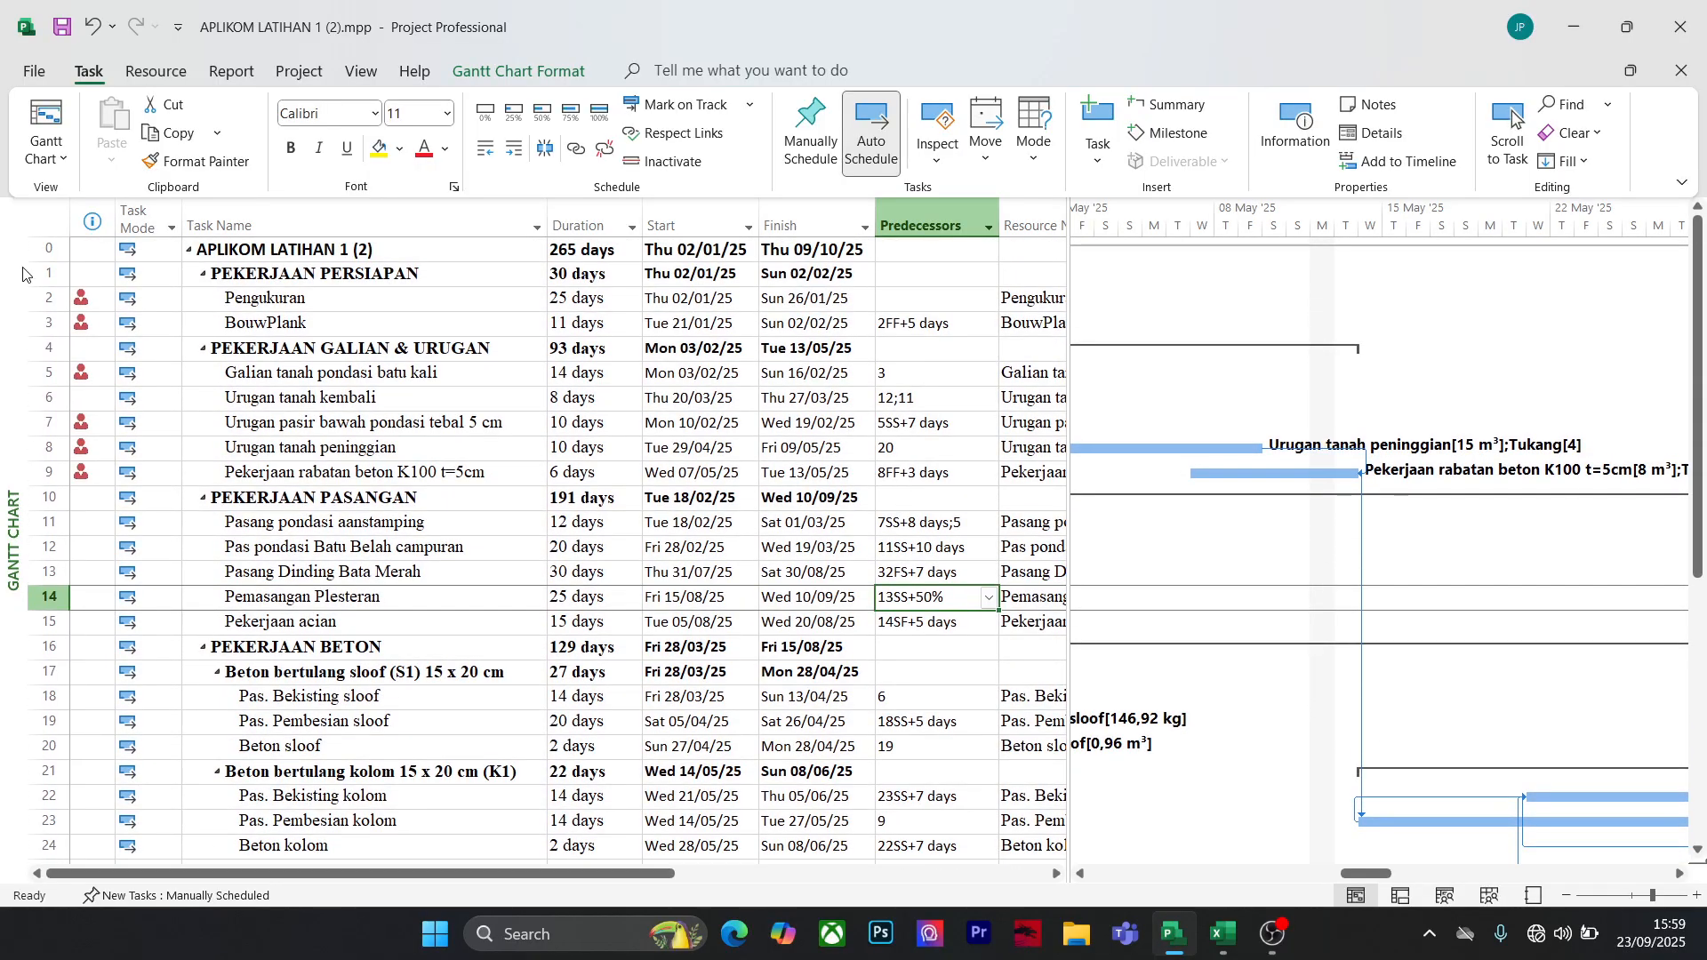
Select all tasks and turn on the Critical Tasks bar style in the Gantt Chart
{"action": "left_click", "coordinate": [42, 226]}
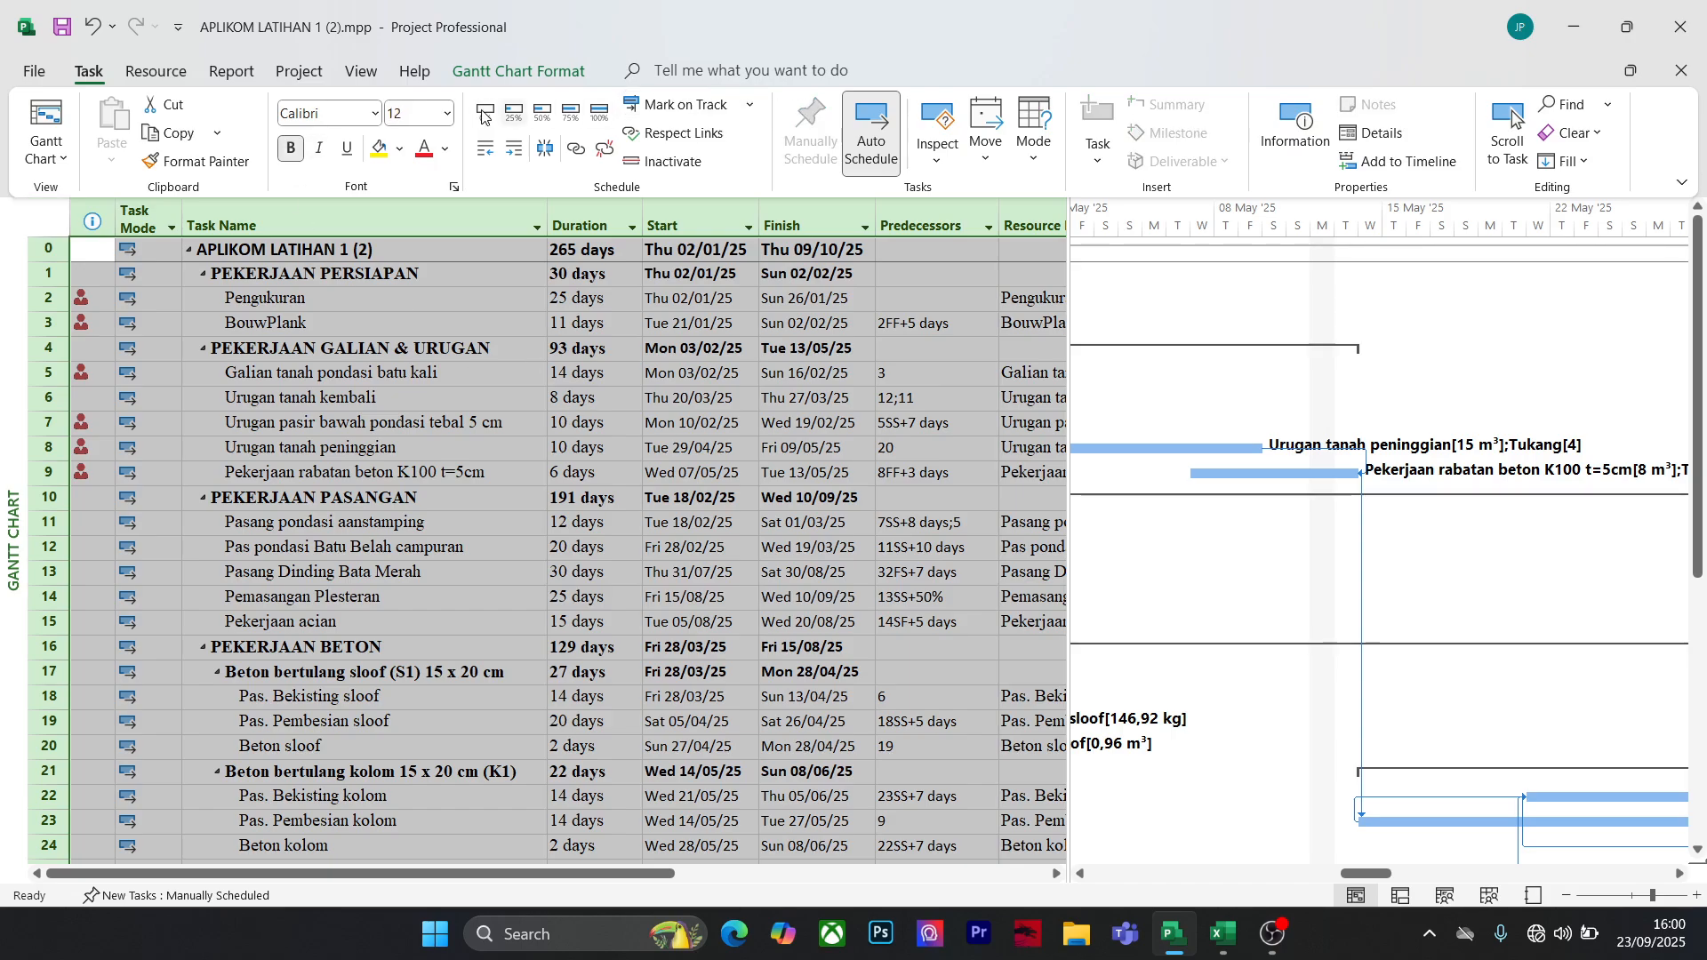
{"action": "left_click", "coordinate": [226, 74]}
{"action": "left_click", "coordinate": [172, 75]}
{"action": "left_click", "coordinate": [237, 72]}
{"action": "left_click", "coordinate": [313, 68]}
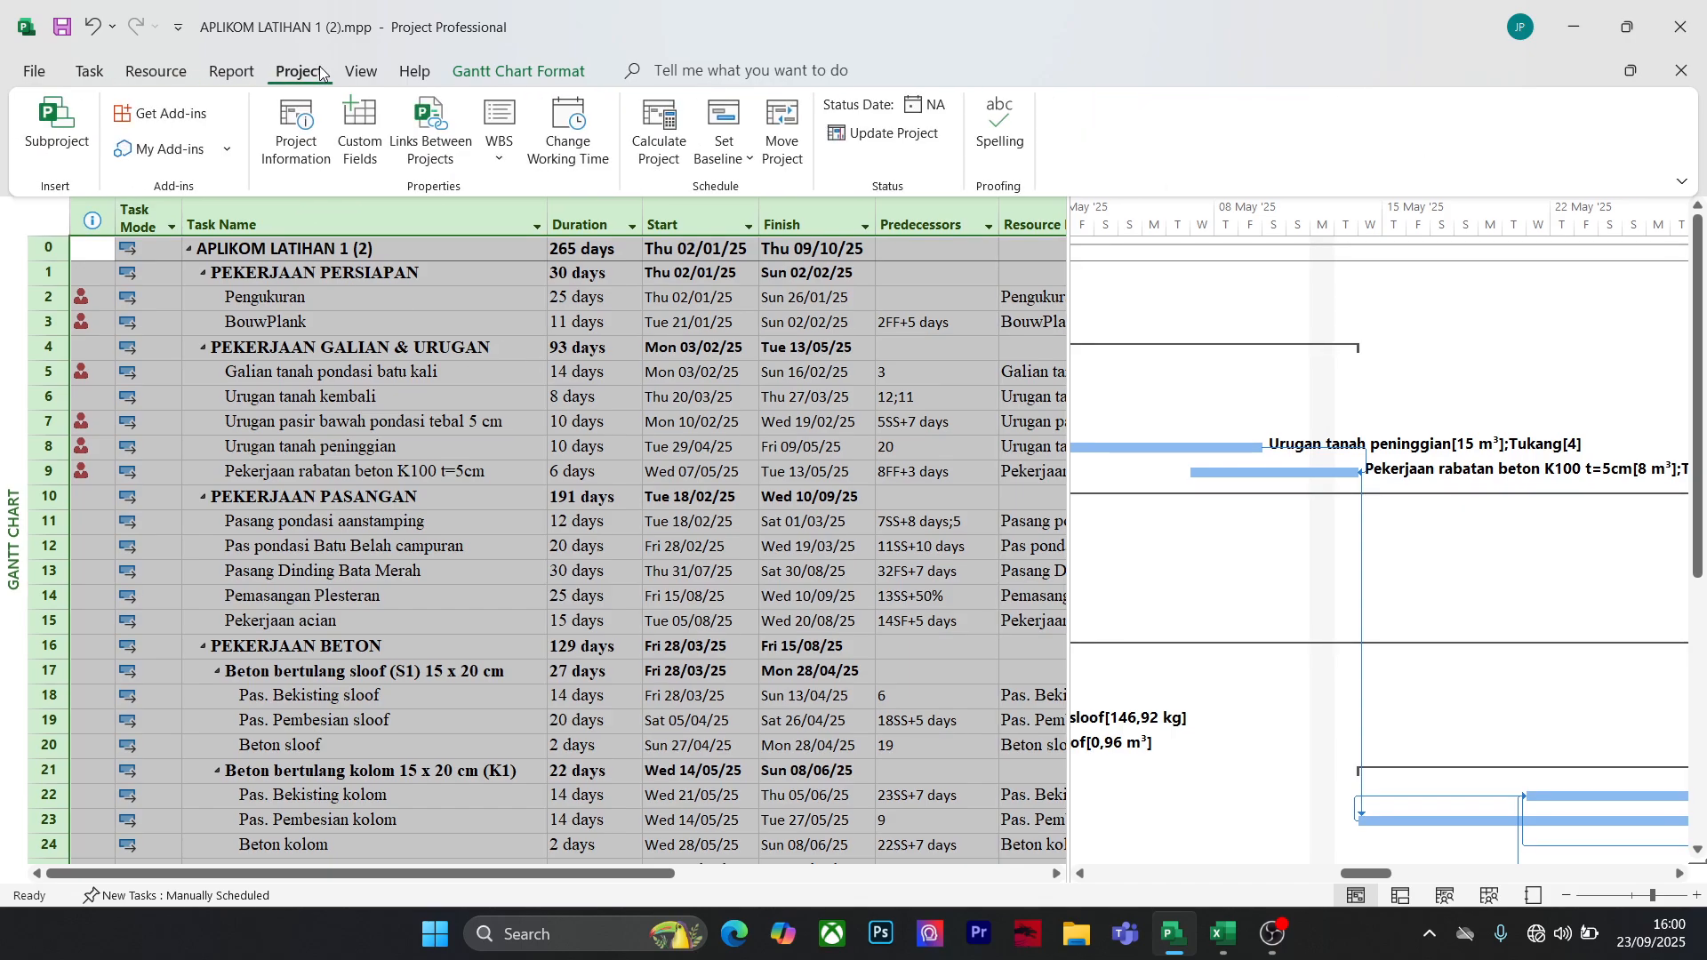
{"action": "left_click", "coordinate": [155, 71]}
{"action": "left_click", "coordinate": [89, 71]}
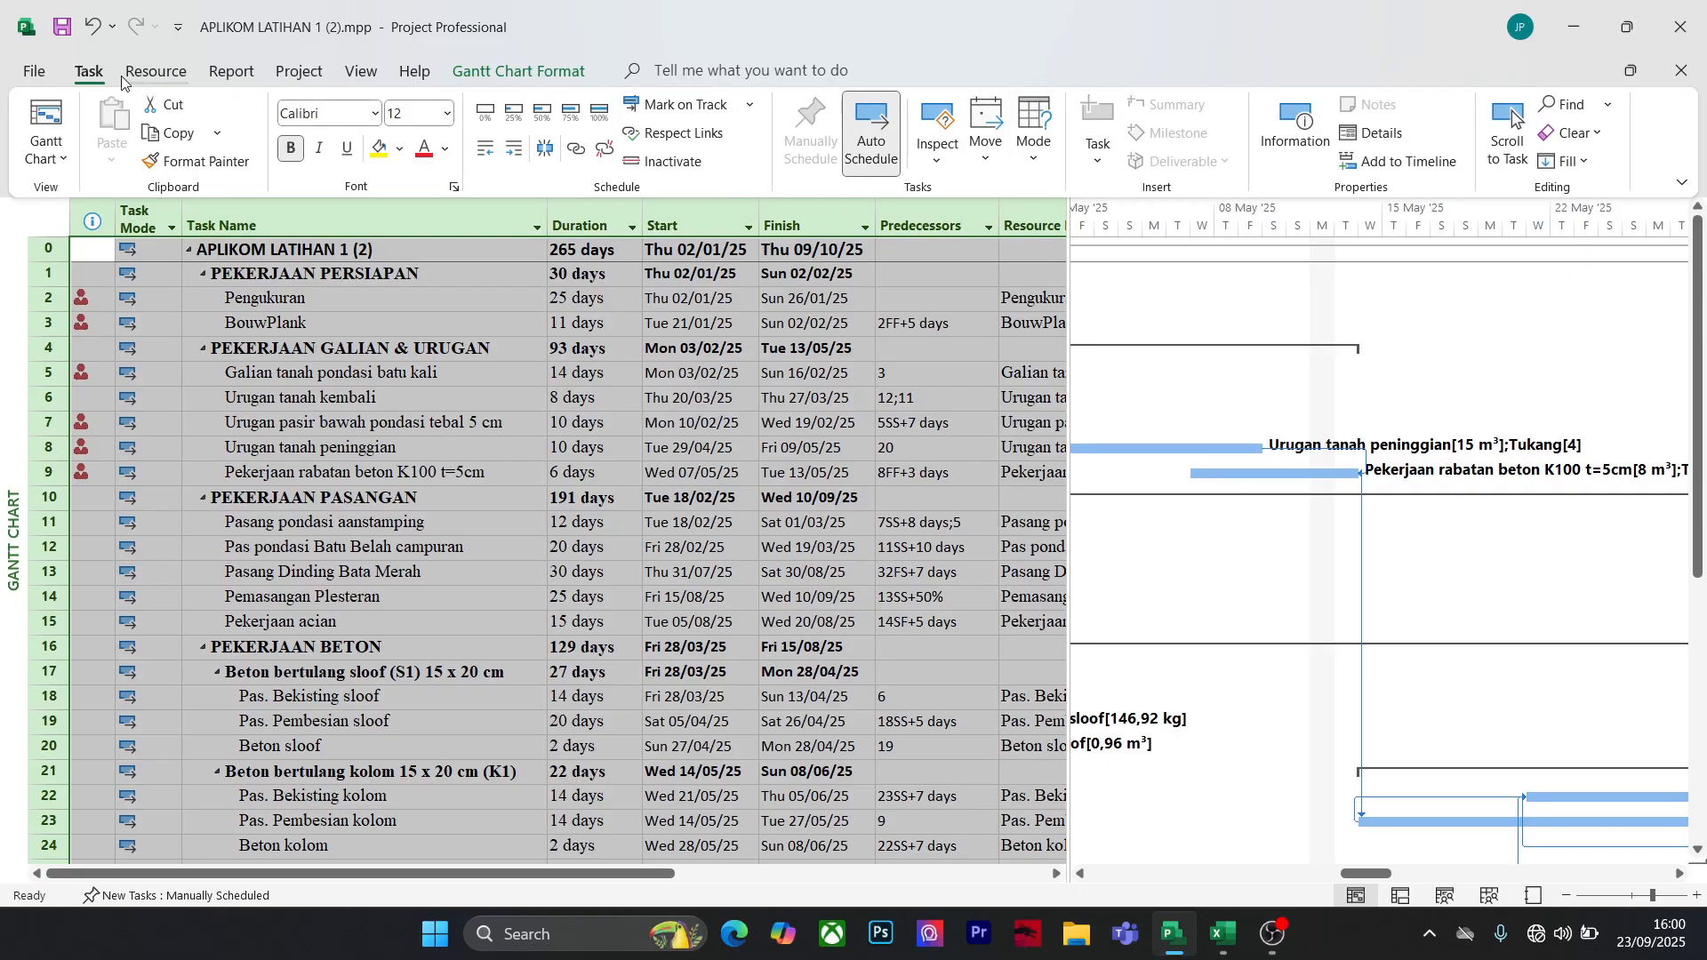
{"action": "left_click", "coordinate": [297, 73]}
{"action": "left_click", "coordinate": [363, 74]}
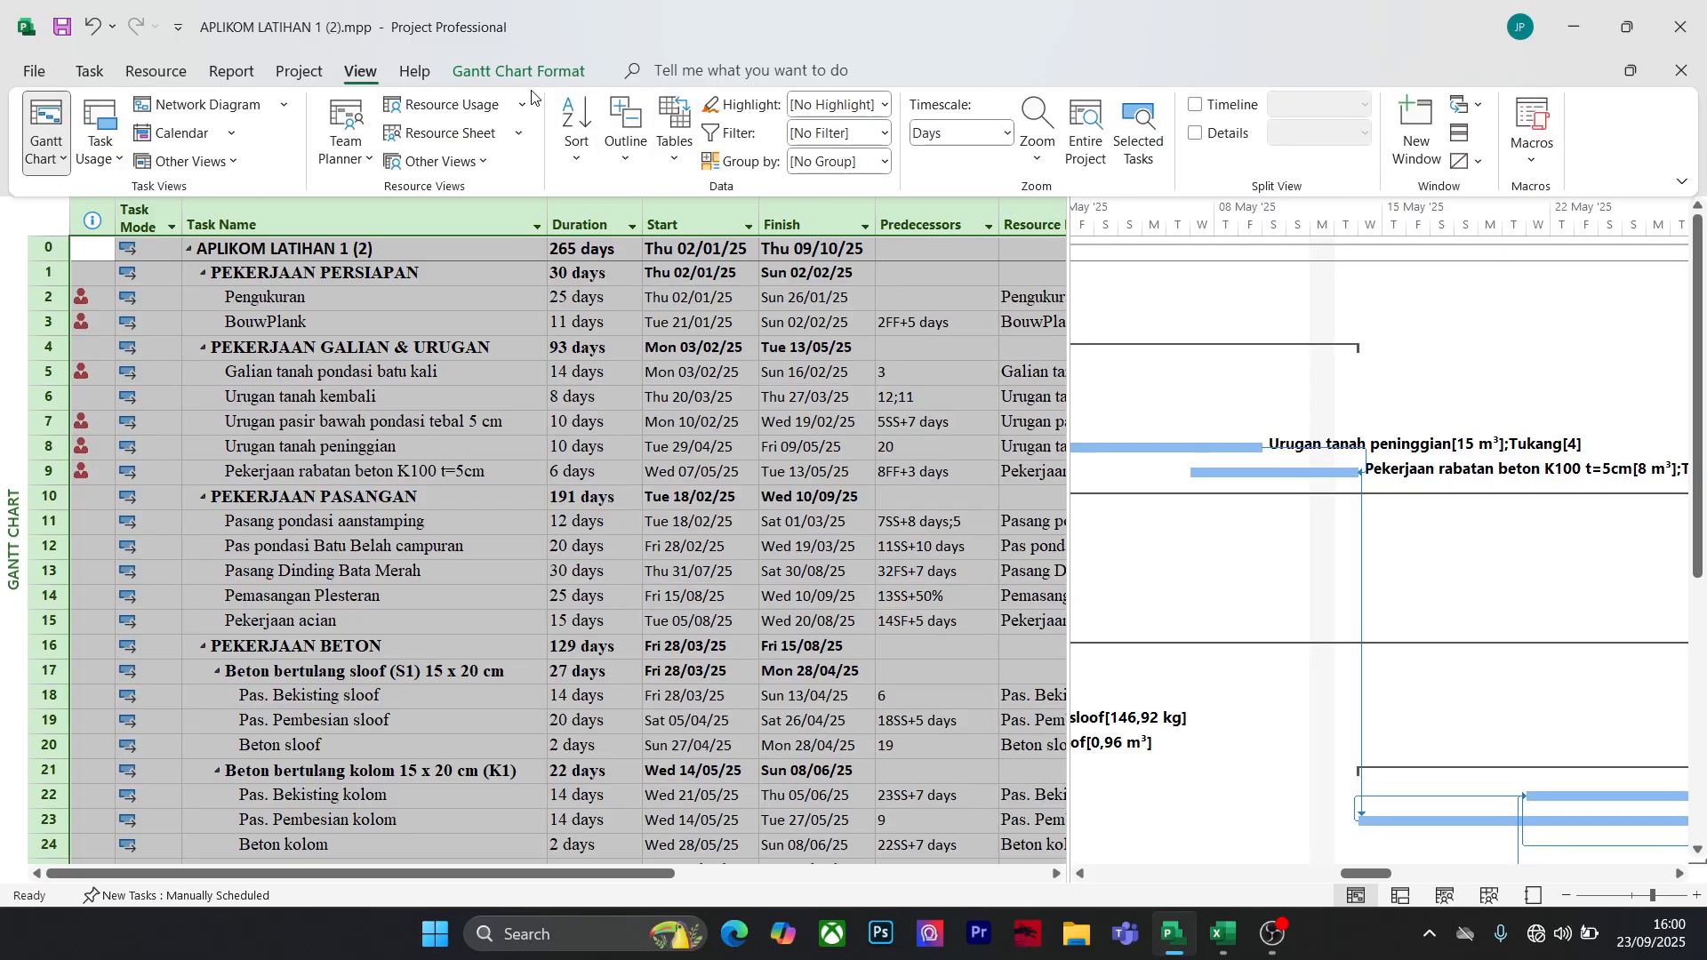
{"action": "left_click", "coordinate": [415, 71]}
{"action": "left_click", "coordinate": [453, 74]}
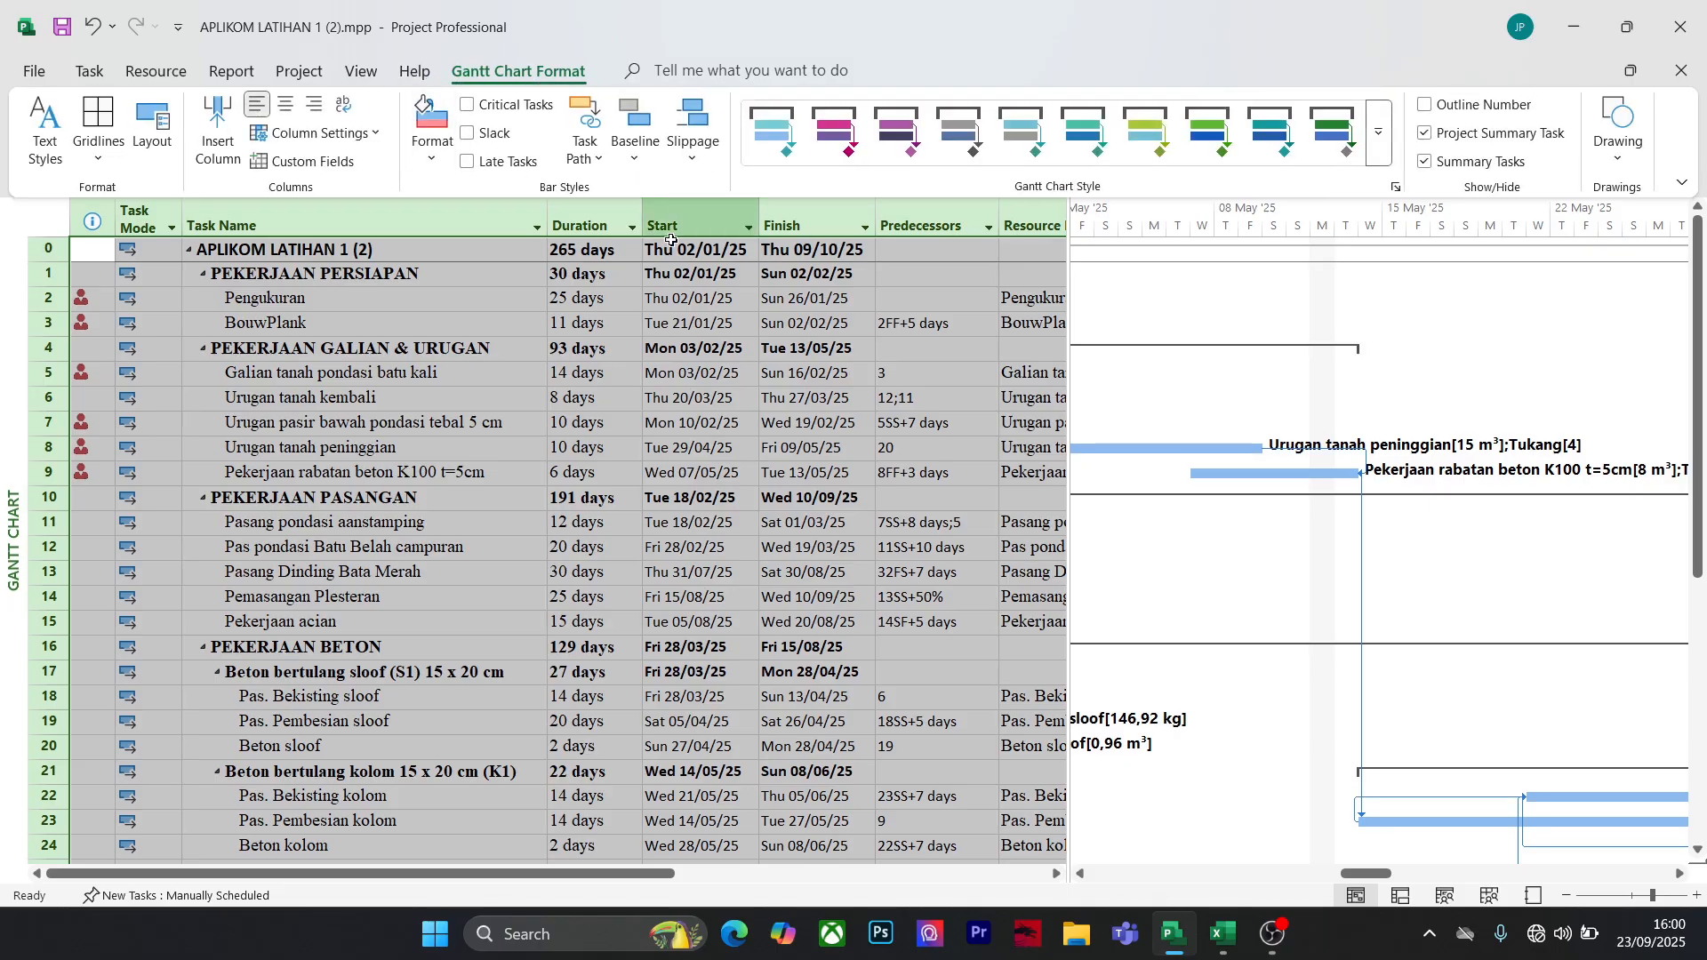
{"action": "left_click", "coordinate": [522, 111]}
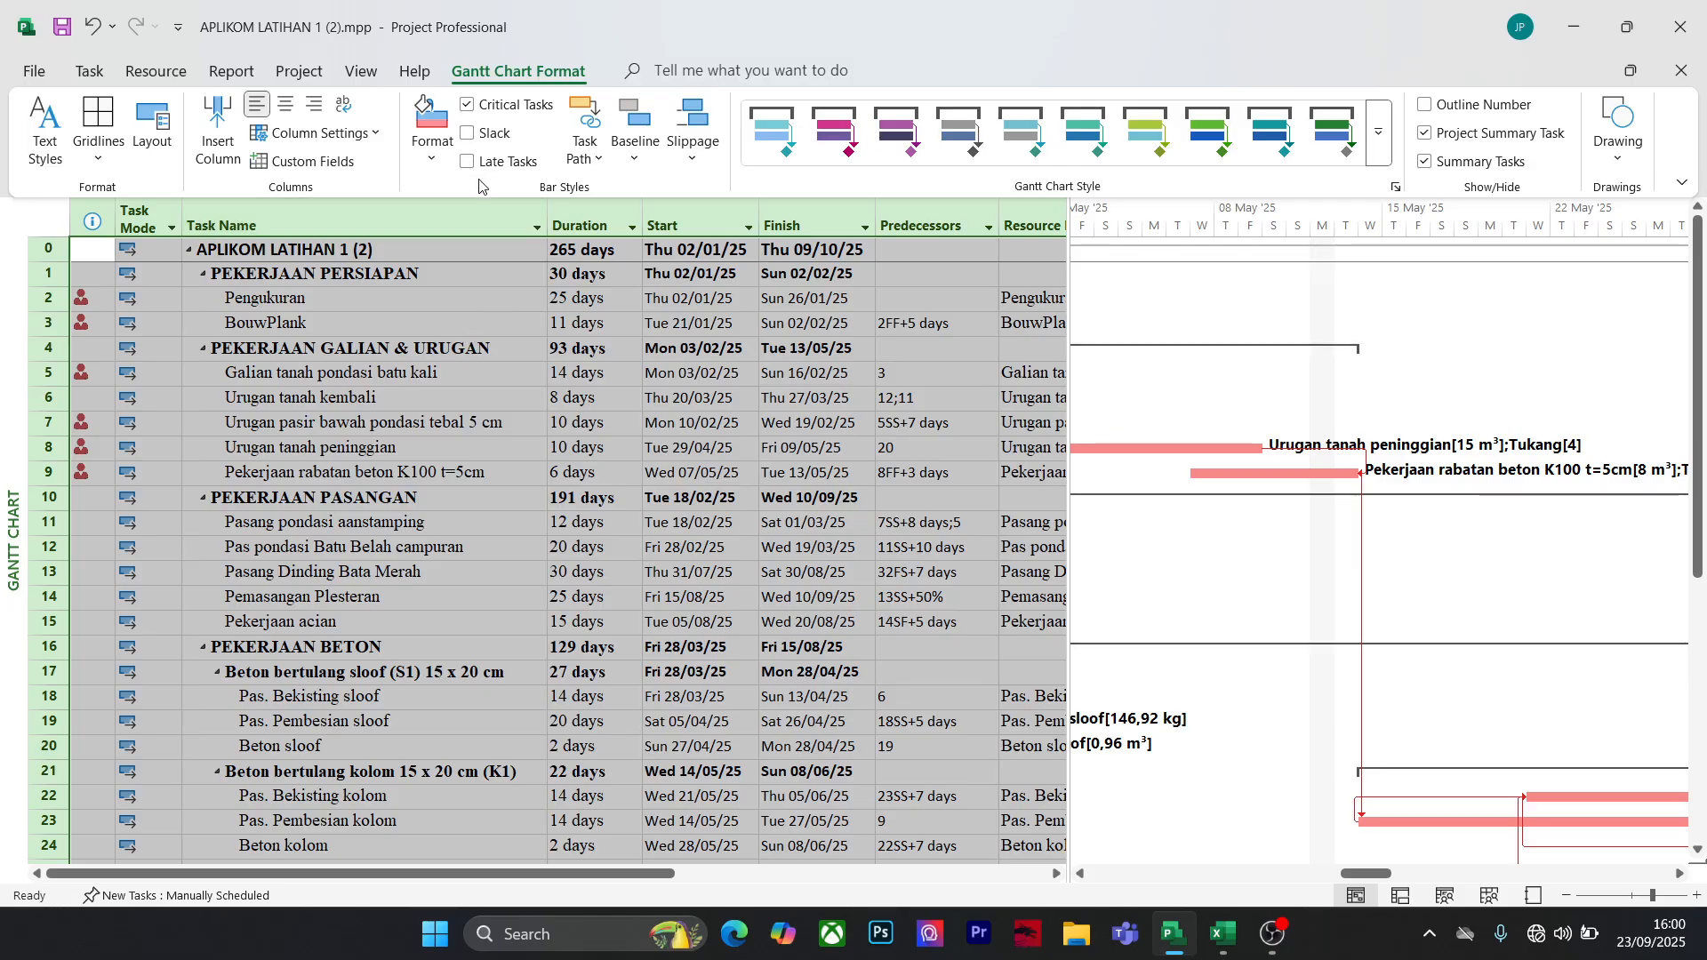
{"action": "left_click", "coordinate": [905, 473]}
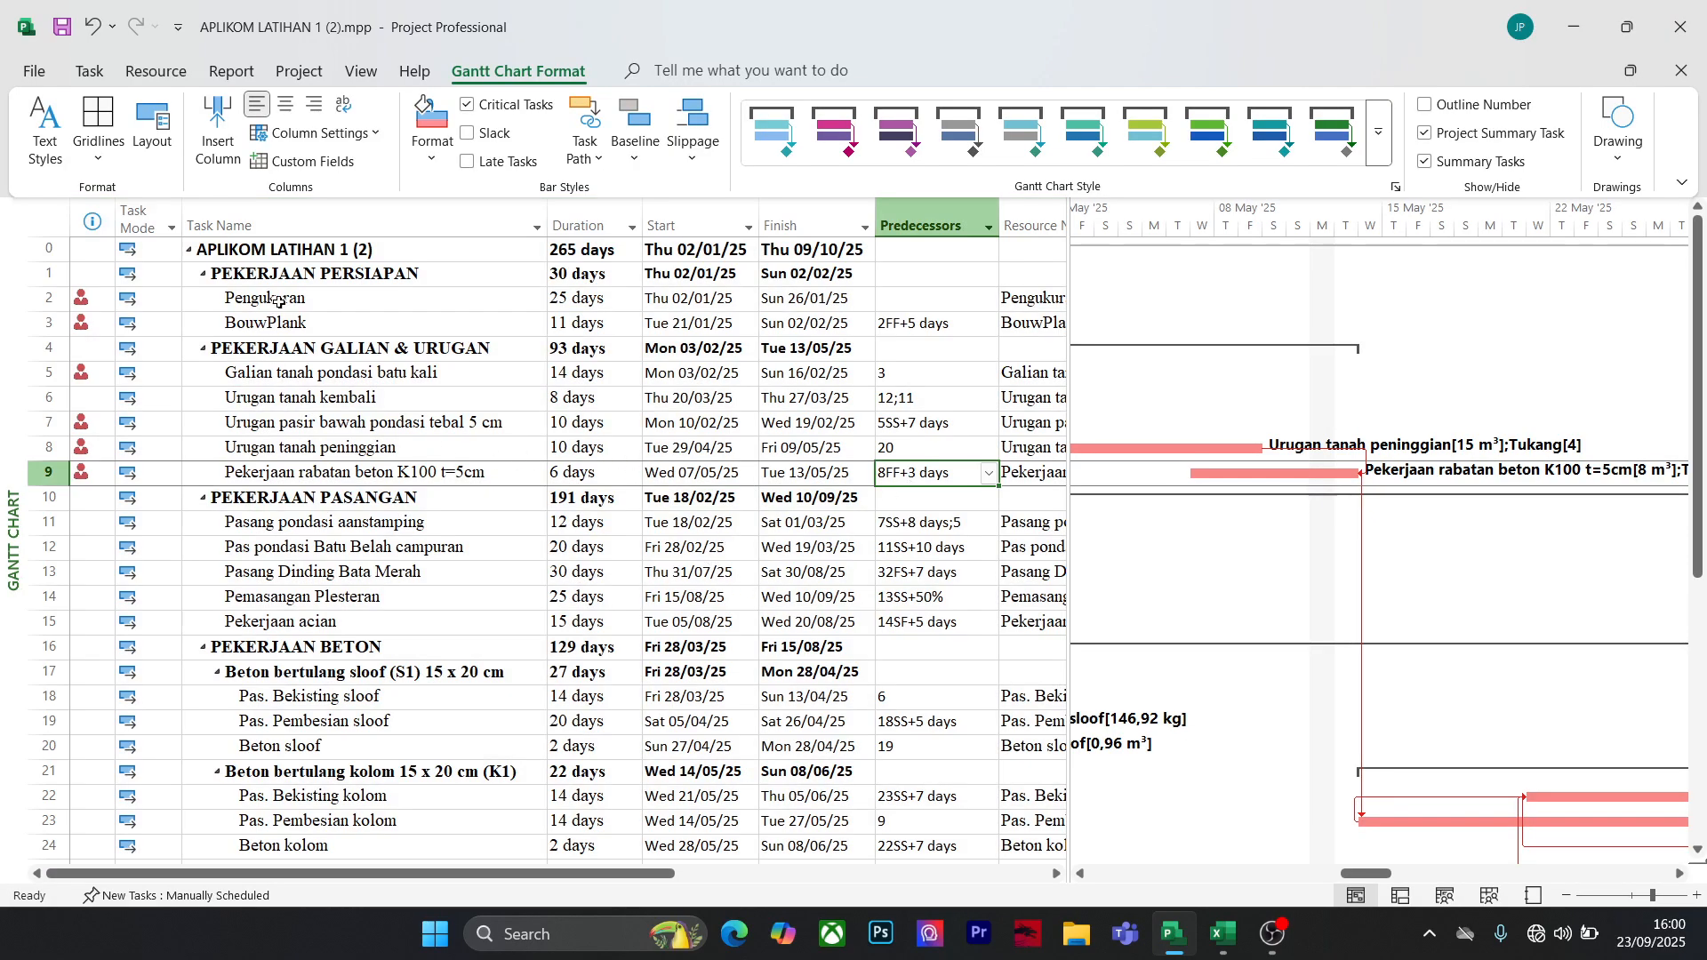
{"action": "left_click", "coordinate": [454, 192]}
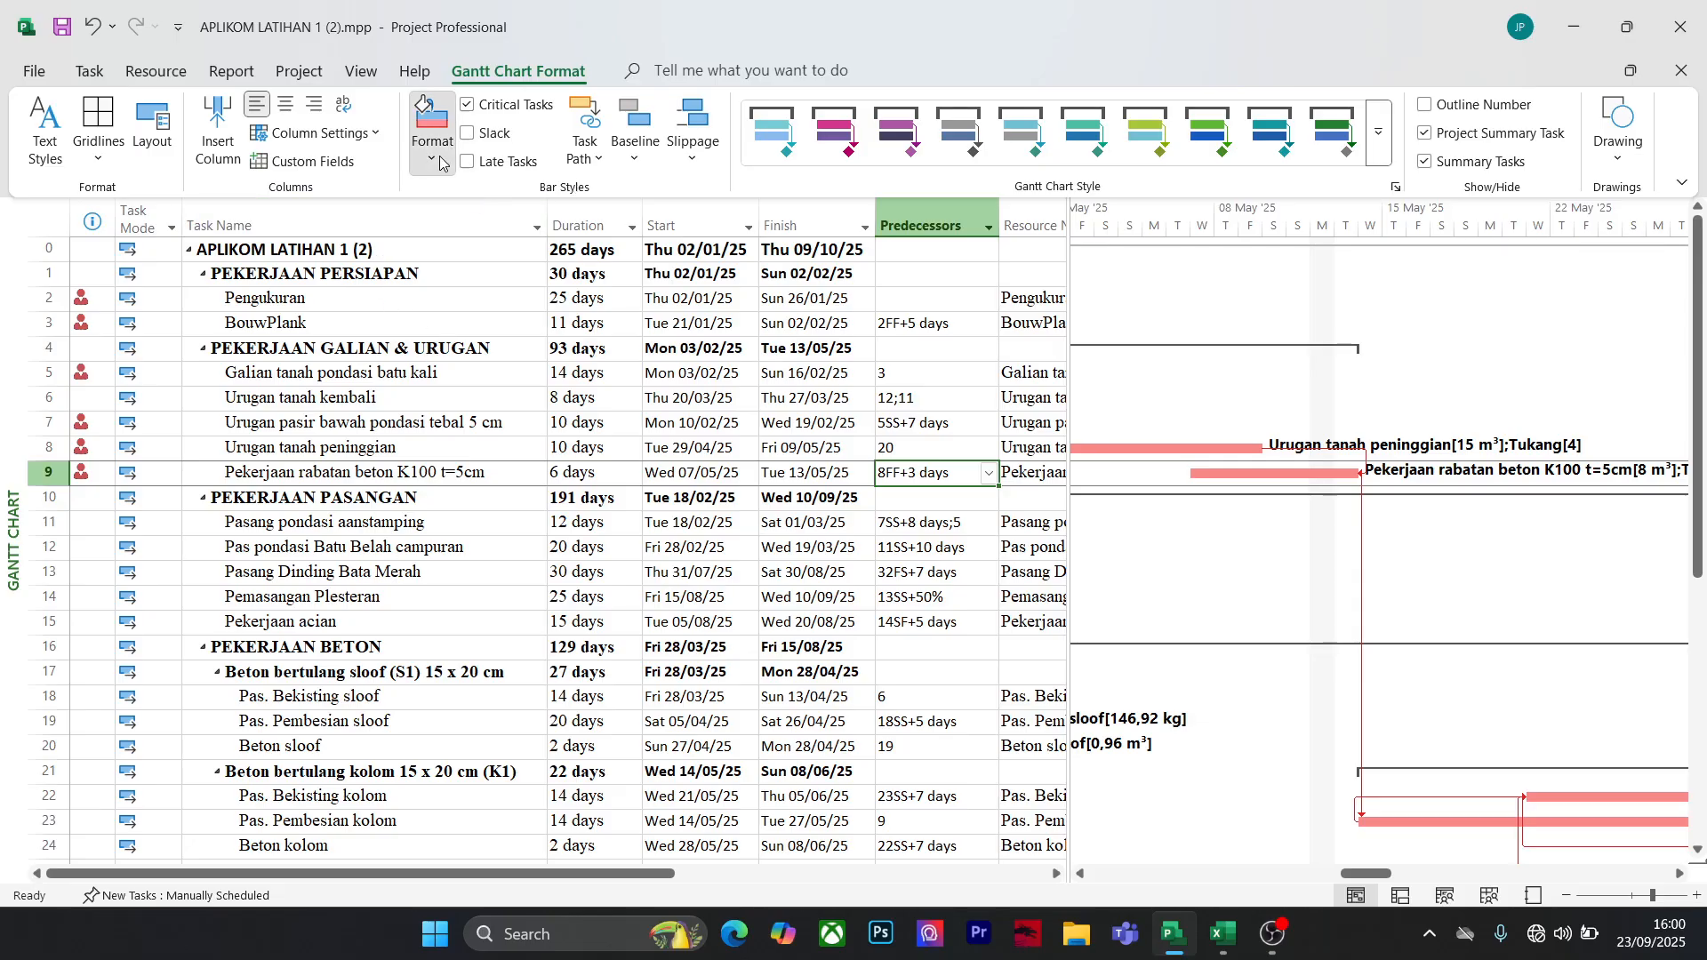
{"action": "left_click", "coordinate": [441, 162]}
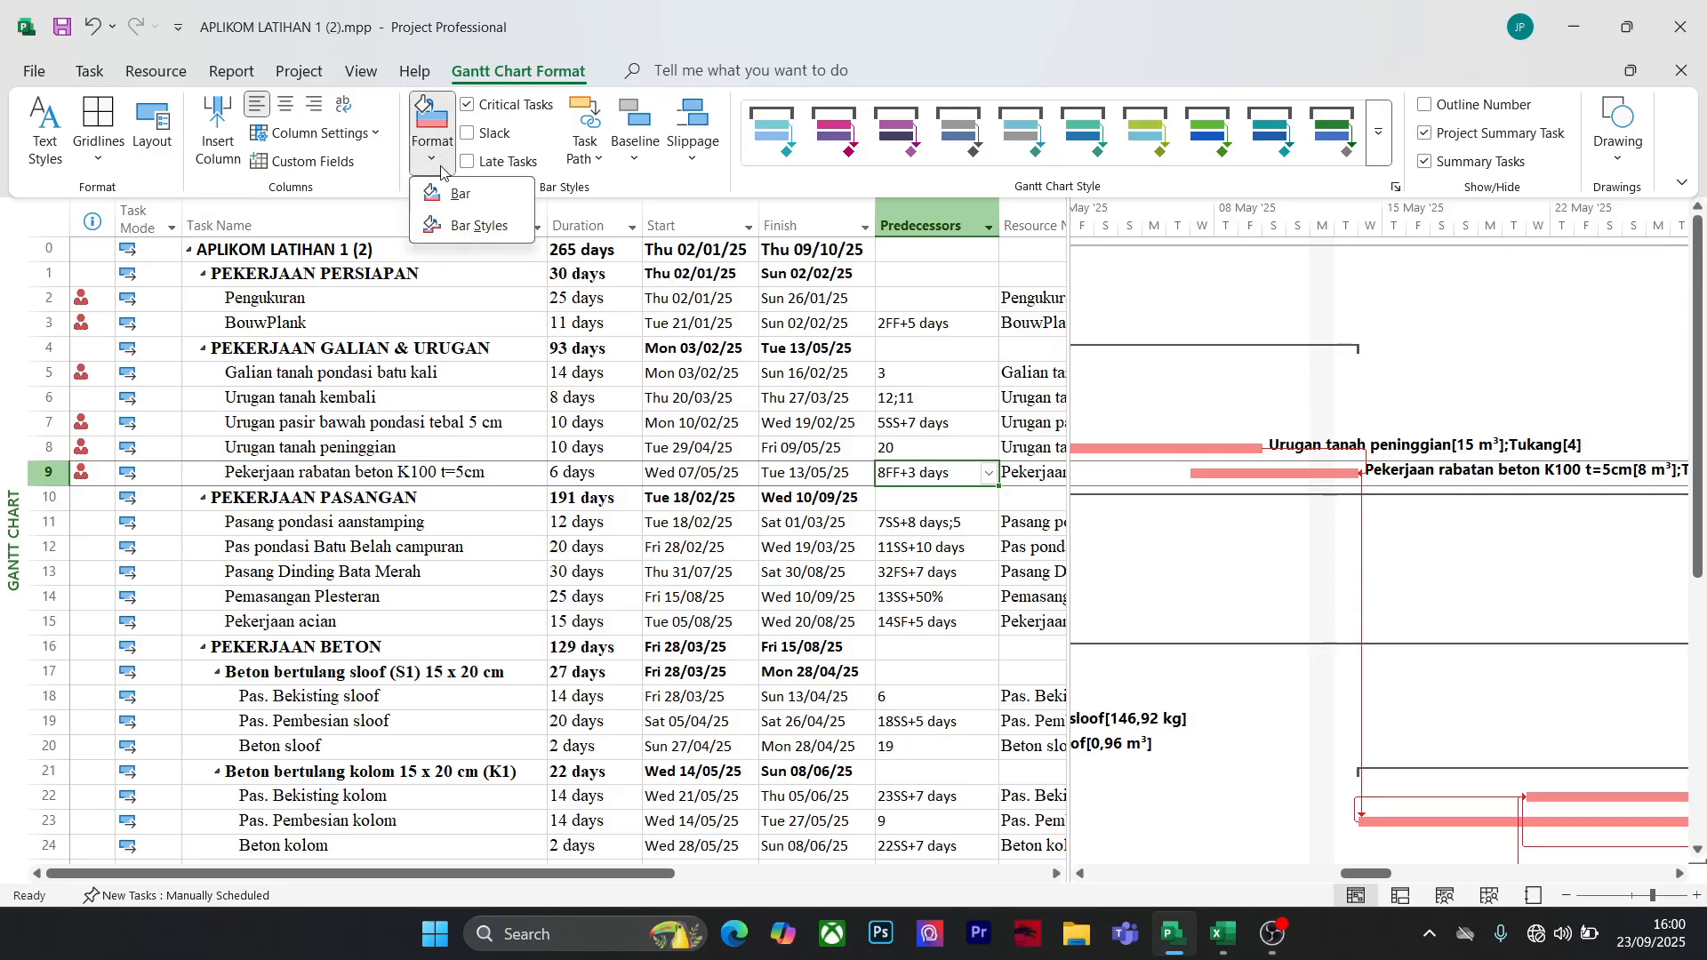
{"action": "left_click", "coordinate": [503, 206]}
{"action": "left_click", "coordinate": [1099, 627]}
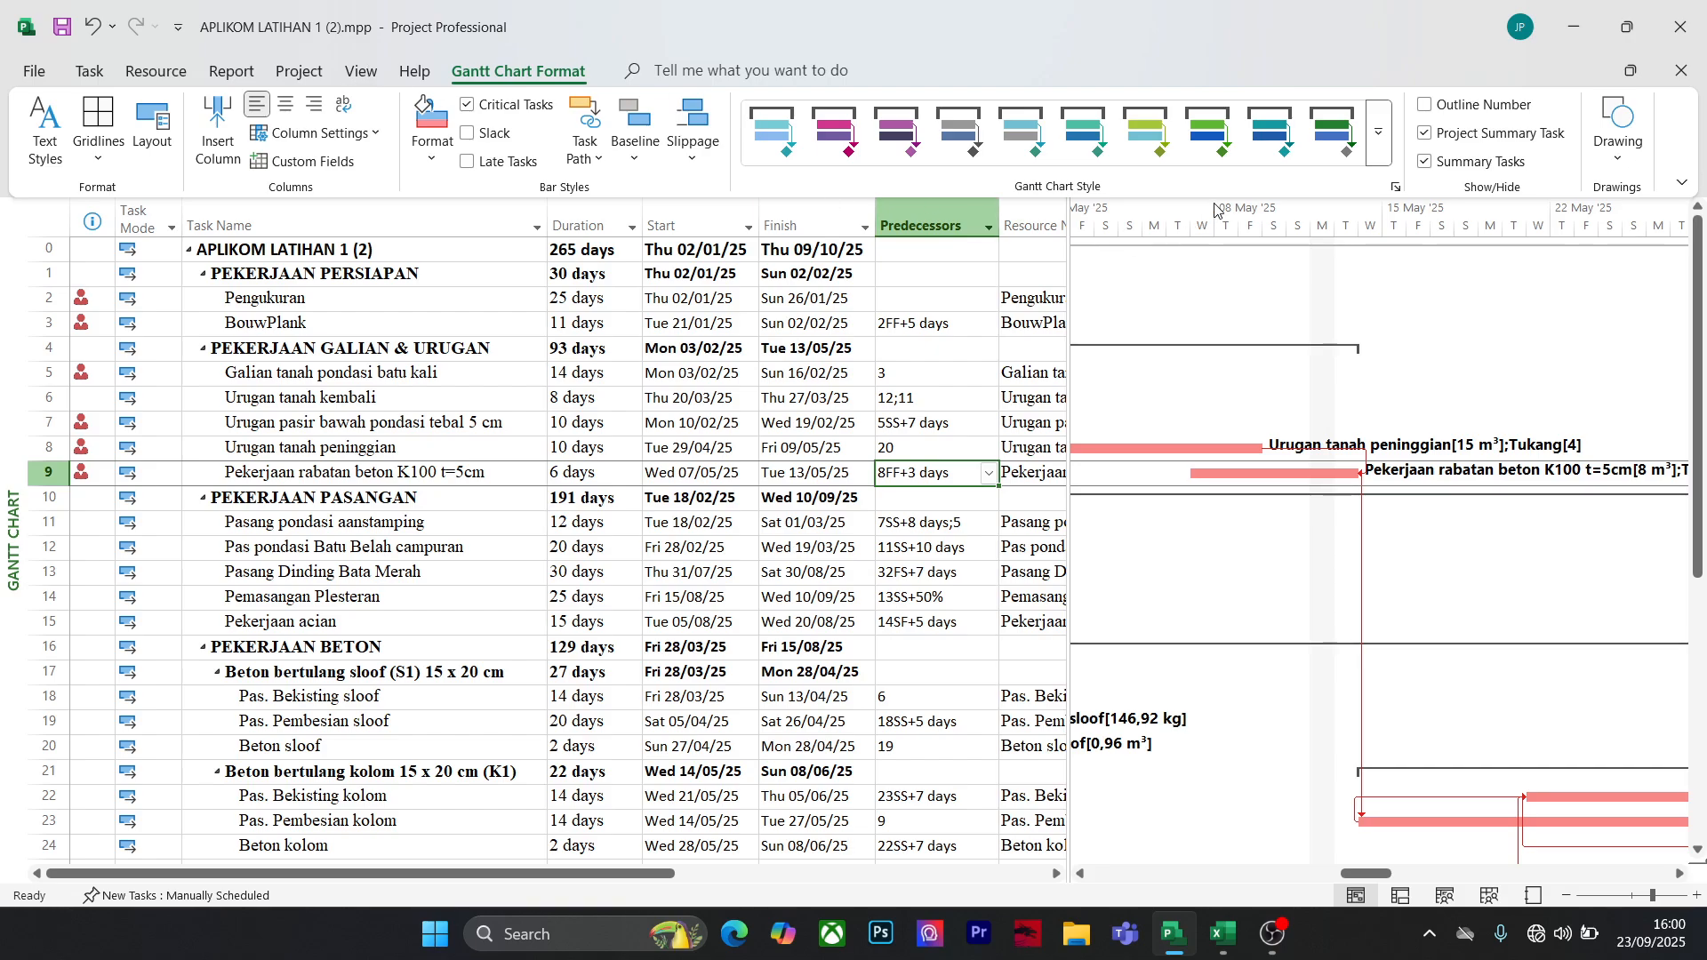
{"action": "left_click", "coordinate": [1426, 106]}
{"action": "left_click", "coordinate": [1425, 106]}
{"action": "left_click", "coordinate": [540, 383]}
{"action": "left_click", "coordinate": [561, 470]}
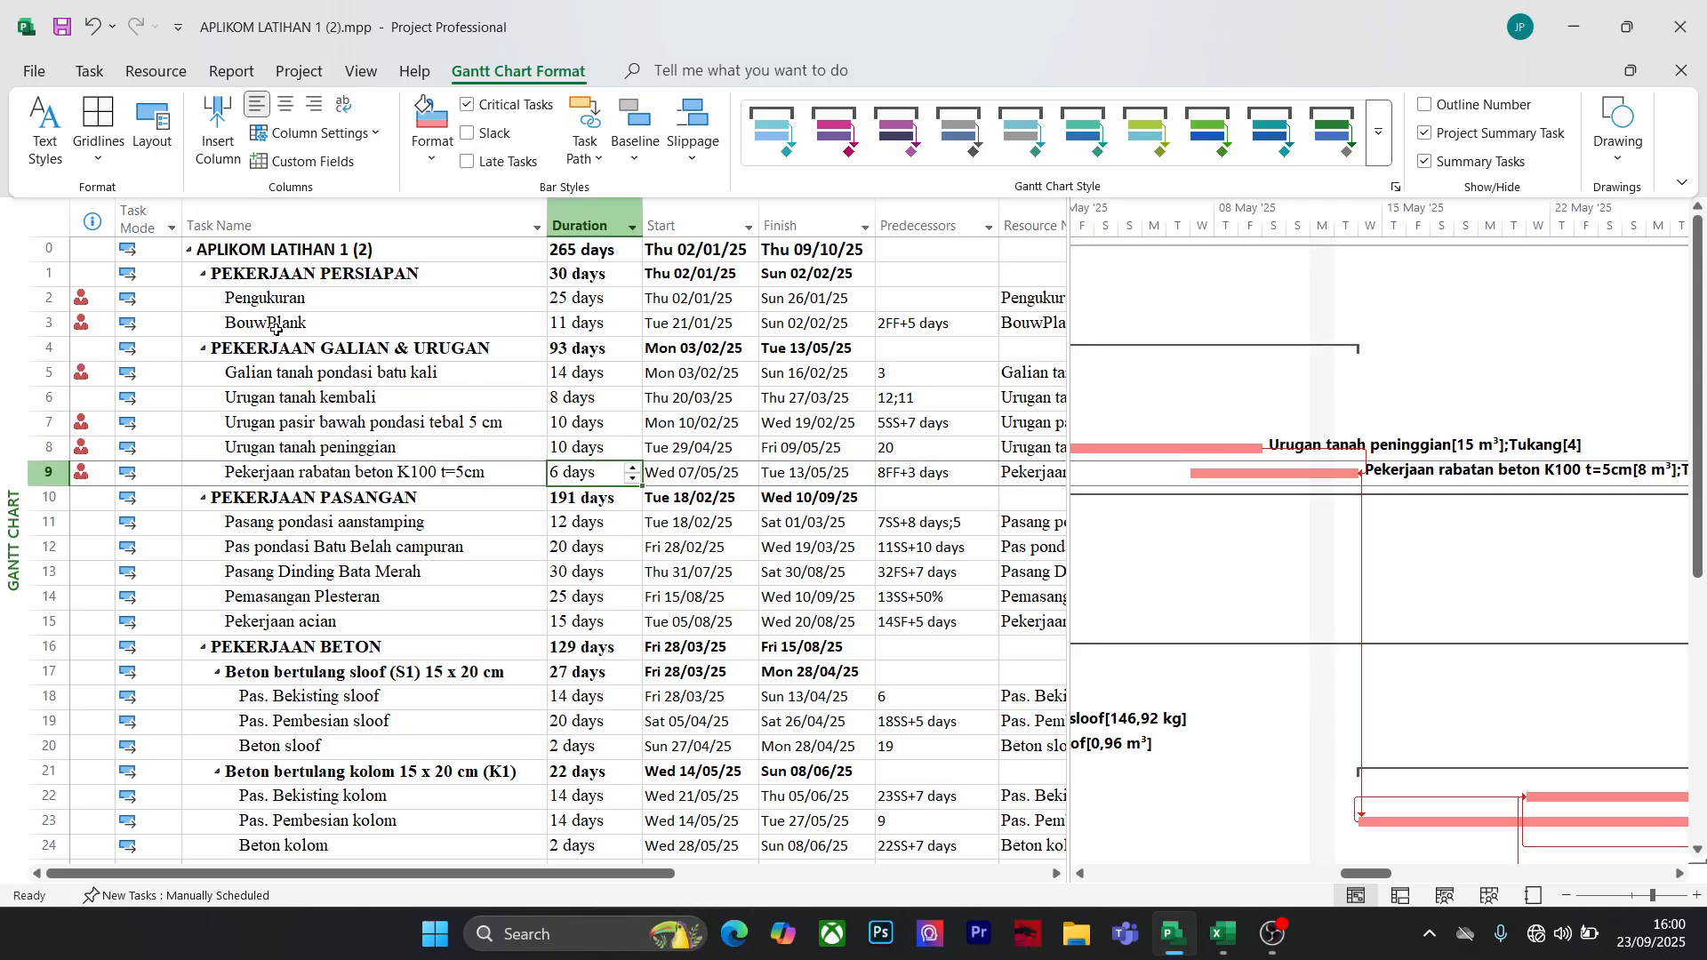
Turn off the Critical Tasks bar style in the Gantt Chart
{"action": "left_click", "coordinate": [39, 219]}
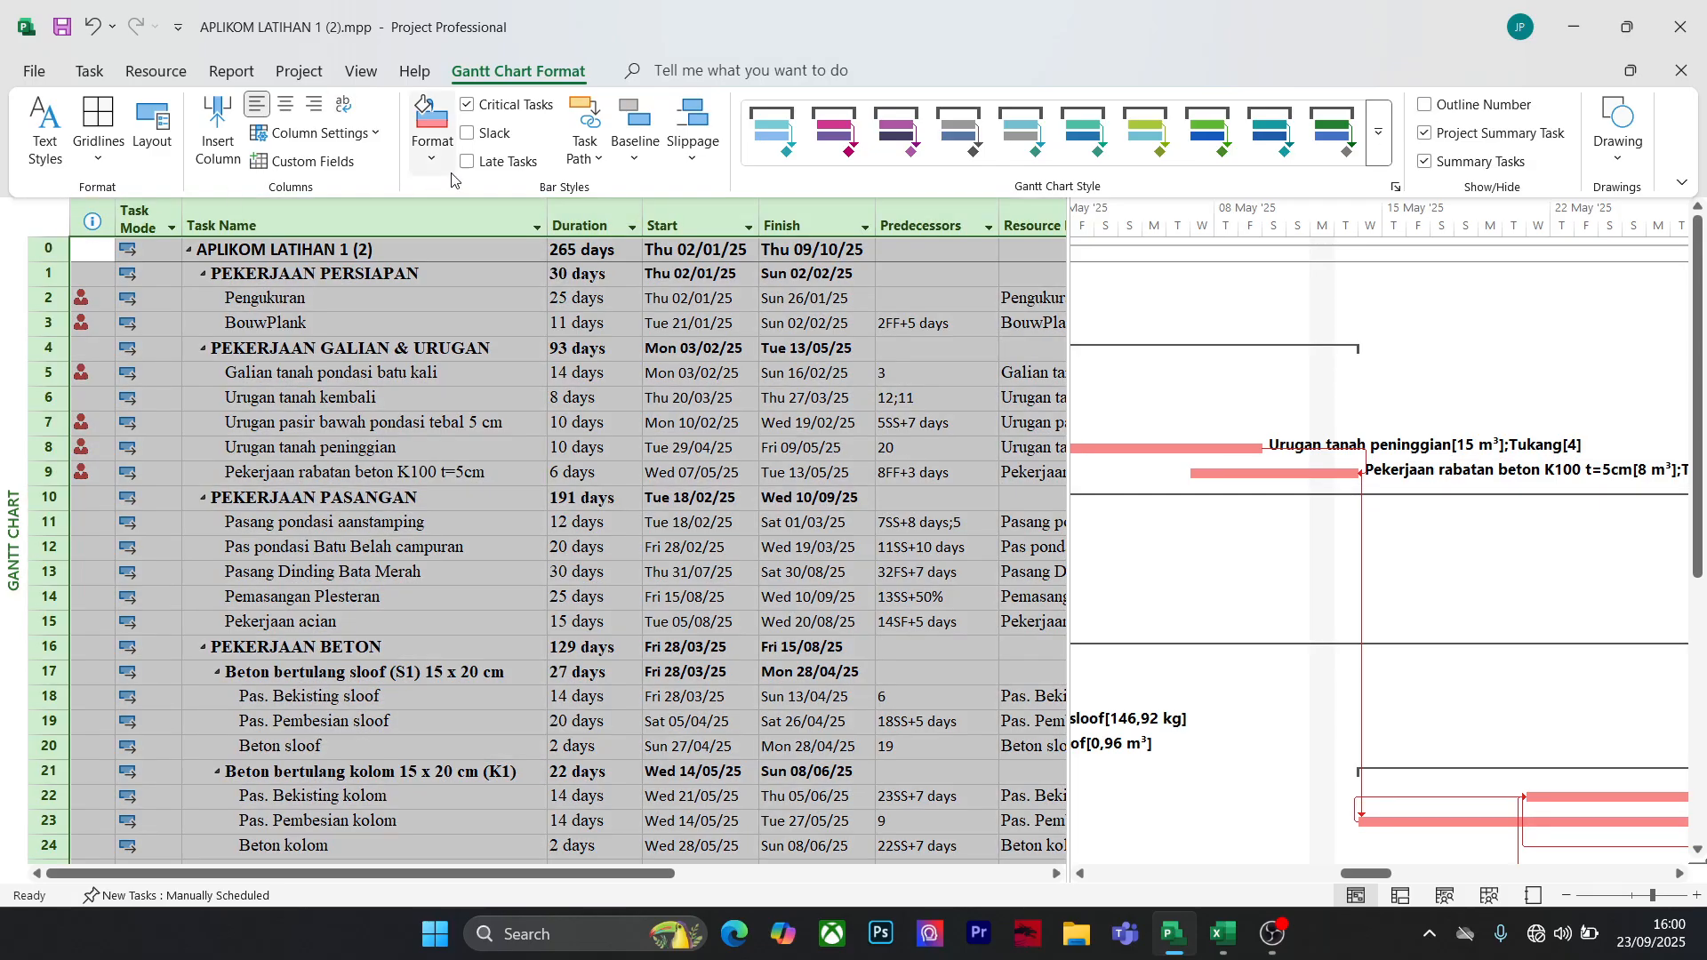
{"action": "left_click", "coordinate": [467, 104]}
{"action": "left_click", "coordinate": [498, 424]}
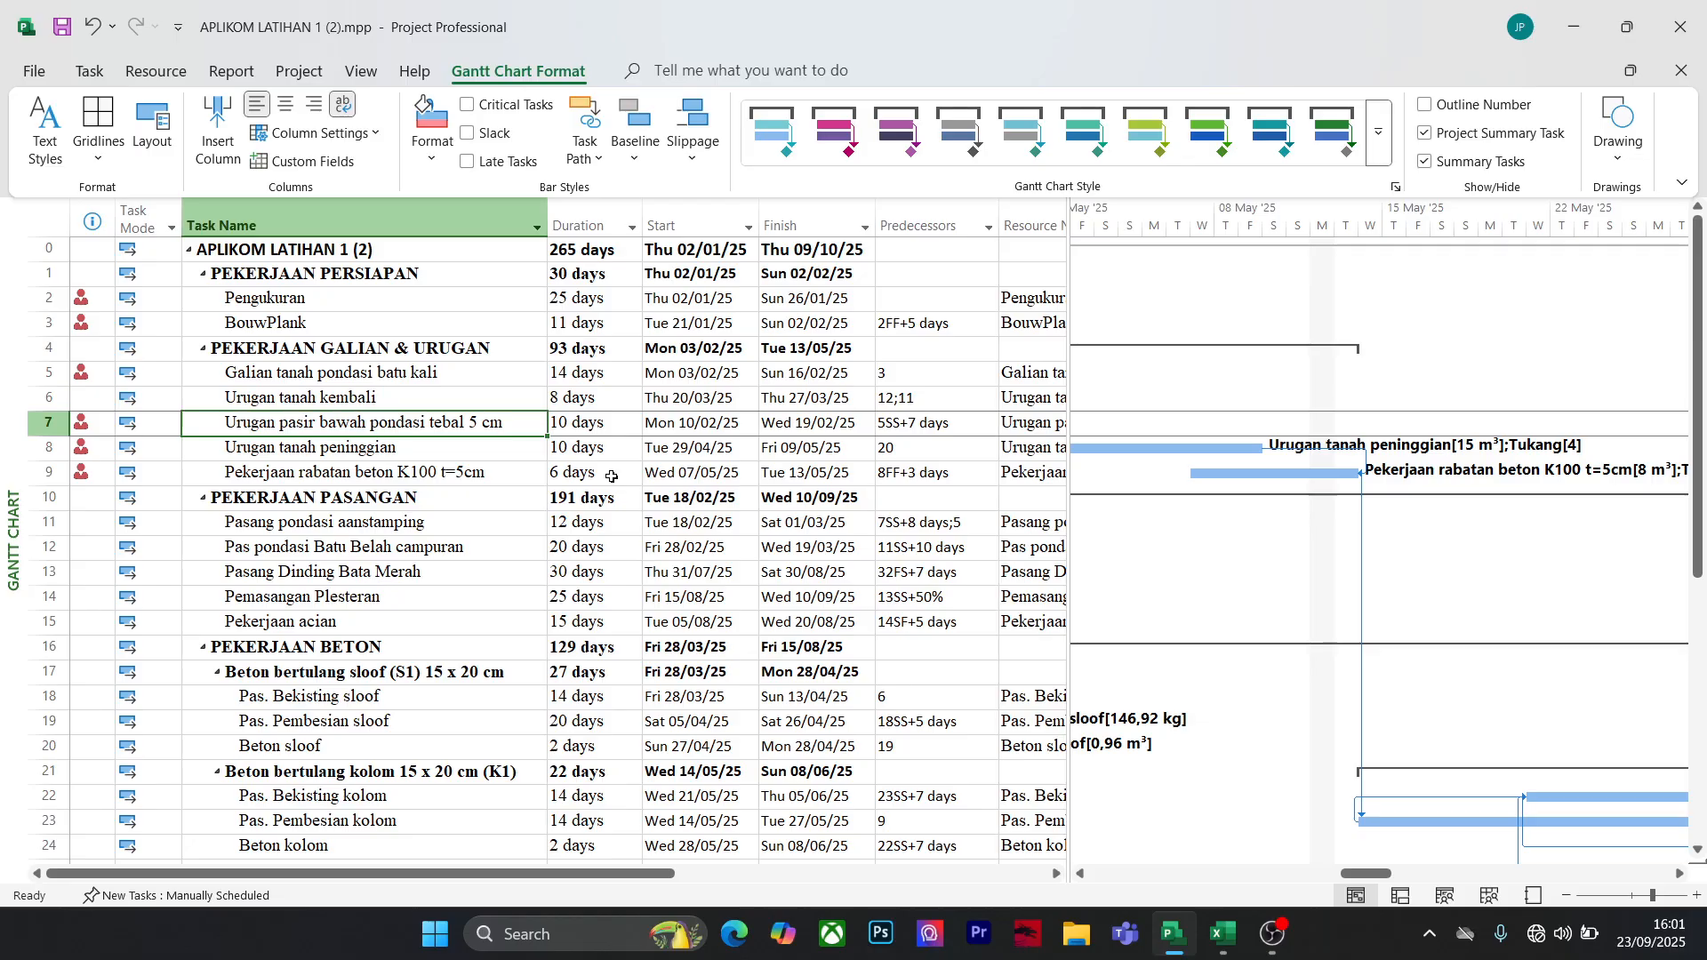
Check the predecessors of BouwPlank and Galian tanah pondasi batu kali, and the start and finish dates of the project summary task
{"action": "left_click", "coordinate": [938, 324]}
{"action": "left_click", "coordinate": [940, 373]}
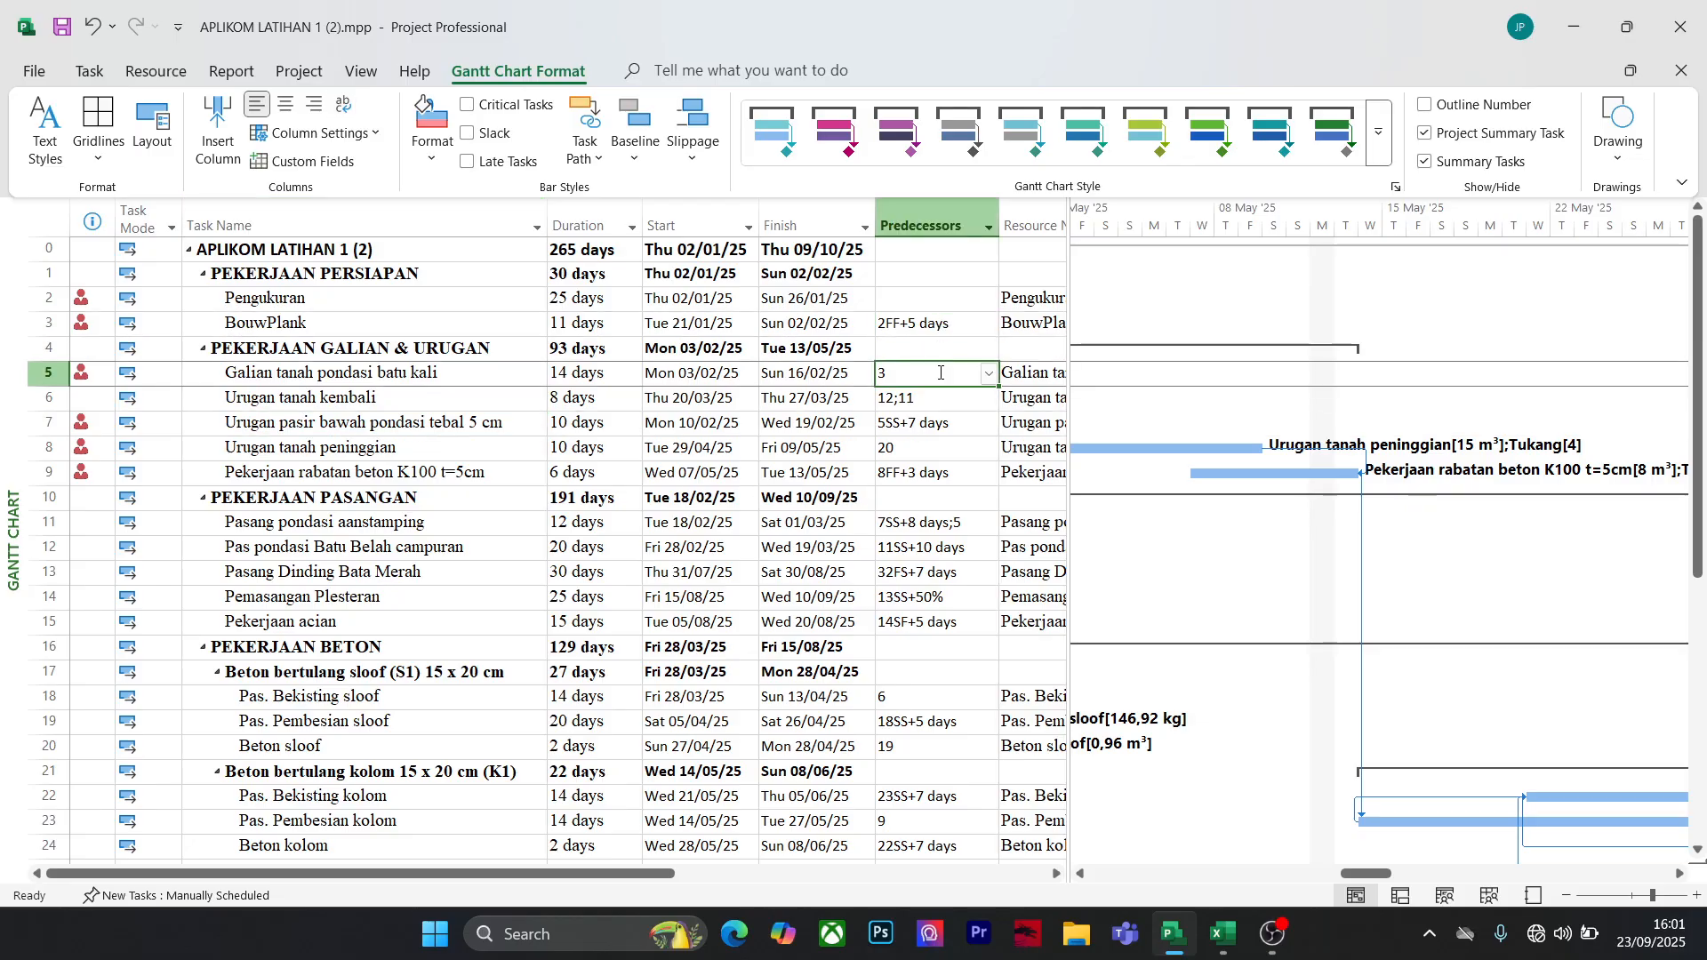
{"action": "left_click", "coordinate": [783, 251]}
{"action": "left_click", "coordinate": [718, 250]}
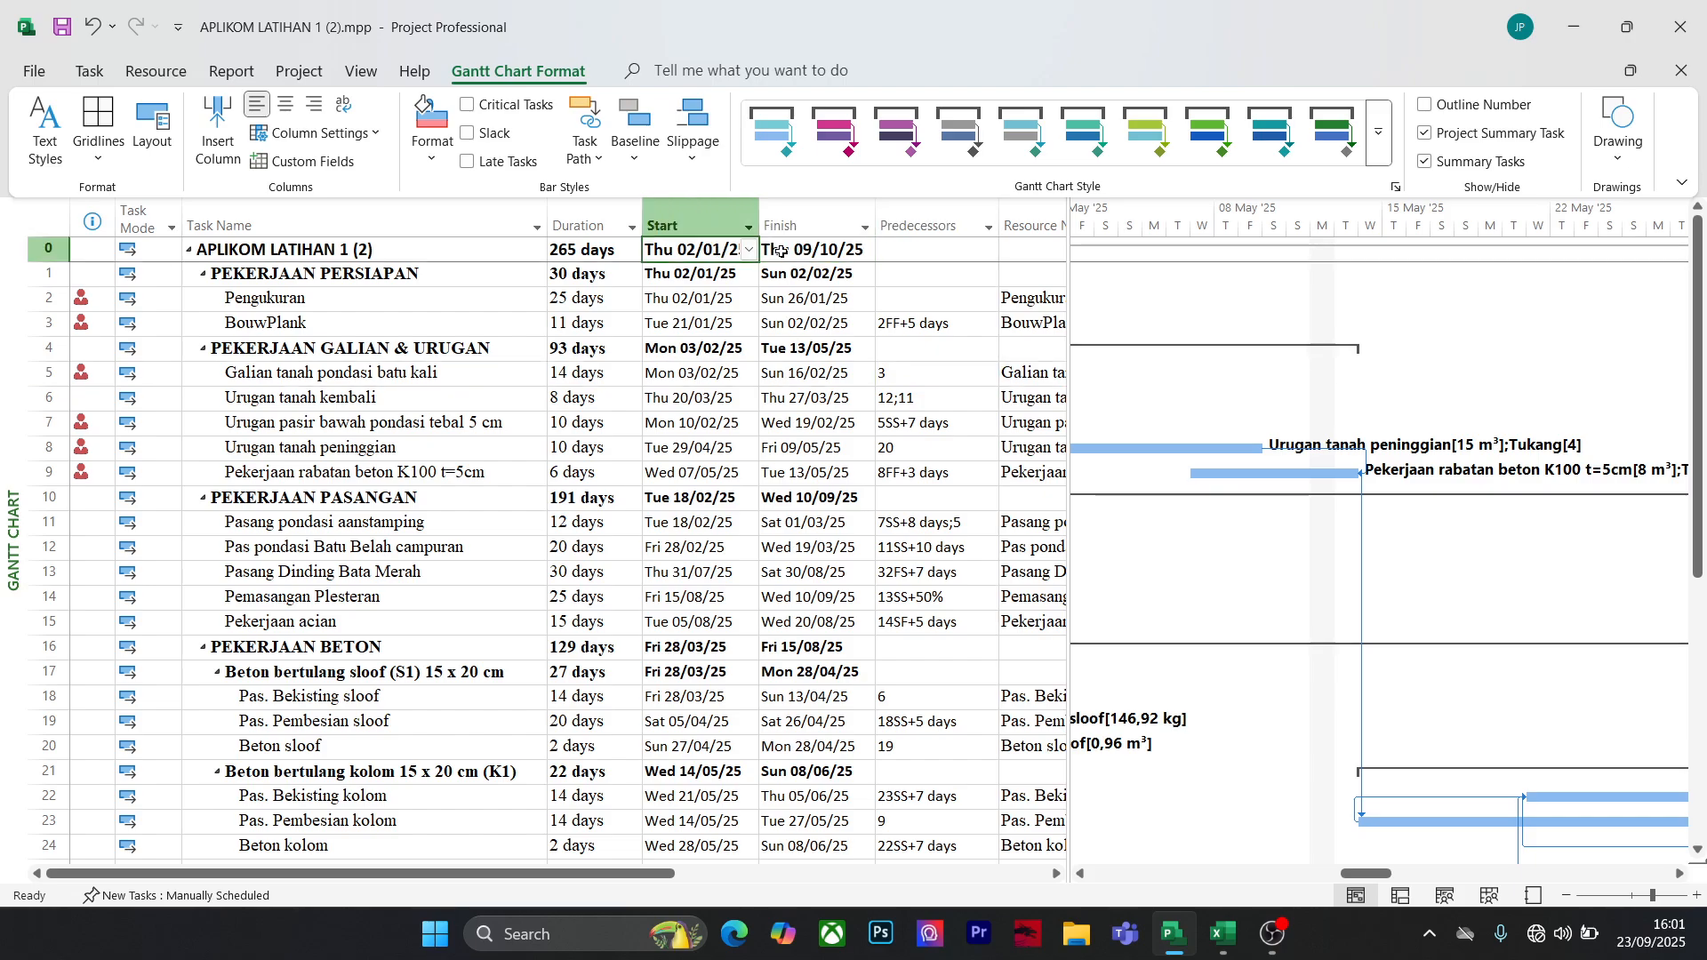
{"action": "left_click", "coordinate": [781, 251]}
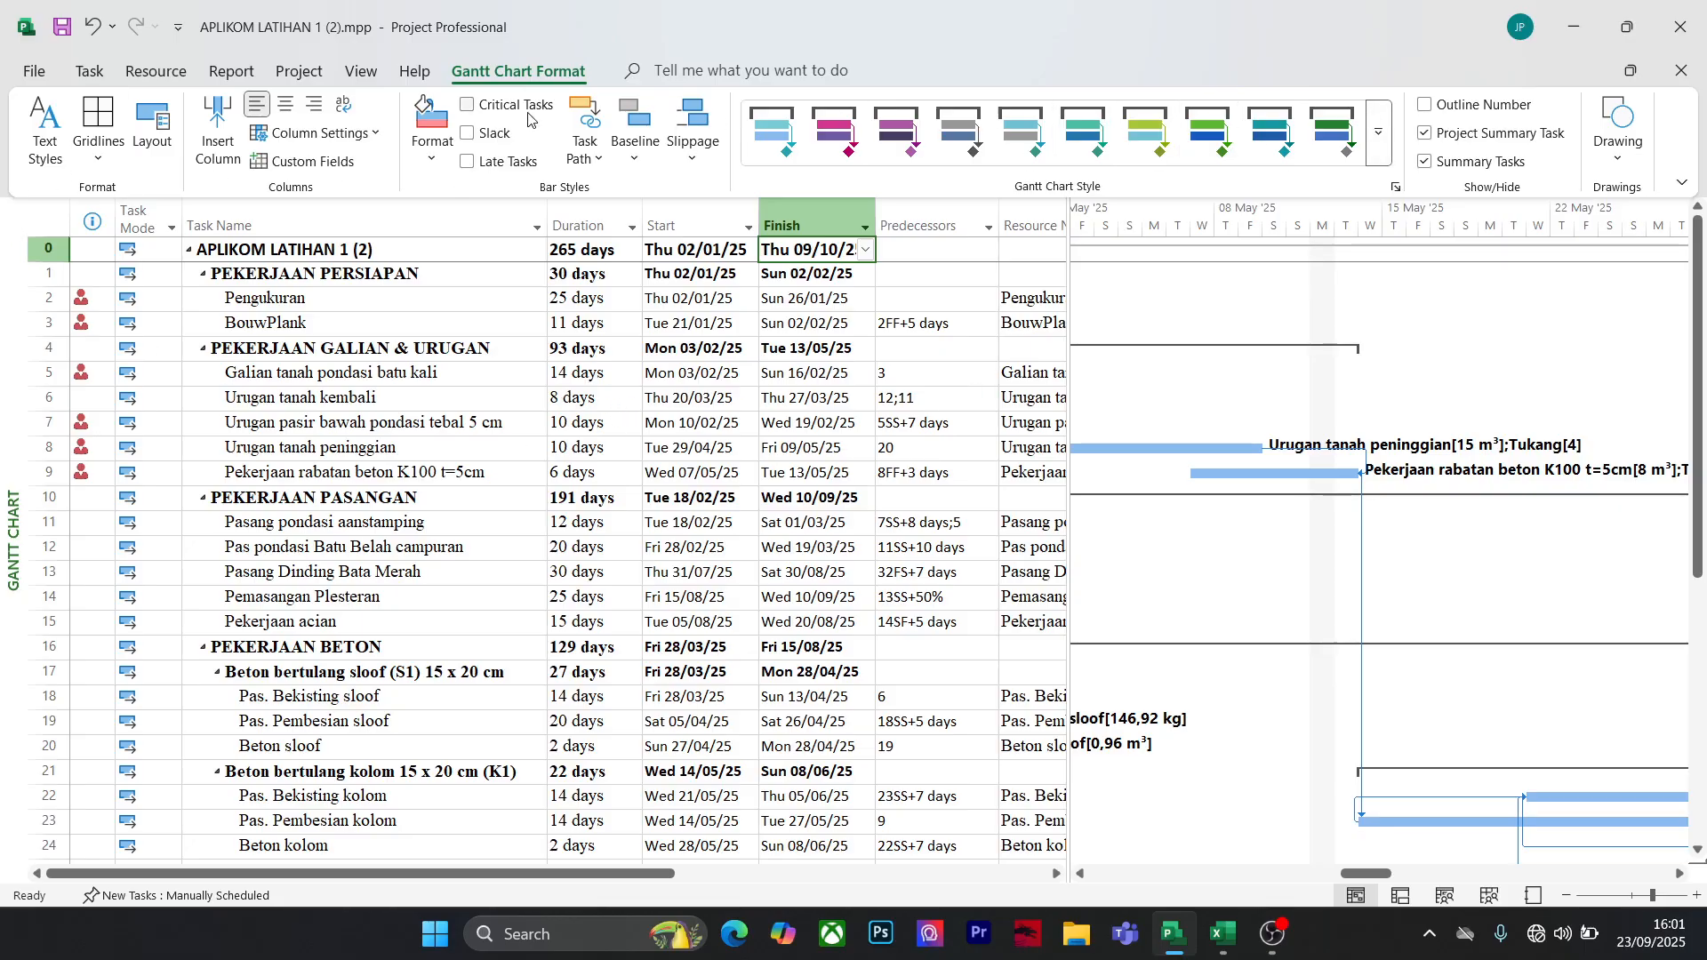
Reopen the details pane below the Gantt Chart and show the Resource Graph in it
{"action": "left_click", "coordinate": [89, 70]}
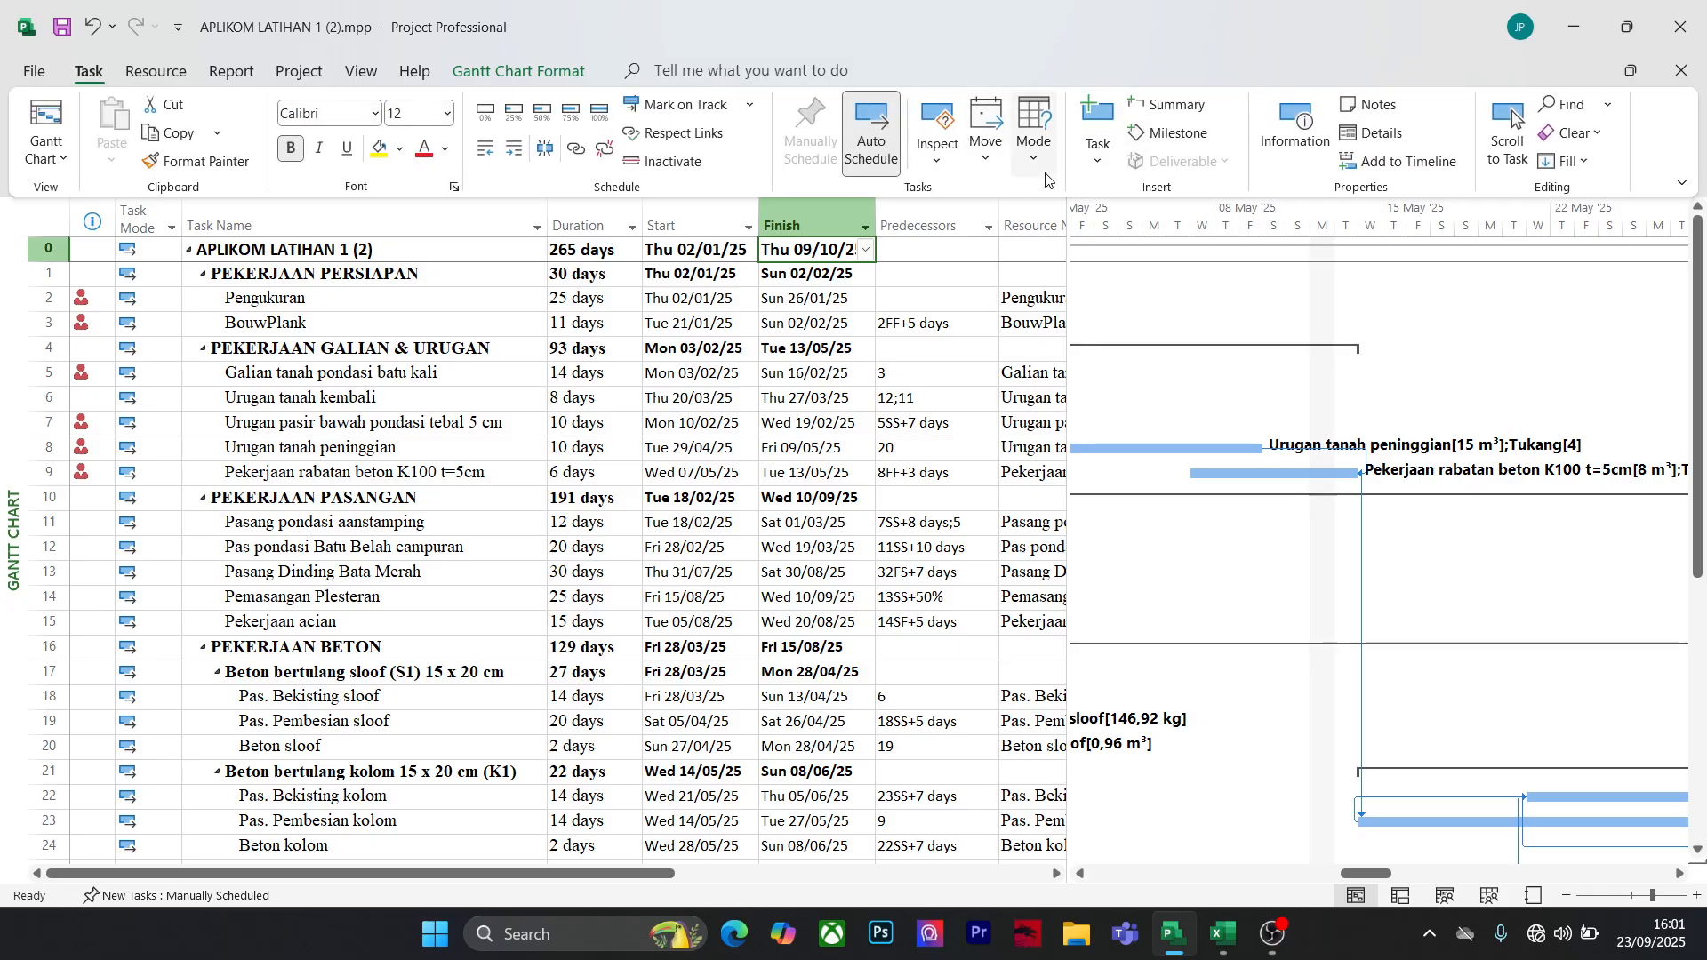
{"action": "left_click", "coordinate": [1374, 133]}
{"action": "left_click", "coordinate": [966, 695]}
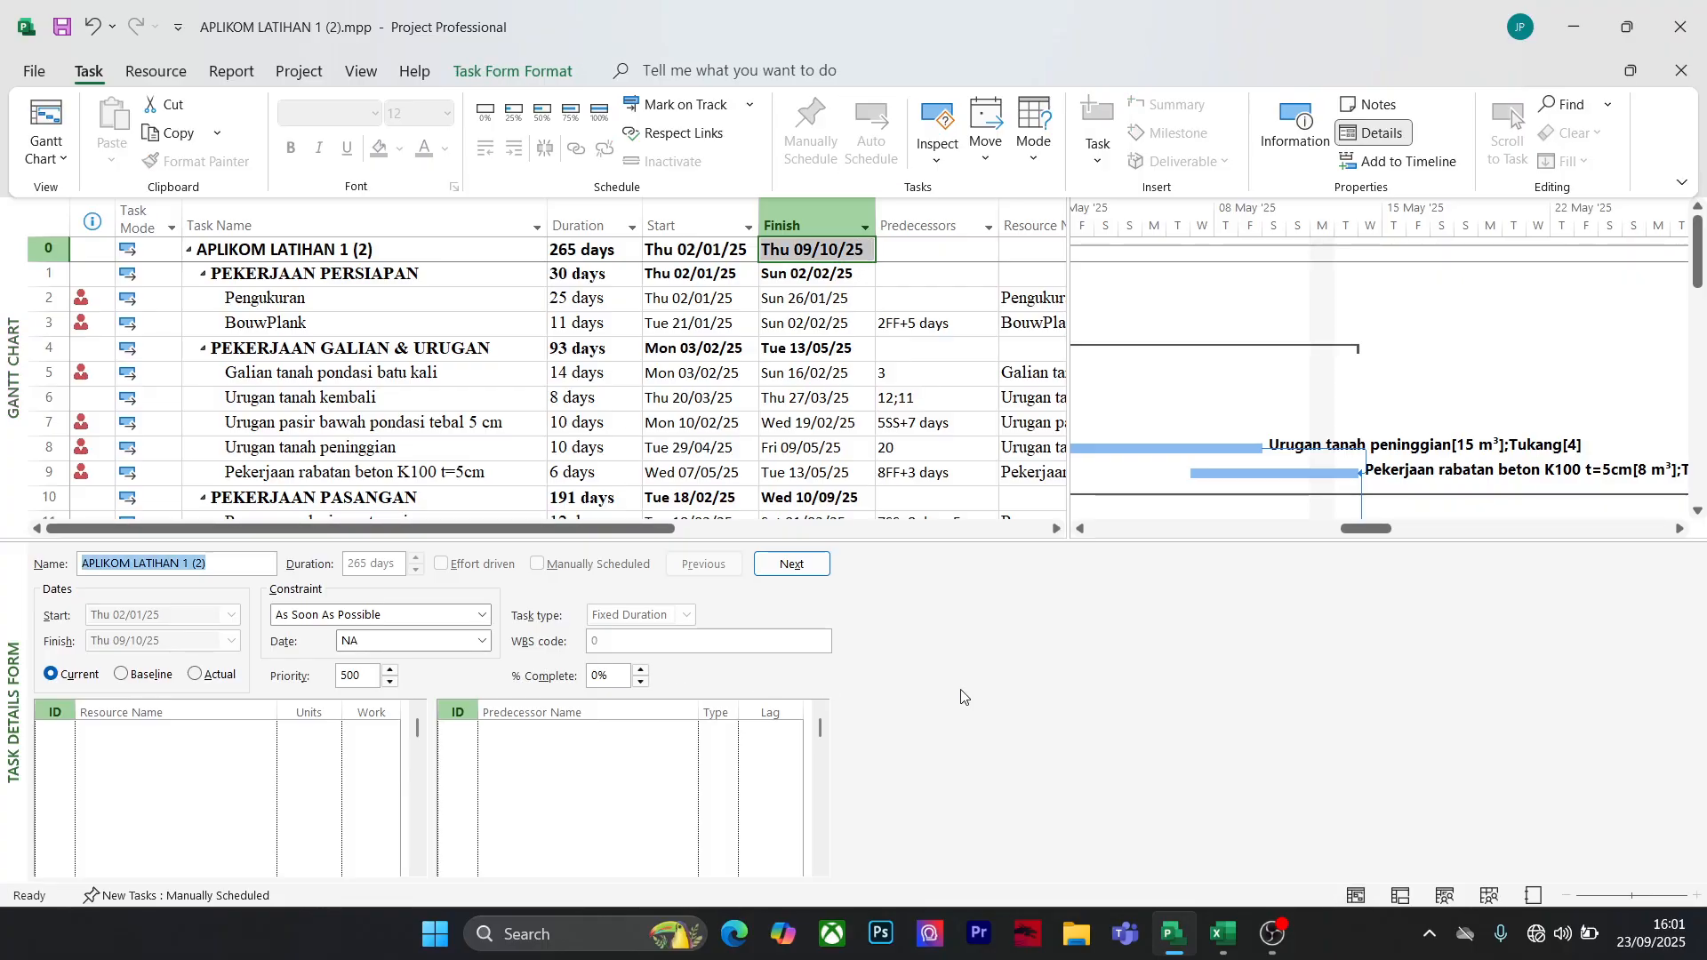
{"action": "right_click", "coordinate": [9, 650]}
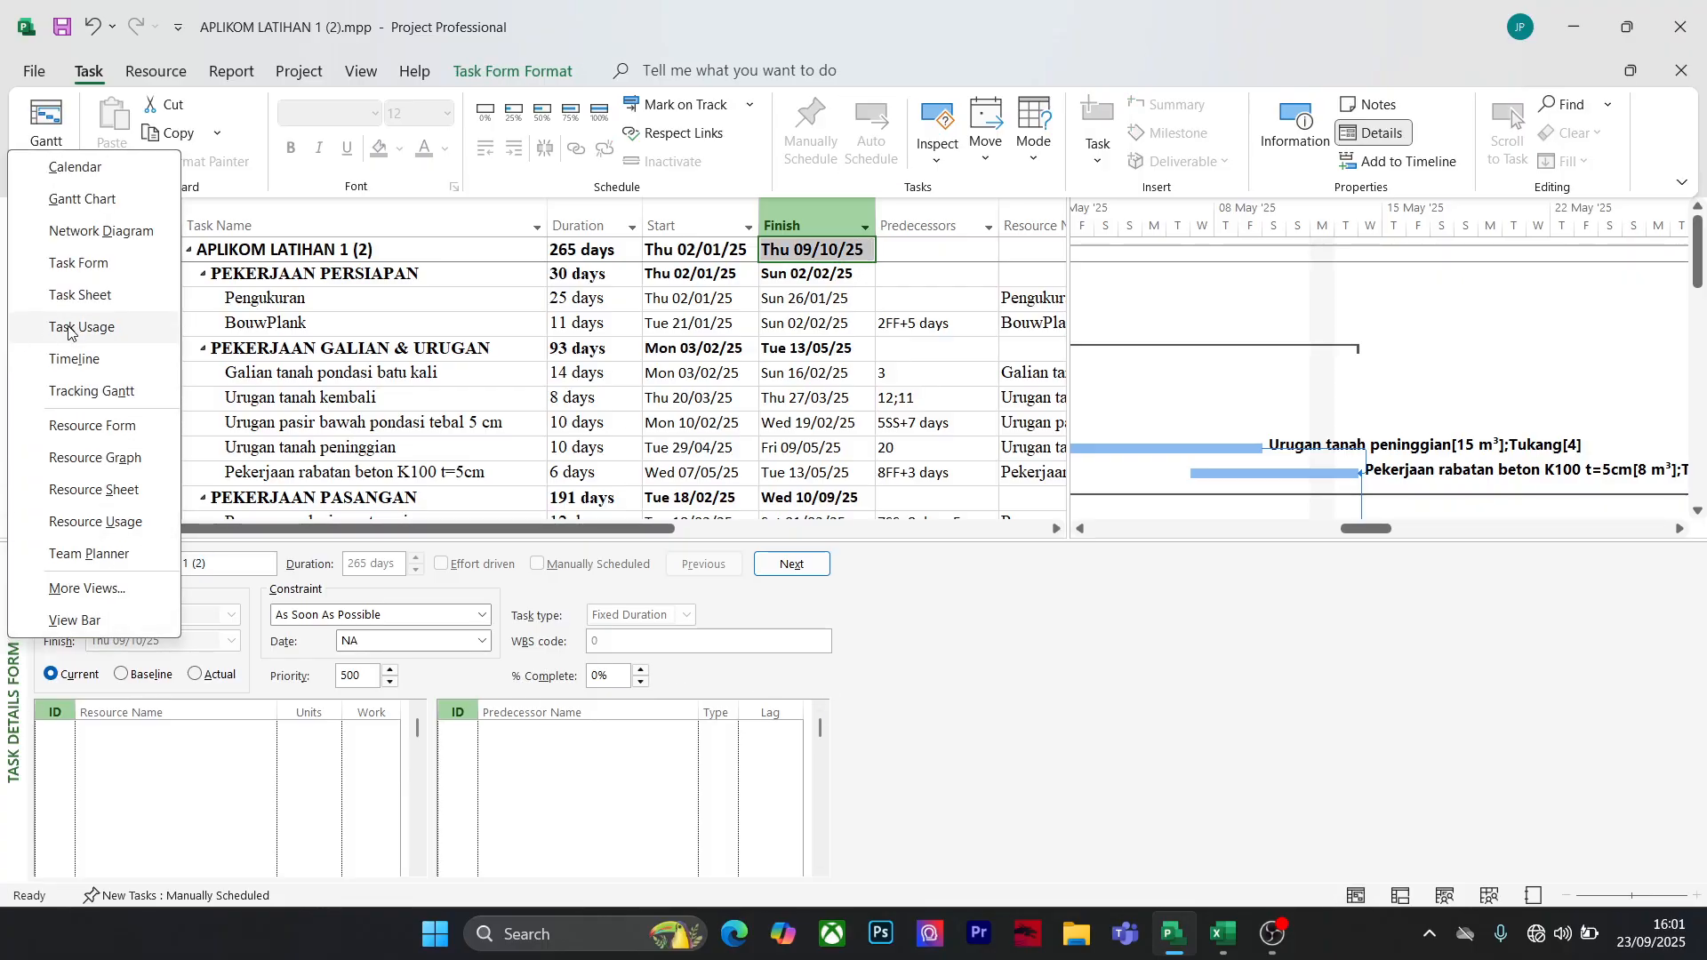
{"action": "left_click", "coordinate": [111, 458]}
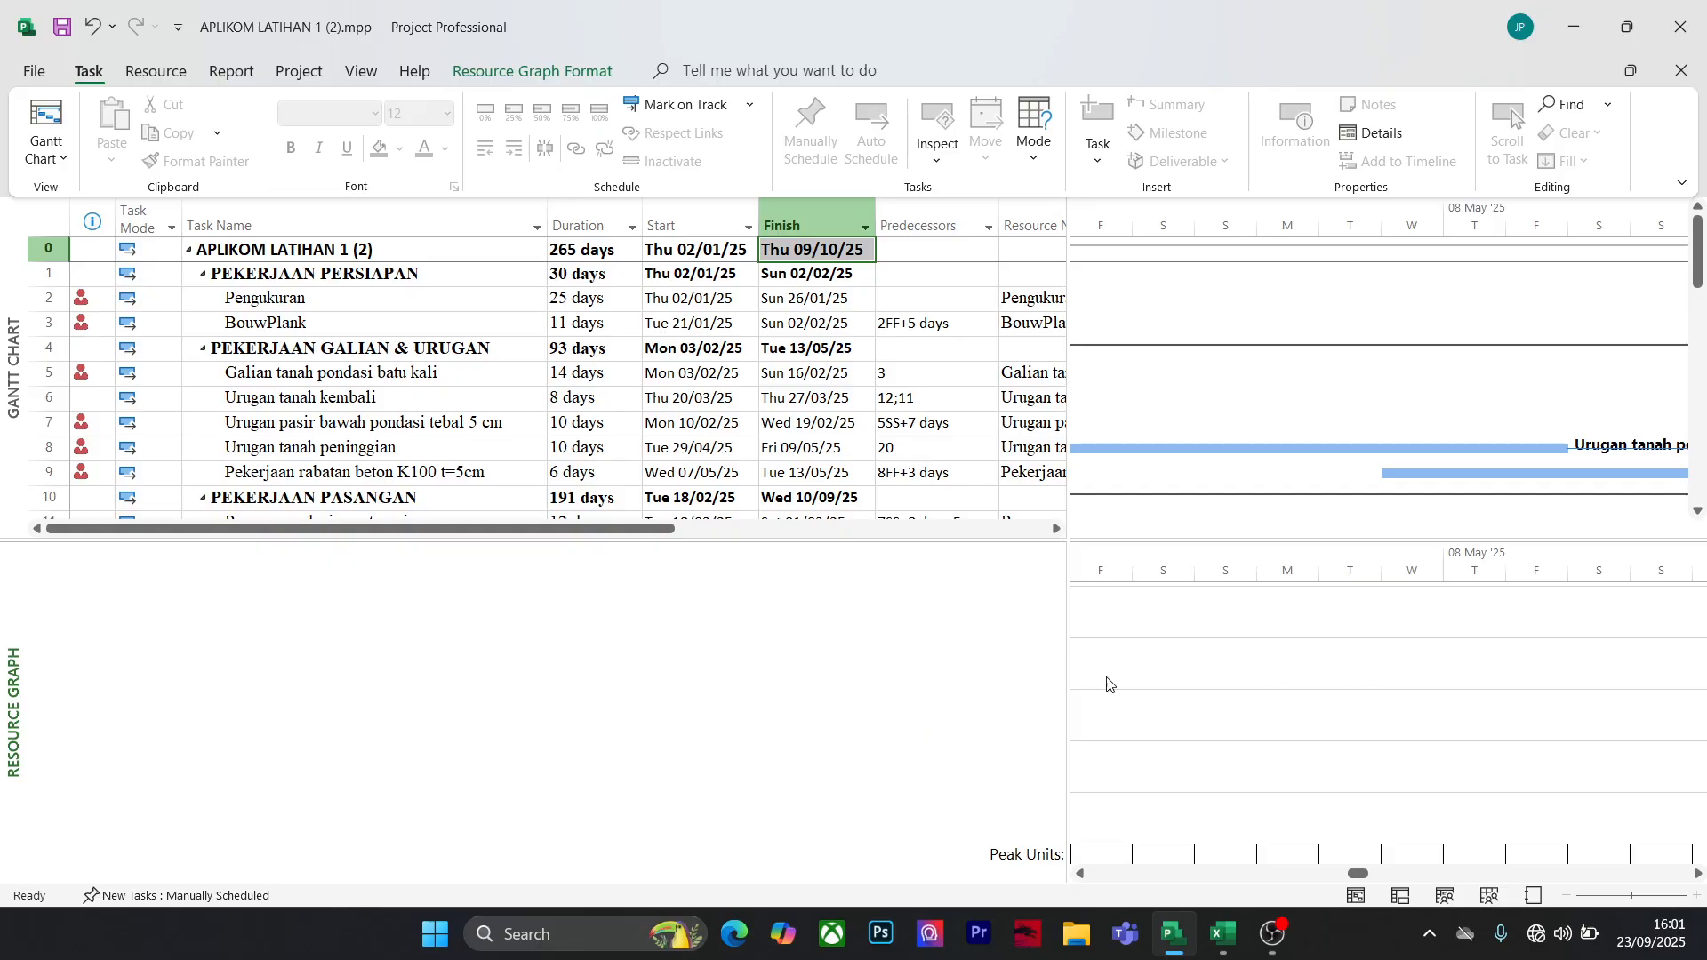
Select the Pengukuran task and level all resources in the project
{"action": "left_click", "coordinate": [455, 303]}
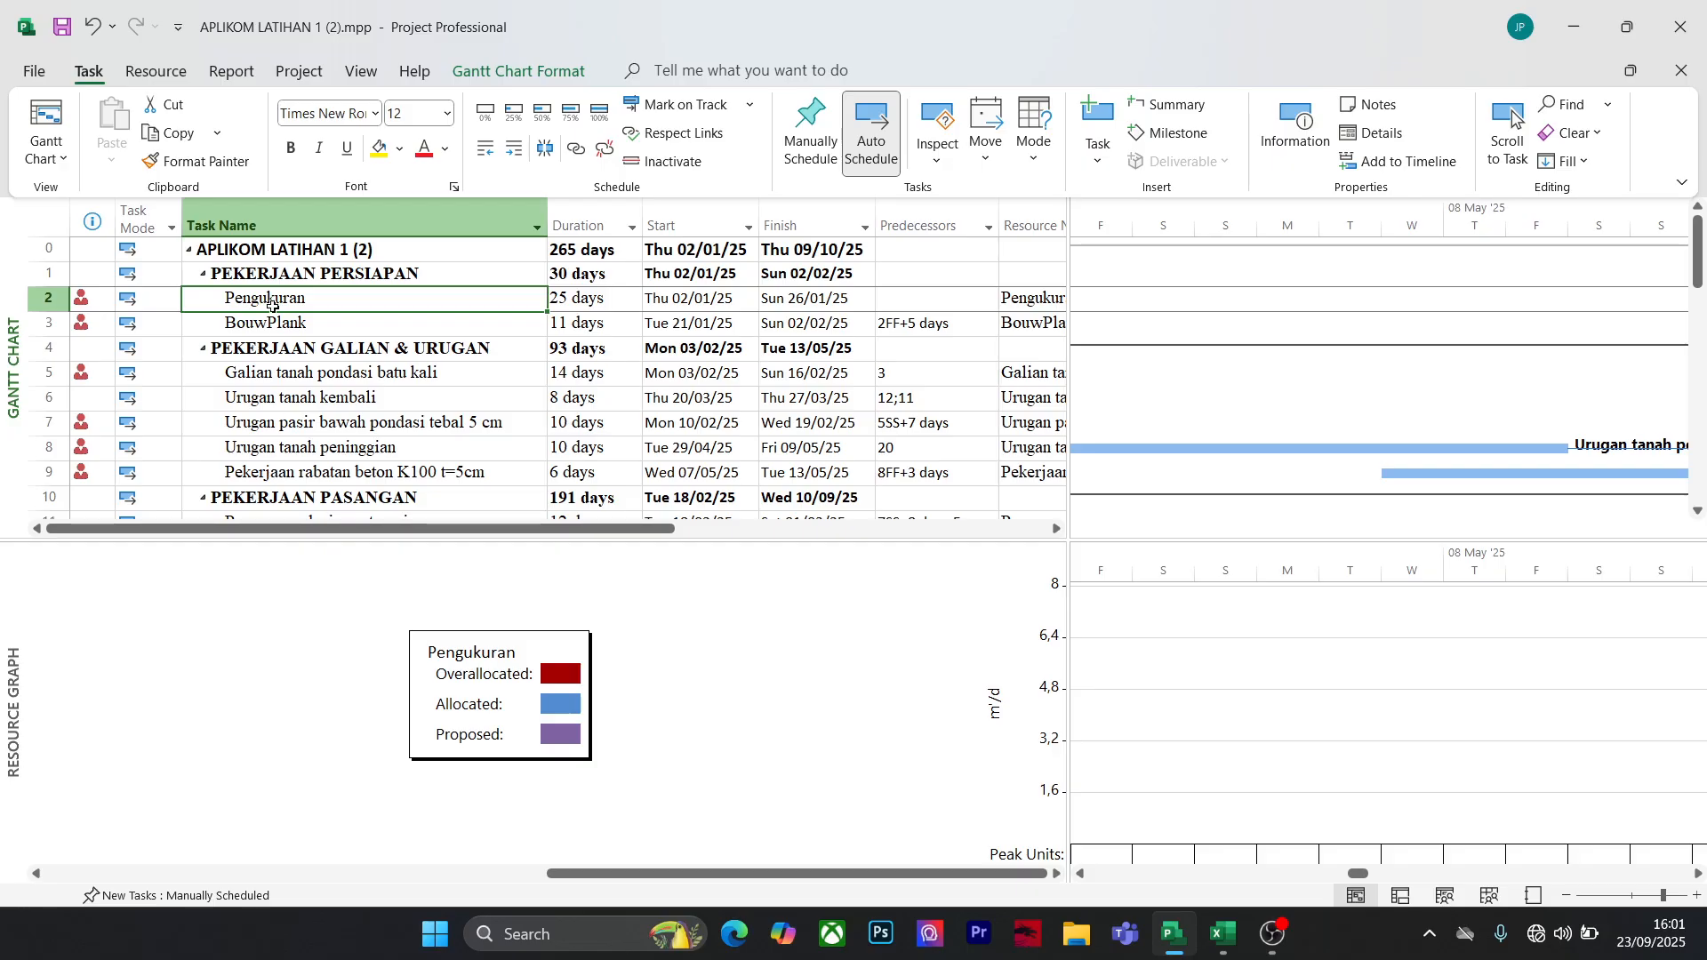
{"action": "left_click", "coordinate": [170, 77]}
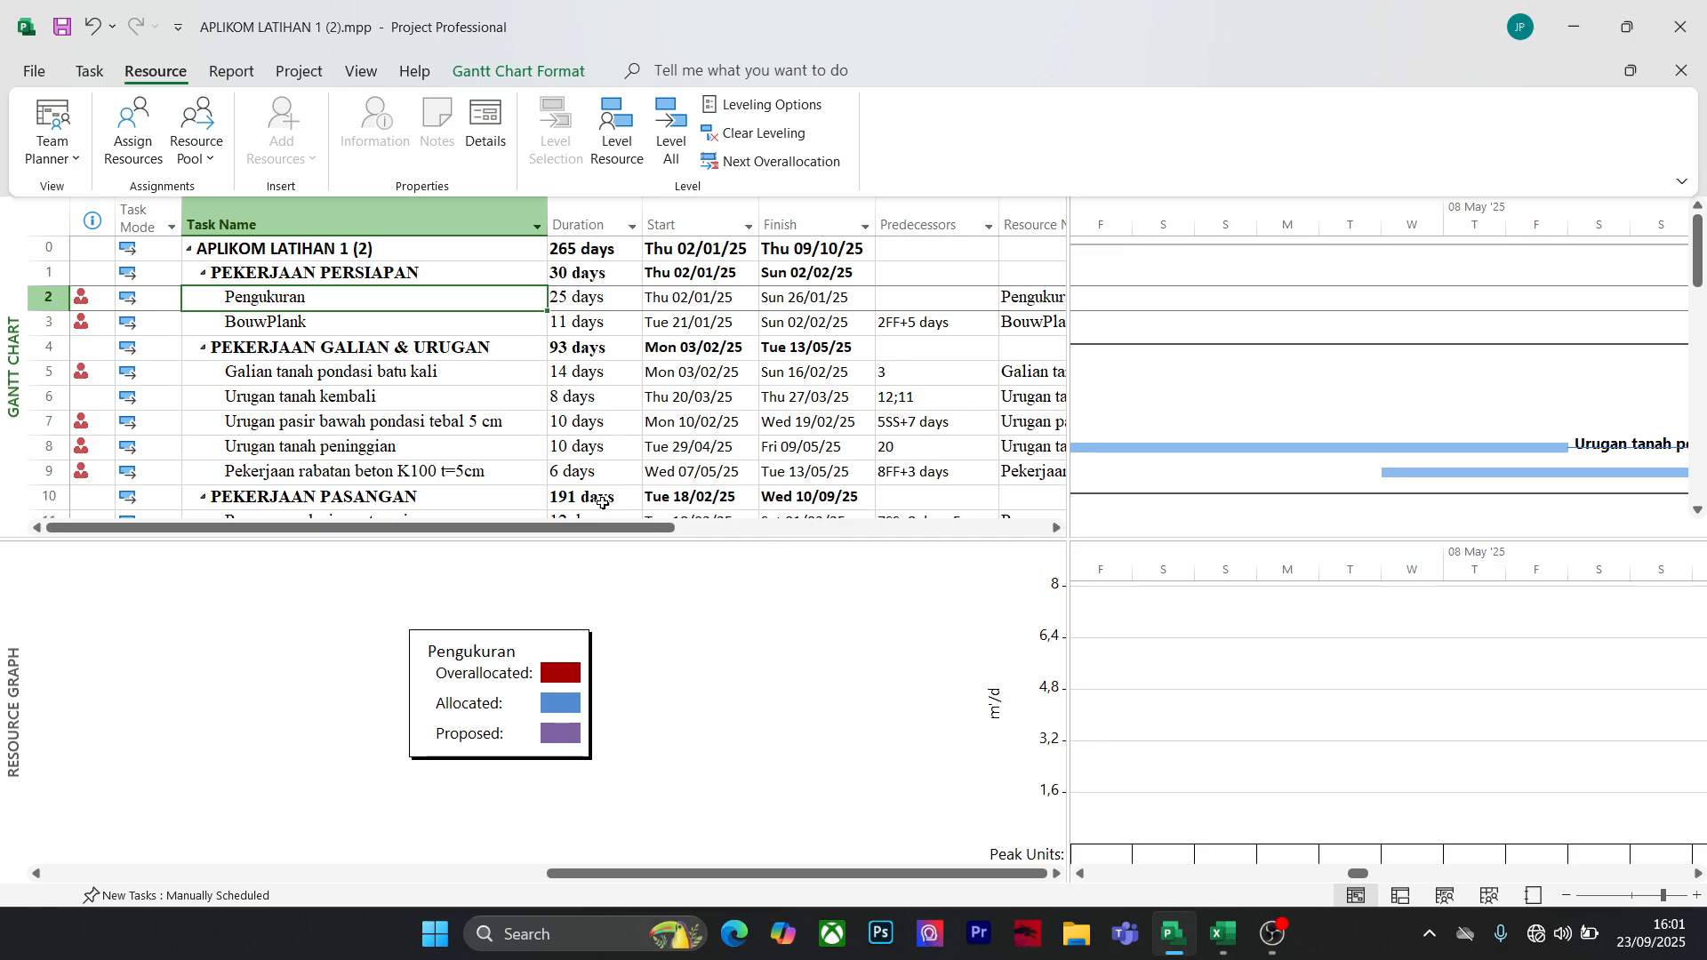
{"action": "left_click", "coordinate": [671, 136]}
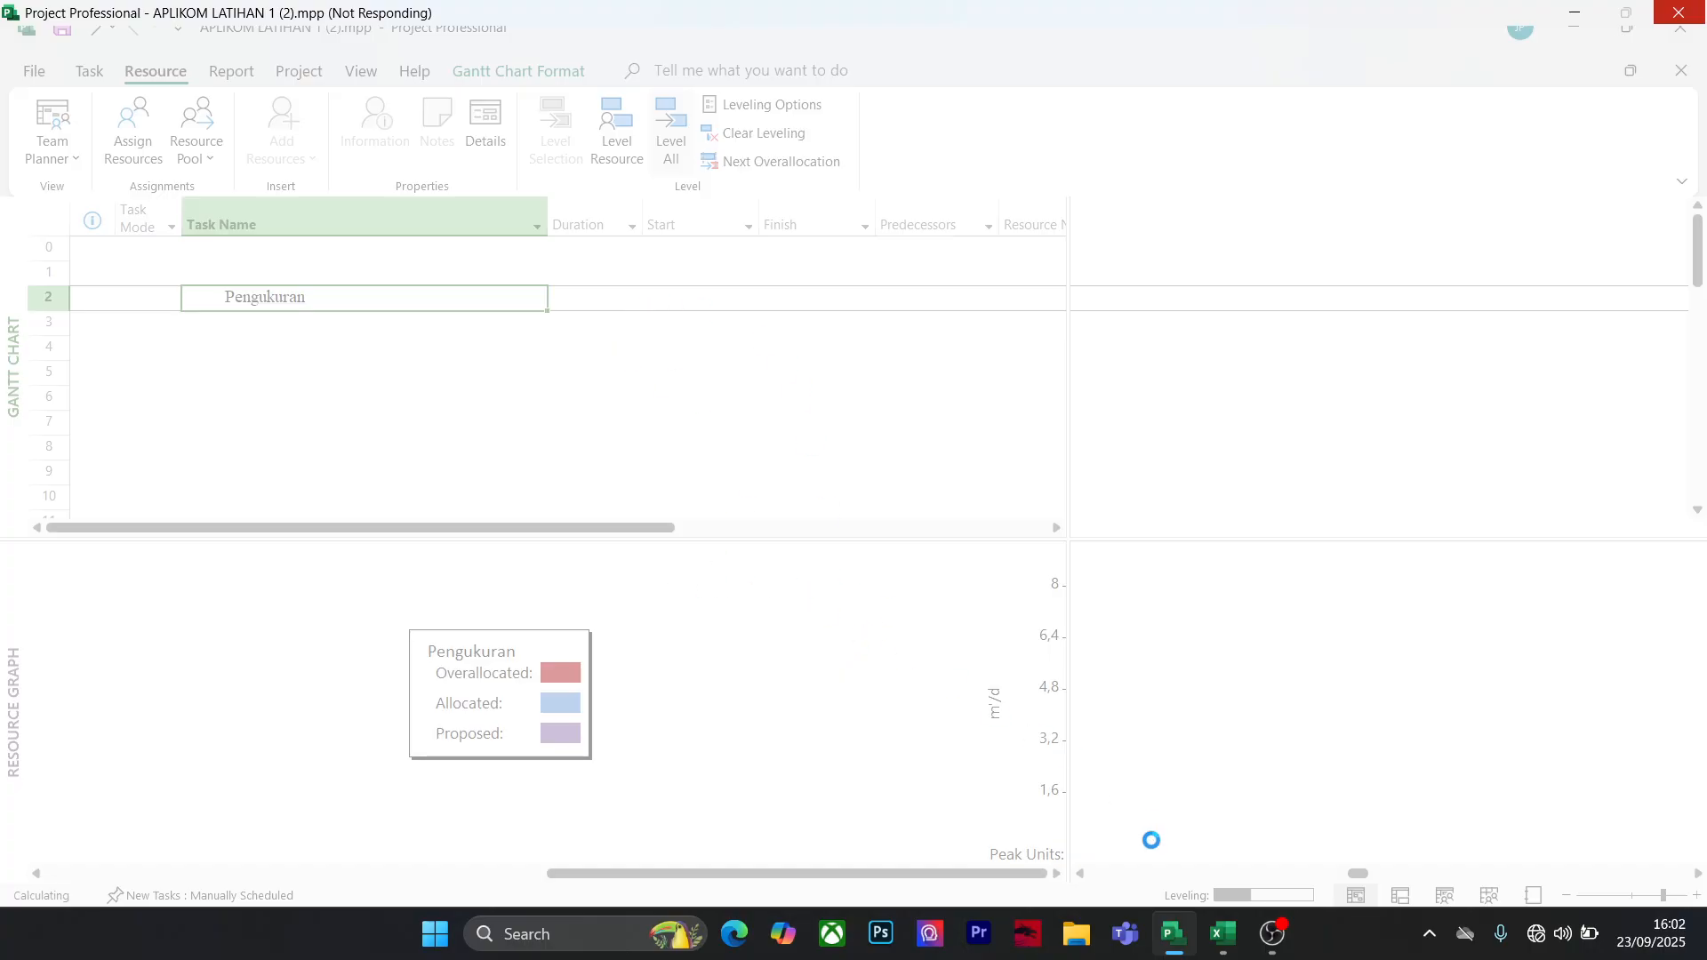
Close the unresponsive Project window, restart Project and reopen APLIKOM LATIHAN 1 (2).mpp from the LATIHAN folder
{"action": "mouse_move", "coordinate": [1222, 934]}
{"action": "left_click", "coordinate": [1192, 943]}
{"action": "left_click", "coordinate": [1172, 934]}
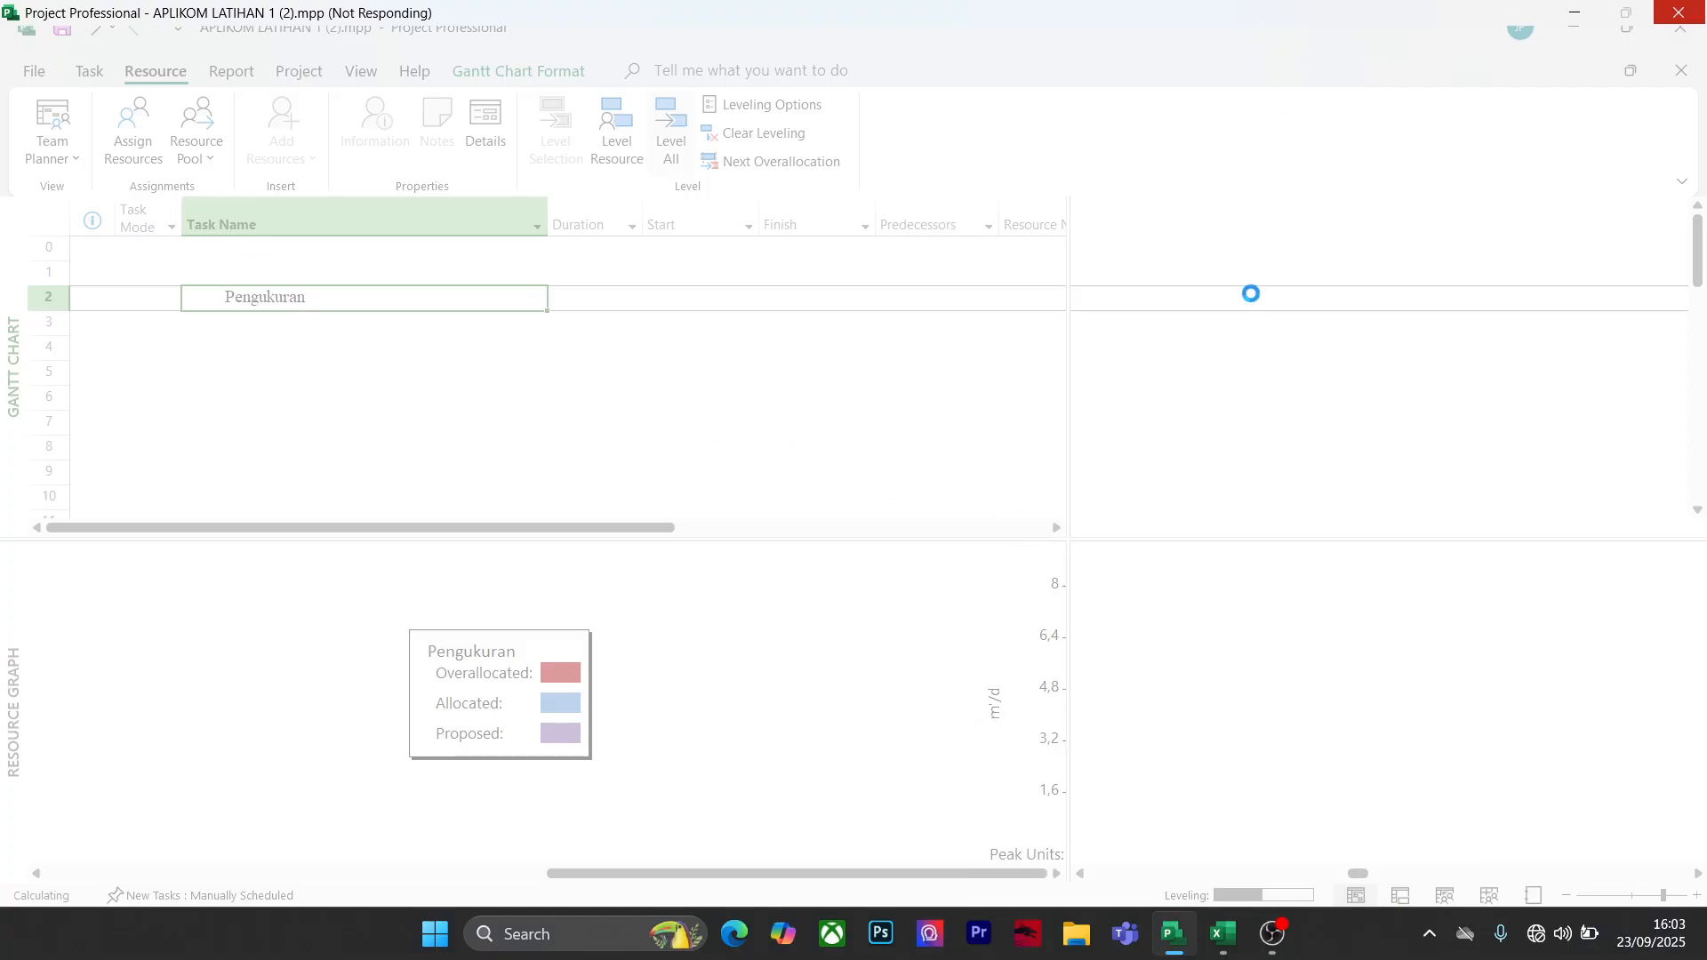
{"action": "left_click", "coordinate": [1683, 14]}
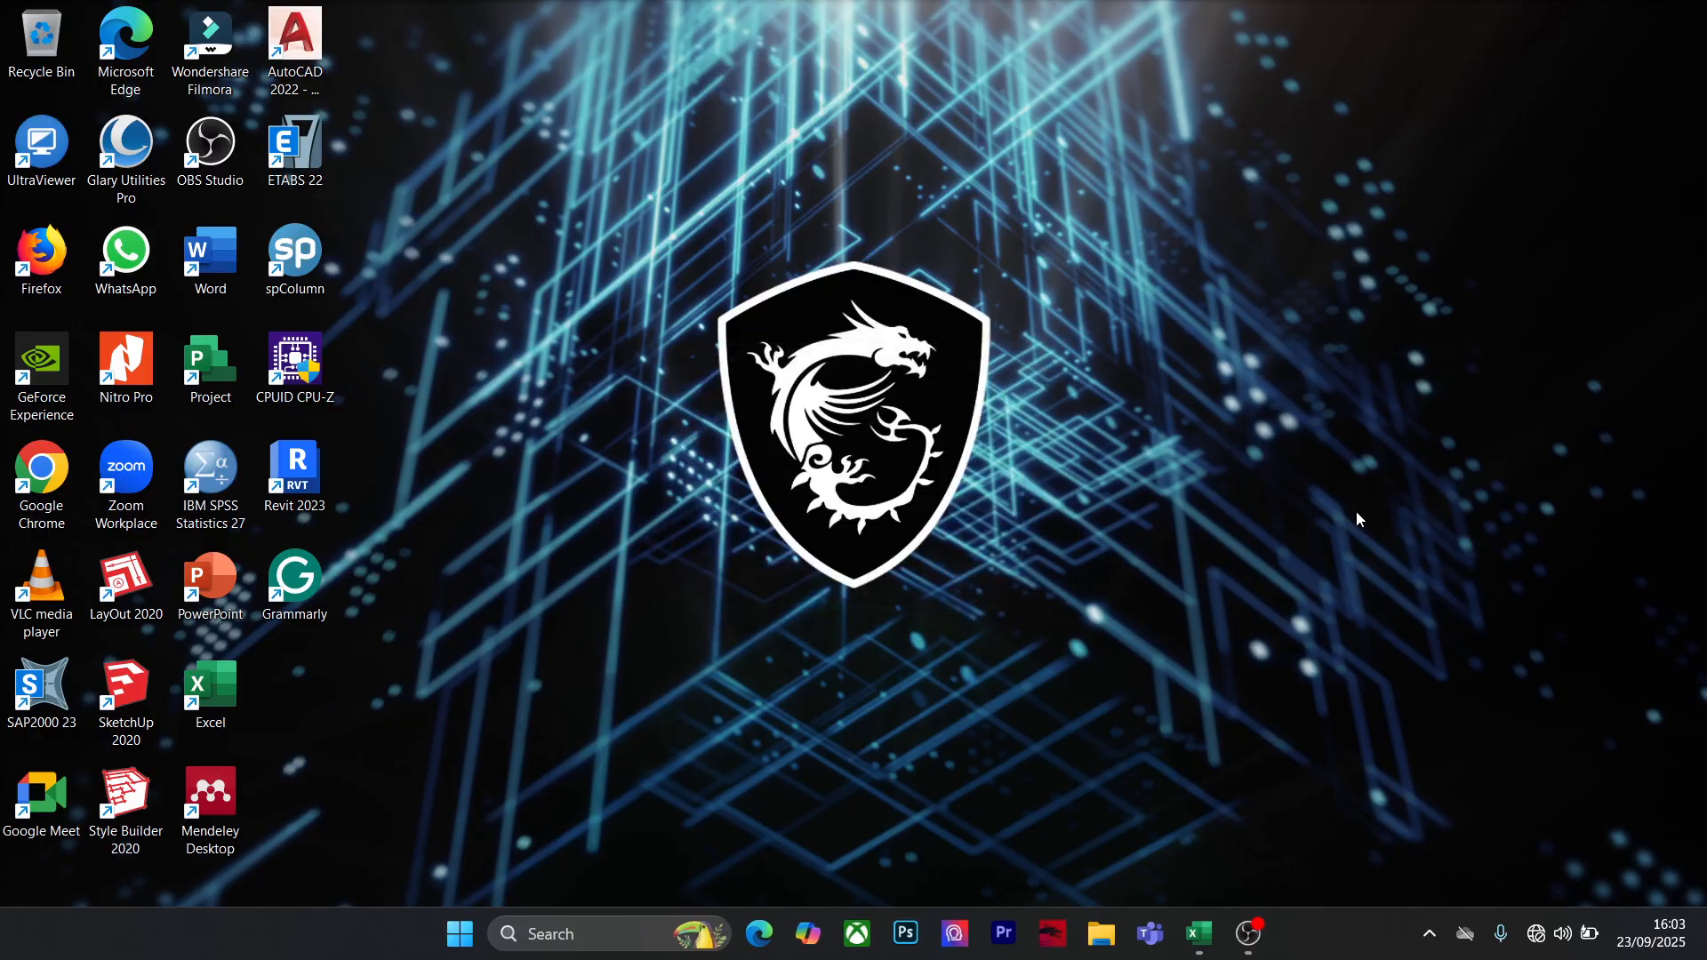
{"action": "double_click", "coordinate": [249, 359]}
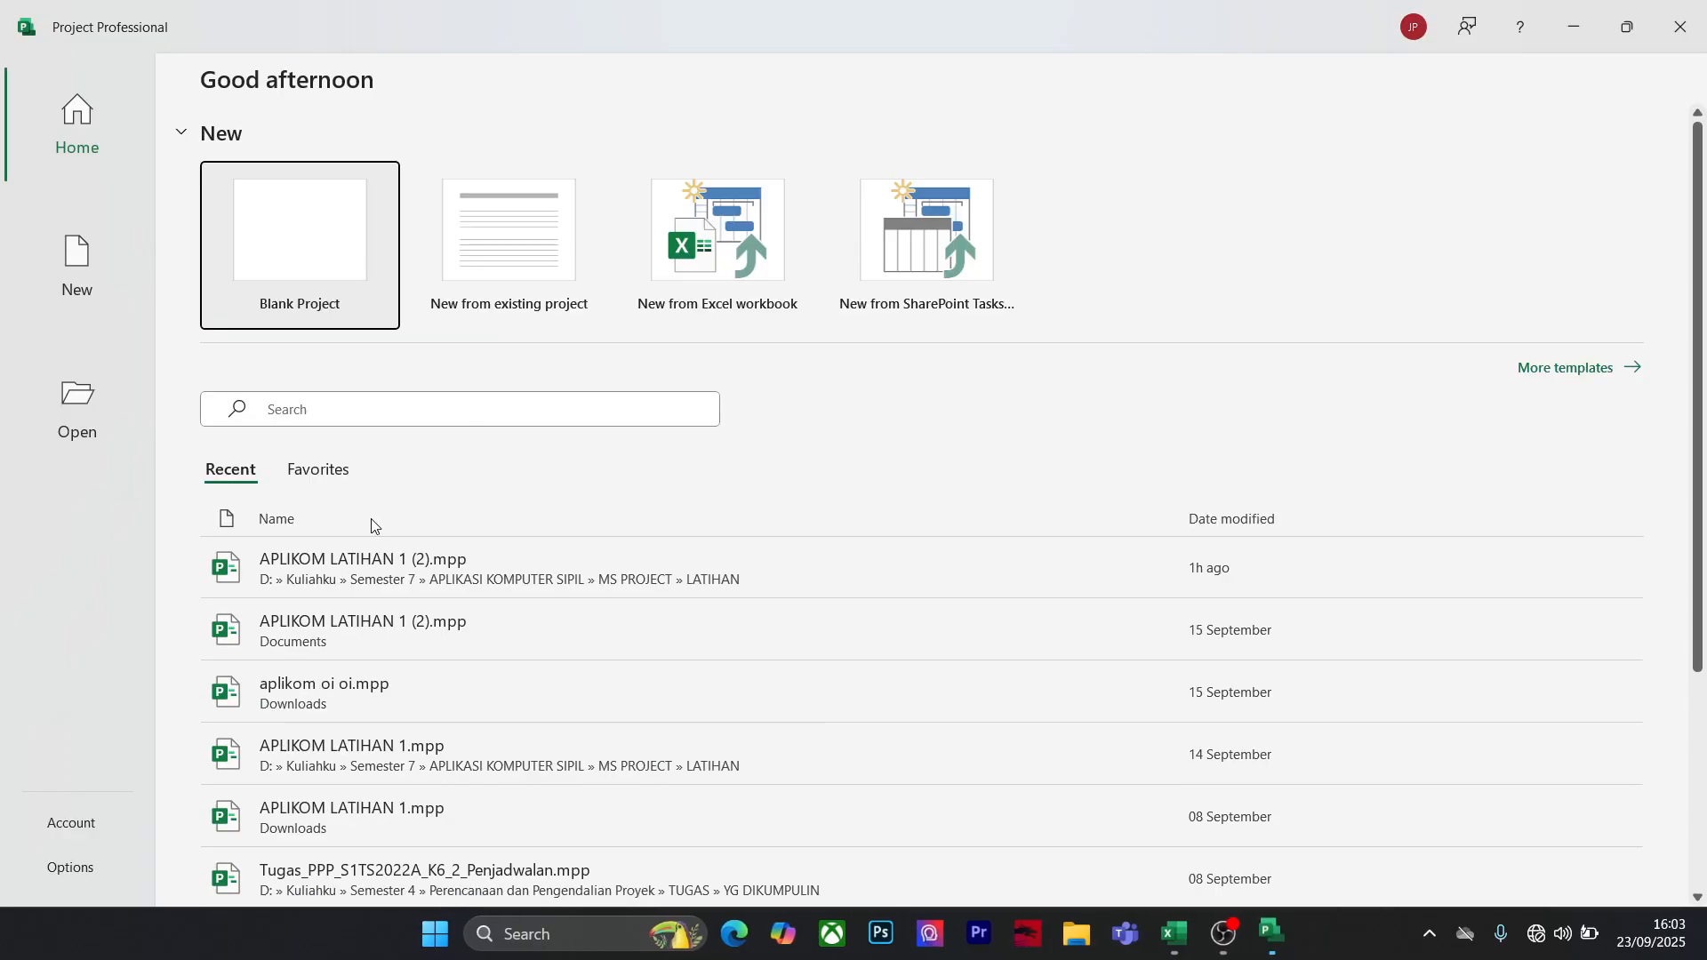
{"action": "left_click", "coordinate": [541, 573]}
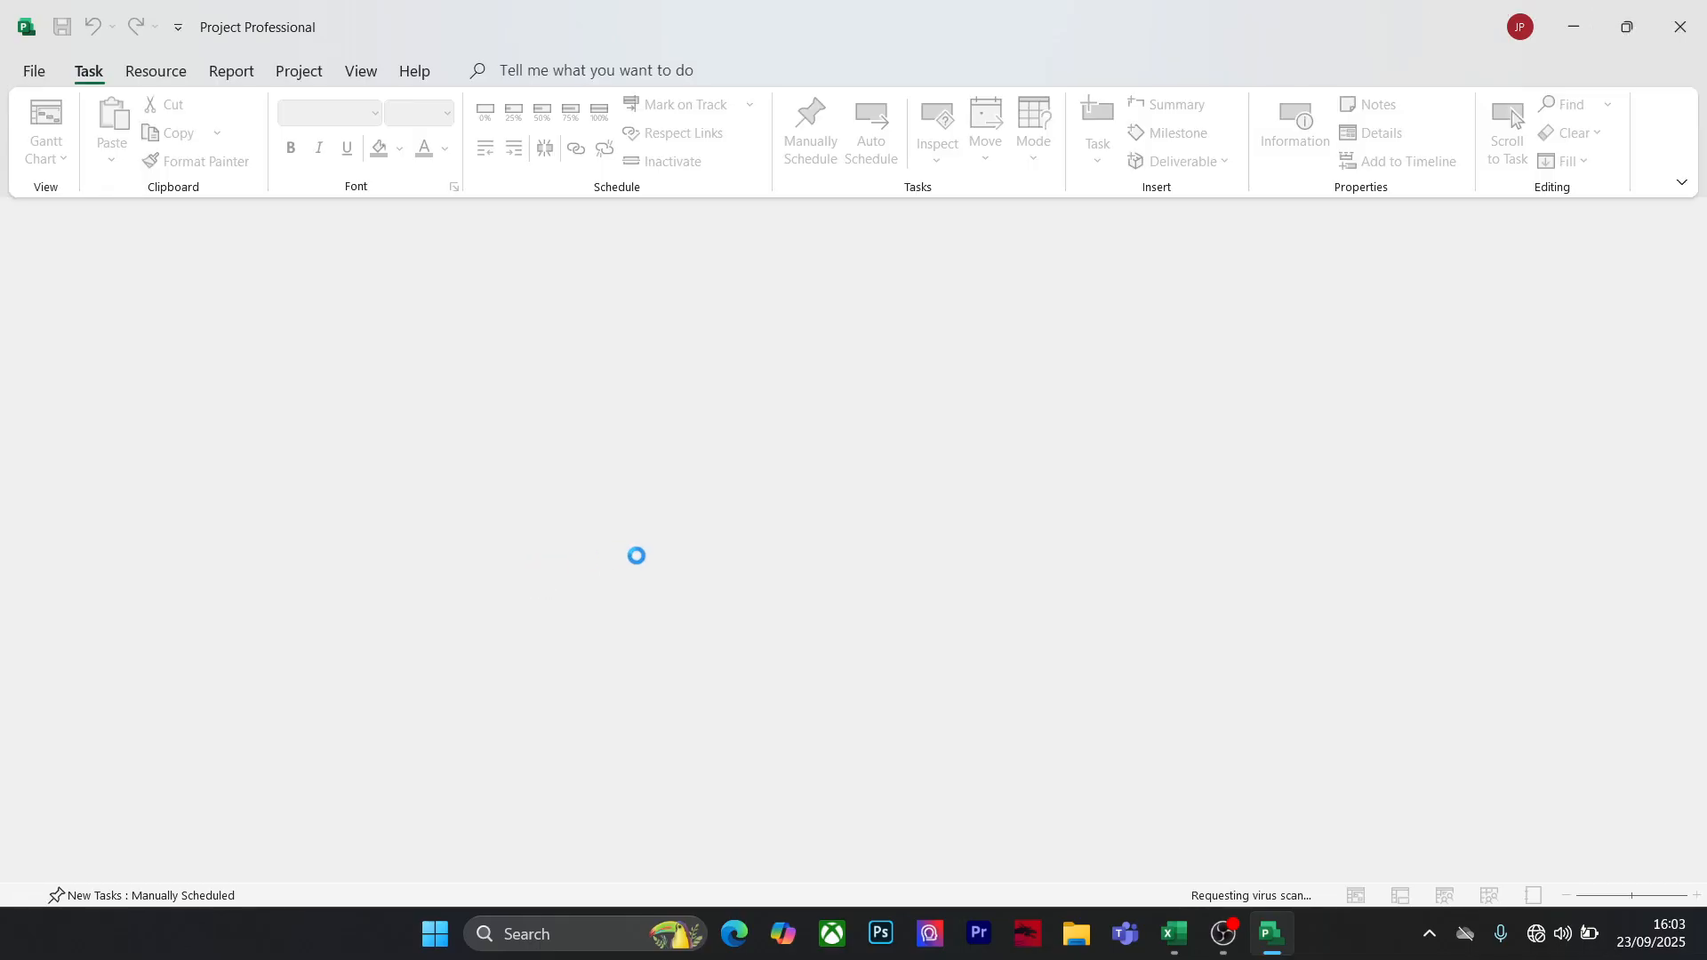
{"action": "left_click", "coordinate": [495, 834]}
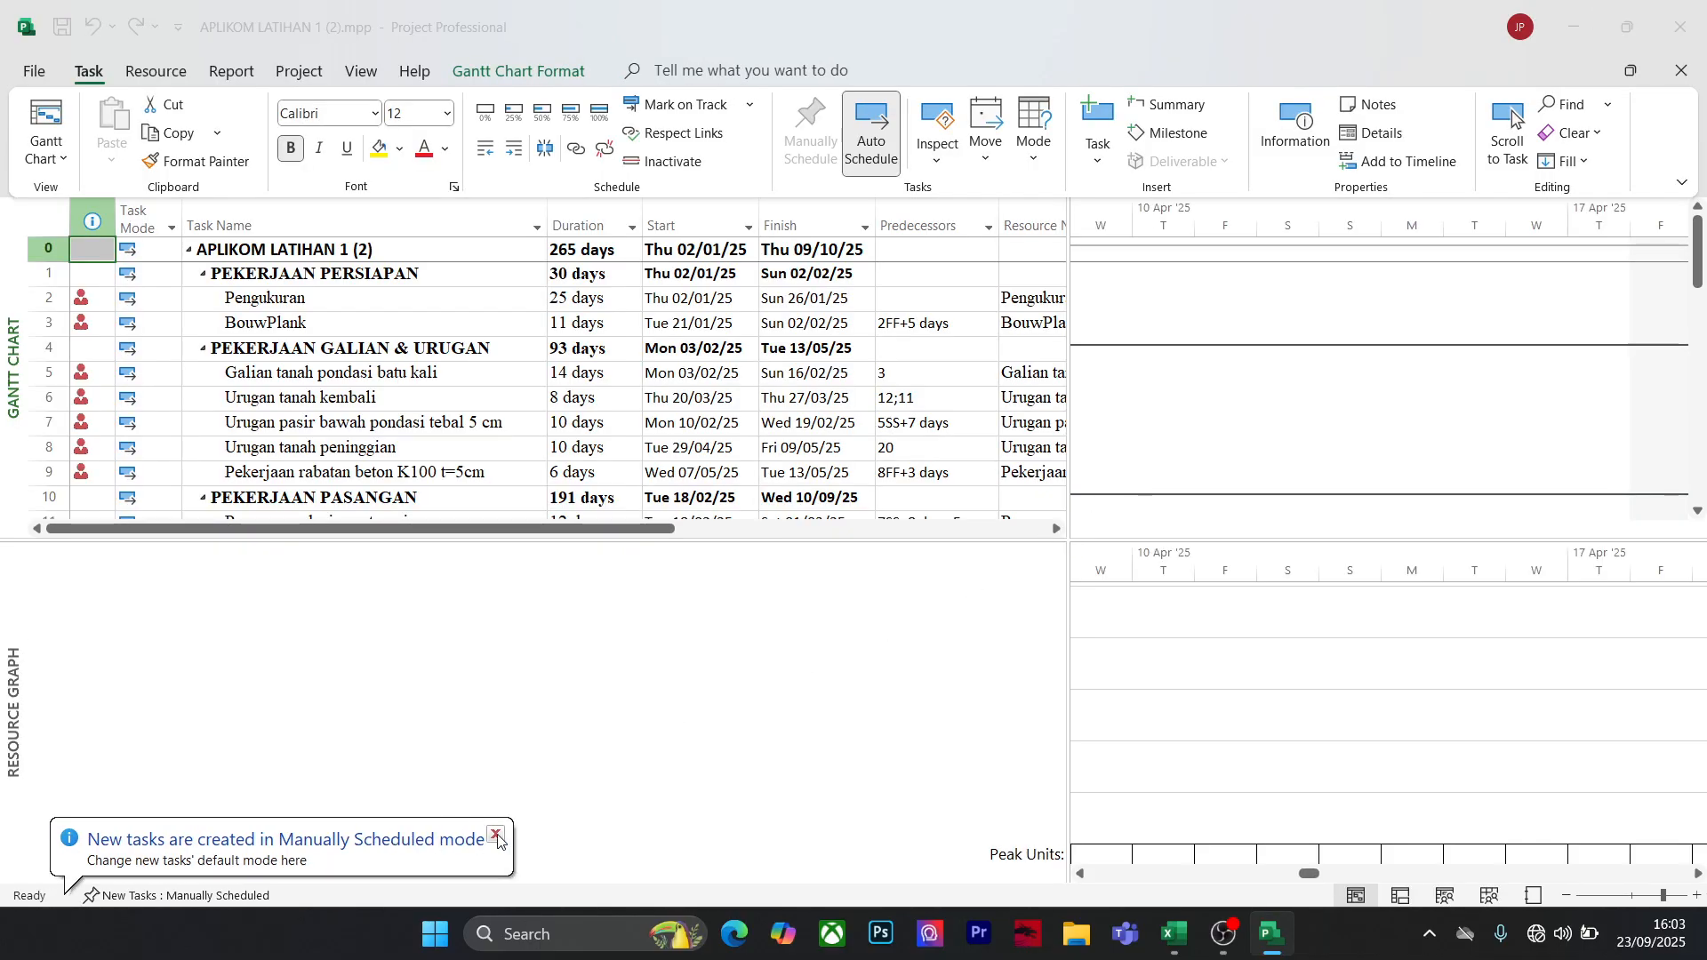
{"action": "left_click", "coordinate": [709, 679]}
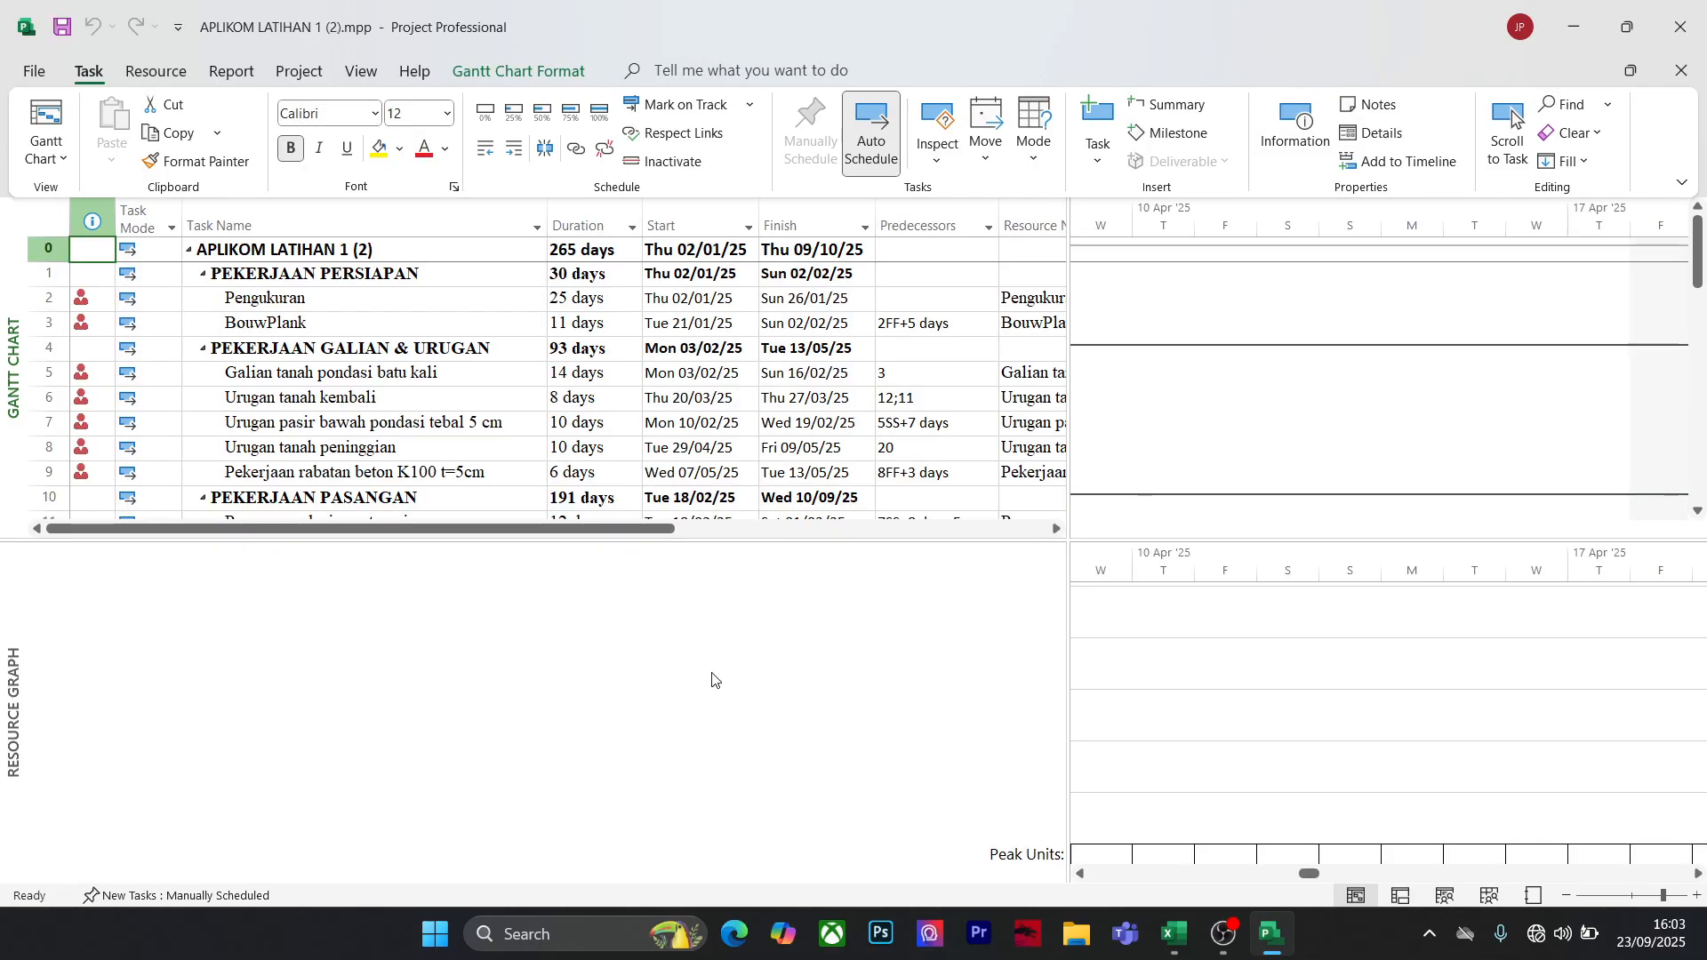
Select the Pengukuran task and view its Resource Graph from the project start on 02 Jan '25
{"action": "right_click", "coordinate": [27, 578]}
{"action": "left_click", "coordinate": [427, 316]}
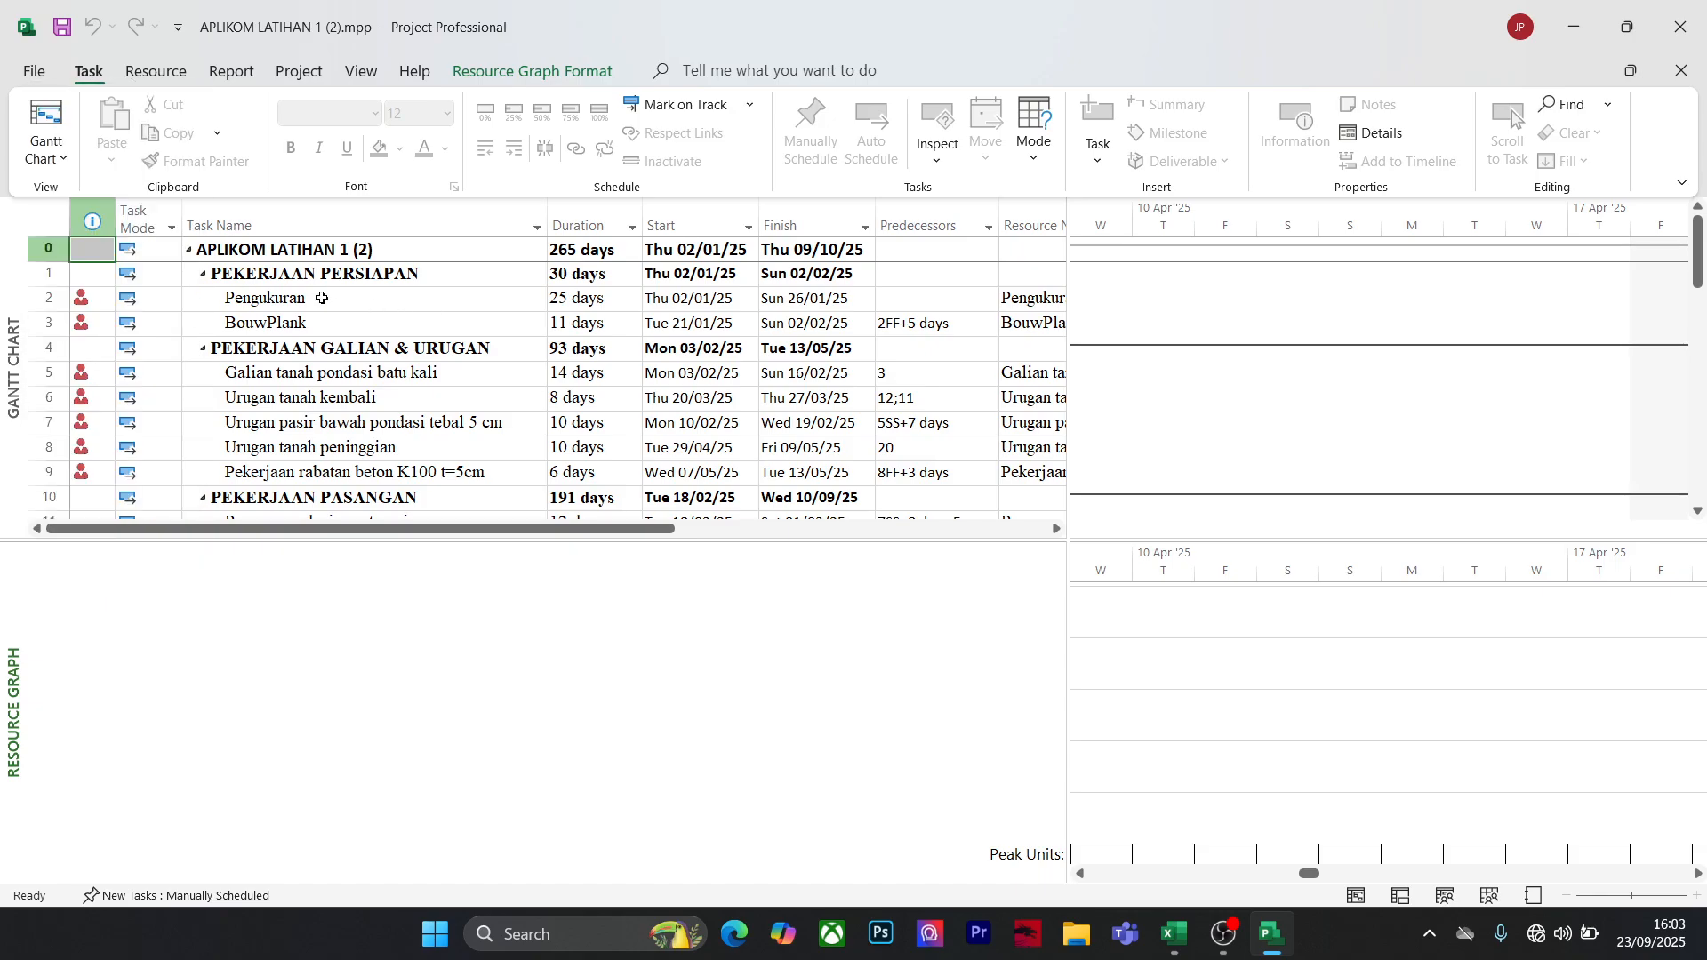
{"action": "left_click", "coordinate": [321, 298]}
{"action": "mouse_move", "coordinate": [983, 874]}
{"action": "left_mouse_down"}
{"action": "mouse_move", "coordinate": [721, 873]}
{"action": "mouse_move", "coordinate": [996, 871]}
{"action": "left_mouse_up"}
{"action": "left_click_drag", "start_coordinate": [1309, 874], "coordinate": [1100, 875]}
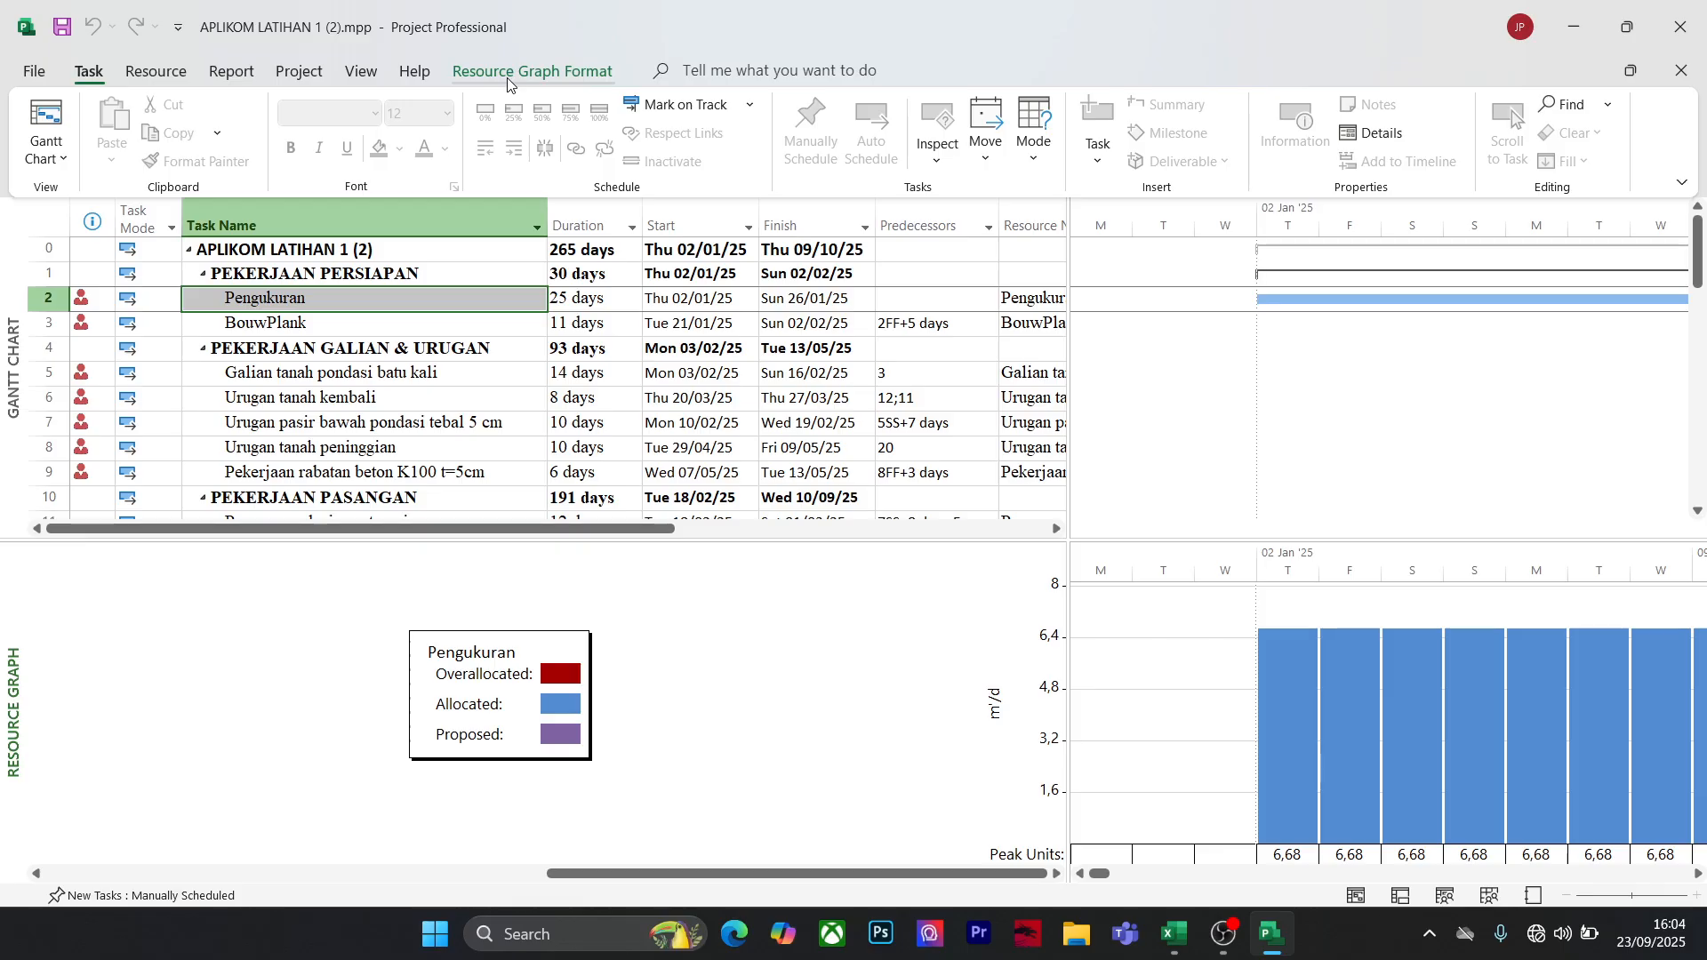
{"action": "left_click", "coordinate": [300, 75]}
{"action": "left_click", "coordinate": [360, 71]}
{"action": "left_click", "coordinate": [232, 71]}
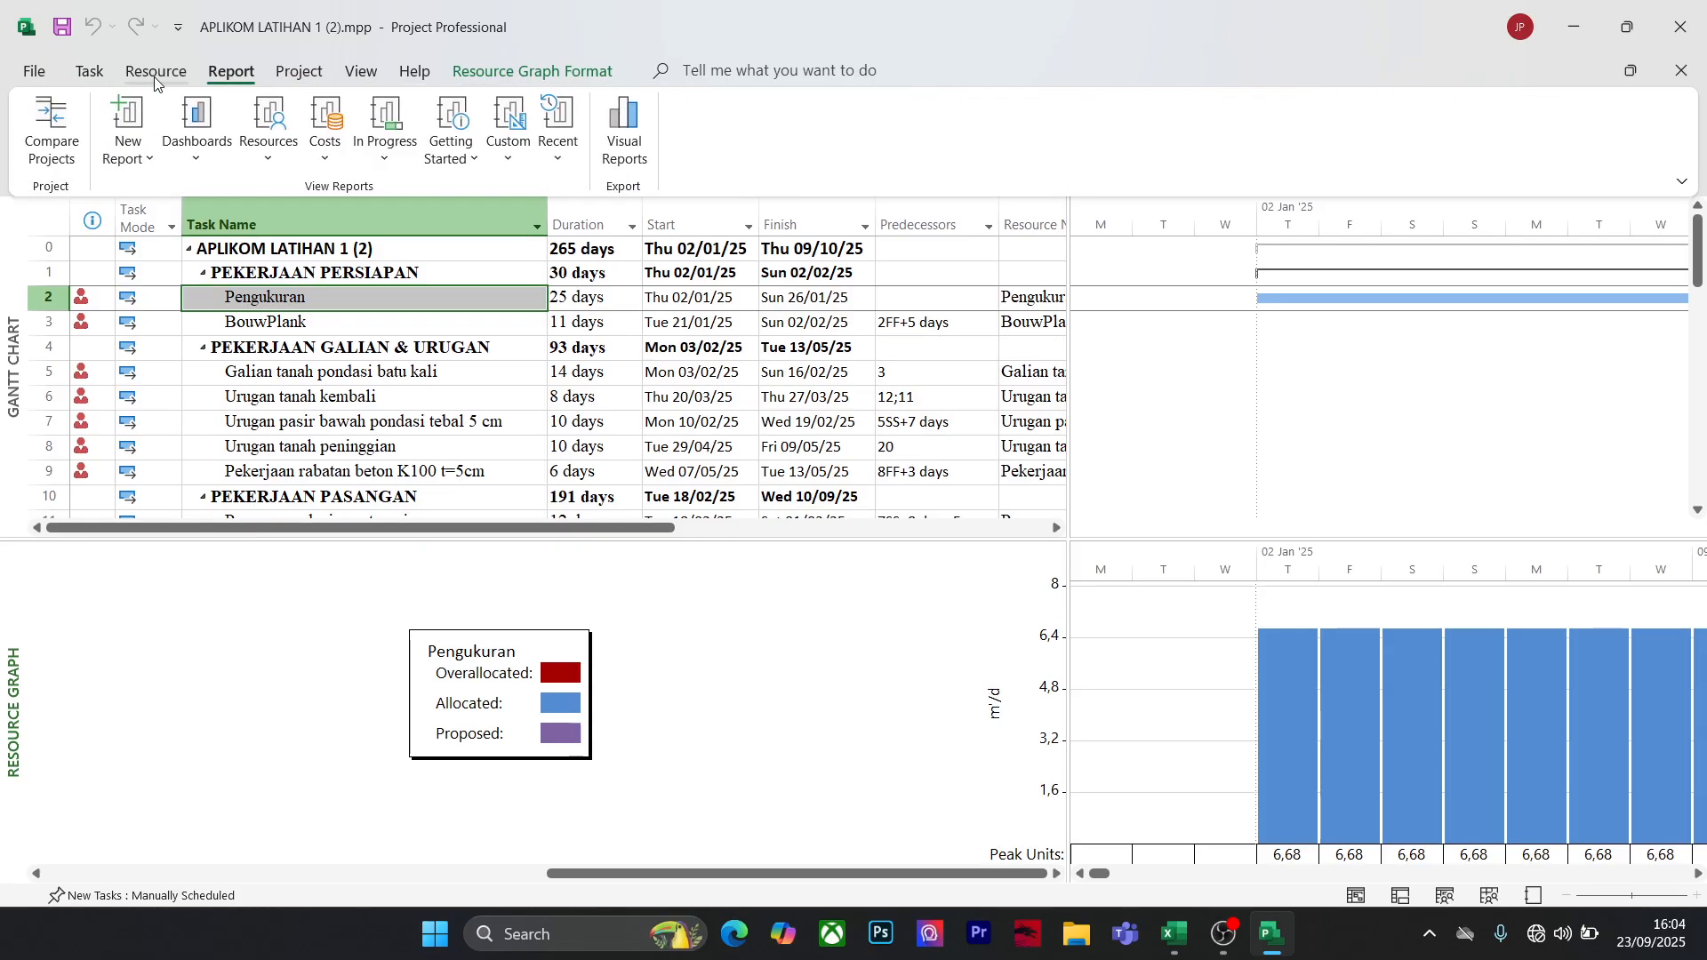
{"action": "left_click", "coordinate": [155, 75]}
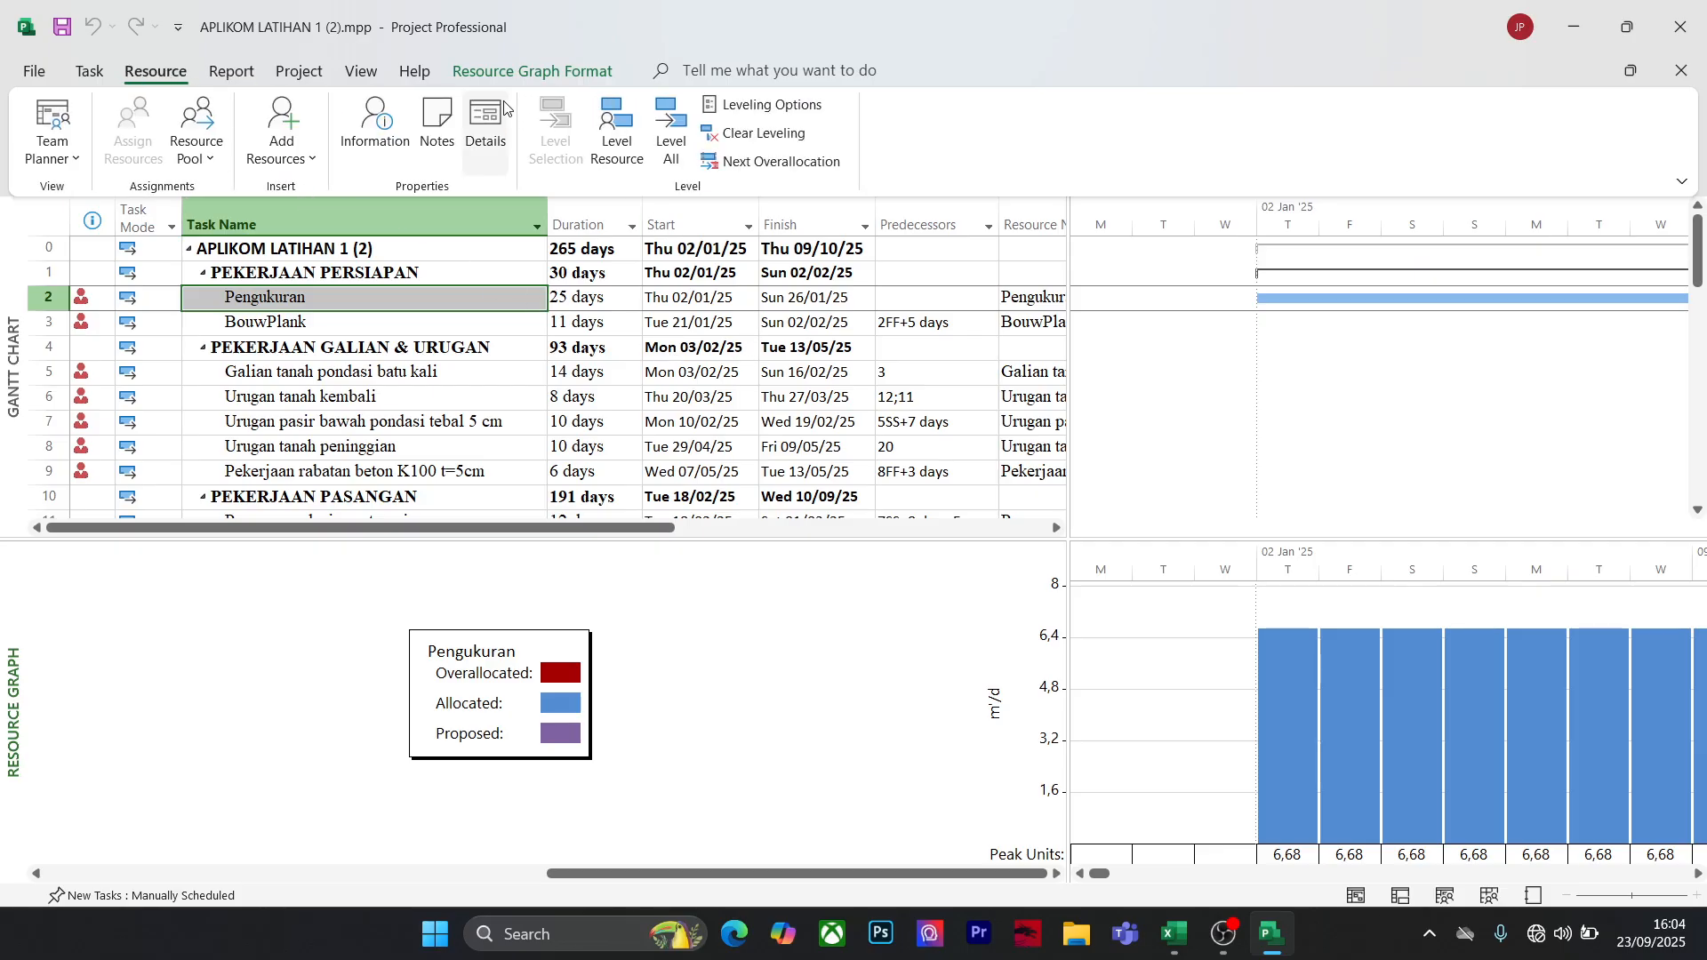
{"action": "left_click", "coordinate": [233, 72]}
{"action": "left_click", "coordinate": [133, 79]}
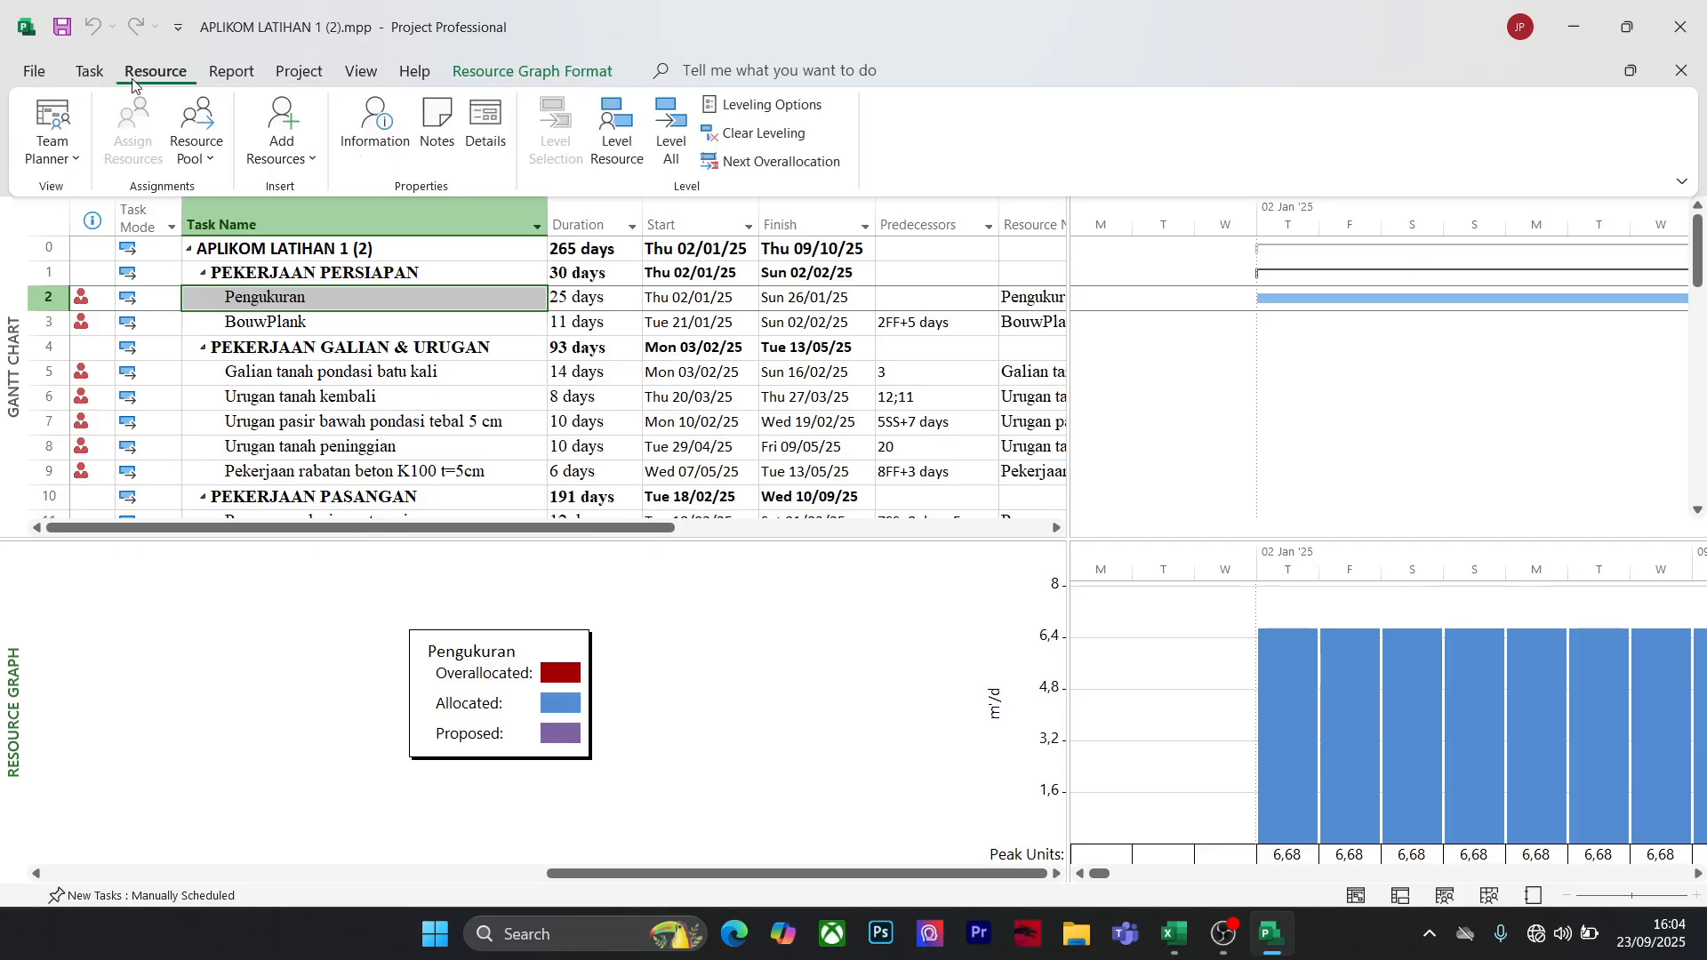
{"action": "left_click", "coordinate": [89, 73]}
{"action": "left_click", "coordinate": [154, 73]}
{"action": "left_click", "coordinate": [255, 75]}
{"action": "left_click", "coordinate": [297, 73]}
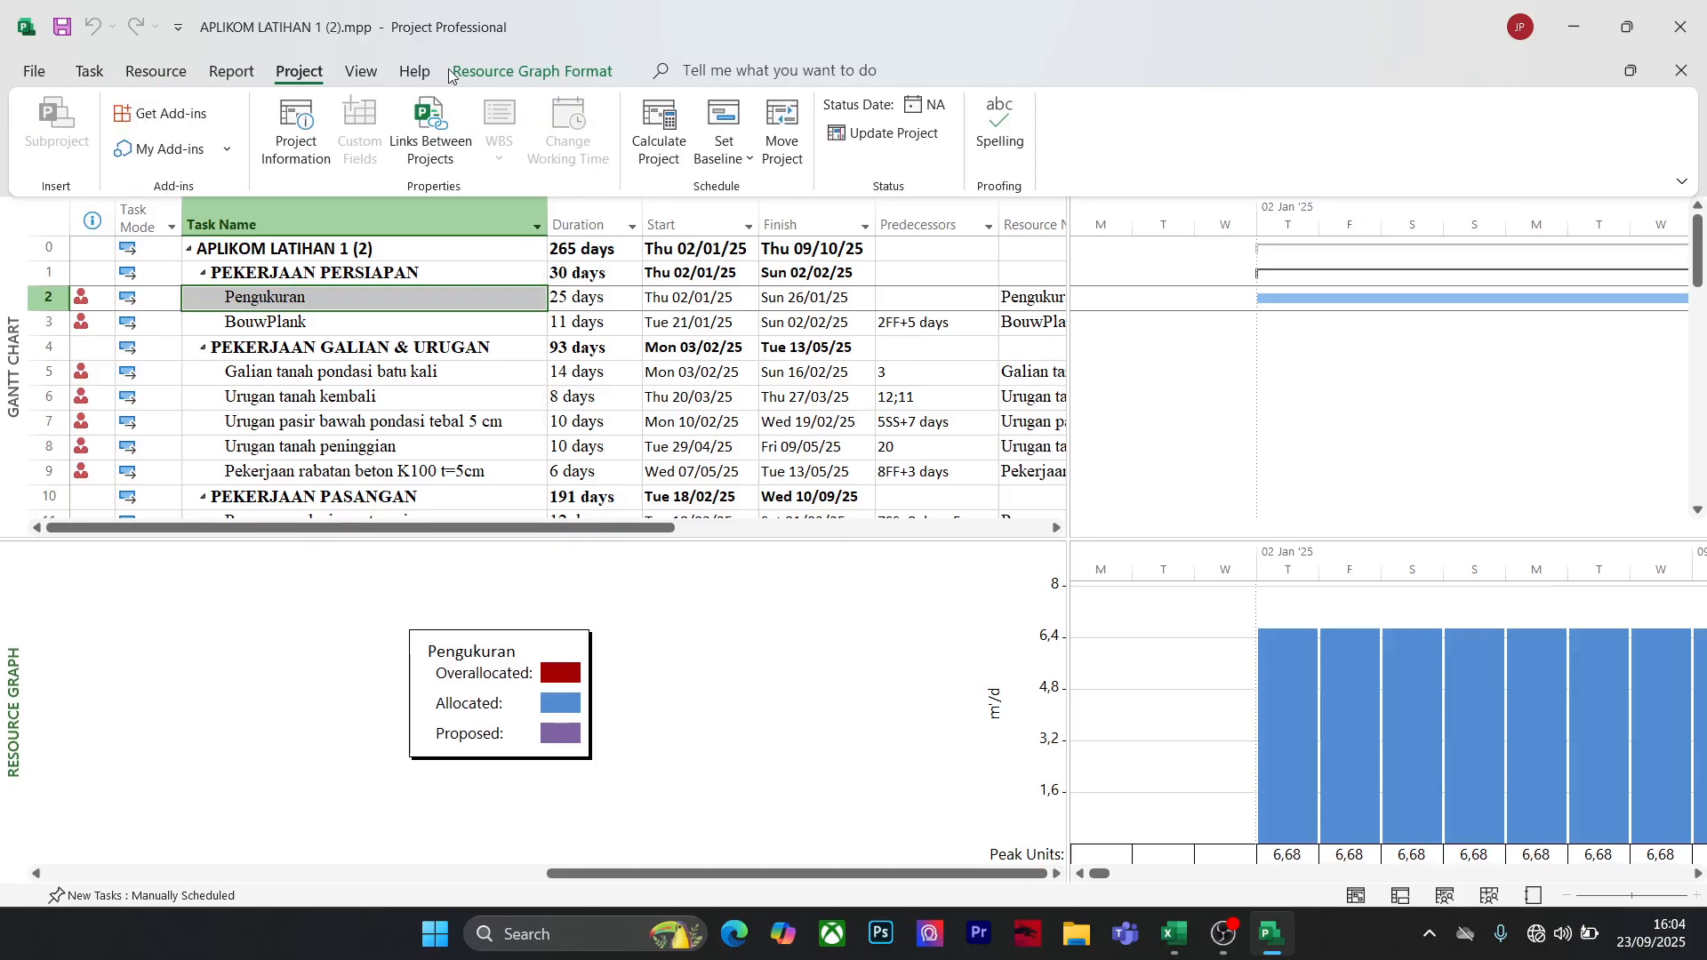
{"action": "left_click", "coordinate": [422, 73]}
{"action": "left_click", "coordinate": [363, 73]}
{"action": "left_click", "coordinate": [489, 73]}
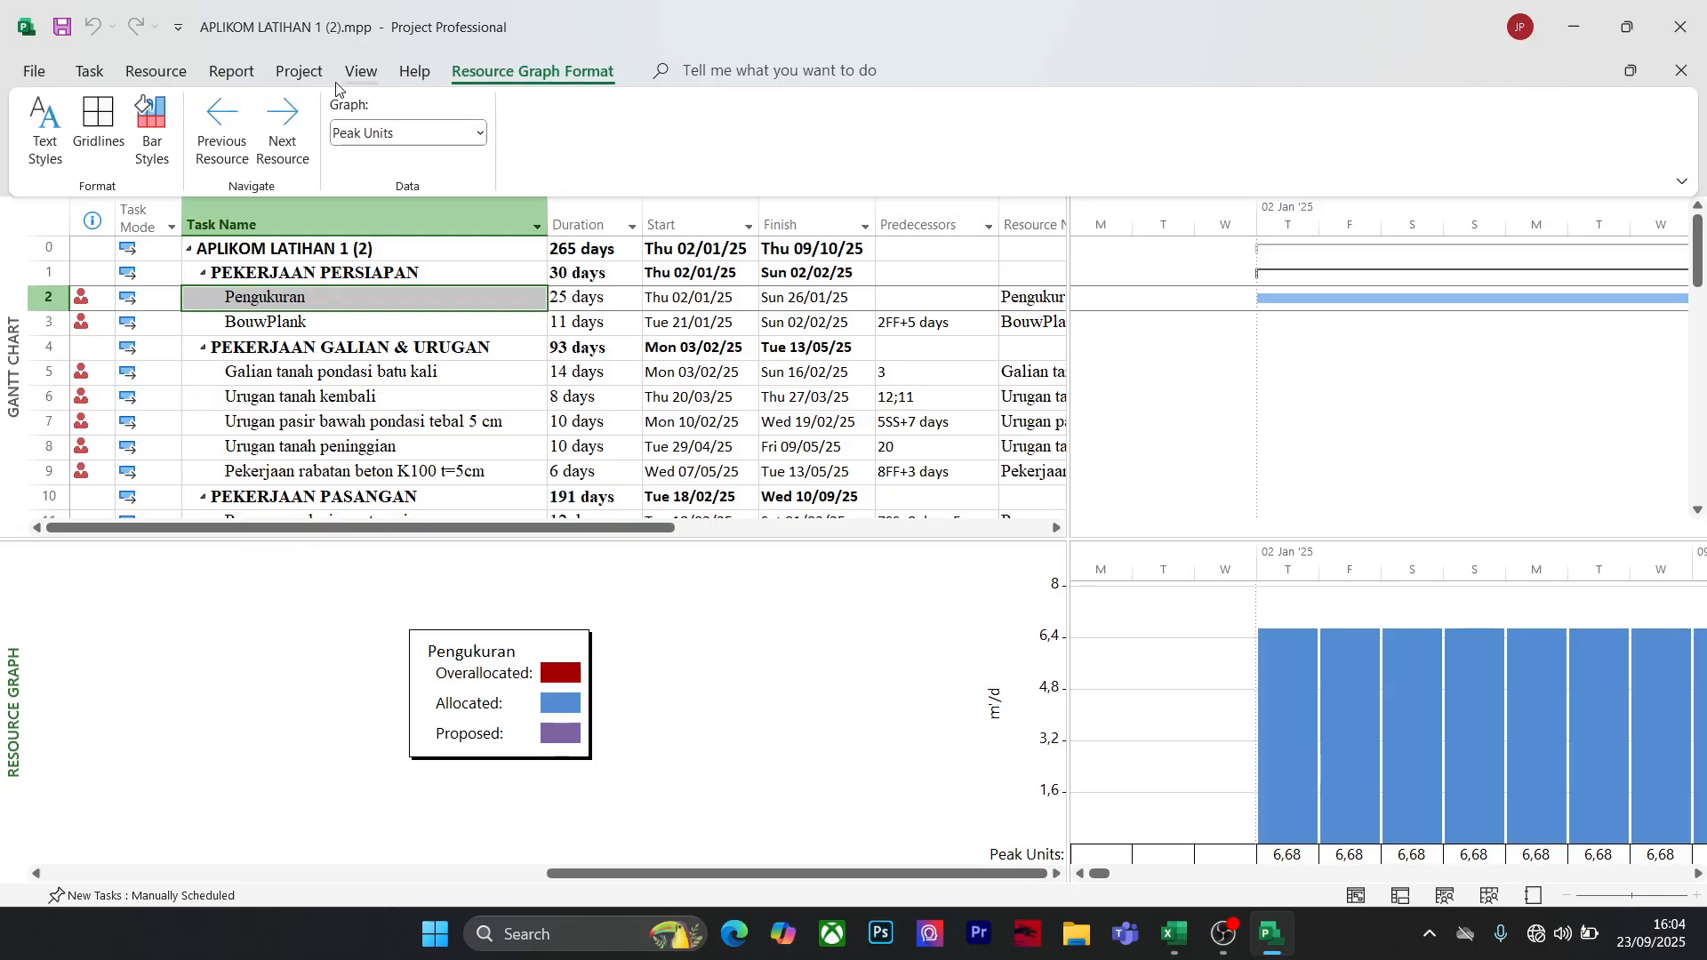
{"action": "left_click", "coordinate": [412, 73]}
{"action": "left_click", "coordinate": [359, 73]}
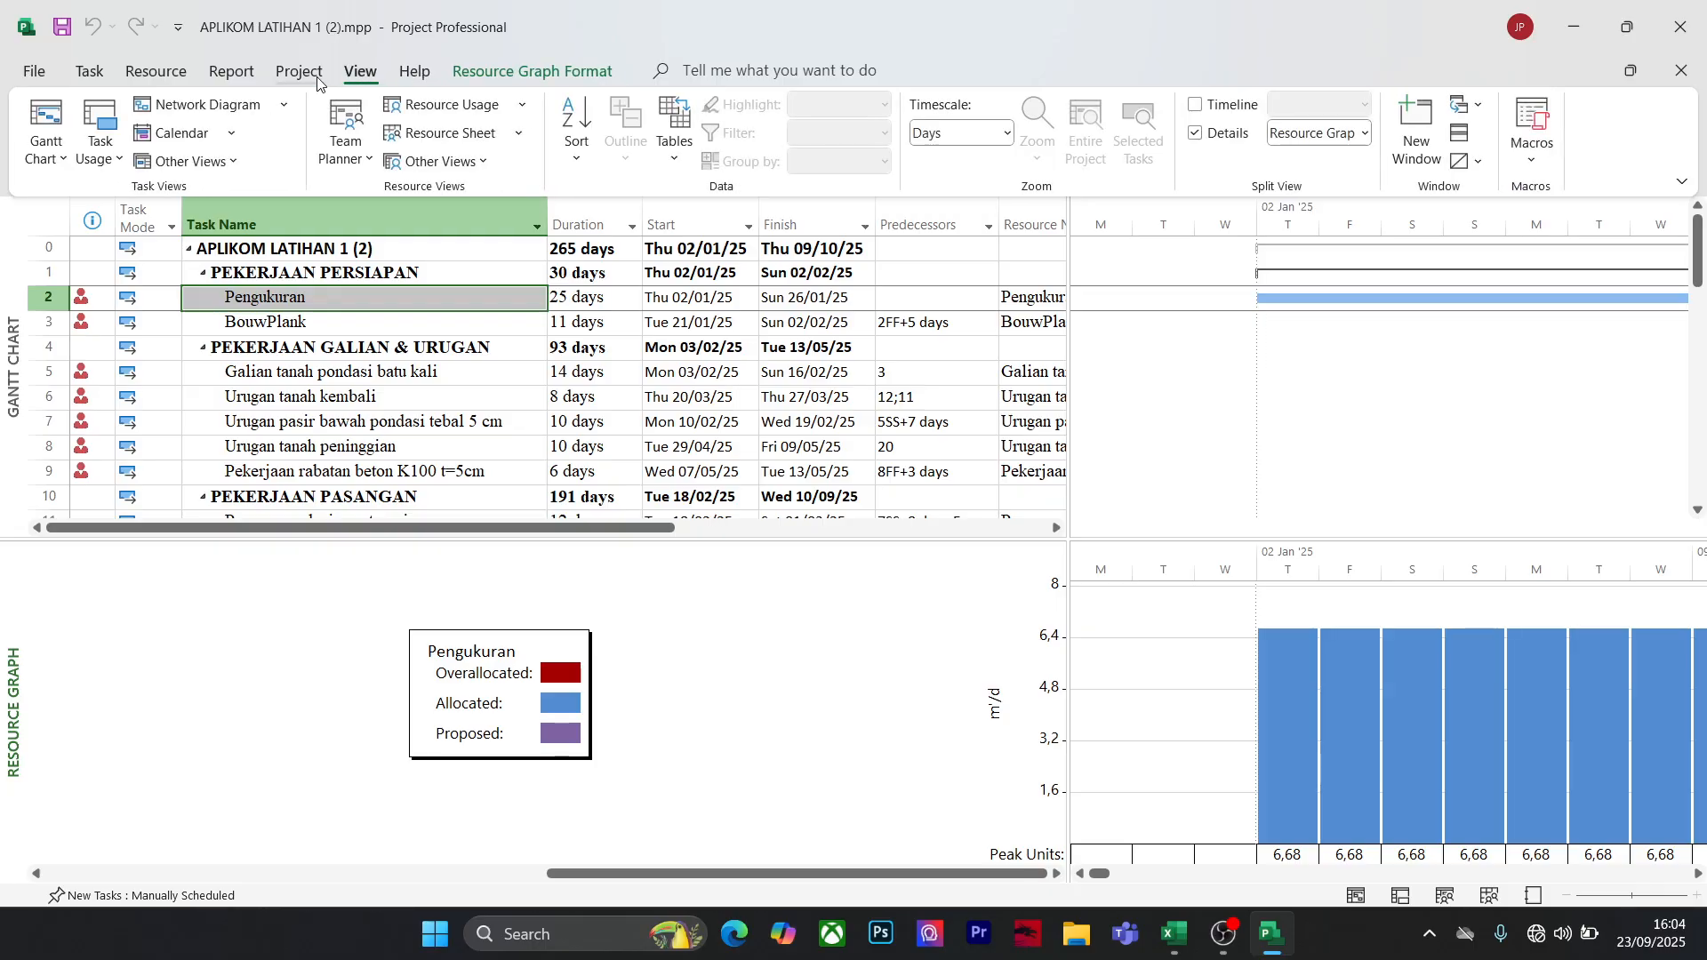
{"action": "left_click", "coordinate": [299, 73]}
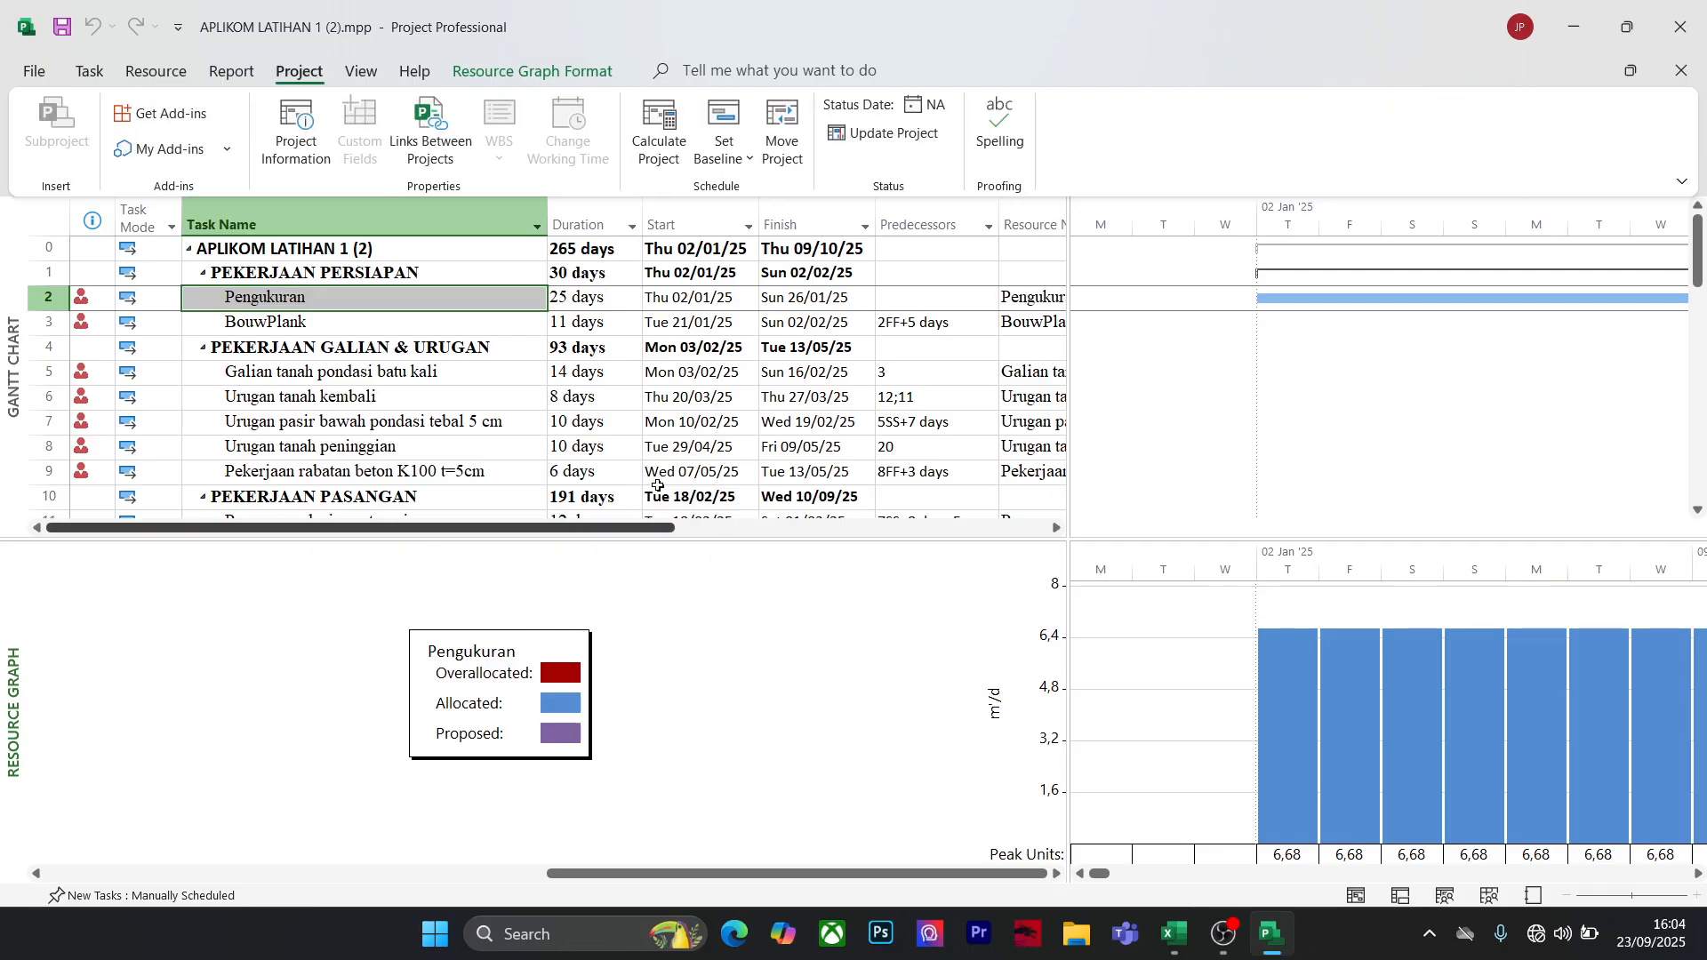
Select the BouwPlank task and level only the Tukang resource of APLIKOM LATIHAN 1 (2).mpp
{"action": "left_click", "coordinate": [694, 397]}
{"action": "left_click", "coordinate": [381, 316]}
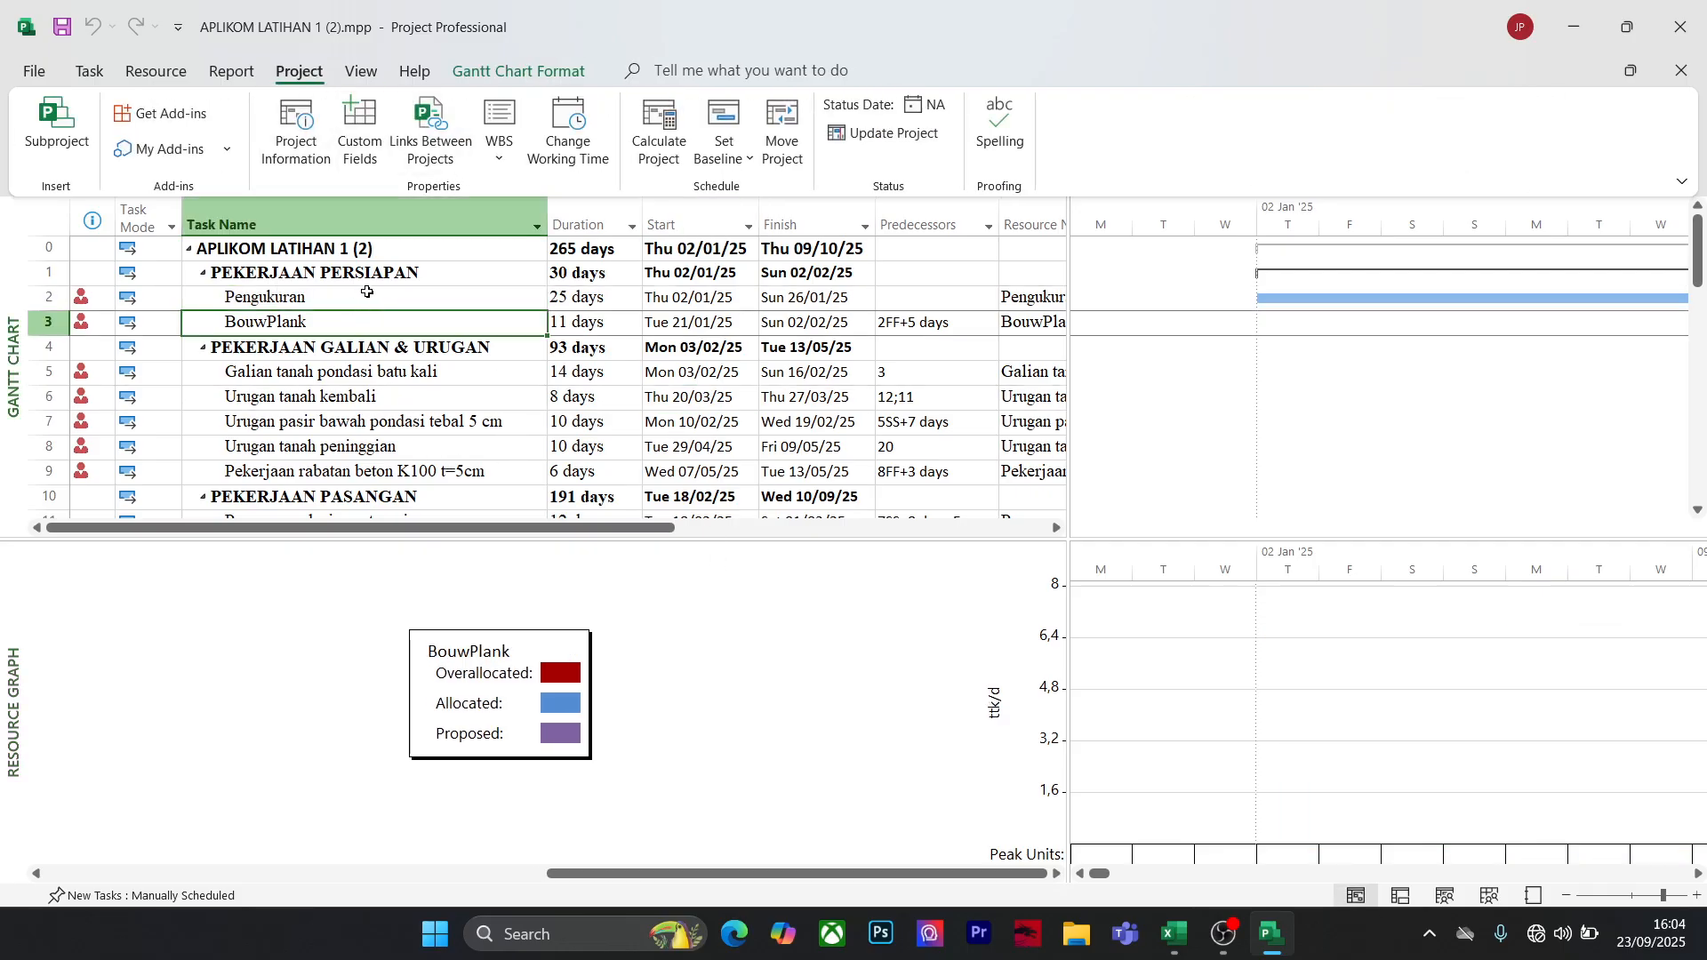
{"action": "left_click", "coordinate": [231, 71]}
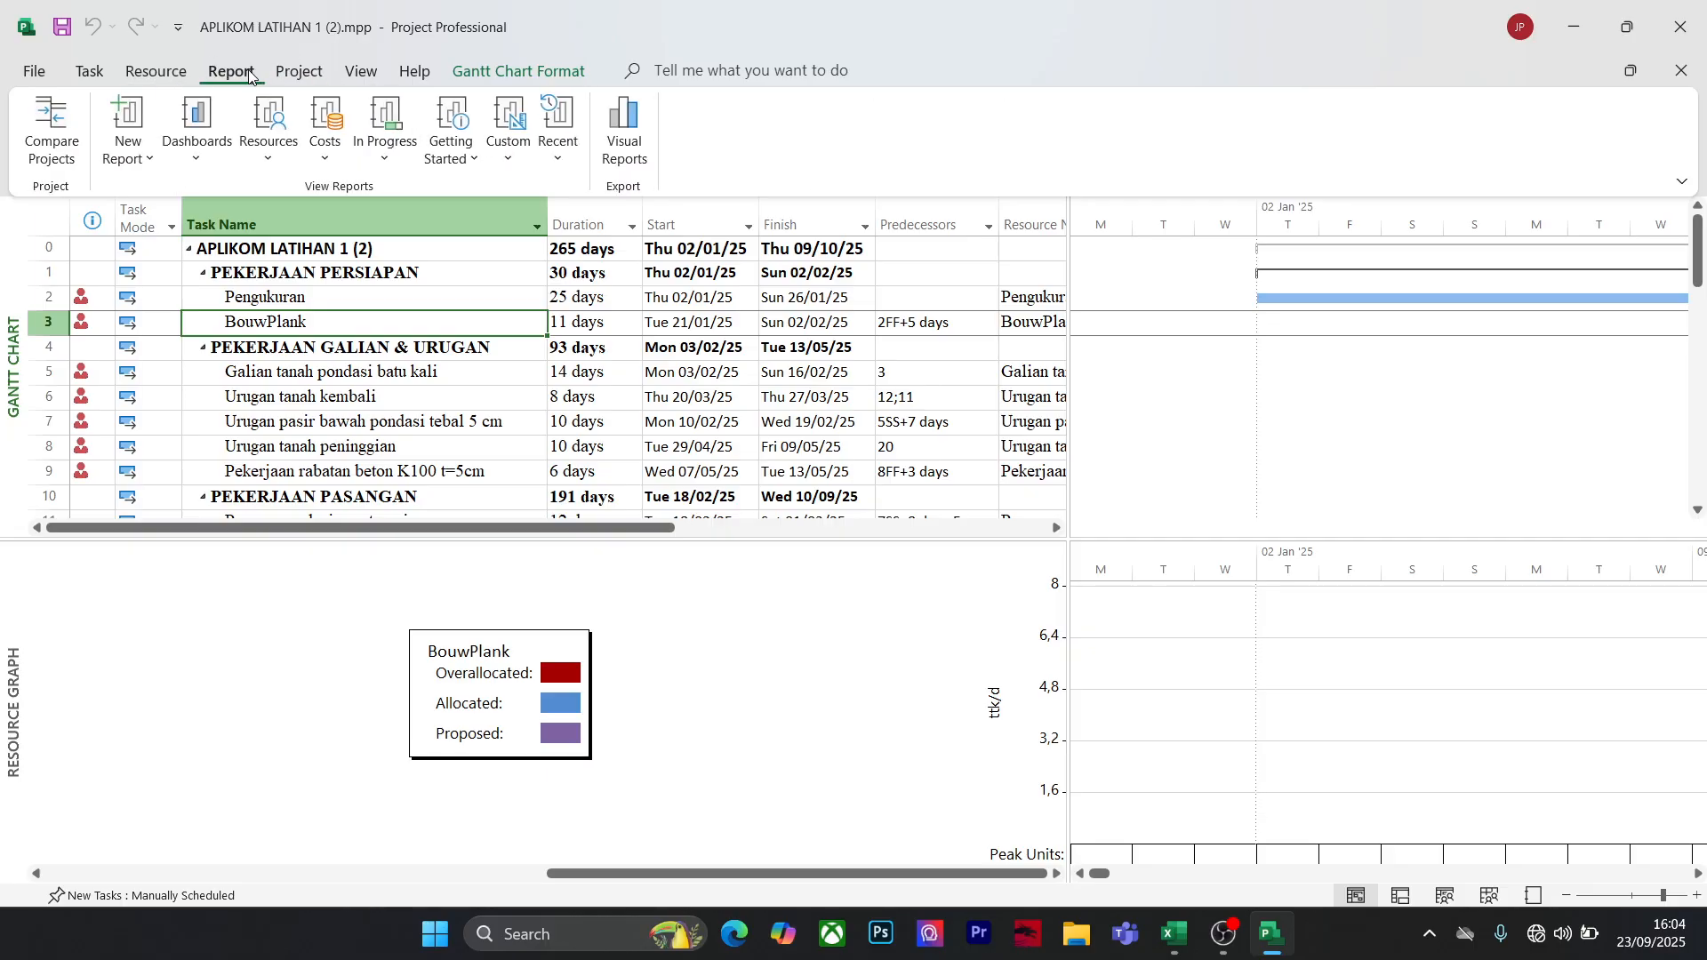
{"action": "left_click", "coordinate": [153, 73]}
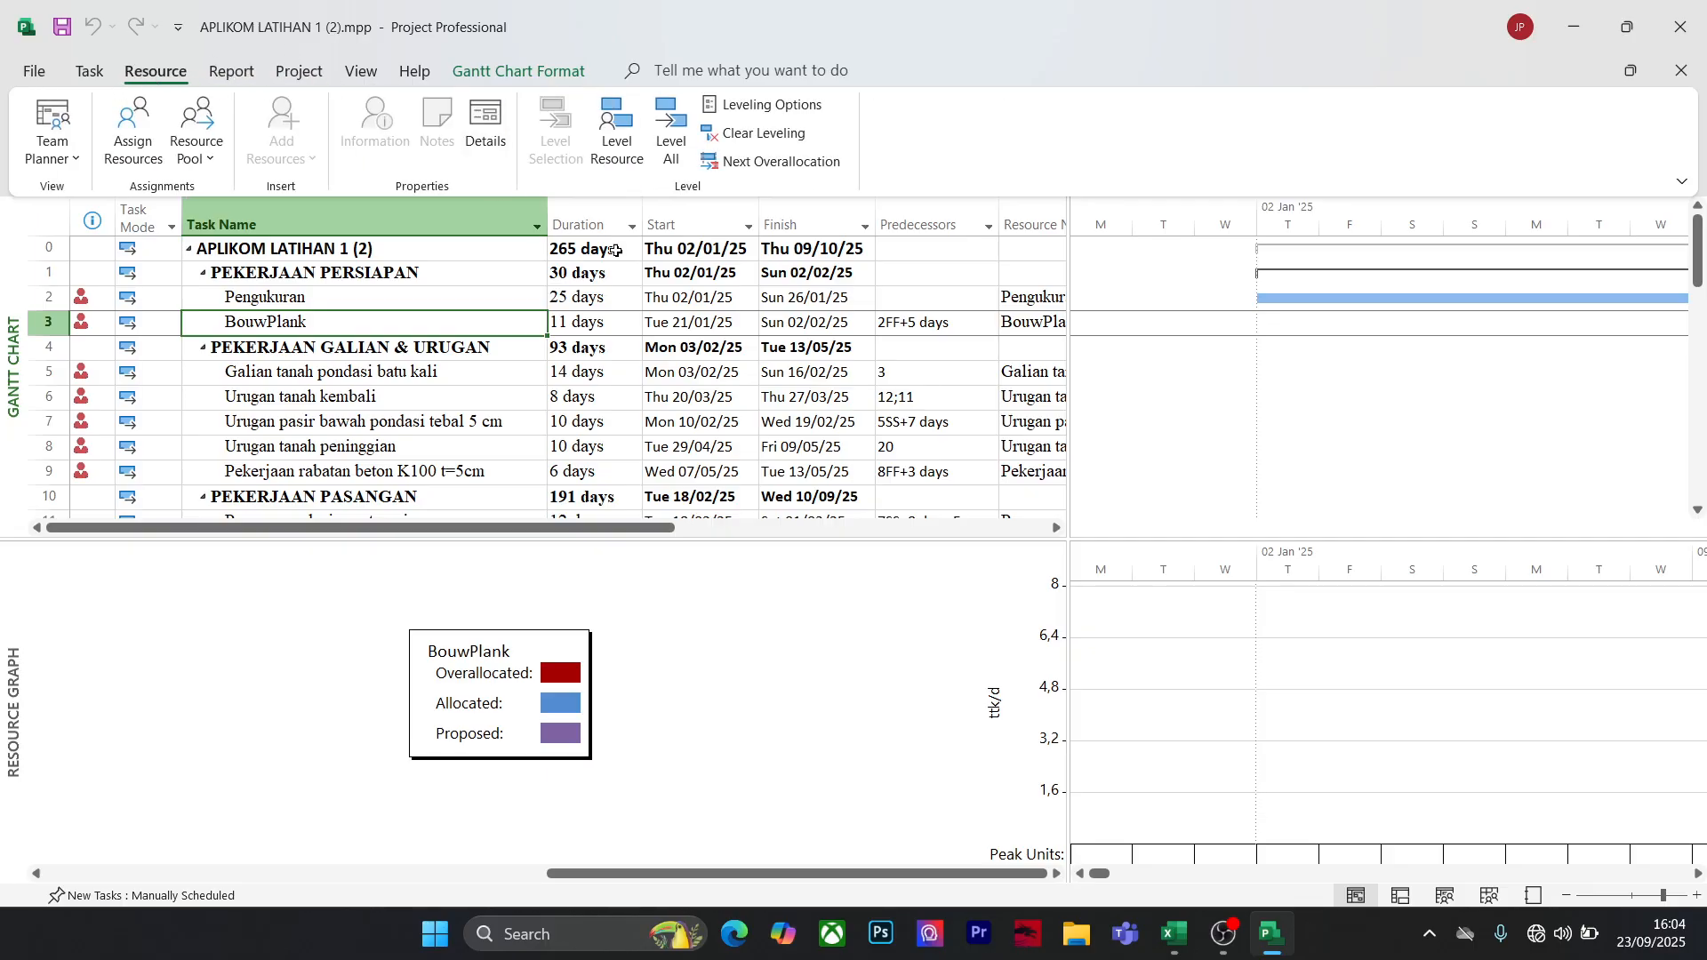
{"action": "left_click", "coordinate": [613, 148]}
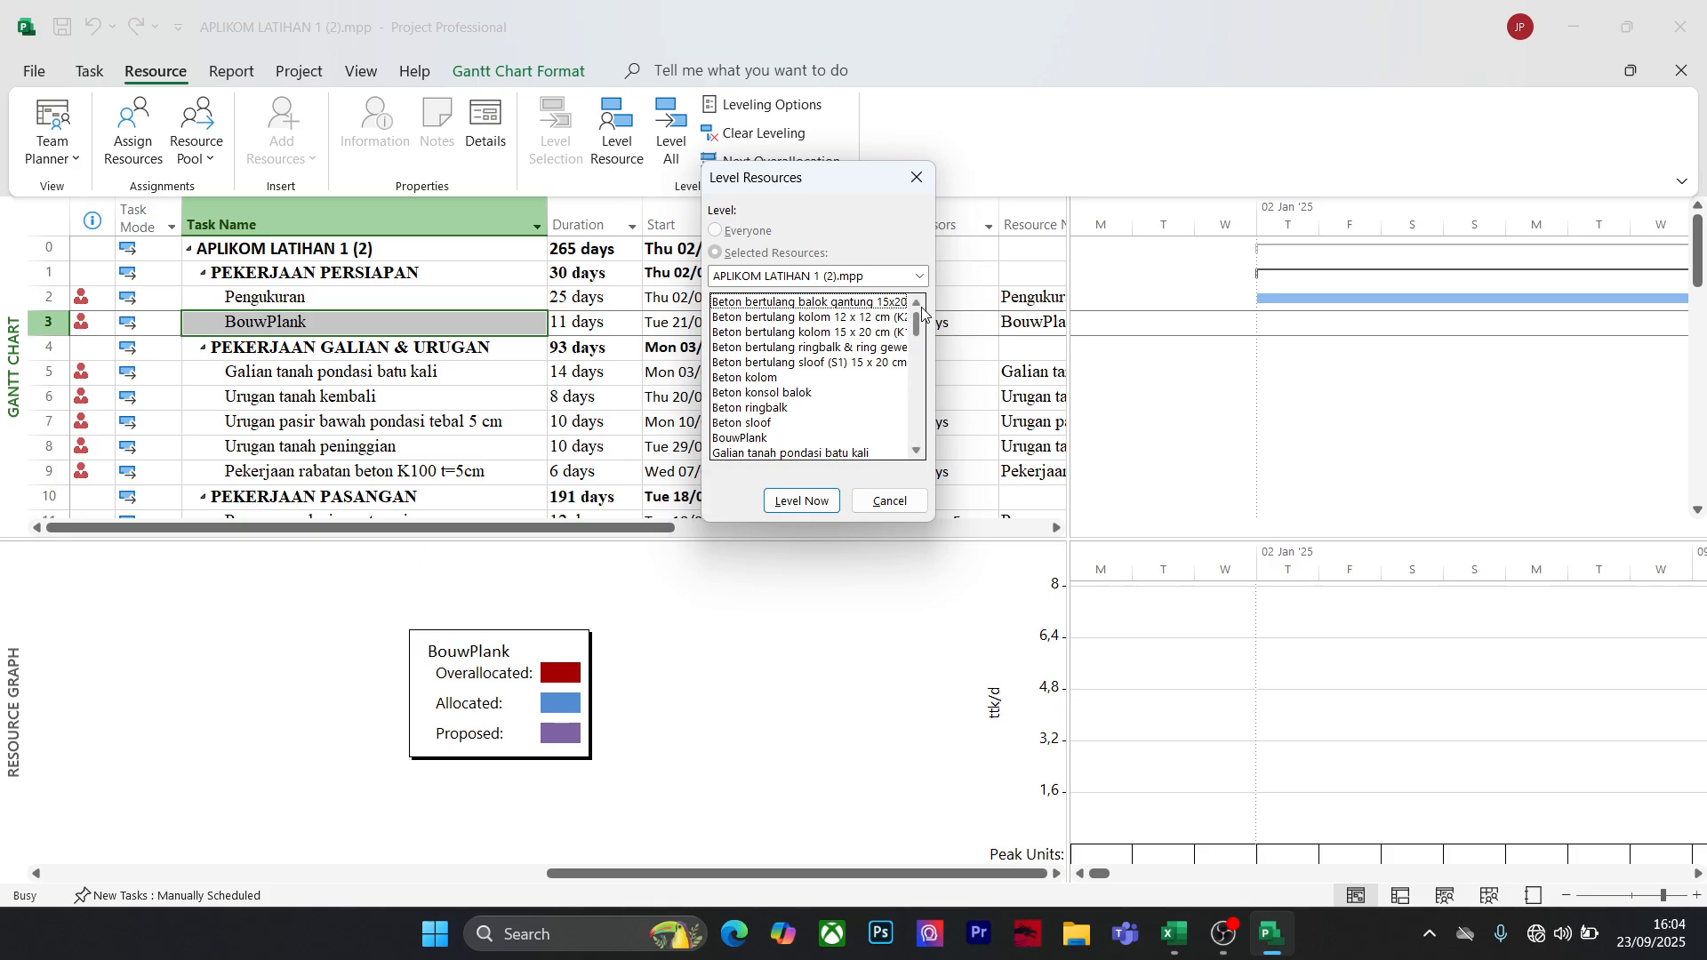
{"action": "scroll", "coordinate": [737, 360], "scroll_direction": "down", "scroll_amount": 8}
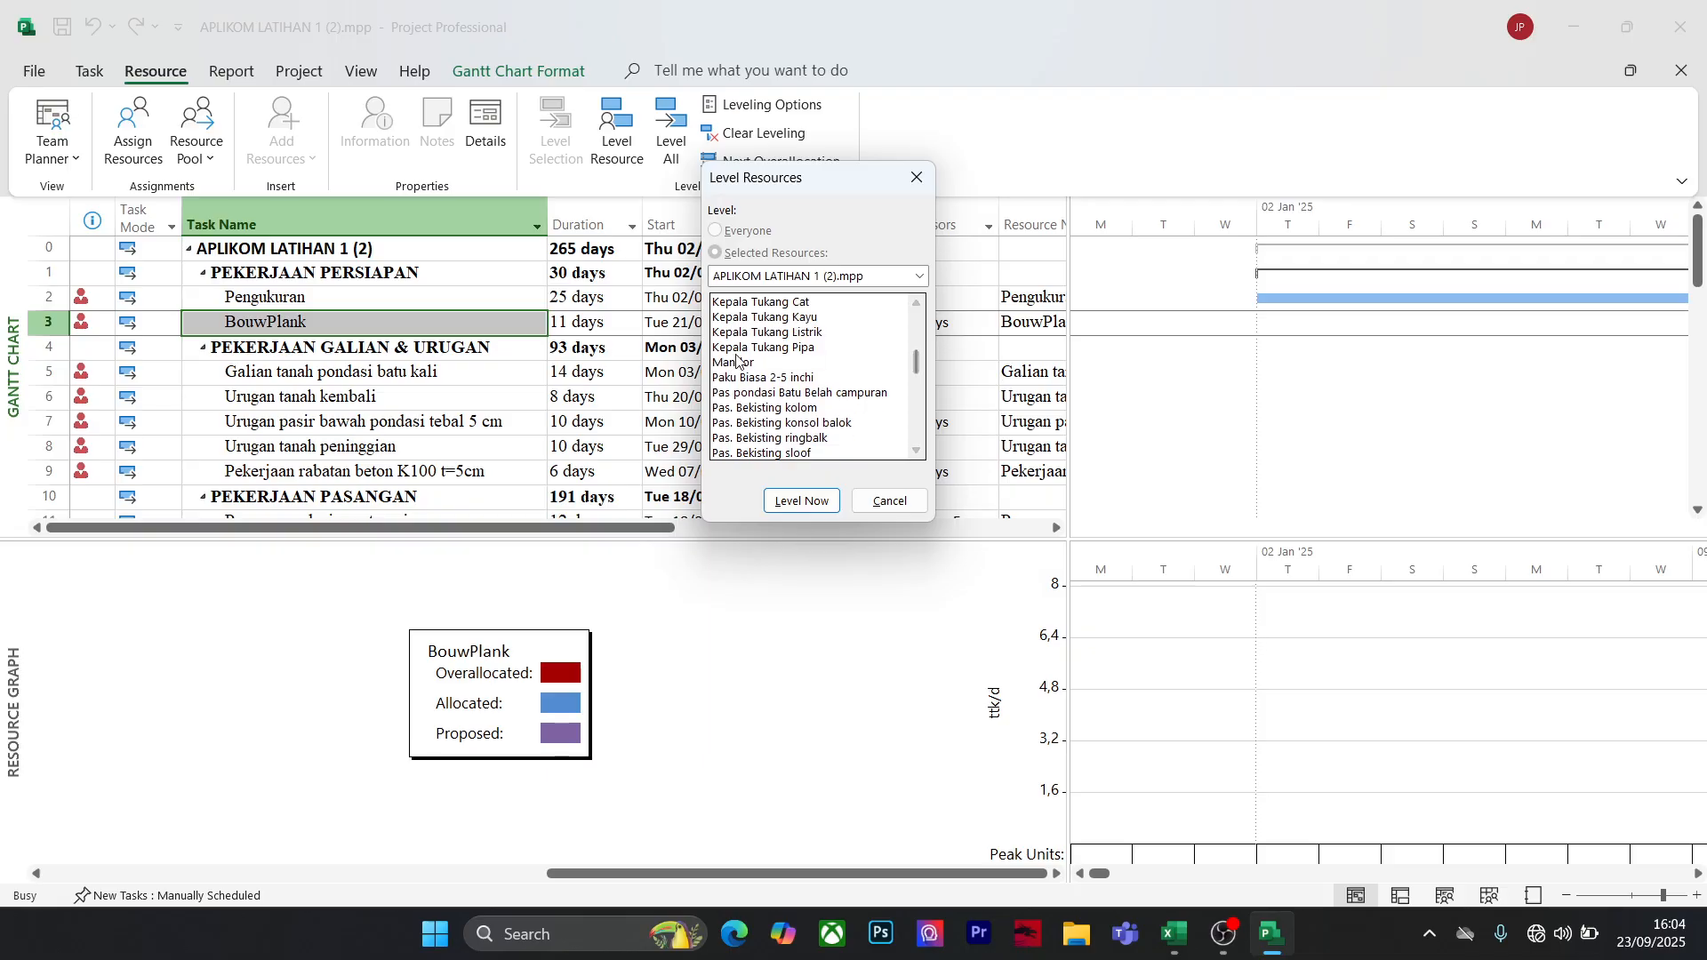
{"action": "scroll", "coordinate": [852, 391], "scroll_direction": "down", "scroll_amount": 2}
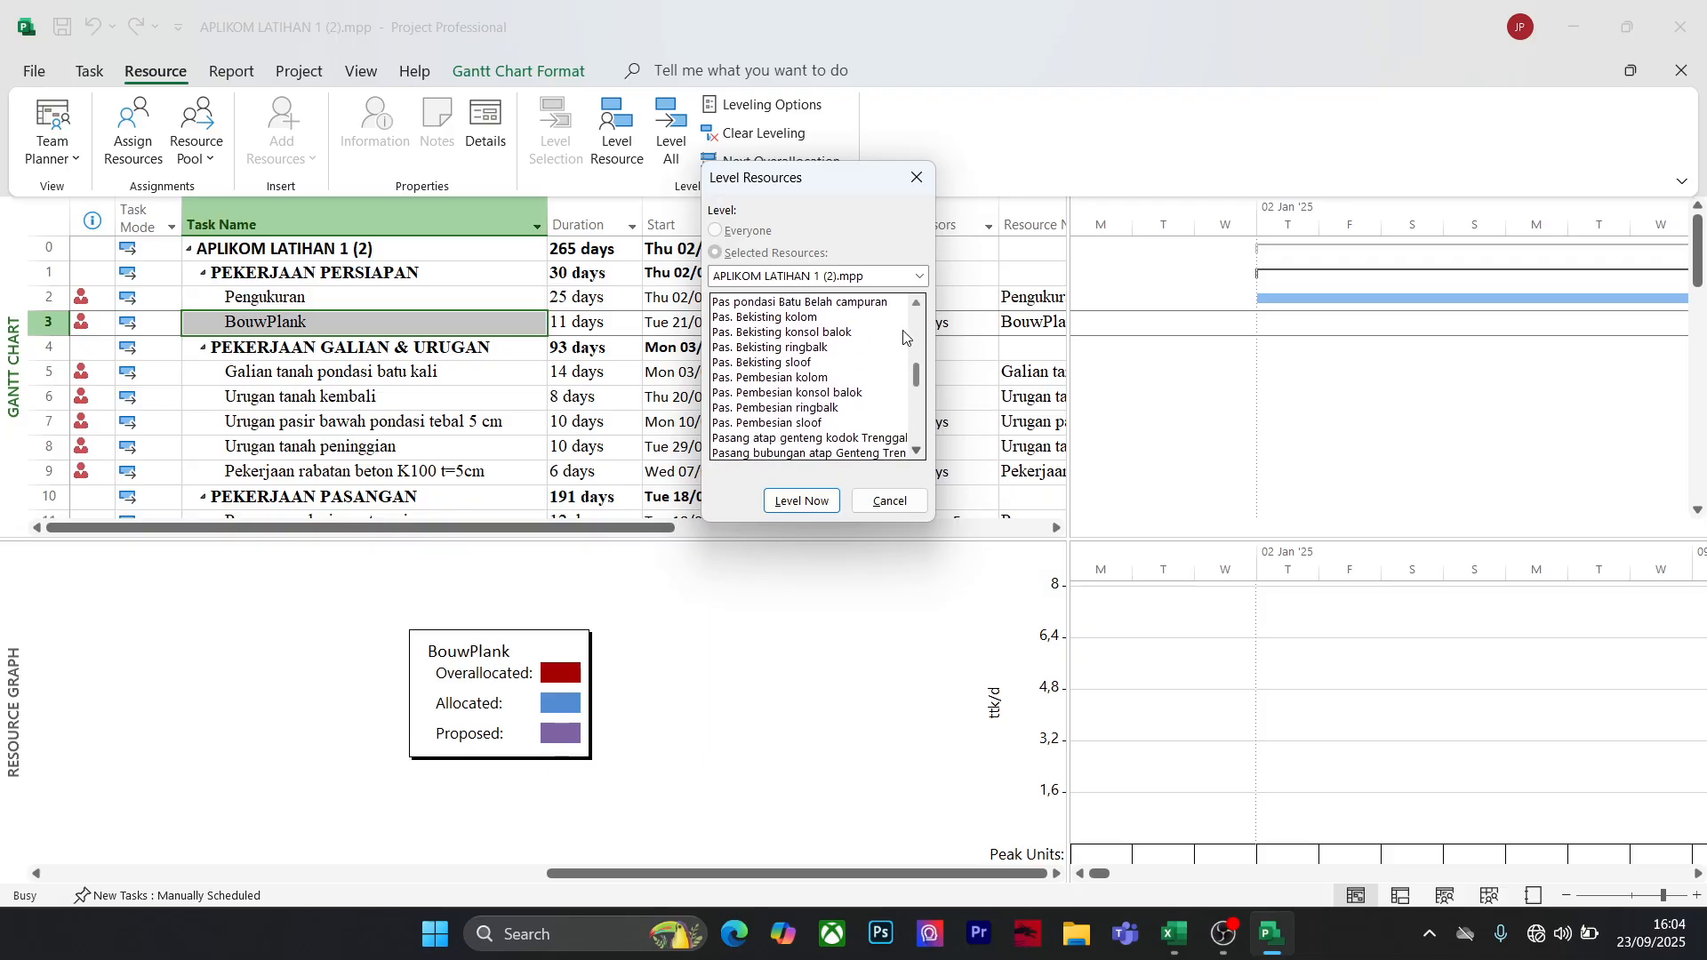
{"action": "left_click", "coordinate": [922, 306]}
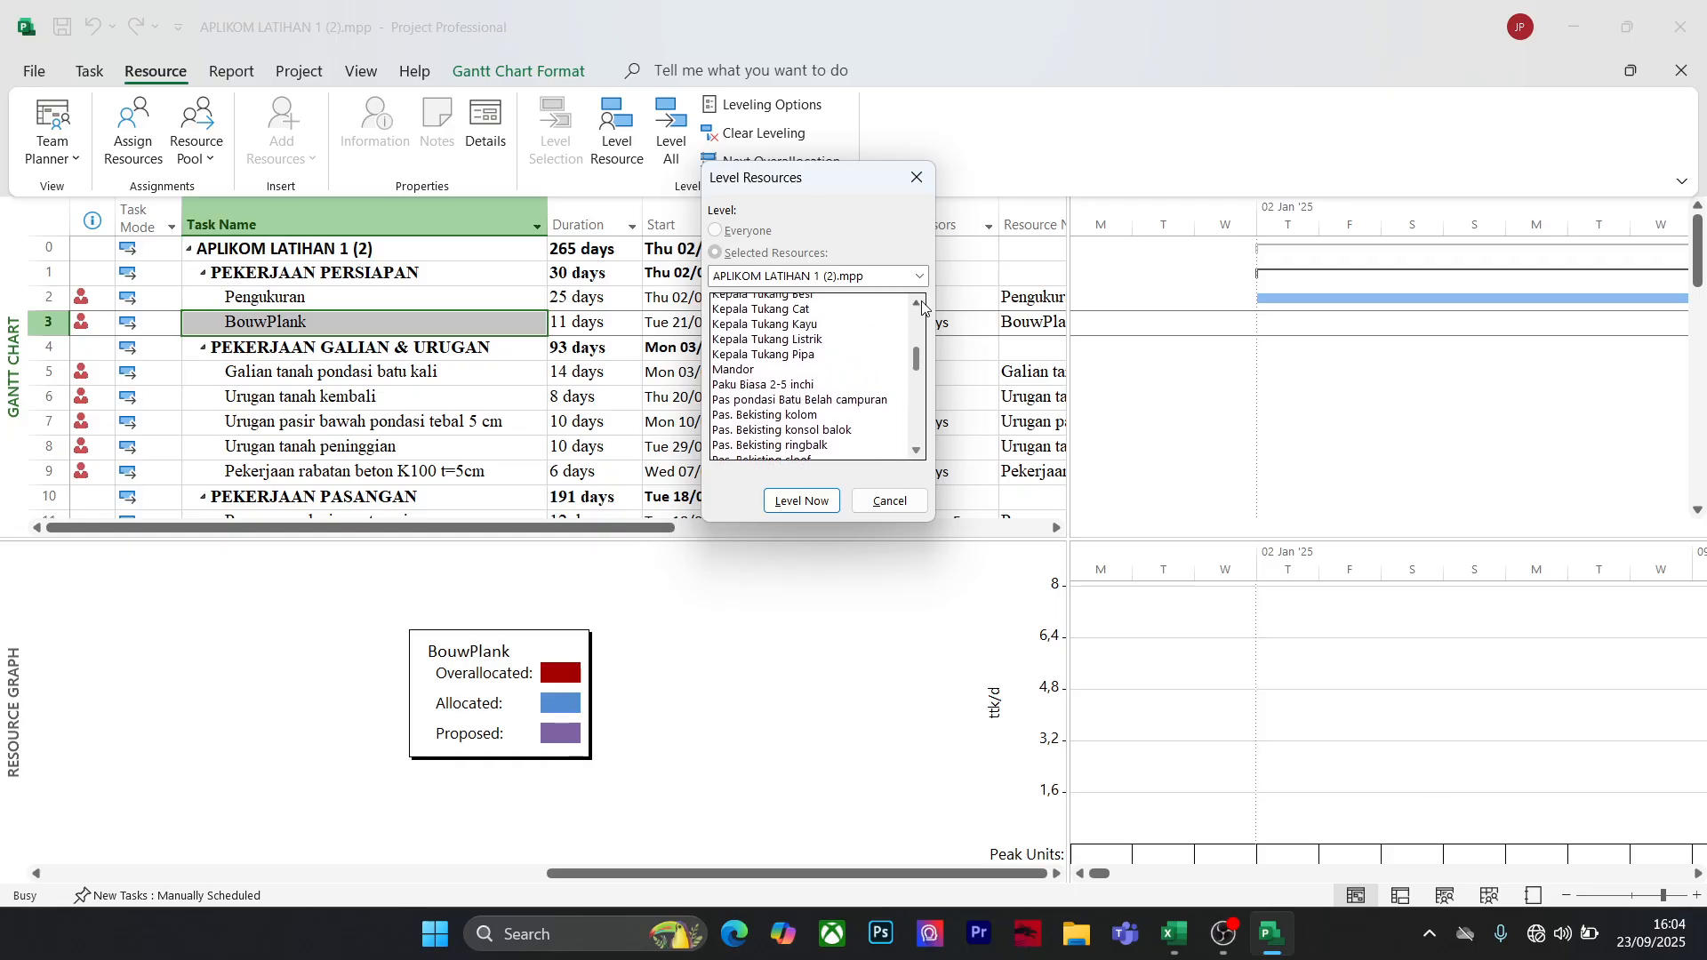
{"action": "left_click", "coordinate": [922, 306]}
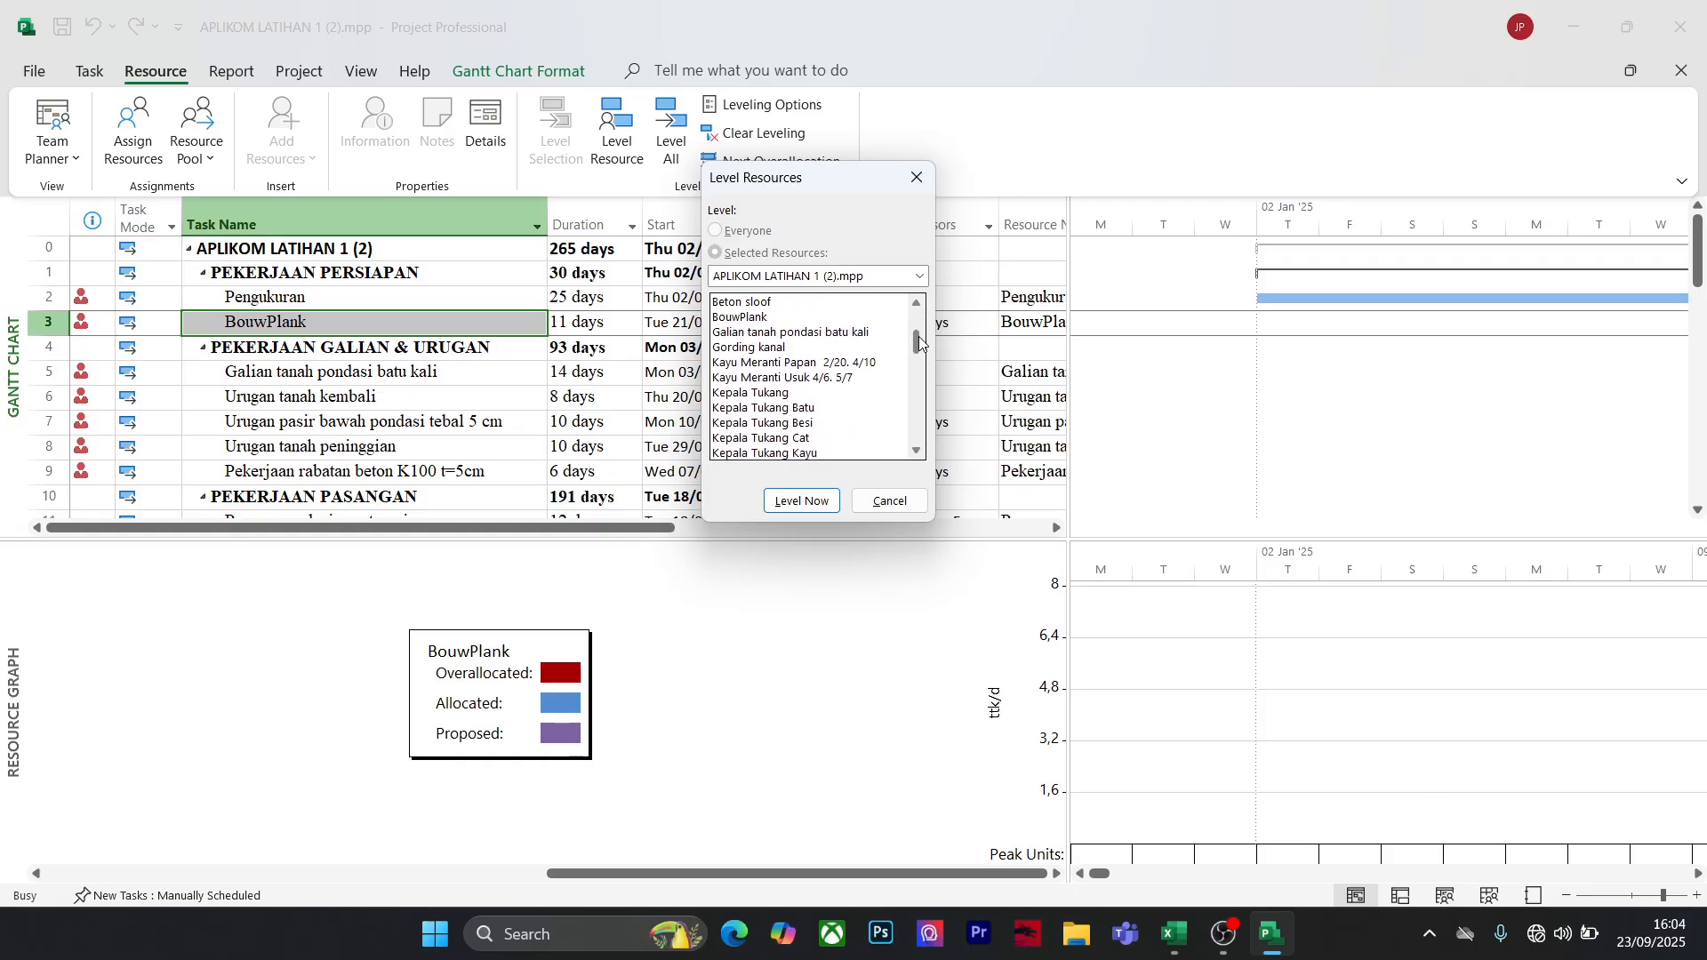
{"action": "left_click_drag", "start_coordinate": [921, 344], "coordinate": [922, 324]}
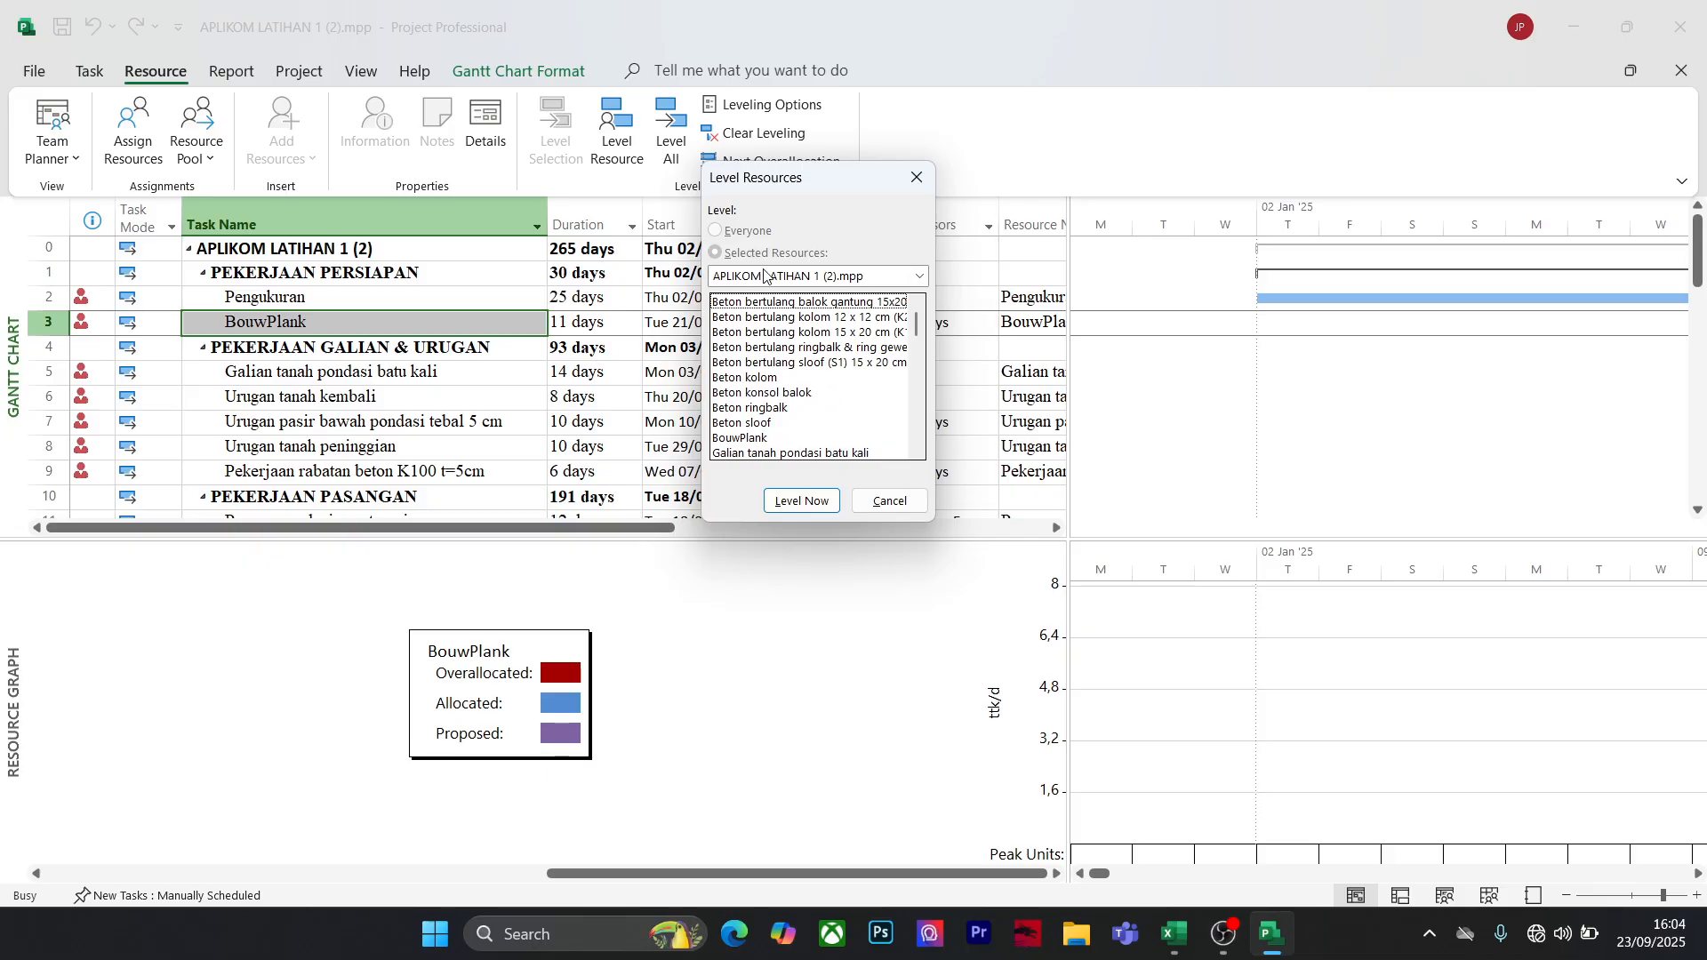
{"action": "left_click_drag", "start_coordinate": [917, 324], "coordinate": [908, 532]}
{"action": "left_click_drag", "start_coordinate": [919, 329], "coordinate": [933, 465]}
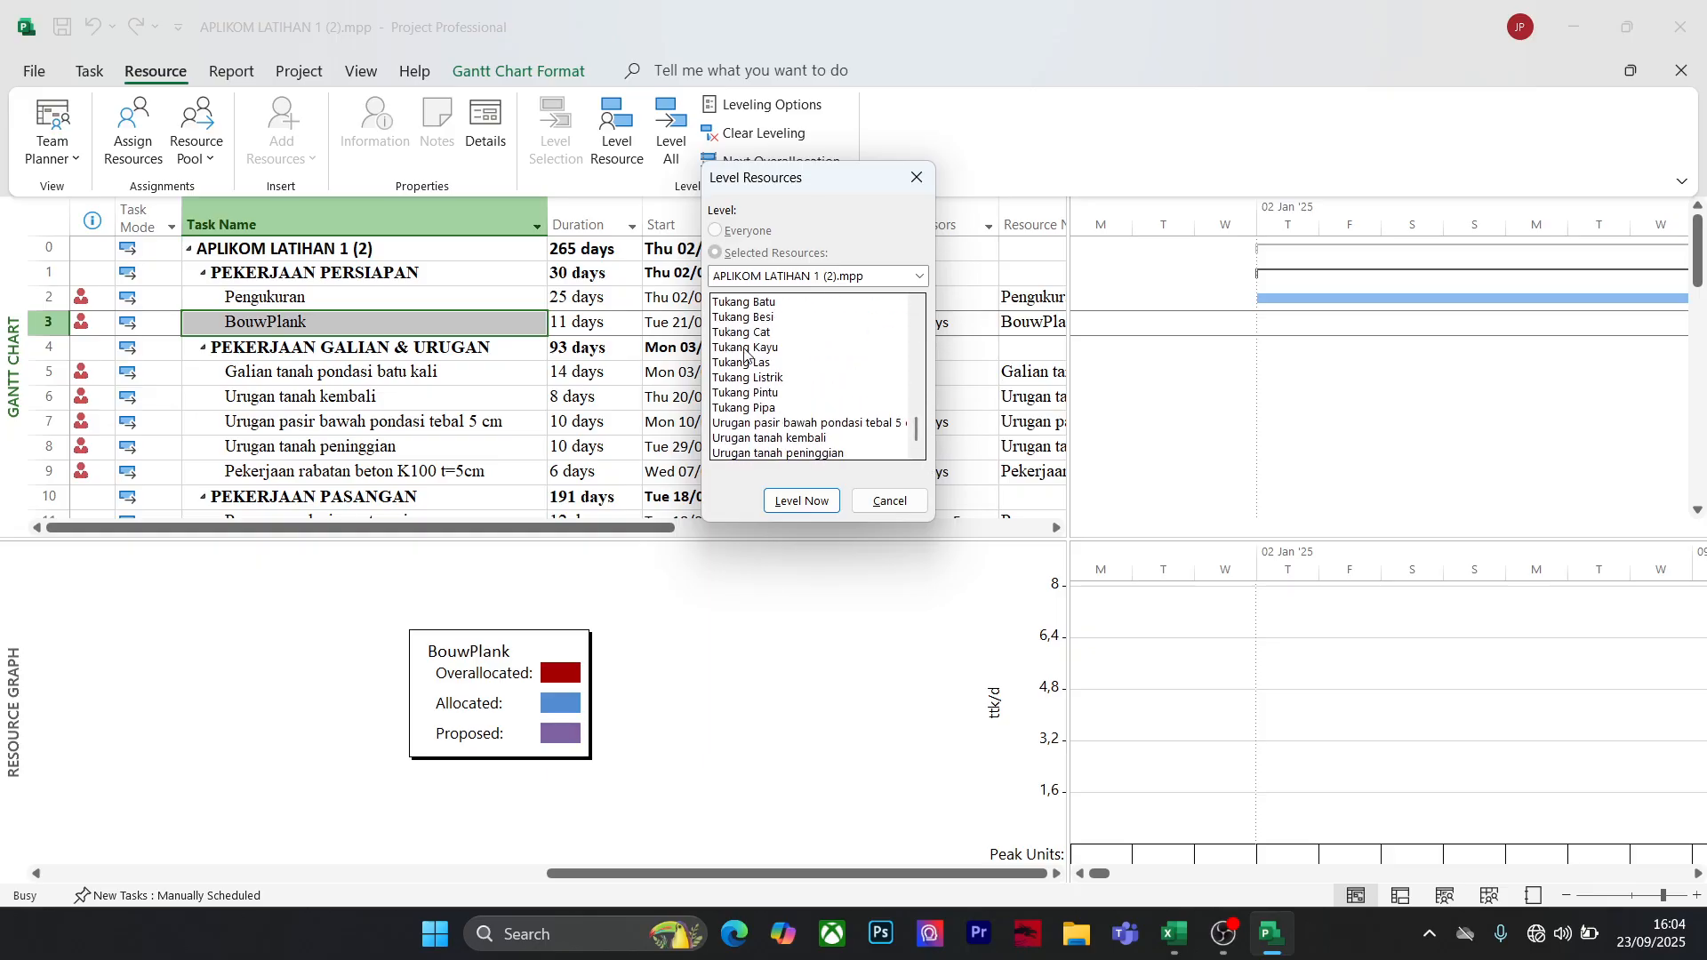
{"action": "left_click", "coordinate": [744, 411]}
{"action": "scroll", "coordinate": [766, 353], "scroll_direction": "up", "scroll_amount": 1}
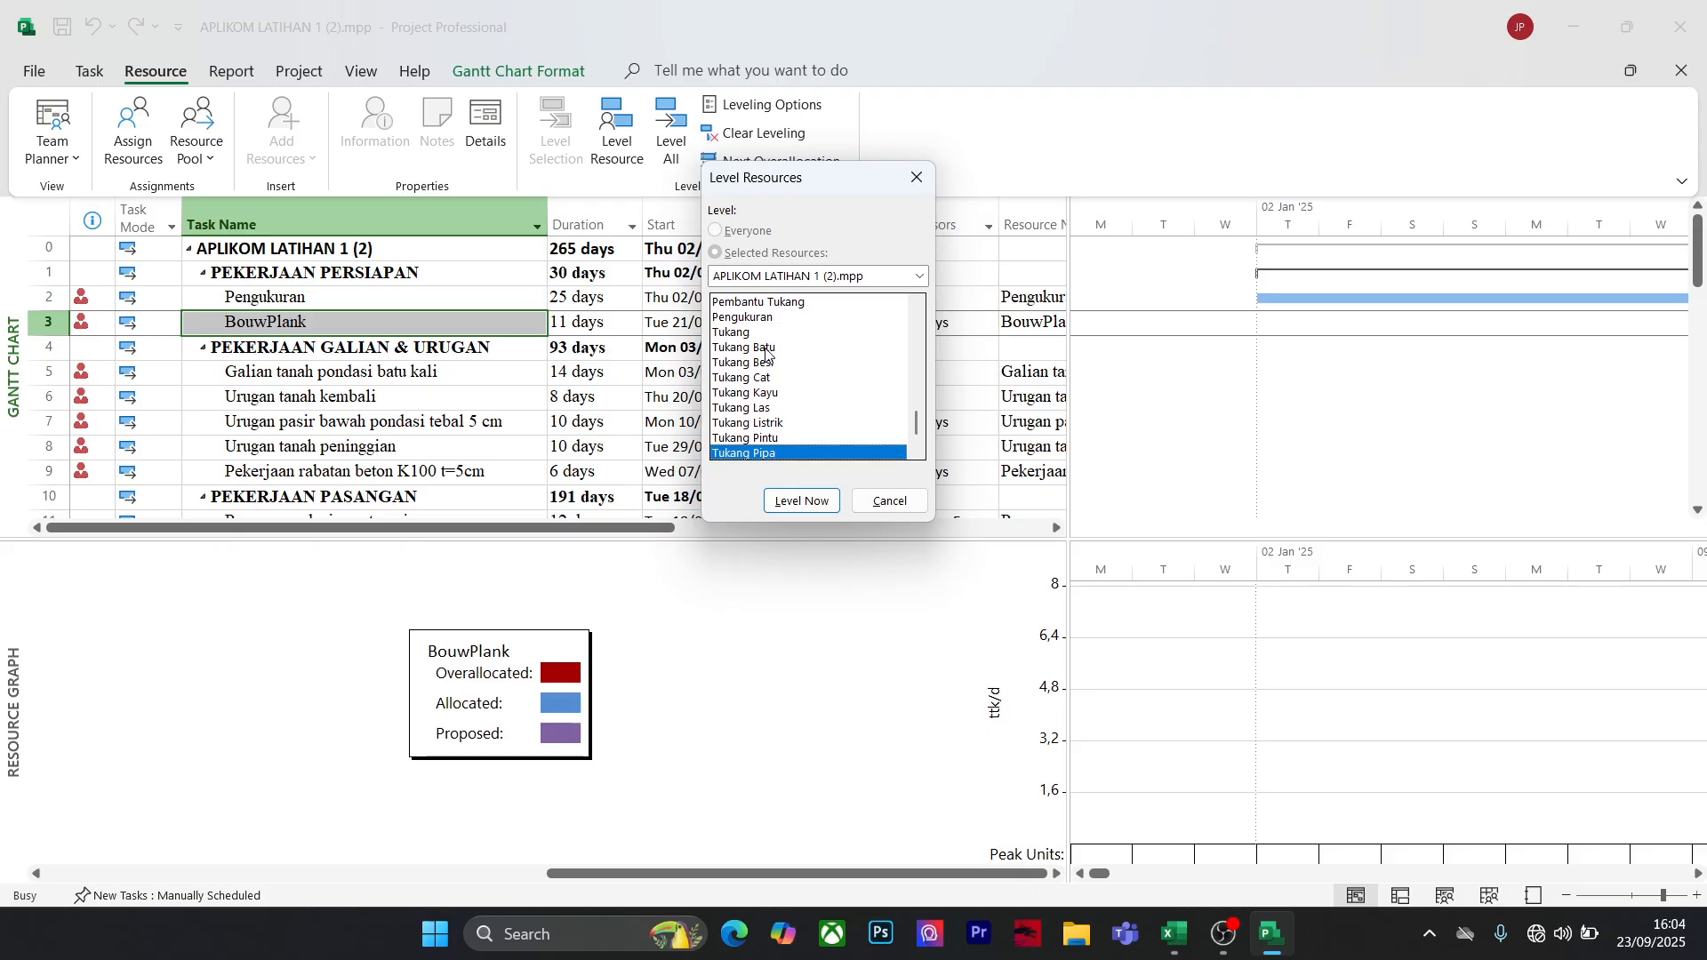
{"action": "left_click", "coordinate": [767, 332]}
{"action": "left_click", "coordinate": [820, 503]}
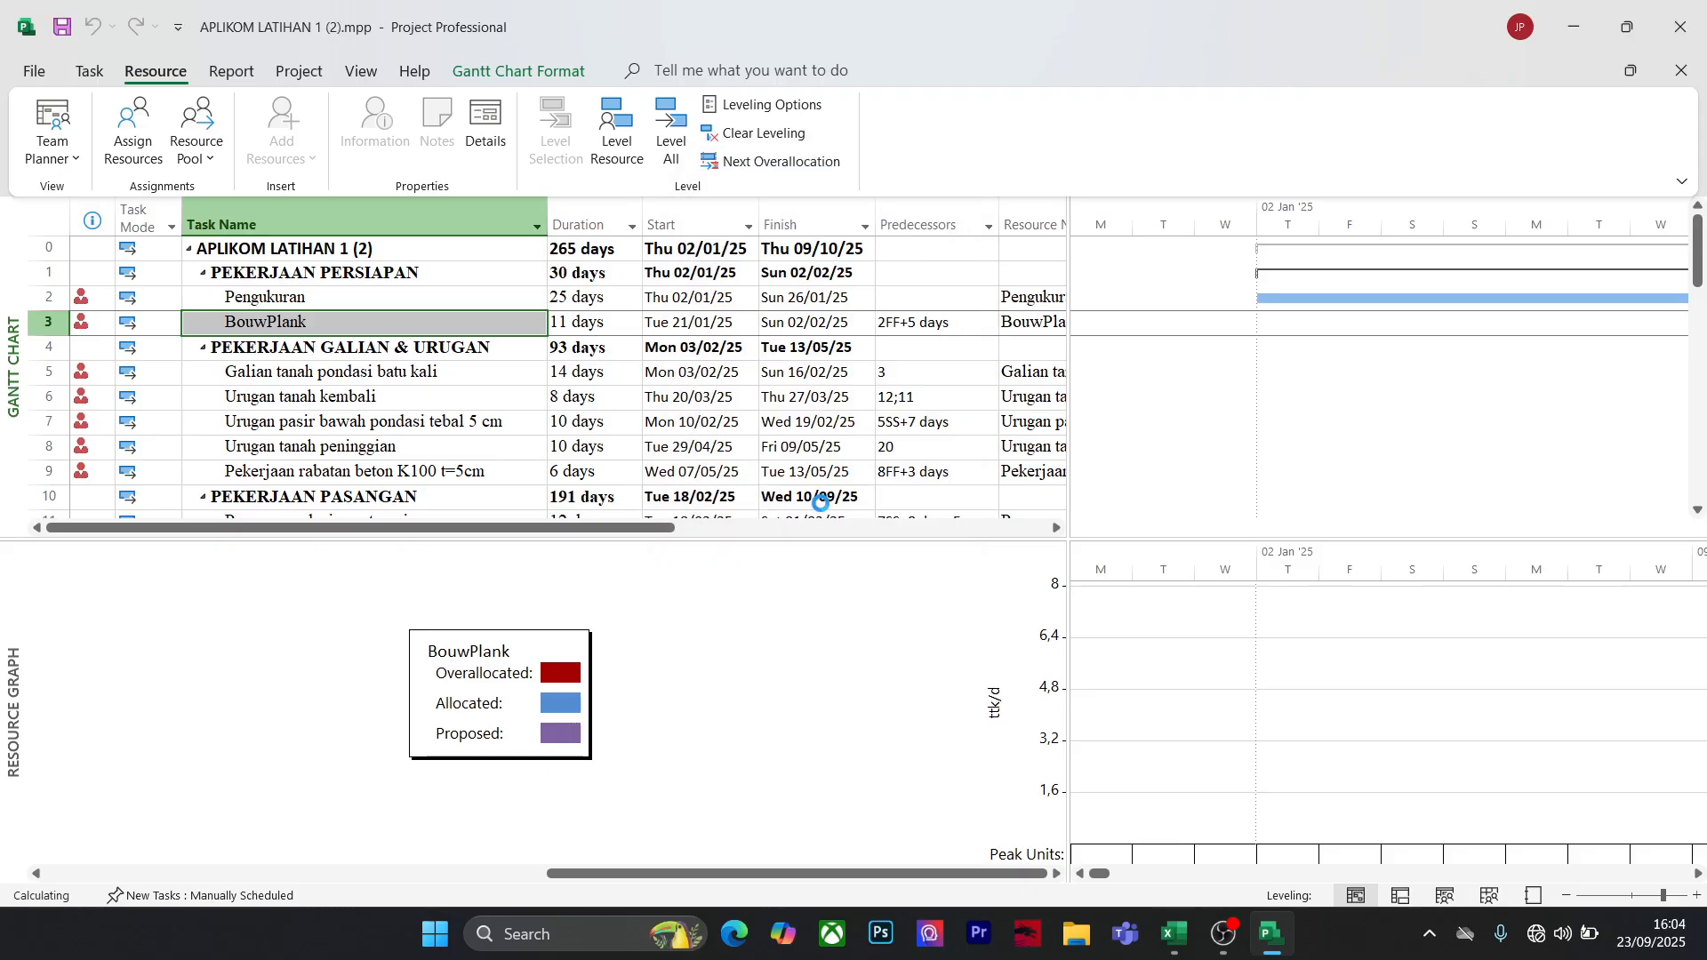